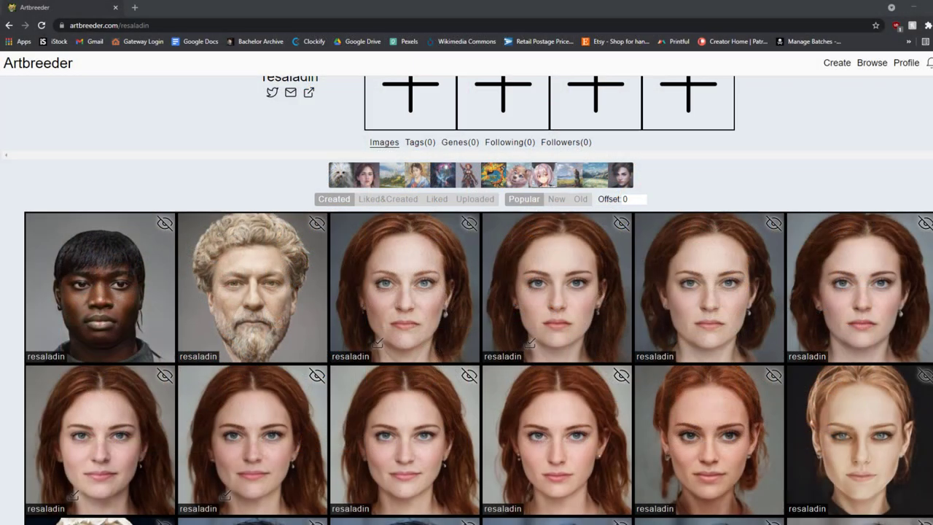
Drag the selected ArtBreeder face JPEGs from File Explorer into the Mary, Queen of Scots layout.
key(alt+Tab)
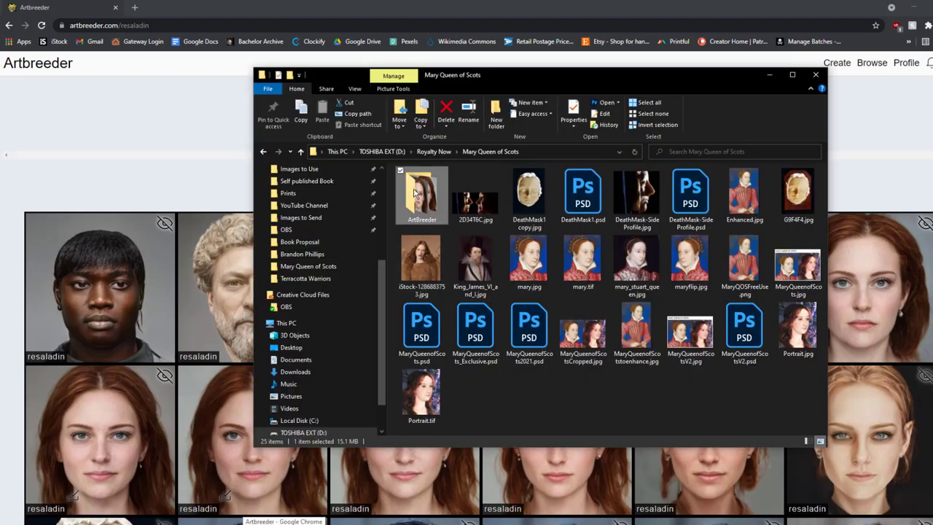
double_click(421, 191)
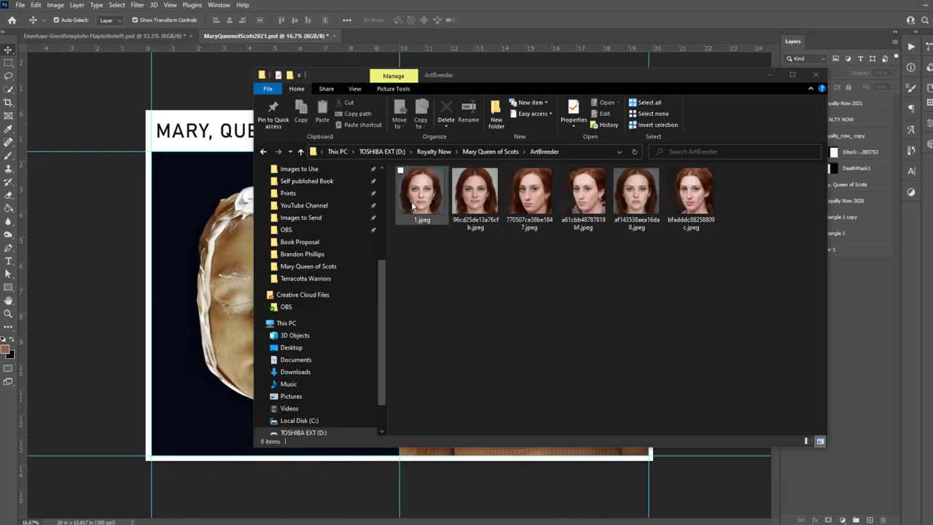
click(421, 191)
ctrl+click(635, 191)
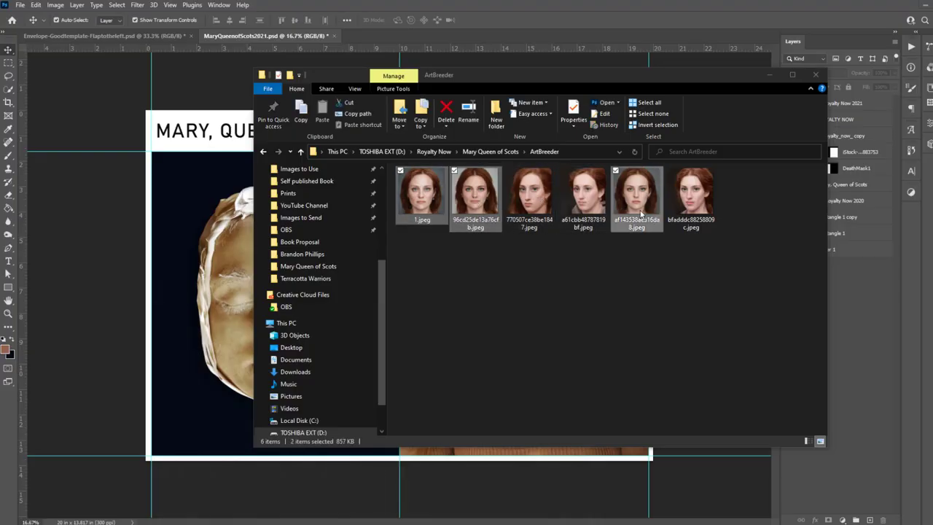
drag(636, 191, 400, 284)
Scale the face to about 64% over the right-hand portrait, then open recent DeathMask1.psd.
click(502, 21)
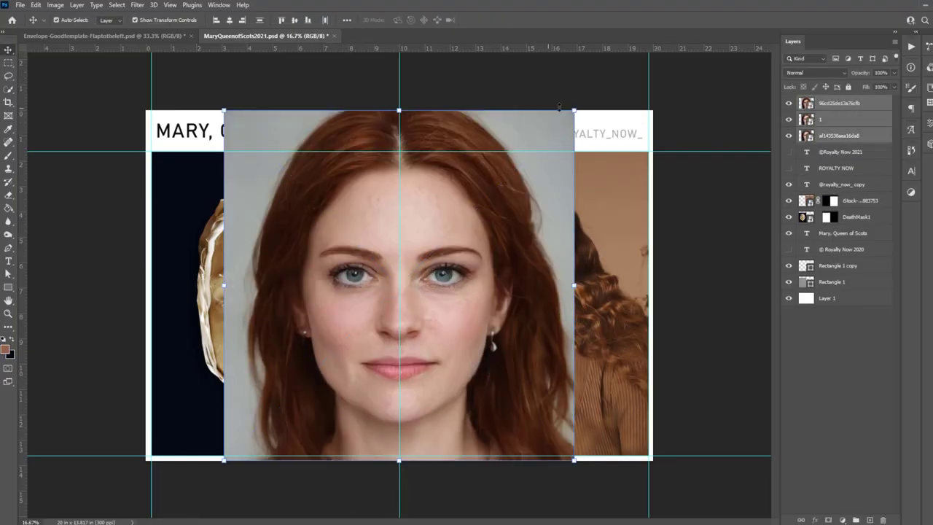
drag(574, 111, 448, 237)
drag(314, 298, 503, 223)
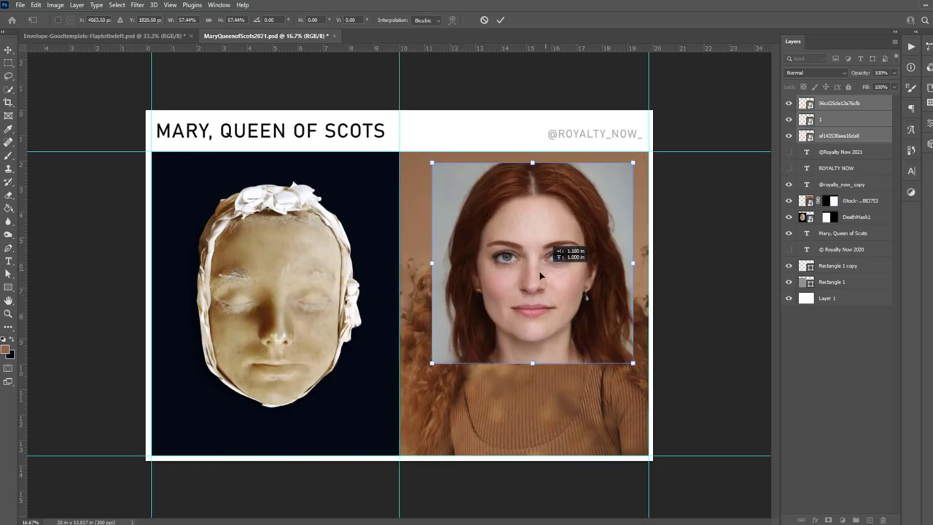
click(501, 20)
click(20, 5)
click(175, 64)
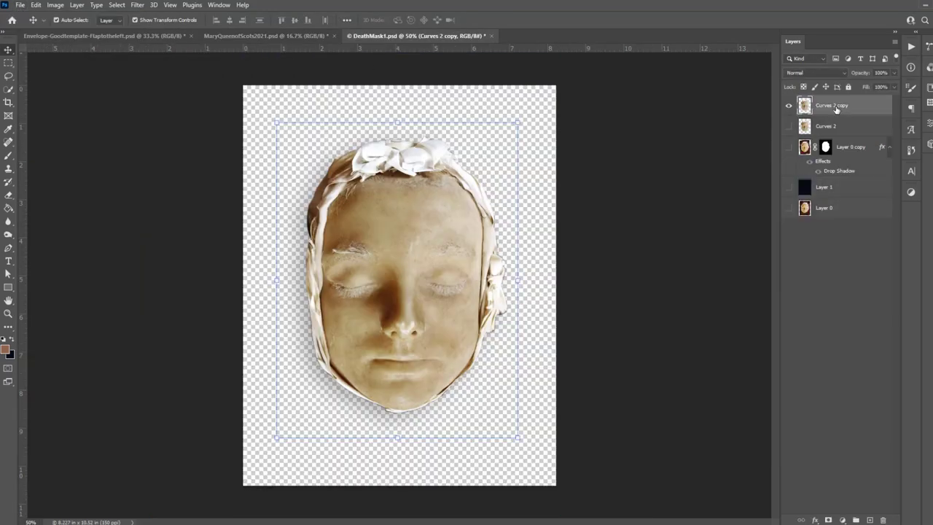
Duplicate the Curves 2 copy death mask layer into MaryQueenofScots2021.psd.
click(787, 187)
key(Return)
right_click(816, 113)
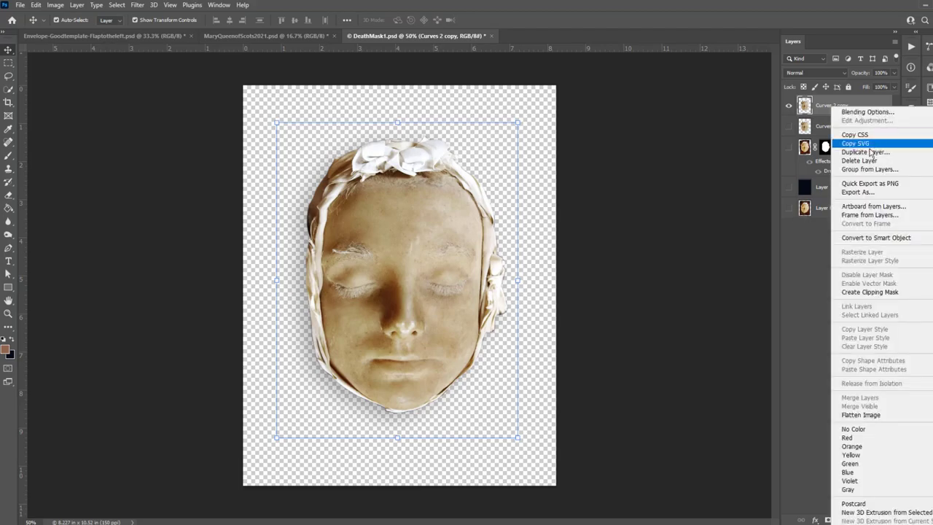
click(849, 138)
click(478, 183)
click(568, 150)
click(368, 39)
Scale and align the mask over the right face at 63% opacity; hide the top four overlays.
key(ctrl+t)
drag(335, 364, 397, 389)
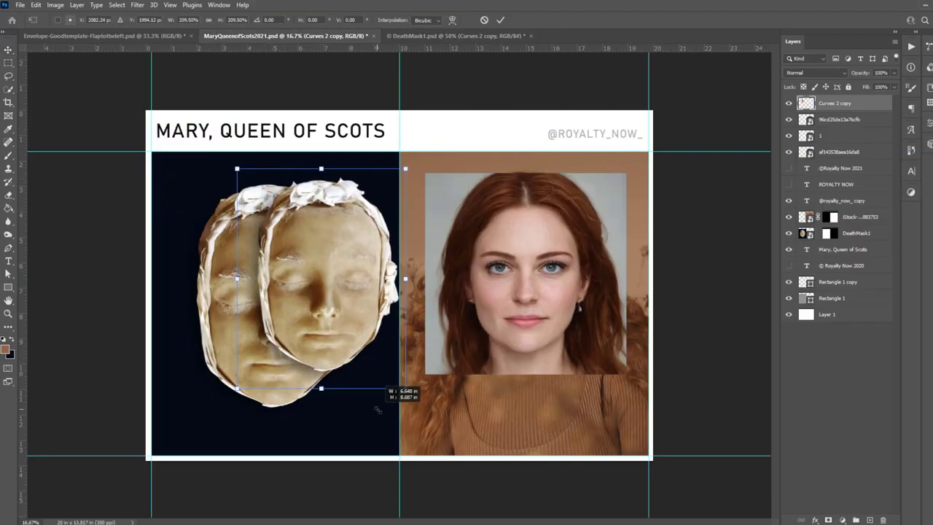
drag(357, 309, 561, 299)
key(6)
key(3)
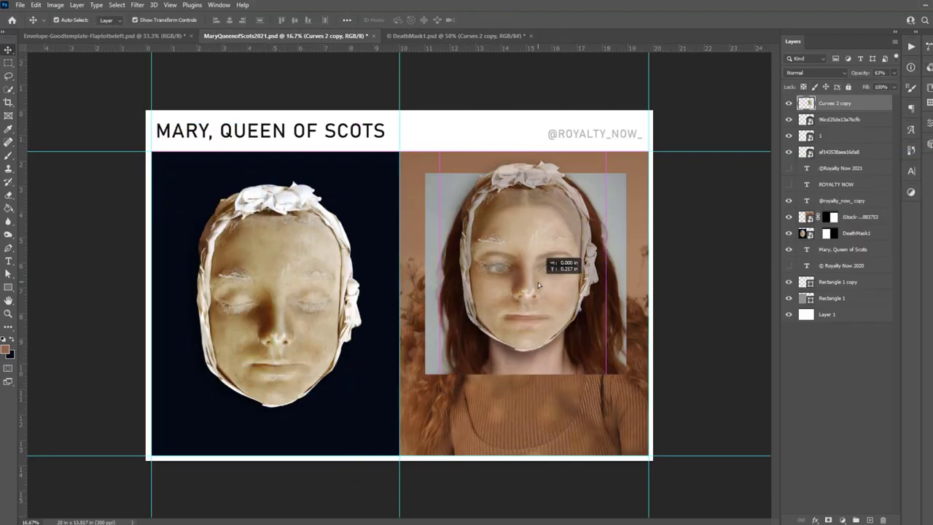
drag(605, 156, 597, 165)
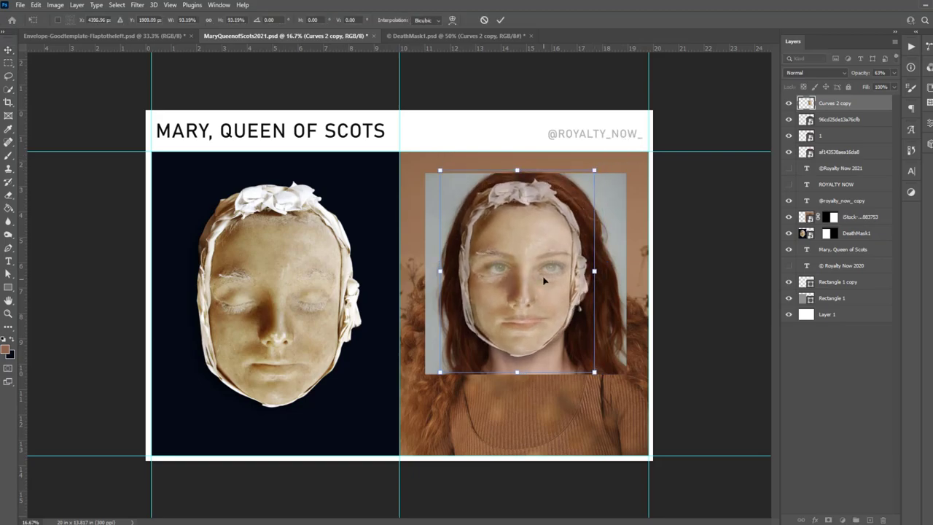
drag(443, 165, 445, 168)
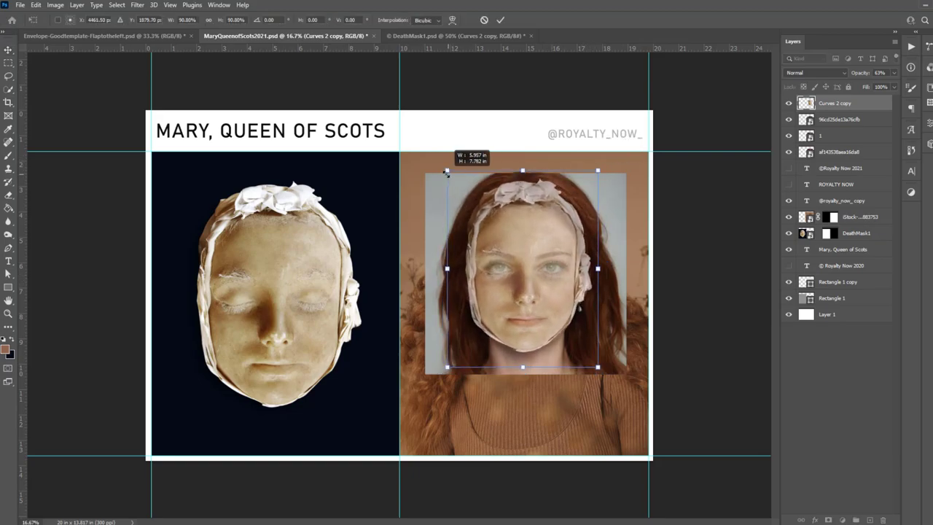
key(Return)
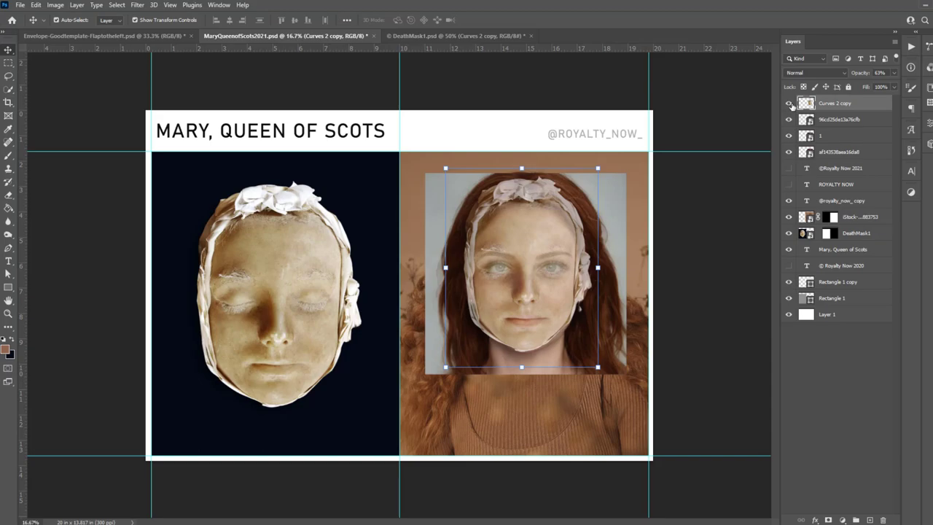
drag(789, 103, 789, 152)
Duplicate the curly-haired woman's photo layer and open the copy in Liquify.
click(849, 216)
key(ctrl+j)
key(ctrl+shift+x)
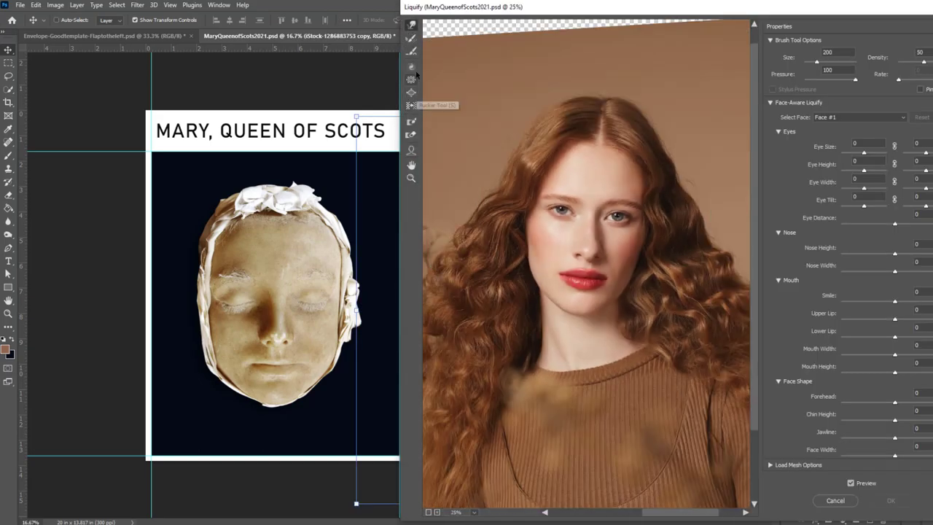
Try Liquify brush sizes from 300 to 1700 and zoom the preview out to 12.5%.
key(bracketright)
key(bracketright)
key(bracketright)
key(bracketright)
key(bracketright)
key(bracketright)
key(bracketright)
key(bracketright)
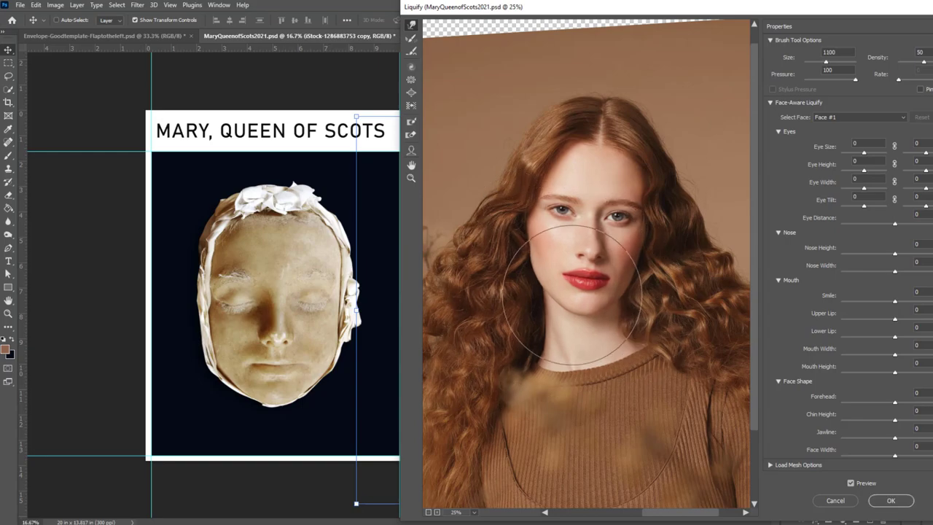
key(bracketleft)
key(bracketleft)
key(bracketleft)
key(bracketleft)
key(bracketleft)
key(bracketleft)
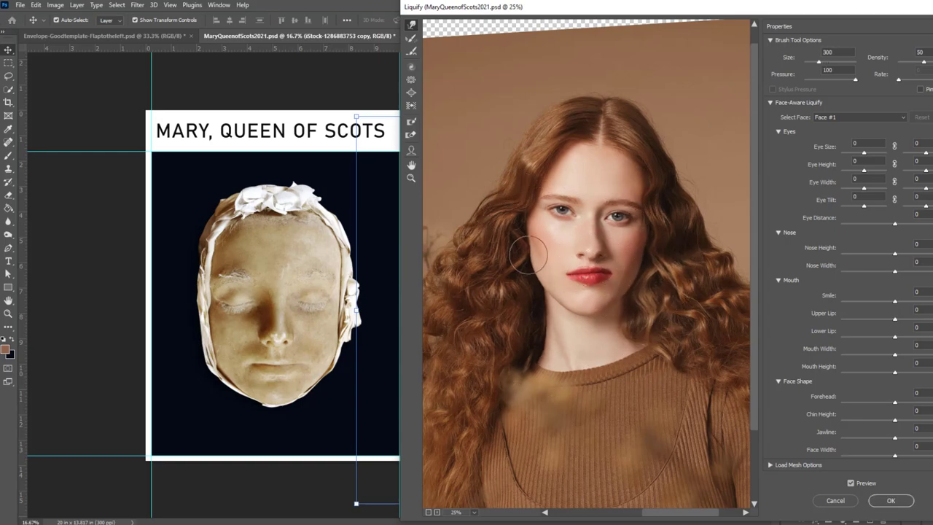
key(bracketright)
key(bracketright)
key(bracketright)
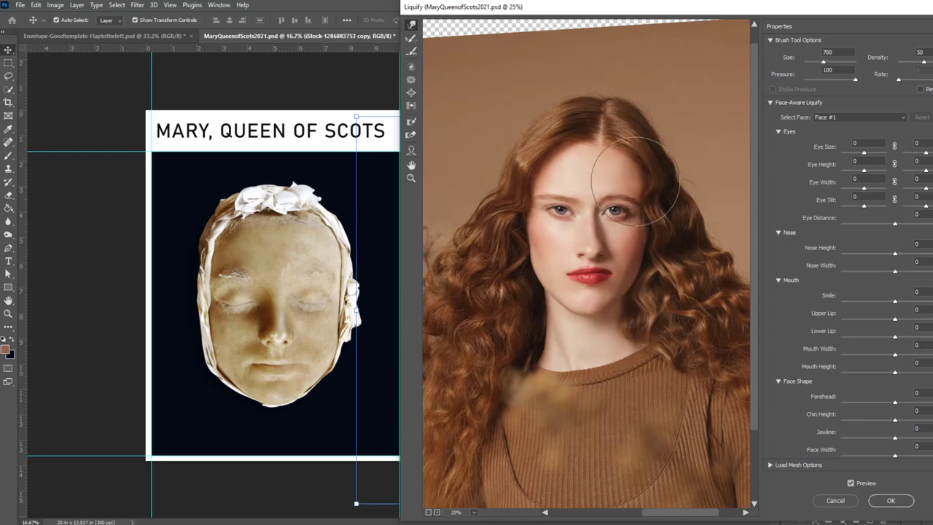
key(bracketright)
key(bracketright)
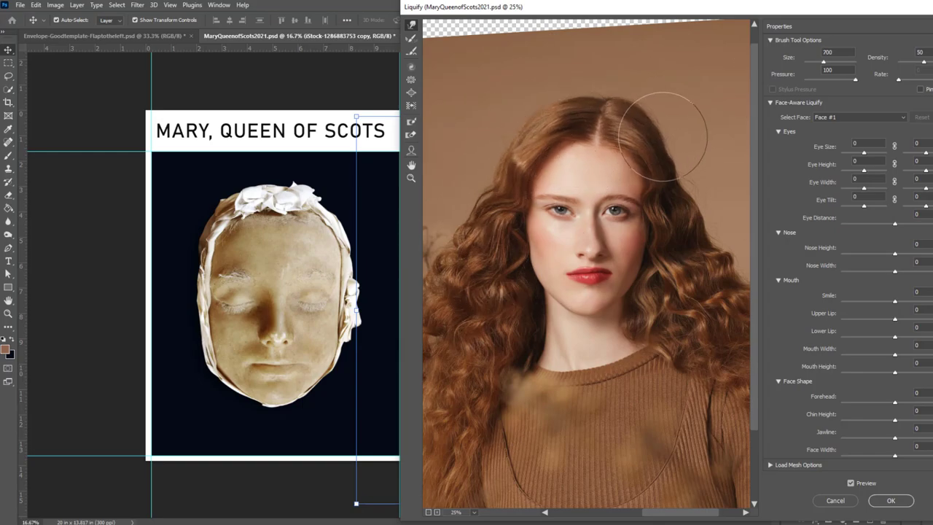
key(bracketright)
key(bracketright)
key(bracketright)
key(bracketleft)
key(bracketleft)
key(bracketleft)
key(bracketleft)
key(bracketleft)
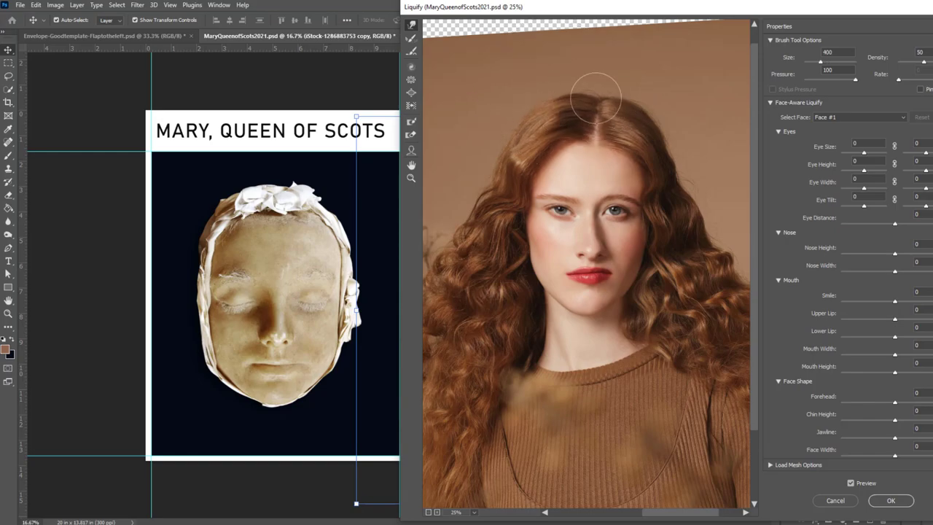
key(ctrl+minus)
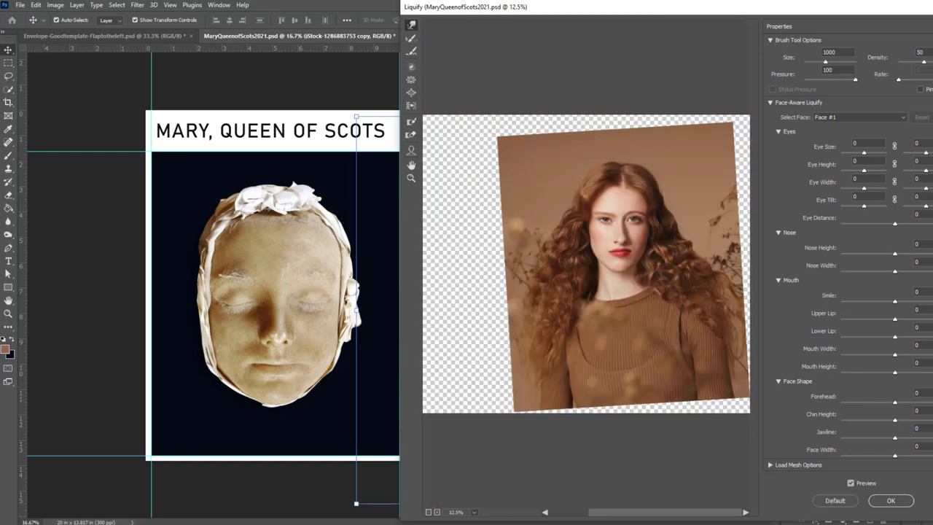
key(bracketright)
key(bracketright)
key(bracketright)
key(bracketright)
key(bracketright)
key(bracketright)
key(bracketleft)
key(bracketleft)
key(bracketleft)
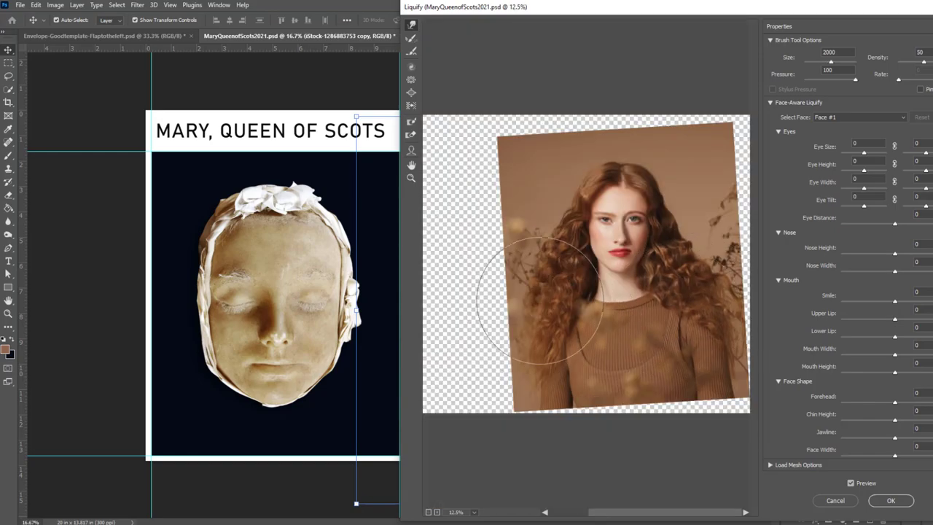
Apply the Liquify changes and bring up the liquified photo layer's options.
click(891, 499)
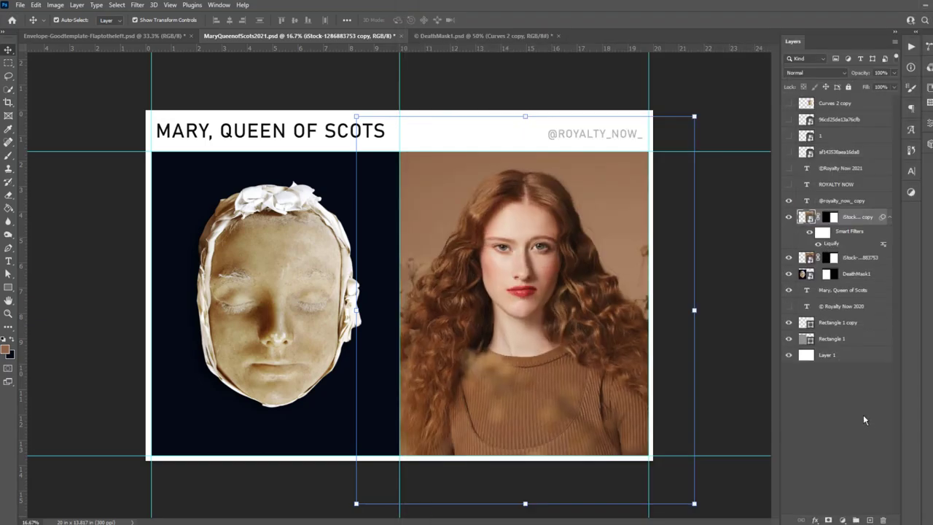
right_click(840, 244)
right_click(857, 217)
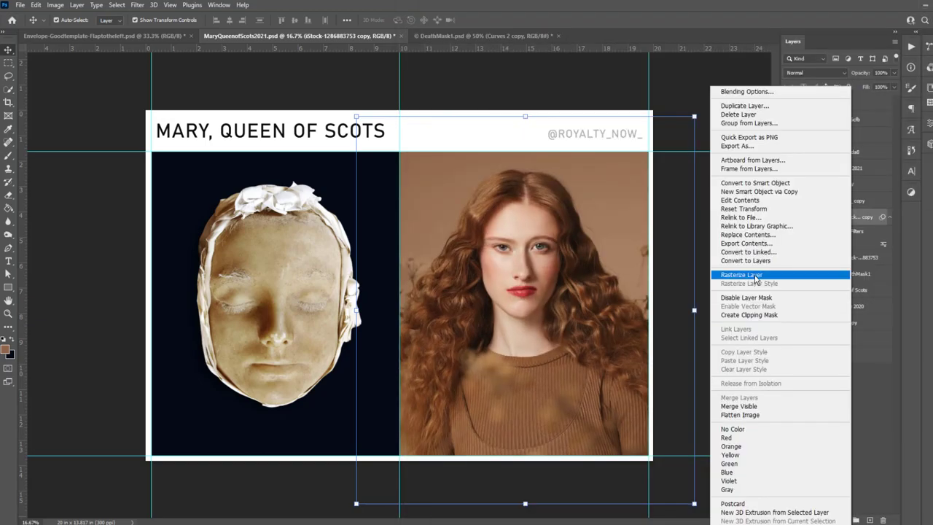
right_click(854, 233)
Copy an elliptical selection of the woman's face onto Layer 2 and hide it.
key(Escape)
key(m)
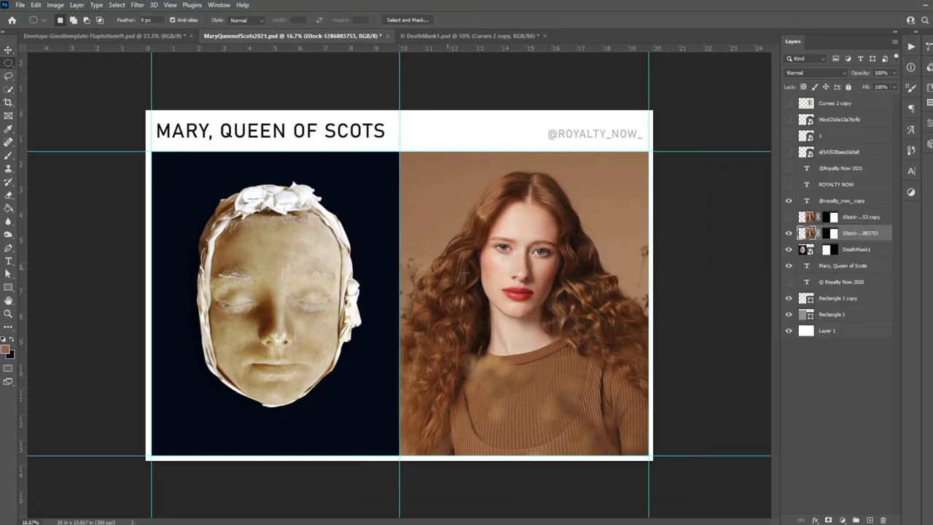
drag(472, 181, 568, 328)
key(ctrl+j)
key(v)
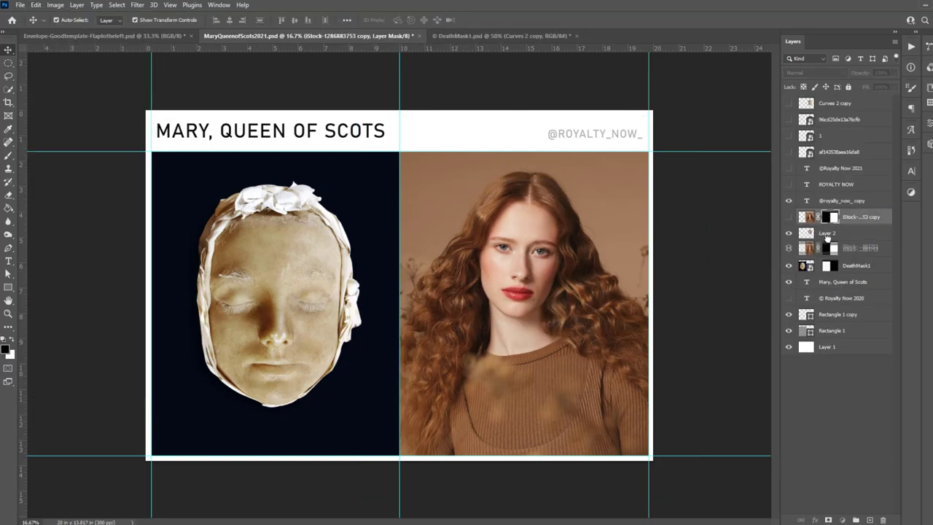
click(787, 217)
Reopen Liquify on the photo copy with the brush set to 300.
click(845, 233)
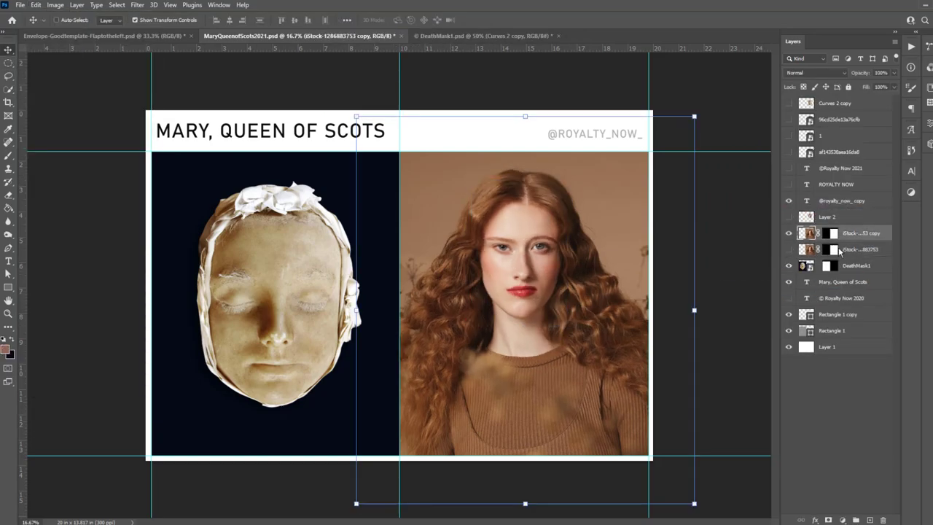
key(ctrl+shift+x)
scroll(604, 270, up, 2)
scroll(575, 240, up, 2)
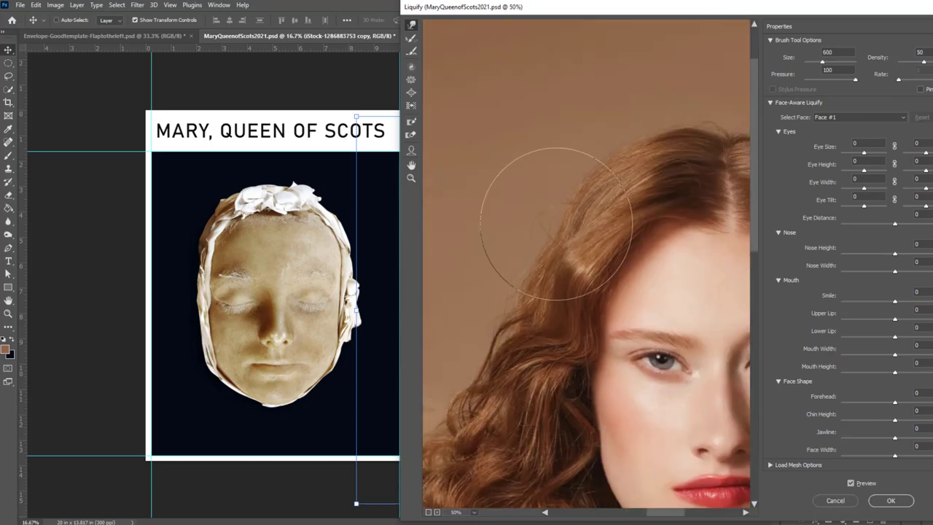
key(bracketleft)
key(bracketleft)
key(bracketleft)
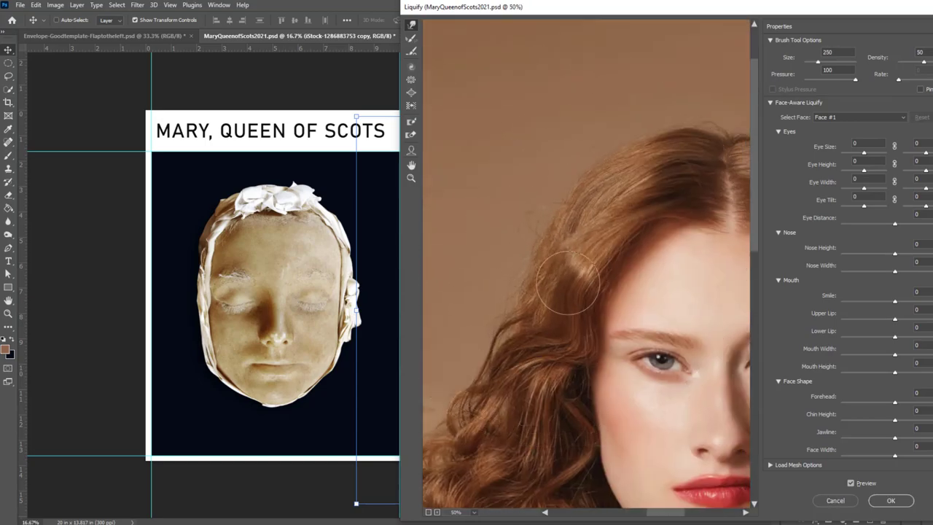
scroll(567, 283, down, 1)
key(bracketright)
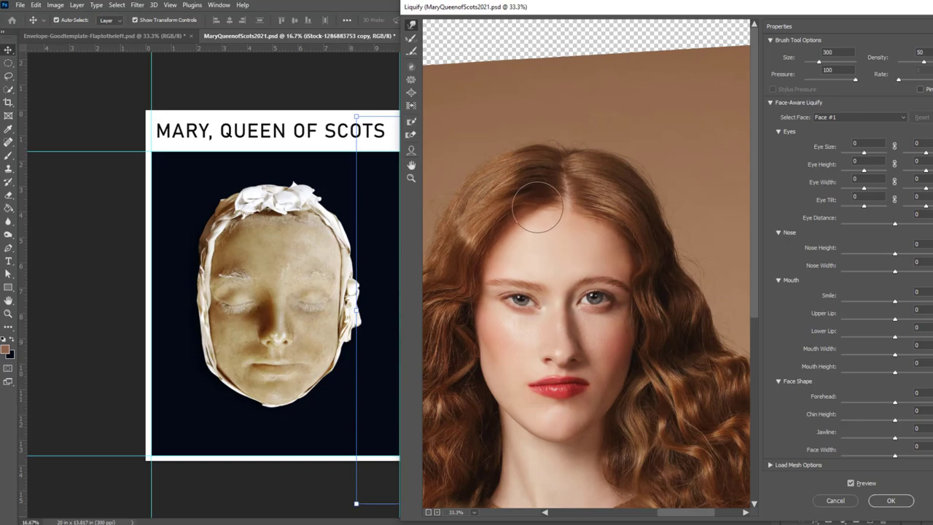
key(bracketright)
key(bracketright)
key(bracketright)
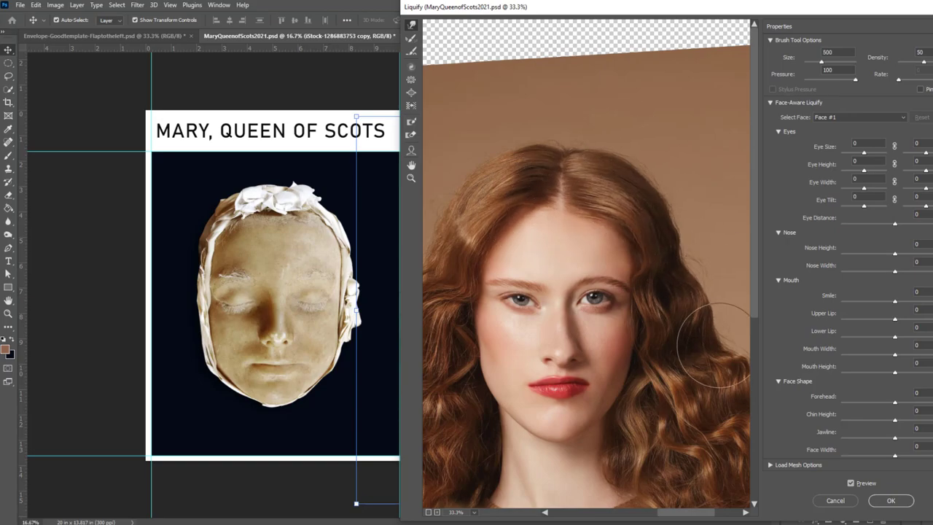
key(bracketleft)
key(bracketleft)
key(bracketleft)
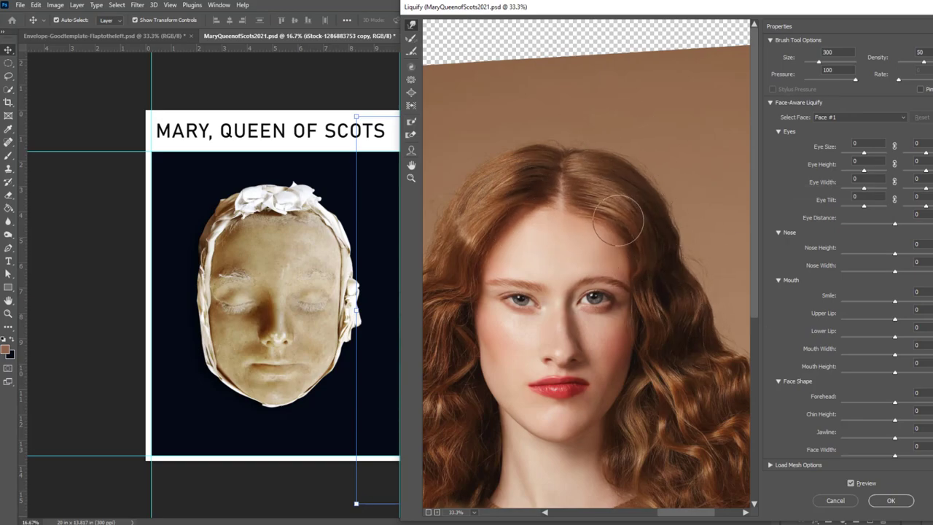
Apply the hair Liquify and add a Curves adjustment layer.
click(890, 500)
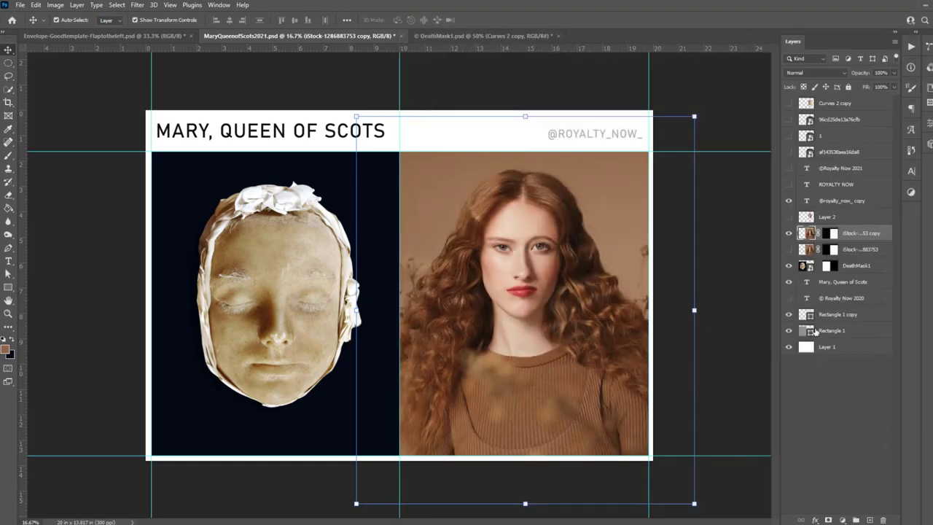
click(76, 4)
click(232, 162)
key(Return)
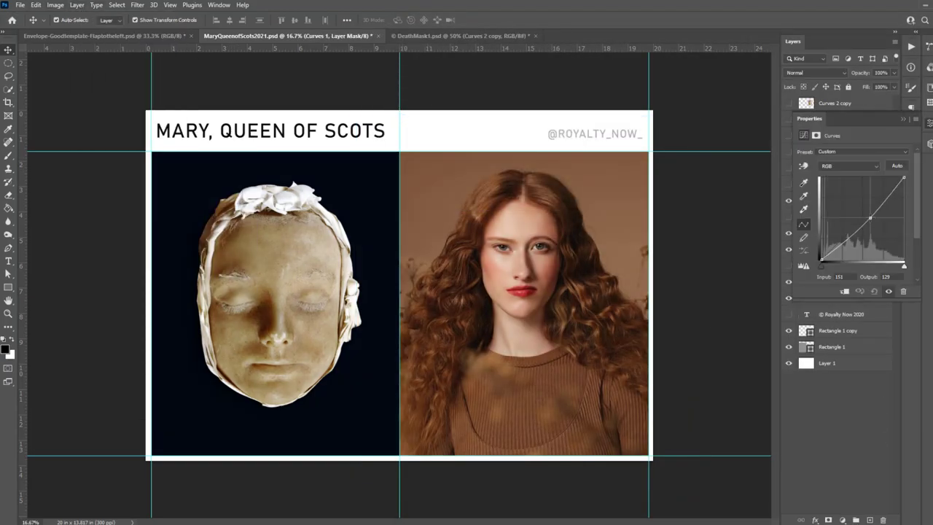
Bend the Red and Blue channel curves of the Curves adjustment.
click(848, 166)
click(838, 183)
click(849, 165)
click(838, 196)
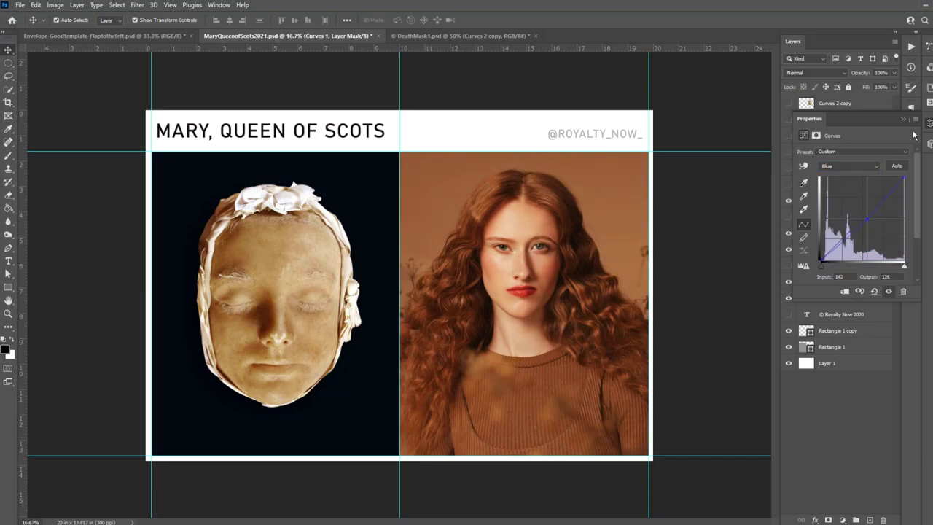
click(915, 135)
Switch to the Brush with white as the painting colour for the Curves mask.
key(b)
key(x)
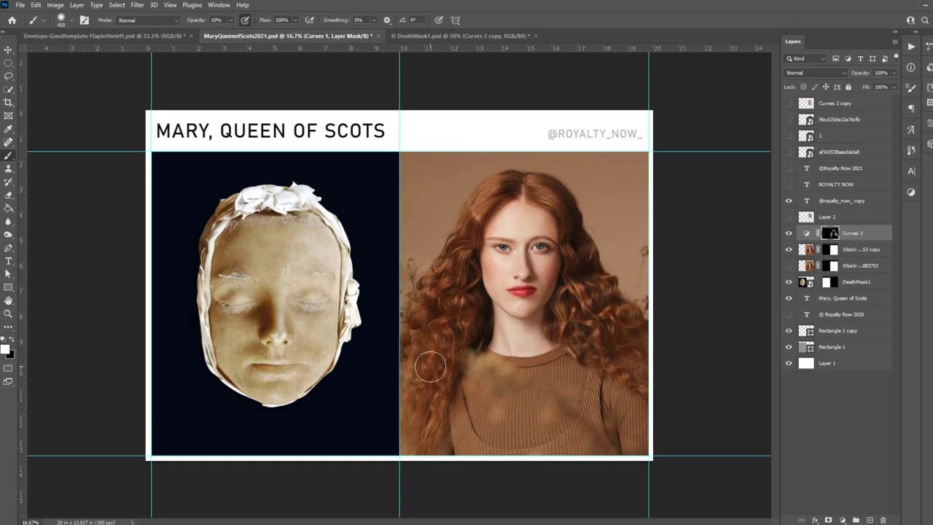
scroll(429, 367, up, 2)
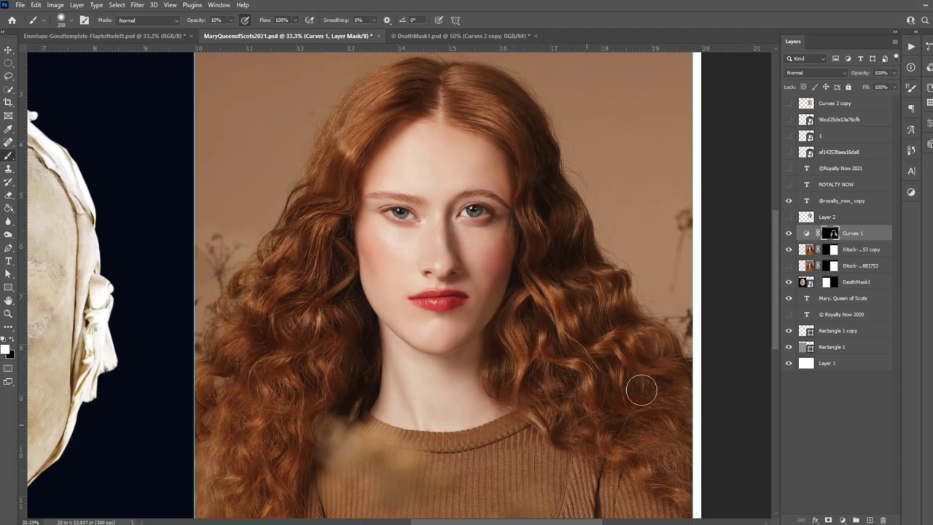
scroll(530, 382, right, 2)
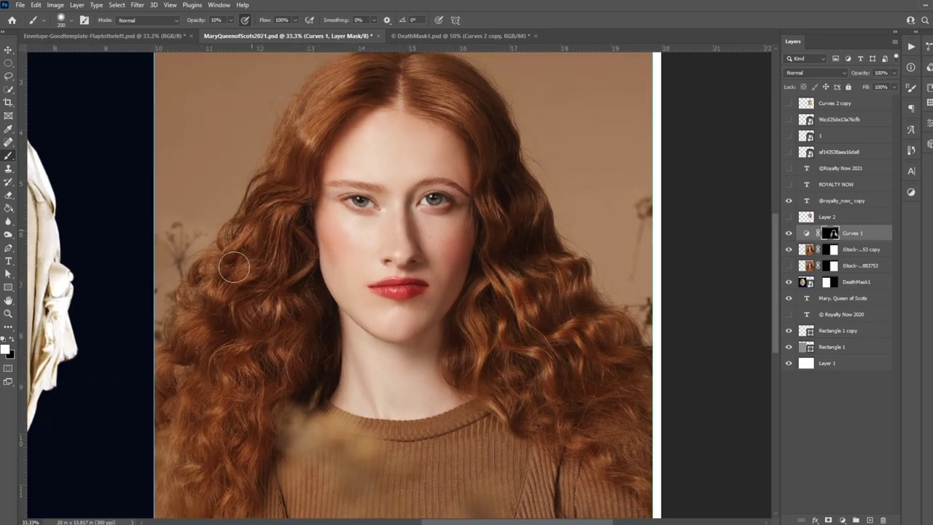
scroll(687, 424, down, 1)
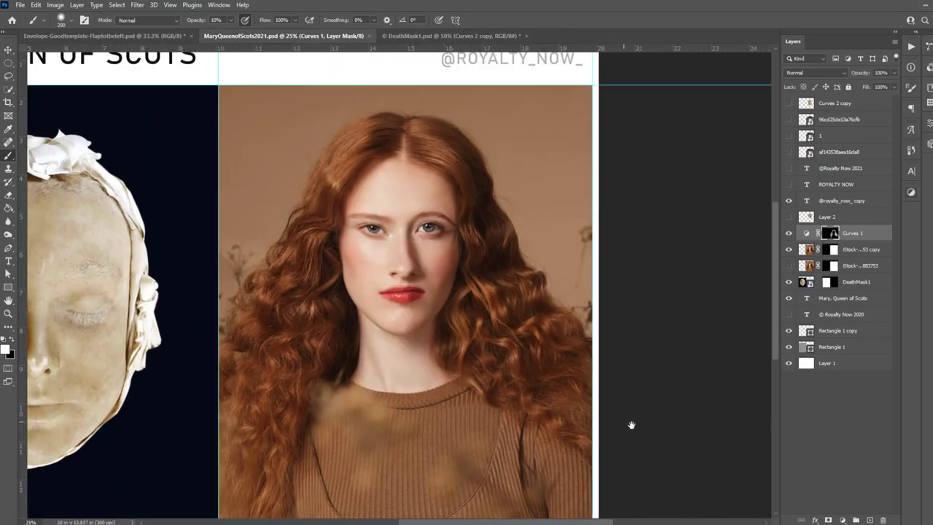
Add a Hue/Saturation adjustment layer with its hue shifted to teal.
drag(631, 425, 620, 379)
click(76, 5)
click(269, 204)
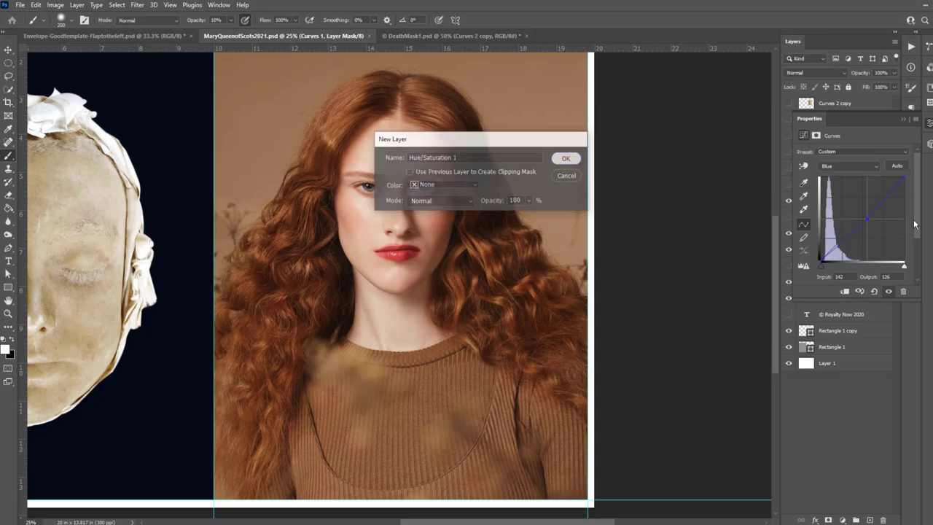
key(Return)
drag(853, 191, 899, 191)
drag(853, 210, 857, 212)
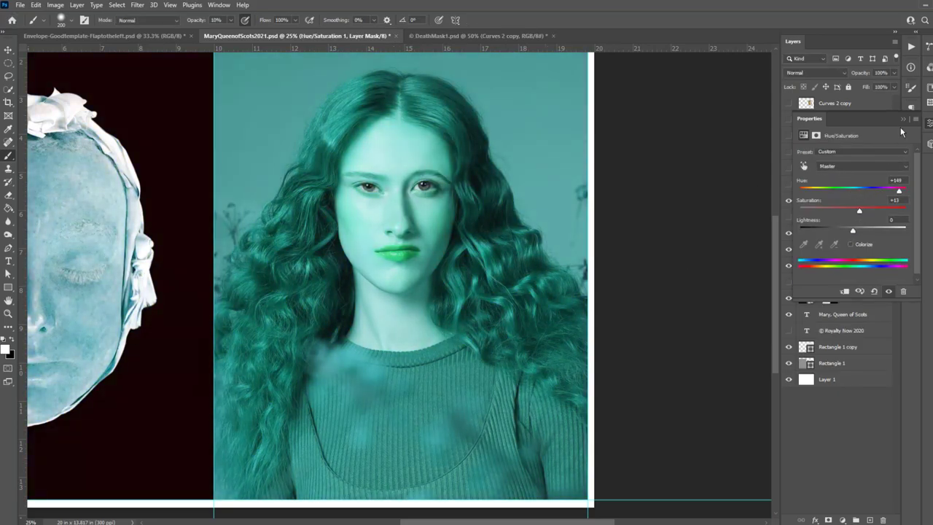
click(902, 119)
Invert the adjustment mask and paint the tint back over the whole sweater.
key(ctrl+i)
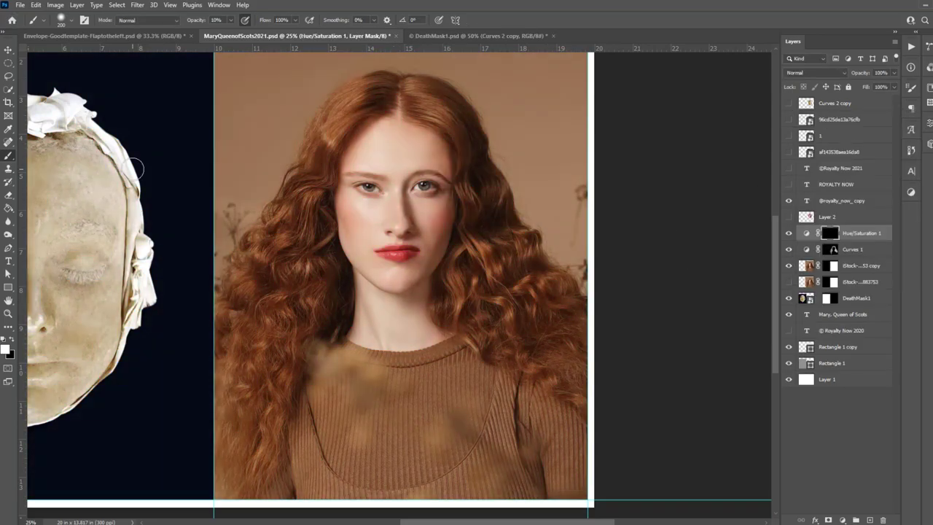
key(bracketright)
mouse_move(344, 410)
mouse_down()
mouse_move(448, 385)
mouse_move(520, 423)
mouse_move(558, 424)
mouse_up()
mouse_move(340, 359)
mouse_down()
mouse_move(299, 447)
mouse_move(488, 475)
mouse_move(430, 370)
mouse_move(300, 461)
mouse_move(510, 476)
mouse_move(461, 366)
mouse_move(565, 447)
mouse_move(433, 477)
mouse_up()
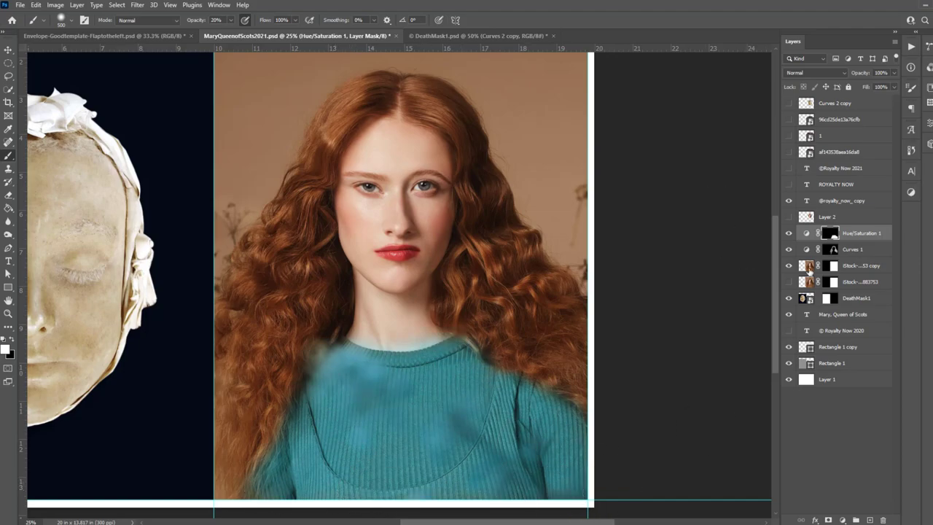
Change the Hue/Saturation hue so the sweater turns green.
double_click(806, 232)
drag(883, 191, 895, 192)
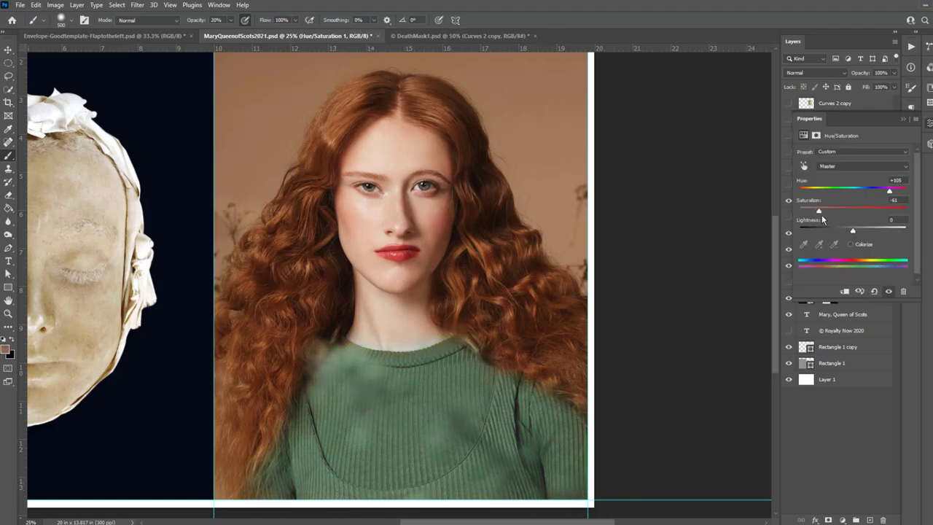
click(829, 232)
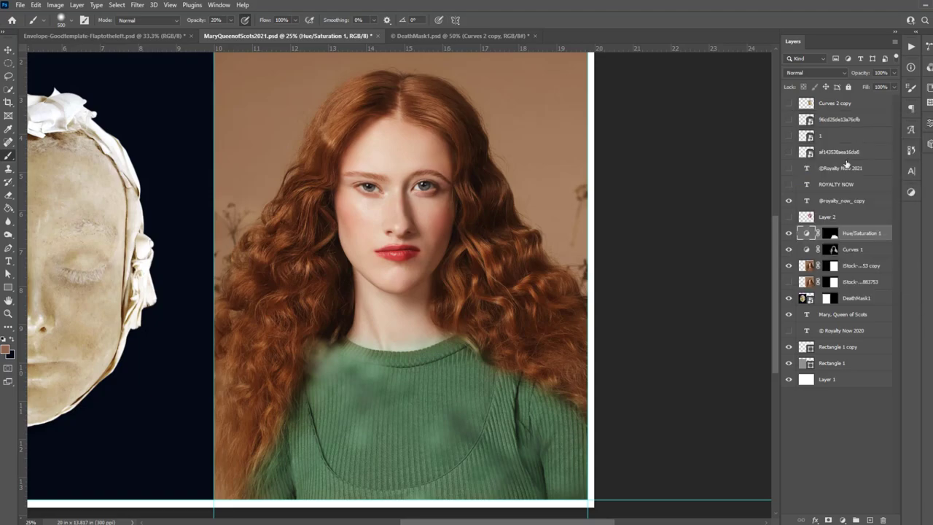
Clean the mask edges around the sweater and neck with a small 10% brush.
key(1)
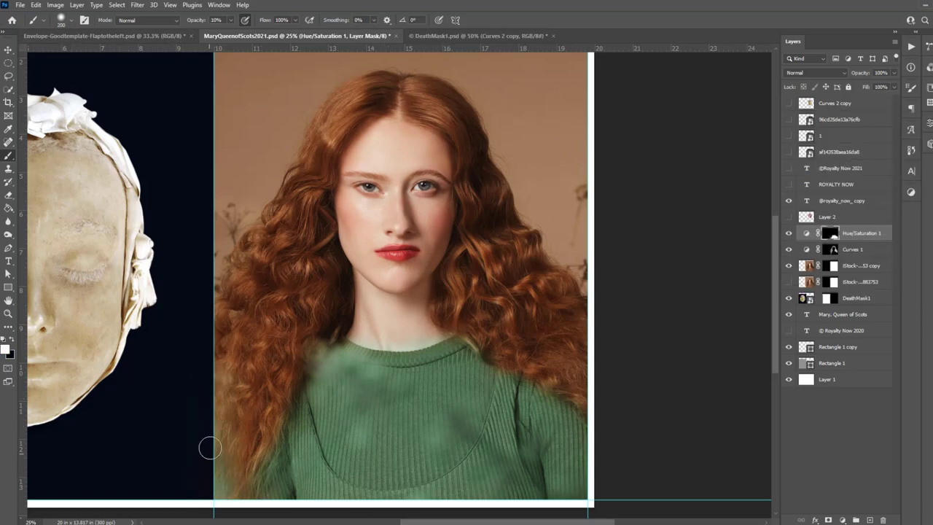
key(bracketleft)
key(bracketleft)
key(ctrl+plus)
key(bracketleft)
key(bracketleft)
key(bracketleft)
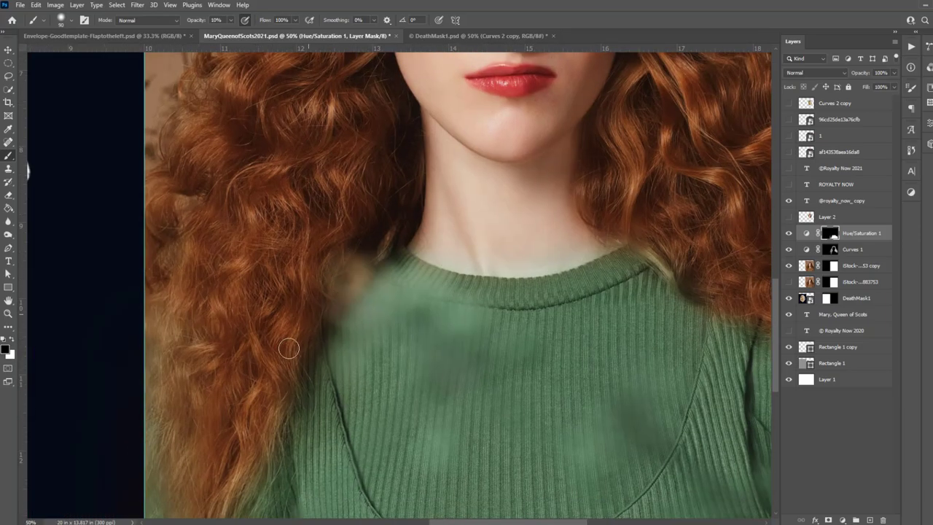
drag(292, 331, 267, 269)
scroll(268, 269, down, 3)
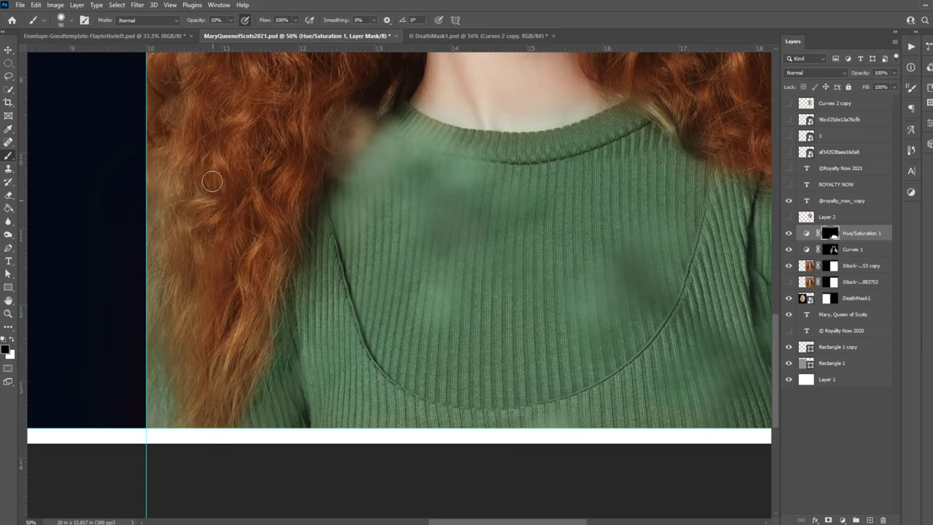
scroll(250, 247, up, 4)
scroll(249, 247, right, 3)
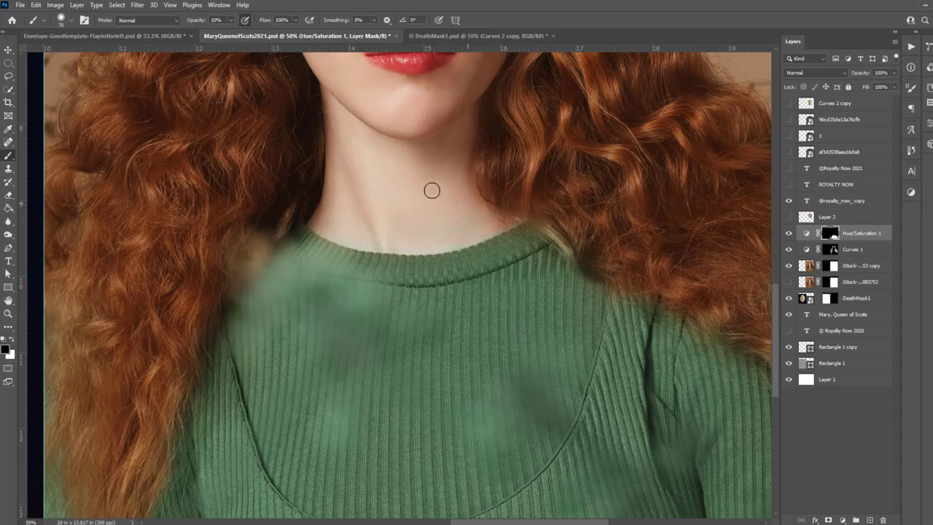
scroll(422, 224, right, 6)
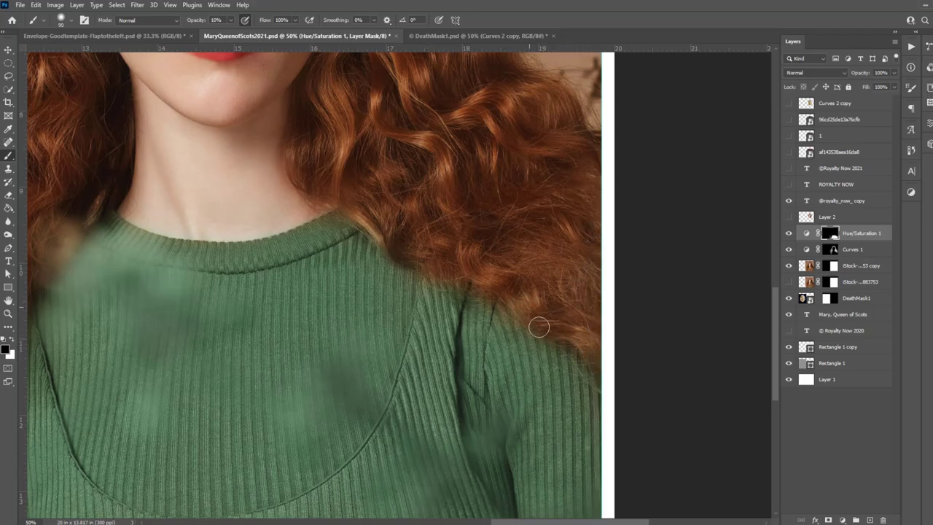
Zoom out to the whole layout and save the document.
key(ctrl+minus)
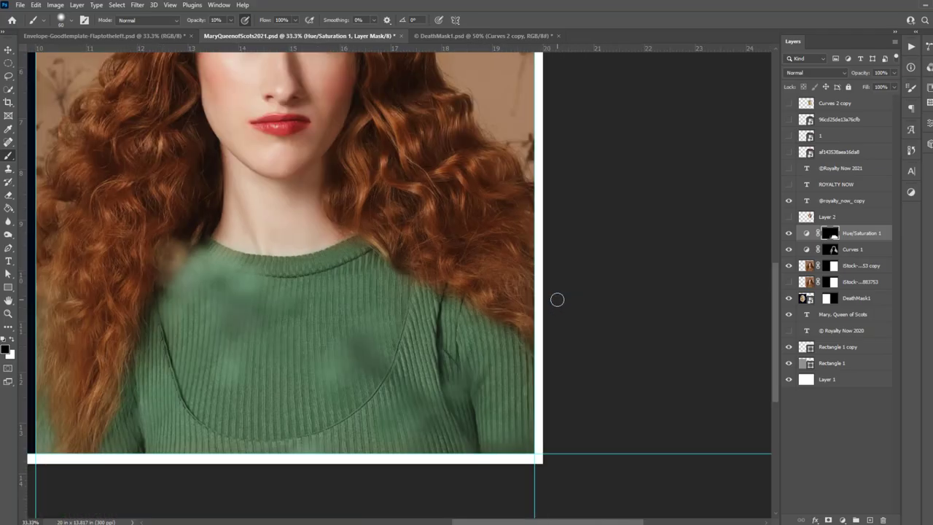
key(ctrl+minus)
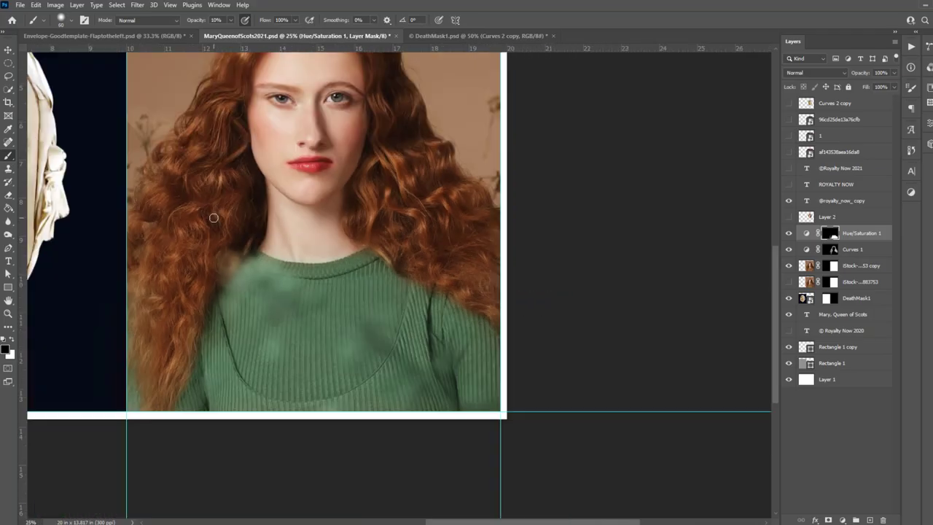
key(ctrl+minus)
key(ctrl+s)
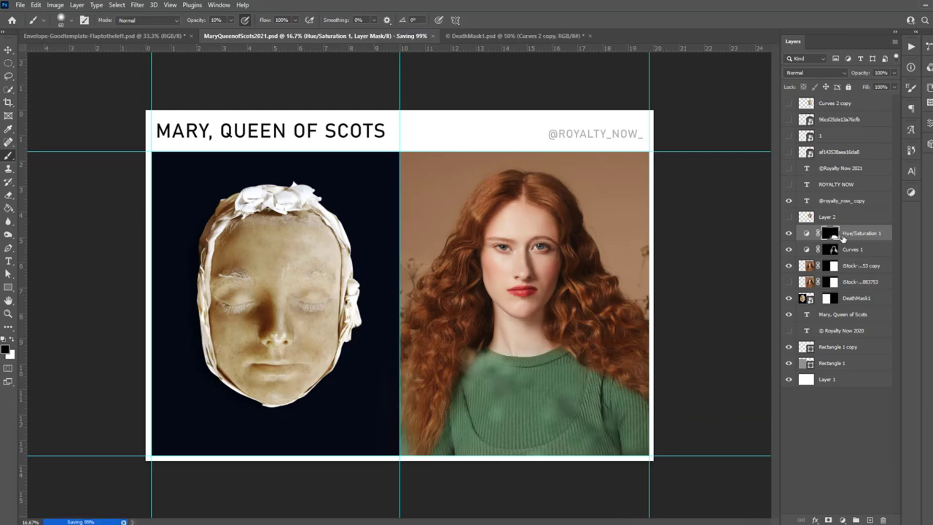
Duplicate the Hue/Saturation 1 adjustment and shift the copy's hue to make the sweater purple.
click(806, 233)
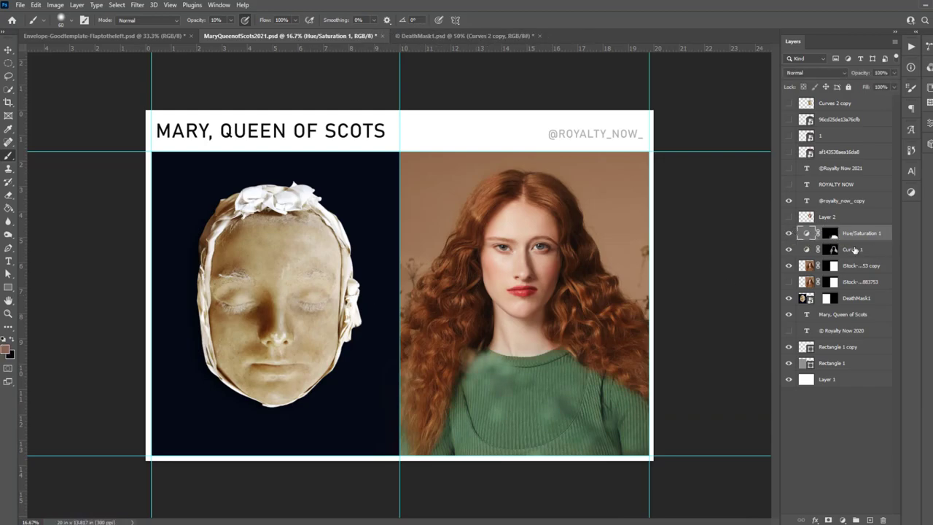
key(ctrl+j)
double_click(805, 233)
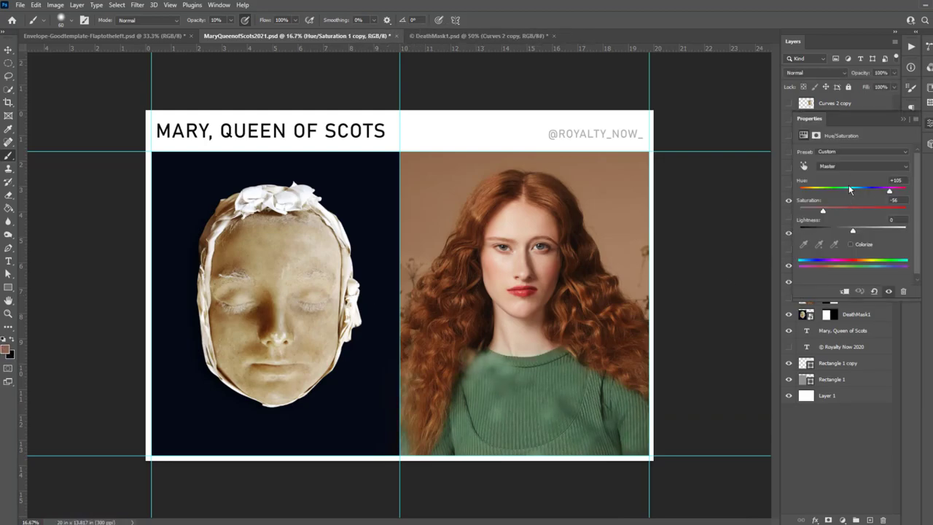
drag(848, 189, 822, 189)
Compare the purple and green versions, leaving the green one hidden.
click(788, 233)
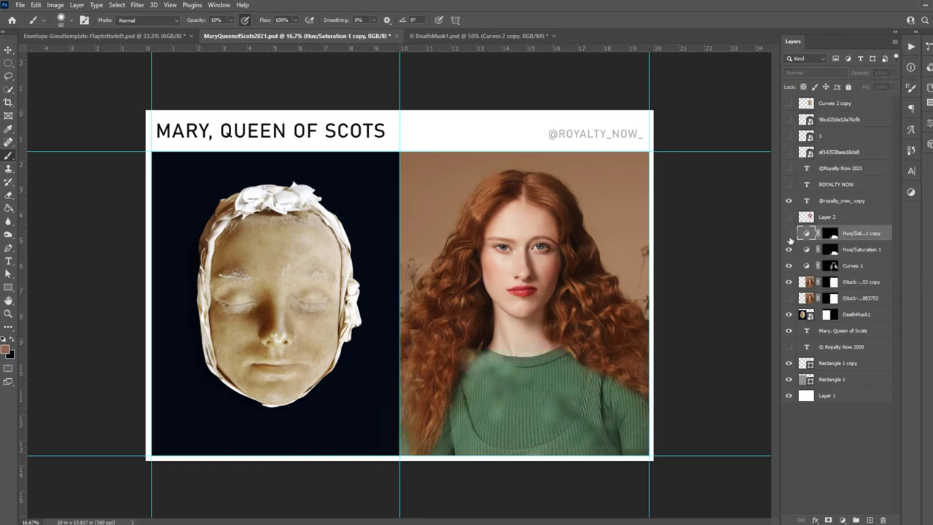
click(789, 233)
click(788, 249)
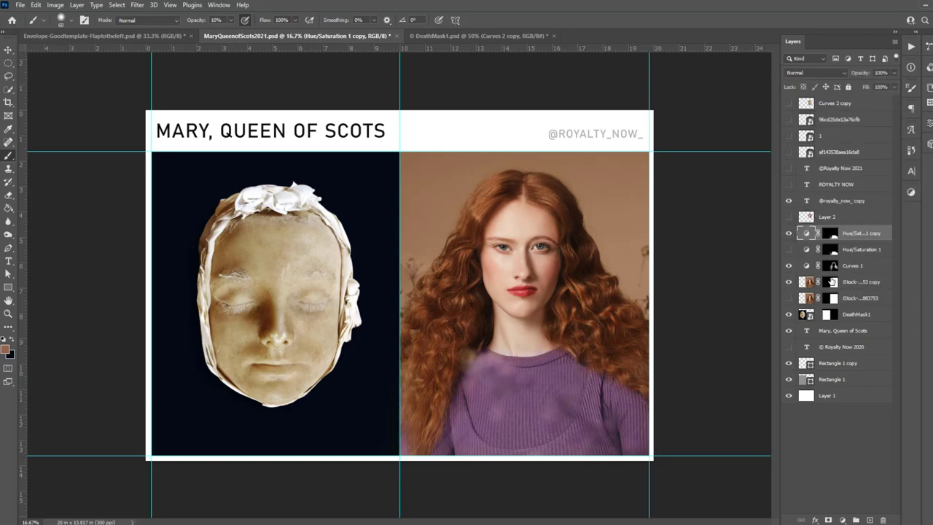
double_click(825, 237)
click(902, 121)
Inspect the hair and purple sweater up close, save, and return to the full layout.
key(ctrl+plus)
key(ctrl+plus)
key(ctrl+plus)
key(v)
key(ctrl+s)
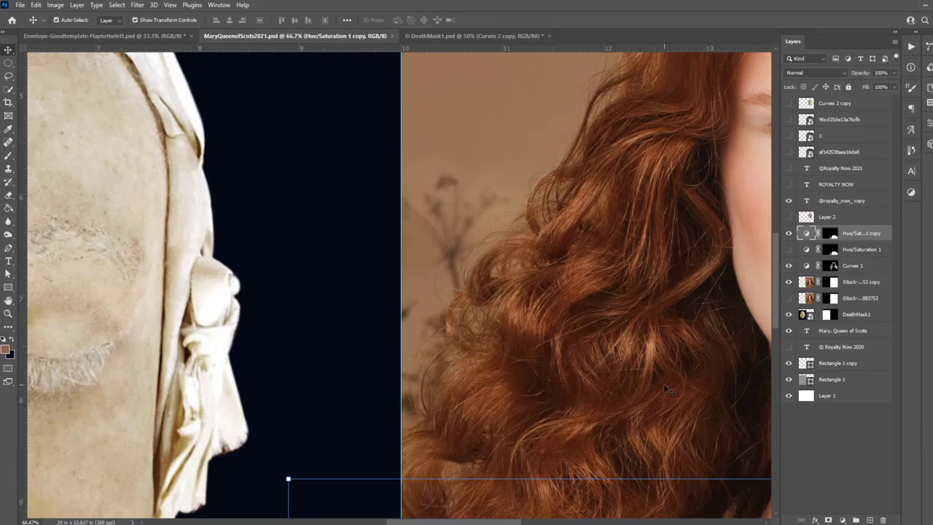
key(ctrl+minus)
drag(663, 383, 588, 358)
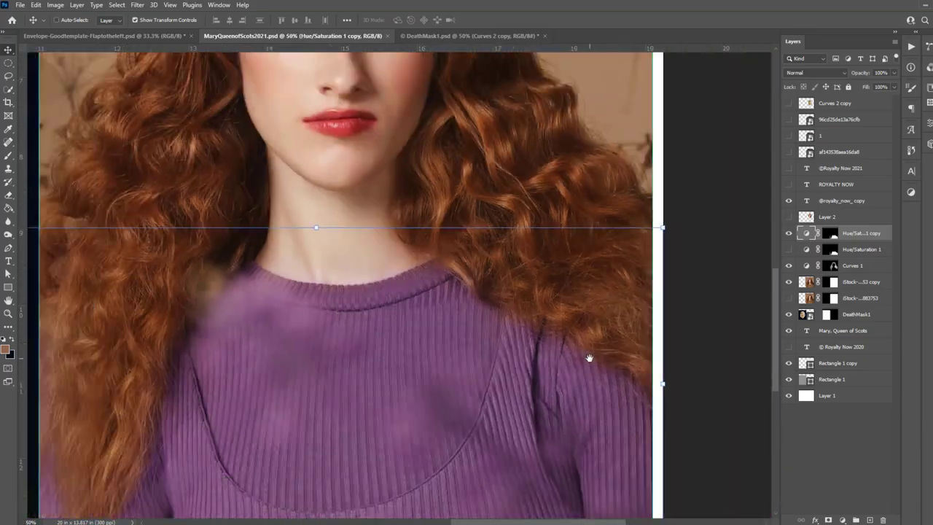
key(ctrl+0)
Rename the adjustment layers Purple and Green.
double_click(862, 232)
text(e)
key(Tab)
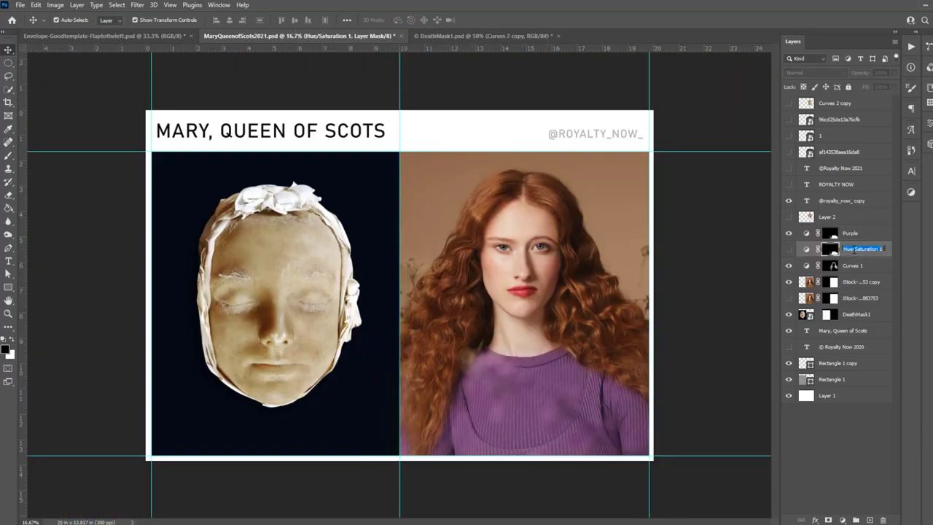
text(Green)
key(Return)
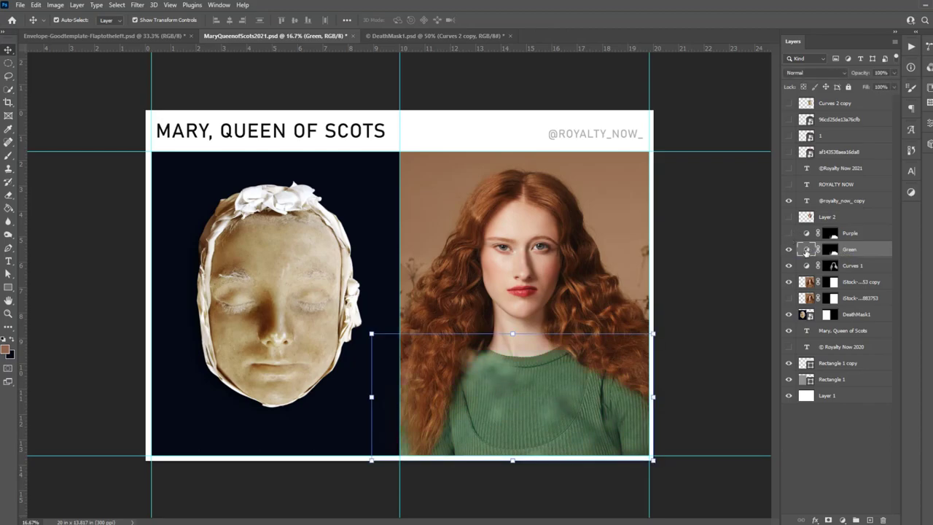
Hide the Green adjustment and duplicate the Purple adjustment.
double_click(830, 248)
click(908, 124)
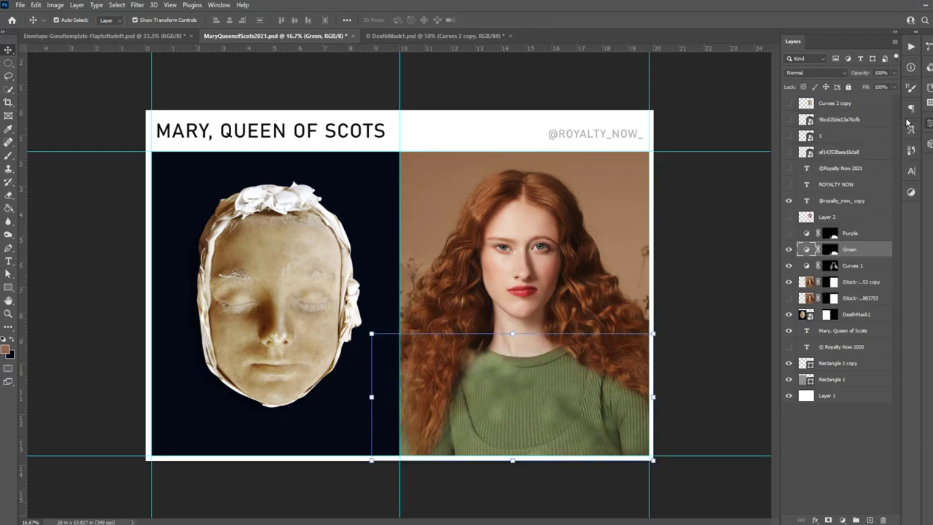
click(788, 249)
click(830, 232)
key(ctrl+j)
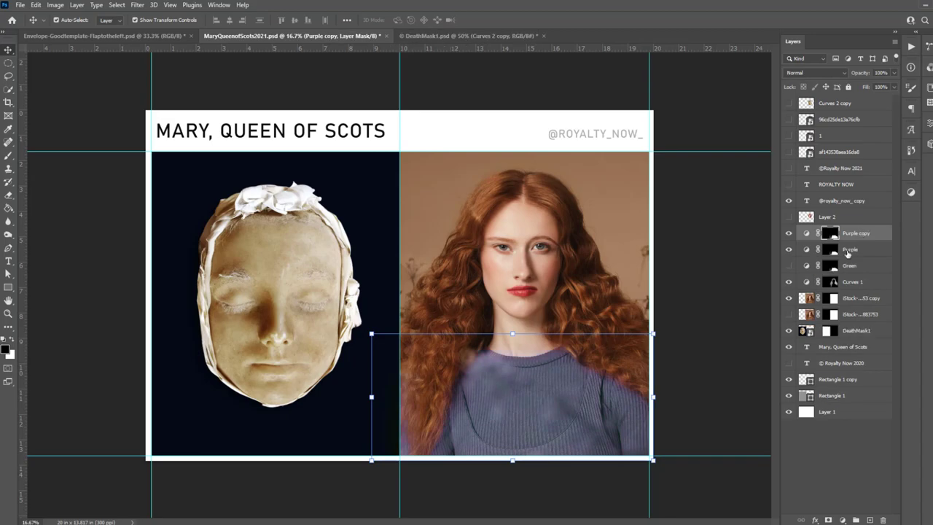
Adjust the copy's hue, saturation and lightness to make the sweater blue.
click(908, 124)
drag(806, 230, 853, 231)
drag(819, 190, 904, 190)
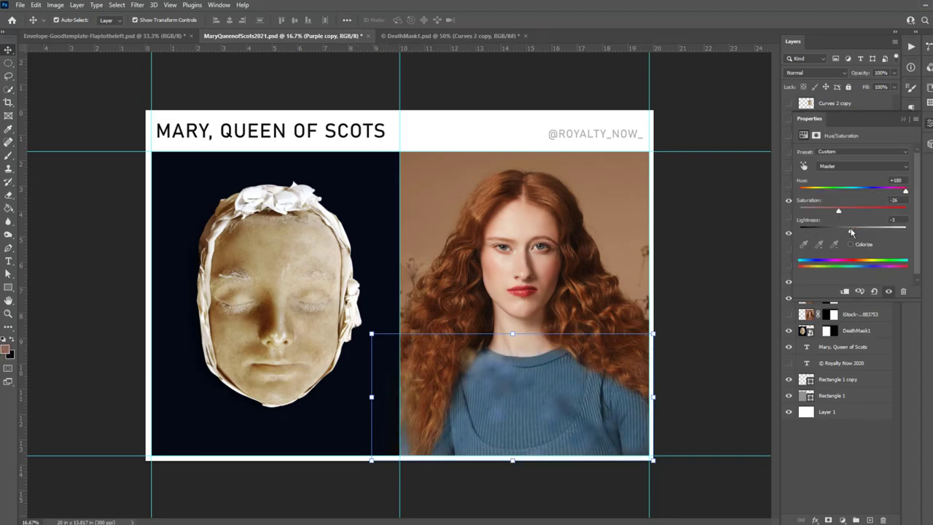
mouse_move(851, 231)
mouse_down()
mouse_move(799, 211)
mouse_move(845, 211)
mouse_up()
drag(905, 190, 805, 191)
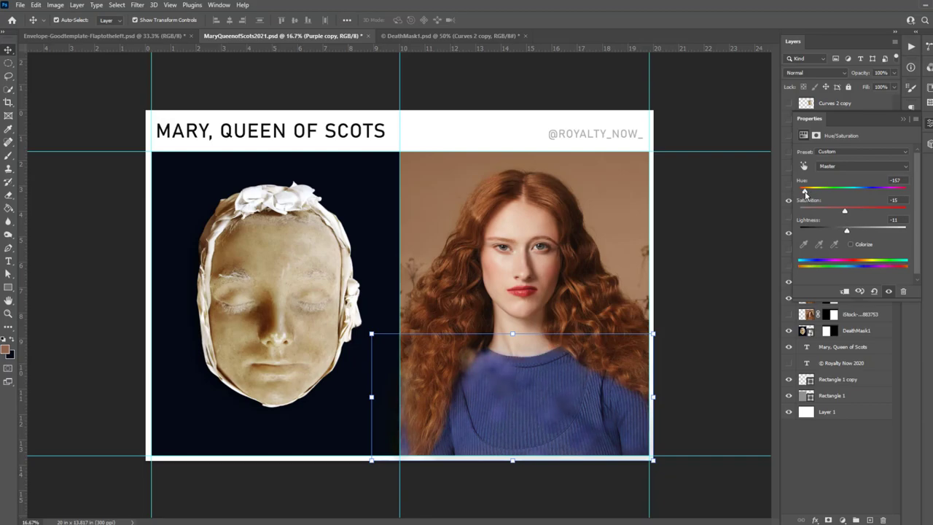
click(903, 119)
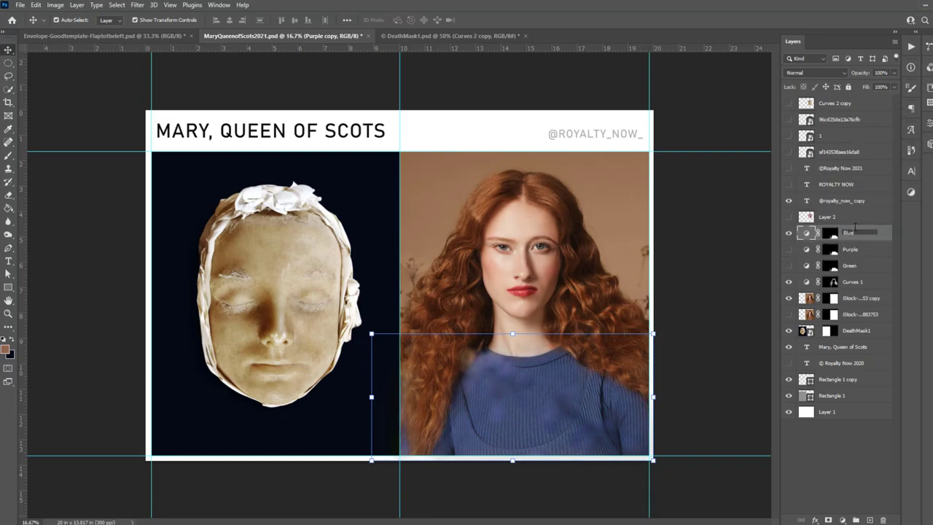
Toggle the blue, green and purple versions, leave purple showing, and select Layer 2.
click(787, 232)
click(788, 249)
click(788, 265)
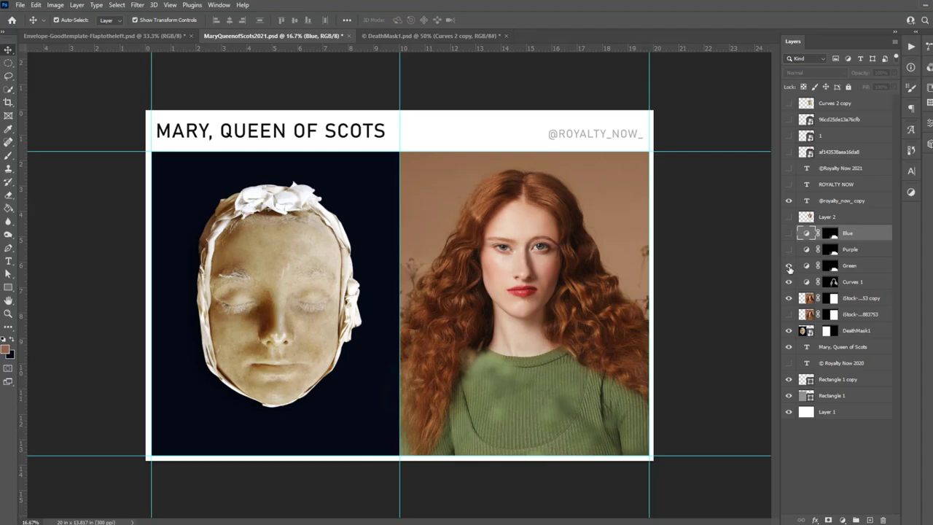
click(788, 266)
click(788, 249)
click(746, 307)
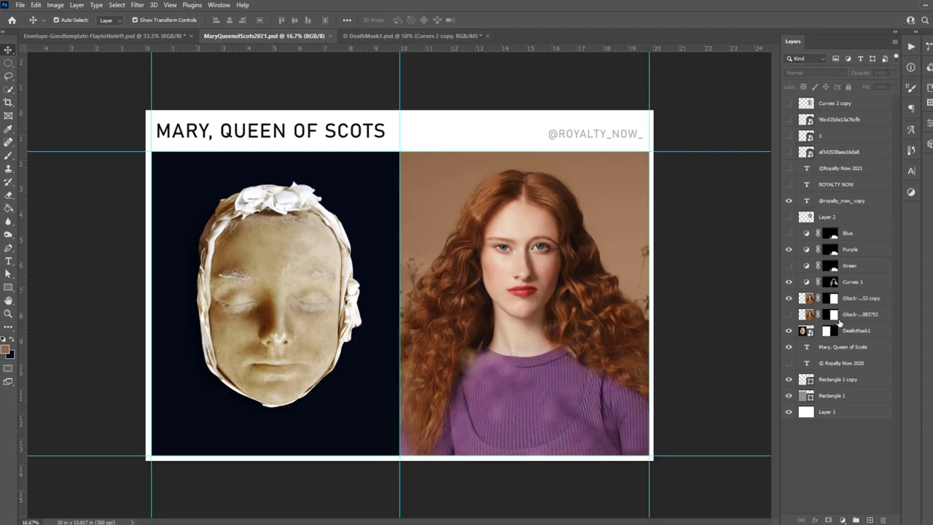
click(519, 248)
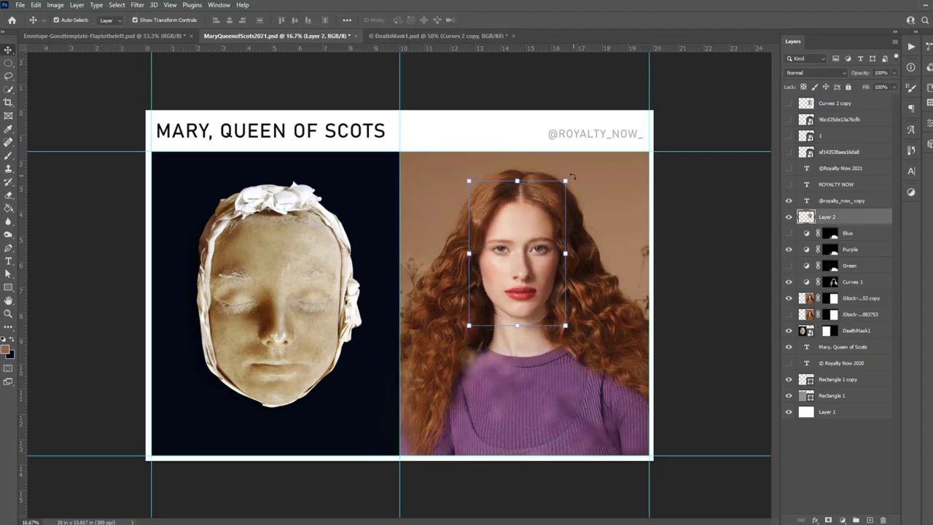
Move Layer 2 below Curves 1 and add a layer mask to the pasted face.
key(ctrl+comma)
click(788, 217)
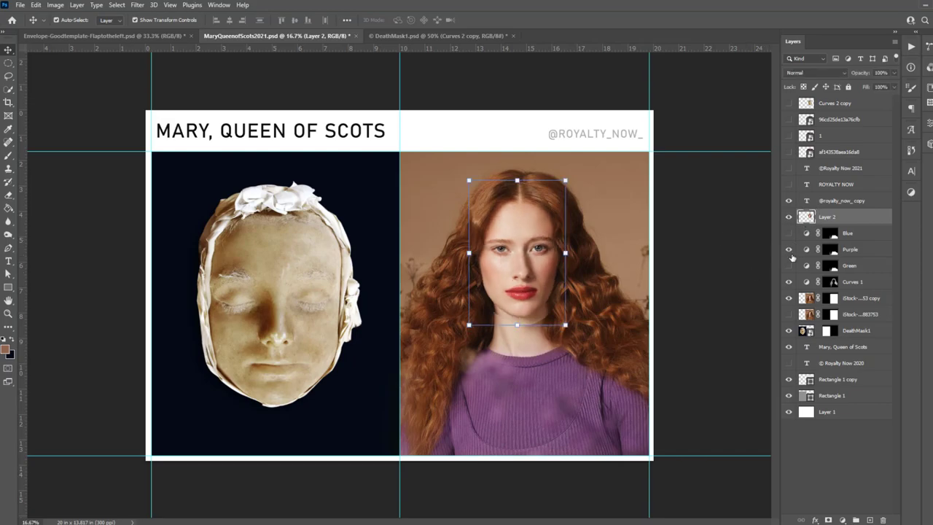
key(ctrl+plus)
key(ctrl+plus)
key(ctrl+plus)
drag(838, 217, 879, 291)
click(828, 519)
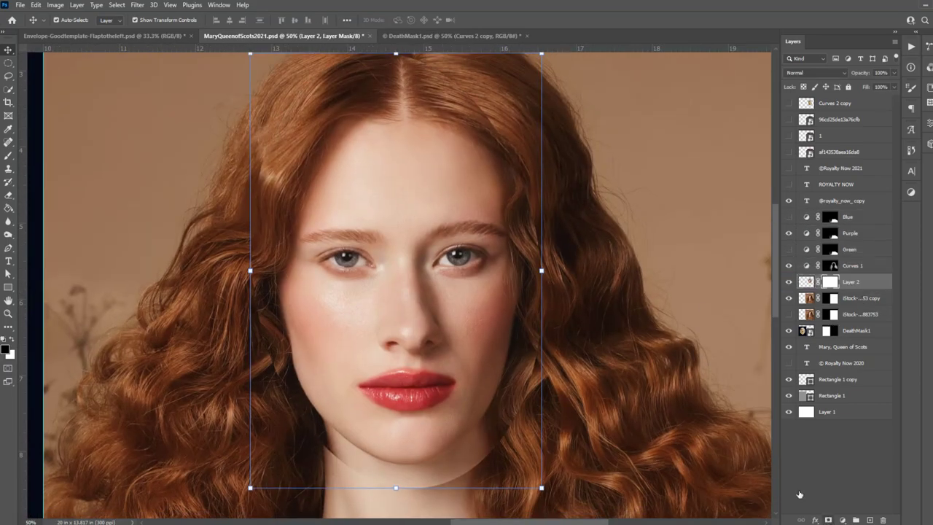
Paint the mask's edges black so the face blends into the hair and left cheek.
key(b)
key(ctrl+minus)
mouse_move(446, 159)
mouse_down()
mouse_move(331, 211)
mouse_move(317, 355)
mouse_up()
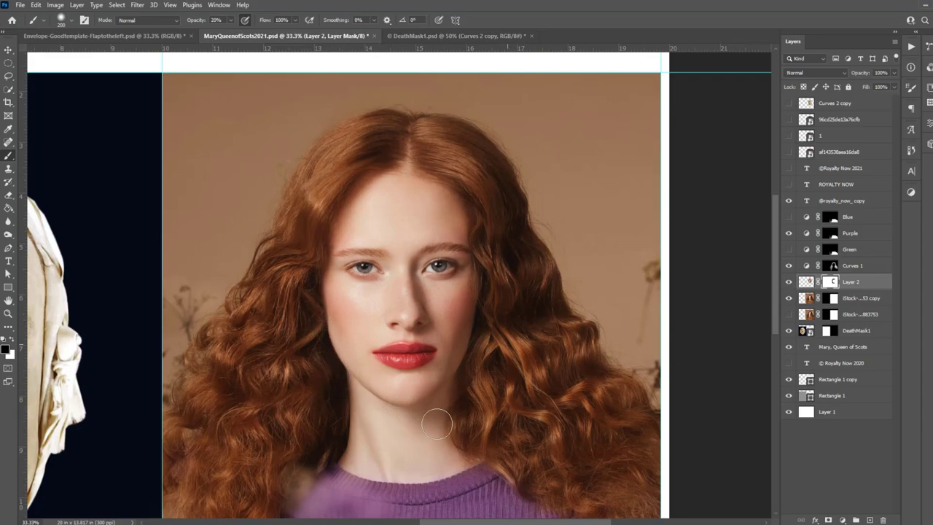
mouse_move(473, 375)
mouse_down()
mouse_move(479, 225)
mouse_move(466, 196)
mouse_up()
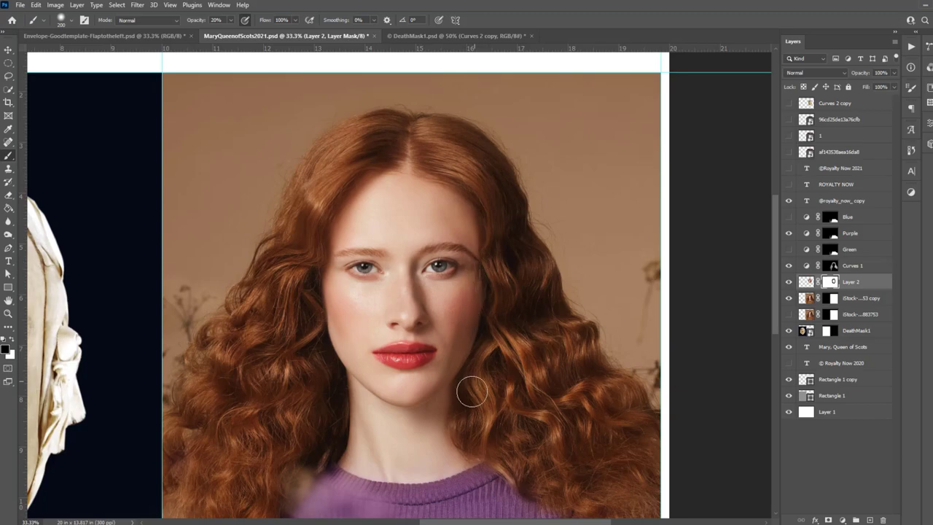
click(788, 282)
click(787, 282)
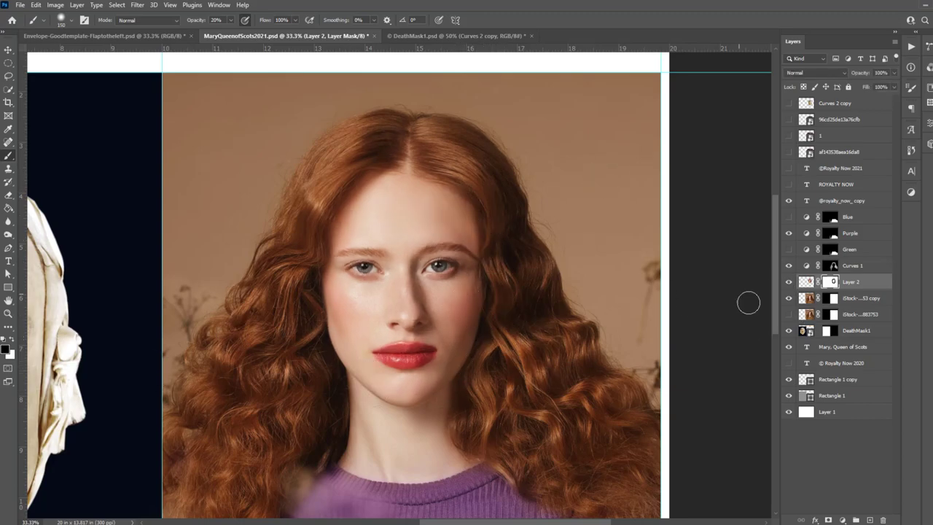
key(bracketright)
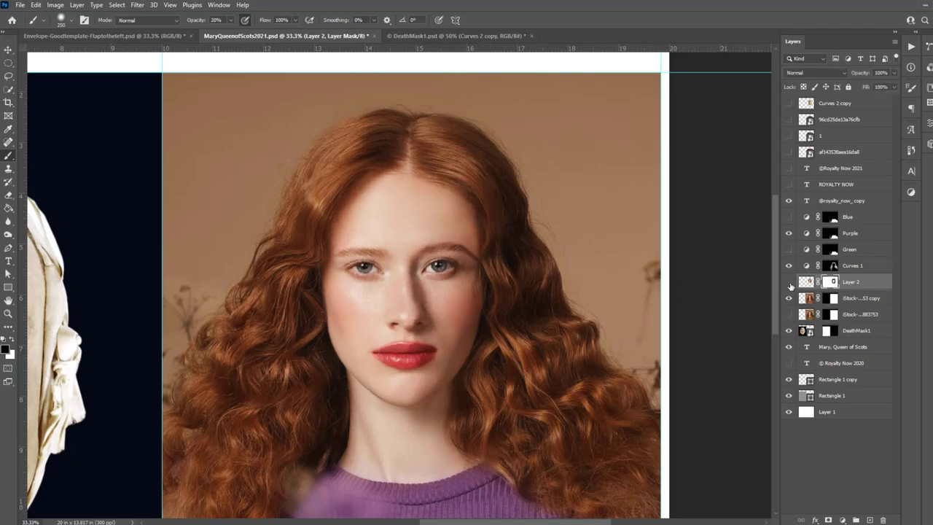
click(787, 282)
Merge the pasted face layer down into the woman's photo.
right_click(856, 304)
click(773, 401)
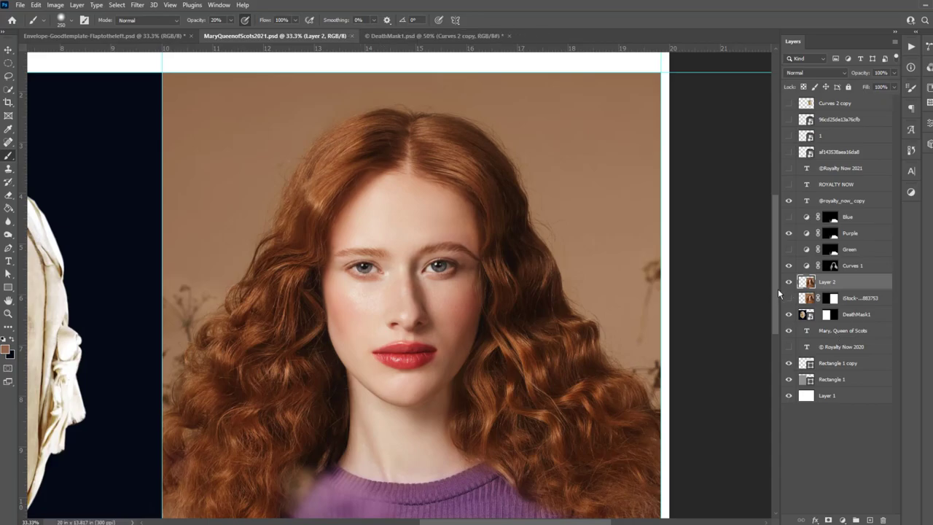
mouse_move(321, 328)
mouse_down()
mouse_move(605, 219)
mouse_move(332, 329)
mouse_up()
key(ctrl+minus)
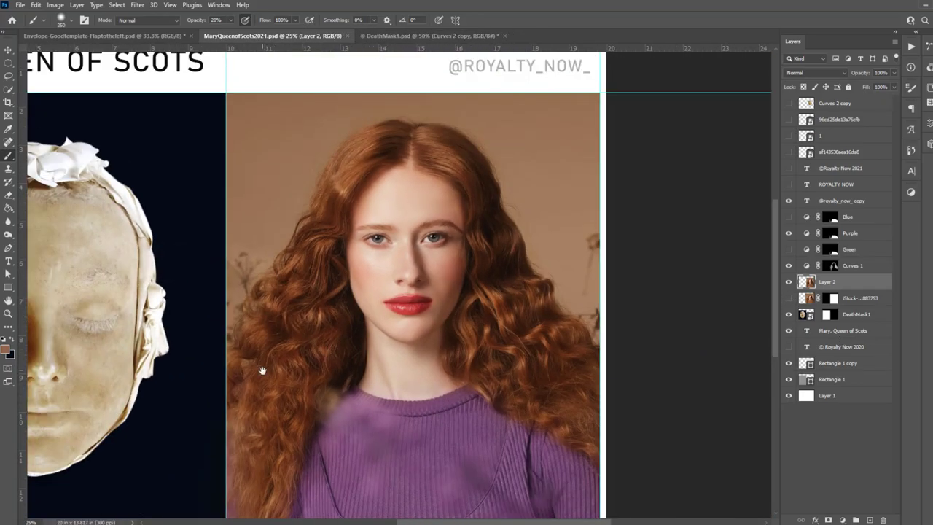
drag(260, 371, 357, 298)
Select the merged Curves 1 photo layer and open Liquify on it.
click(838, 265)
right_click(838, 270)
click(794, 400)
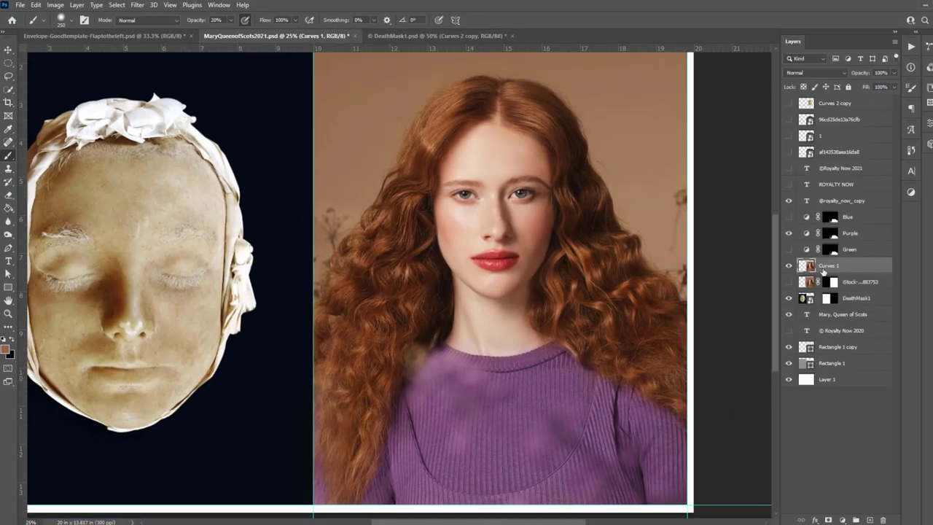
key(ctrl+shift+x)
Set Lower Lip to 87 and lift the left eyebrow with Forward Warp.
key(a)
mouse_move(590, 320)
mouse_down()
mouse_move(590, 303)
mouse_move(609, 322)
mouse_move(582, 341)
mouse_up()
key(w)
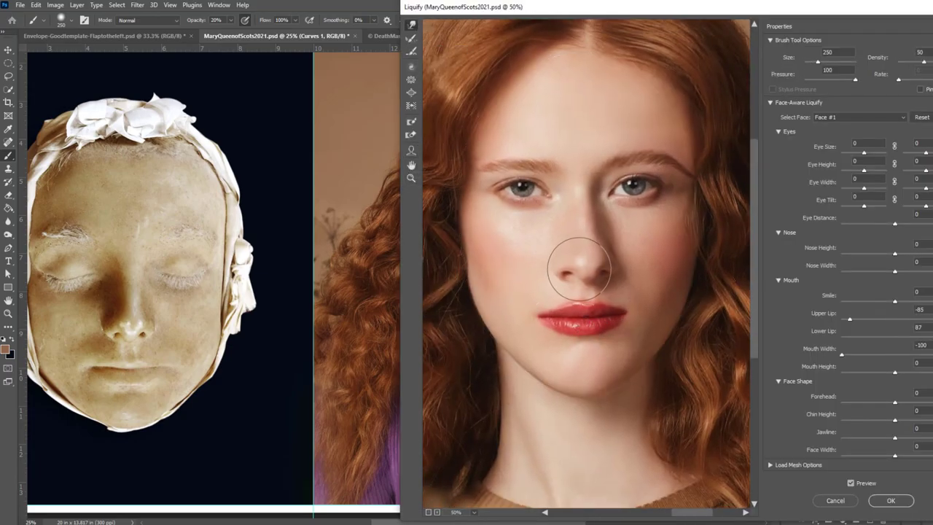
key(bracketleft)
key(bracketleft)
key(bracketleft)
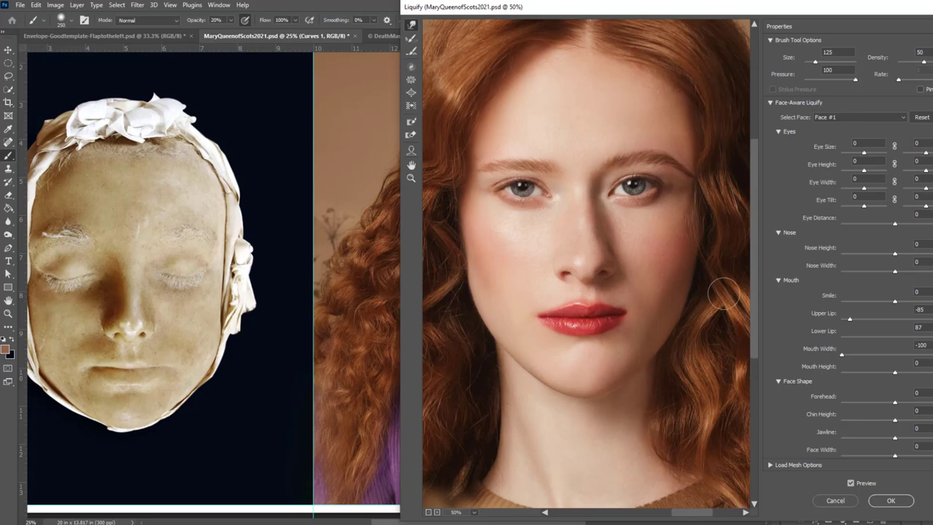
drag(510, 164, 543, 166)
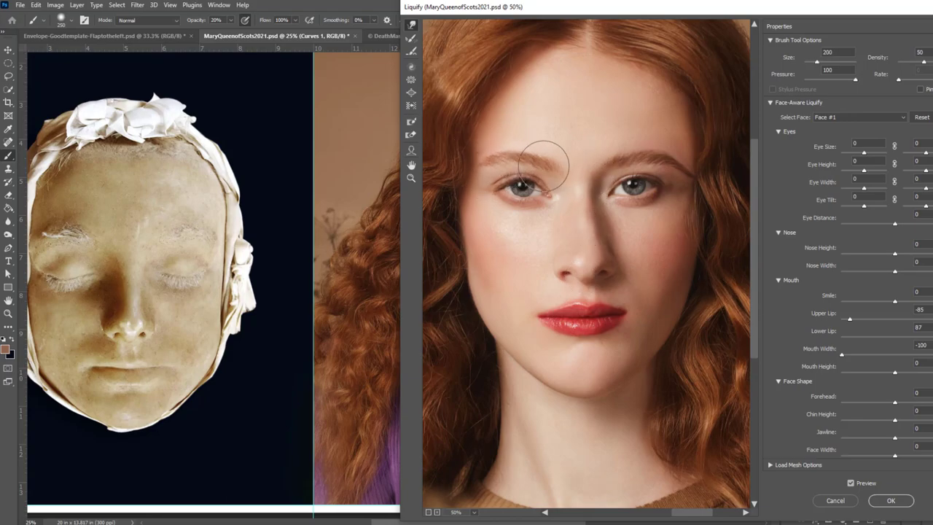
Raise the Forehead to 38 and apply the Liquify reshaping.
key(bracketright)
key(bracketright)
key(bracketright)
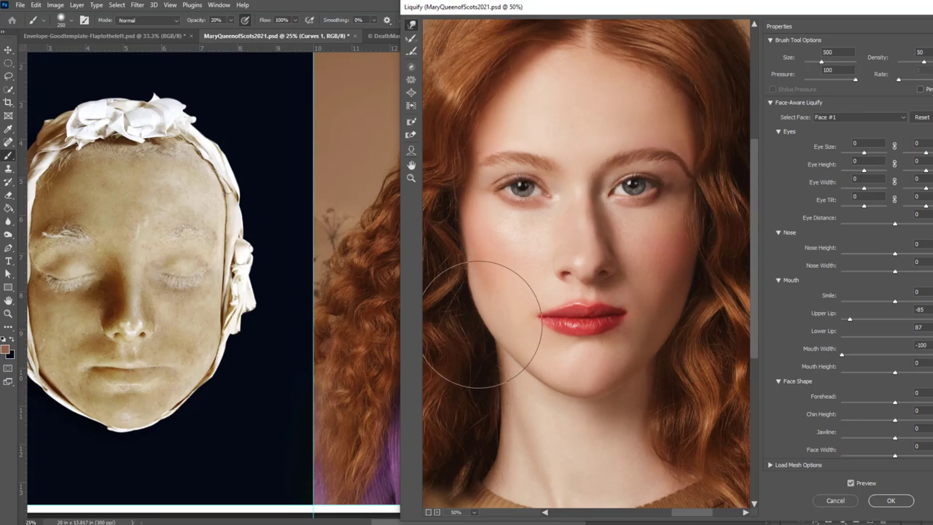
key(ctrl+minus)
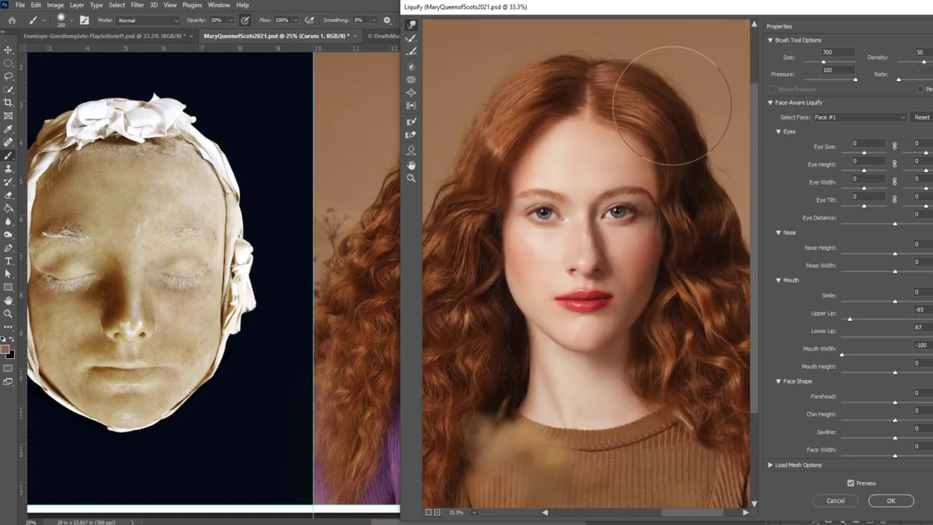
key(a)
drag(589, 129, 588, 117)
key(w)
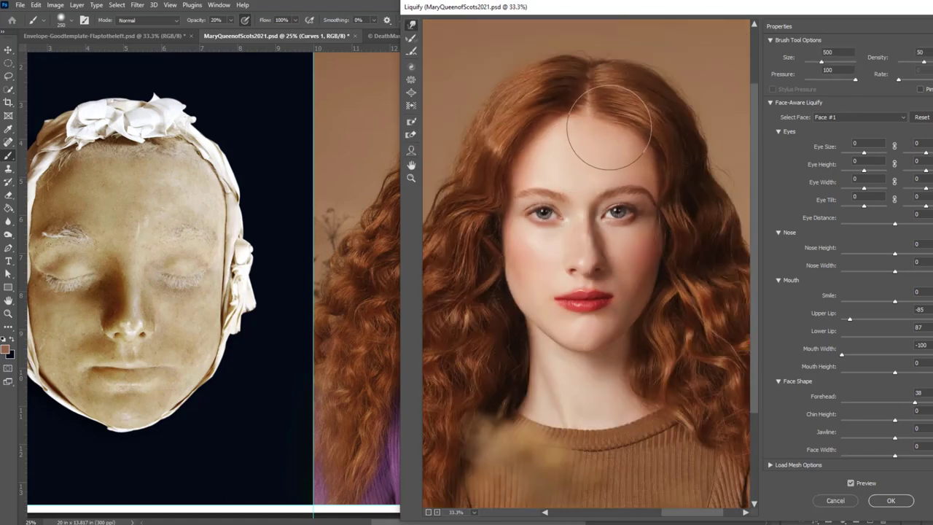
key(bracketleft)
key(bracketleft)
key(bracketleft)
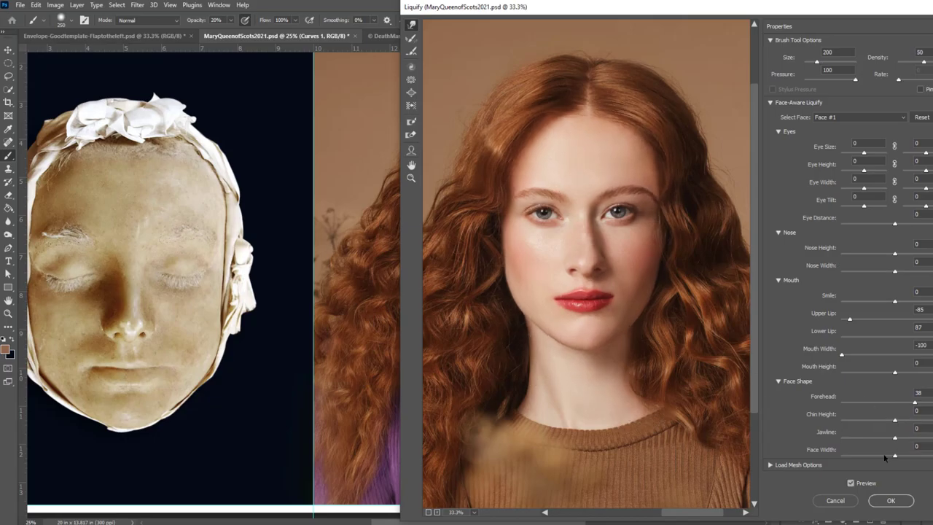
click(890, 500)
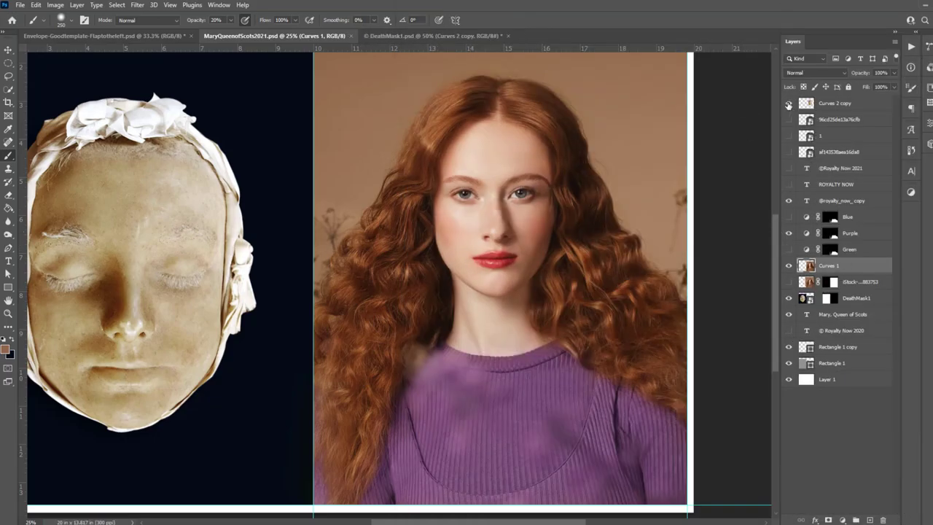
Show Curves 2 copy, scale it over the woman's face at 98% opacity.
click(788, 105)
click(835, 102)
key(ctrl+t)
drag(587, 94, 583, 83)
drag(532, 211, 537, 198)
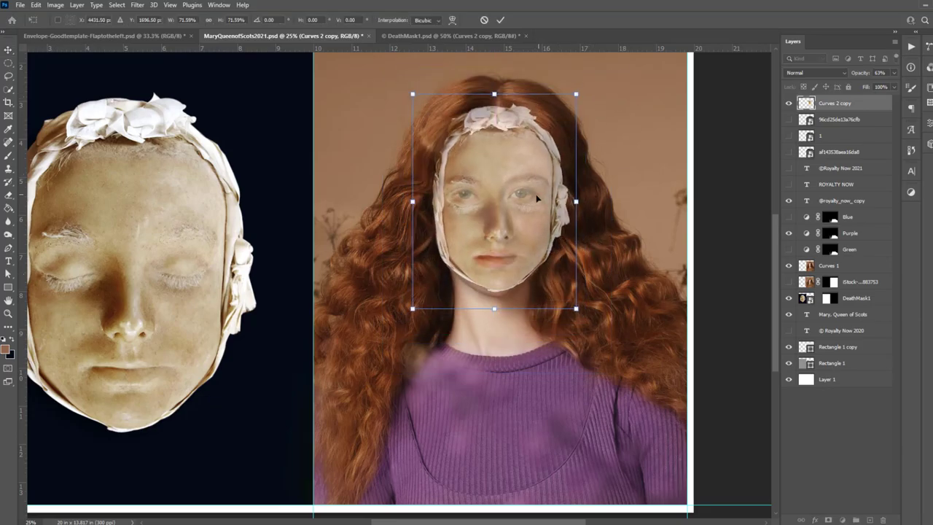
key(ctrl+plus)
key(ctrl+plus)
key(ctrl+plus)
key(9)
key(8)
key(Return)
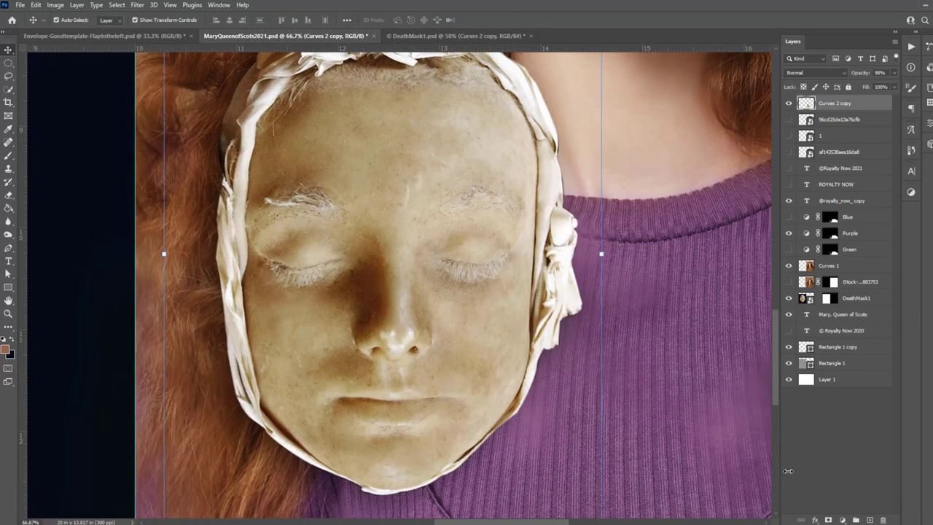
On a new layer, paint grey eyebrows over the death mask with a 20% brush.
key(ctrl+shift+alt+n)
key(b)
key(x)
key(bracketleft)
key(bracketleft)
drag(443, 202, 522, 207)
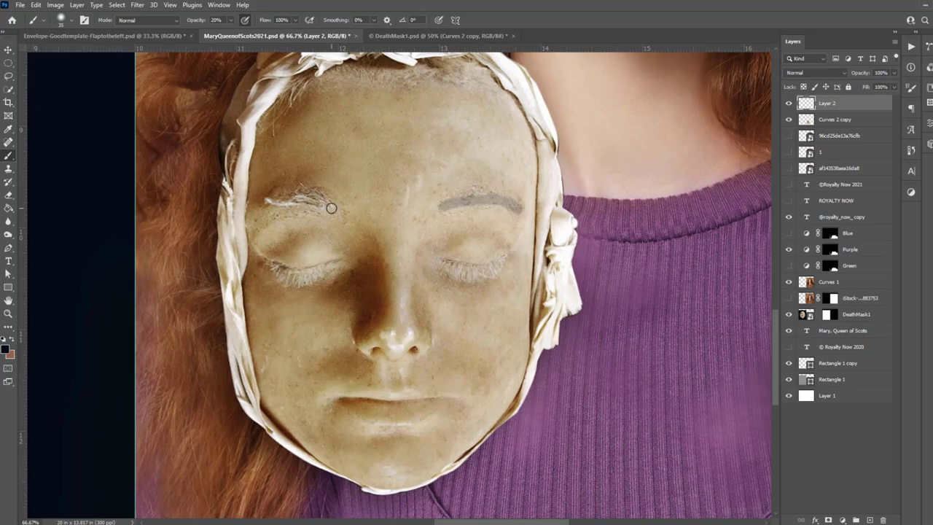
drag(340, 204, 271, 207)
mouse_move(328, 205)
mouse_down()
mouse_move(358, 207)
mouse_move(258, 210)
mouse_up()
drag(442, 208, 519, 207)
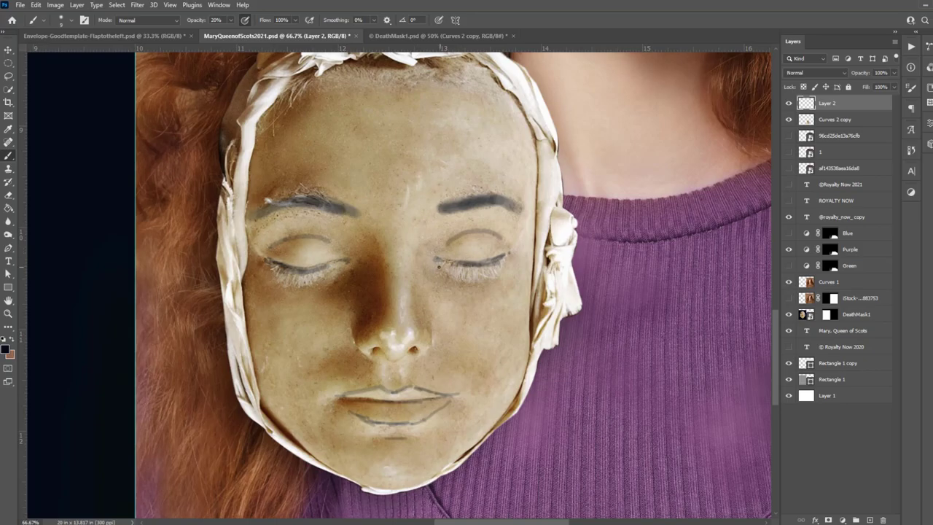
key(ctrl+minus)
key(ctrl+minus)
Scale and align the death mask and drawings over the face at 73% opacity.
key(v)
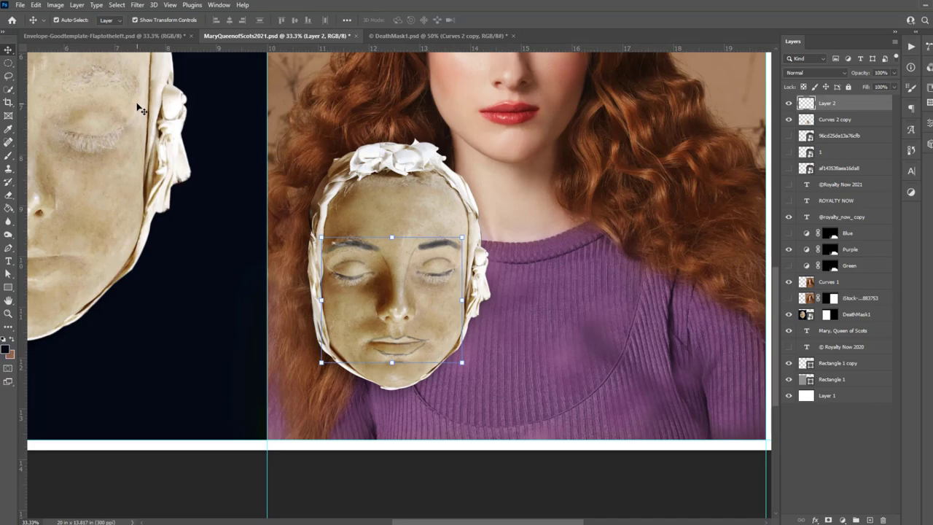
shift+click(834, 119)
drag(474, 270, 483, 233)
key(ctrl+t)
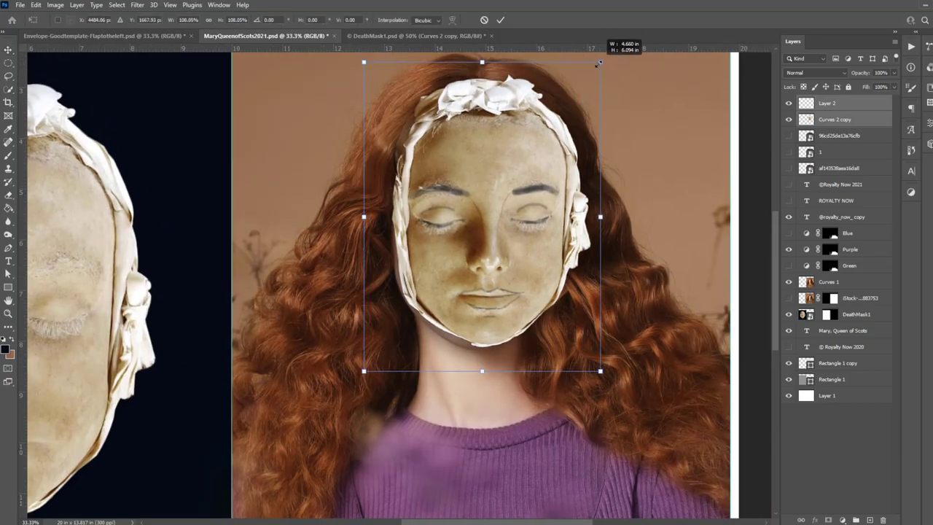
drag(604, 100, 591, 71)
key(7)
key(3)
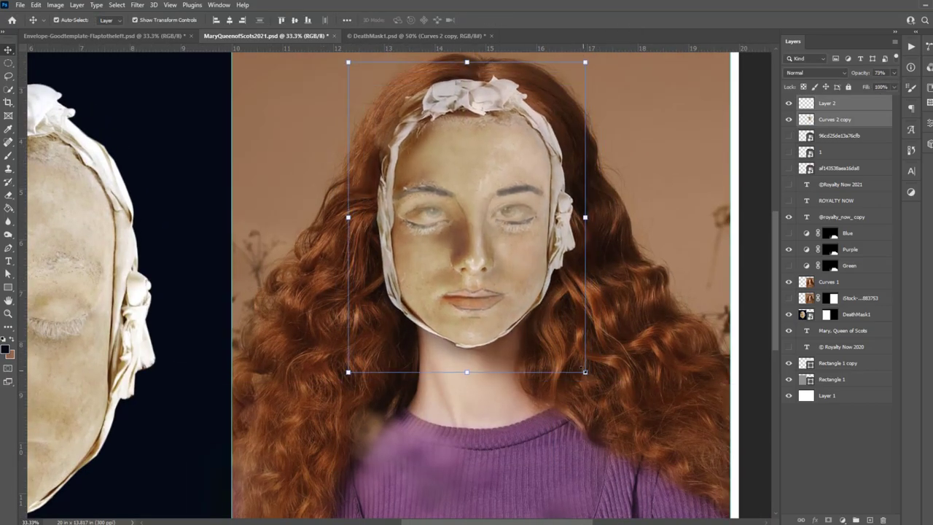
drag(591, 380, 584, 370)
drag(523, 321, 525, 322)
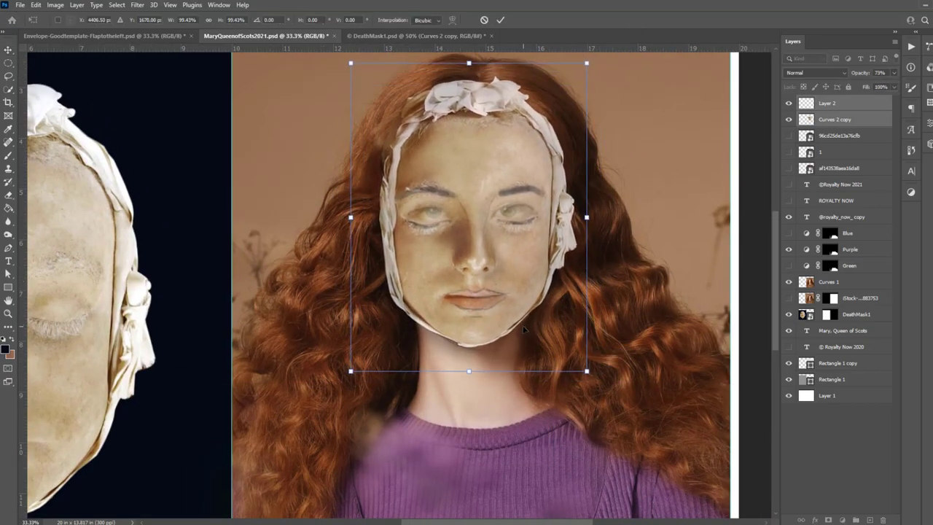
key(Return)
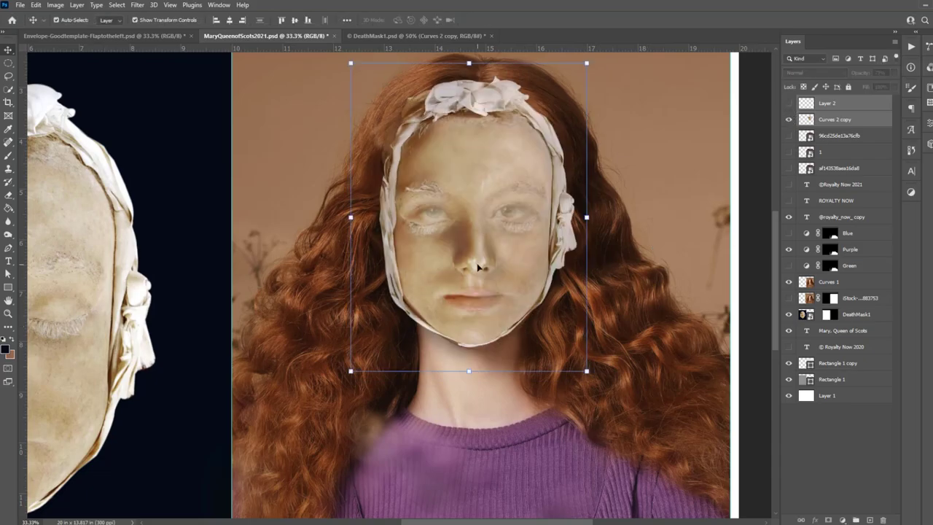
Hide the painted Layer 2 and lower the death mask's opacity to 27%.
click(787, 103)
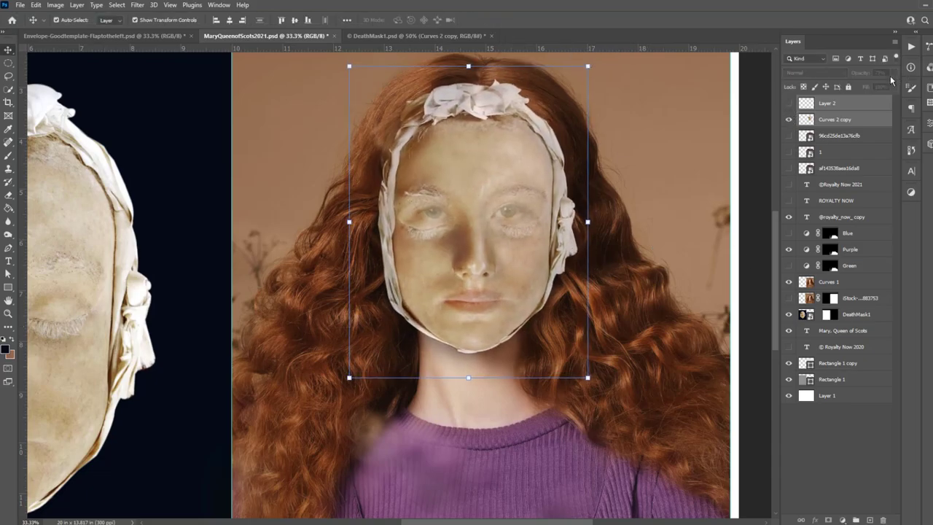
click(834, 119)
drag(893, 73, 910, 88)
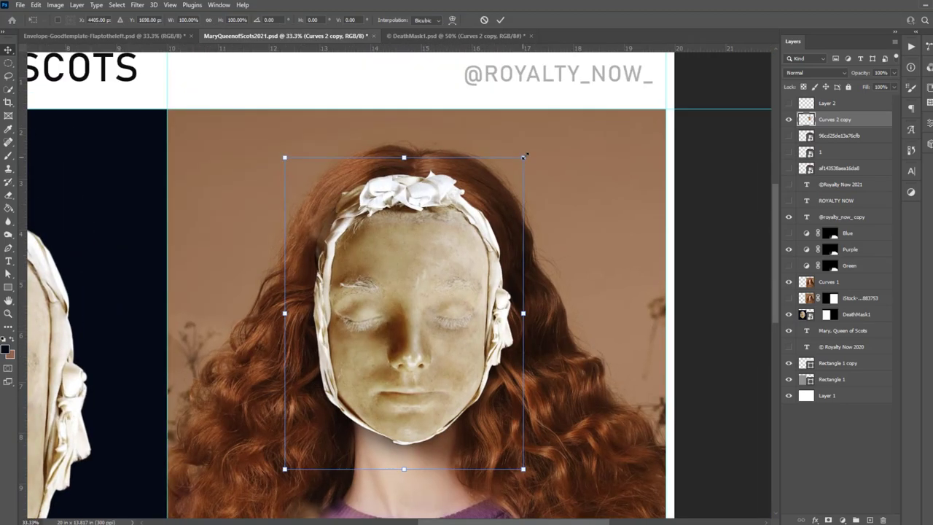
key(ctrl+t)
key(Return)
drag(893, 72, 863, 86)
Duplicate the Curves 1 portrait and, in Liquify, set Forehead to -83.
click(843, 281)
key(ctrl+j)
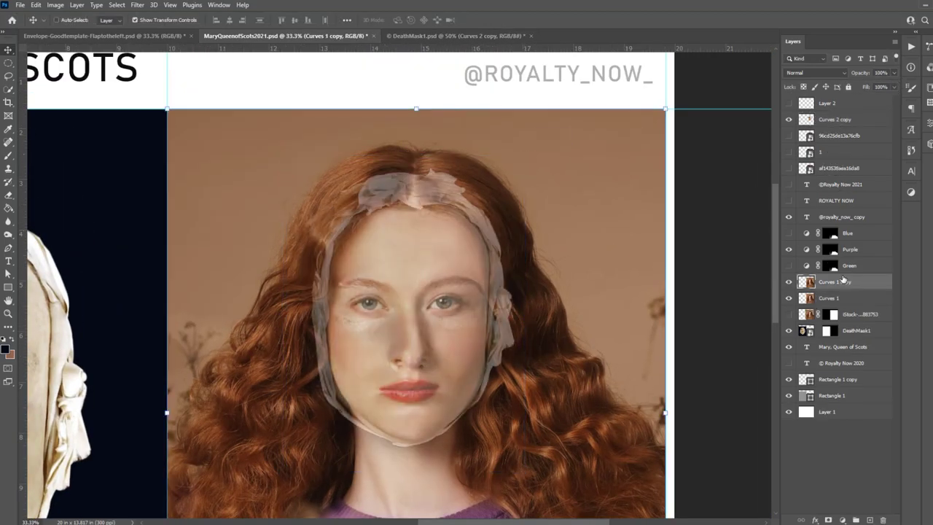
key(ctrl+shift+x)
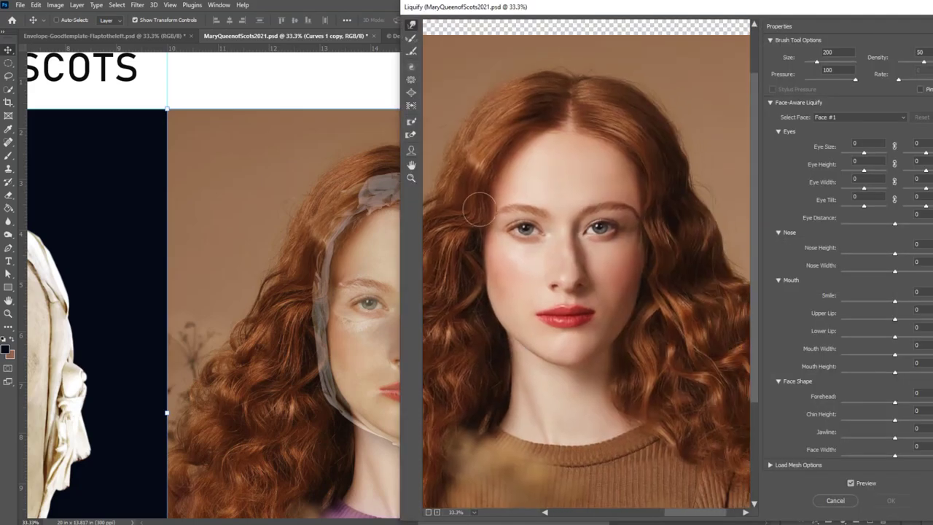
drag(567, 140, 566, 154)
Enlarge and tilt both eyes with the Face tool to match the death mask.
key(w)
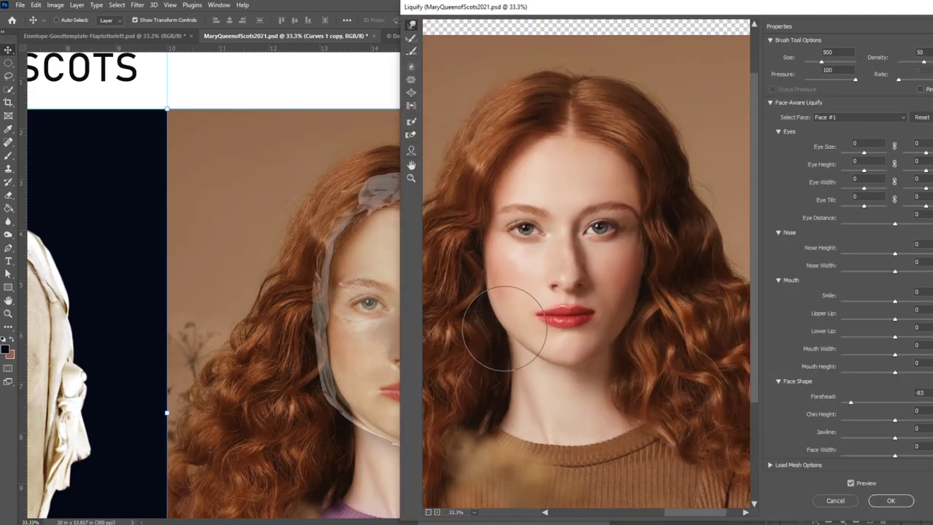
key(bracketleft)
key(bracketleft)
key(bracketleft)
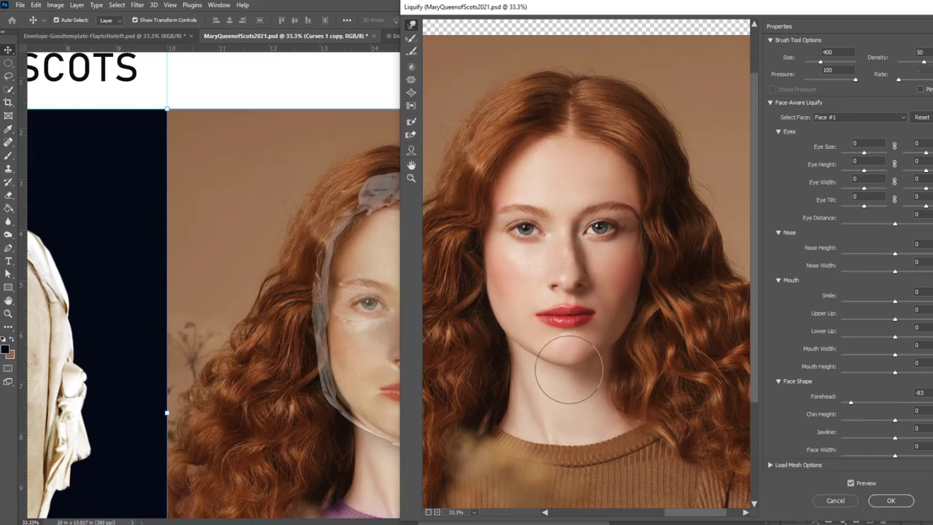
key(a)
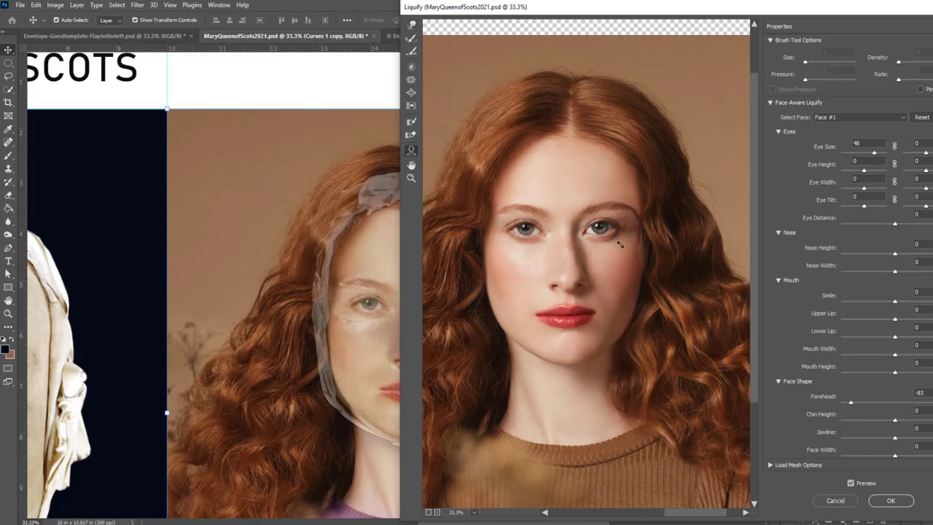
drag(627, 254, 609, 230)
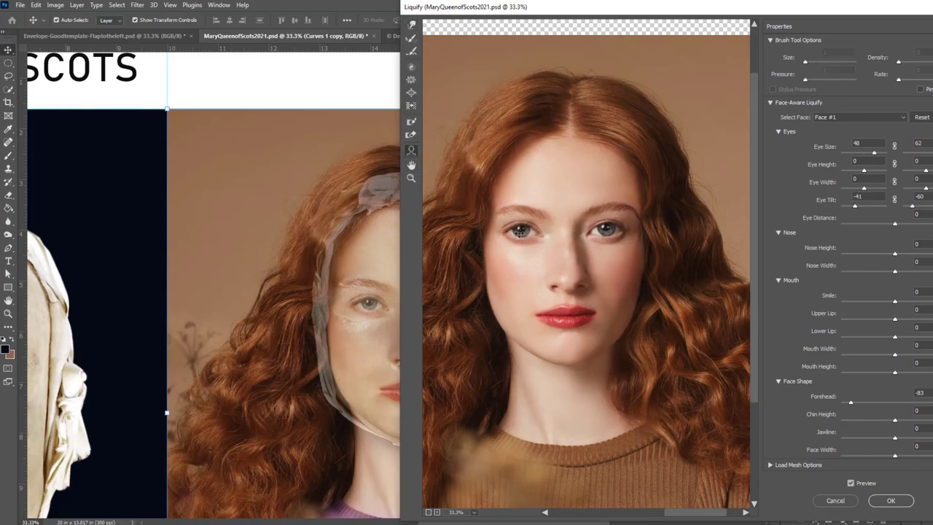
drag(498, 251, 499, 240)
Try Forward Warp, Push Left and Pucker, apply Liquify, then select Curves 2 copy.
click(411, 22)
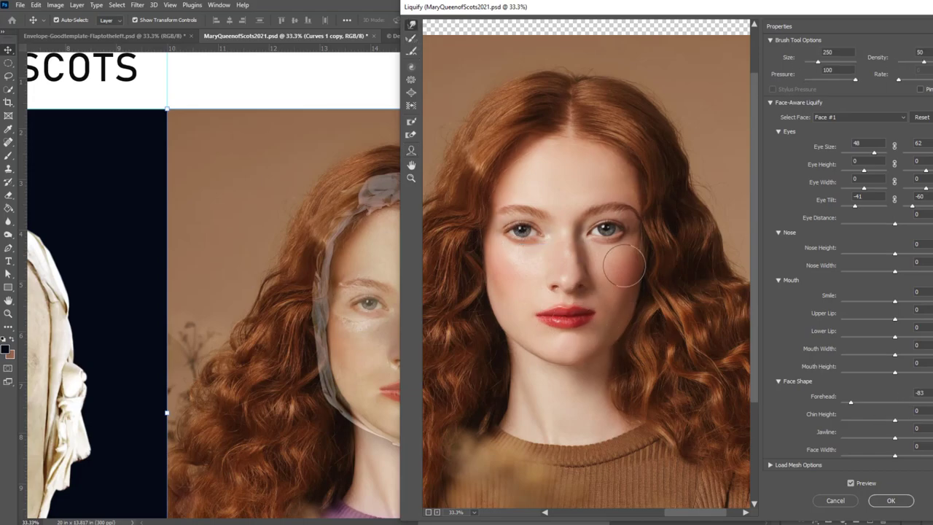
key(bracketright)
key(bracketright)
key(bracketright)
key(o)
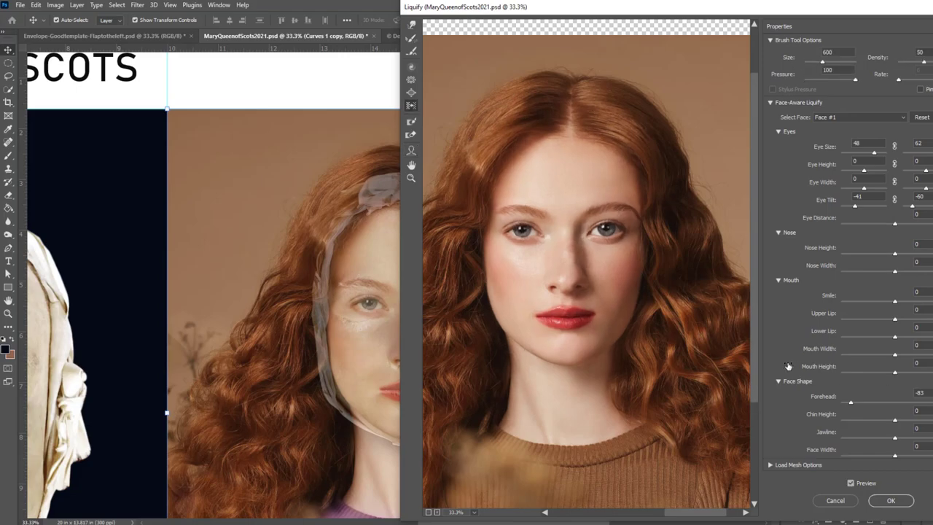
key(a)
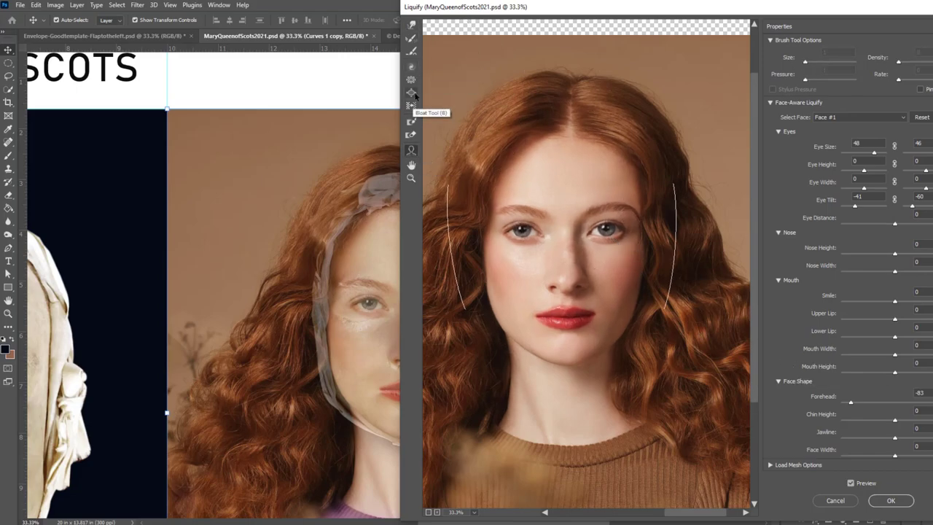
key(s)
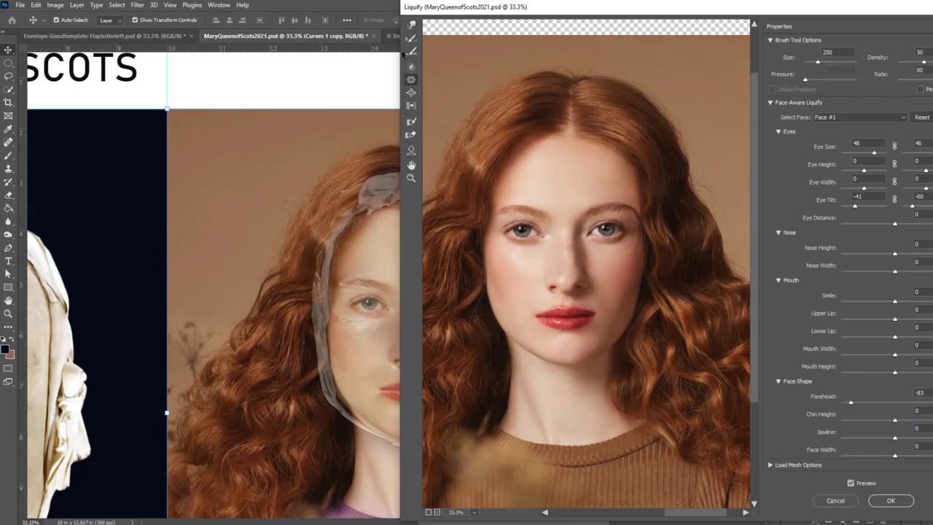
key(w)
key(p)
key(p)
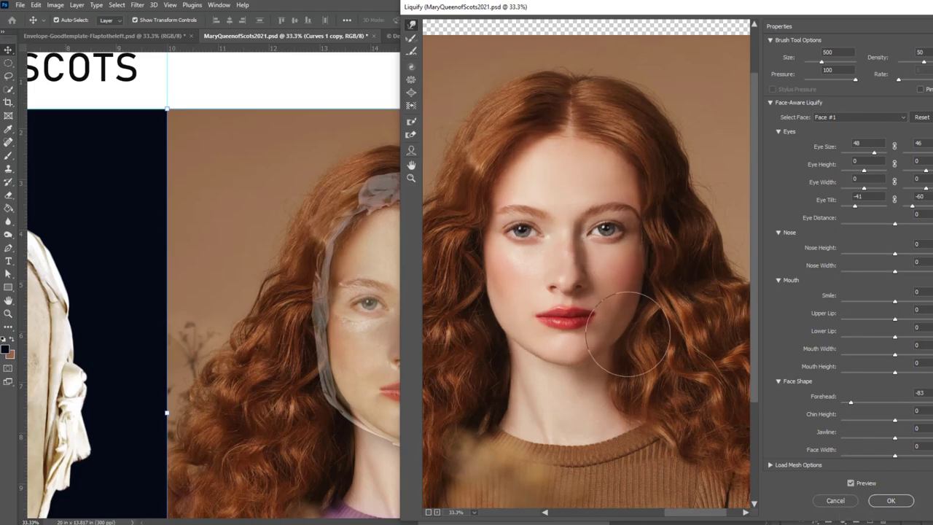
click(879, 499)
click(444, 358)
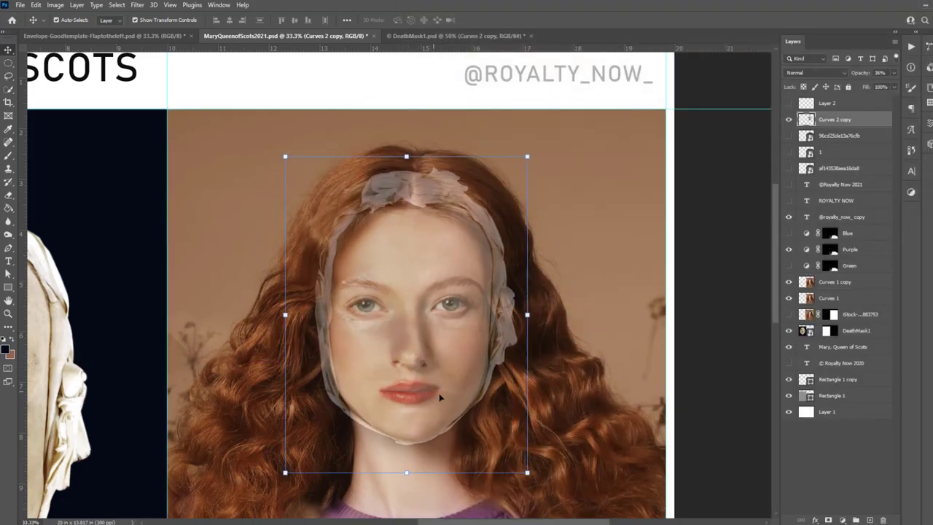
Raise the death mask's opacity to 50% and toggle it to compare.
click(893, 72)
mouse_move(860, 86)
mouse_down()
mouse_move(885, 87)
mouse_move(869, 88)
mouse_up()
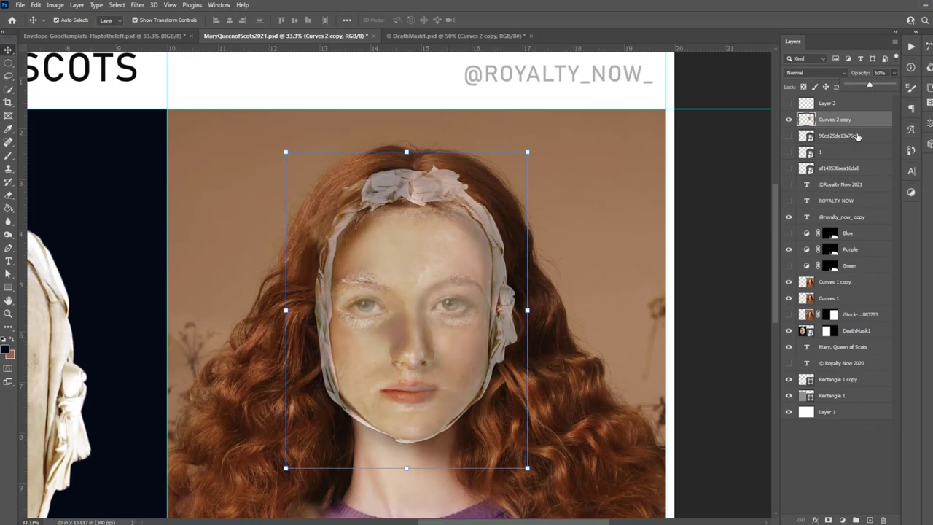
click(788, 119)
click(834, 281)
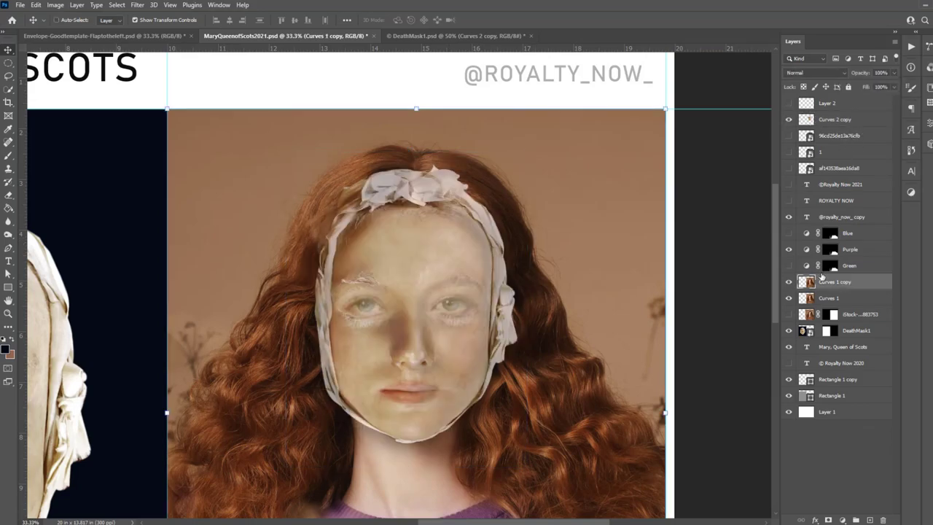
Duplicate the reshaped portrait as Curves 1 copy 2 and recheck against the mask.
key(ctrl+j)
click(788, 119)
click(787, 119)
click(787, 119)
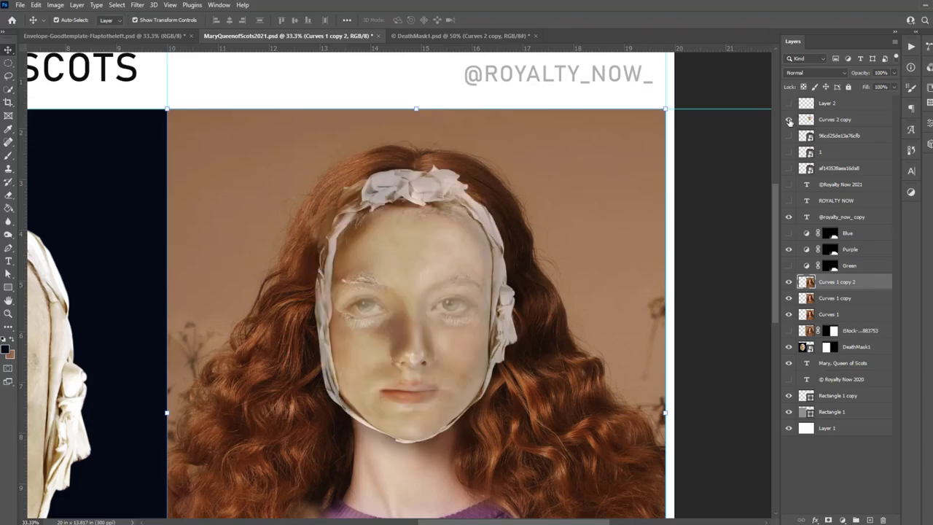
click(788, 120)
Liquify the new copy, warping eyes and nose and setting Upper Lip to -70.
key(ctrl+shift+x)
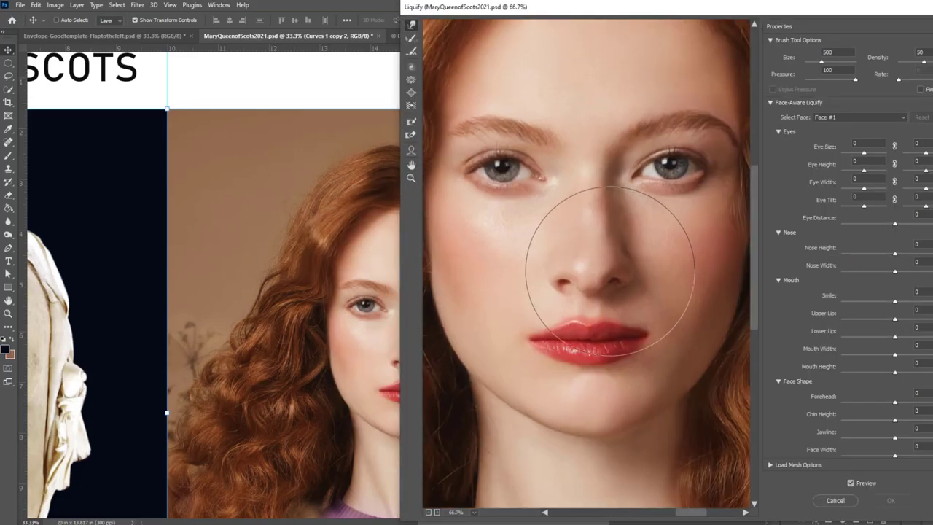
key(bracketright)
key(bracketright)
key(bracketright)
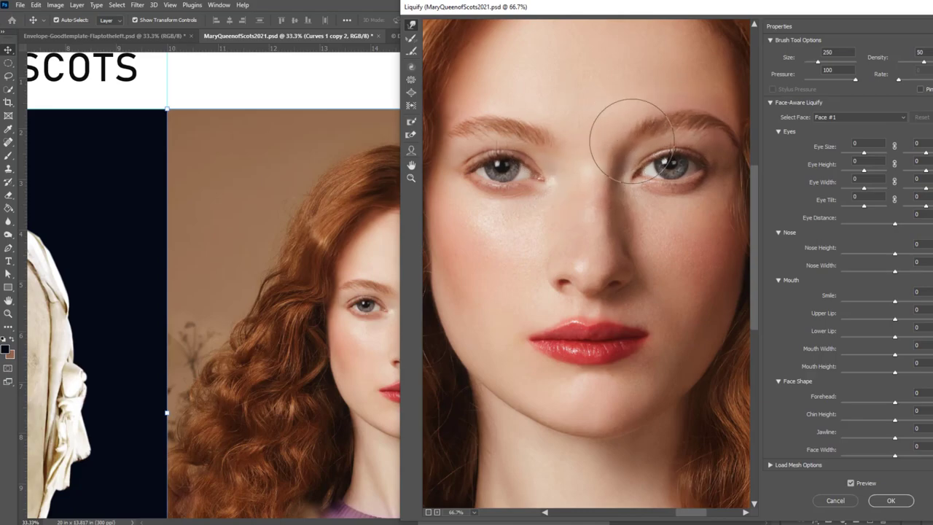
key(bracketright)
key(bracketright)
key(bracketright)
key(bracketleft)
key(bracketleft)
key(bracketleft)
key(bracketleft)
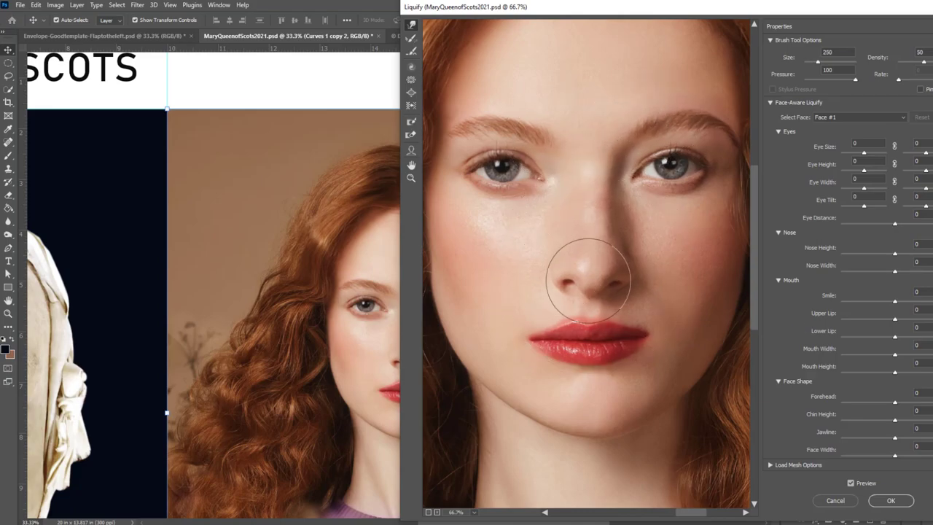
key(bracketleft)
key(bracketleft)
key(bracketleft)
key(bracketleft)
key(bracketleft)
key(bracketleft)
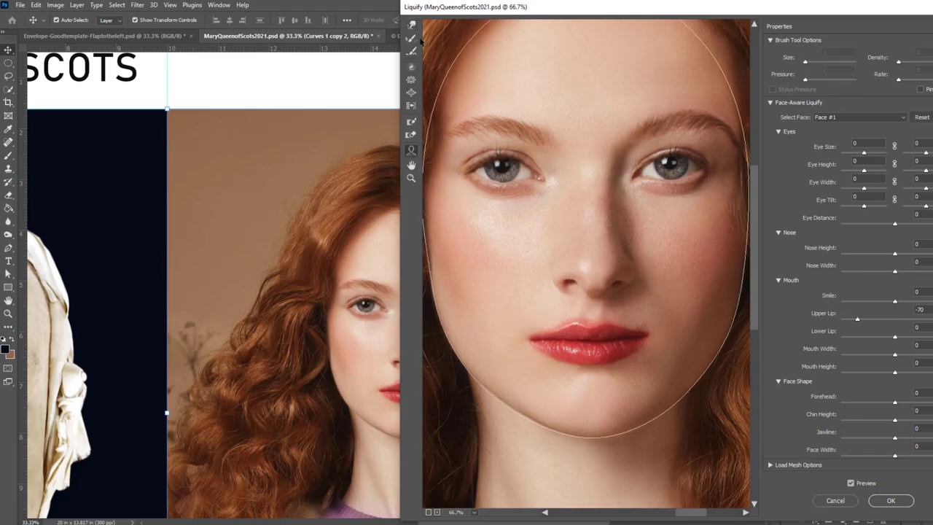
drag(555, 325, 555, 332)
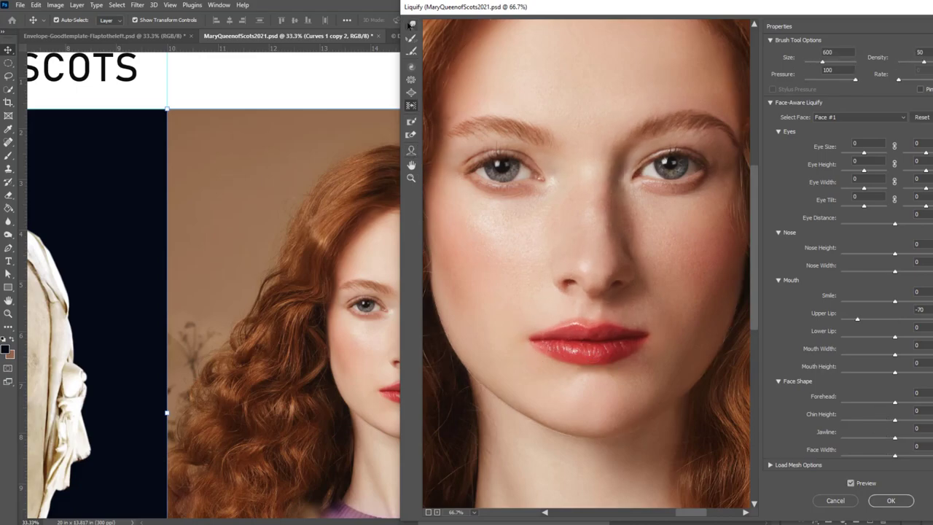
key(a)
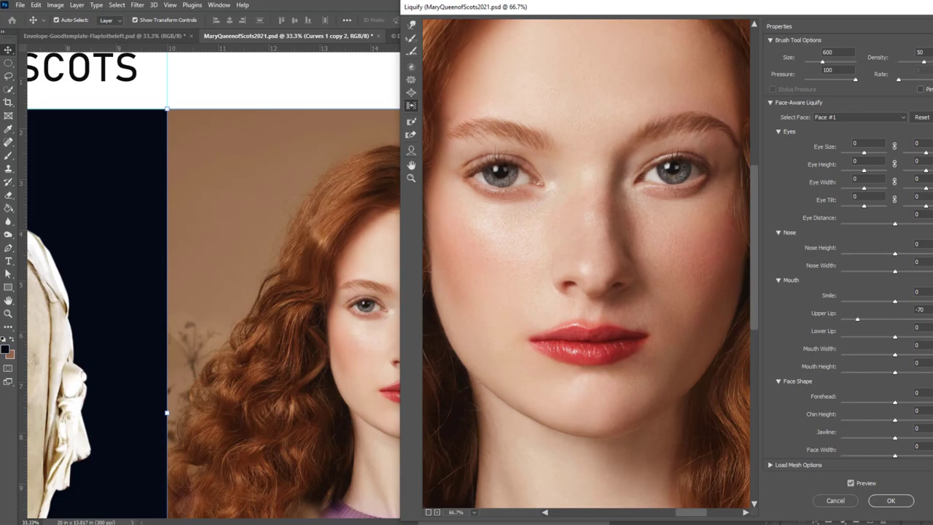
click(901, 501)
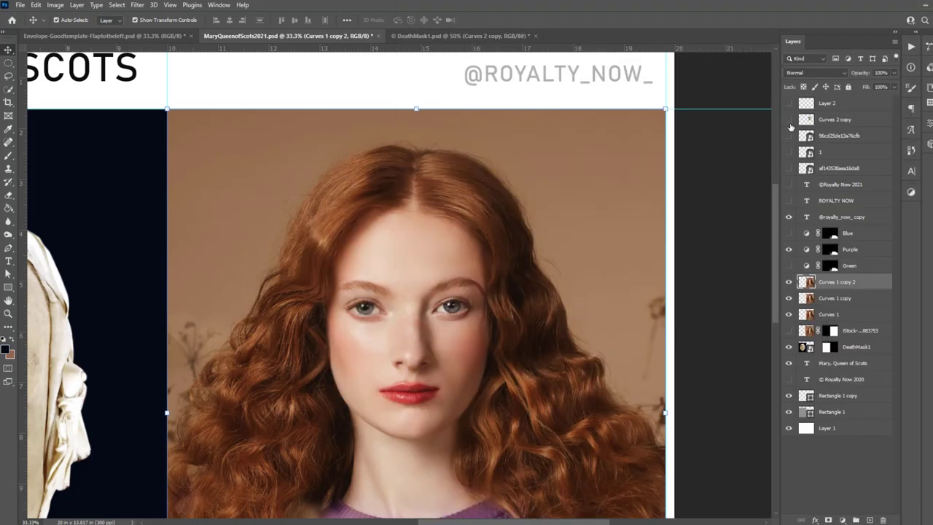
Toggle the death-mask overlay and select the newest portrait copy.
click(788, 119)
click(788, 119)
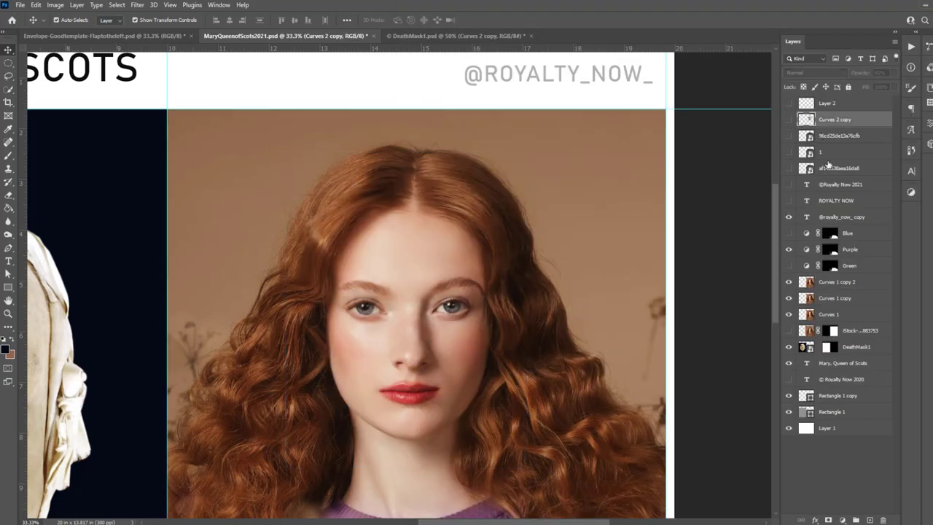
click(830, 281)
Push the top of the hair and background down with a large Forward Warp brush.
key(ctrl+shift+x)
key(ctrl+plus)
key(ctrl+plus)
key(ctrl+plus)
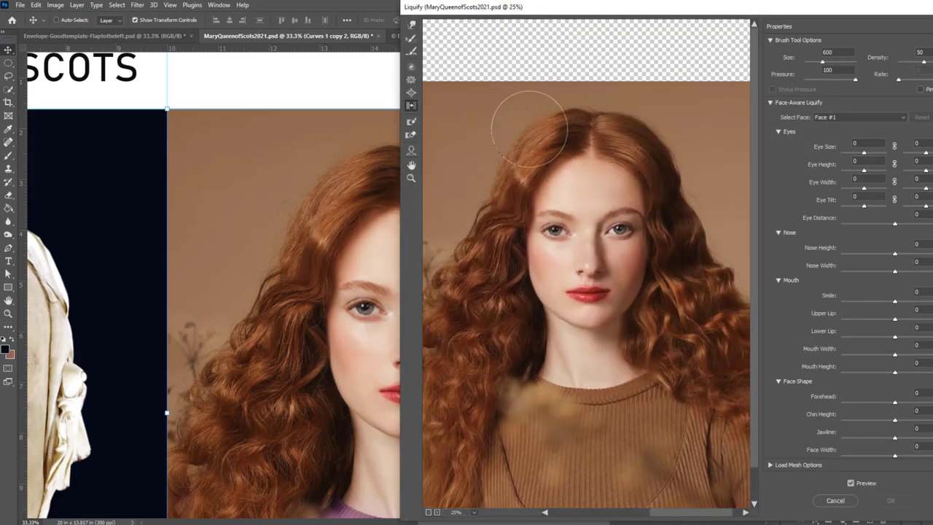
key(bracketright)
key(bracketright)
key(bracketright)
drag(584, 117, 579, 131)
key(bracketleft)
key(bracketleft)
key(bracketleft)
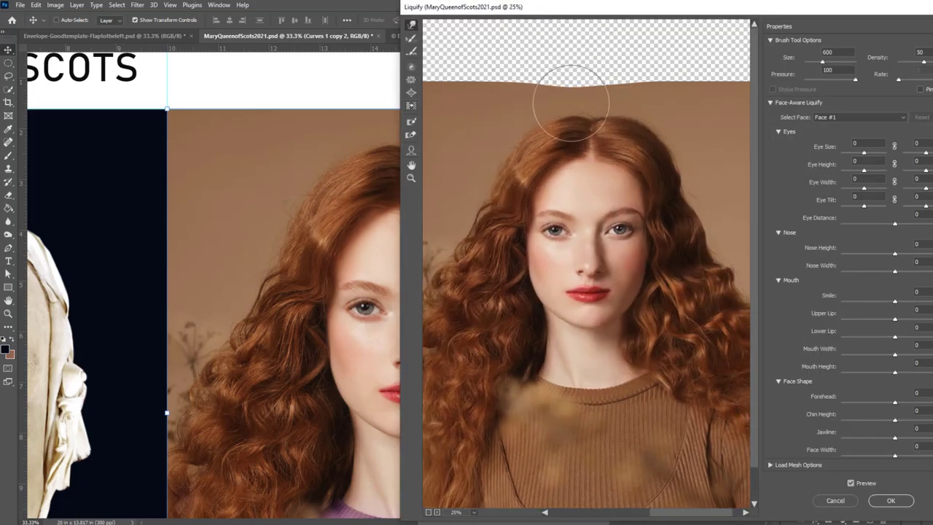
drag(567, 91, 568, 99)
key(bracketleft)
key(bracketleft)
key(bracketleft)
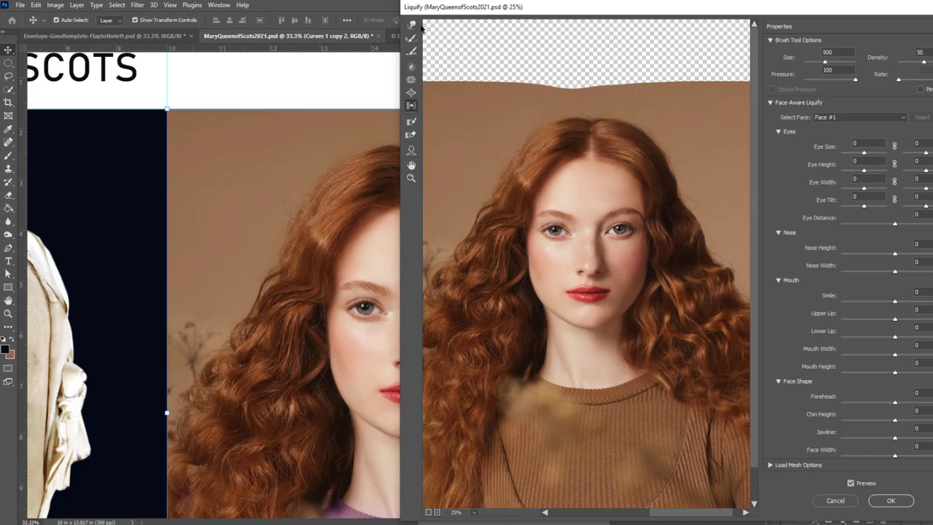
key(bracketright)
key(p)
key(p)
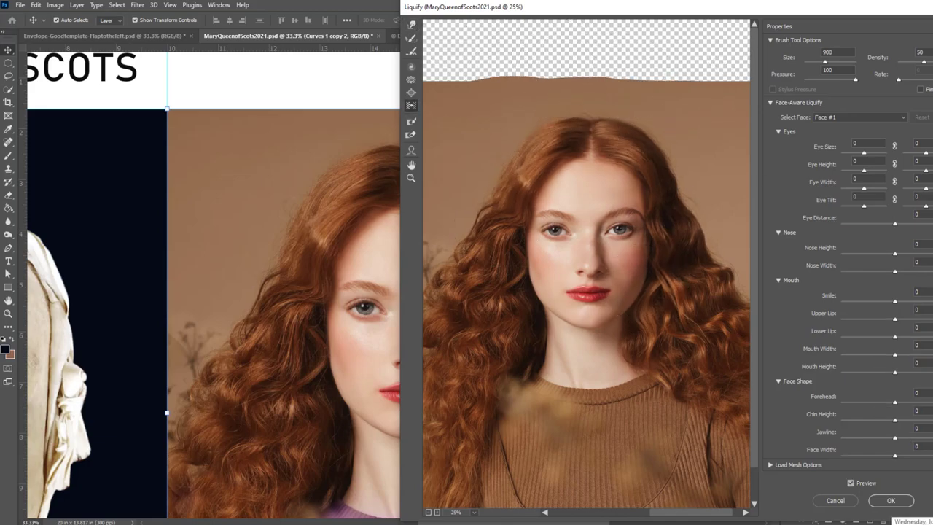
key(Return)
click(8, 62)
Zoom out, marquee the right photo panel, then zoom the layout to 25%.
key(ctrl+minus)
key(ctrl+minus)
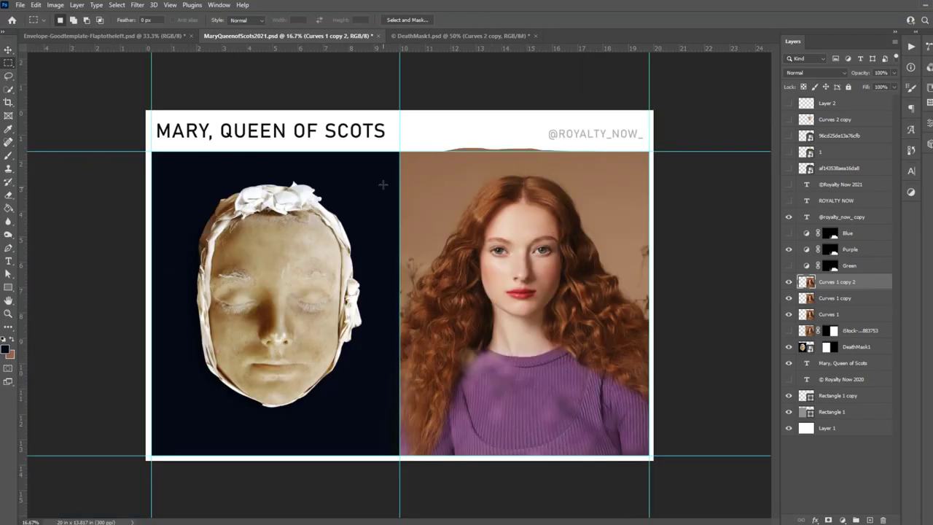
drag(399, 152, 652, 455)
key(v)
click(706, 284)
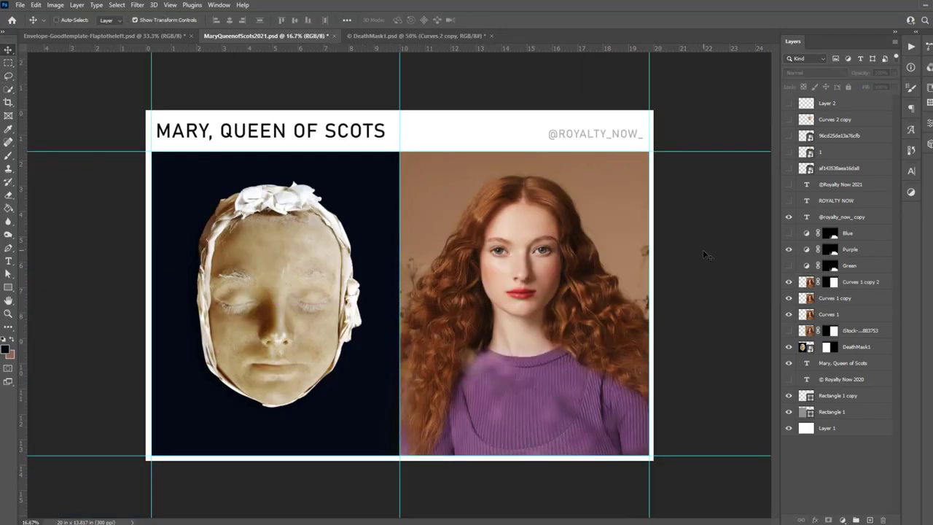
key(ctrl+plus)
mouse_move(575, 328)
mouse_down()
mouse_move(516, 324)
mouse_move(477, 347)
mouse_up()
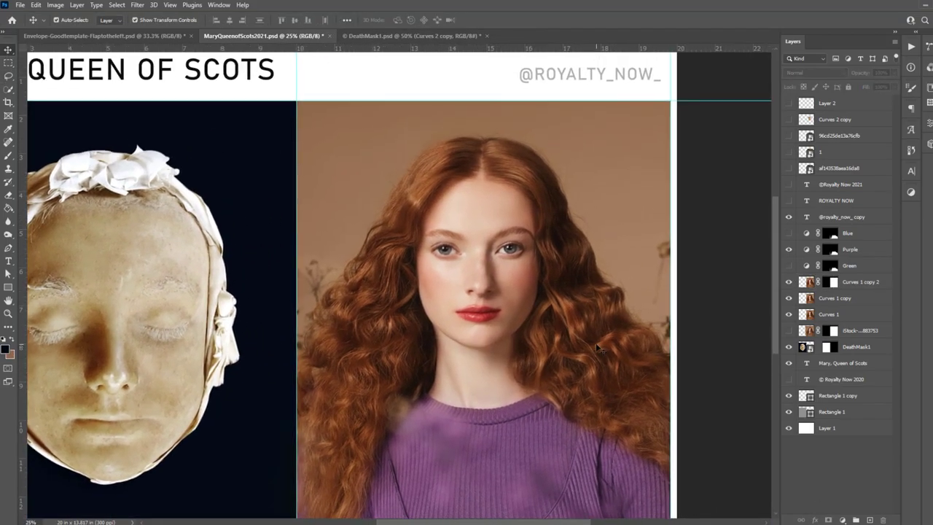
Compare the generated face layers over the portrait, shift layer 1's face left, then hide it.
click(788, 167)
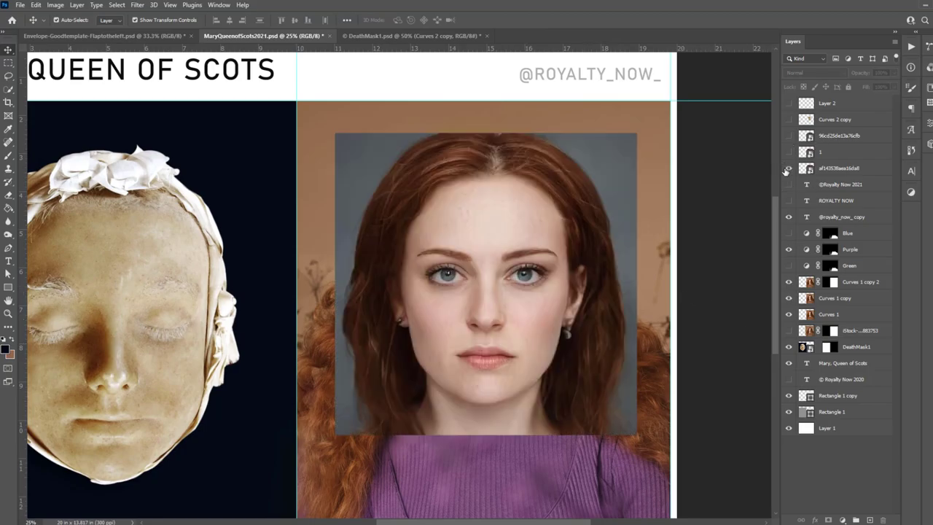
click(787, 152)
click(788, 118)
click(787, 135)
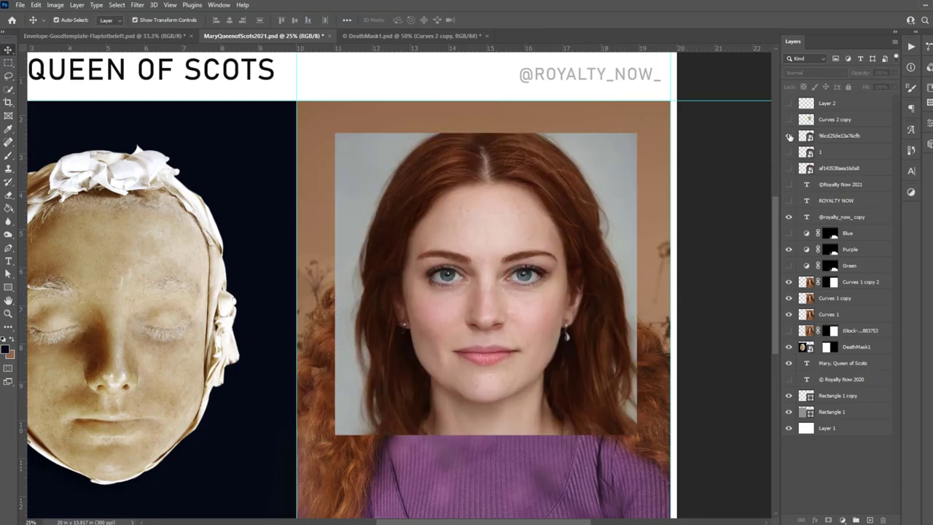
click(787, 135)
click(787, 151)
click(838, 152)
drag(585, 315, 364, 298)
click(787, 151)
Add a new Curves 2 adjustment layer to brighten the portrait.
click(860, 281)
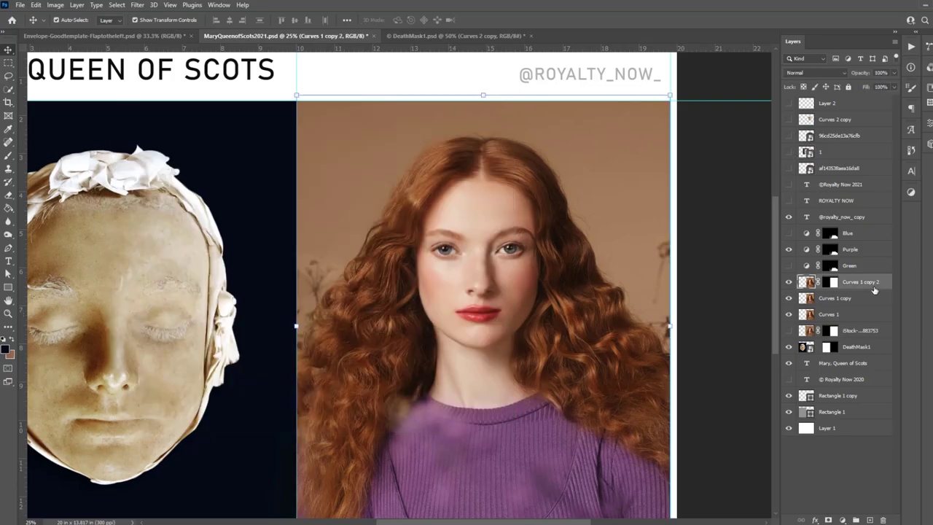
click(77, 5)
click(208, 160)
key(Return)
Switch Curves 2 to the Blue channel, invert its mask, ready a 300 px white brush, and save.
click(845, 166)
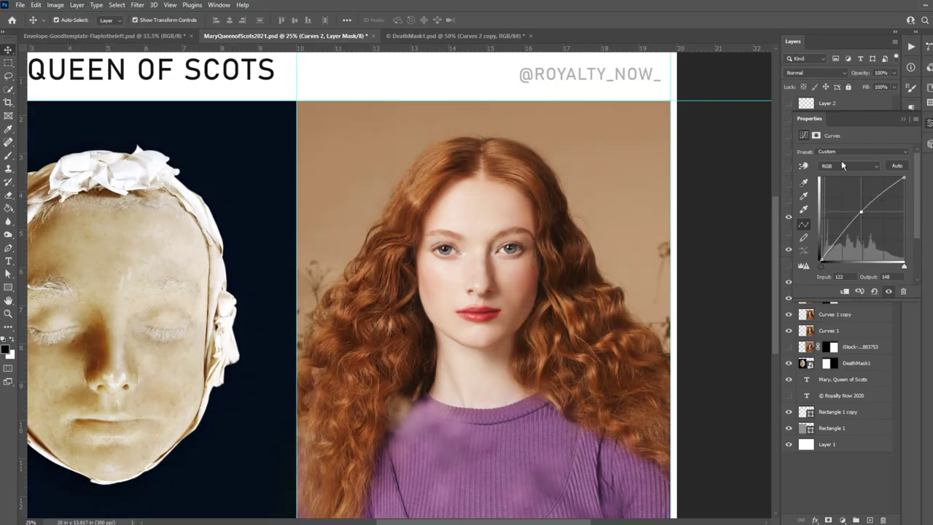
click(854, 206)
click(903, 119)
key(ctrl+i)
key(b)
key(x)
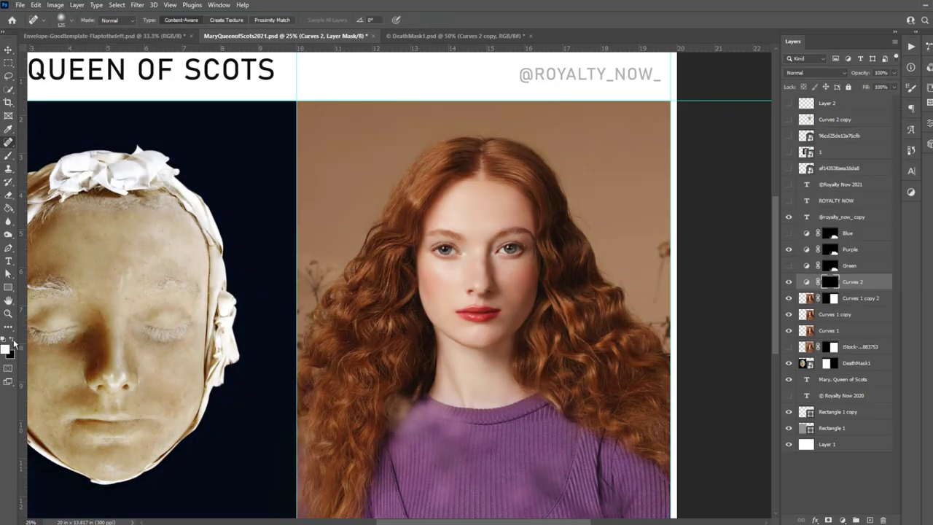
key(bracketright)
key(bracketright)
key(bracketright)
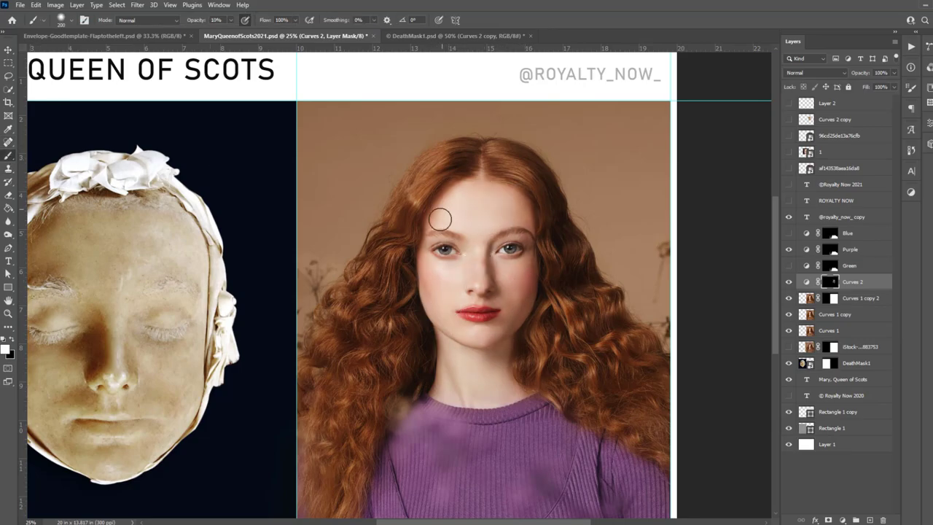
key(ctrl+s)
Add a Curves 3 adjustment layer, duplicate it, and target the Curves 3 mask.
click(77, 4)
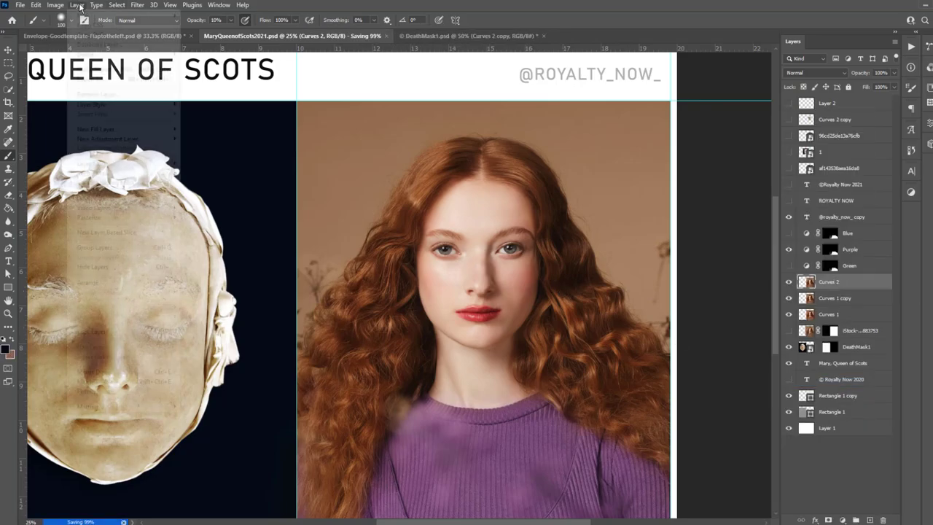
click(568, 138)
key(ctrl+j)
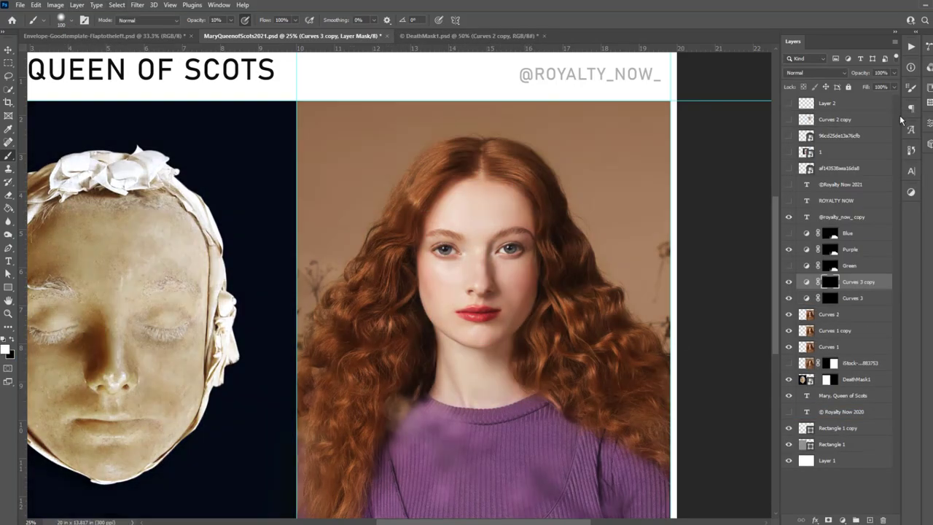
click(842, 300)
key(ctrl+plus)
drag(493, 389, 602, 354)
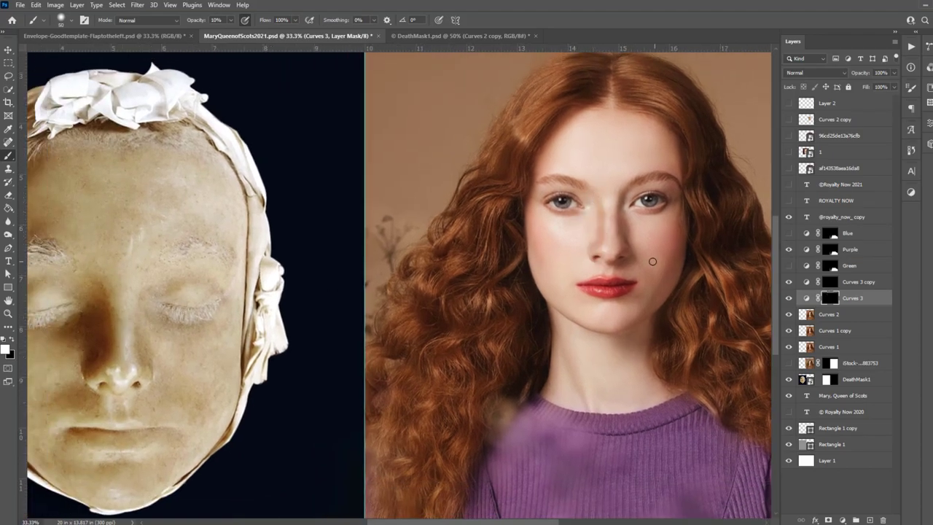
Open Liquify on the Curves 2 portrait and Forward Warp the lips with a 100–150 brush.
click(829, 316)
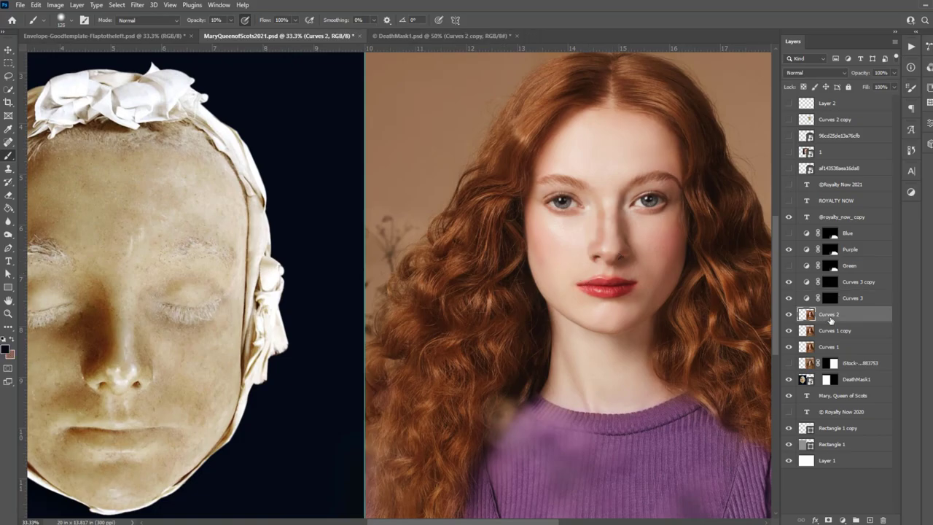
key(ctrl+shift+x)
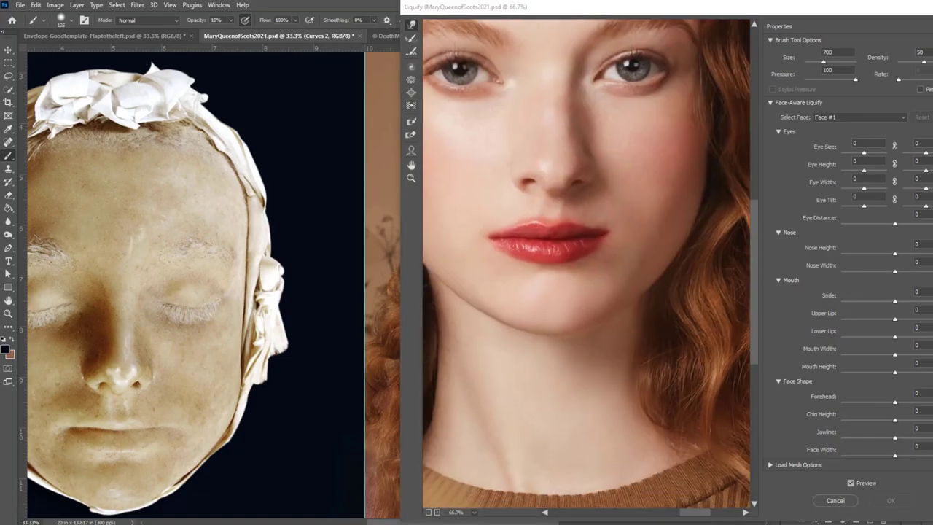
key(bracketleft)
key(bracketleft)
key(bracketleft)
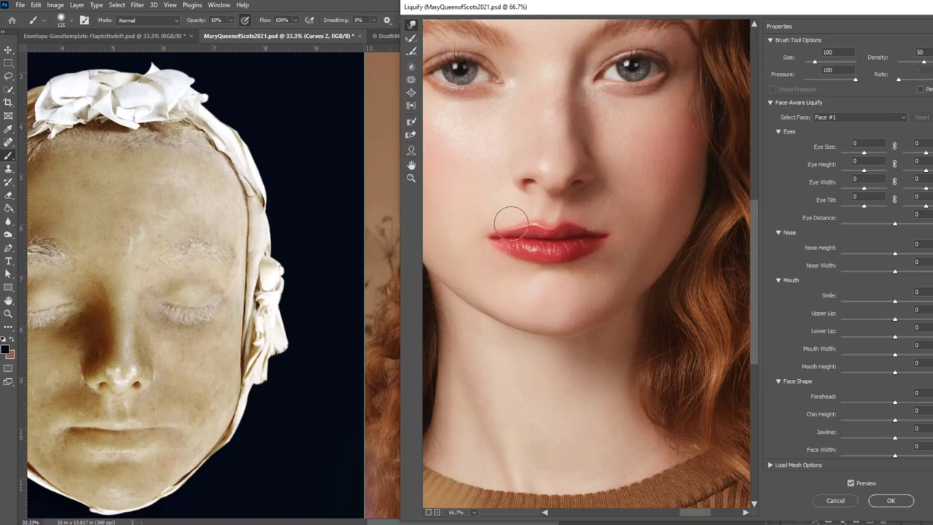
key(bracketright)
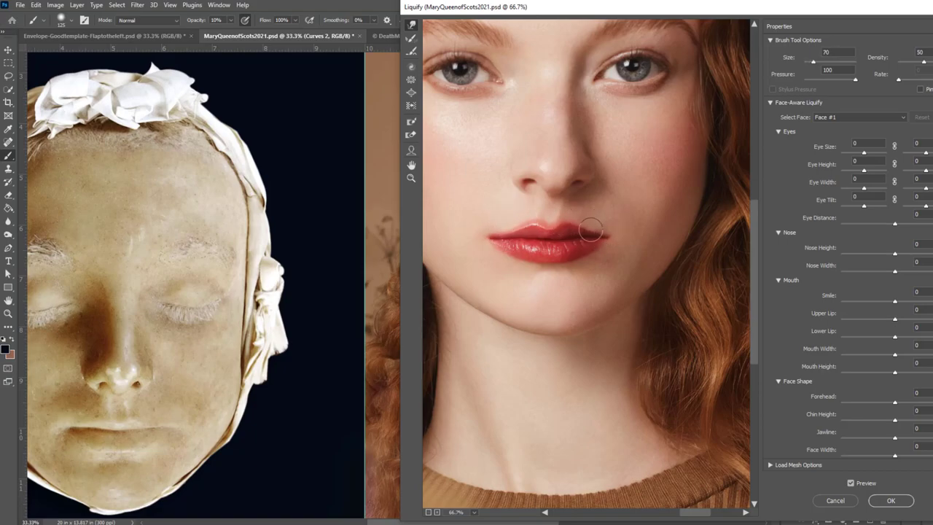
key(bracketleft)
key(bracketleft)
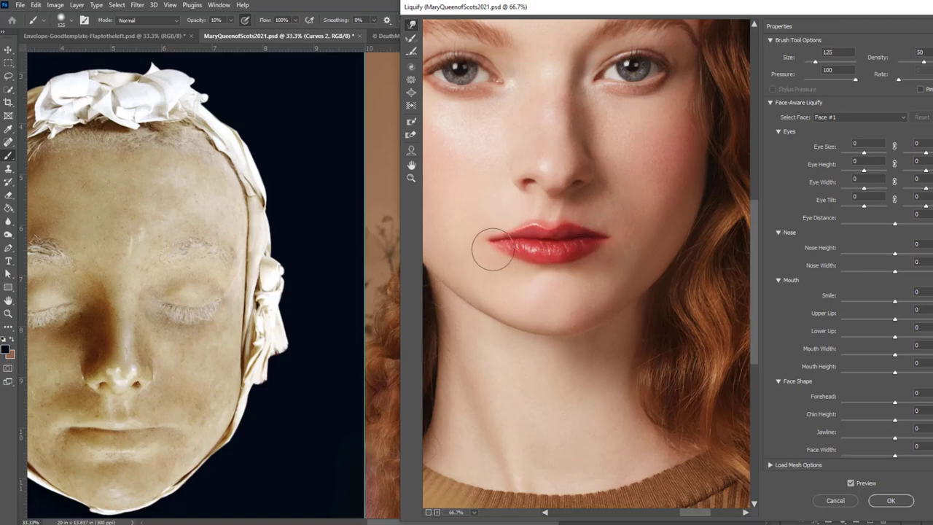
key(bracketright)
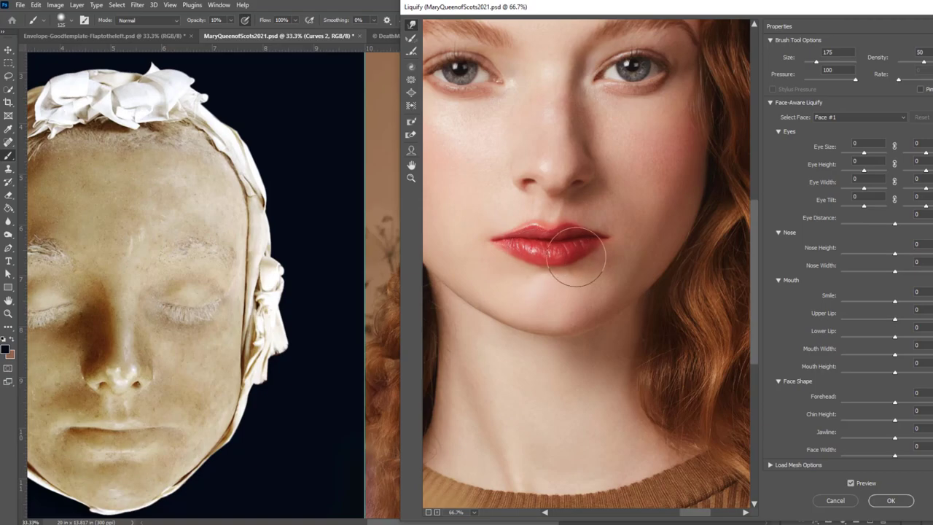
drag(537, 258, 531, 246)
key(bracketright)
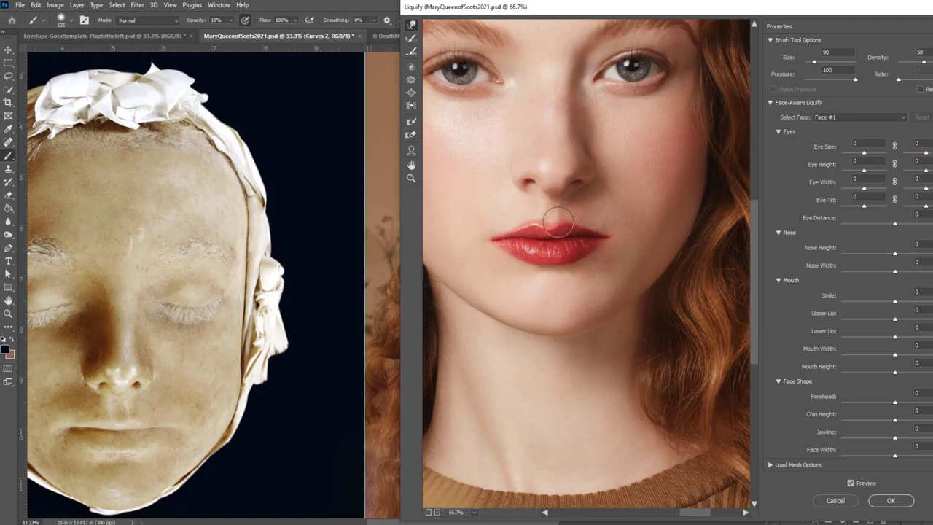
key(bracketleft)
key(bracketright)
key(bracketright)
key(bracketright)
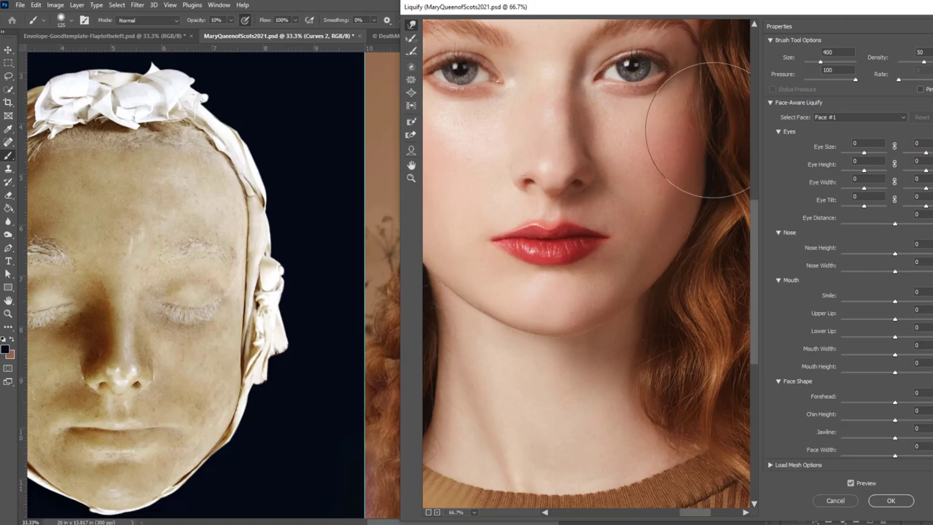
key(bracketleft)
key(bracketleft)
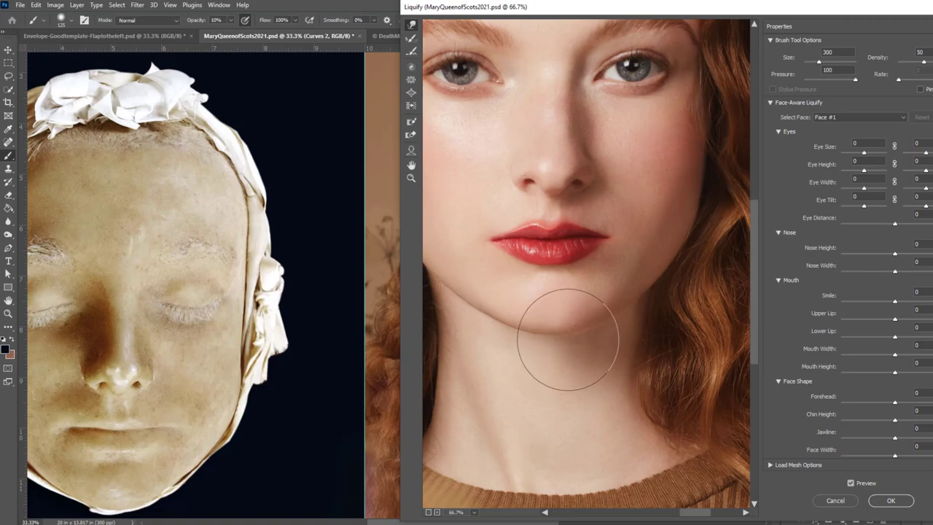
key(bracketright)
key(bracketright)
Warp the jaw and chin on the face's left side, undoing a stray nose warp.
drag(537, 219, 647, 240)
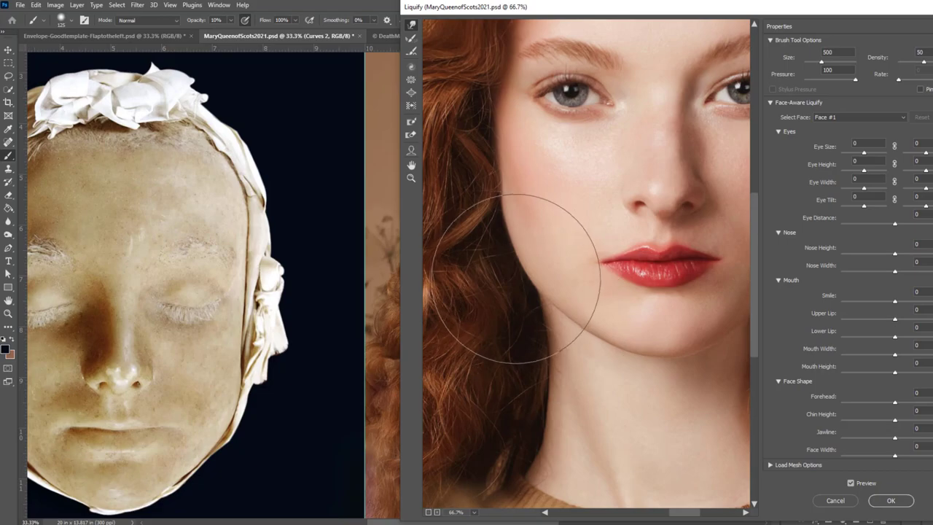
key(bracketleft)
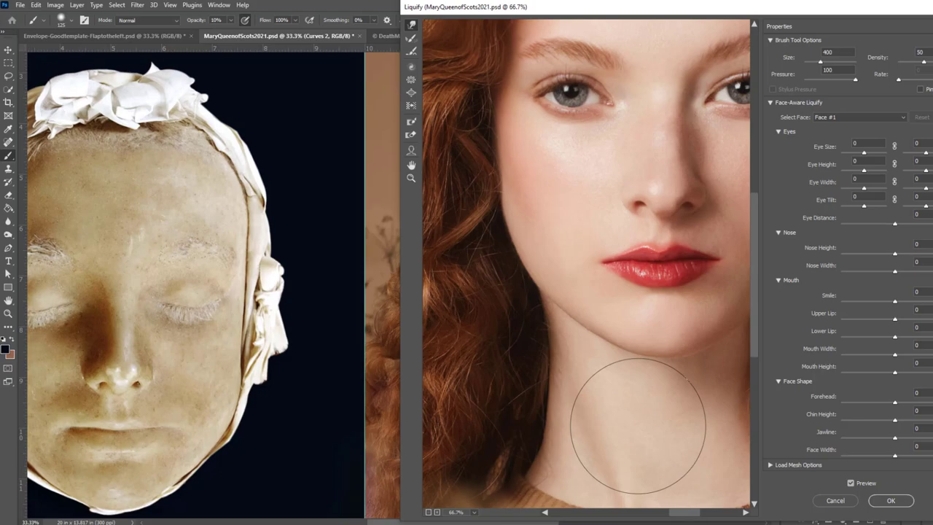
key(bracketleft)
key(bracketleft)
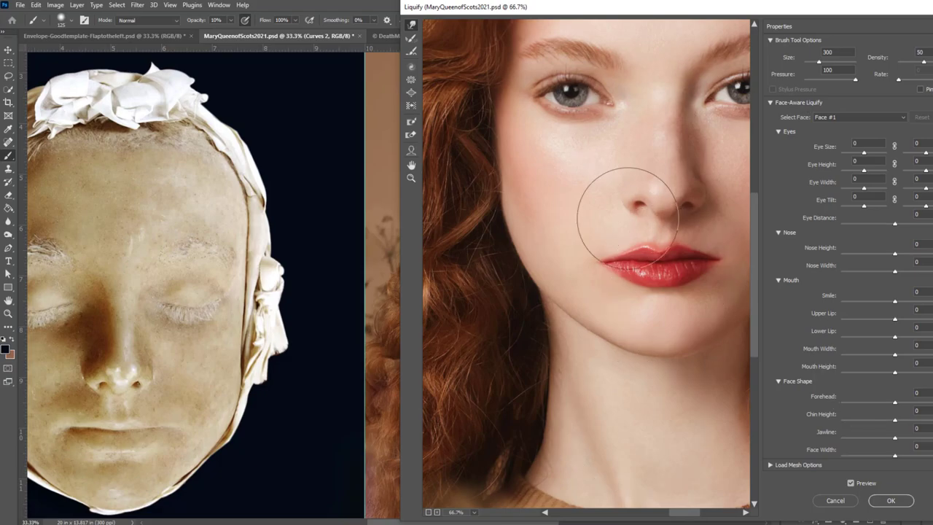
key(bracketleft)
key(bracketleft)
key(ctrl+z)
key(bracketleft)
key(bracketleft)
key(bracketleft)
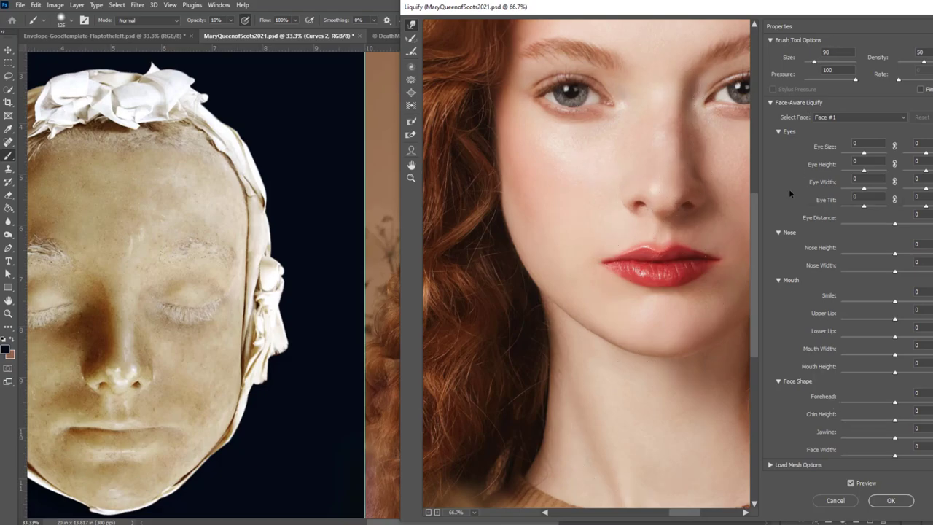
key(bracketright)
key(bracketright)
key(bracketright)
key(bracketleft)
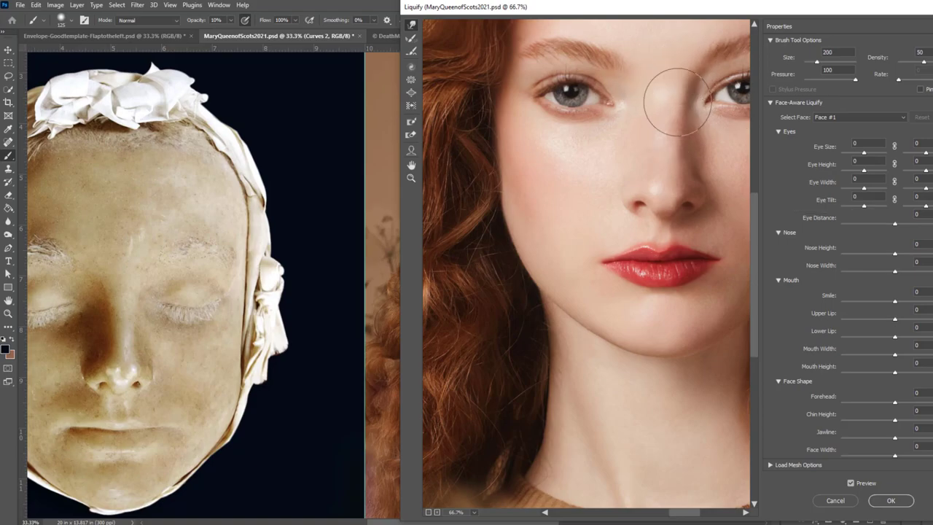
key(bracketleft)
key(bracketleft)
key(bracketleft)
key(bracketleft)
key(bracketleft)
key(bracketright)
key(bracketright)
key(bracketright)
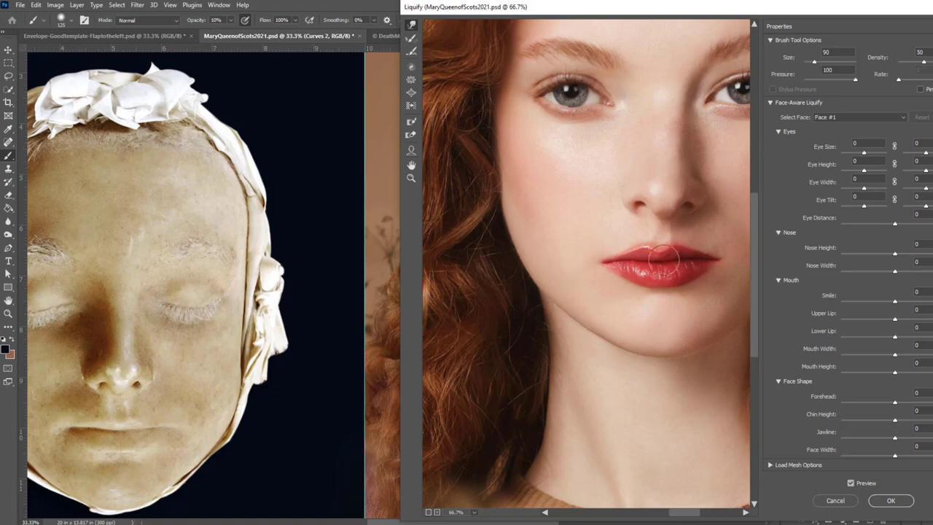
Use face-aware Liquify for Upper Lip -64, Mouth Width -39 and Smile 5, then apply.
key(a)
drag(677, 248, 677, 256)
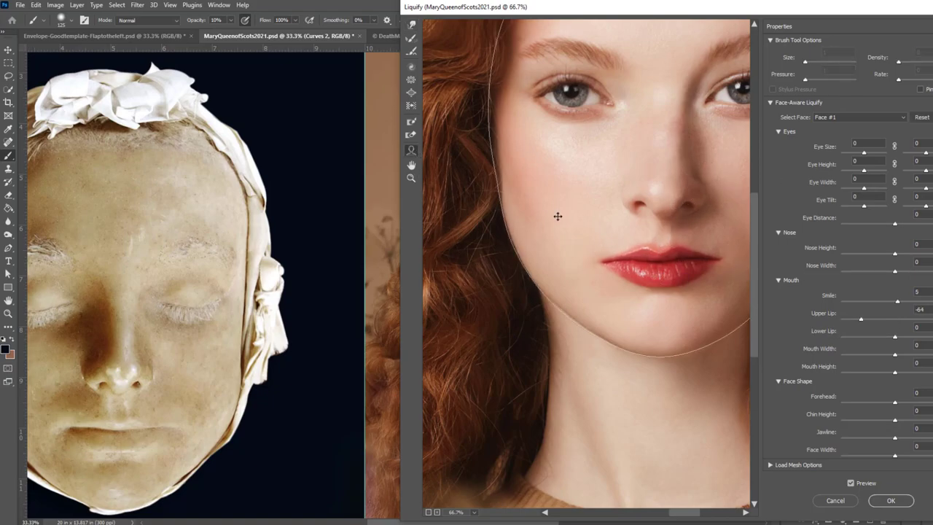
drag(591, 269, 634, 267)
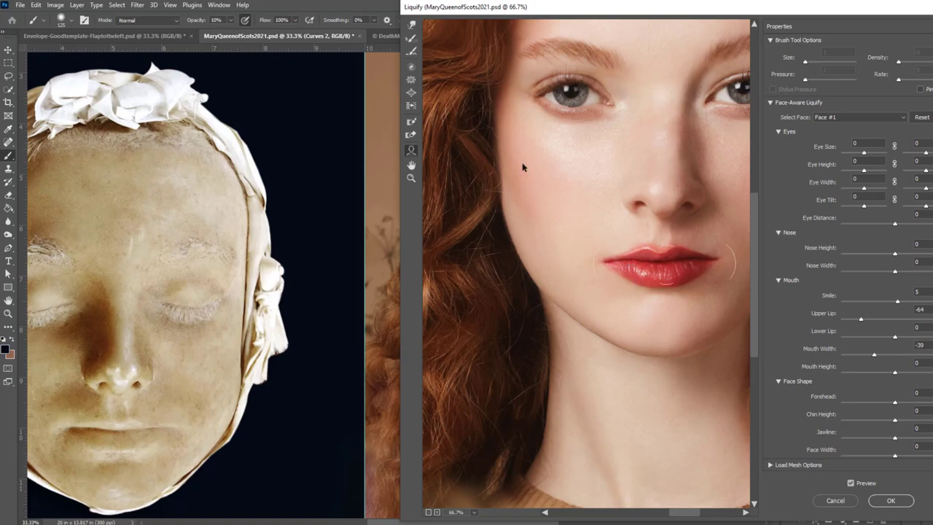
key(w)
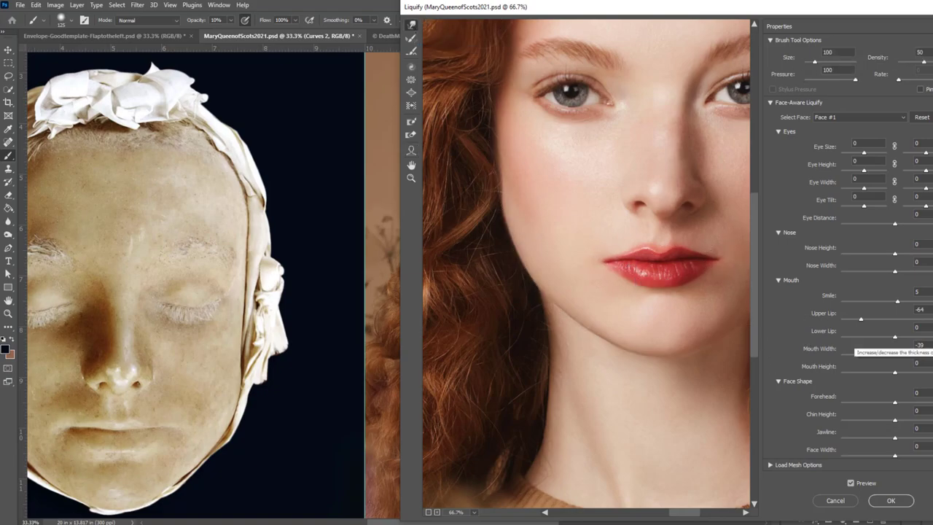
click(896, 502)
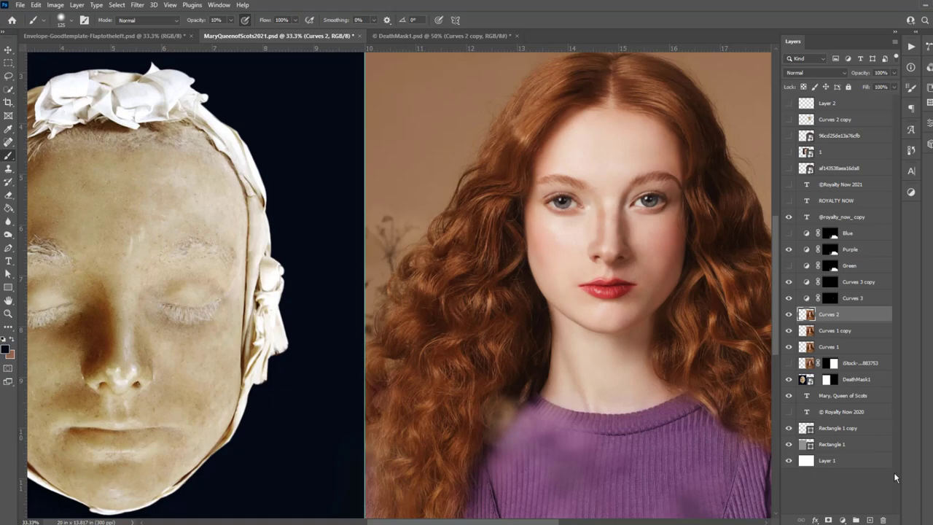
Paint white down the nose bridge on the Curves 3 copy mask with a 90 px brush.
click(829, 297)
key(ctrl+minus)
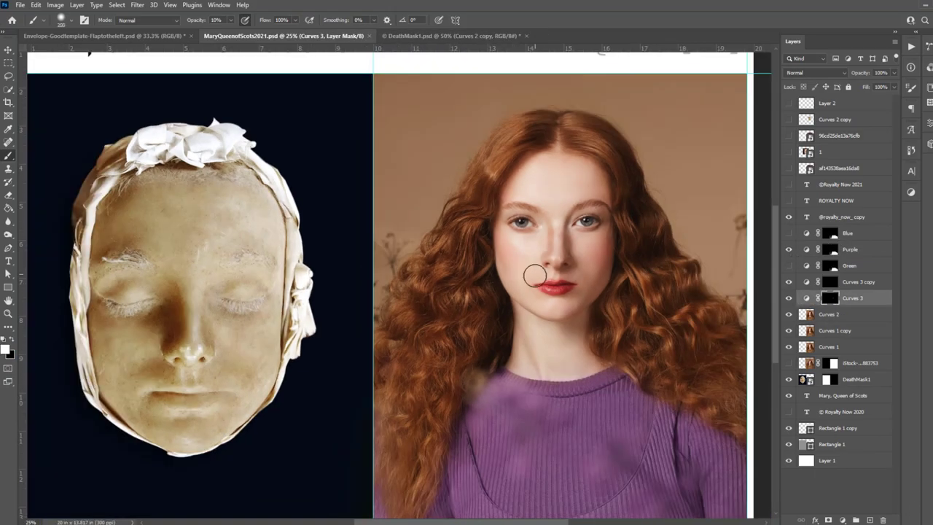
key(bracketleft)
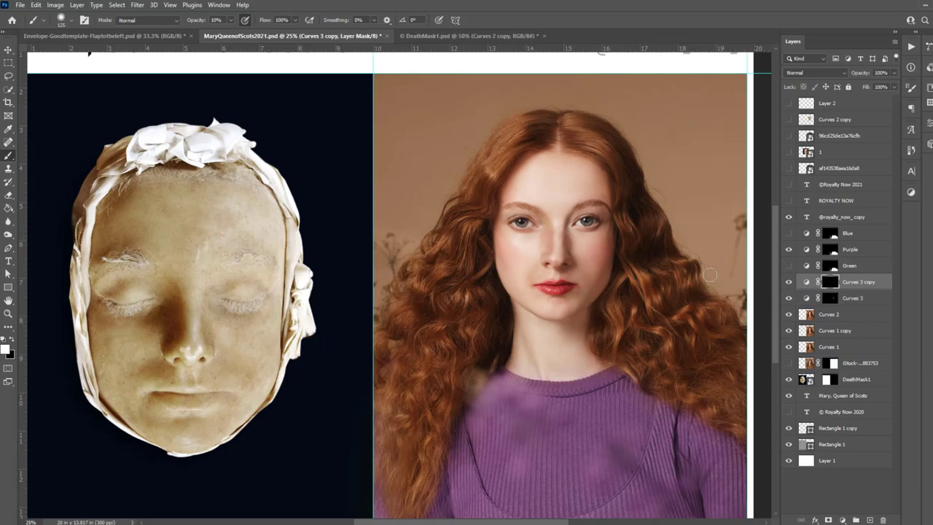
key(alt+bracketright)
key(bracketleft)
key(bracketleft)
drag(566, 235, 571, 256)
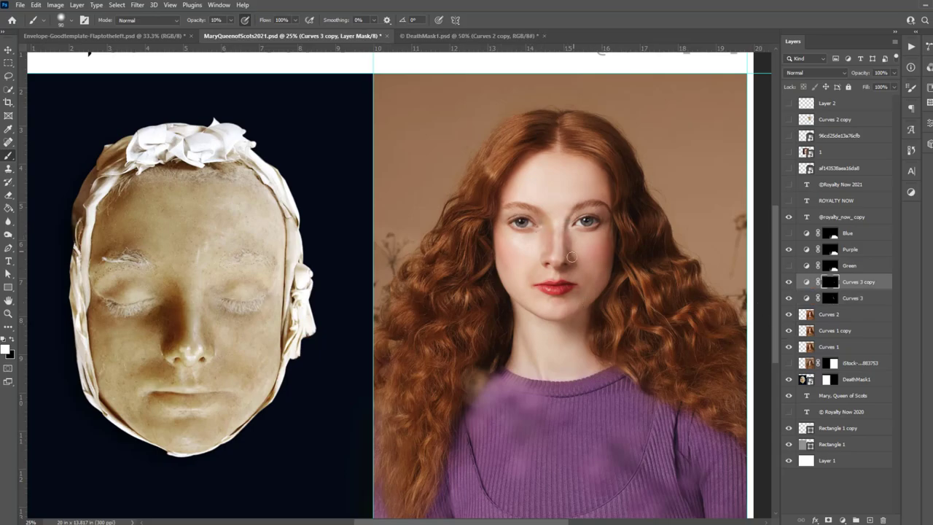
key(bracketleft)
key(bracketleft)
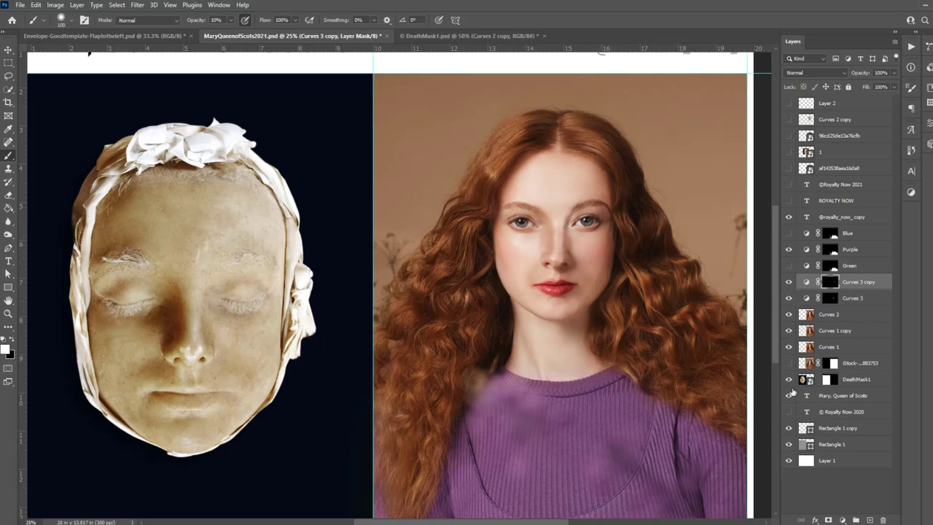
click(71, 21)
Apply a 1.5 px Gaussian Blur to the Curves 3 copy mask and repeat it on Curves 3.
click(137, 4)
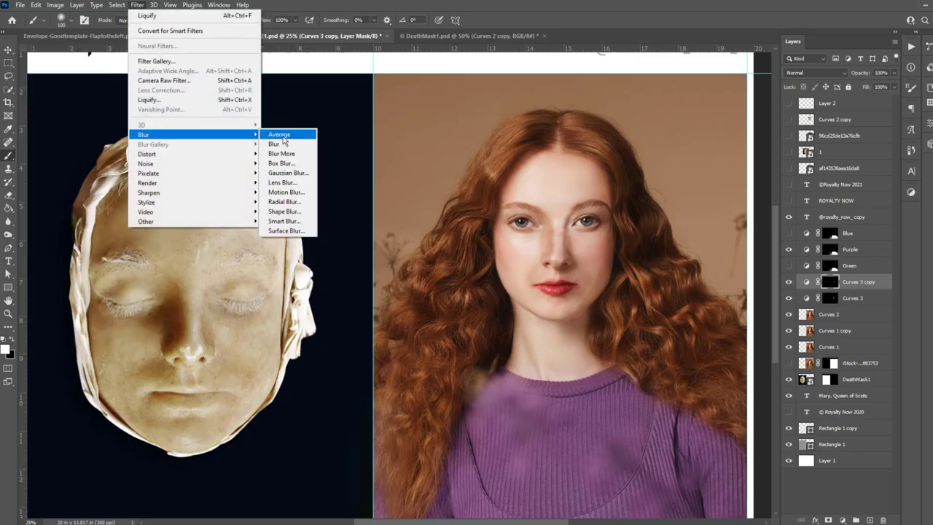
click(284, 175)
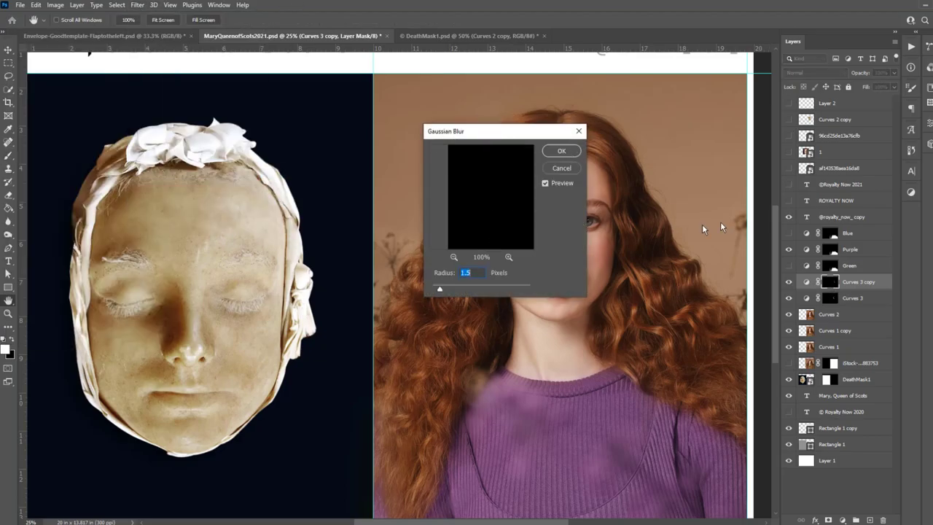
click(470, 159)
click(852, 298)
click(137, 4)
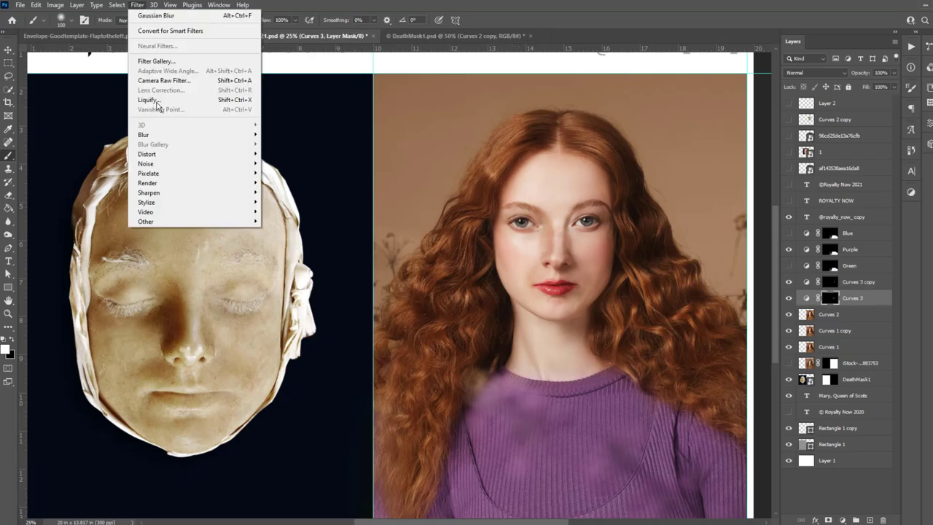
click(211, 16)
click(469, 177)
Move a death mask copy beside the woman's face with the Move tool.
key(v)
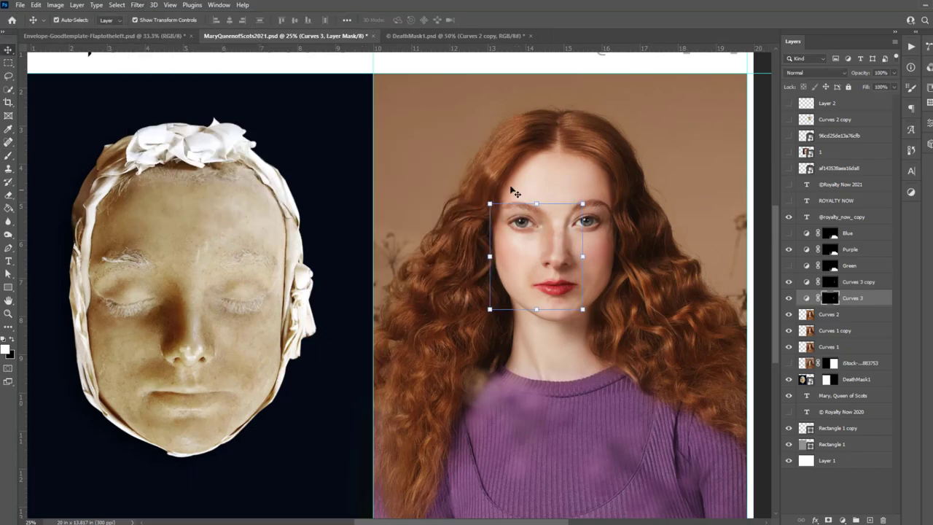
click(856, 281)
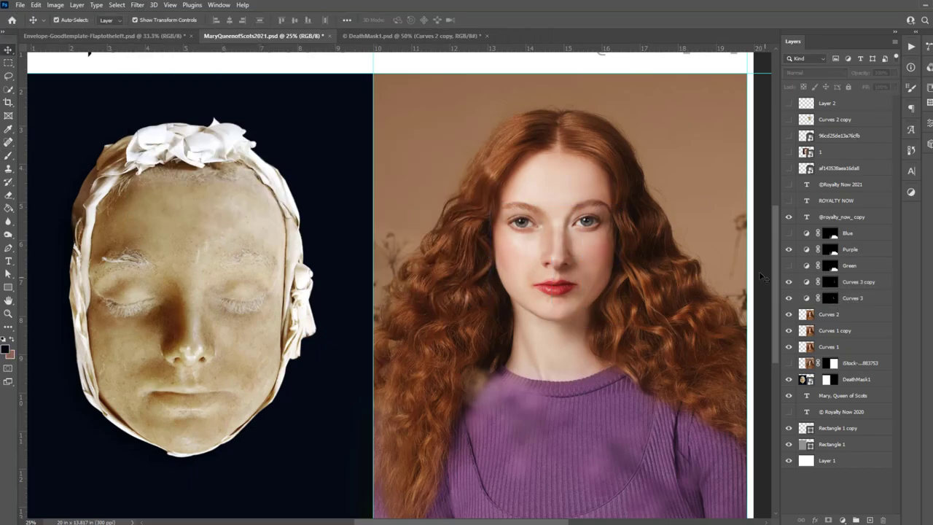
key(ctrl+plus)
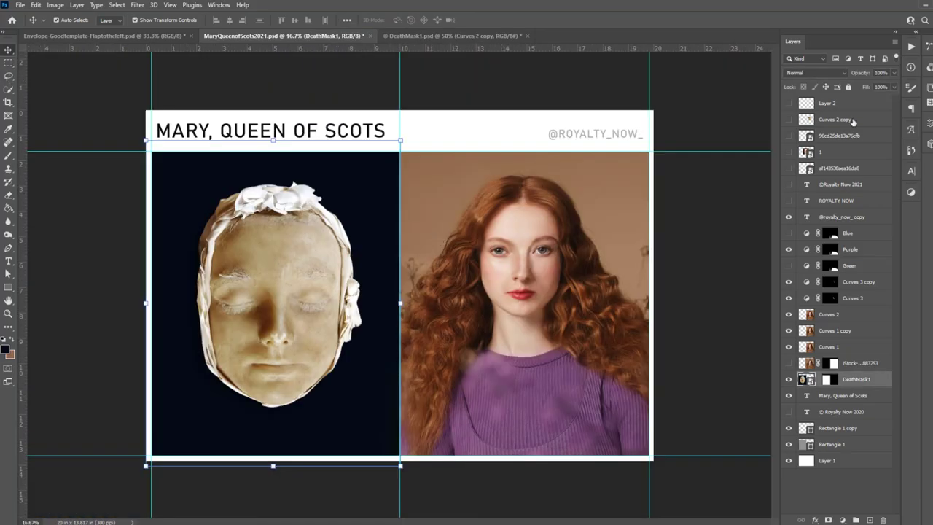
click(786, 119)
drag(520, 284, 483, 271)
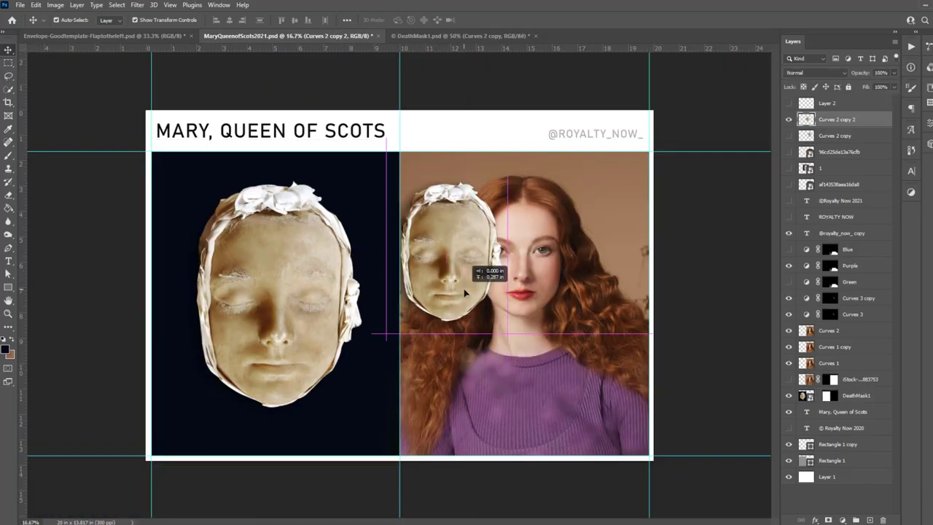
key(ctrl+plus)
key(ctrl+plus)
key(ctrl+plus)
key(ctrl+plus)
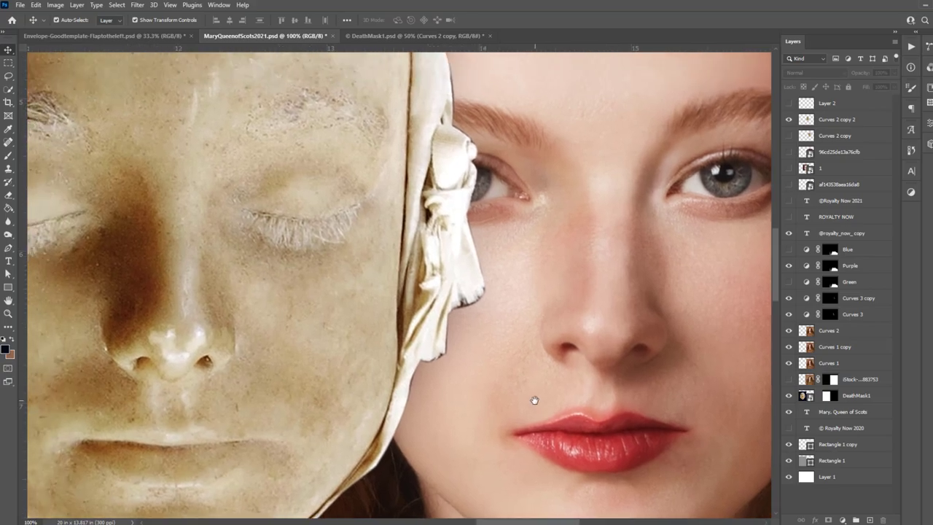
Create new Layer 3 and brush sampled skin tones at 5% opacity beside the nose.
key(ctrl+shift+alt+n)
key(i)
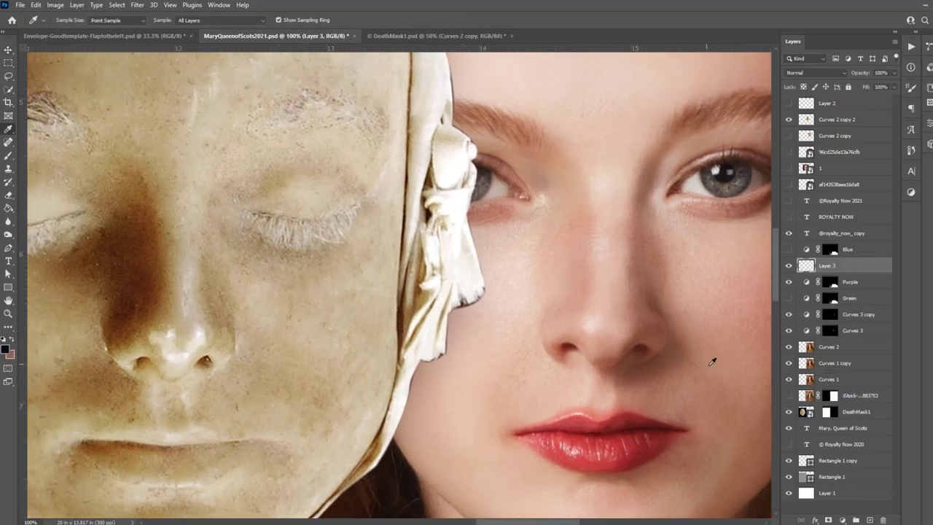
click(636, 316)
key(b)
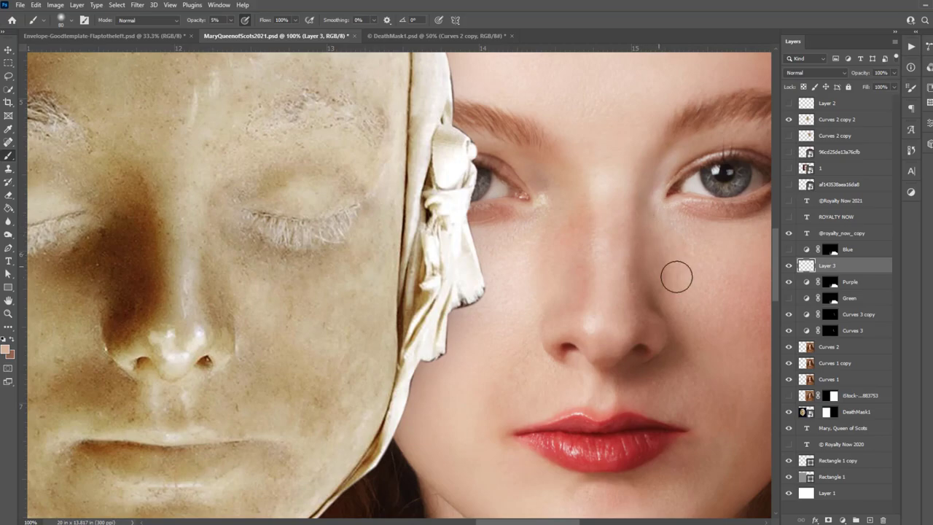
alt+click(688, 325)
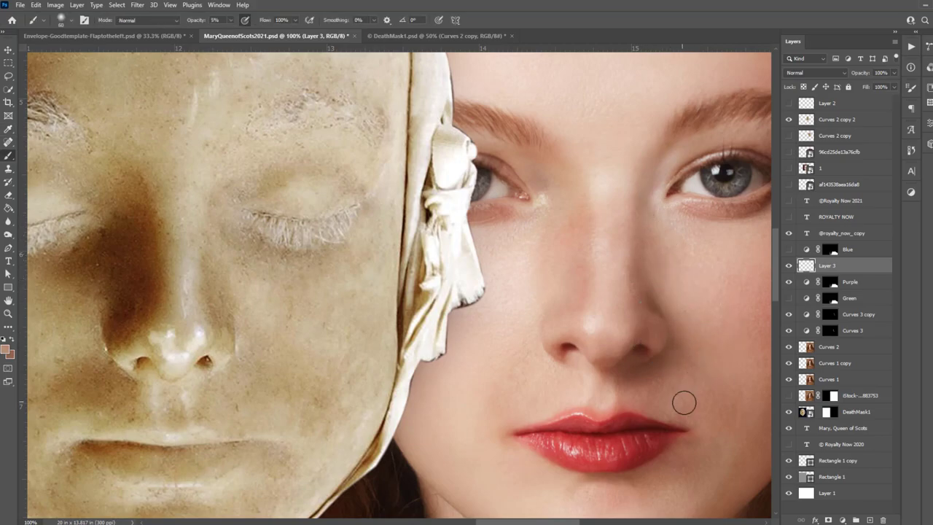
alt+click(660, 381)
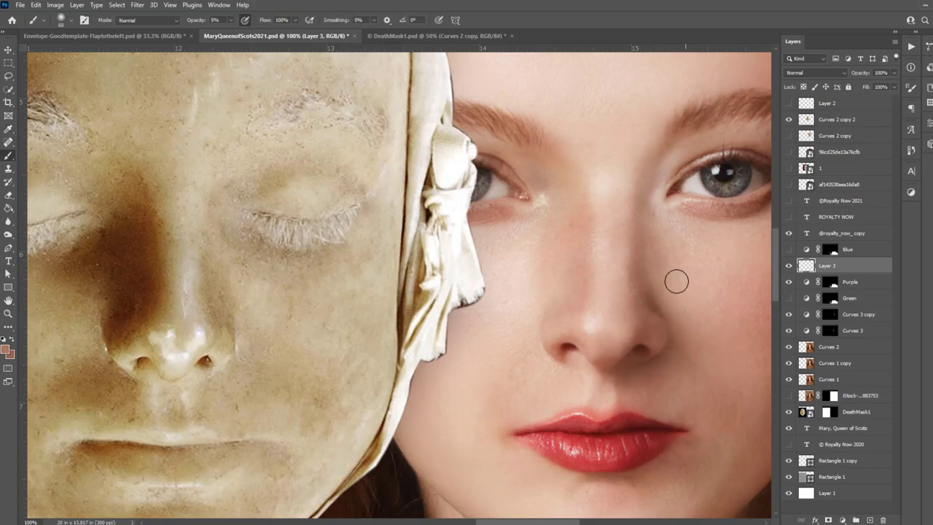
alt+click(645, 304)
Keep brushing sampled skin over the nose and cheeks at varying brush sizes, ending at 66.7% zoom.
key(bracketleft)
key(bracketleft)
key(bracketleft)
alt+click(677, 156)
key(bracketright)
key(bracketright)
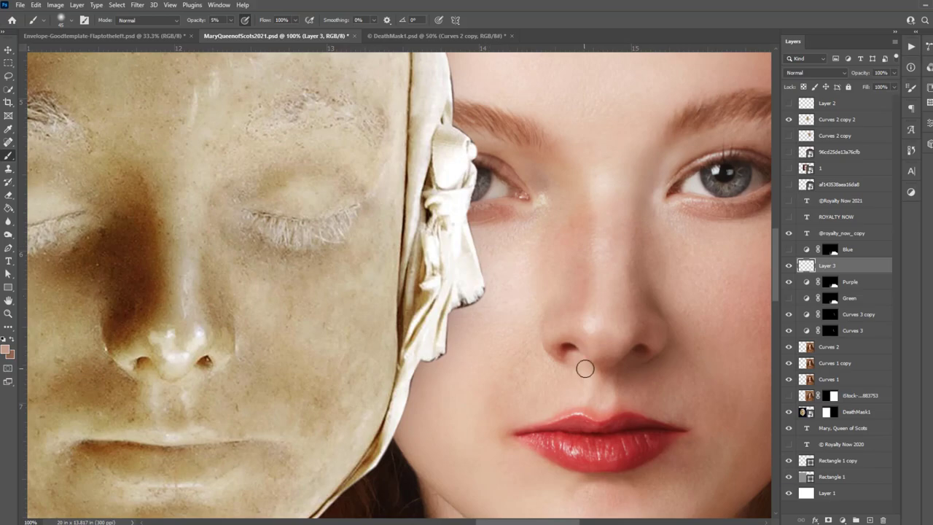
mouse_move(585, 368)
mouse_down()
mouse_move(542, 385)
mouse_move(575, 328)
mouse_up()
alt+click(628, 294)
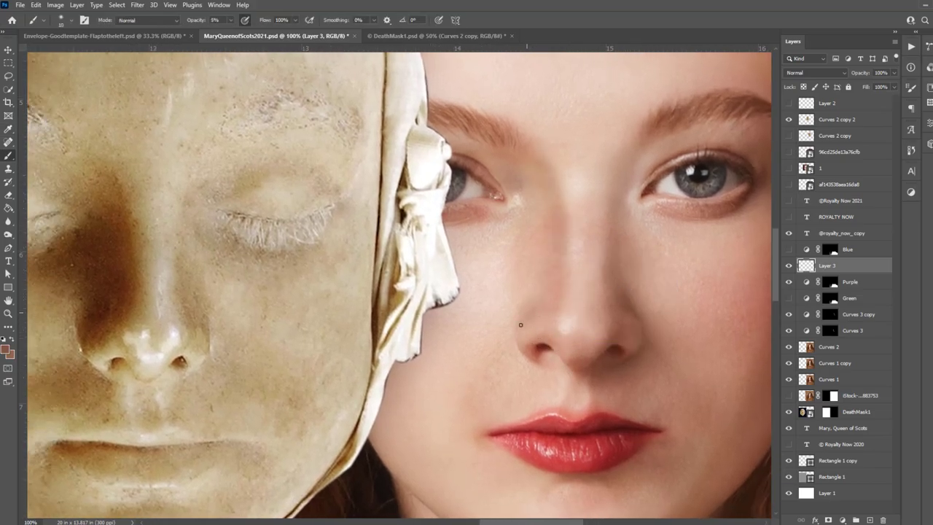
key(bracketleft)
key(bracketleft)
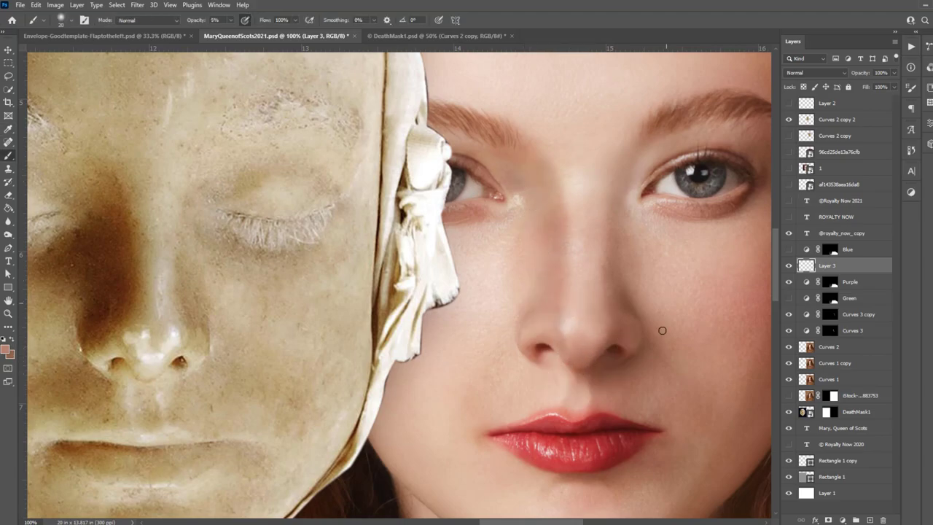
key(bracketright)
key(bracketright)
key(bracketright)
key(bracketleft)
key(bracketleft)
key(bracketleft)
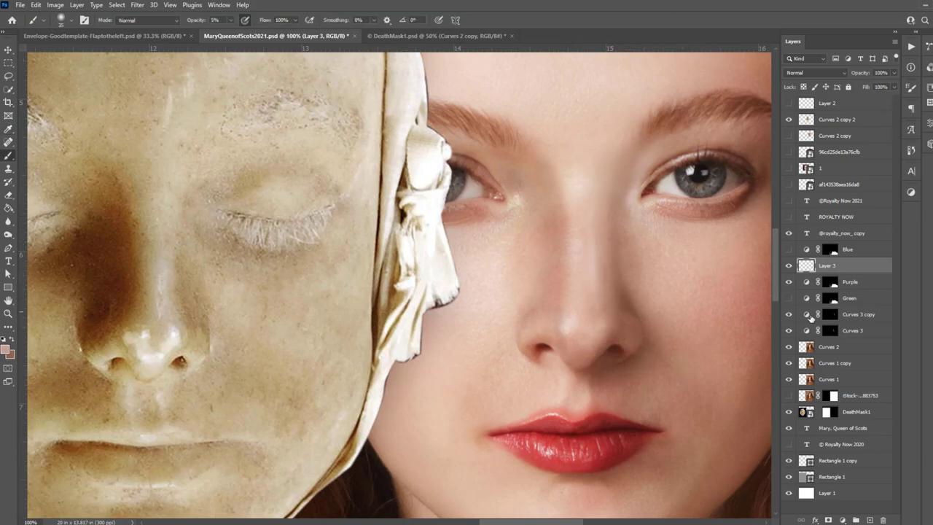
key(ctrl+minus)
key(ctrl+minus)
key(ctrl+minus)
key(ctrl+plus)
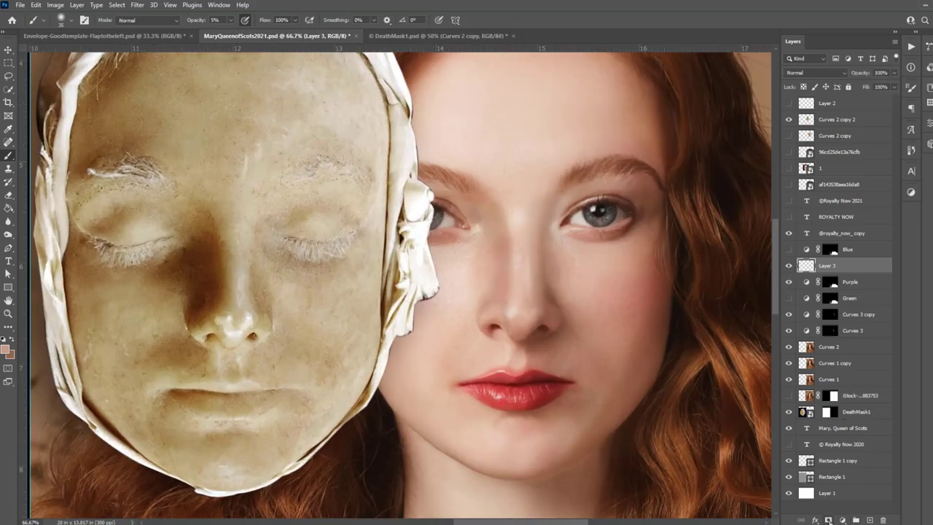
Mask Layer 3, then paste a marquee copy of the death mask's eyes-to-nose area onto her face.
click(829, 520)
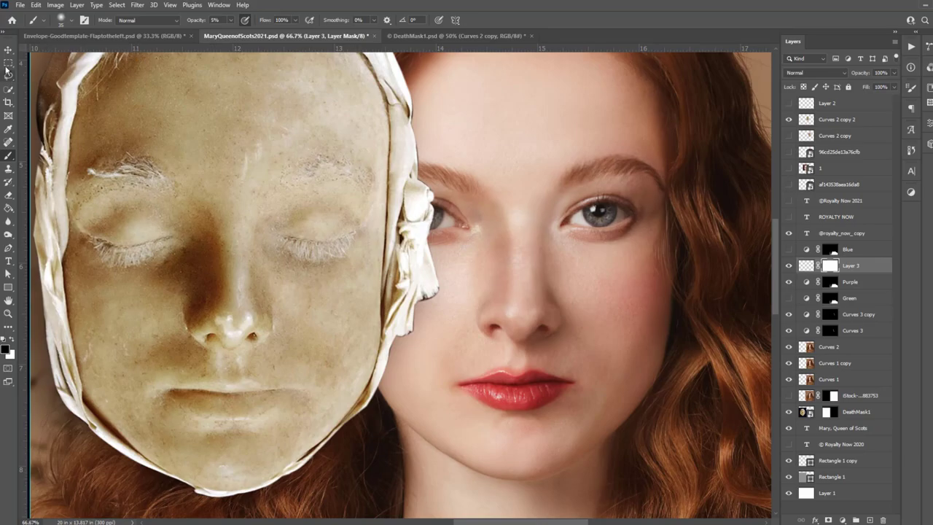
click(8, 64)
drag(147, 175, 309, 370)
click(35, 4)
click(73, 85)
key(ctrl+v)
key(v)
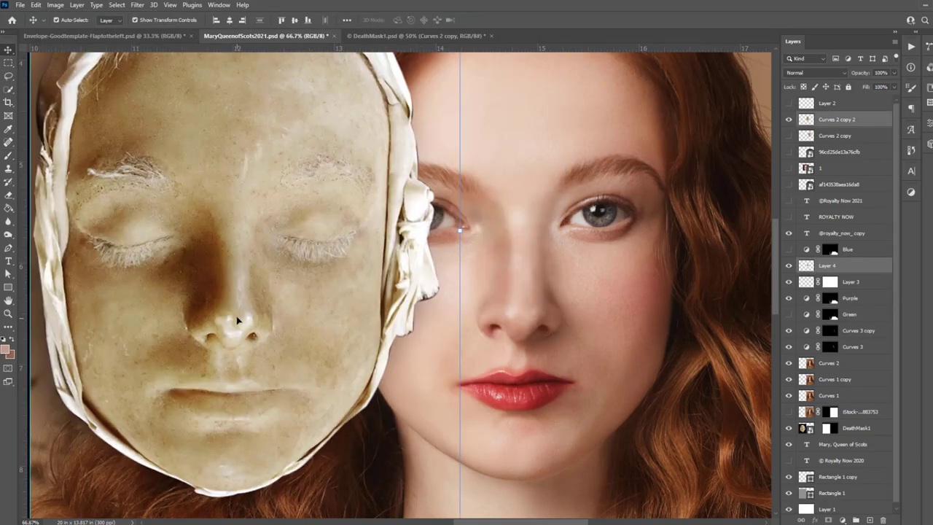
key(ctrl+v)
mouse_move(398, 285)
mouse_down()
mouse_move(521, 240)
mouse_move(548, 235)
mouse_move(554, 251)
mouse_up()
Set the pasted death-mask patch to 46% opacity.
key(6)
key(3)
click(893, 73)
drag(877, 88, 869, 89)
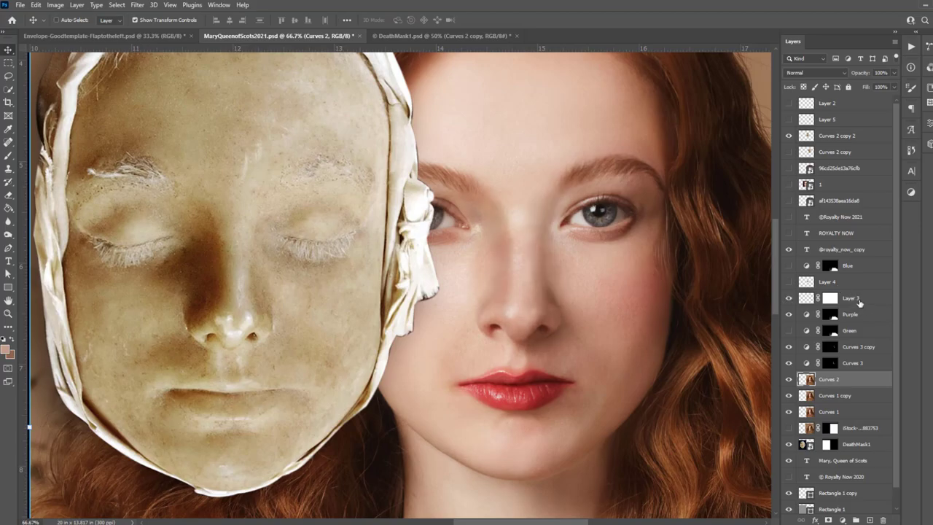
Liquify the woman's left nostril to match the overlay and apply it.
key(ctrl+shift+x)
key(ctrl+plus)
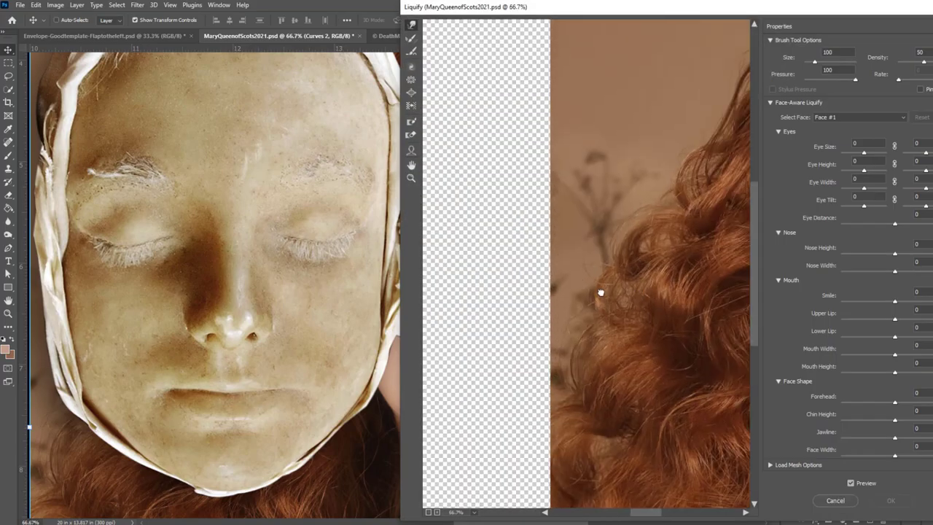
key(ctrl+plus)
key(ctrl+plus)
drag(510, 194, 520, 198)
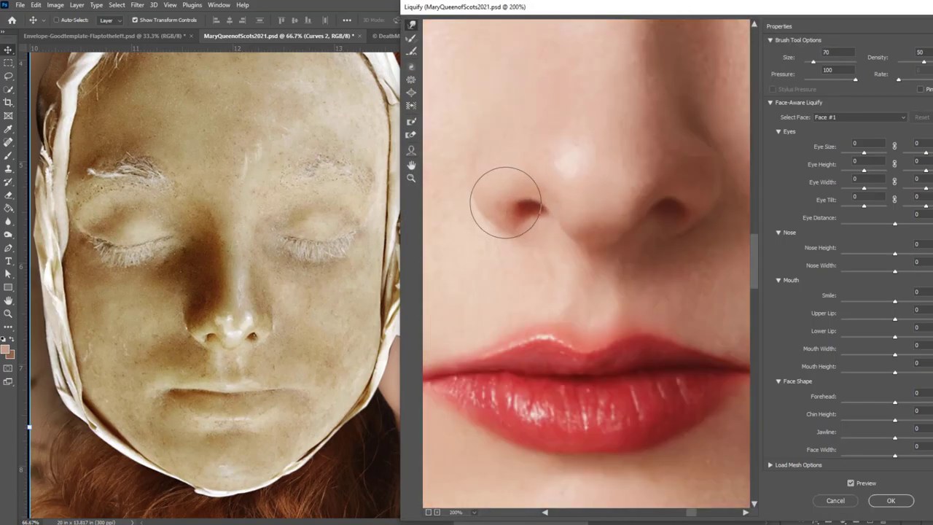
key(bracketright)
key(bracketright)
key(bracketright)
key(p)
click(891, 499)
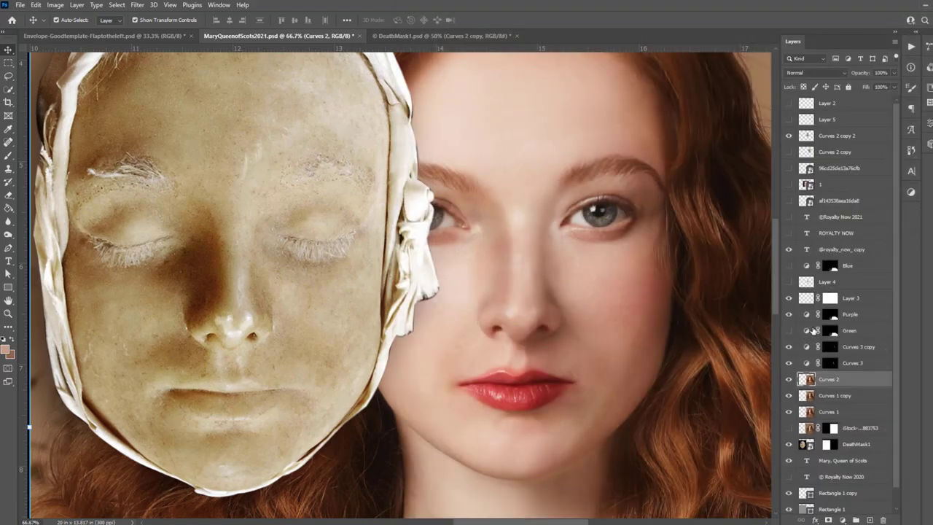
Toggle Layer 3 to compare, check the nose overlay at 40%, hide it, and select Curves 2.
click(810, 298)
click(787, 298)
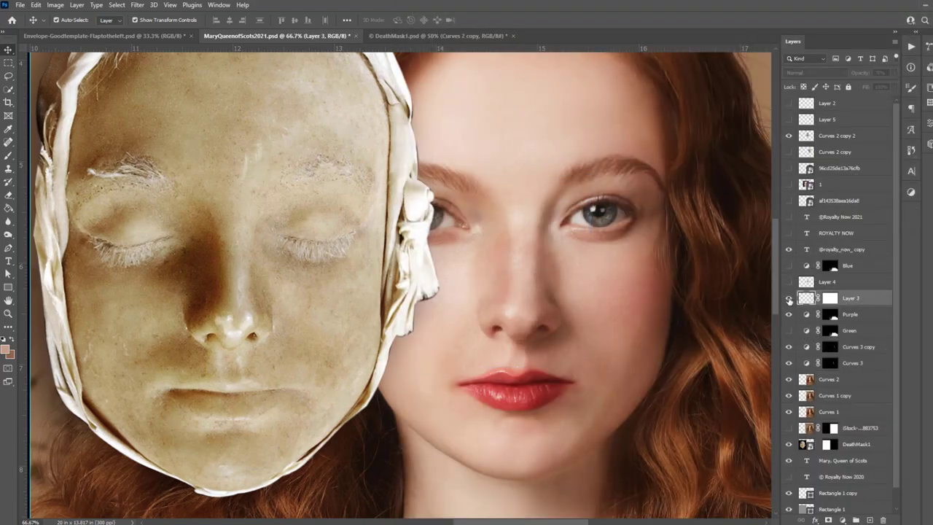
key(ctrl+minus)
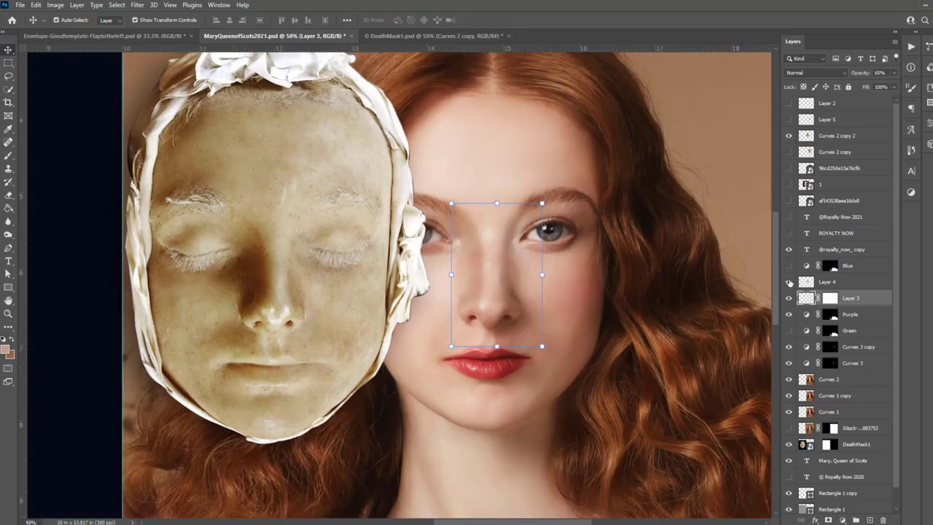
click(787, 119)
key(ctrl+plus)
click(827, 119)
key(ctrl+plus)
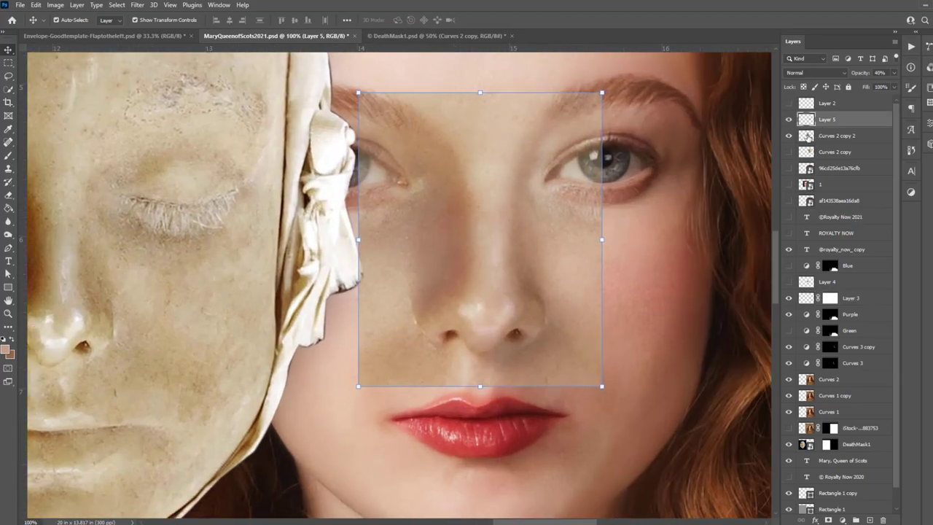
click(787, 118)
click(834, 379)
Liquify the nostril on the Curves 2 portrait with a 60 px brush and apply.
key(ctrl+shift+x)
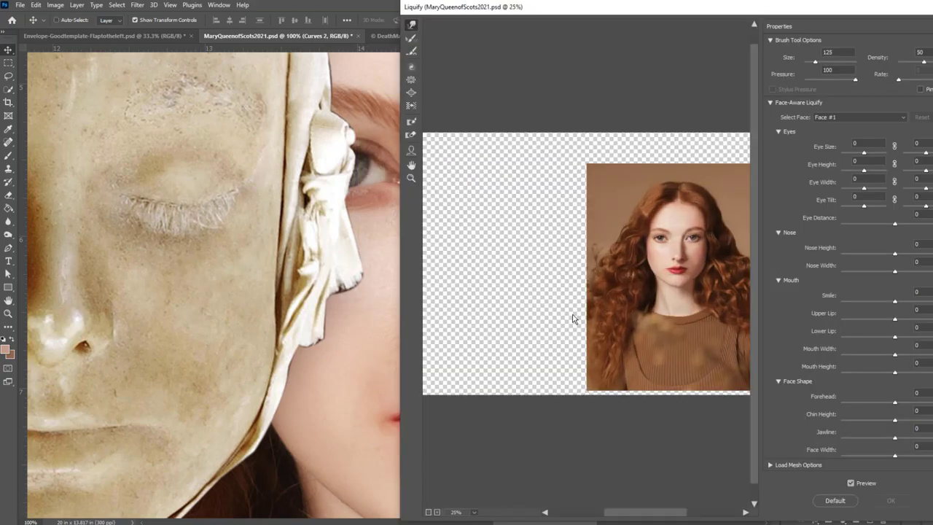
key(ctrl+plus)
key(ctrl+plus)
key(bracketleft)
key(bracketleft)
key(bracketleft)
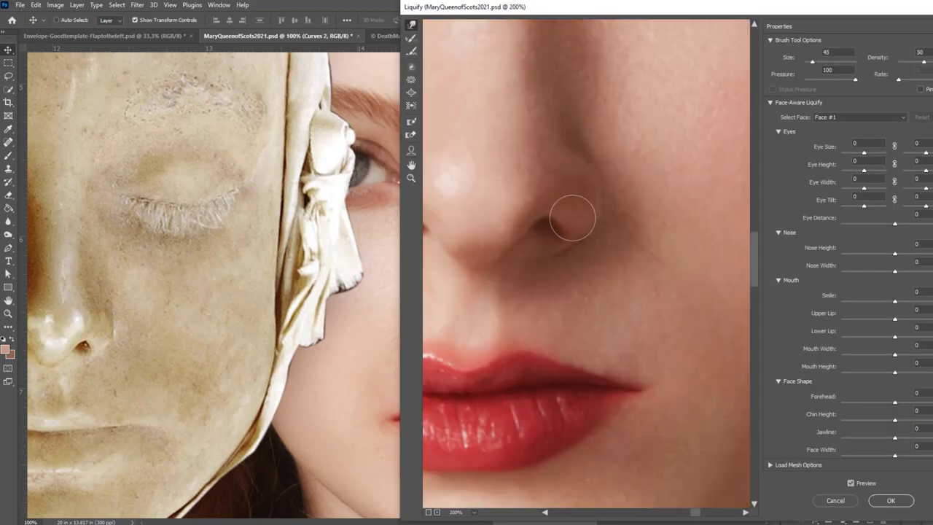
key(bracketright)
key(bracketright)
key(bracketright)
key(bracketleft)
key(bracketleft)
key(bracketleft)
key(bracketleft)
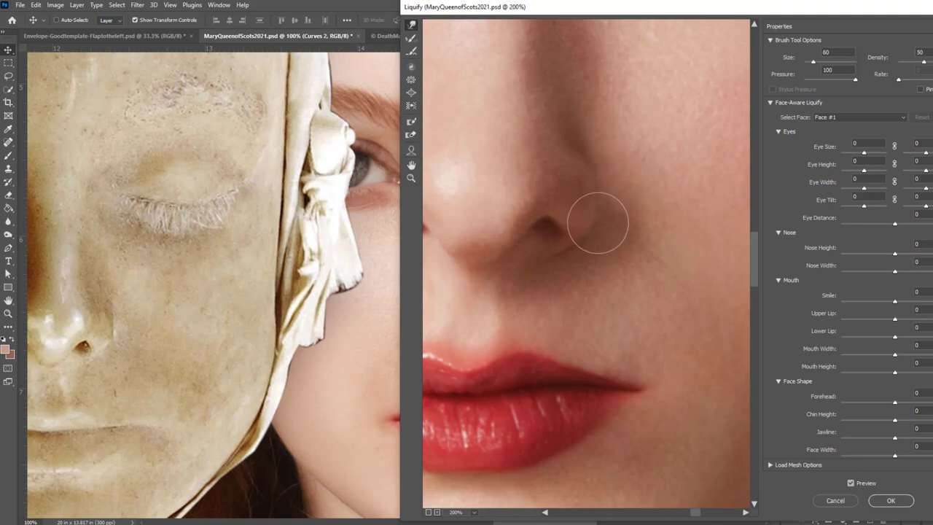
scroll(576, 240, left, 3)
key(bracketleft)
key(bracketleft)
key(bracketleft)
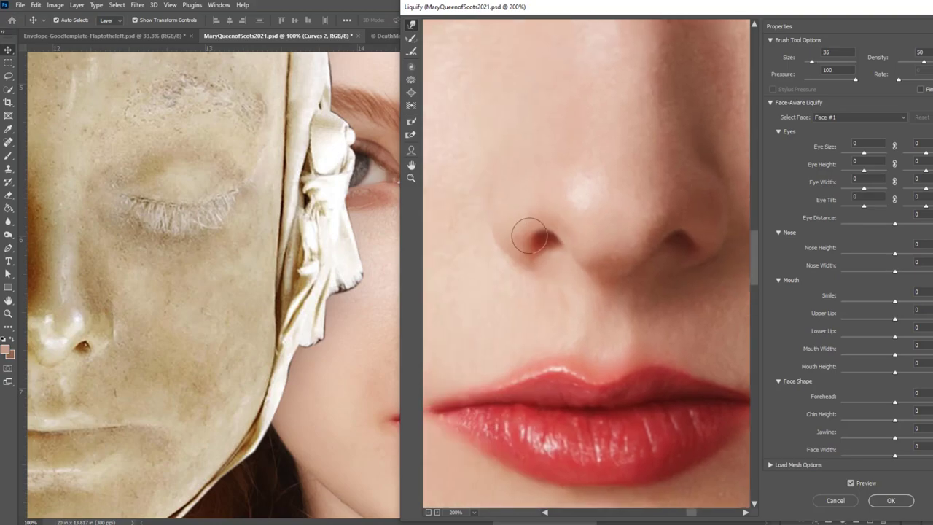
click(910, 504)
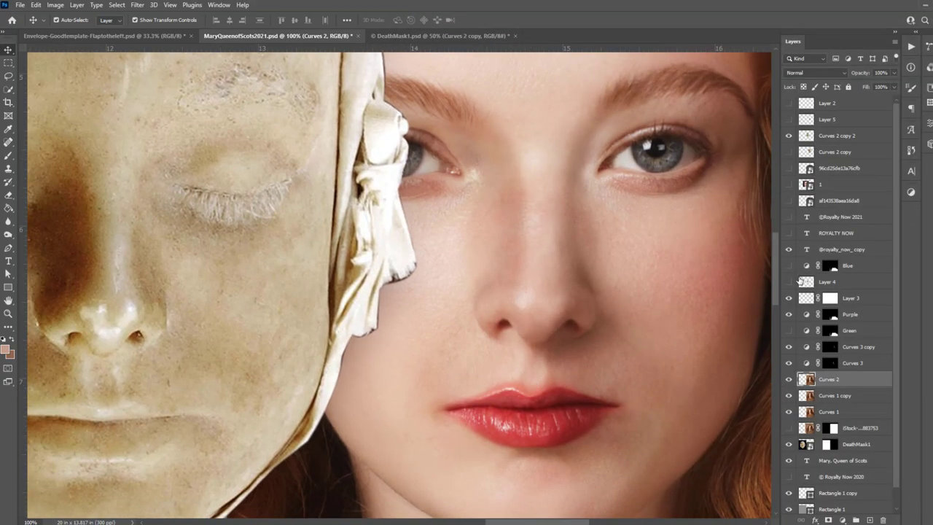
Show the Layer 5 nose patch and brighten it with a Curves adjustment.
click(788, 120)
click(788, 121)
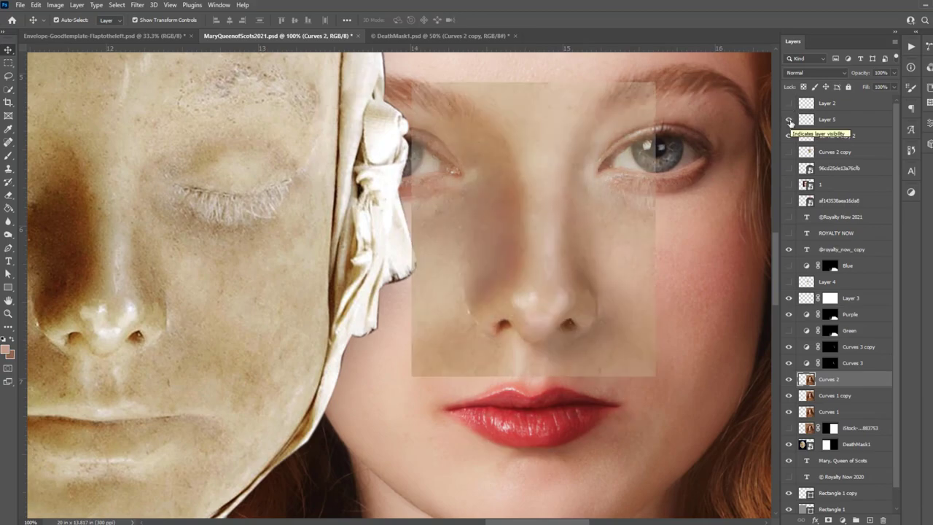
click(826, 120)
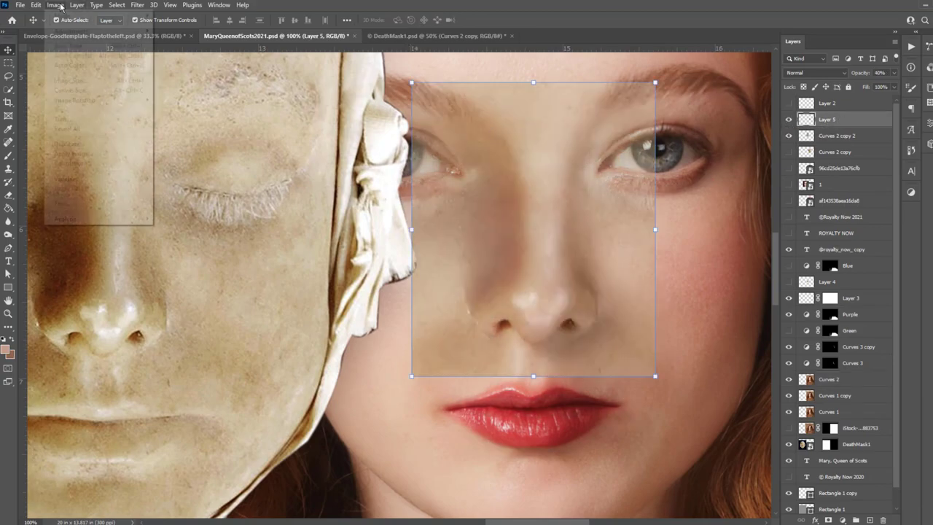
key(ctrl+m)
key(alt+2)
drag(741, 389, 735, 392)
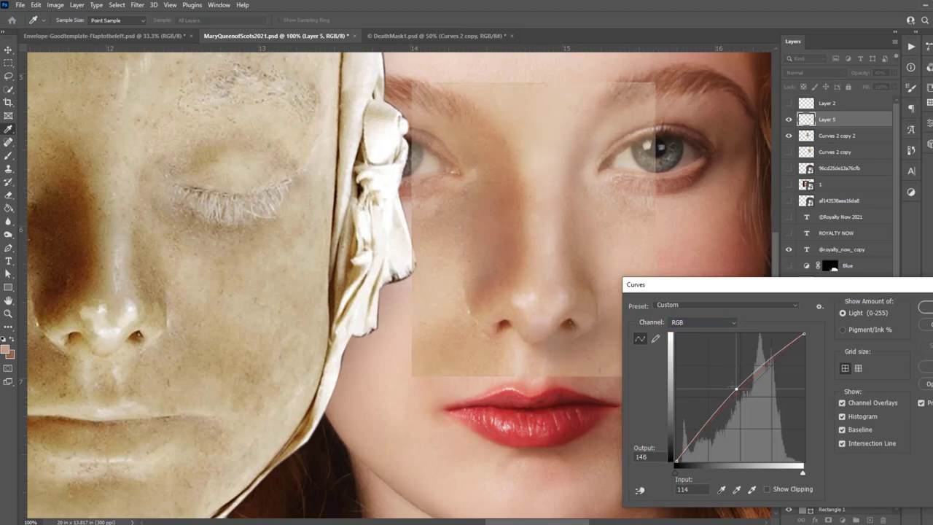
key(alt+5)
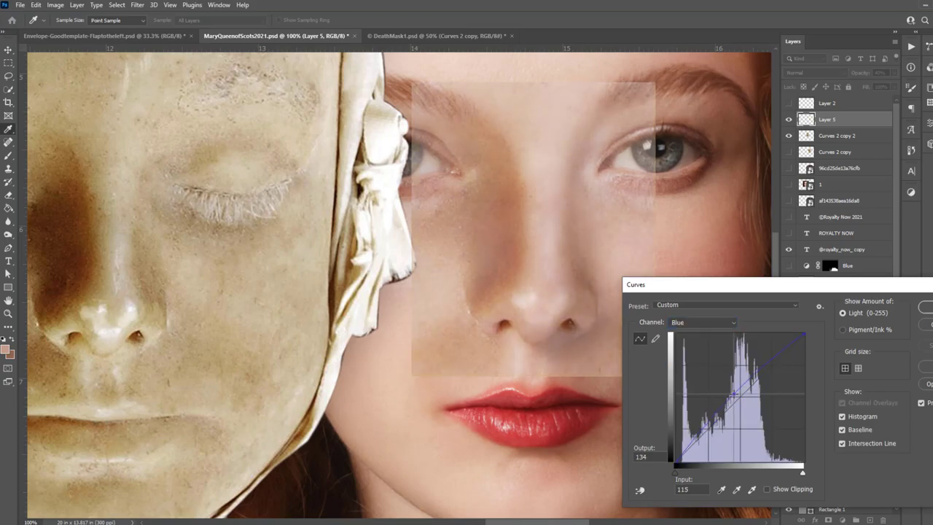
click(925, 310)
Black-mask the patch, brush it back over the nose, set 9% opacity, and add Layer 6.
alt+click(828, 519)
key(b)
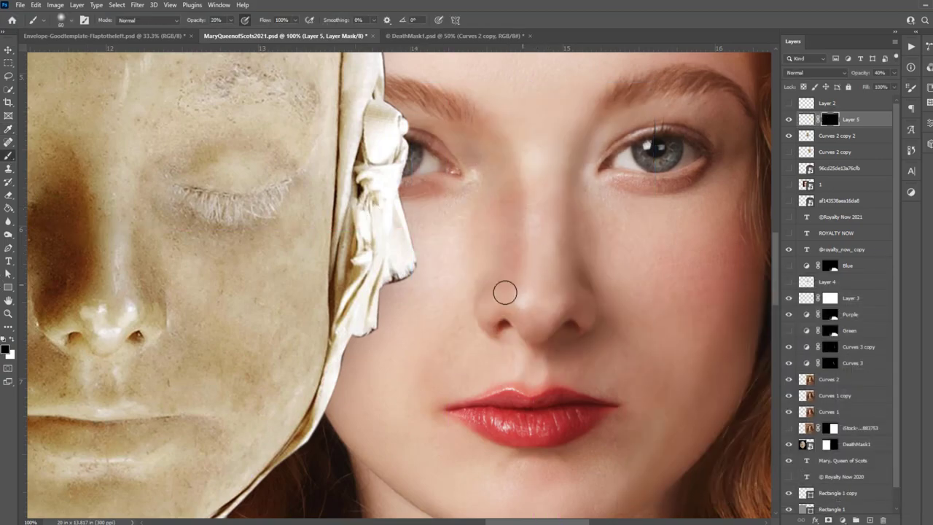
mouse_move(507, 322)
mouse_down()
mouse_move(500, 291)
mouse_move(546, 225)
mouse_move(488, 308)
mouse_move(563, 327)
mouse_up()
key(ctrl+minus)
key(ctrl+minus)
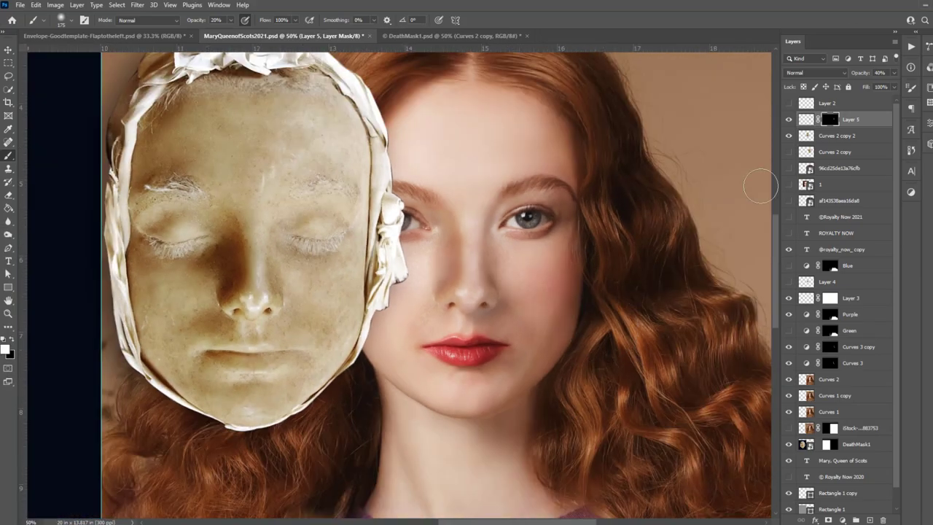
click(893, 73)
drag(866, 86, 851, 87)
click(805, 119)
alt+click(480, 305)
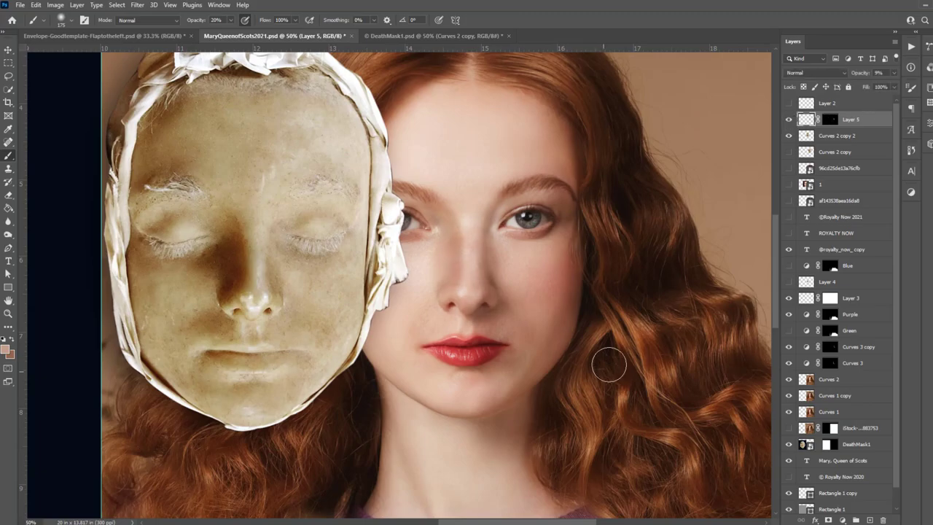
key(ctrl+shift+alt+n)
Clone-stamp smooth skin from all layers along the upper lip on Layer 6.
key(v)
key(ctrl+plus)
key(ctrl+plus)
key(ctrl+plus)
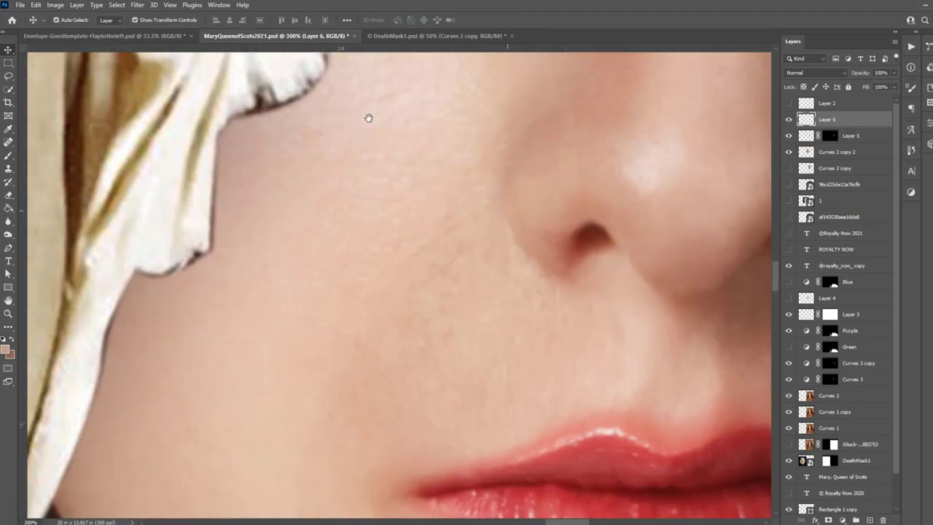
key(ctrl+plus)
click(8, 169)
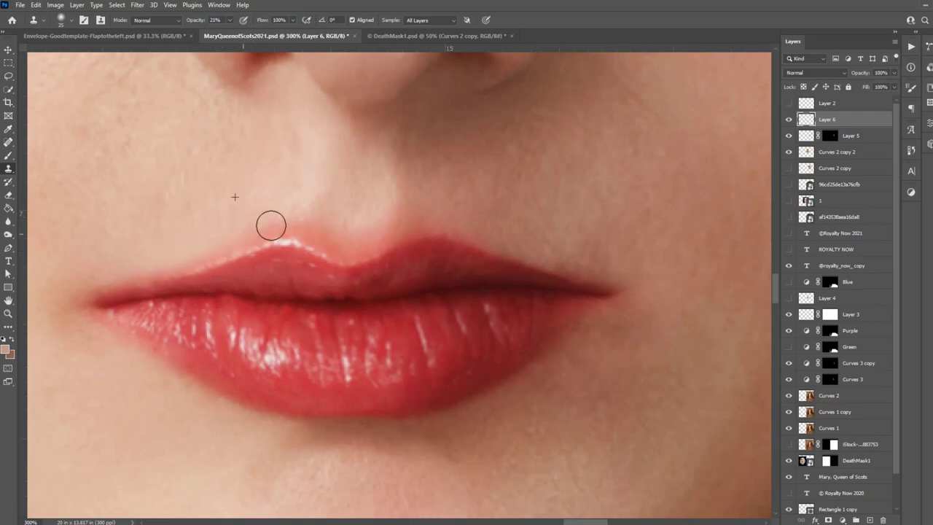
drag(274, 212, 161, 264)
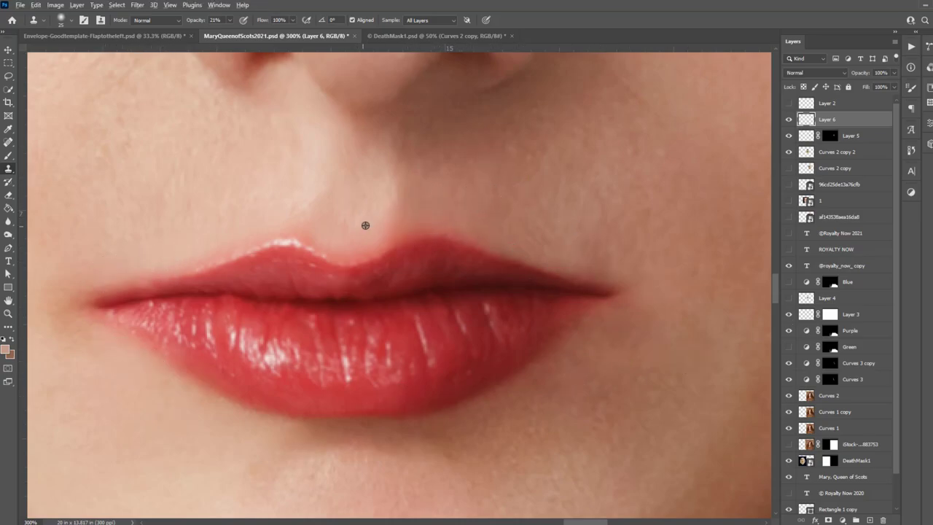
key(ctrl+minus)
key(ctrl+minus)
key(ctrl+minus)
Set the cloned layer to 79% opacity and add a Hue/Saturation 1 adjustment with a slight hue shift.
drag(894, 73, 883, 87)
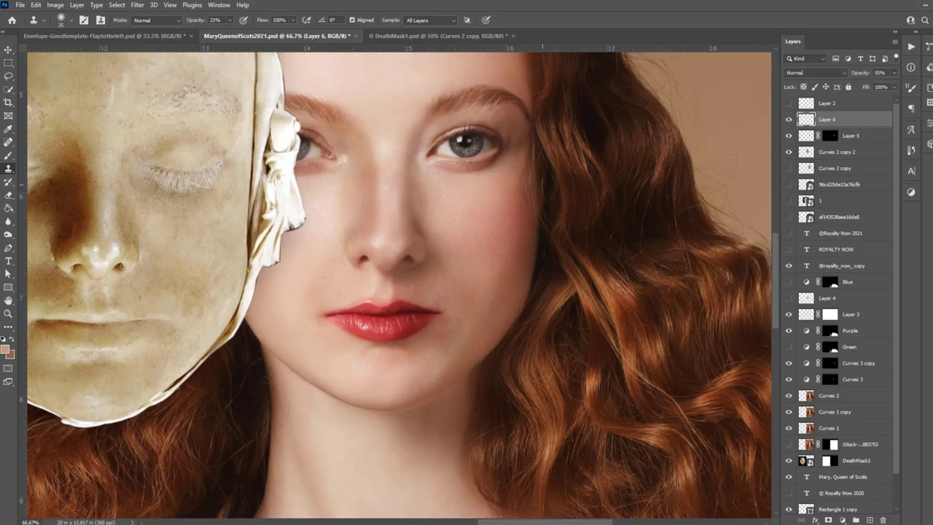
click(76, 5)
click(205, 293)
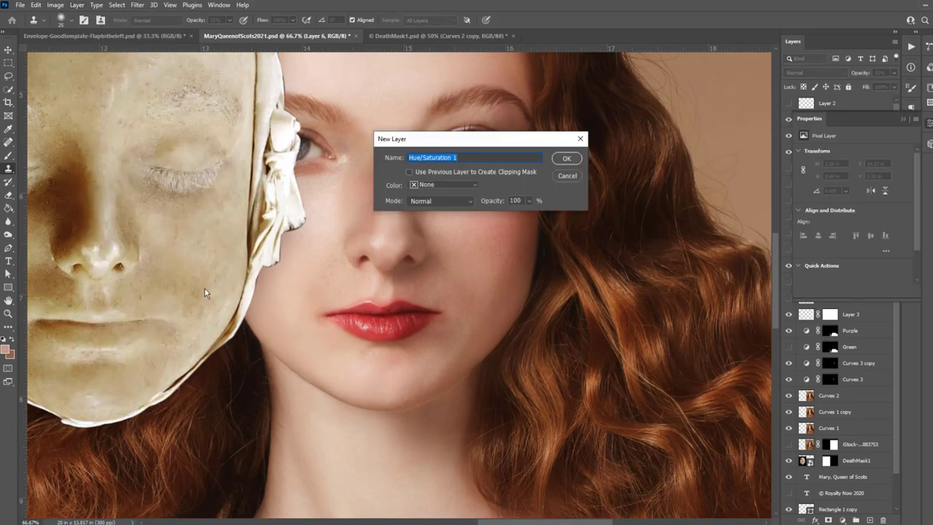
click(564, 158)
click(847, 162)
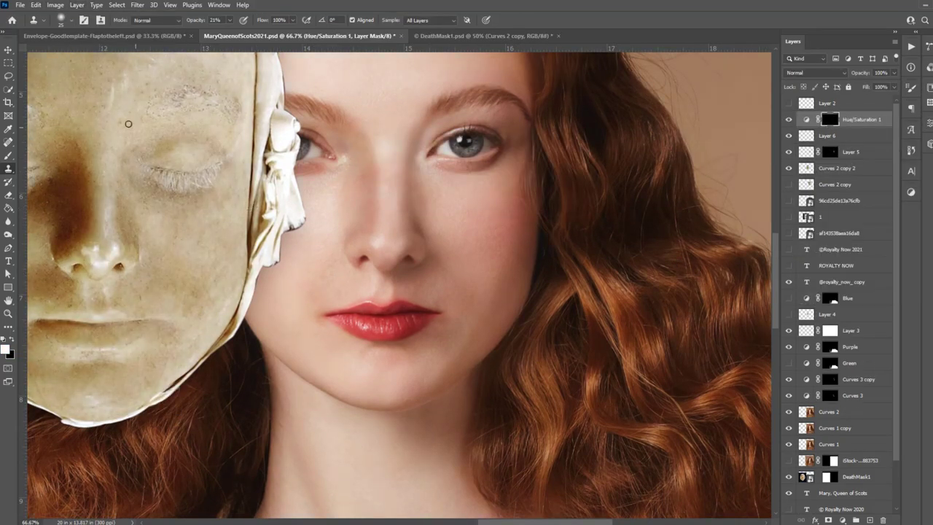
key(b)
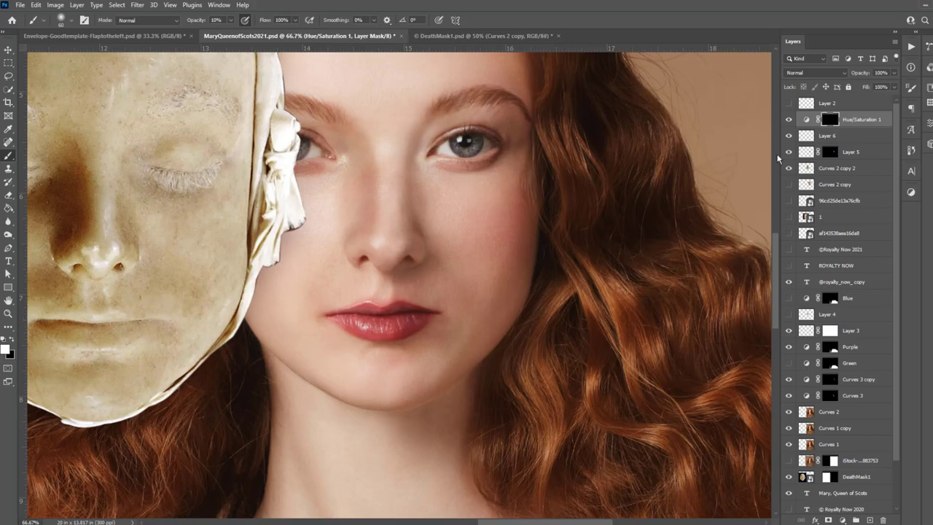
double_click(805, 119)
drag(852, 191, 854, 191)
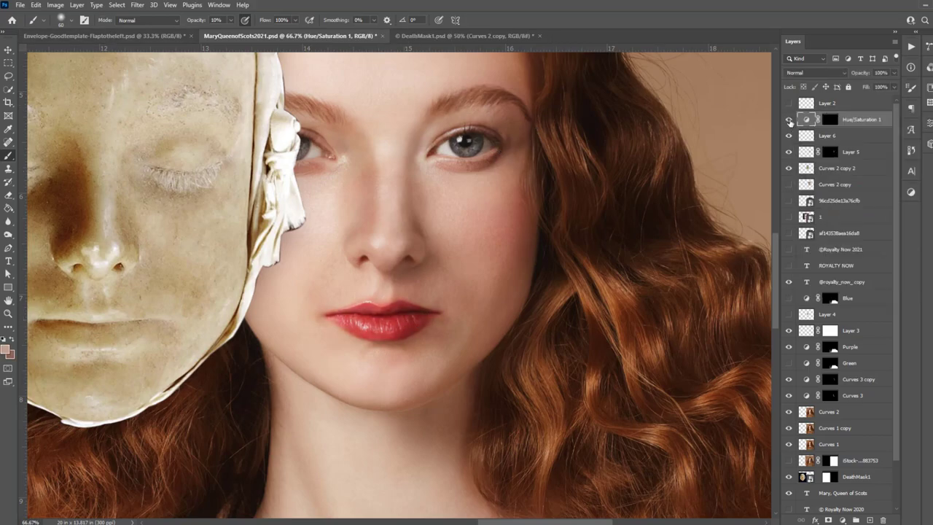
Add a Curves 4 adjustment with a bent blue-channel curve and an inverted black mask.
click(76, 5)
click(211, 157)
key(Return)
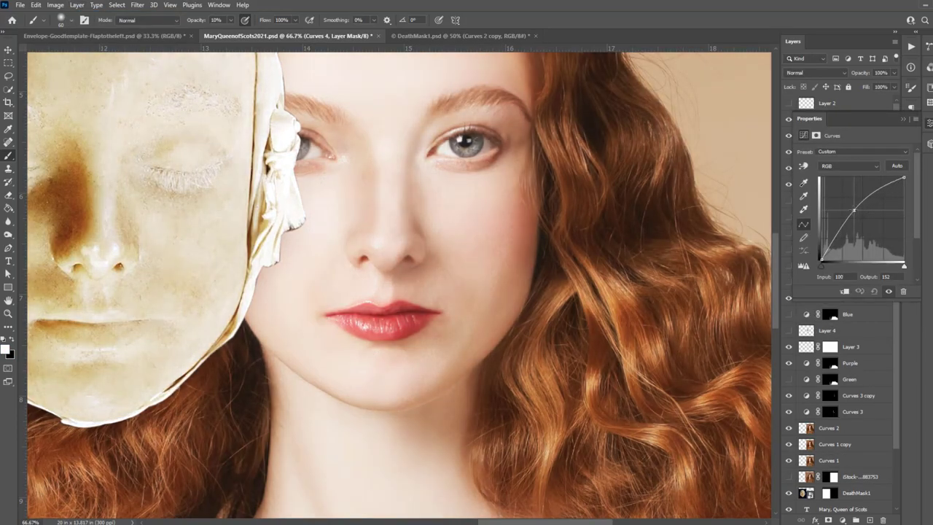
click(849, 166)
click(845, 192)
drag(860, 214, 863, 207)
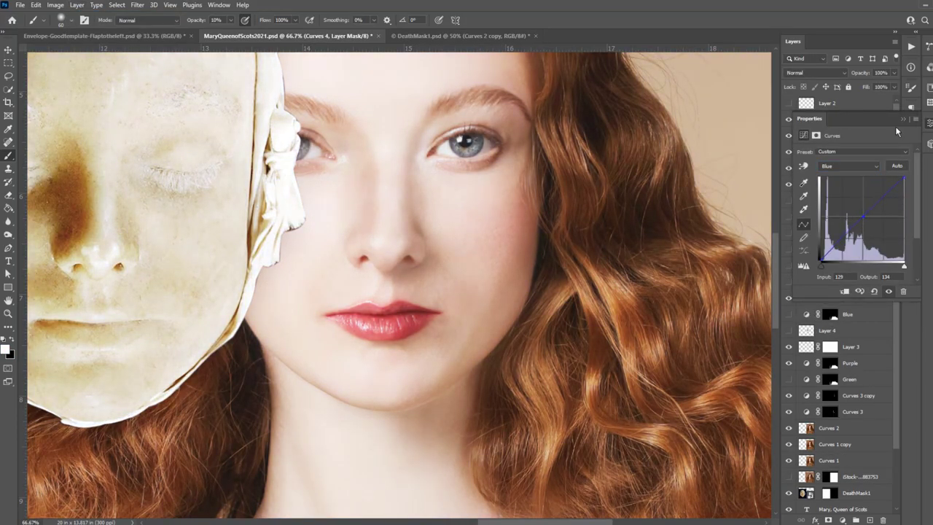
click(903, 118)
key(ctrl+i)
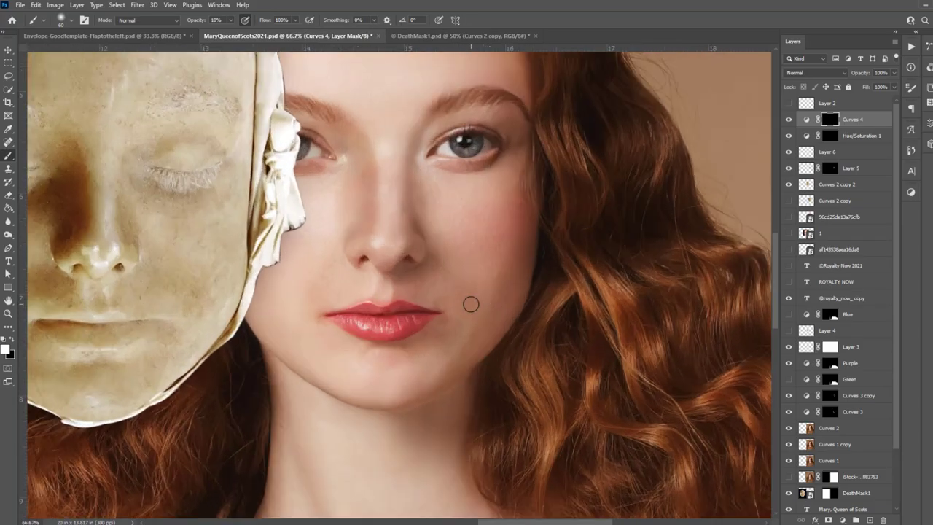
Reduce Curves 4 to 67% opacity, add an empty layer, and sample a skin tone.
drag(893, 73, 874, 125)
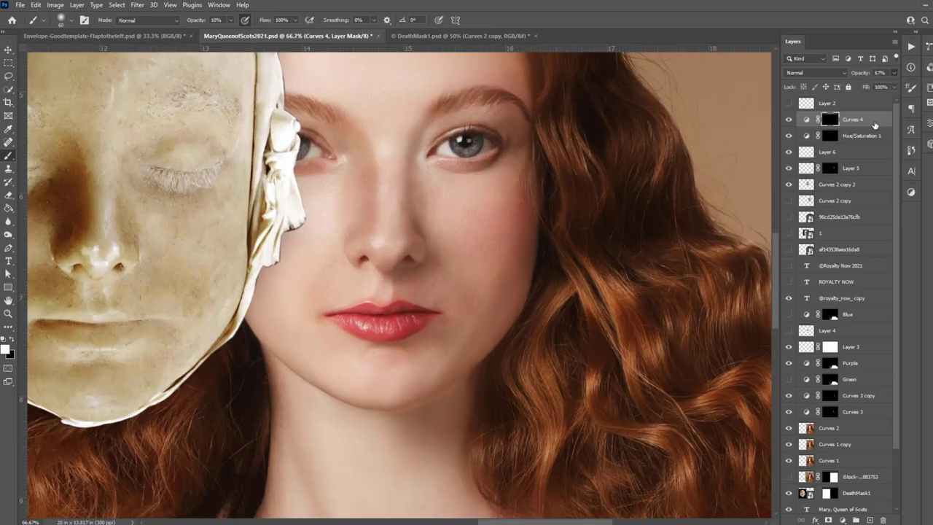
click(869, 519)
alt+scroll(384, 314, up, 2)
alt+click(302, 284)
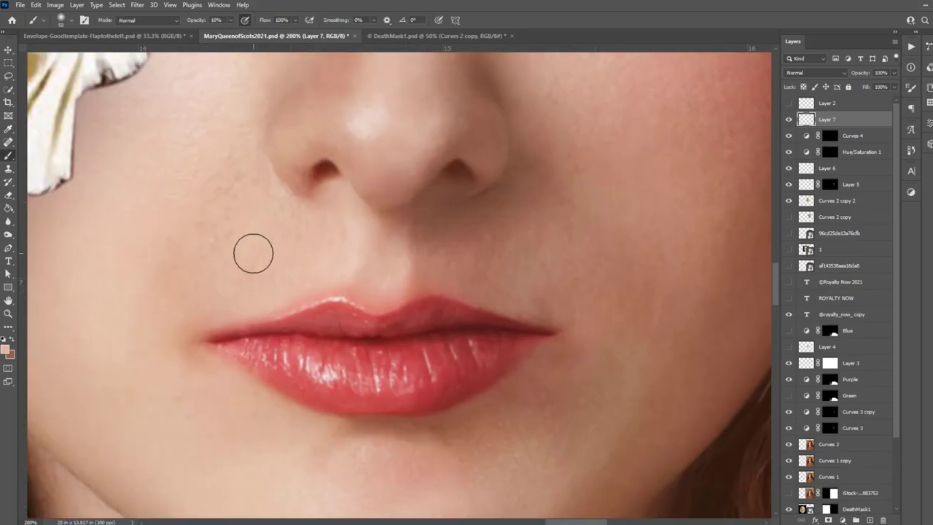
Set the brush to 5% opacity and shrink it to size 10.
key(bracketleft)
key(bracketleft)
key(bracketleft)
key(0)
key(5)
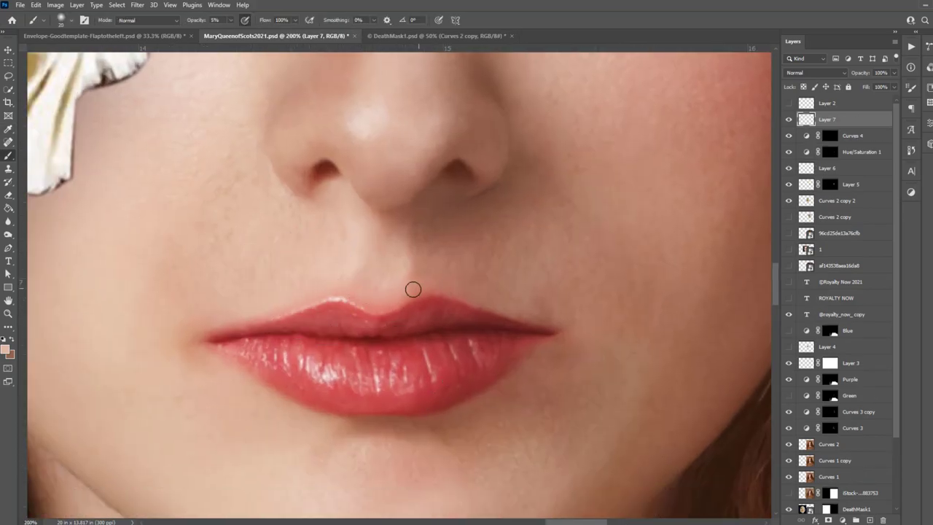
key(bracketleft)
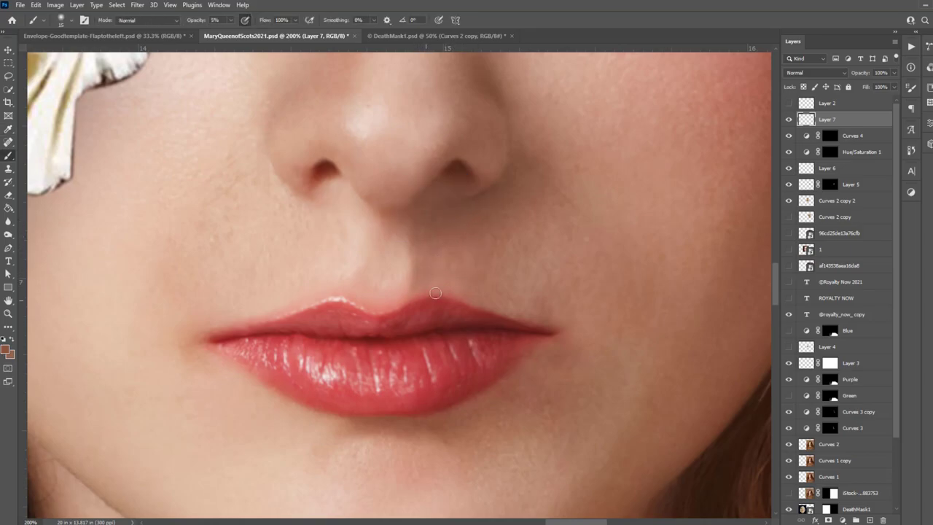
Sample skin pinks and paint them along the lip edges, then hide Hue/Saturation 1 to compare.
alt+click(339, 297)
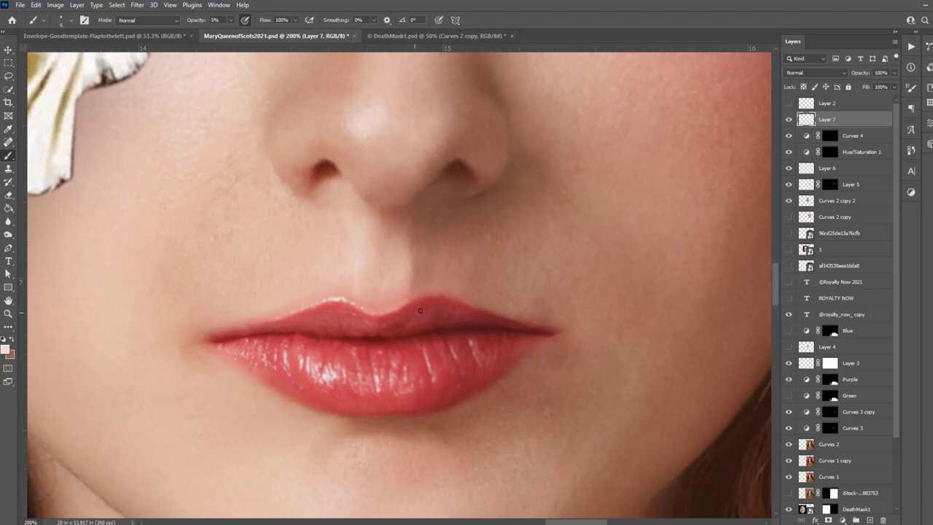
alt+click(213, 319)
alt+click(577, 333)
key(bracketleft)
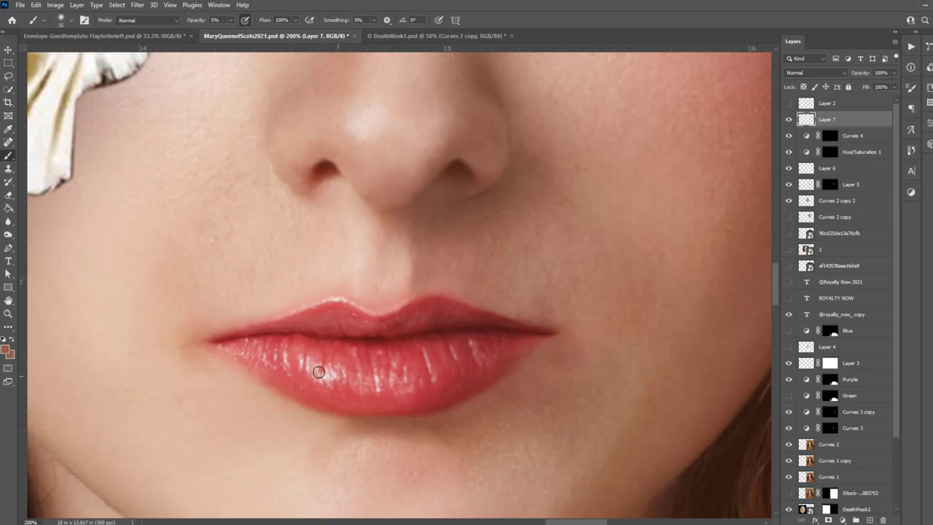
alt+click(219, 371)
scroll(607, 381, down, 5)
scroll(546, 309, up, 5)
scroll(546, 309, down, 2)
scroll(602, 340, down, 1)
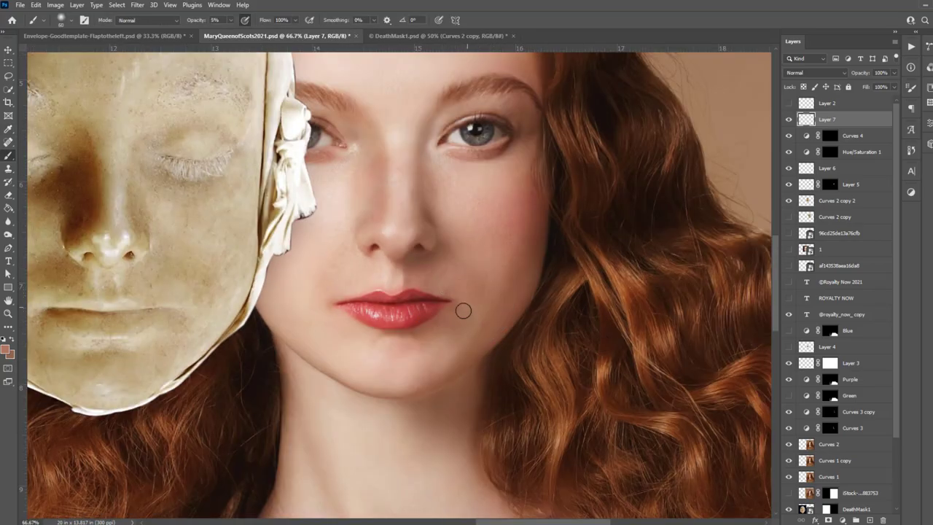
click(788, 152)
Re-show Hue/Saturation 1 and lower Curves 4 to 27% opacity with the whole poster in view.
click(830, 152)
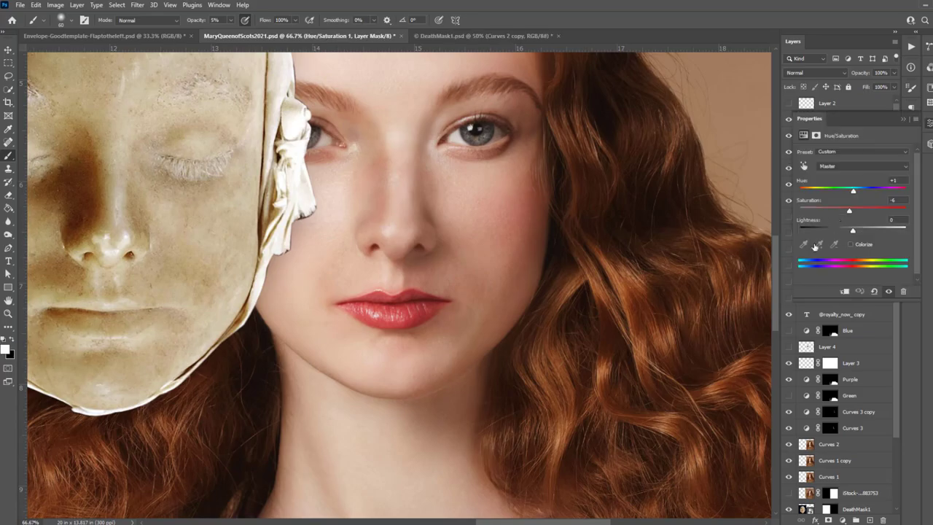
key(ctrl+minus)
key(ctrl+minus)
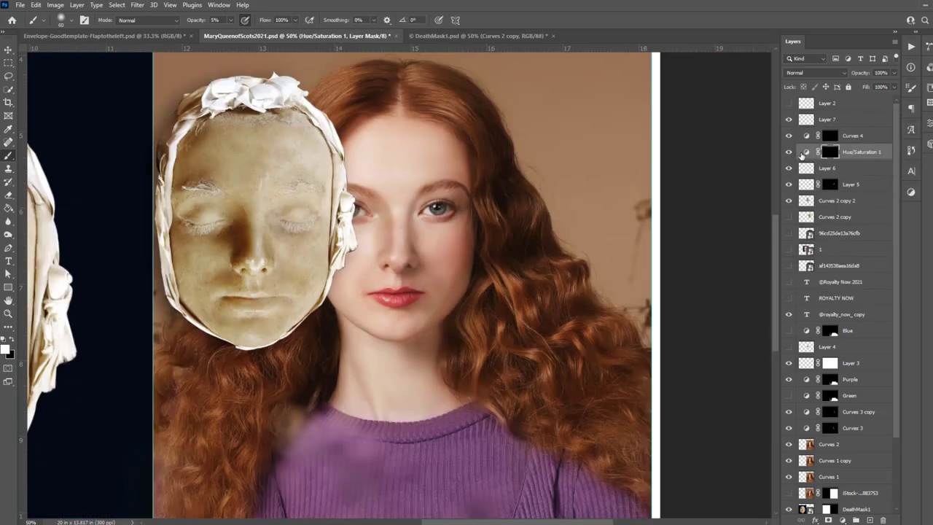
key(ctrl+minus)
click(845, 136)
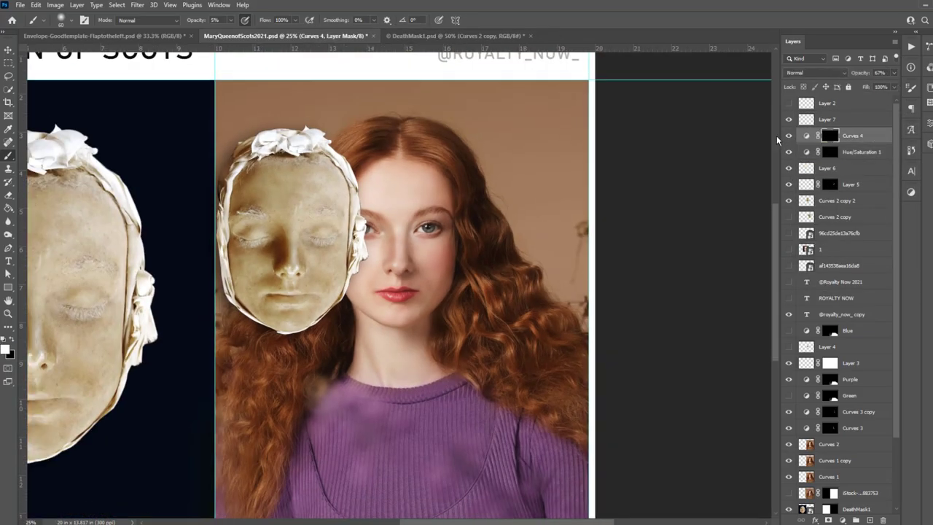
drag(894, 73, 875, 87)
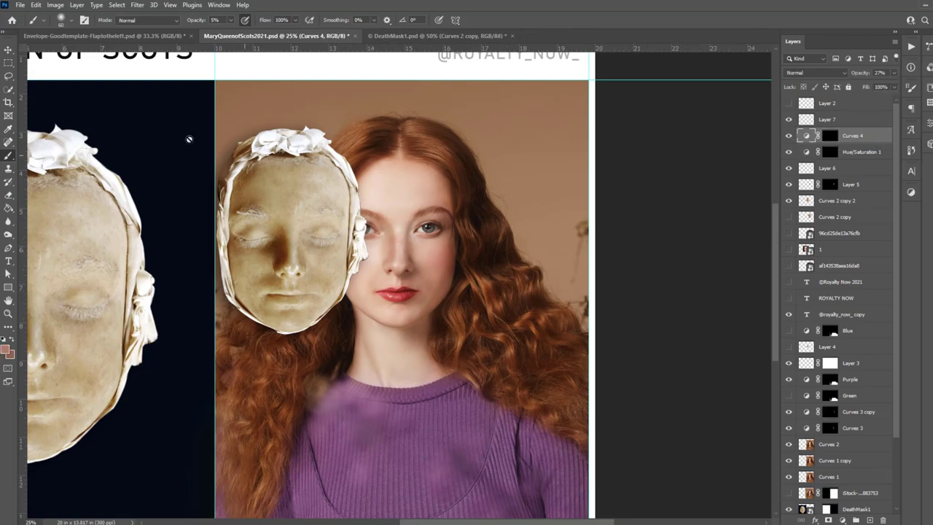
key(v)
click(683, 281)
key(ctrl+plus)
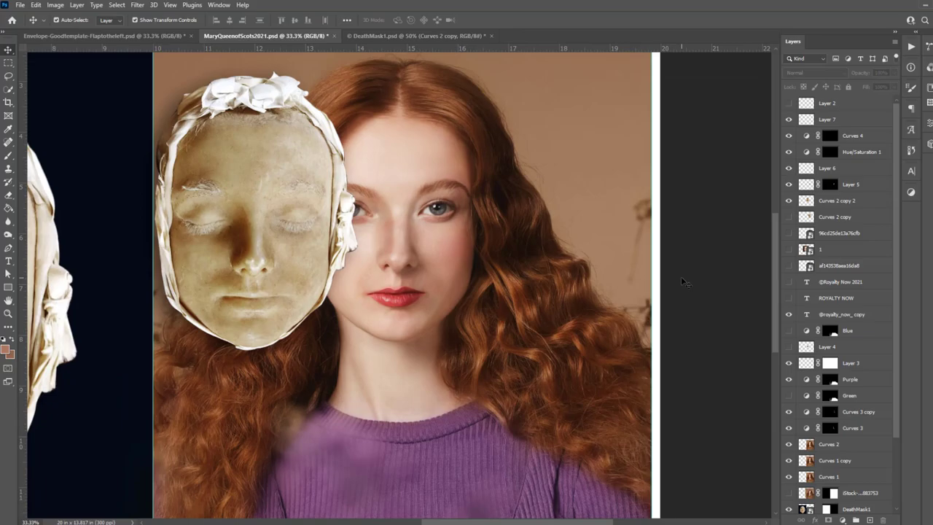
Move the generated face below Layer 2 and scale it at 46% opacity over the woman's face.
click(788, 266)
click(788, 266)
drag(828, 265, 827, 119)
key(ctrl+t)
alt+drag(609, 461, 568, 420)
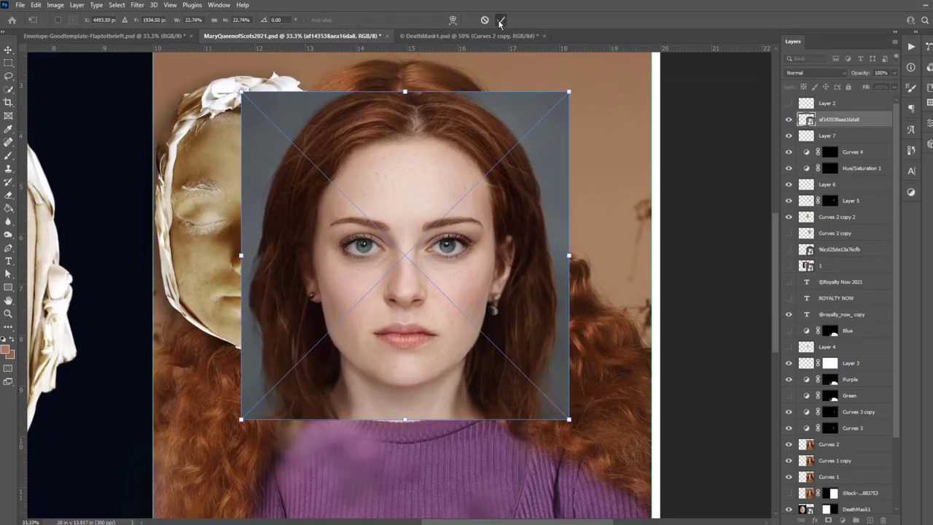
key(4)
key(6)
drag(480, 197, 469, 153)
drag(558, 375, 533, 363)
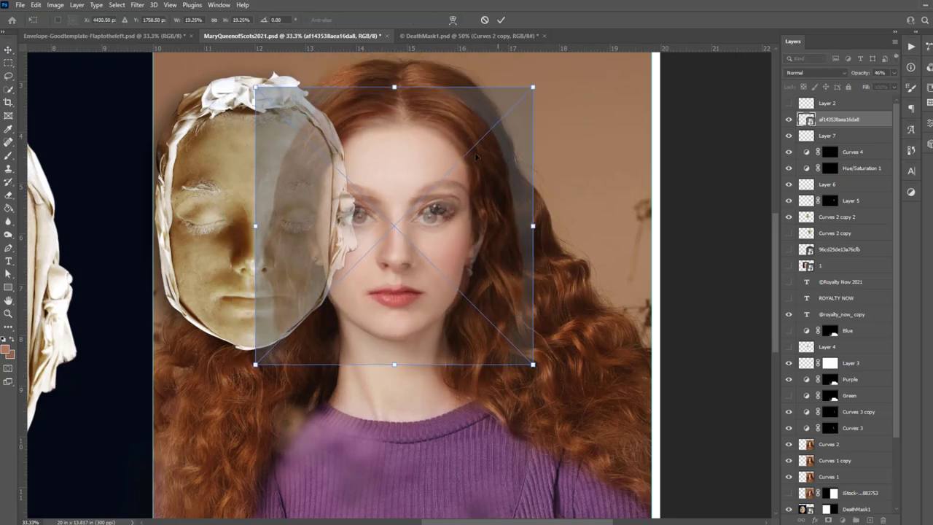
key(Return)
key(0)
Mask the face layer, duplicate it, invert the mask to black, and open its source JPEG.
click(841, 520)
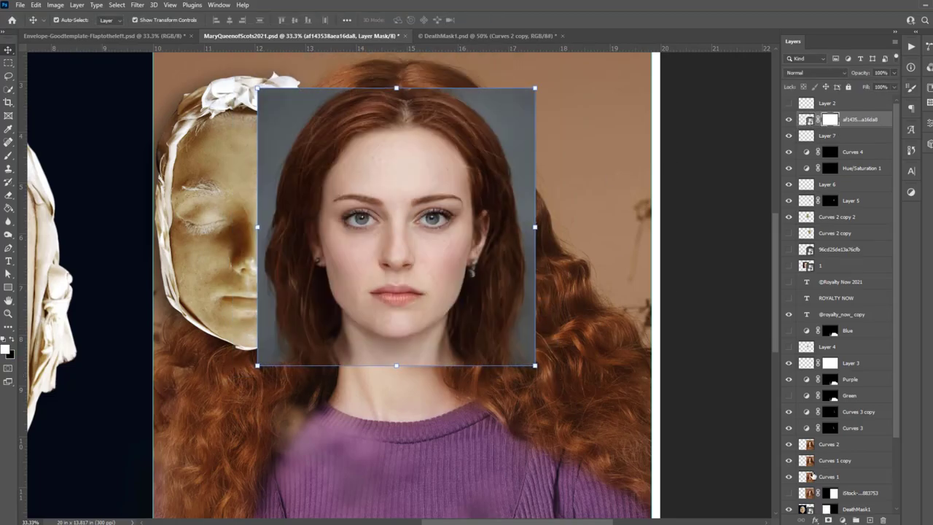
key(ctrl+plus)
key(ctrl+j)
key(ctrl+i)
key(b)
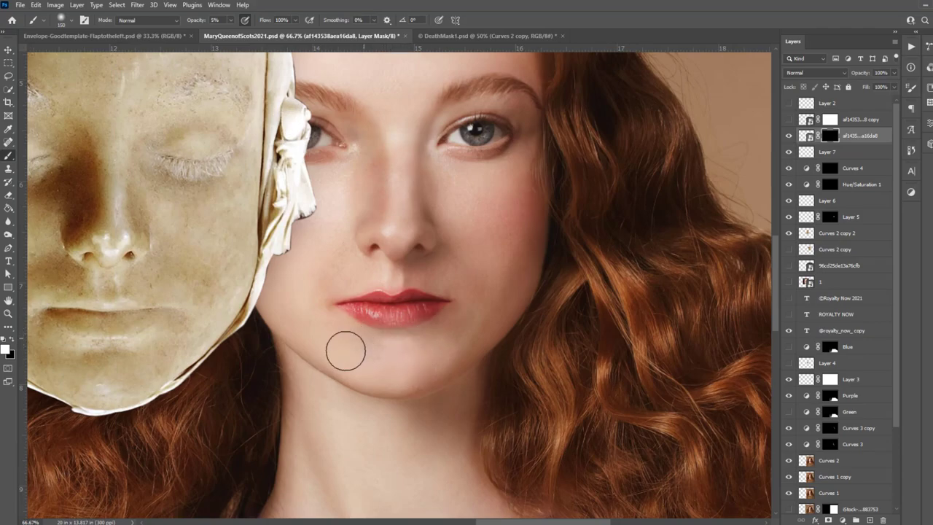
key(v)
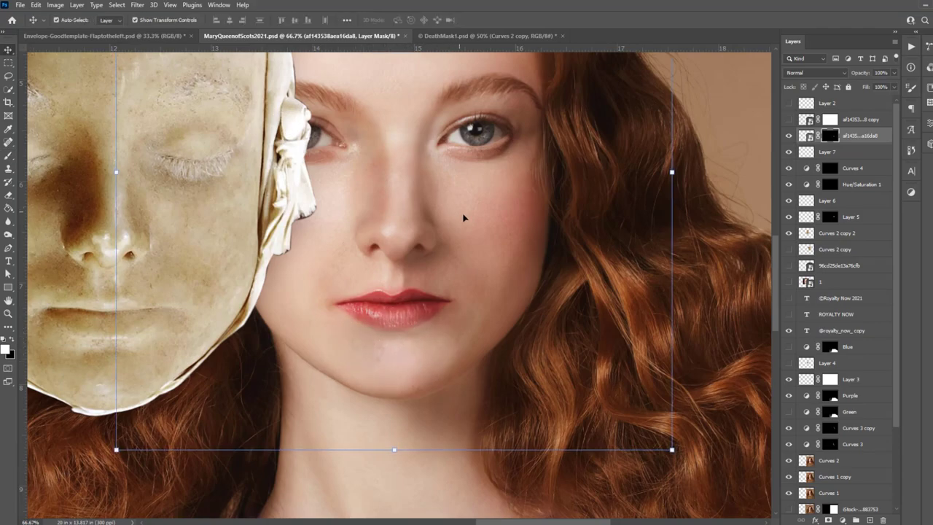
key(b)
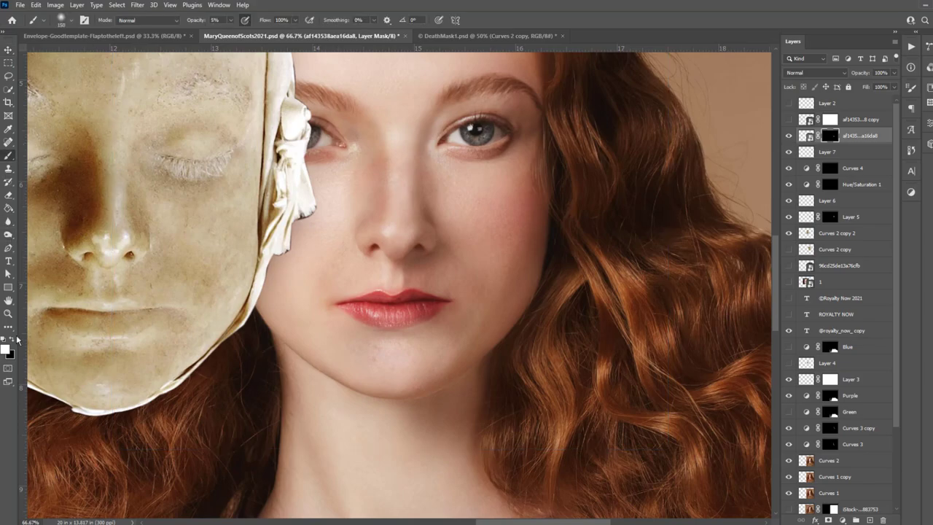
key(x)
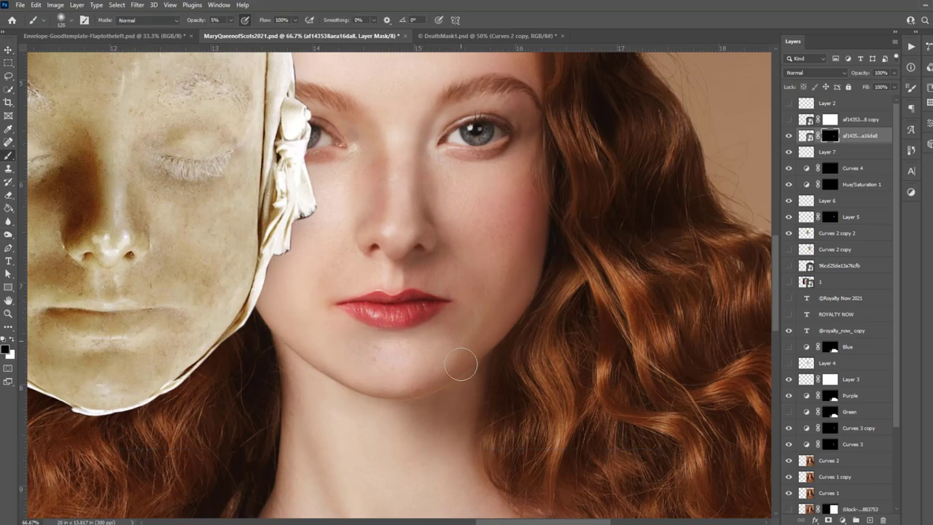
key(v)
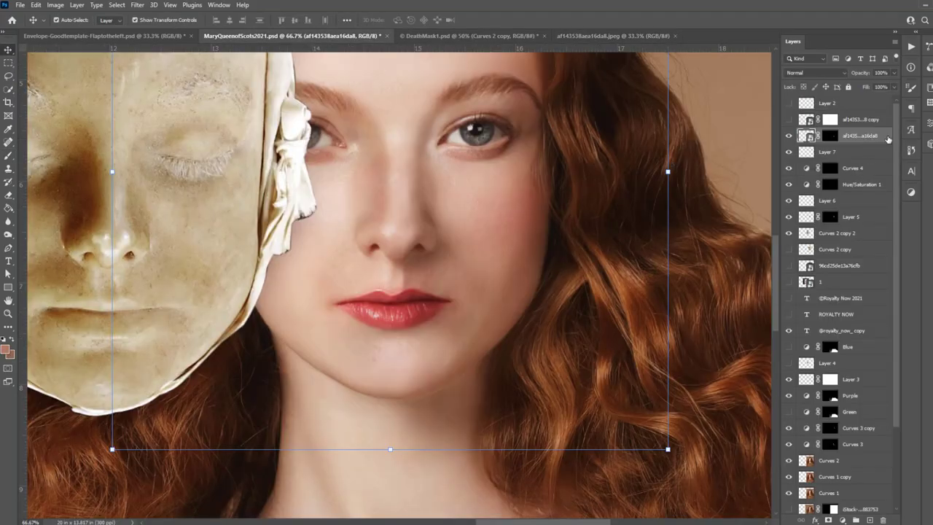
click(612, 36)
Apply Curves to the source JPEG, save it, and update the face layer in the layout.
key(ctrl+m)
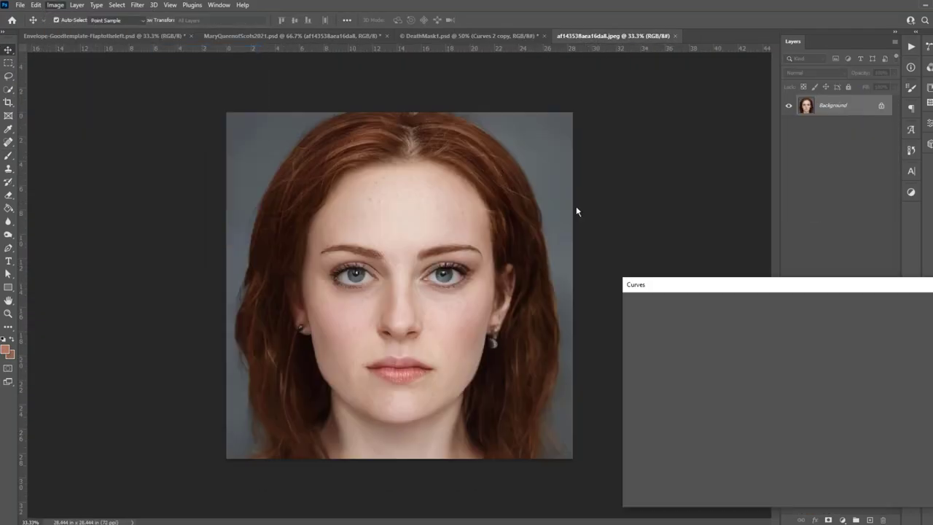
click(719, 342)
key(Return)
key(ctrl+s)
key(Return)
click(292, 35)
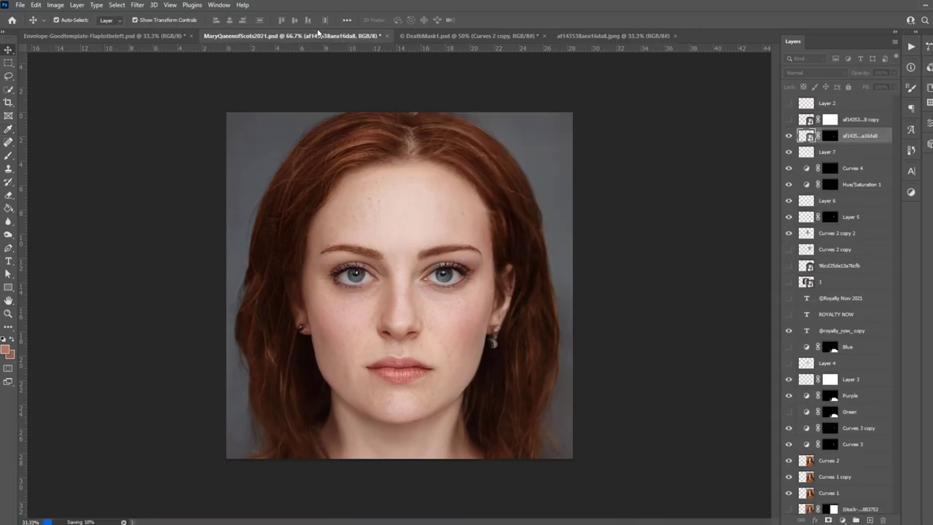
right_click(844, 138)
click(802, 397)
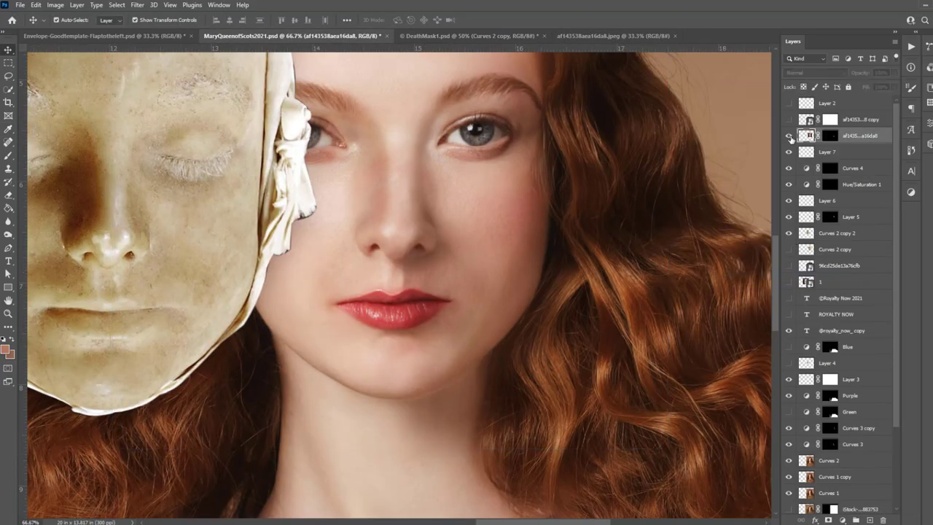
Try Curves on the face layer's Blue and Red channels, then dismiss it and re-show the face.
click(55, 5)
key(ctrl+m)
key(alt+5)
click(693, 322)
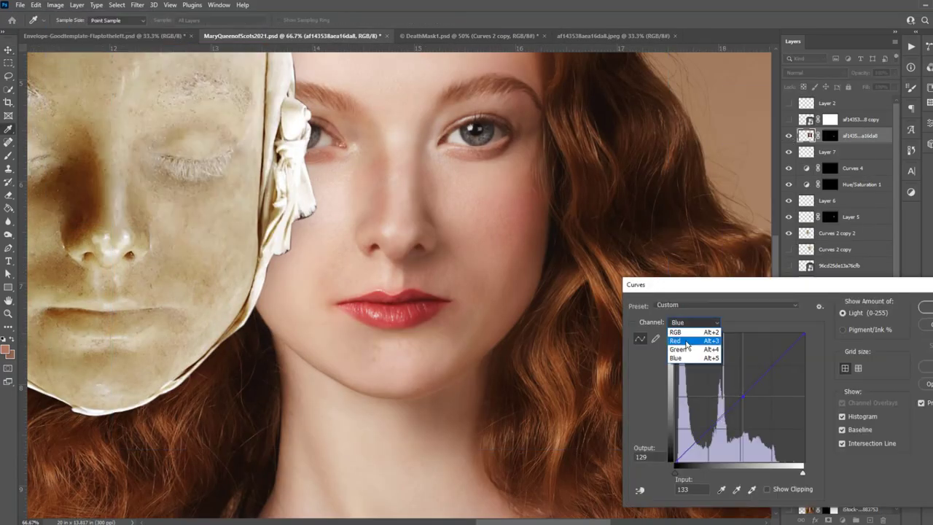
click(924, 307)
click(788, 136)
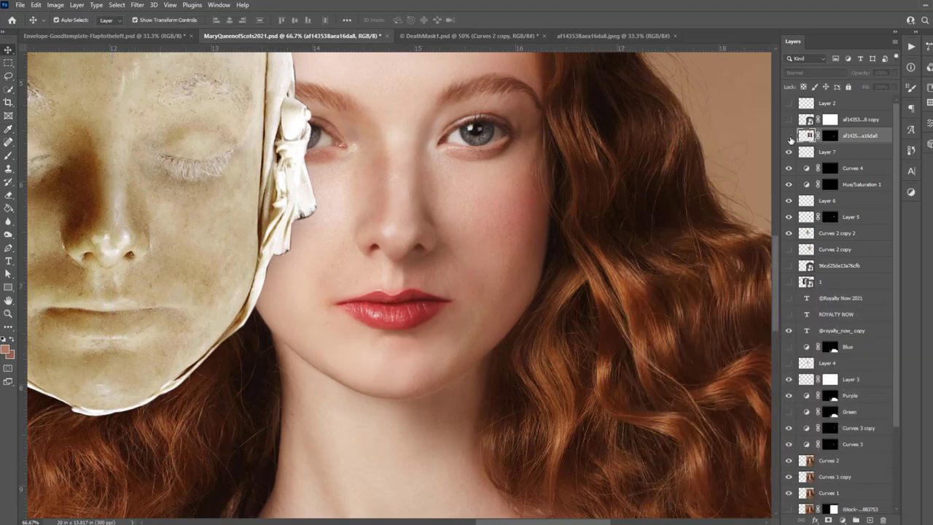
Add empty Layer 8 and a Curves 5 adjustment with an inverted black mask.
key(j)
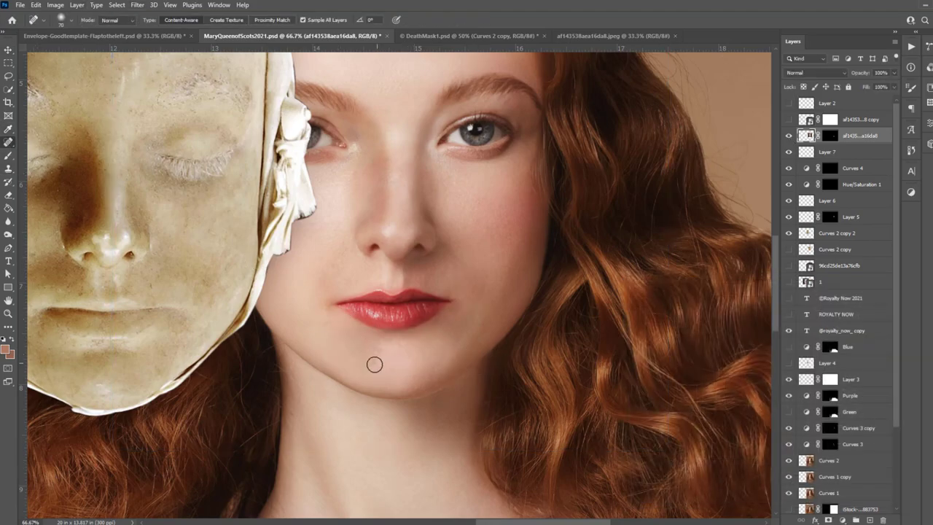
click(869, 519)
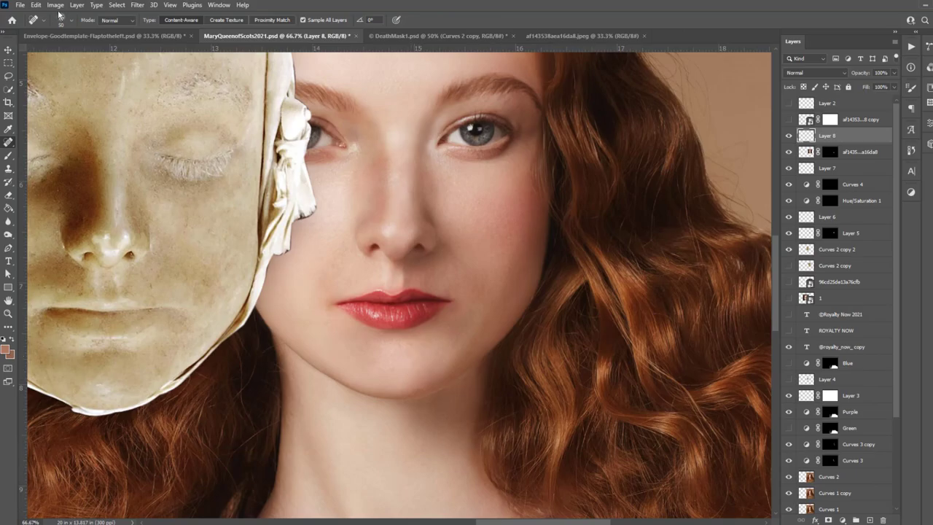
click(77, 5)
click(232, 156)
click(562, 156)
key(ctrl+i)
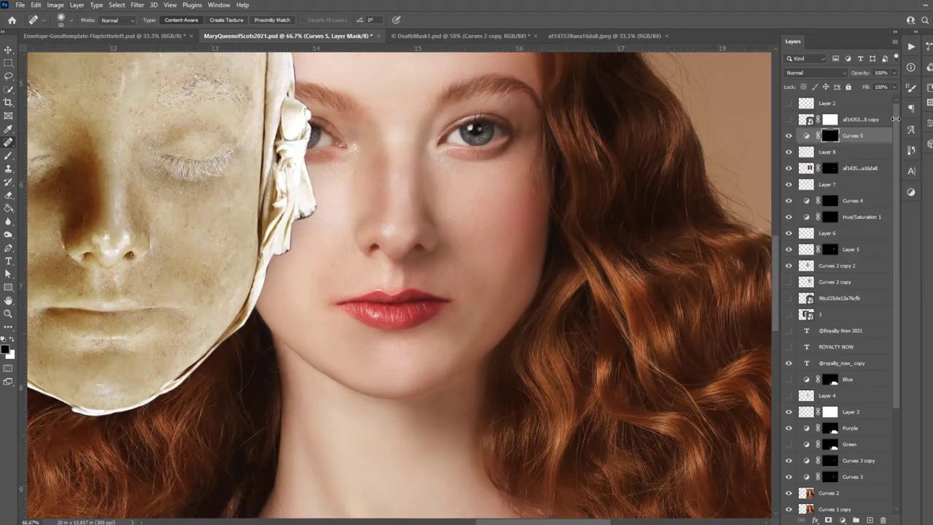
key(b)
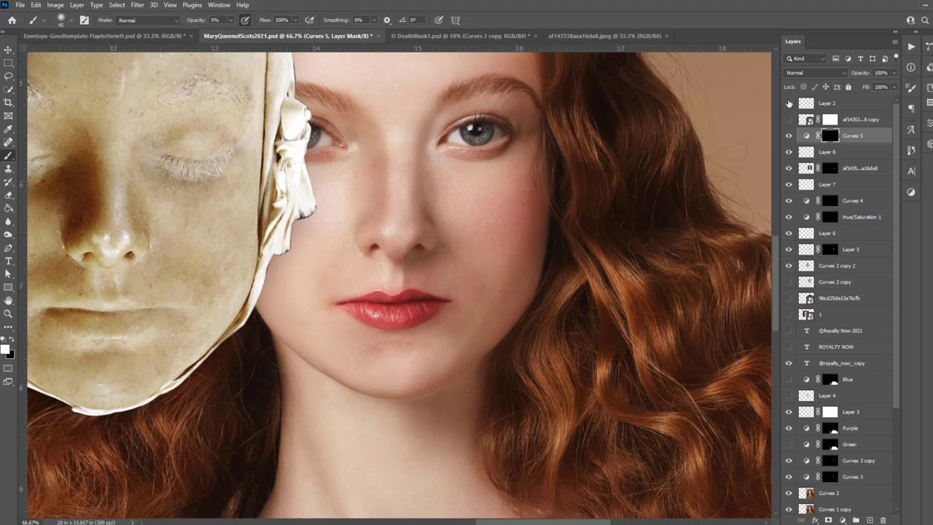
alt+click(371, 357)
Apply a Gaussian Blur to Layer 8.
key(alt+bracketleft)
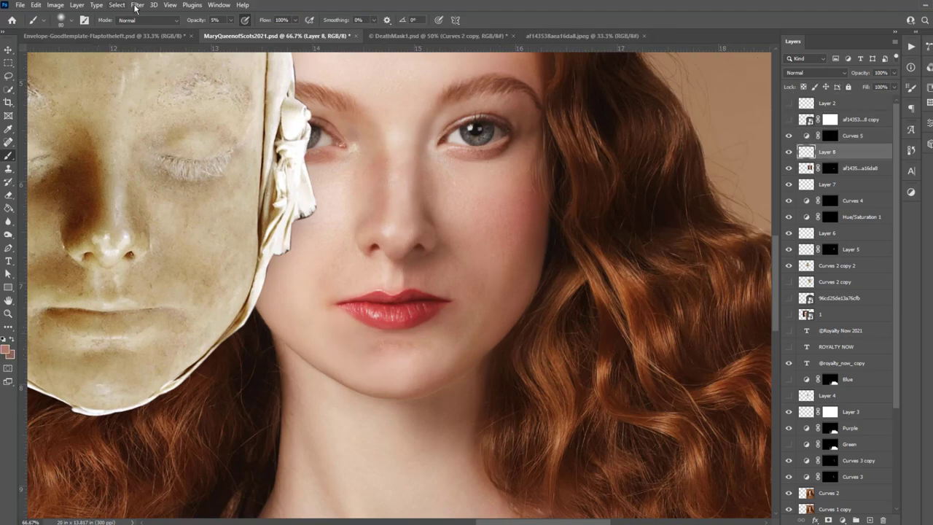
click(136, 7)
click(288, 171)
click(473, 157)
Set Curves 5 to 42% opacity and add a new empty Layer 9 above Layer 8.
double_click(803, 136)
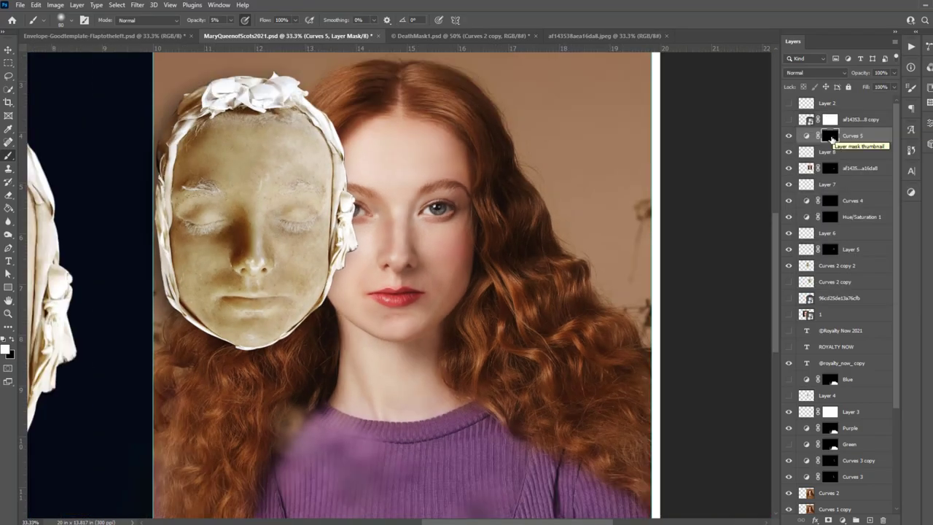
click(806, 136)
drag(894, 73, 866, 85)
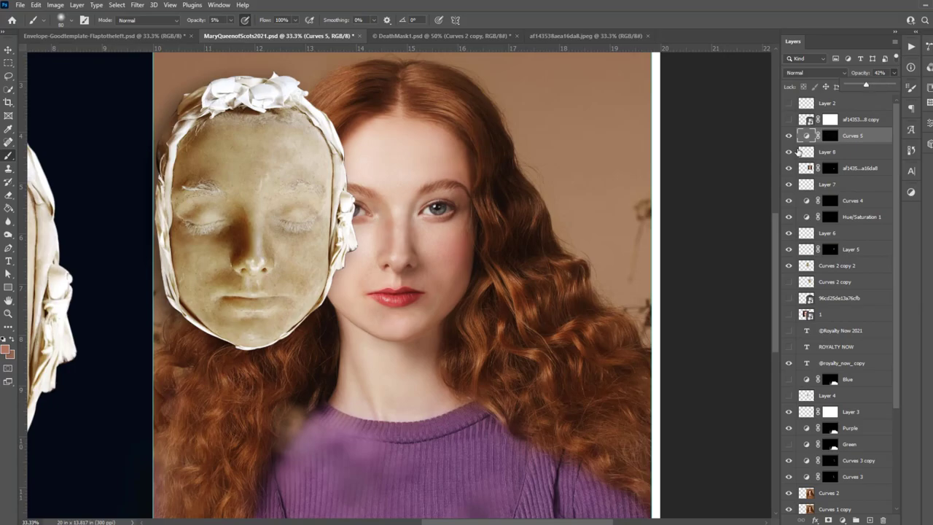
click(796, 152)
click(788, 136)
key(ctrl+shift+alt+n)
key(ctrl+plus)
Paint skin tone on Layer 9, smooth it with a 42.9 px Gaussian Blur, and add Layer 10.
key(i)
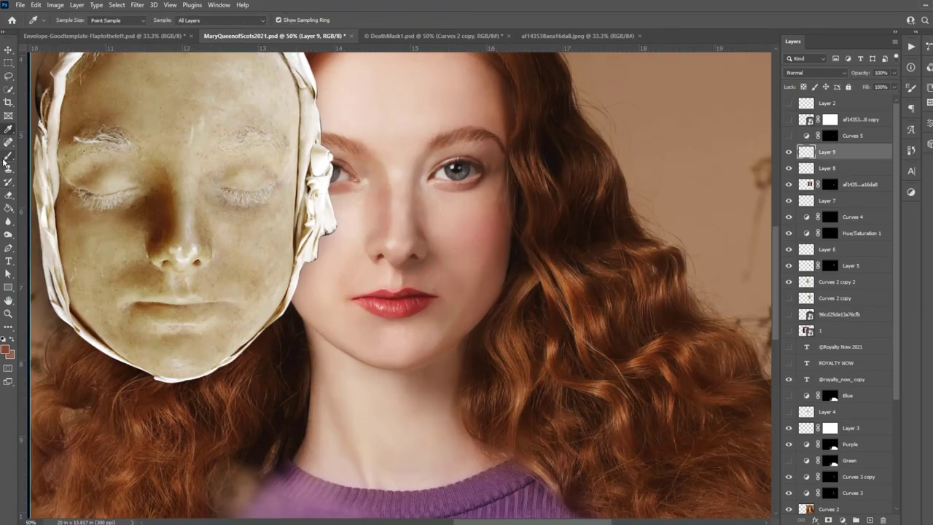
click(8, 157)
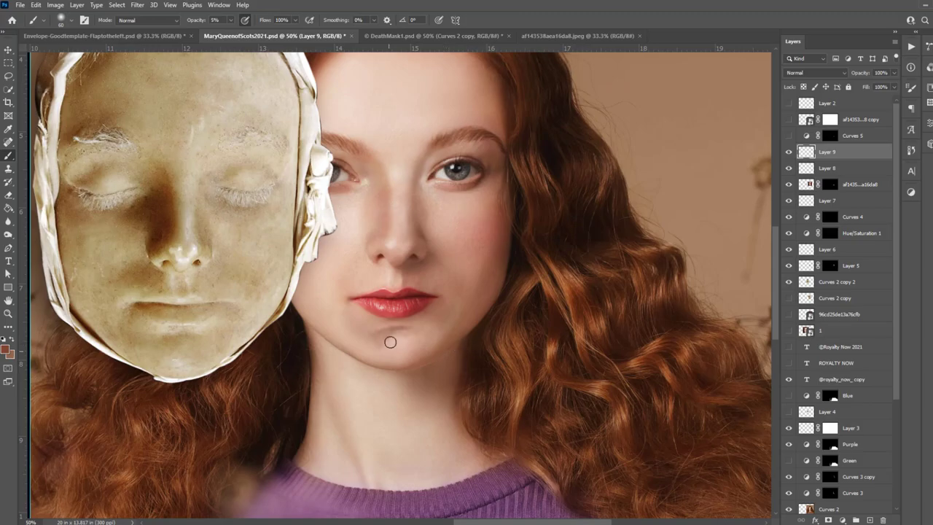
click(137, 5)
mouse_move(144, 134)
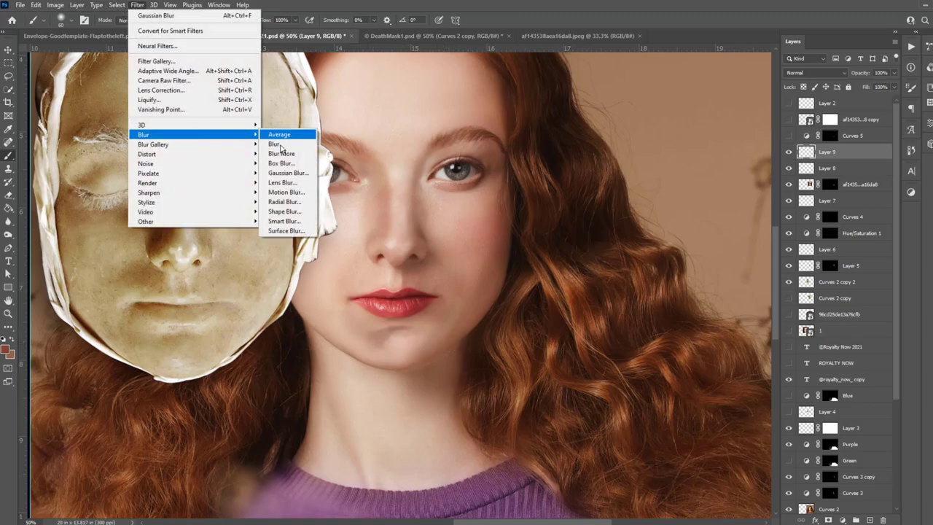
click(291, 172)
drag(397, 298, 392, 298)
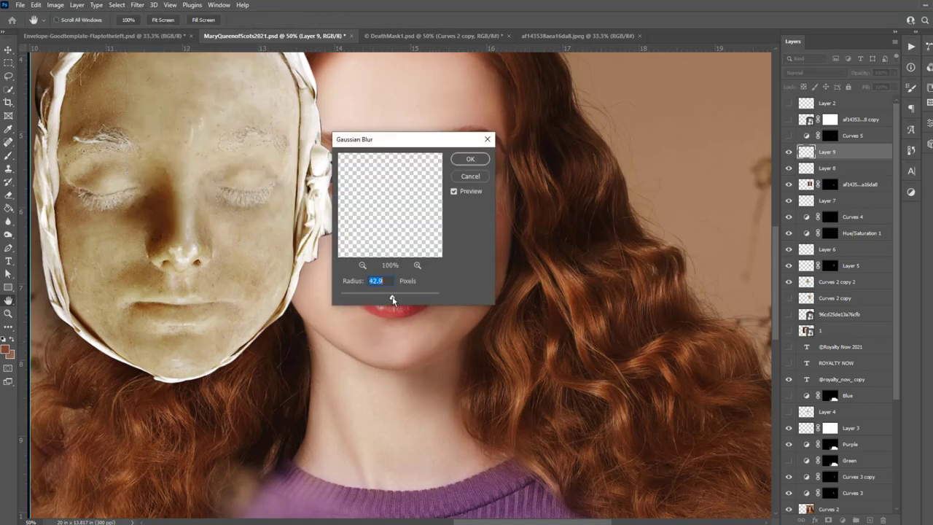
click(470, 159)
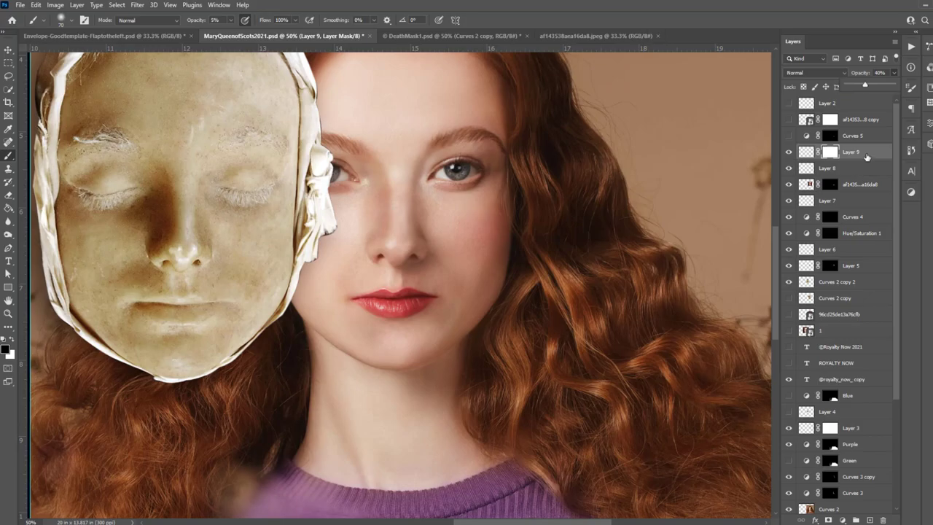
key(ctrl+shift+alt+n)
drag(457, 208, 472, 287)
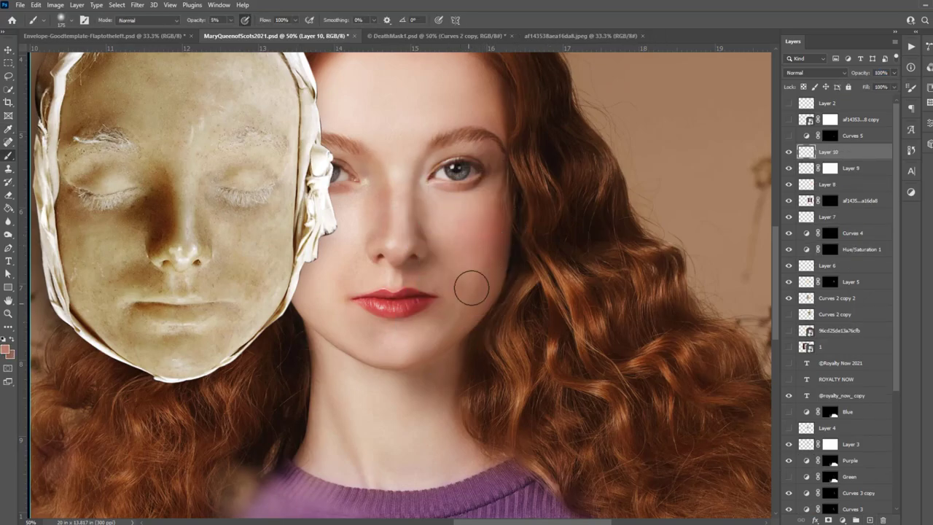
Enlarge the brush and set Curves 3's opacity to 60%.
key(bracketright)
key(bracketright)
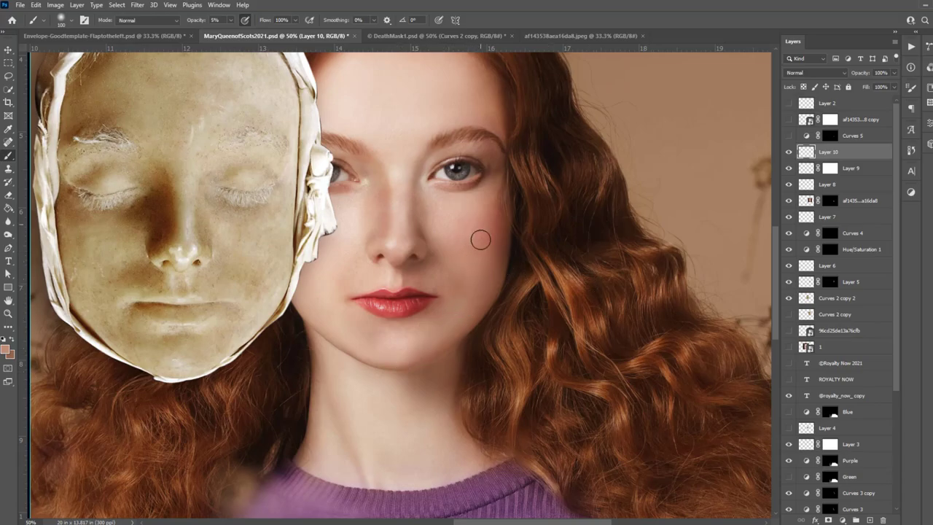
key(bracketright)
key(bracketright)
key(bracketright)
key(bracketright)
key(ctrl+minus)
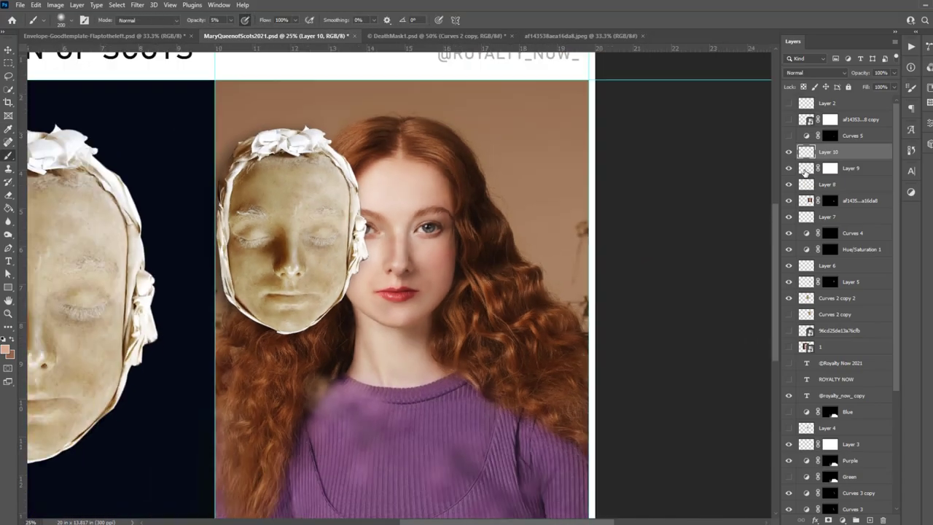
key(v)
click(830, 509)
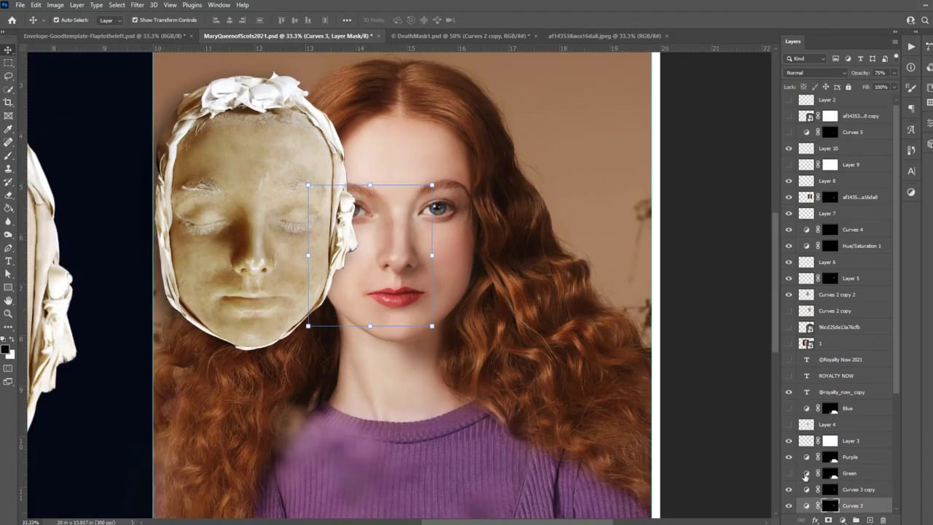
drag(894, 73, 876, 92)
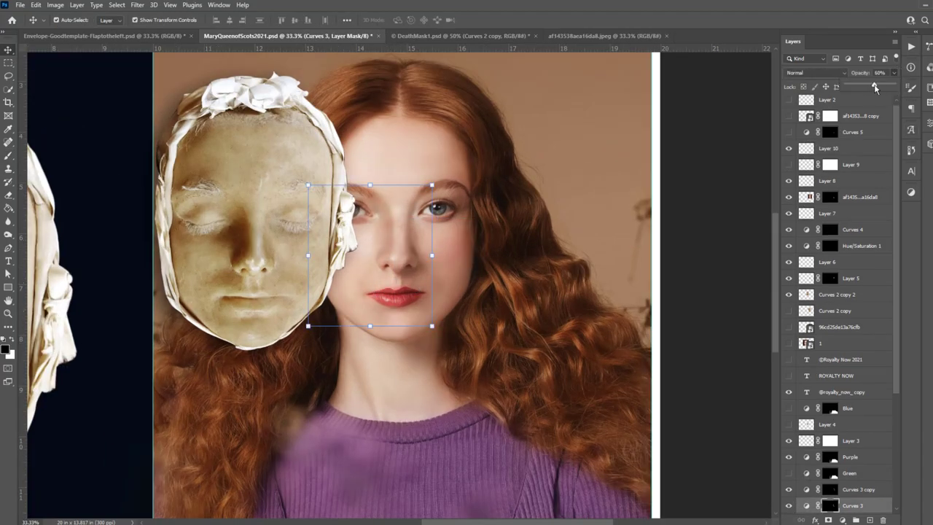
key(b)
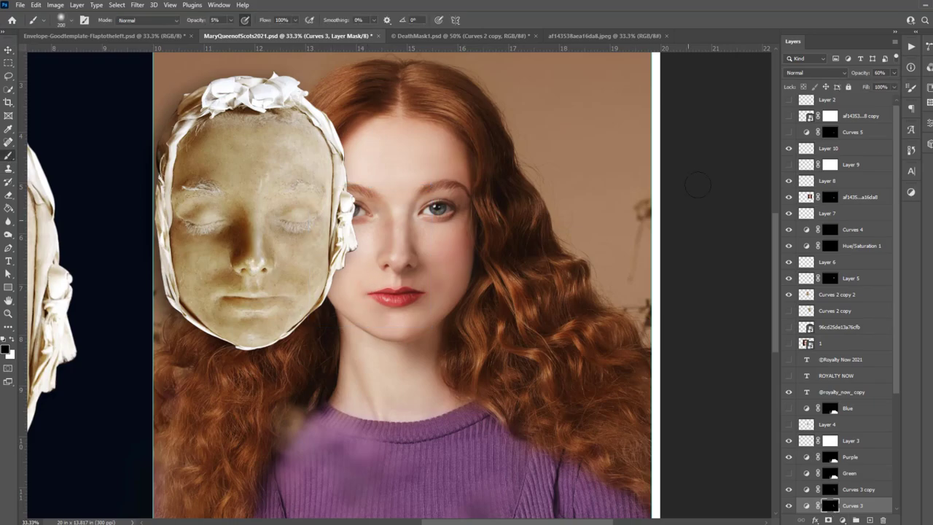
Move the smaller death mask left beside the portrait and save the layout.
key(v)
drag(339, 197, 284, 204)
key(ctrl+s)
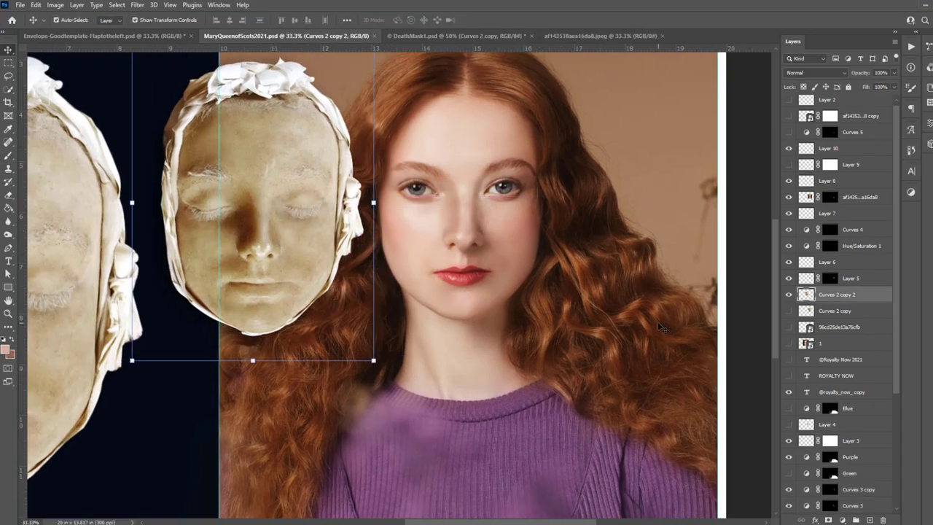
drag(896, 286, 896, 369)
Liquify the Curves 2 portrait, resizing the Forward Warp brush between 80 and 300 for jaw, eyes and brows.
click(845, 401)
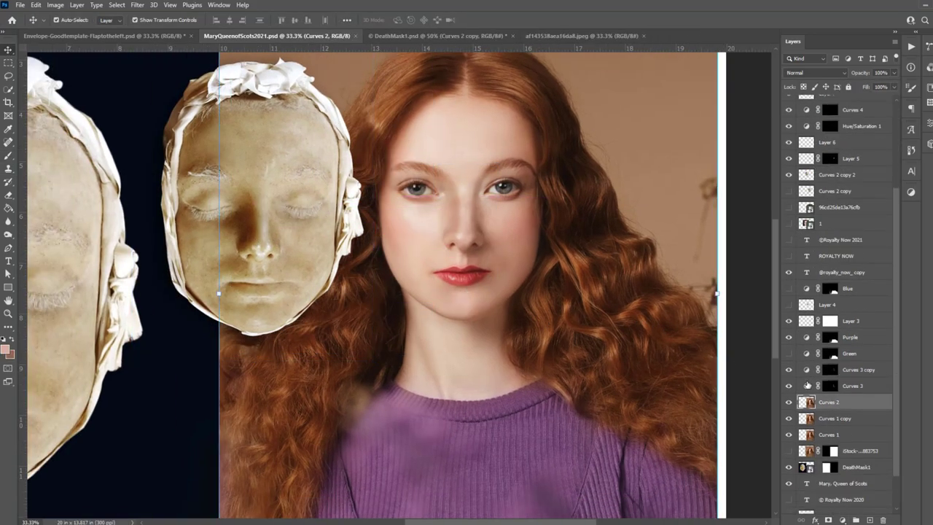
key(ctrl+shift+x)
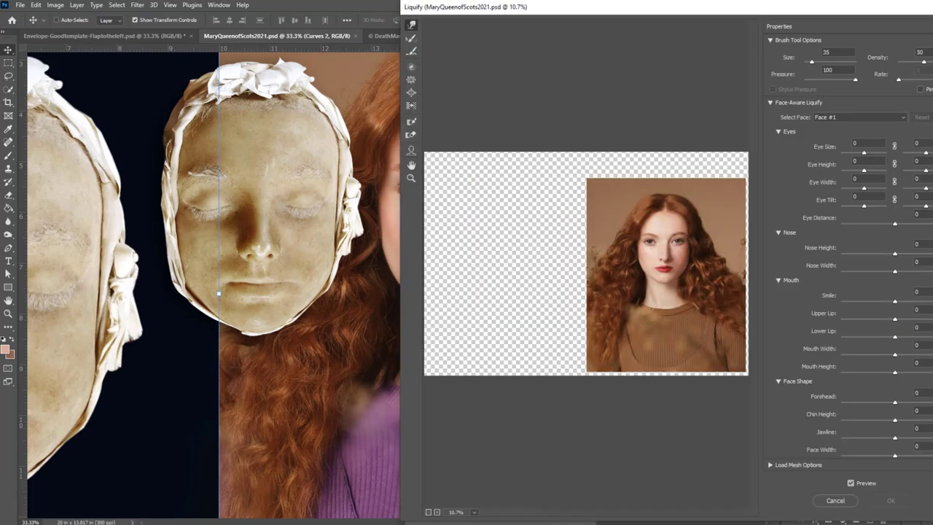
key(bracketright)
key(bracketright)
key(bracketright)
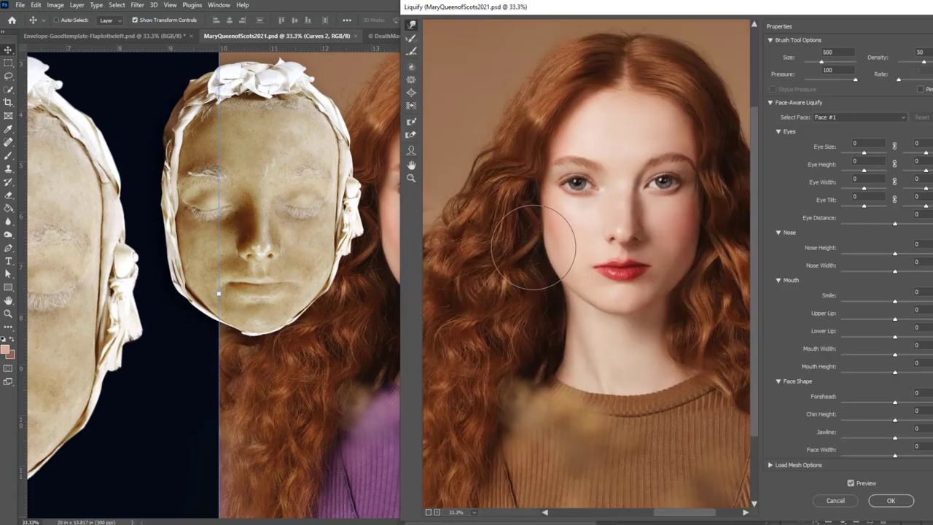
scroll(641, 292, up, 2)
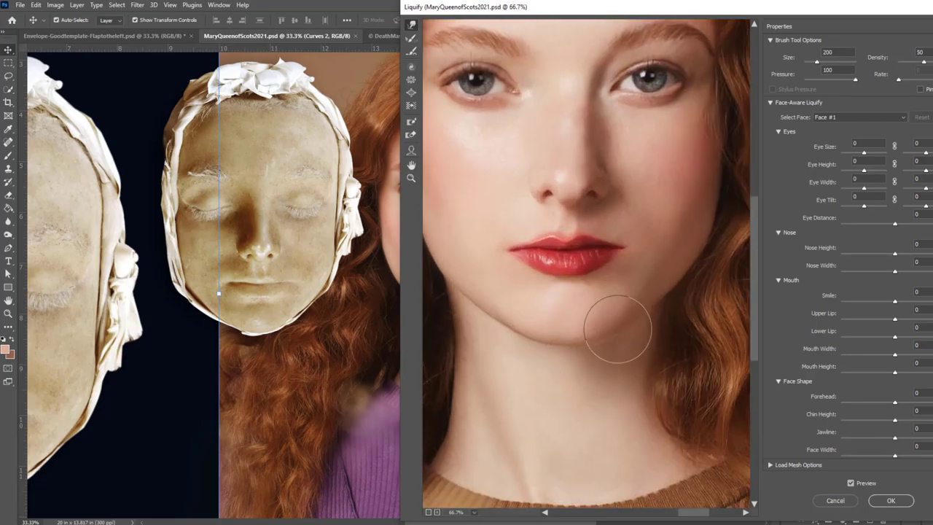
scroll(646, 240, up, 4)
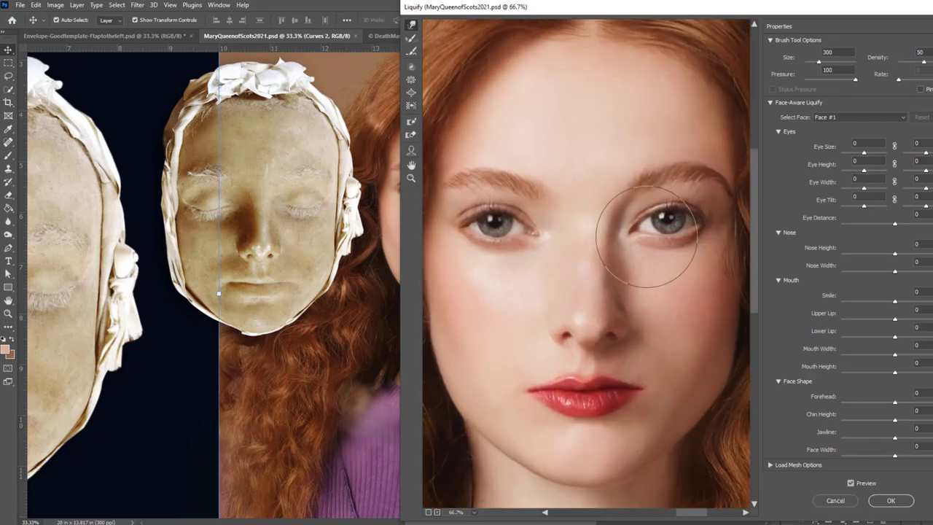
key(bracketleft)
key(bracketleft)
key(bracketleft)
key(bracketleft)
key(bracketleft)
key(bracketleft)
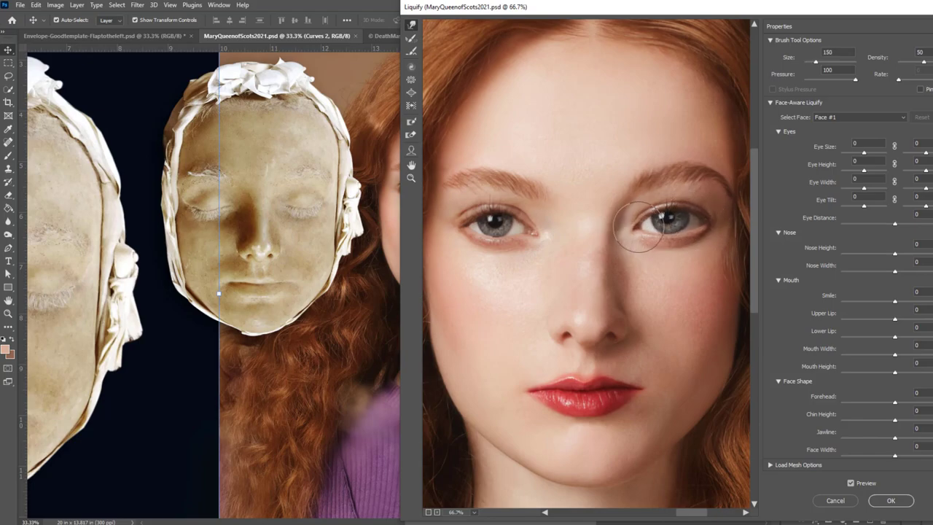
key(bracketright)
key(bracketright)
key(bracketright)
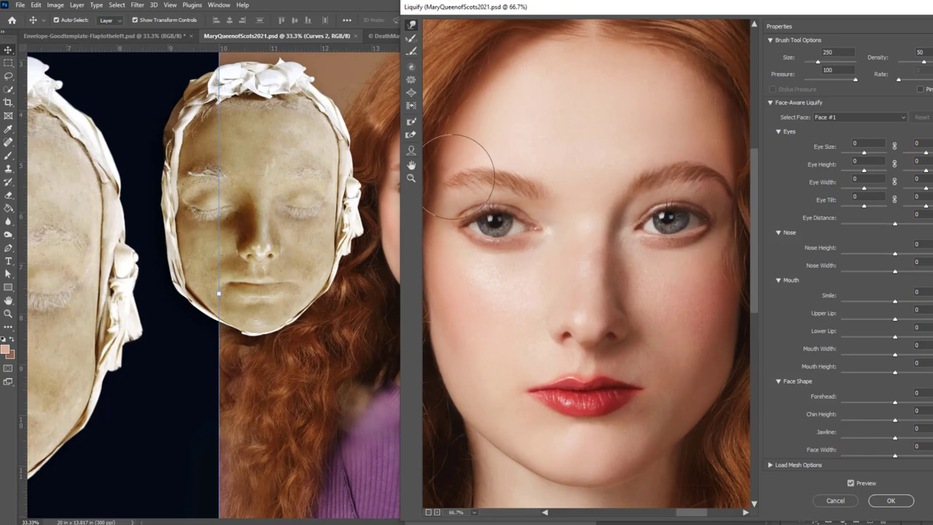
key(bracketright)
key(bracketright)
key(bracketright)
key(bracketleft)
key(bracketleft)
key(bracketleft)
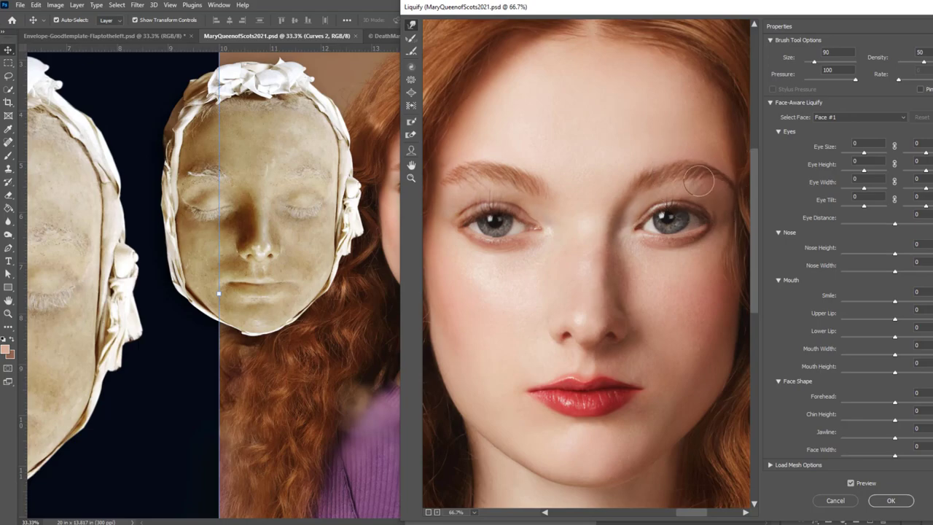
key(bracketright)
key(bracketright)
key(bracketright)
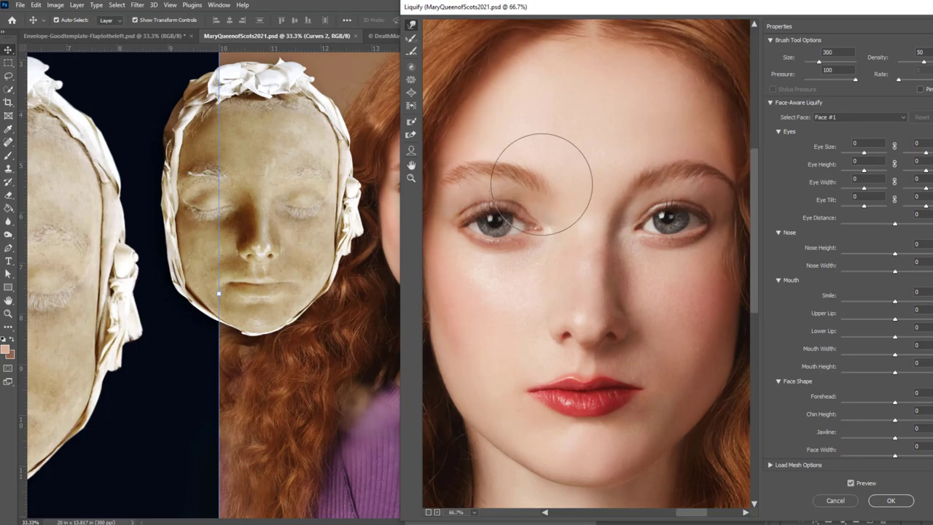
key(bracketleft)
key(bracketleft)
key(bracketleft)
Apply the liquify warp to the portrait and zoom back in on it.
key(Return)
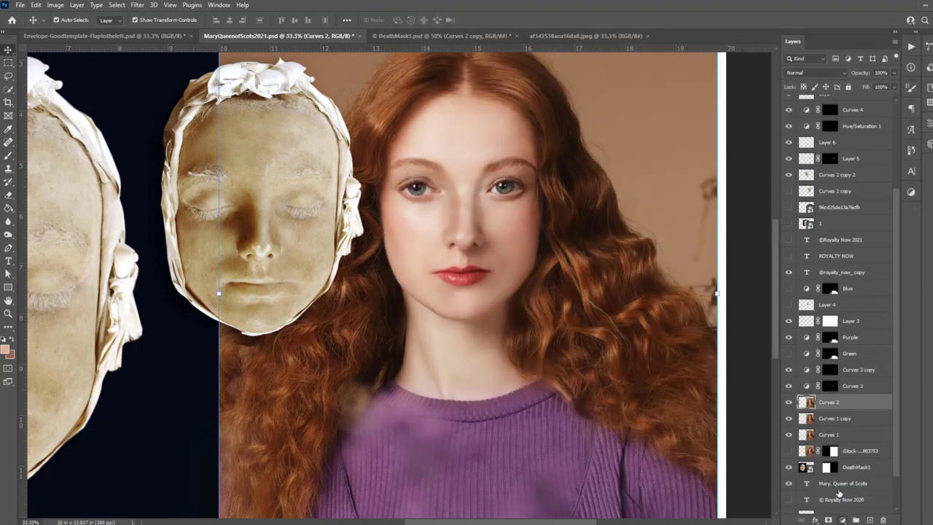
key(ctrl+0)
key(ctrl+plus)
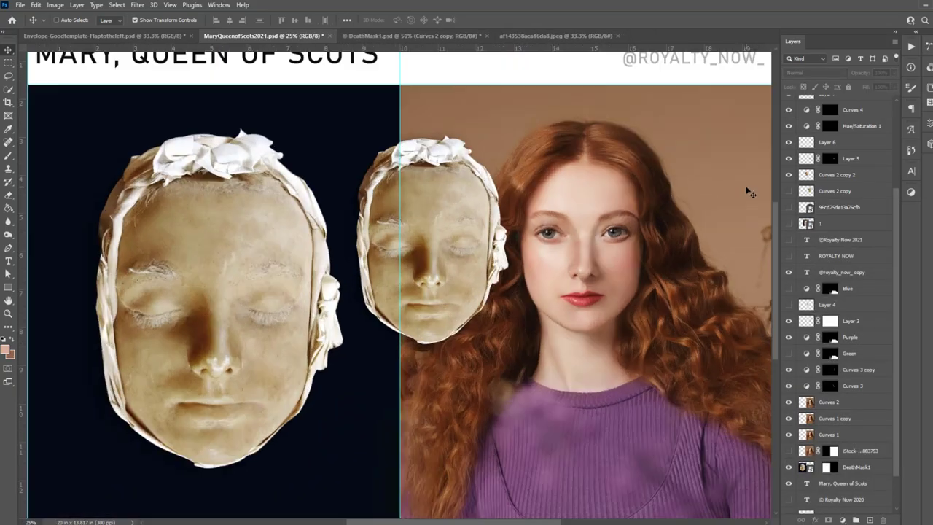
key(ctrl+plus)
scroll(616, 364, up, 1)
scroll(828, 167, up, 5)
Resize the grey under-eye marks on Layer 2 over the face, then hide Layer 2.
click(787, 119)
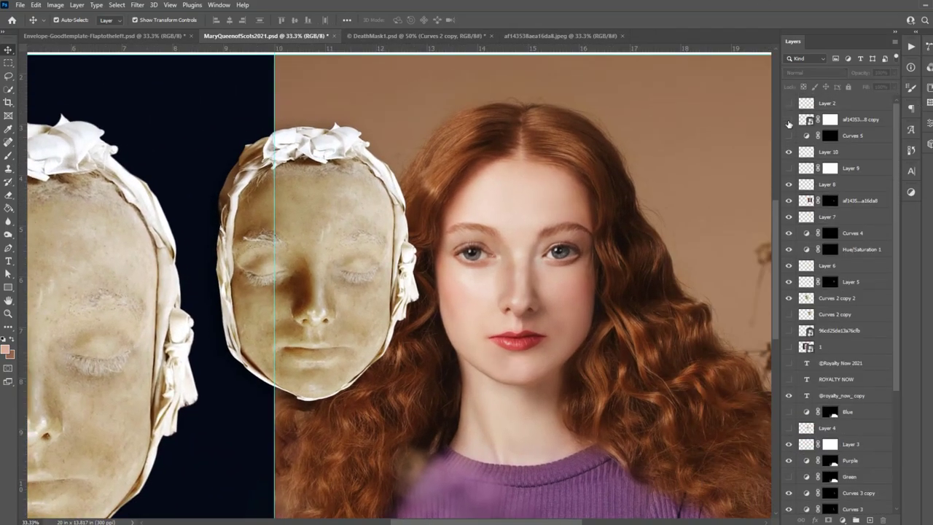
click(459, 261)
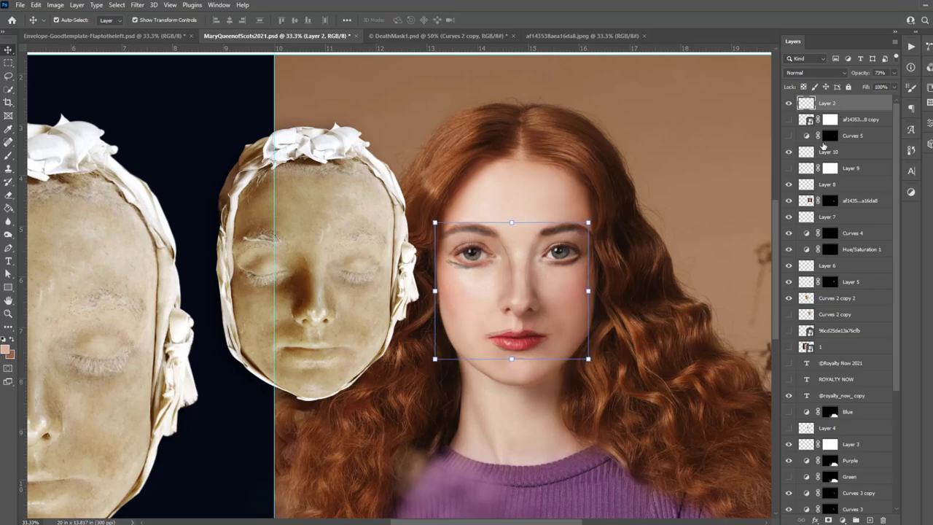
drag(435, 223, 434, 220)
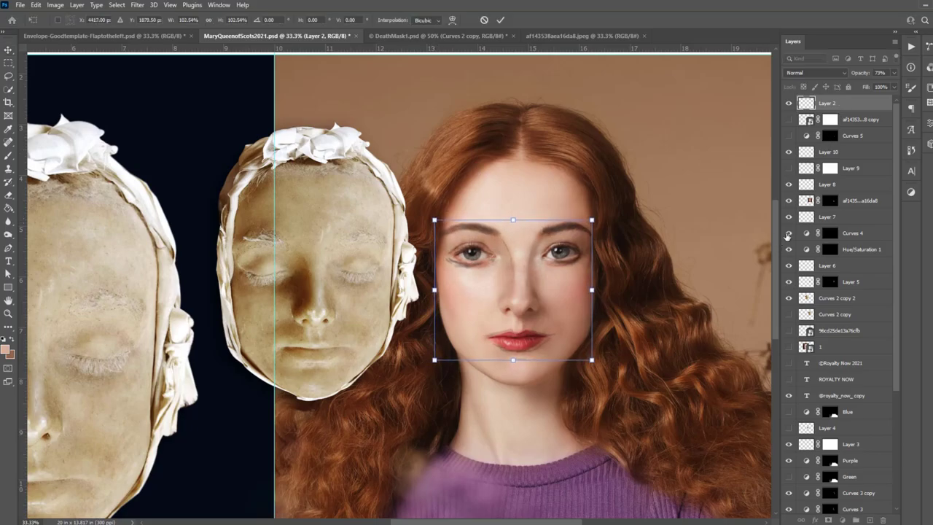
click(788, 105)
Merge Curves 4, Hue/Saturation 1 and Layer 6 into one layer and duplicate it.
click(830, 234)
shift+click(830, 250)
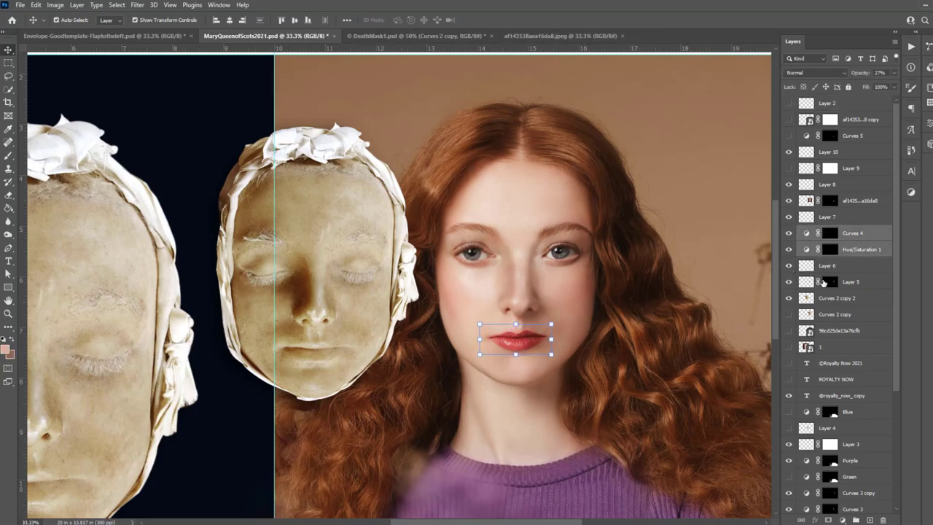
shift+click(827, 265)
key(ctrl+e)
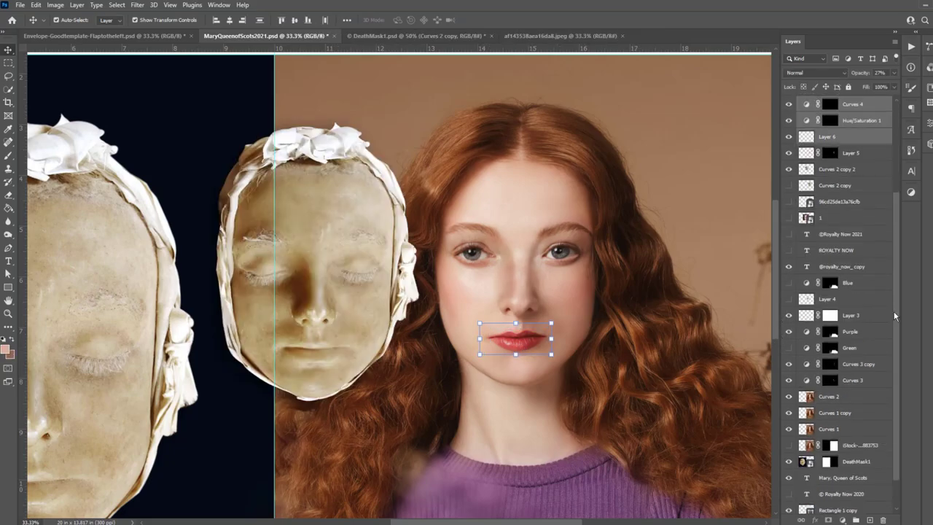
key(ctrl+j)
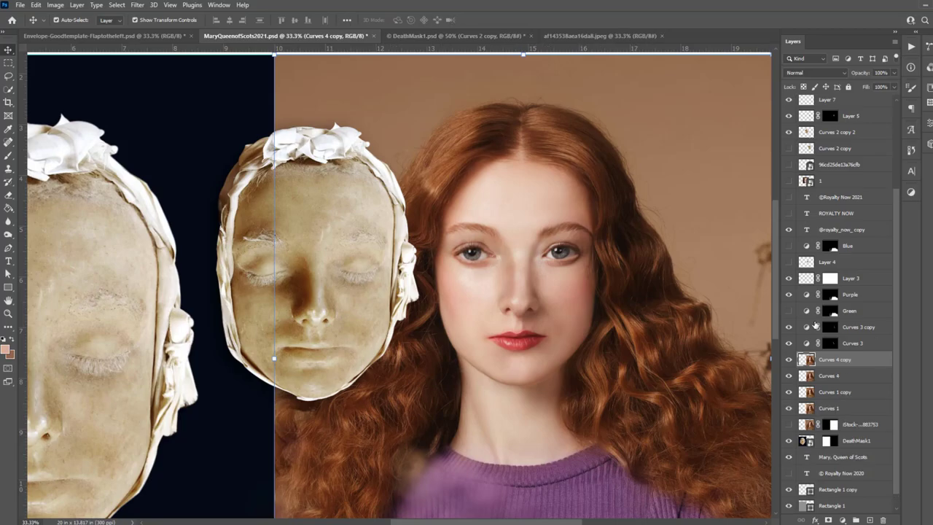
Set Liquify Mouth Width to 67, touch up the lips with the brush, and apply.
key(shift+ctrl+x)
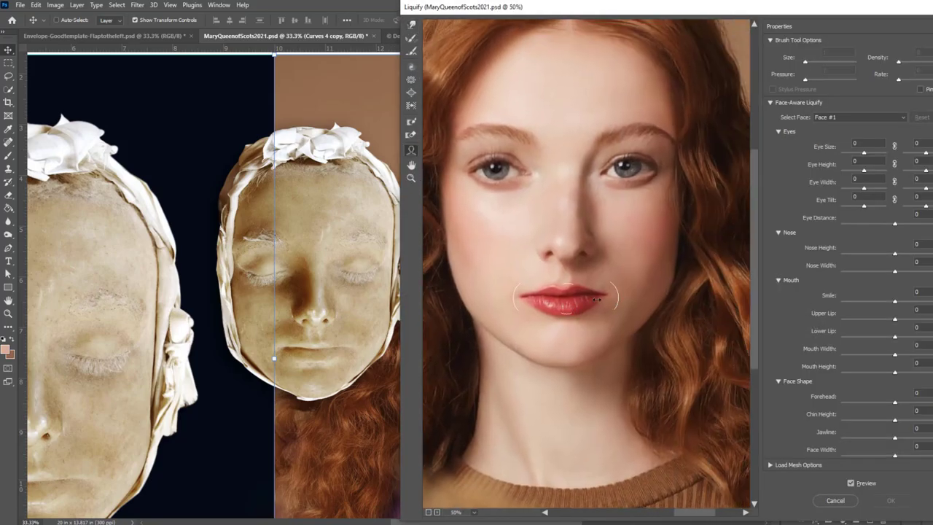
drag(612, 297, 635, 299)
key(ctrl+plus)
key(bracketleft)
key(bracketleft)
key(bracketleft)
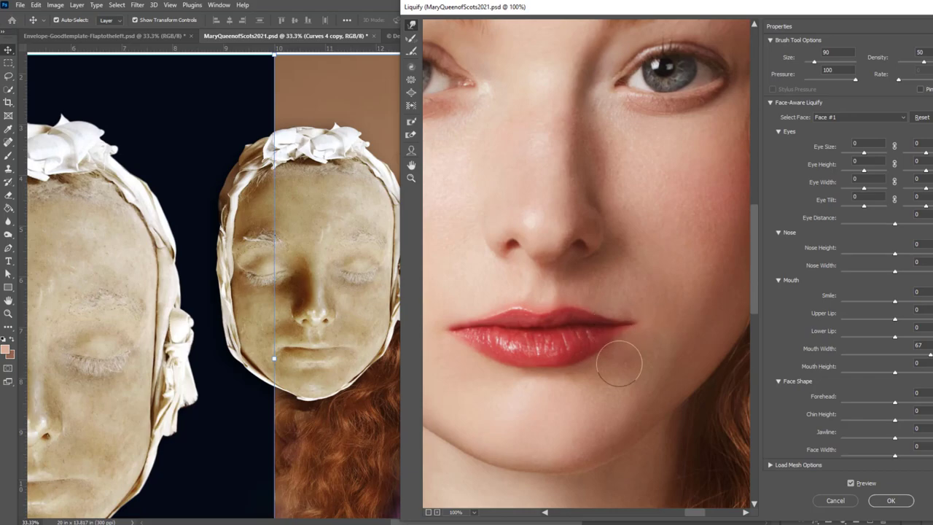
key(bracketright)
key(bracketright)
key(bracketright)
drag(450, 331, 503, 323)
key(bracketleft)
key(bracketleft)
key(bracketleft)
key(bracketleft)
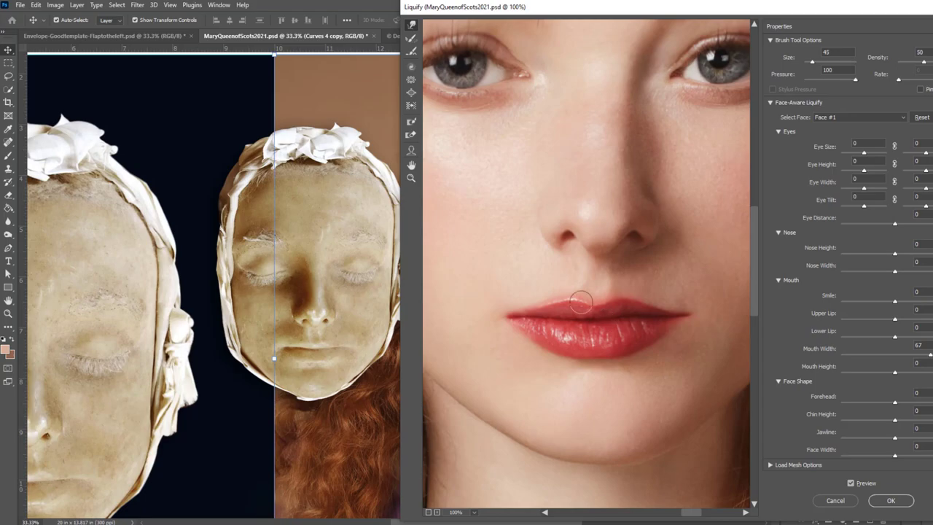
key(bracketright)
key(bracketright)
key(bracketright)
click(890, 500)
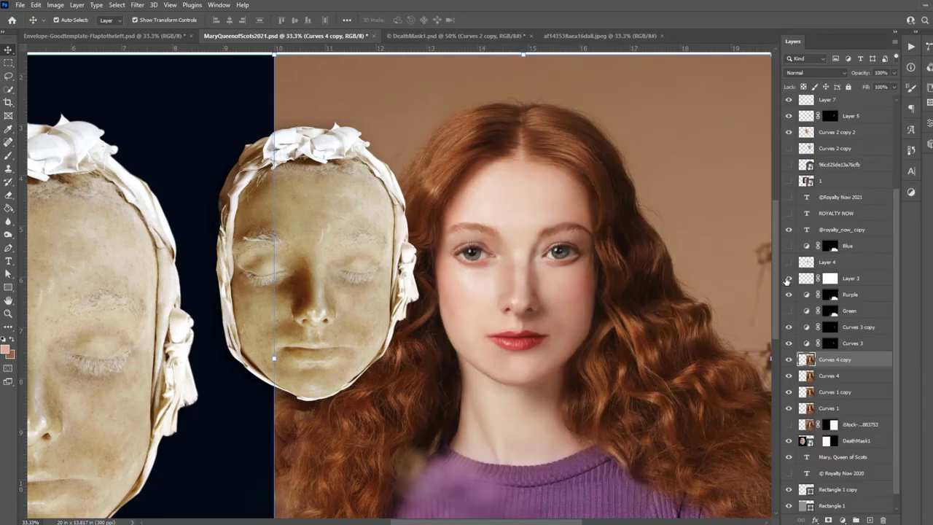
Merge Layer 3 with Curves 4 copy into Layer 5.
ctrl+click(814, 277)
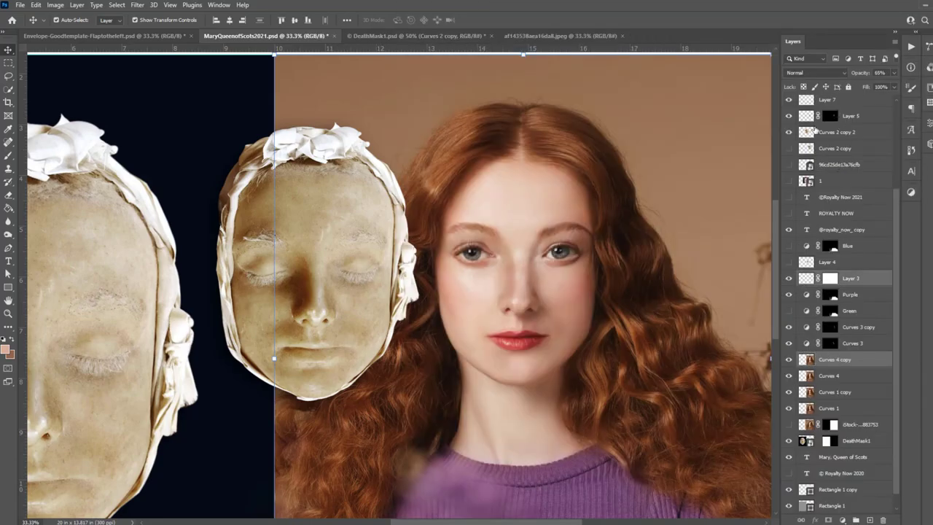
right_click(828, 102)
click(830, 396)
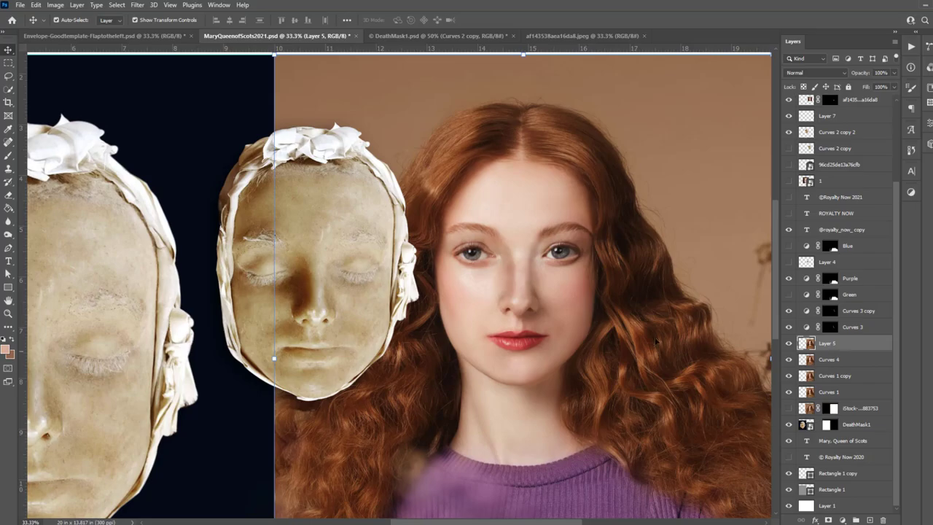
drag(655, 341, 487, 302)
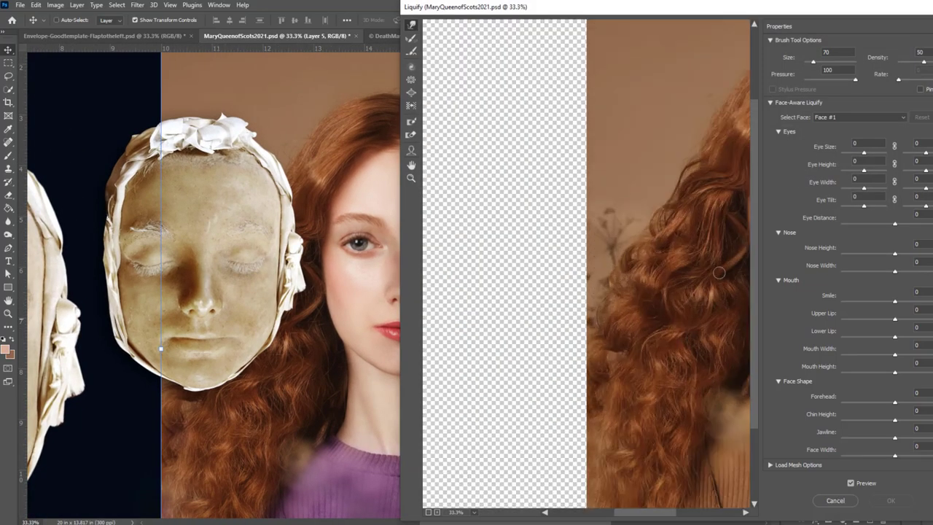
Reopen Liquify on Layer 5, zooming the preview to 66.7% and enlarging the brush.
key(ctrl+plus)
key(ctrl+plus)
key(ctrl+plus)
key(ctrl+minus)
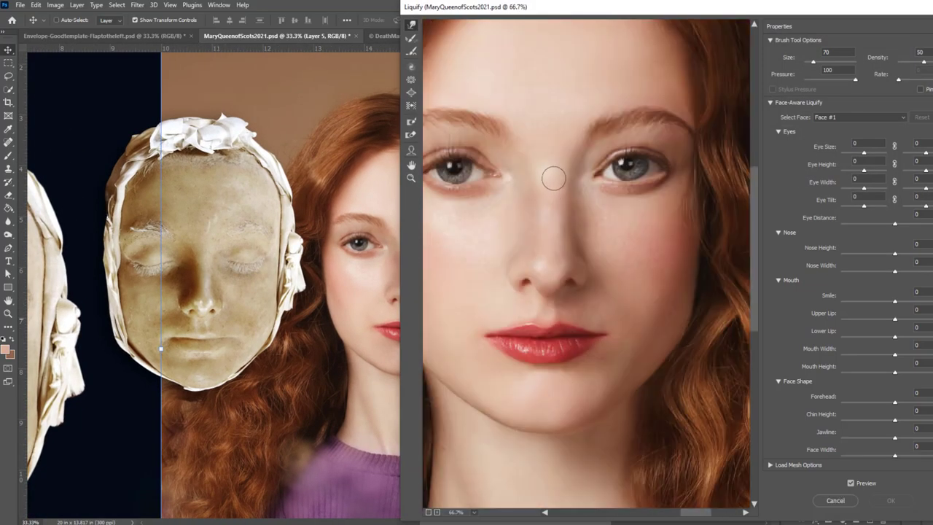
key(bracketright)
key(bracketright)
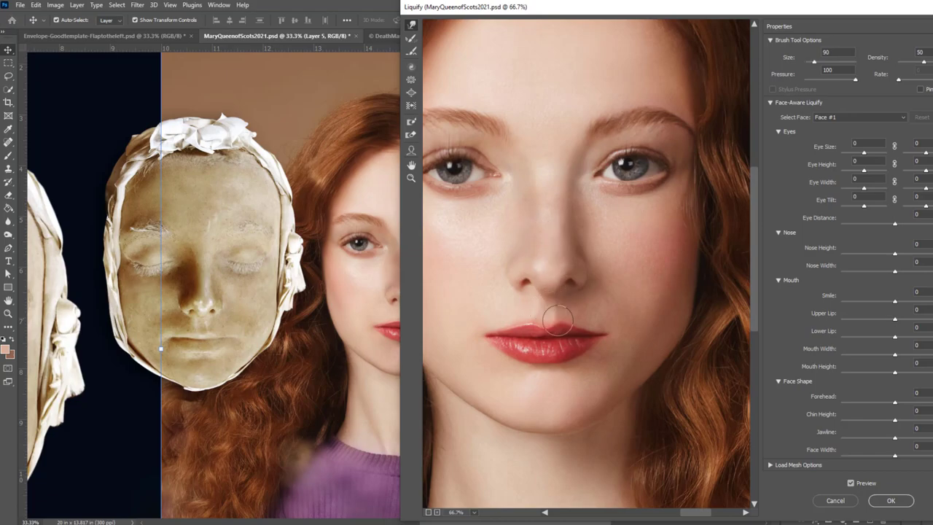
key(bracketright)
key(bracketright)
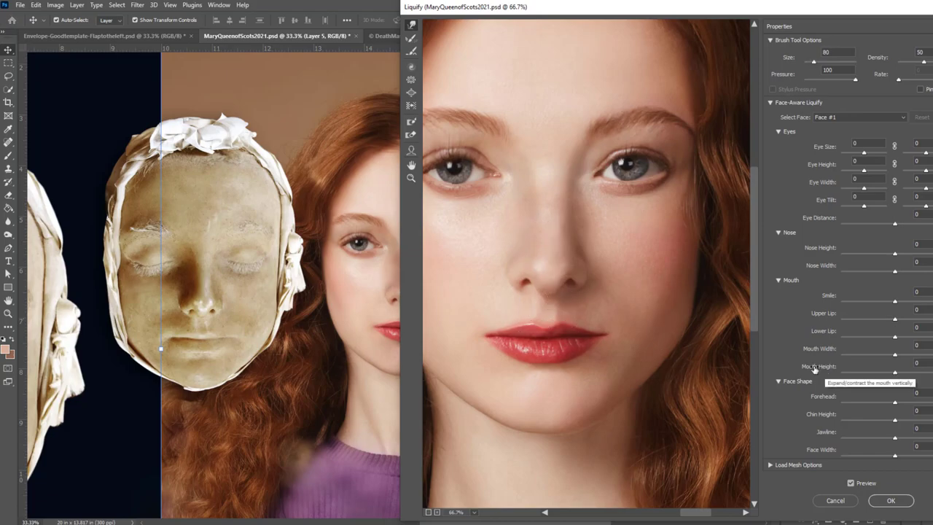
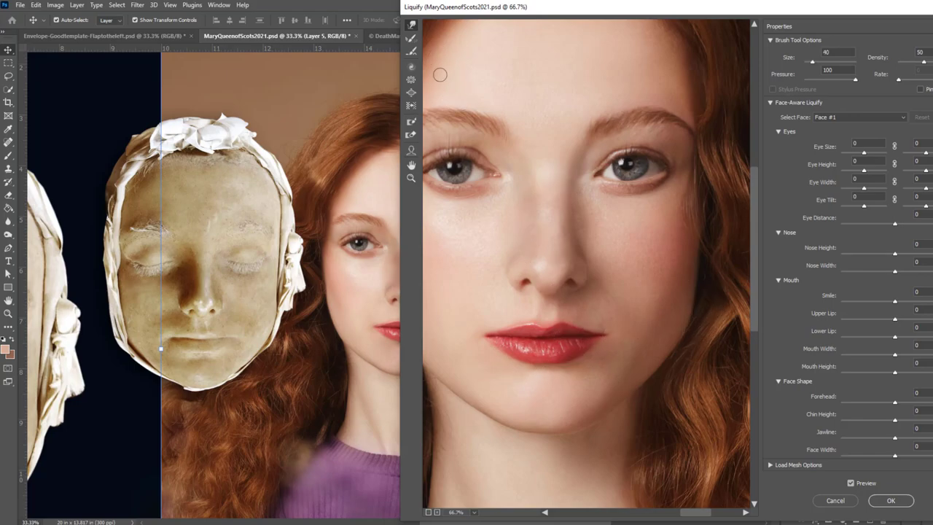
Try the Bloat brush on the lips, then return to the Forward Warp brush.
click(412, 92)
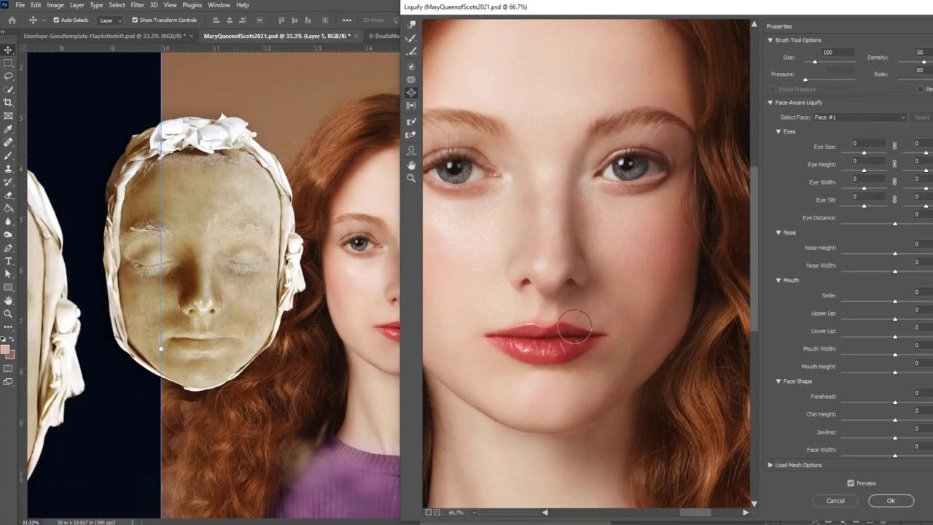
key(w)
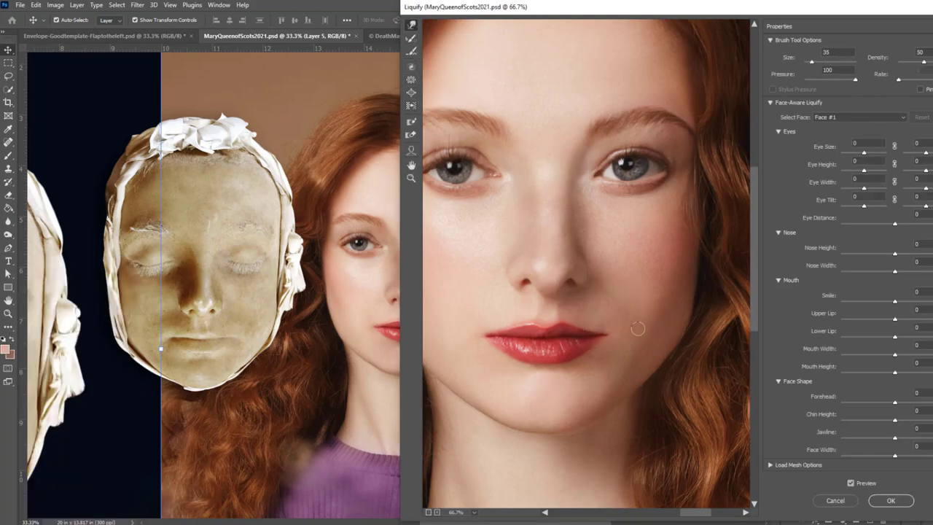
Apply the Liquify edits and lower Layer 10's opacity to about half.
key(Return)
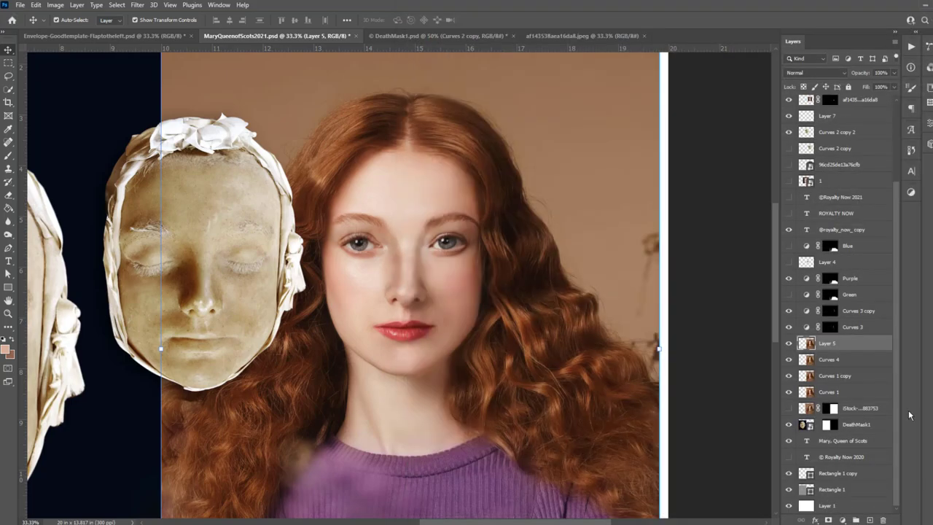
click(893, 73)
drag(895, 84, 861, 102)
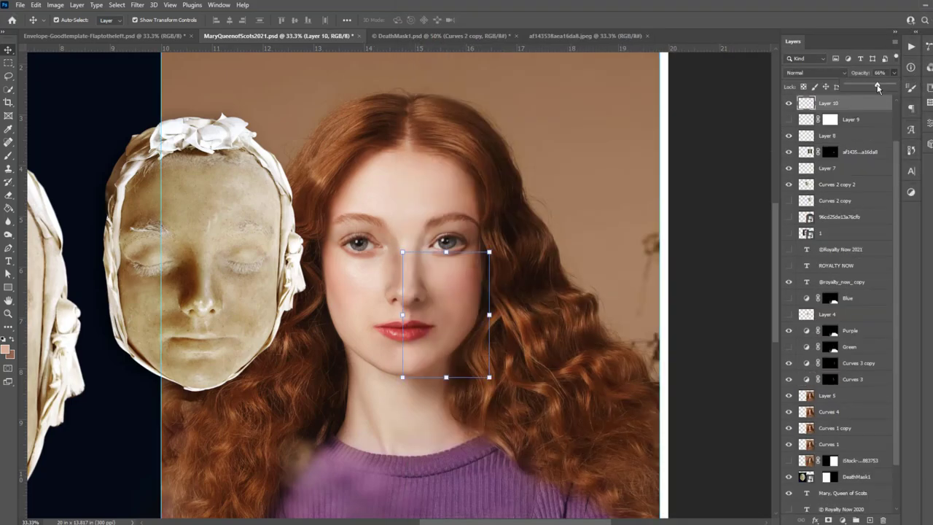
click(721, 266)
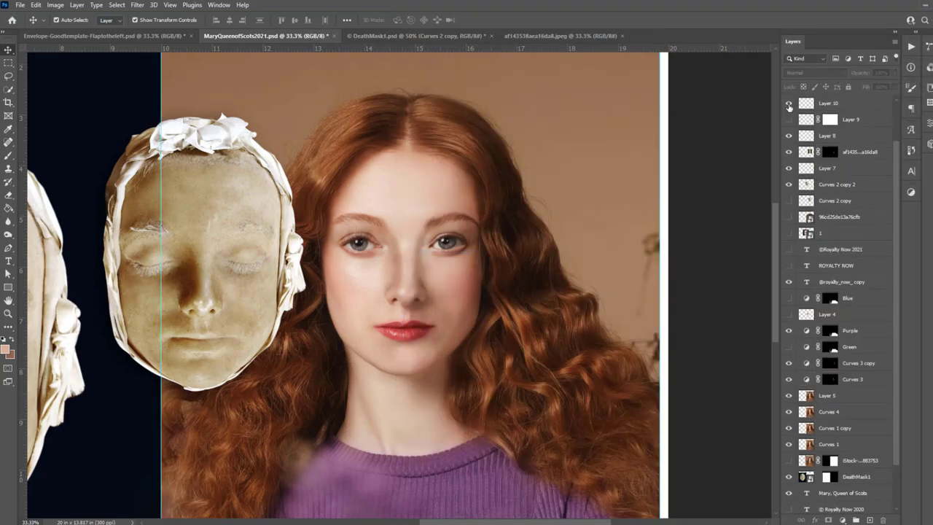
Sample the face's skin tone and add a new empty Layer 11 for painting.
click(404, 288)
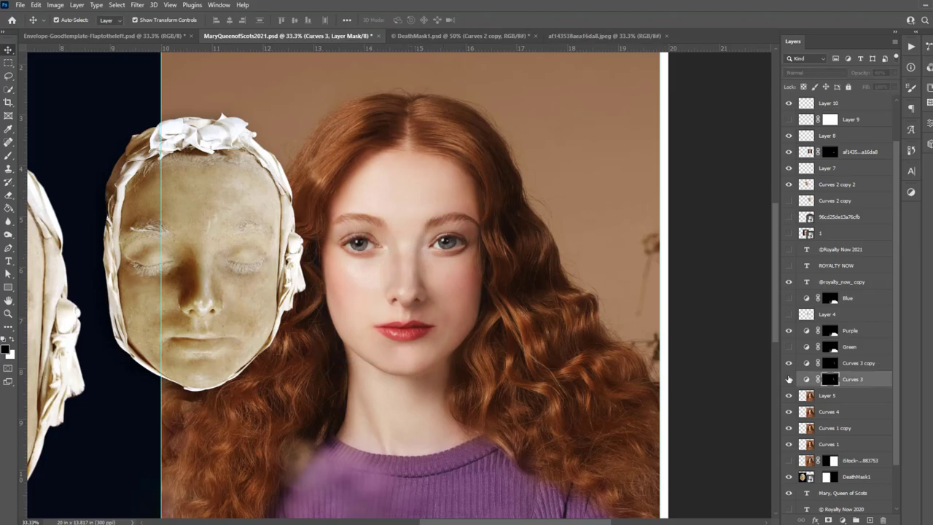
key(b)
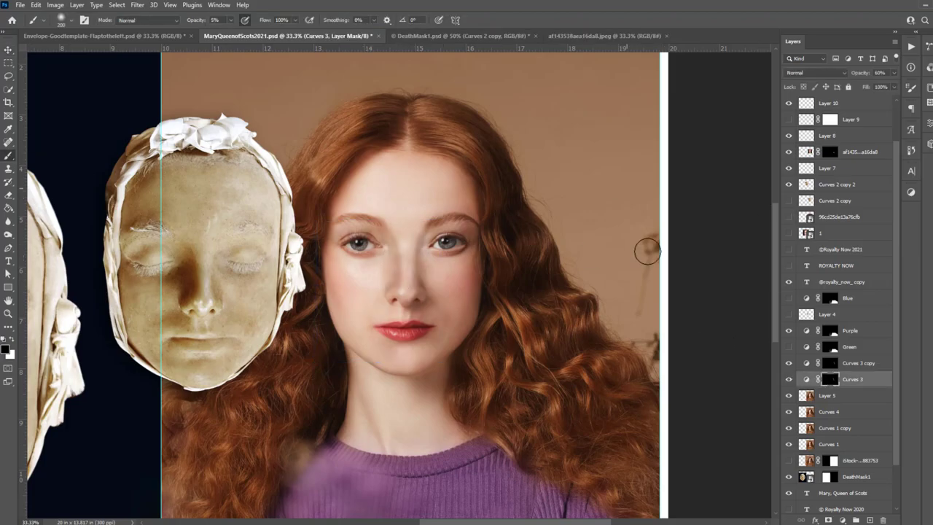
key(i)
click(411, 235)
key(ctrl+shift+alt+n)
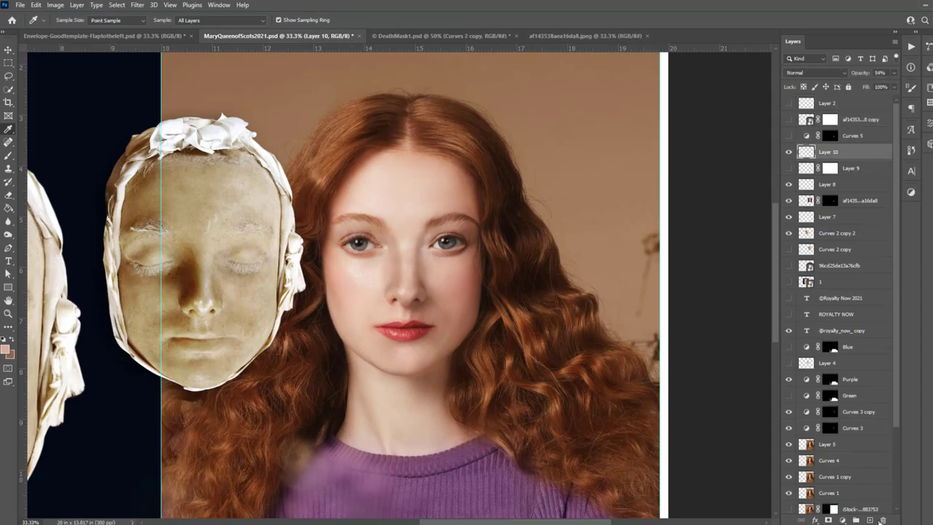
key(b)
Dab the sampled skin tone onto the face with a small round brush and save the poster.
key(ctrl+plus)
key(ctrl+plus)
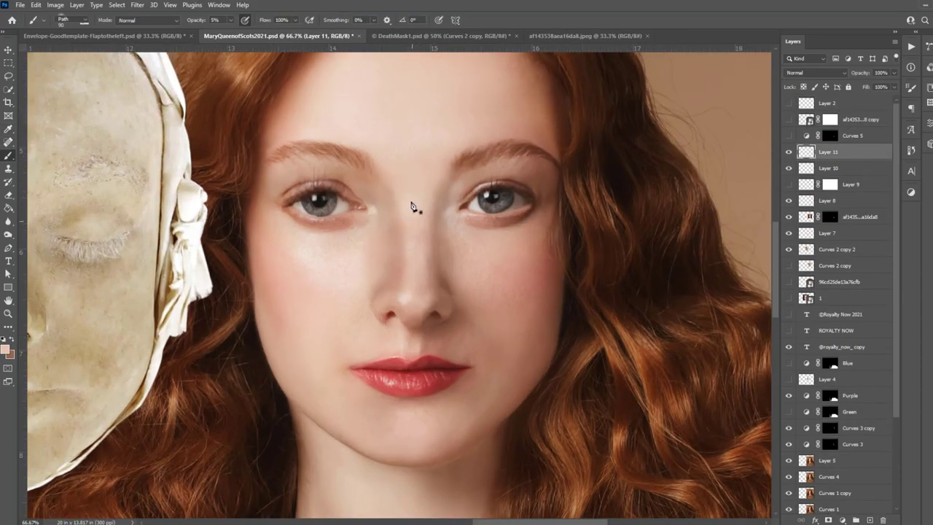
key(bracketleft)
key(bracketleft)
key(bracketleft)
key(bracketleft)
key(bracketleft)
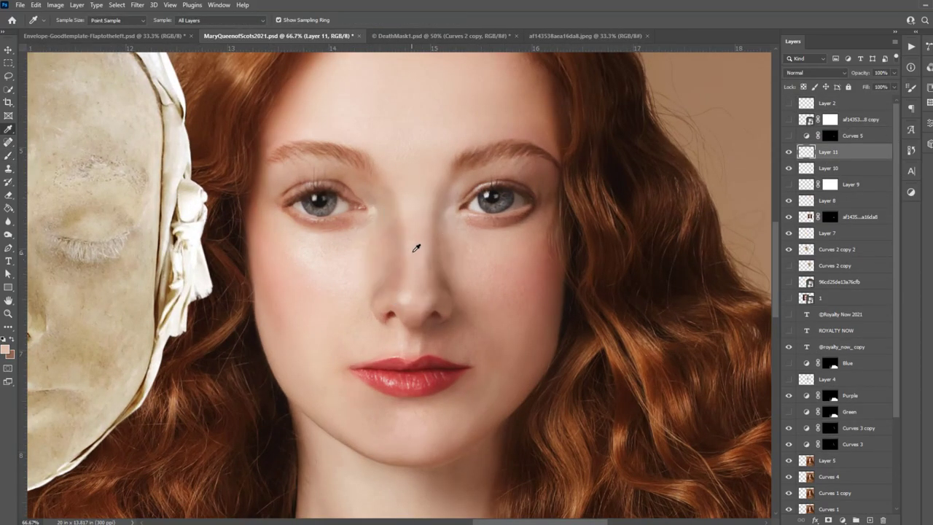
key(bracketleft)
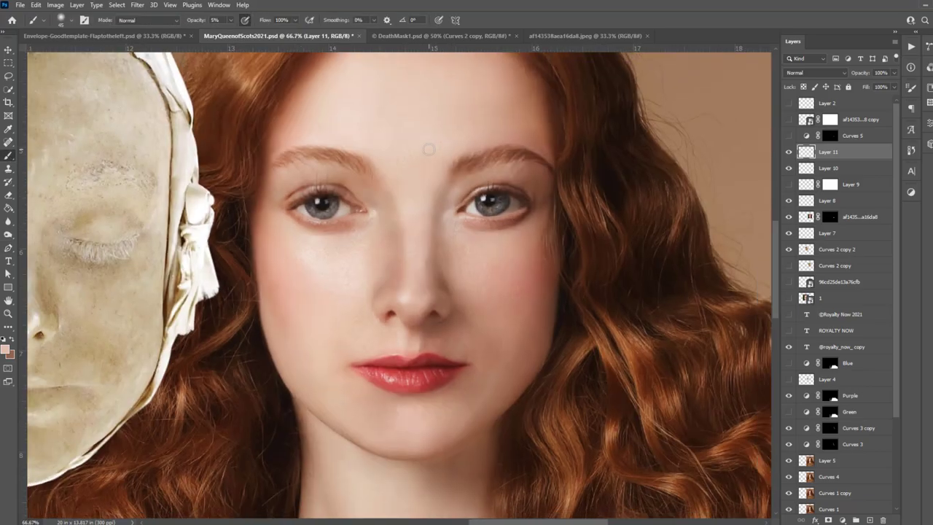
key(ctrl+minus)
click(391, 225)
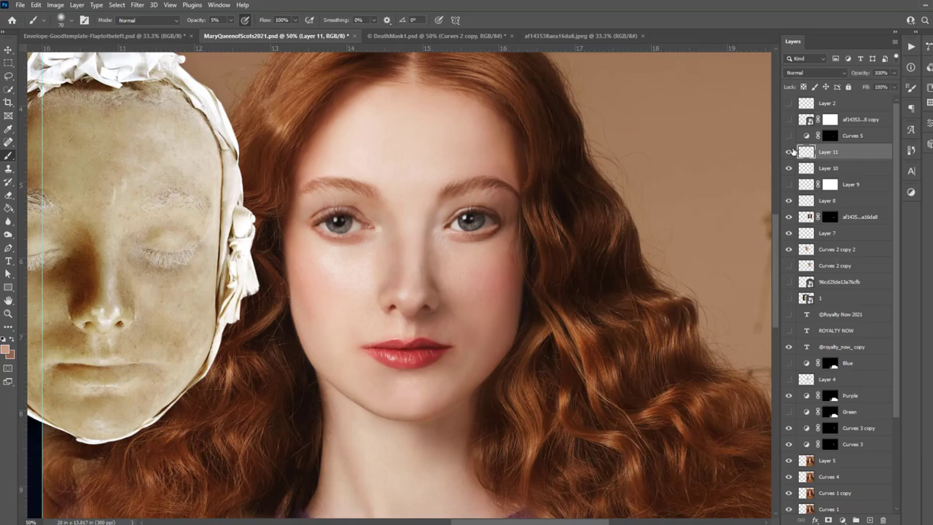
key(ctrl+minus)
key(ctrl+s)
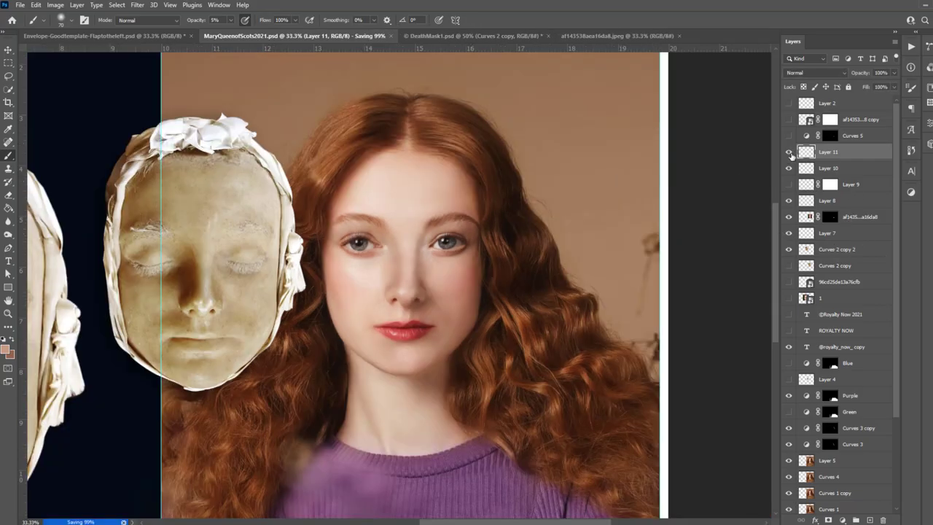
Lower Layer 10's opacity, add a layer mask to it, and select Layers 8, 10 and 11.
click(837, 168)
drag(893, 72, 875, 86)
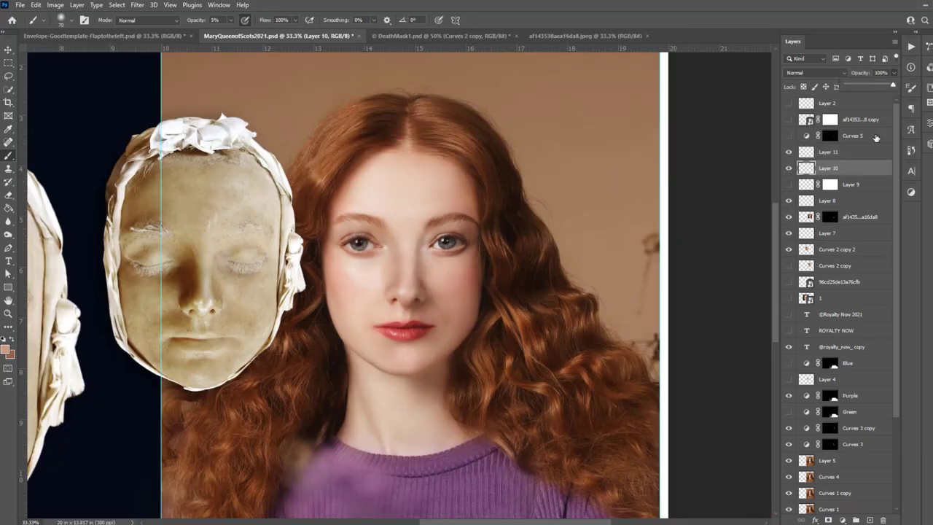
click(829, 519)
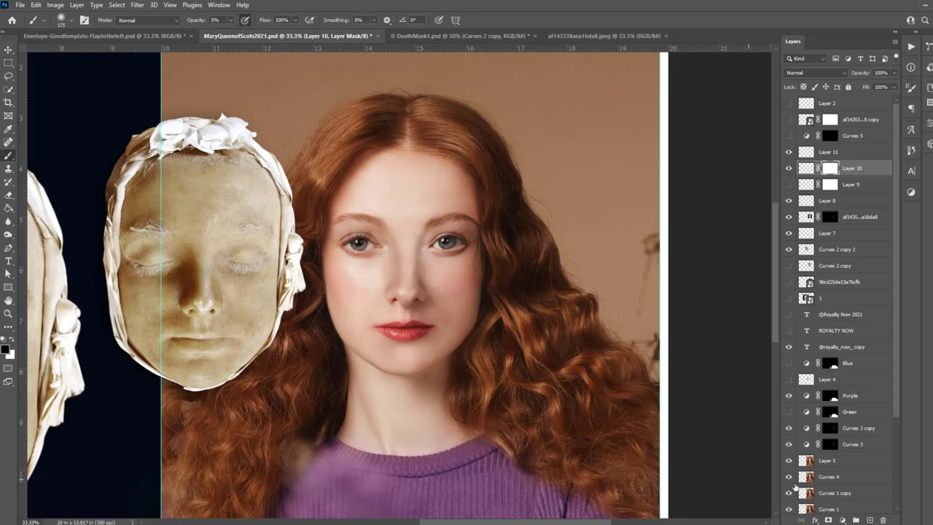
ctrl+click(838, 151)
ctrl+click(794, 201)
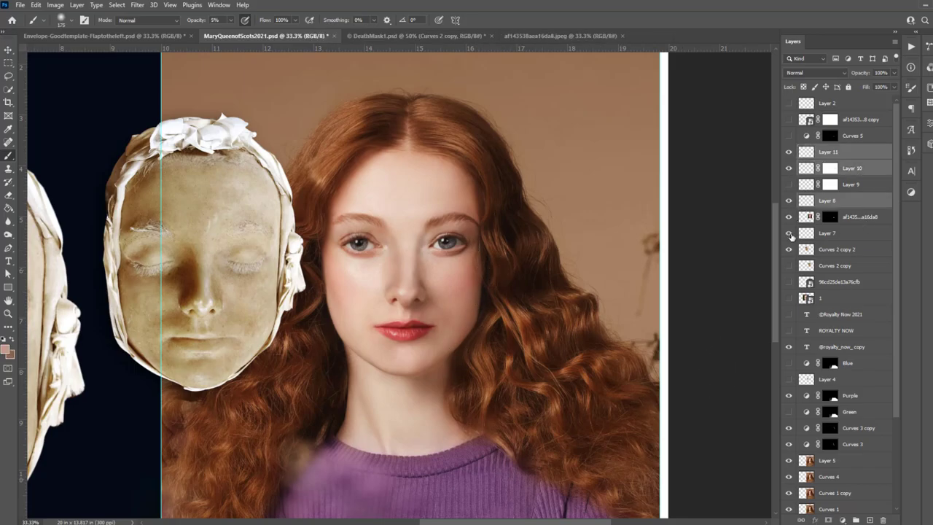
Merge Layers 8, 10 and 11 into one layer and centre the view on the face.
right_click(852, 456)
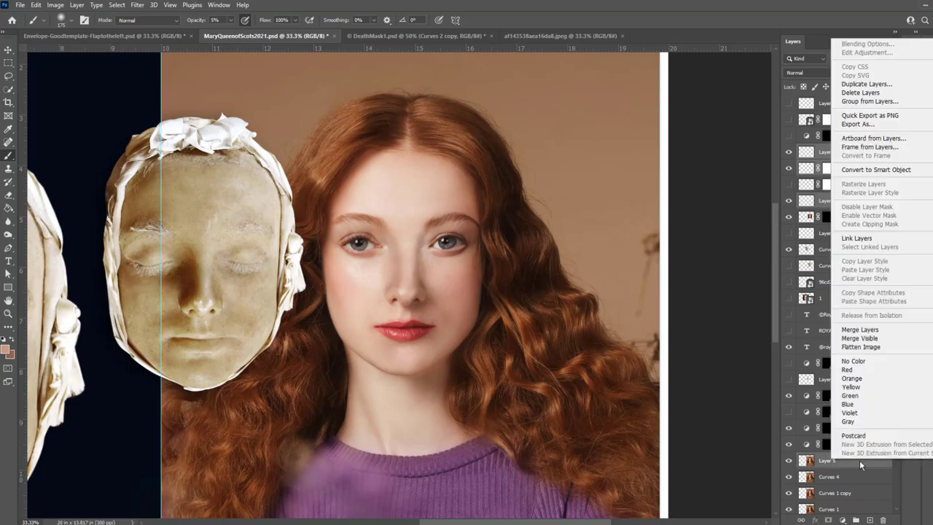
click(856, 387)
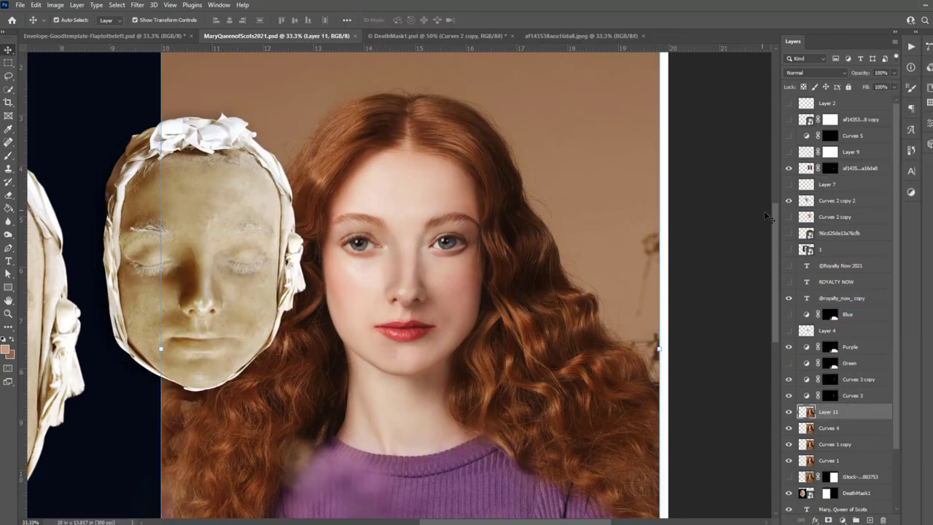
key(ctrl+q)
key(n)
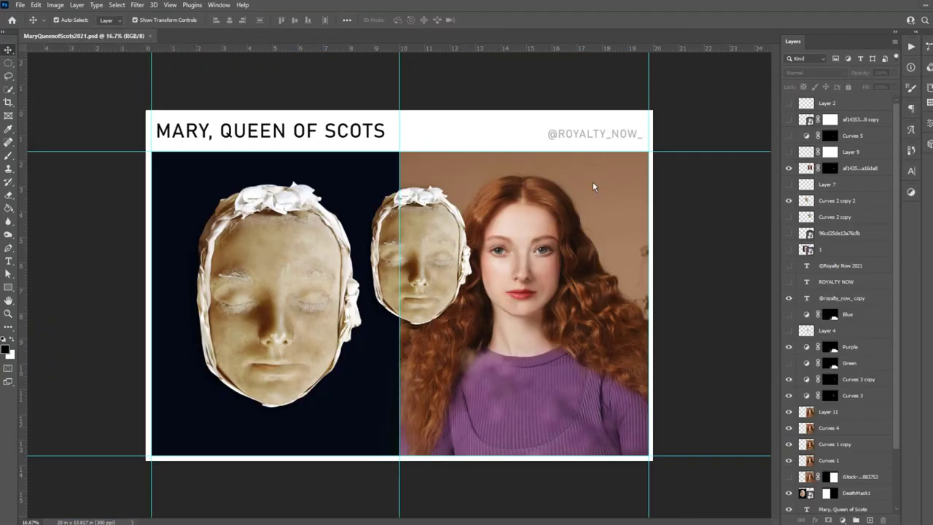
scroll(592, 181, up, 5)
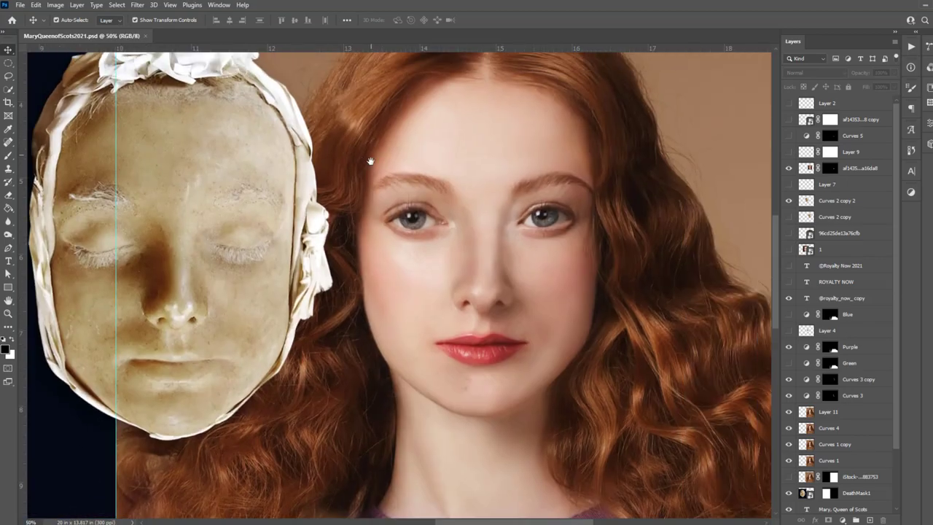
drag(370, 161, 390, 184)
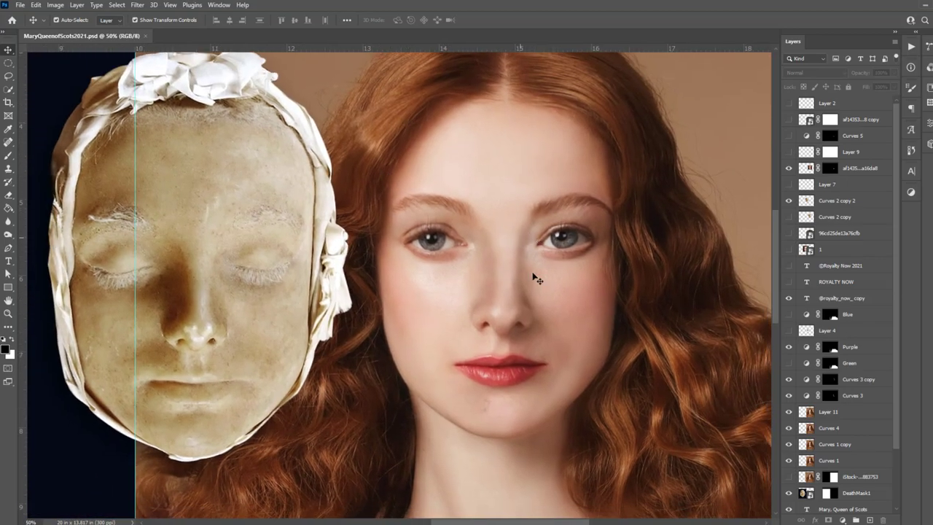
Move the Curves 2 copy 2 death-mask layer above the portrait, align it, and test its opacity.
click(827, 200)
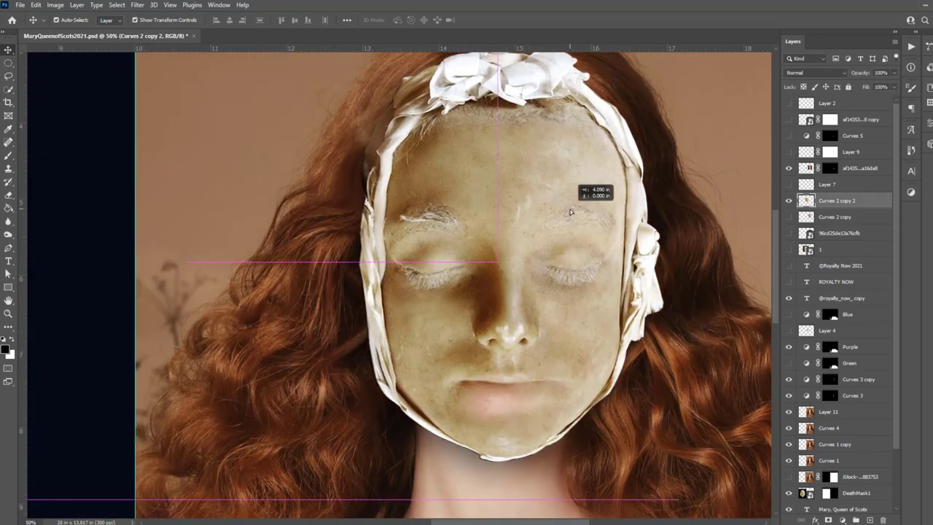
drag(827, 200, 827, 164)
drag(524, 248, 519, 232)
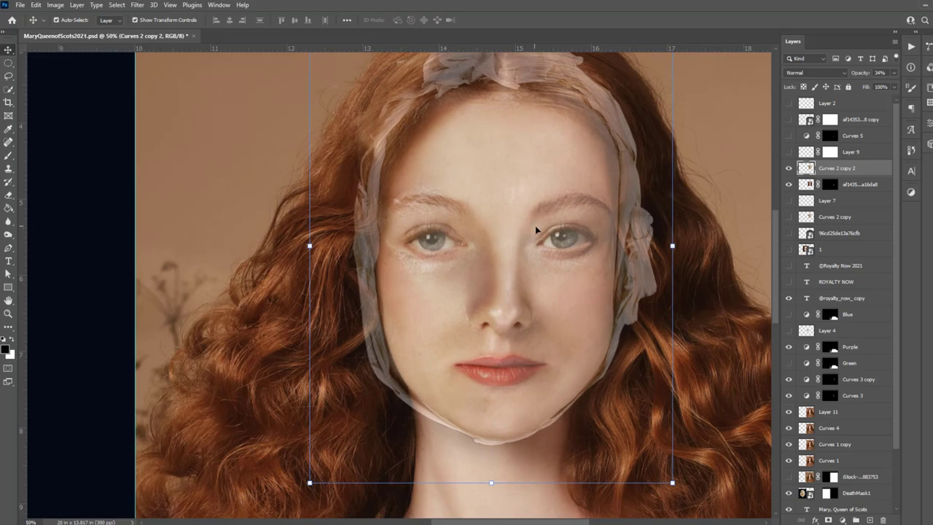
click(788, 169)
drag(894, 73, 881, 87)
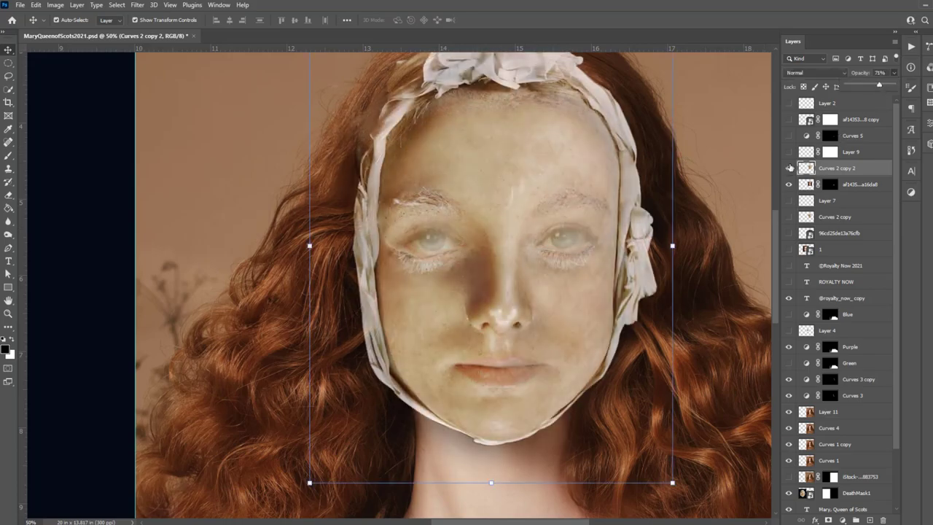
click(787, 168)
click(787, 169)
click(828, 412)
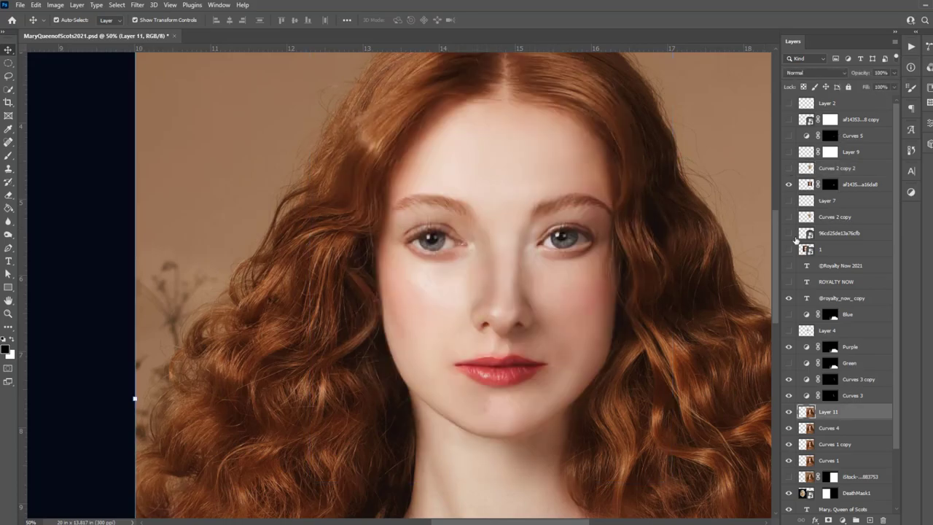
Merge the portrait with its Purple, Curves 3 and Layer 11 layers, then duplicate the result.
click(867, 185)
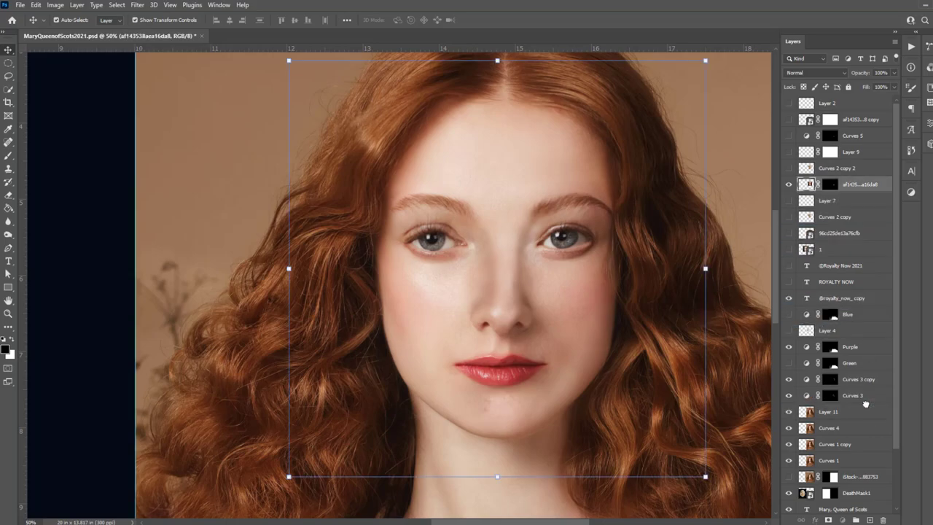
ctrl+click(860, 346)
ctrl+click(865, 411)
ctrl+click(865, 379)
ctrl+click(865, 395)
key(ctrl+e)
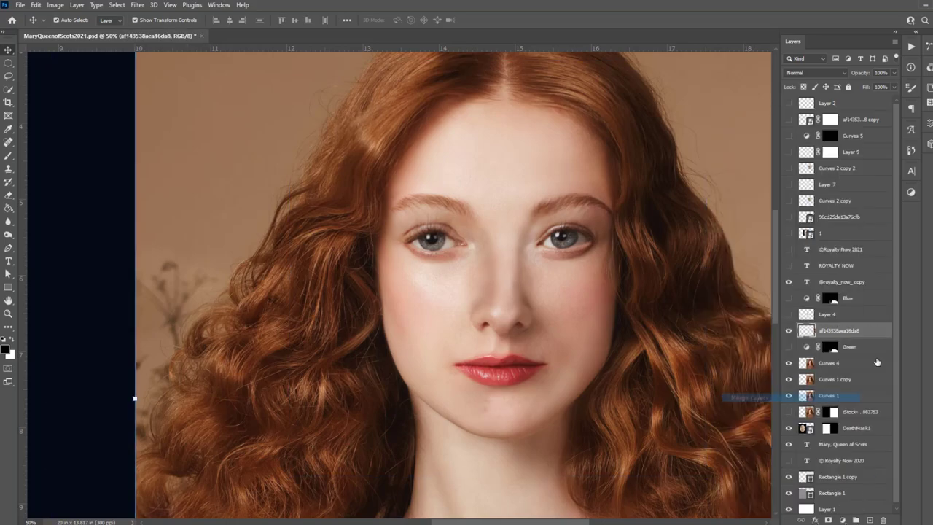
key(ctrl+j)
Apply a Face-Aware Liquify pass to the portrait copy and compare it with the death mask.
key(ctrl+shift+x)
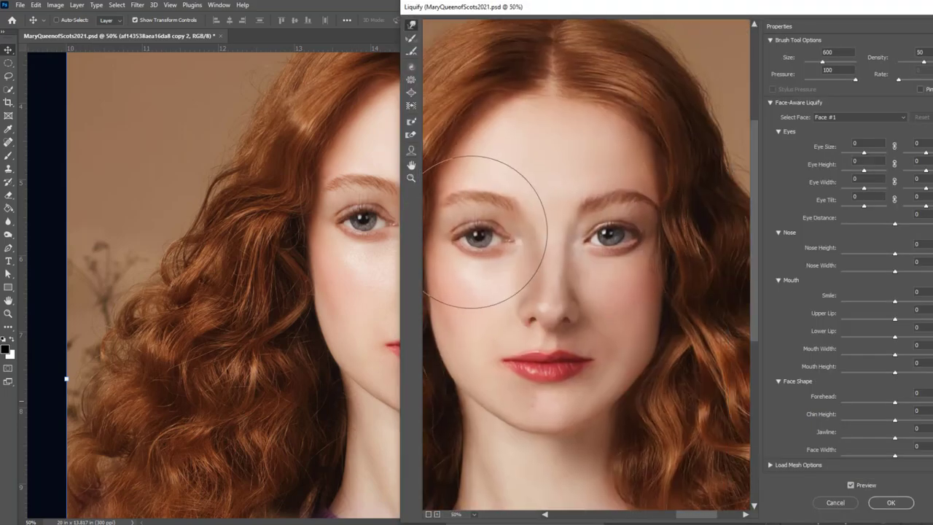
click(411, 150)
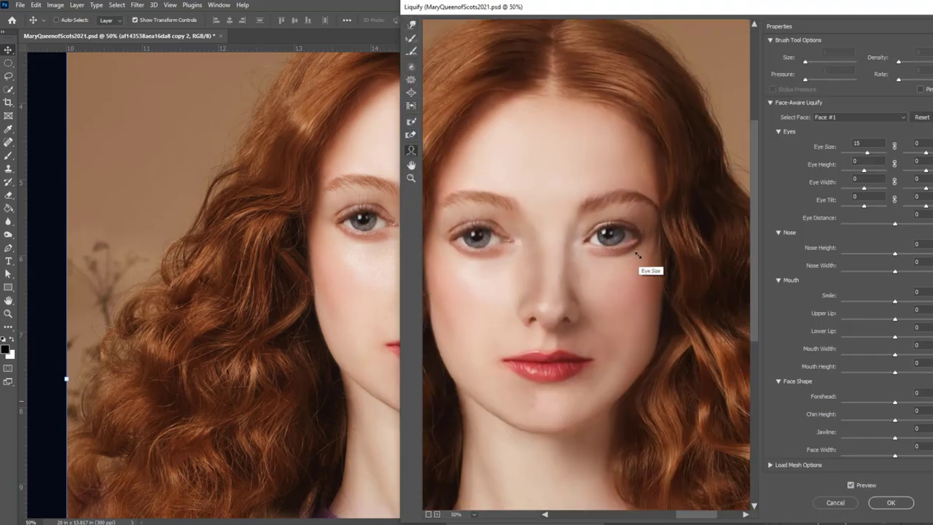
key(w)
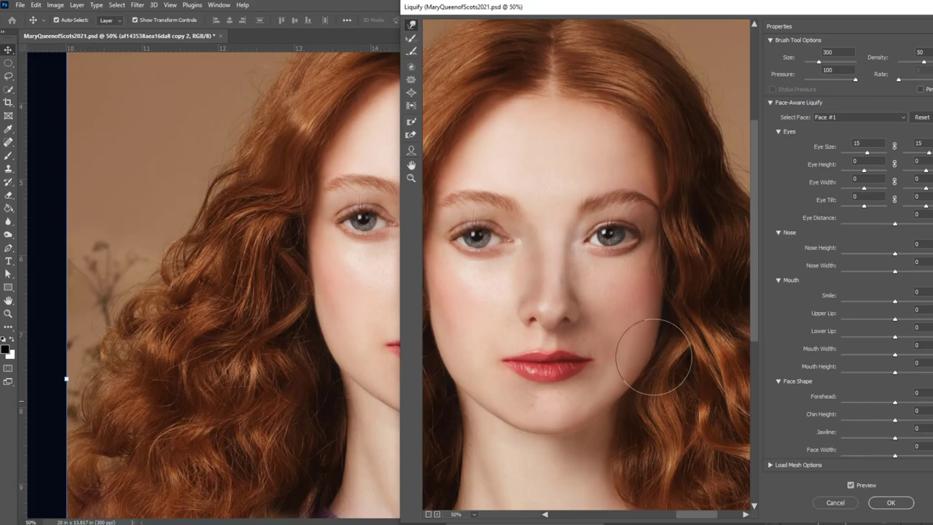
key(a)
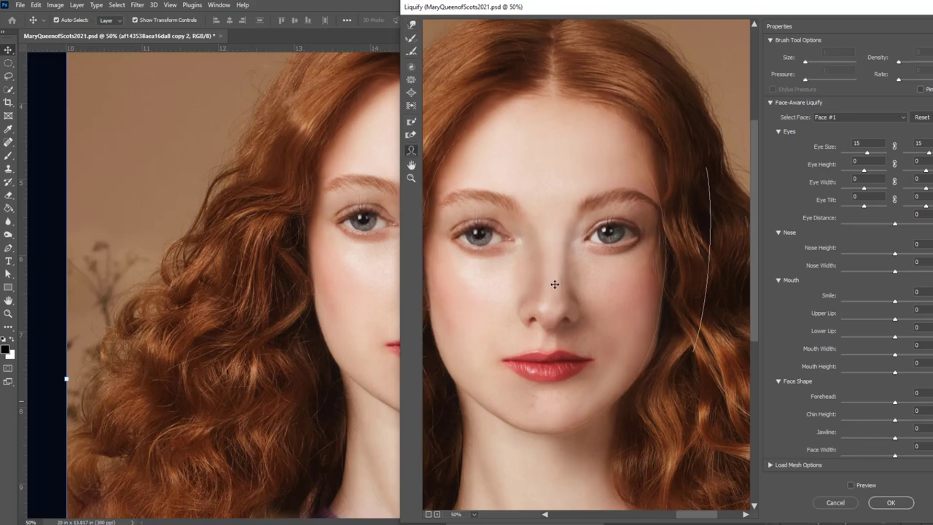
key(Return)
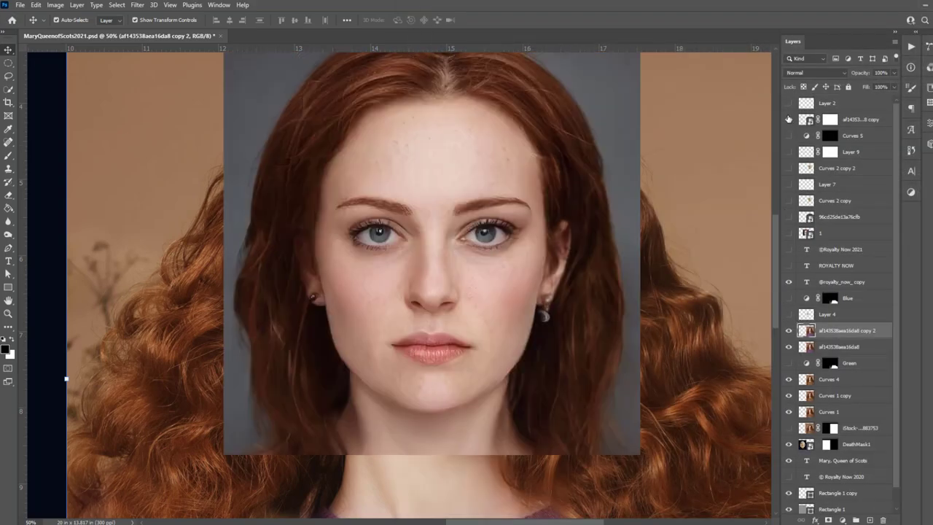
click(787, 169)
click(787, 169)
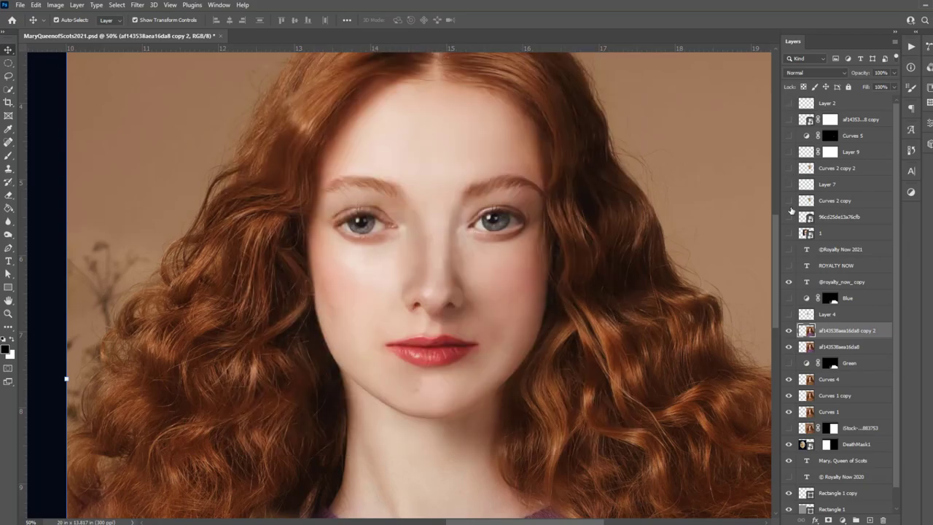
click(787, 169)
Enlarge the right eye slightly (Eye Size 5) in Liquify and check it against the death mask.
key(ctrl+shift+x)
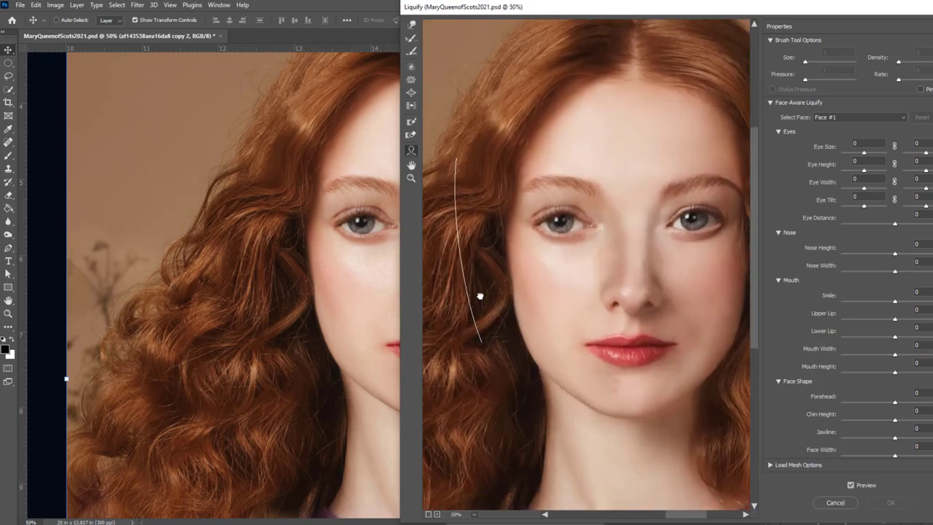
mouse_move(696, 217)
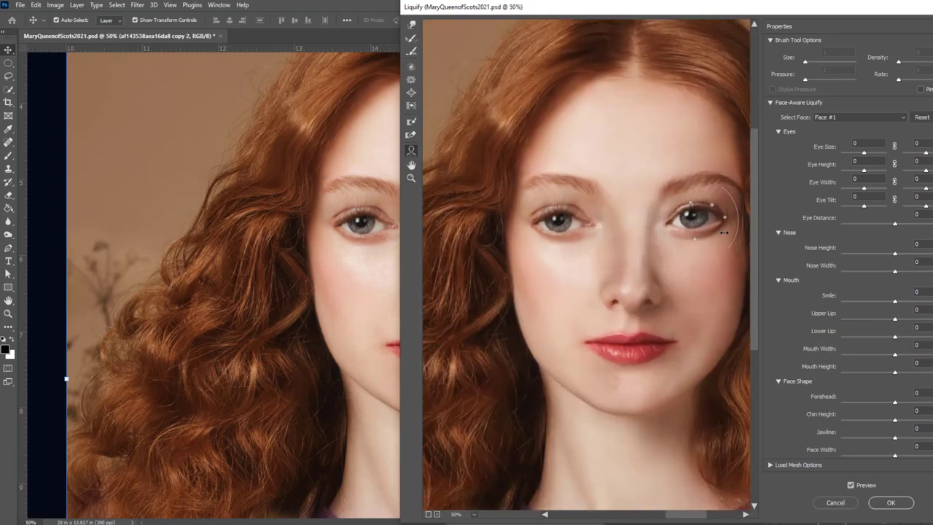
drag(723, 231, 729, 232)
key(w)
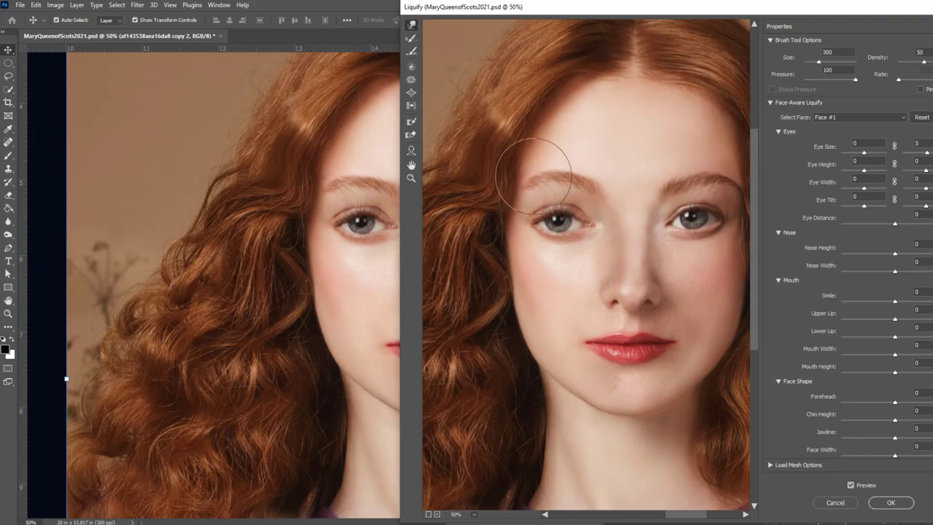
key(Return)
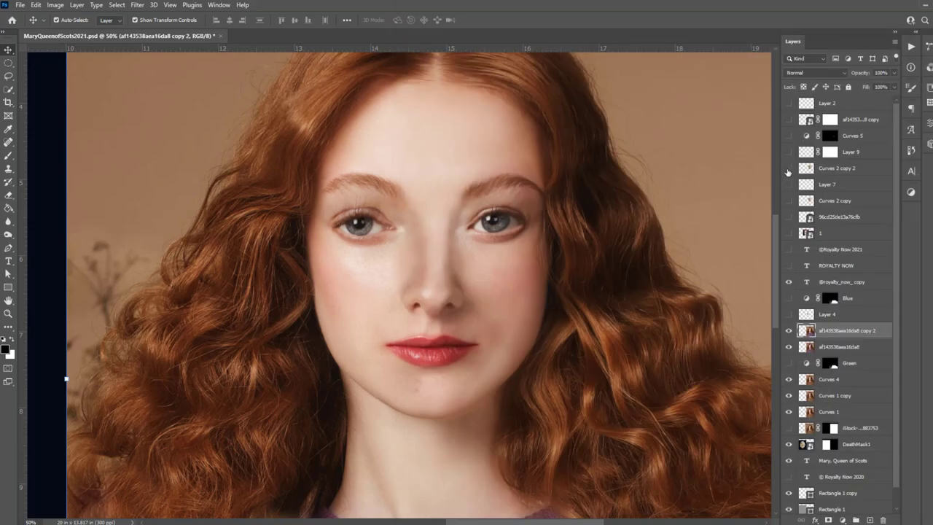
click(788, 168)
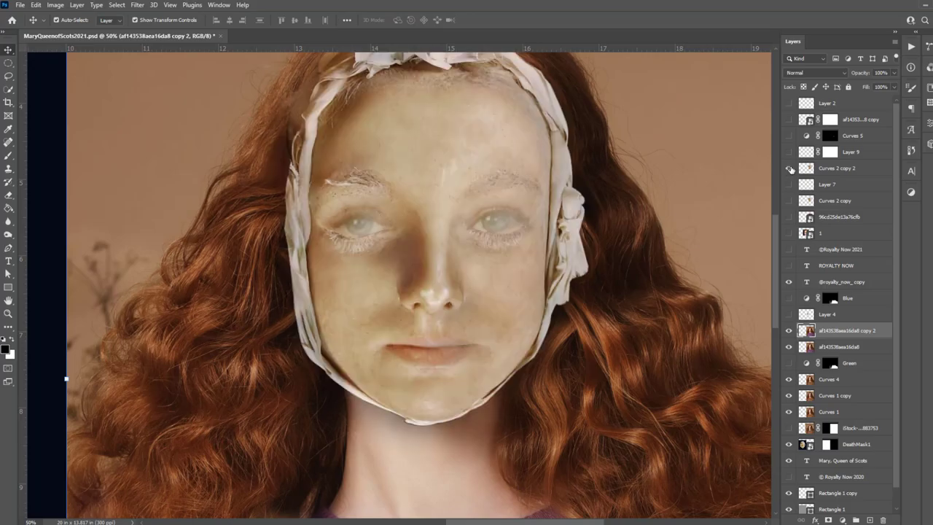
click(789, 169)
click(789, 168)
click(789, 168)
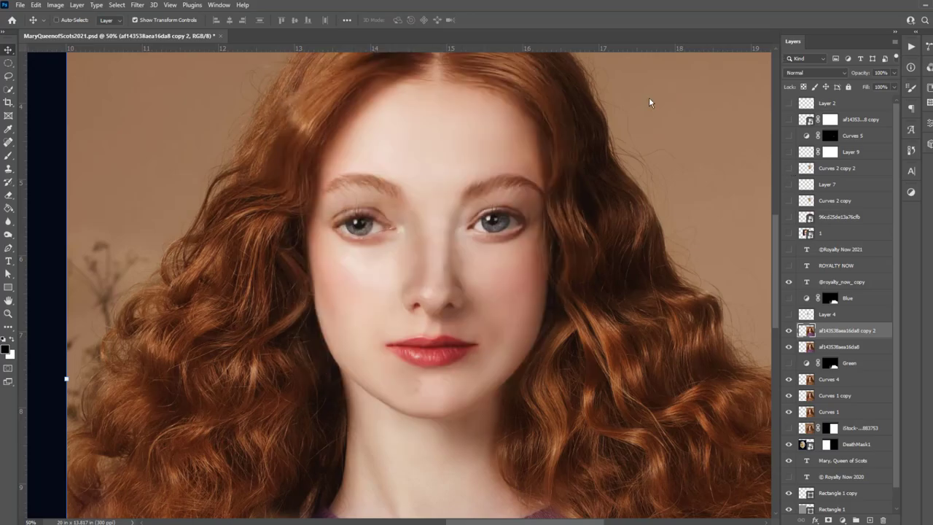
Apply one more Liquify pass and show the original reference photo layer for comparison.
key(ctrl+shift+x)
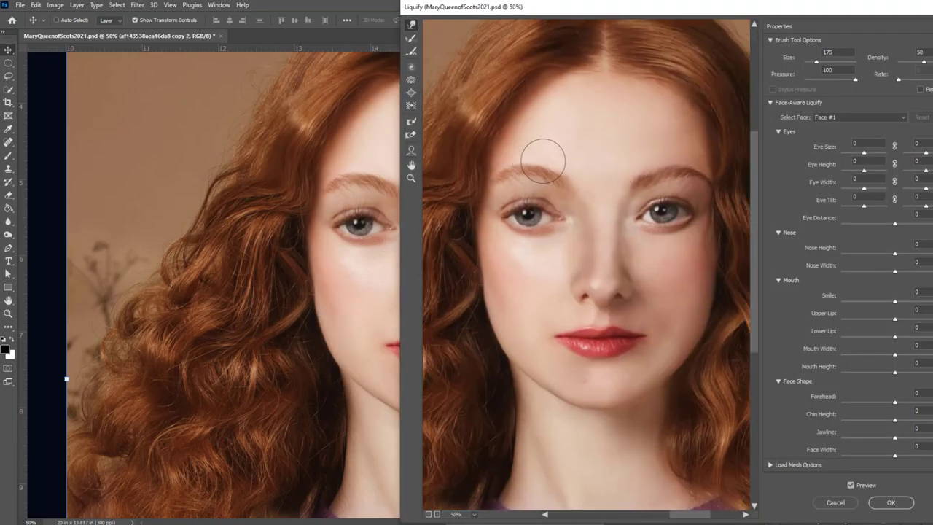
key(Return)
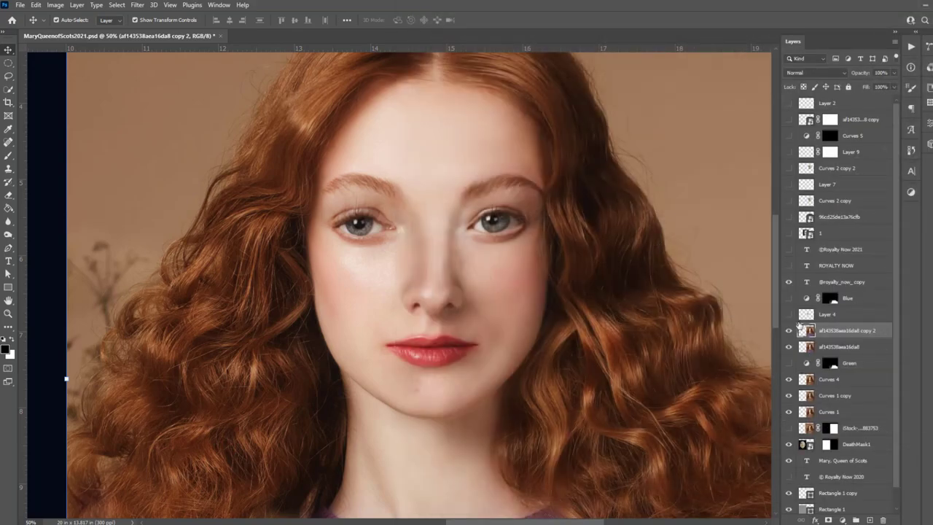
click(787, 330)
click(788, 233)
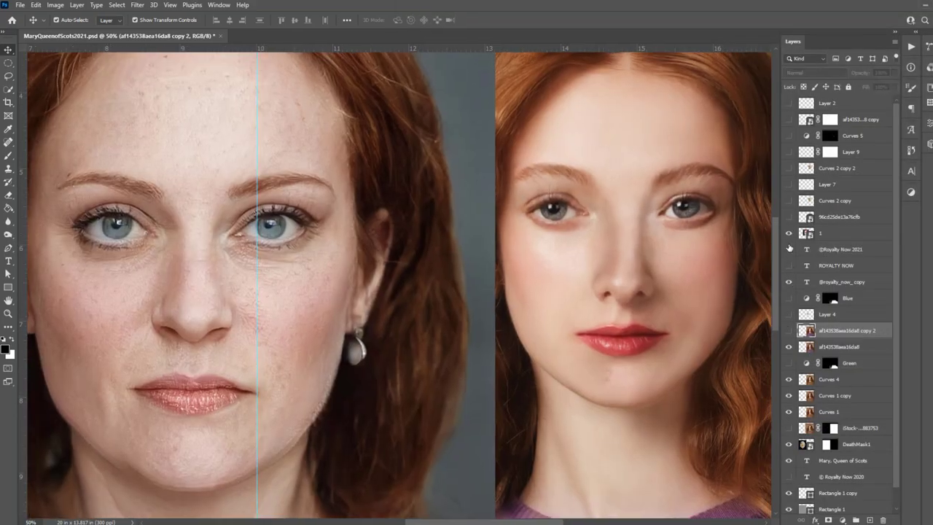
Shrink the original reference photo (layer 1) and move it to the left.
click(830, 232)
key(ctrl+minus)
key(ctrl+t)
drag(464, 459, 410, 406)
drag(292, 241, 342, 255)
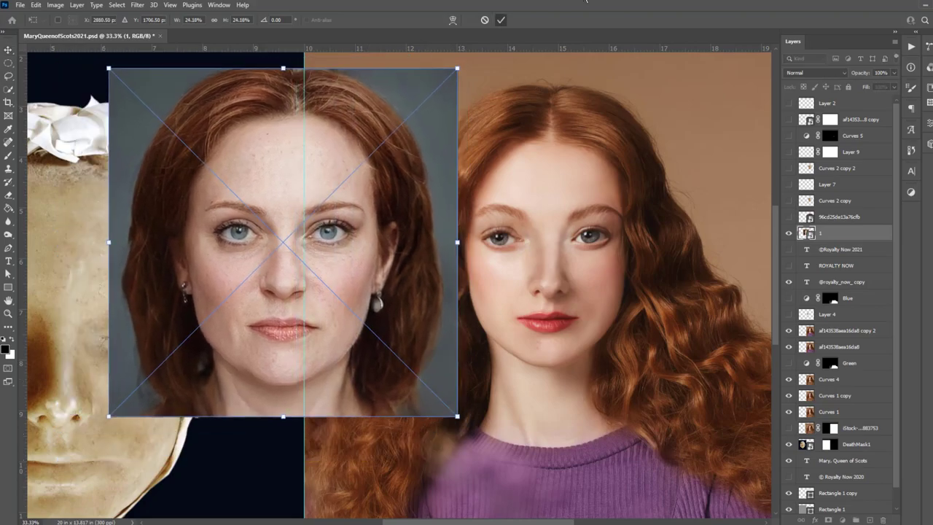
key(Return)
Toggle the death-mask overlay on and off to compare it with the portrait.
click(788, 201)
click(788, 201)
click(788, 200)
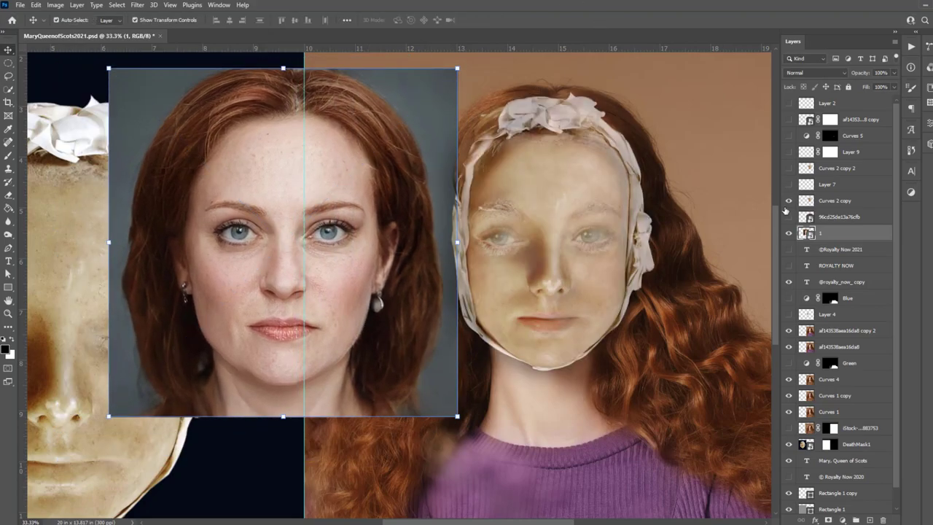
click(788, 200)
click(837, 168)
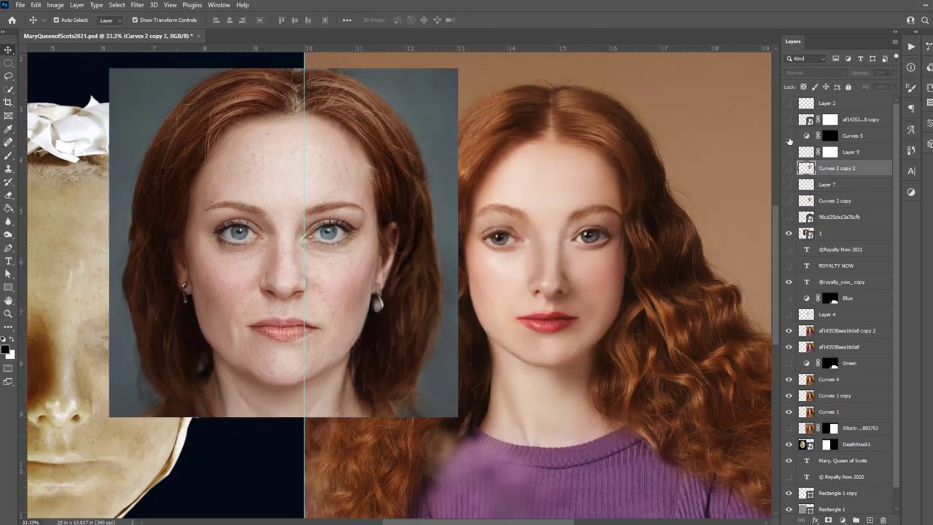
Show the second reference face layer and move it over the left photo.
click(788, 119)
click(838, 118)
key(ctrl+t)
drag(539, 271, 367, 271)
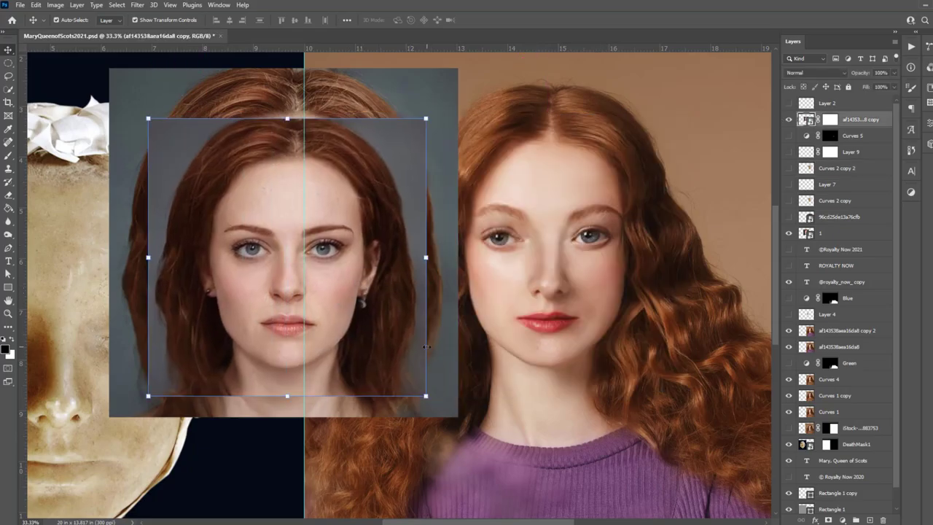
scroll(807, 461, down, 1)
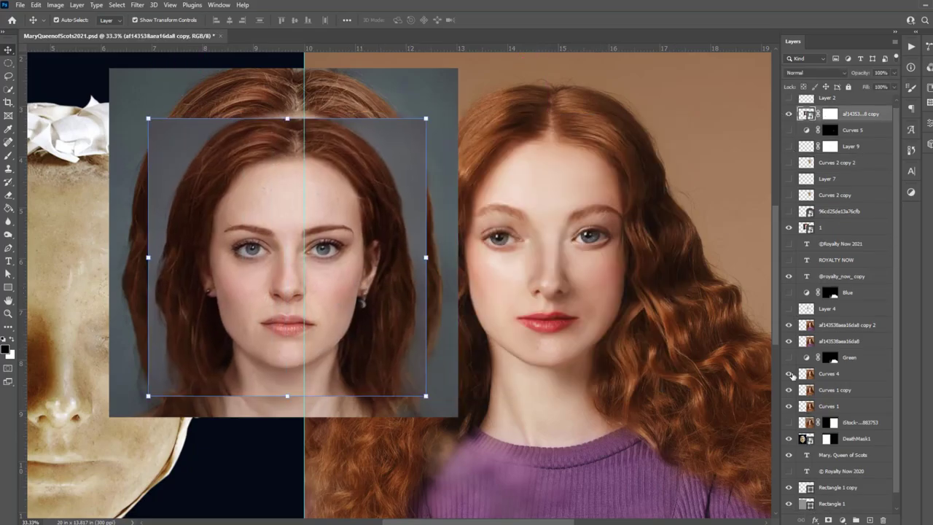
scroll(799, 424, down, 2)
click(788, 196)
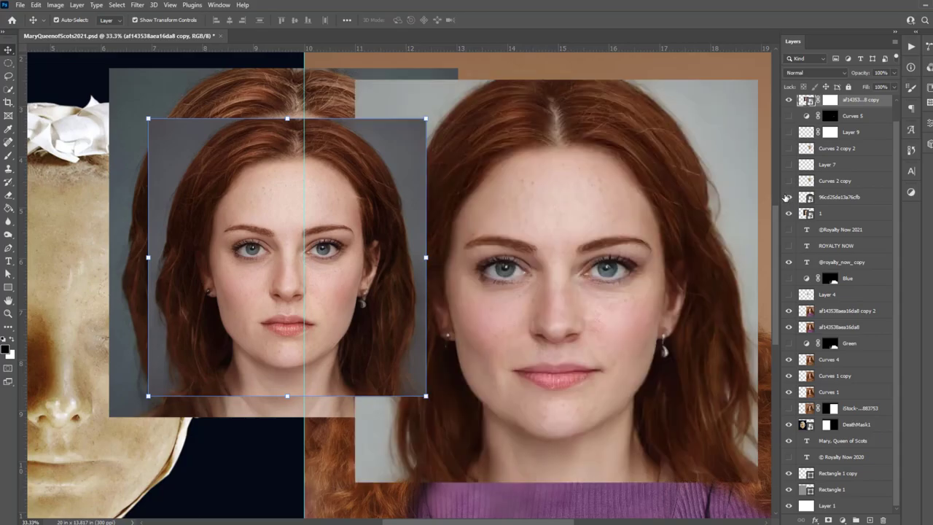
Open the iStock face photo from the Mary Queen of Scots folder and select the face with an oval.
click(277, 487)
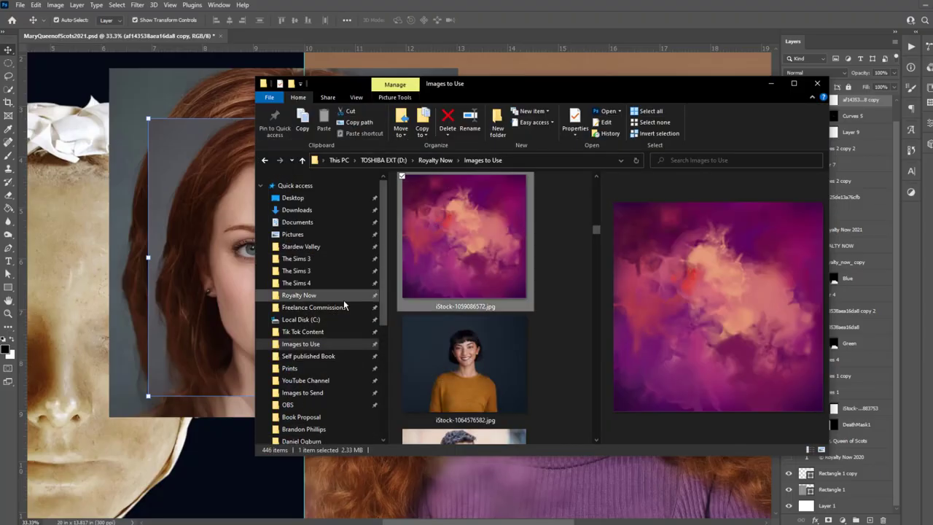
click(291, 299)
drag(597, 261, 598, 343)
double_click(452, 324)
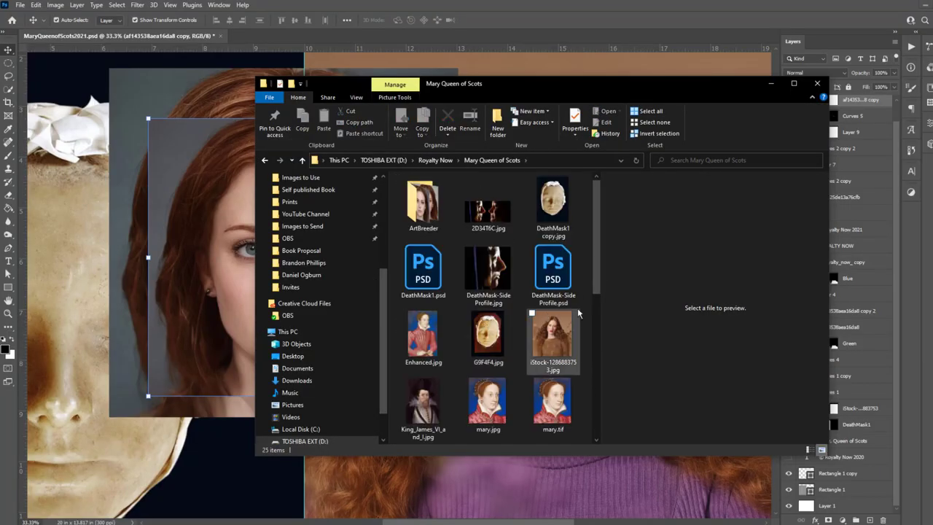
scroll(496, 308, down, 3)
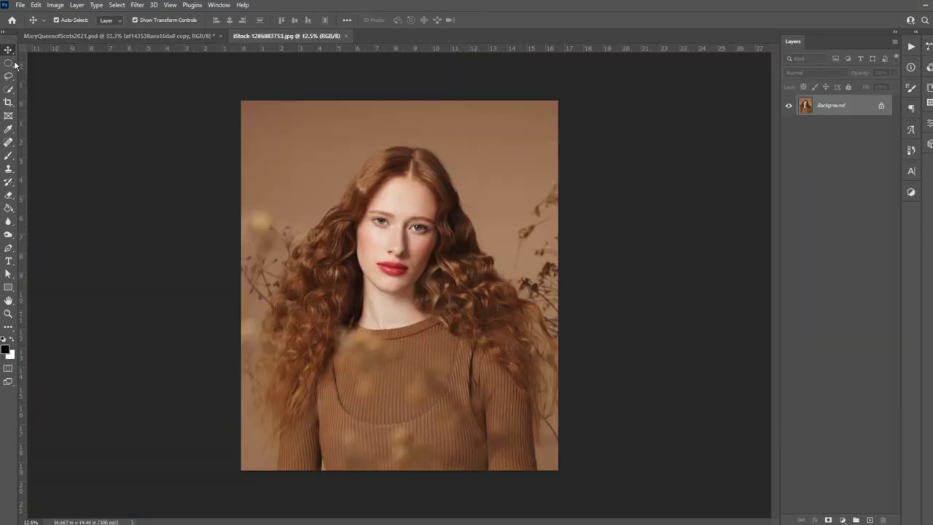
key(m)
drag(356, 168, 446, 292)
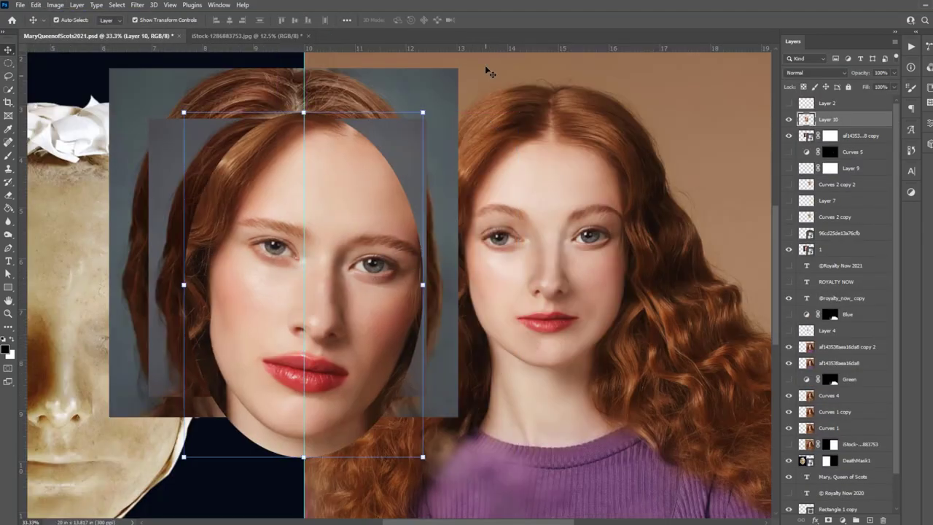
click(484, 20)
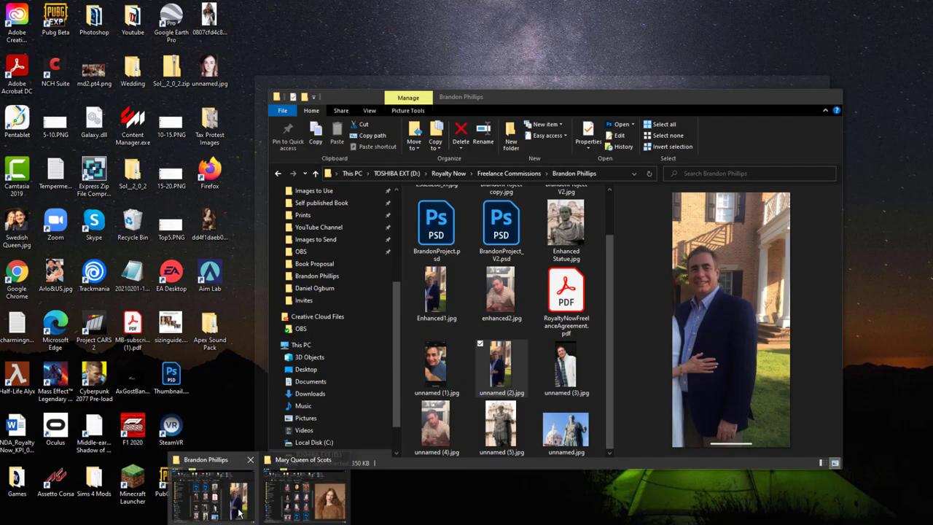
Drag img-1928 from the Images to Use folder into the poster as an eye layer.
click(239, 512)
click(448, 173)
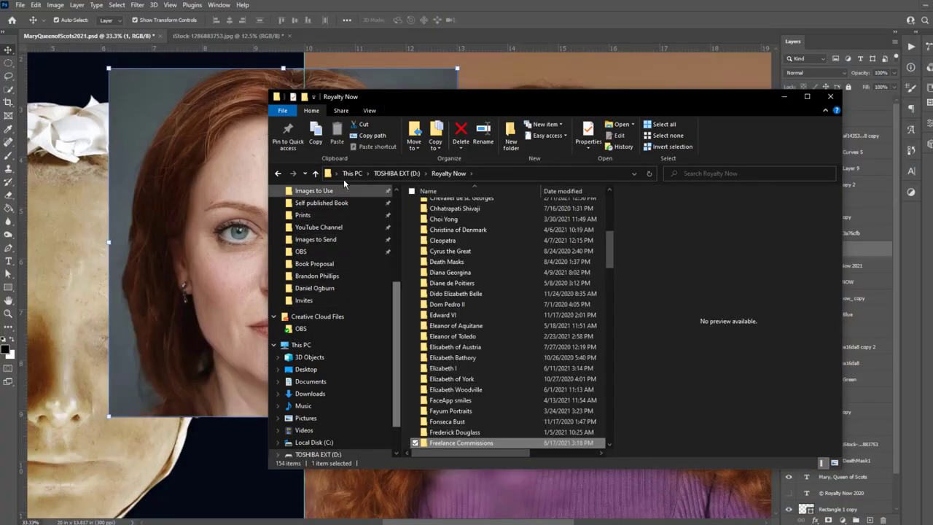
click(313, 191)
click(610, 453)
scroll(610, 453, down, 5)
scroll(610, 452, down, 3)
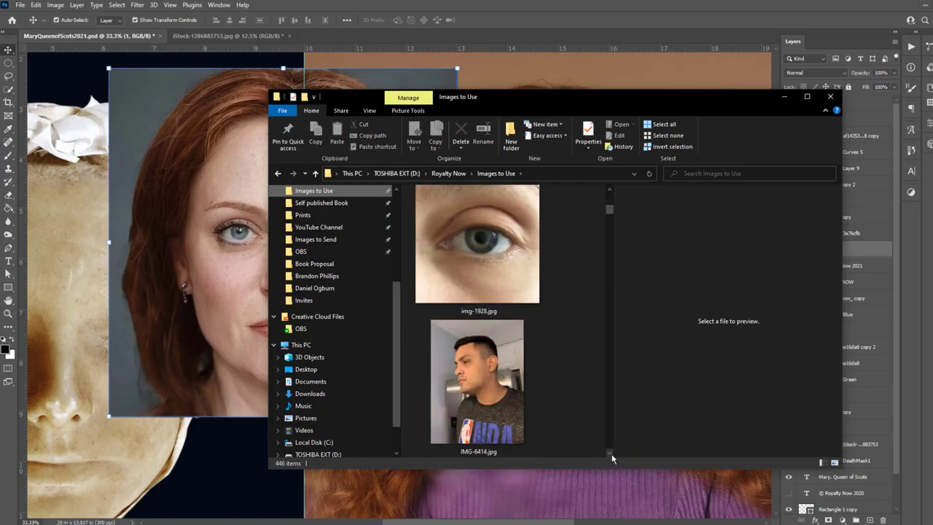
drag(491, 268, 396, 250)
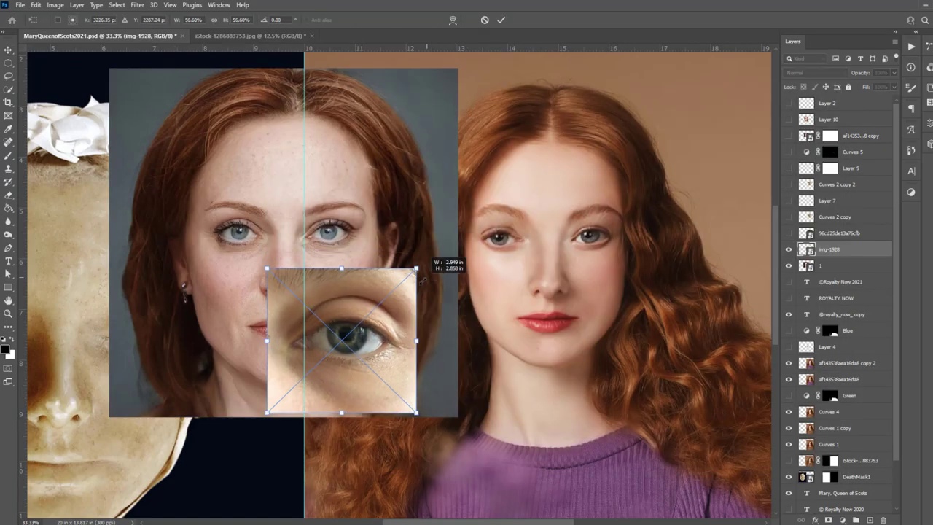
scroll(609, 453, down, 2)
scroll(609, 452, down, 2)
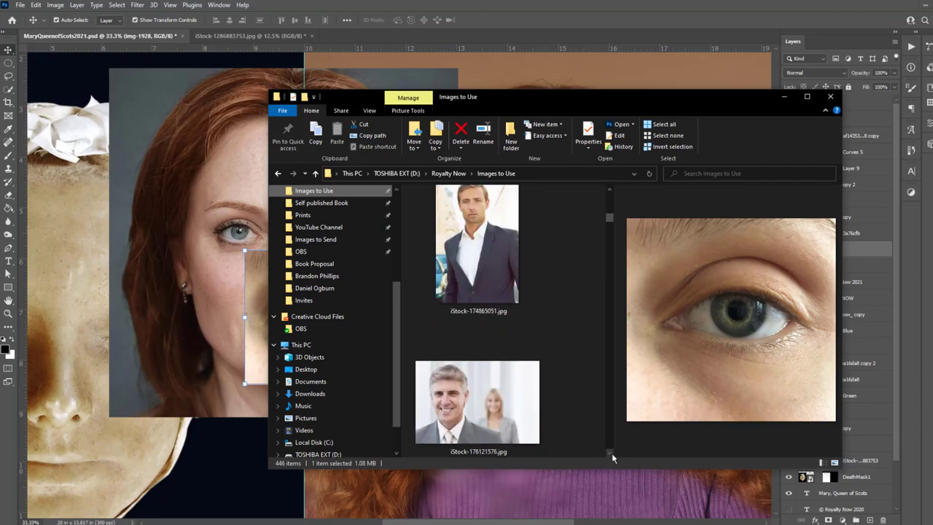
scroll(609, 452, down, 2)
scroll(609, 453, down, 2)
scroll(609, 454, down, 2)
Apply Curves to the img-1928 eye close-up, adjusting its Green and Red channel curves.
click(609, 481)
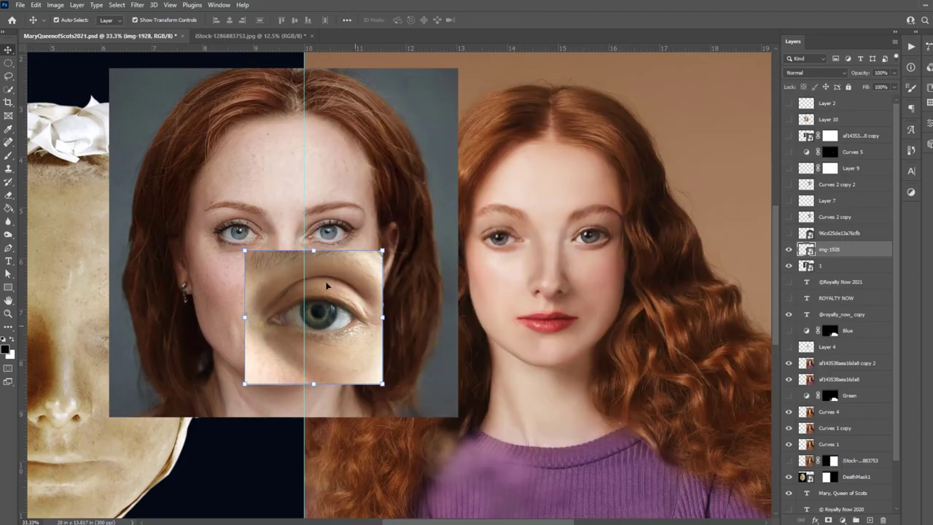
click(55, 5)
click(174, 58)
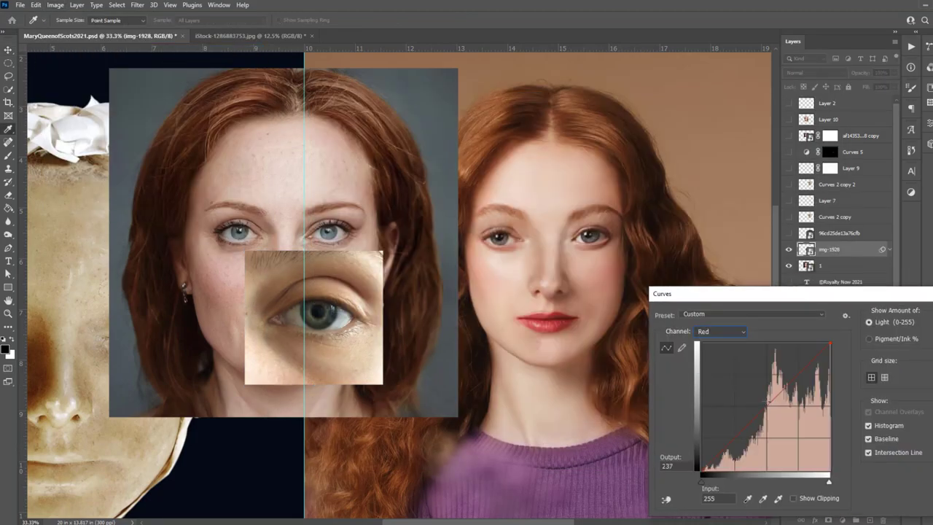
click(726, 332)
click(721, 346)
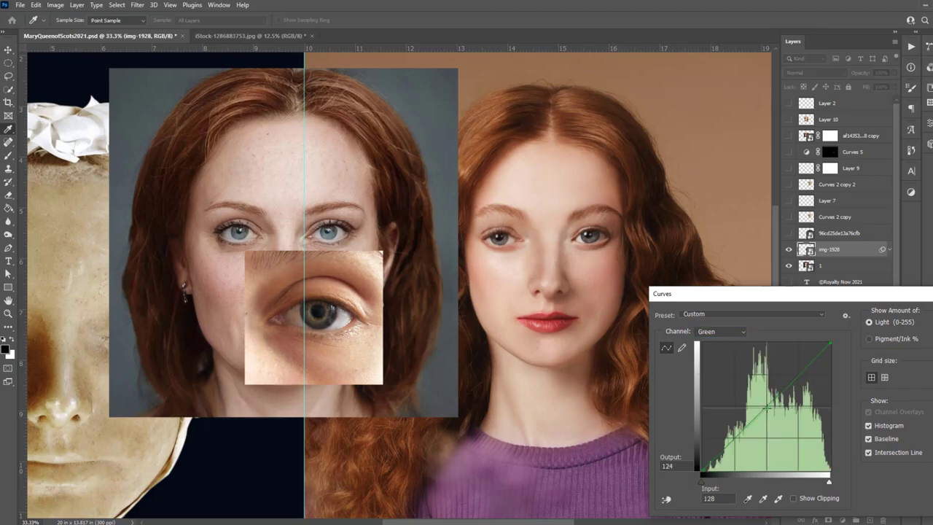
key(Up)
key(Up)
key(Down)
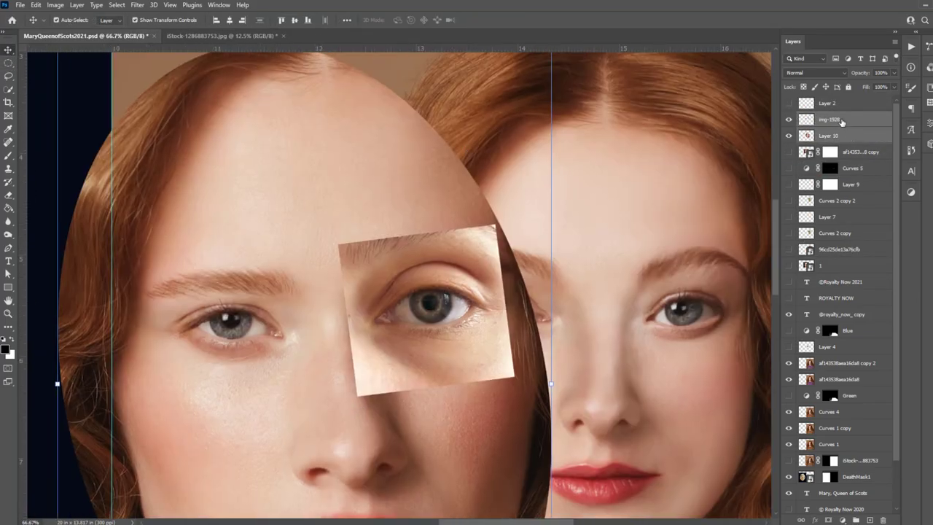
Position and rotate the eye patch over the eye and set its opacity to 100%.
drag(413, 348, 426, 348)
key(ctrl+t)
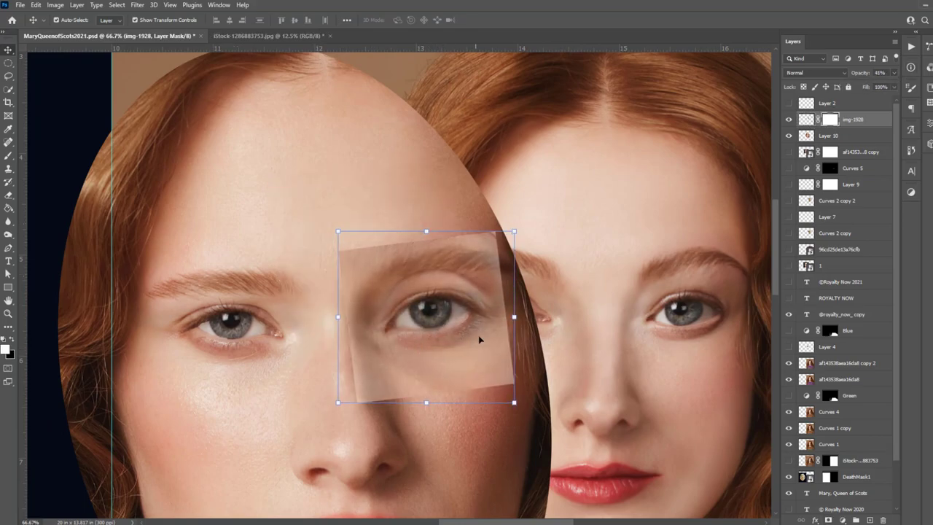
drag(509, 237, 481, 218)
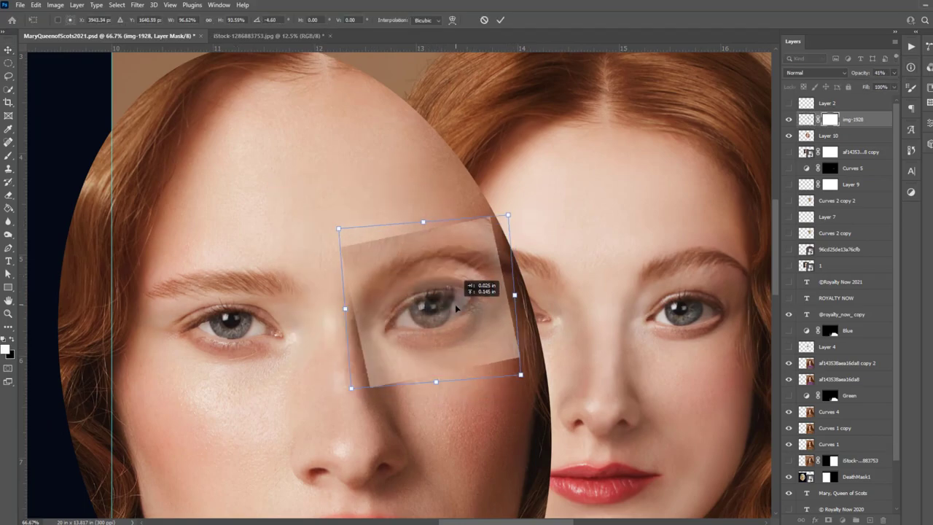
click(500, 20)
click(894, 73)
drag(879, 89, 894, 89)
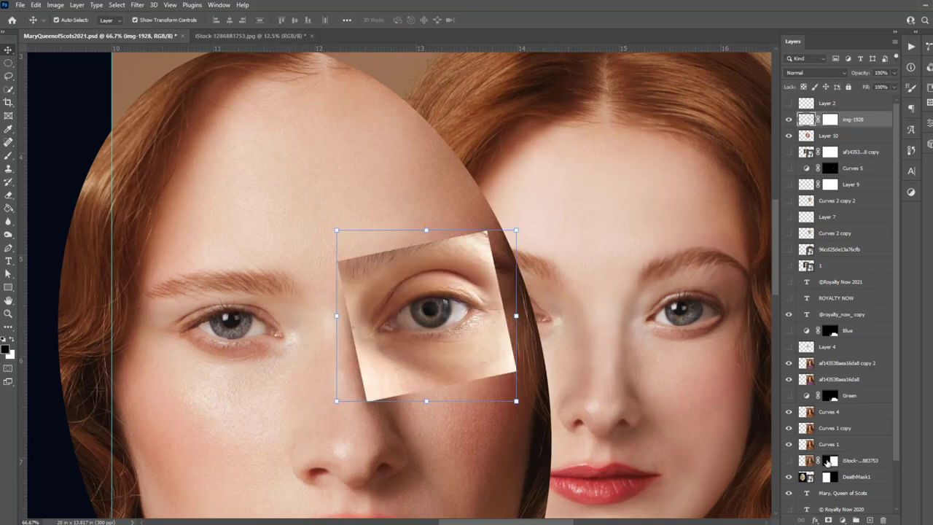
Paint out the eye patch's right and top edges on its mask to blend into the skin.
key(b)
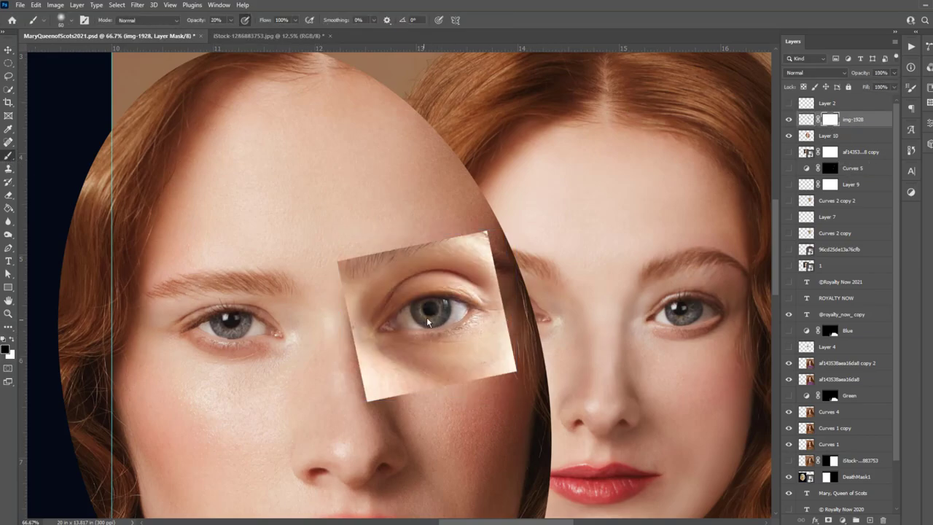
mouse_move(473, 330)
mouse_down()
mouse_move(470, 350)
mouse_move(495, 381)
mouse_move(435, 343)
mouse_move(381, 357)
mouse_move(387, 383)
mouse_move(350, 359)
mouse_up()
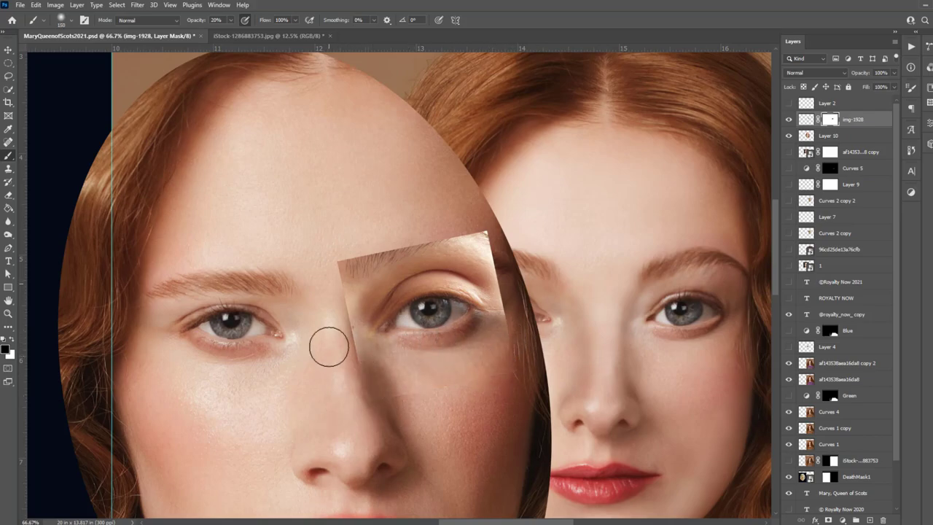
key(bracketleft)
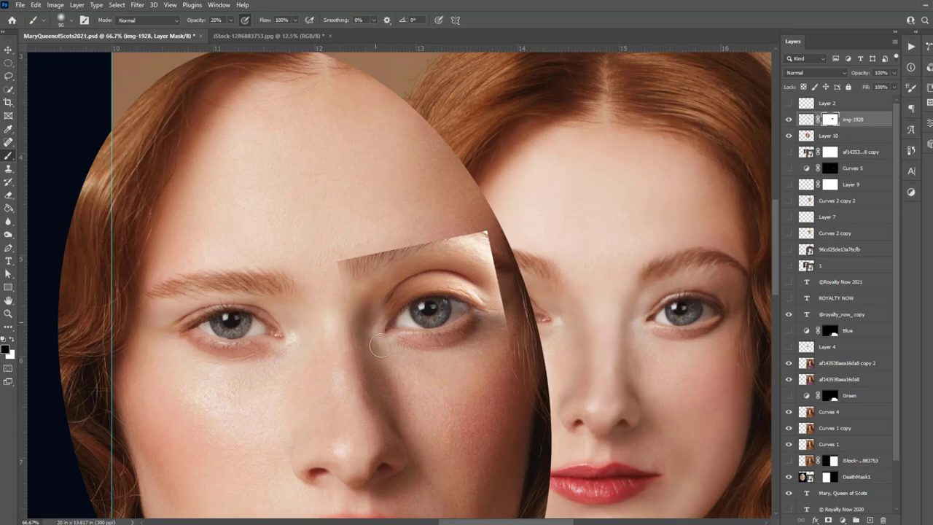
mouse_move(385, 250)
mouse_down()
mouse_move(435, 227)
mouse_move(442, 246)
mouse_move(462, 235)
mouse_move(393, 253)
mouse_move(425, 252)
mouse_up()
Squash the eye patch vertically and tilt it about -3.8° to fit, then nudge its rotation.
key(ctrl+t)
drag(457, 279, 454, 269)
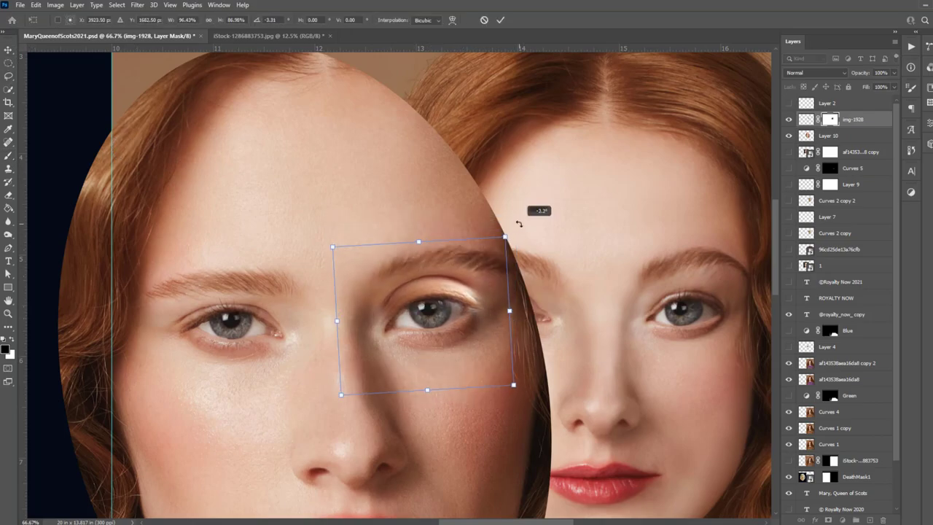
drag(520, 214, 524, 230)
click(10, 153)
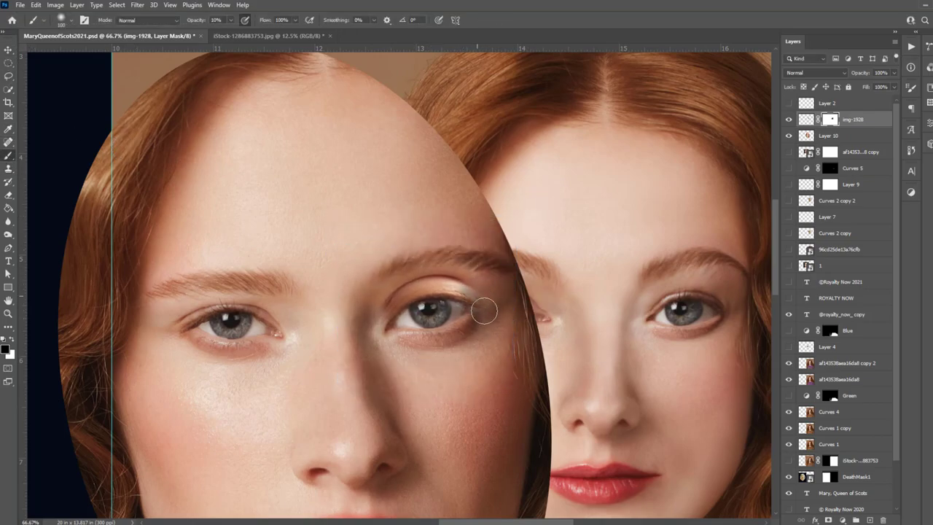
key(v)
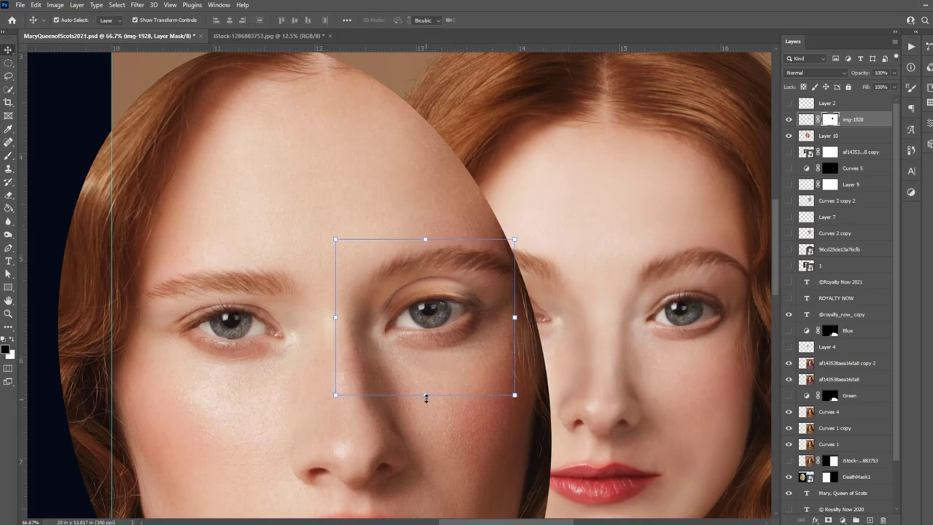
drag(541, 208, 542, 223)
key(Return)
Forward-warp the upper eyelid above the lashes on Layer 10 in Liquify.
click(472, 374)
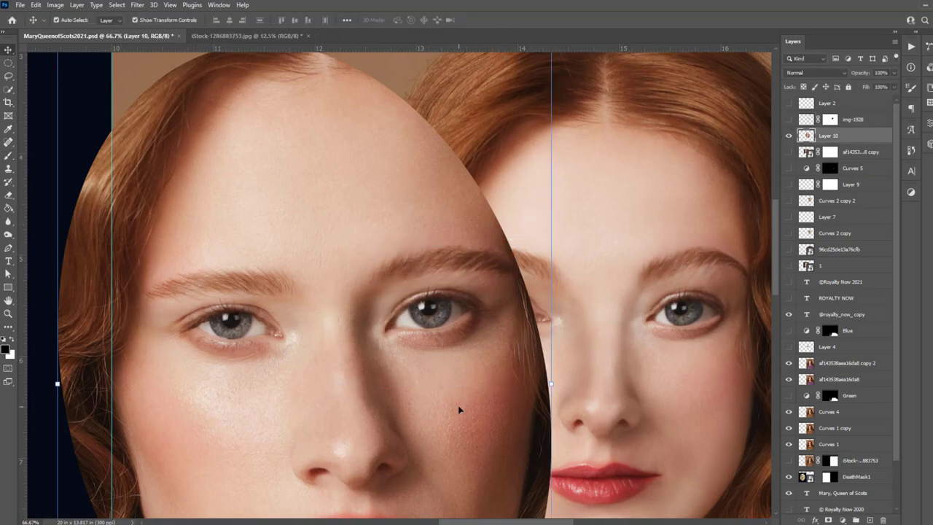
key(ctrl+shift+x)
scroll(510, 198, up, 2)
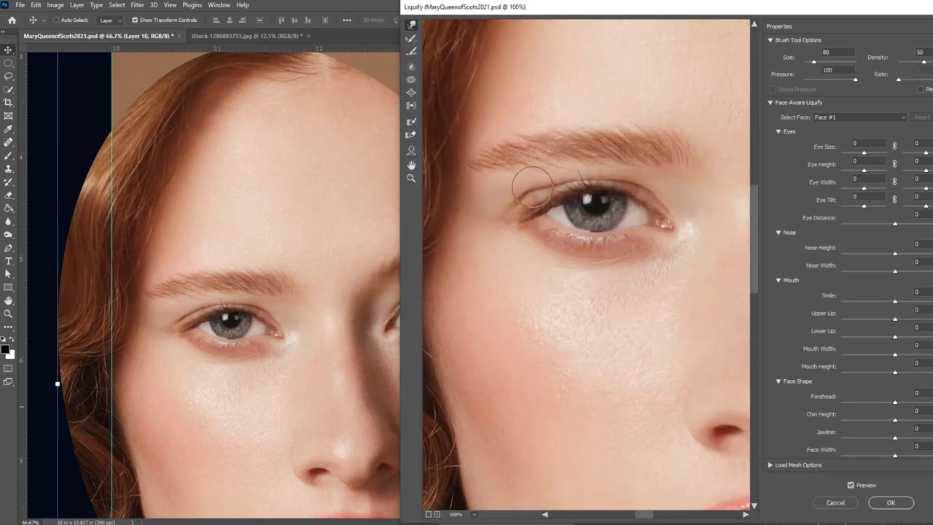
drag(566, 172, 620, 175)
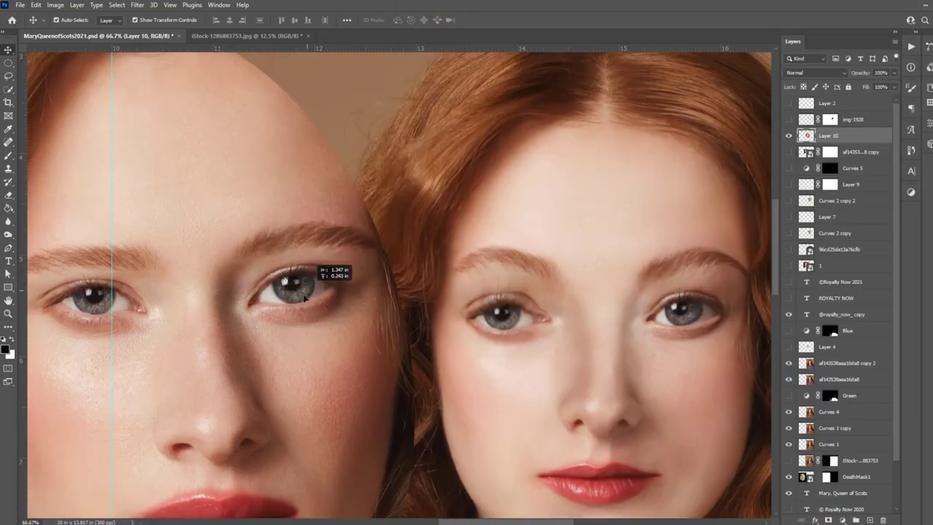
Copy both eyes of the left oval face onto their own layers, Layers 11 and 12.
drag(305, 298, 392, 273)
click(9, 64)
mouse_move(101, 242)
mouse_down()
mouse_move(258, 325)
mouse_move(563, 346)
mouse_up()
key(ctrl+j)
drag(314, 216, 462, 313)
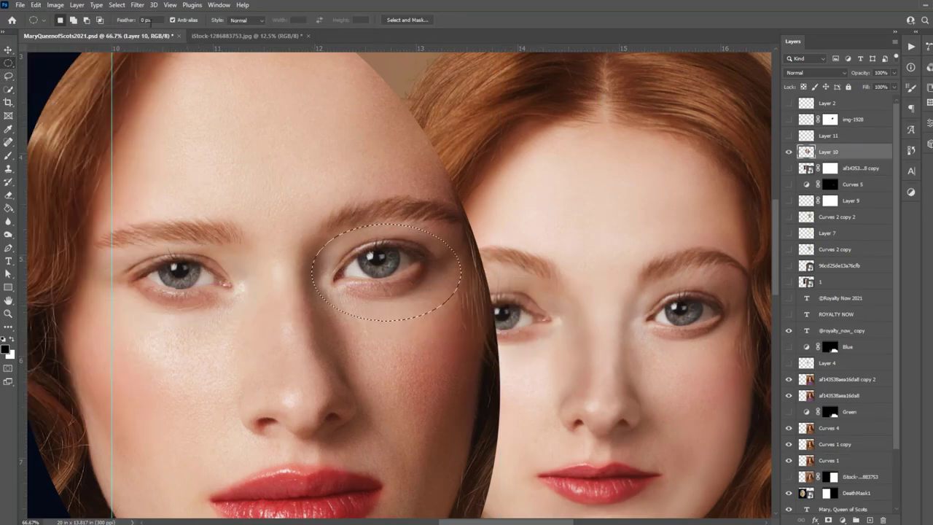
key(ctrl+j)
Move the copied eye onto the portrait's face, showing Layers 11 and 12 and hiding Layer 10.
key(v)
drag(381, 313, 679, 363)
scroll(769, 258, right, 1)
drag(656, 314, 667, 316)
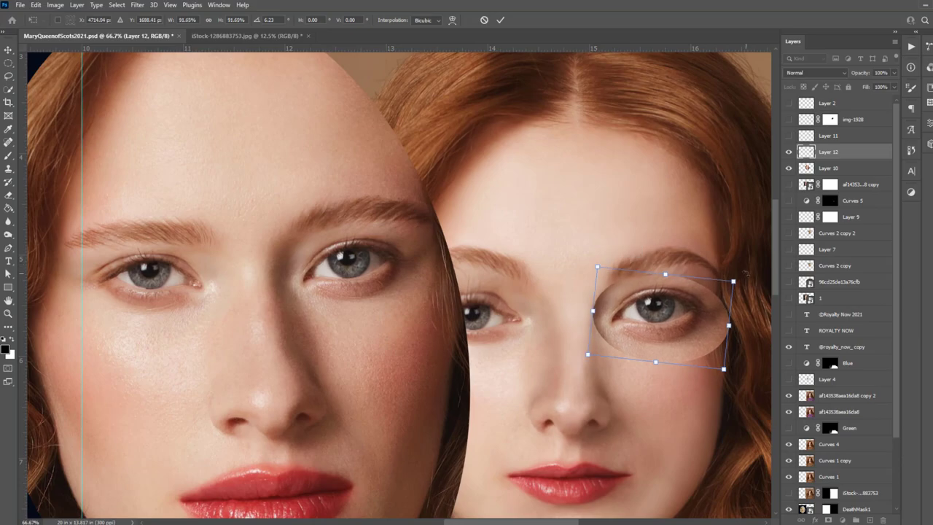
click(748, 180)
click(787, 151)
click(787, 136)
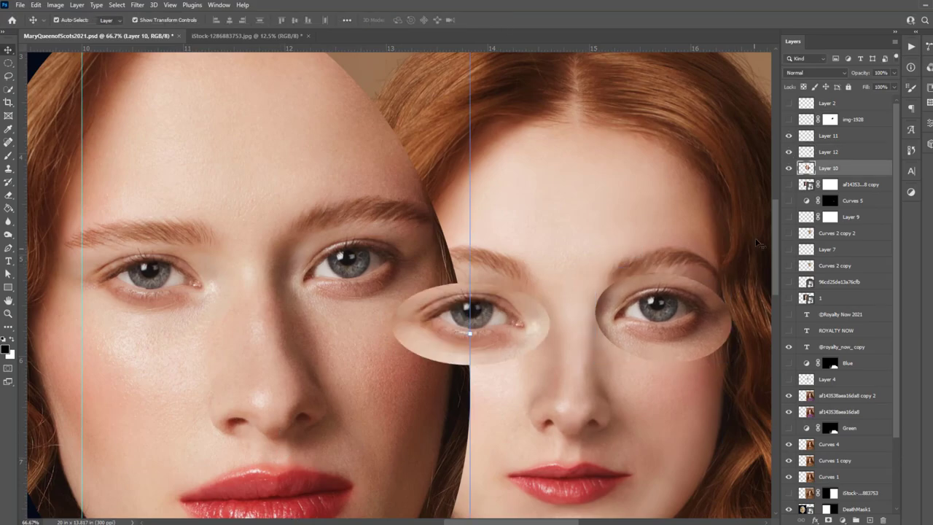
click(787, 168)
Scale, rotate and narrow the Layer 11 eye patch to fit the portrait's eye.
click(827, 135)
key(4)
key(3)
key(ctrl+t)
drag(253, 332, 260, 329)
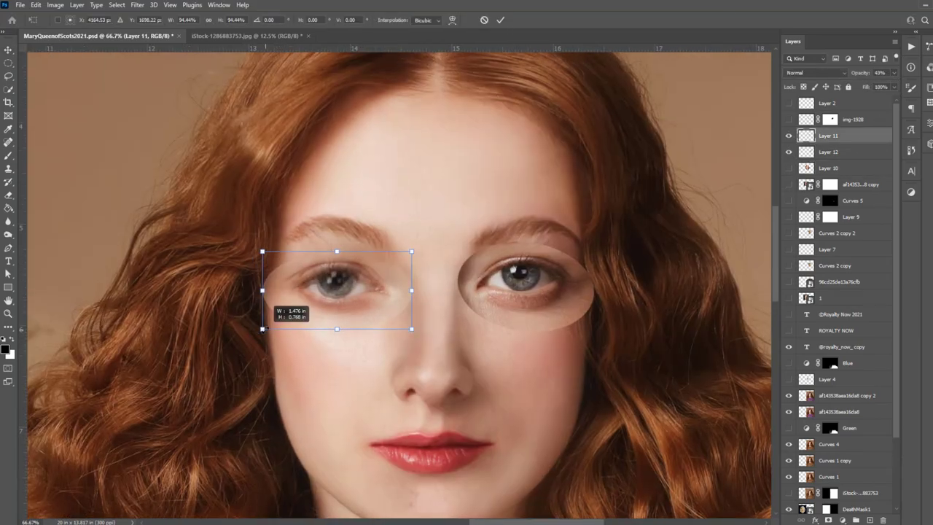
drag(419, 252, 442, 254)
drag(478, 170, 466, 131)
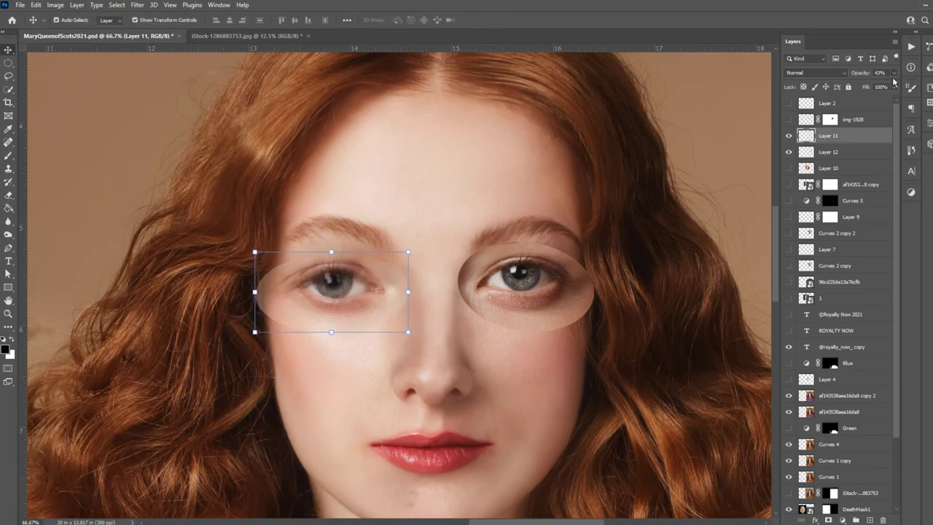
key(0)
drag(256, 297, 261, 294)
drag(410, 290, 401, 294)
key(Return)
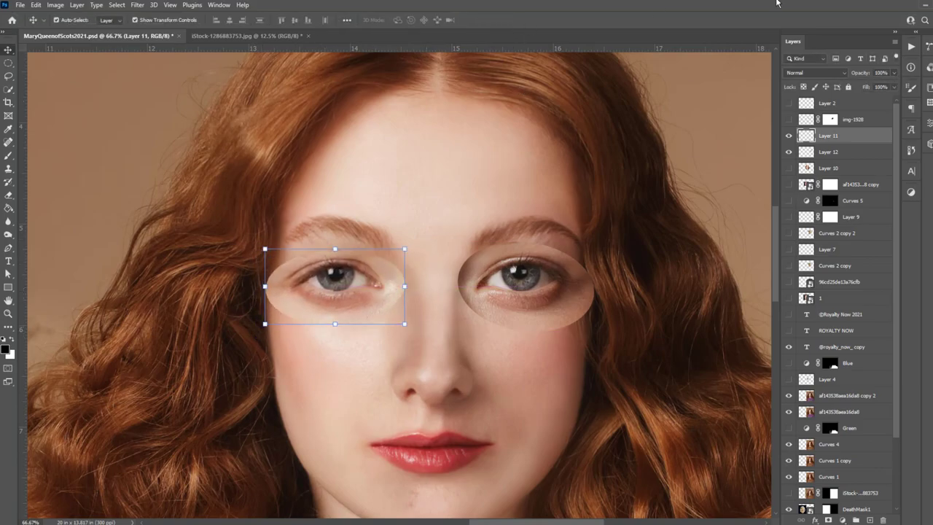
Set Layer 11 opacity to about 59% and Layer 12 to about 58%, shrinking the right patch.
key(5)
key(9)
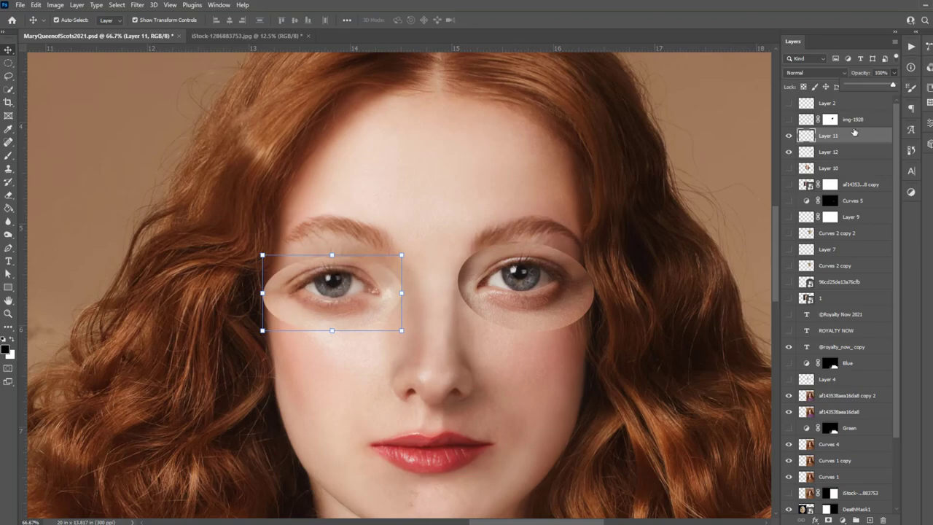
click(545, 295)
key(5)
key(8)
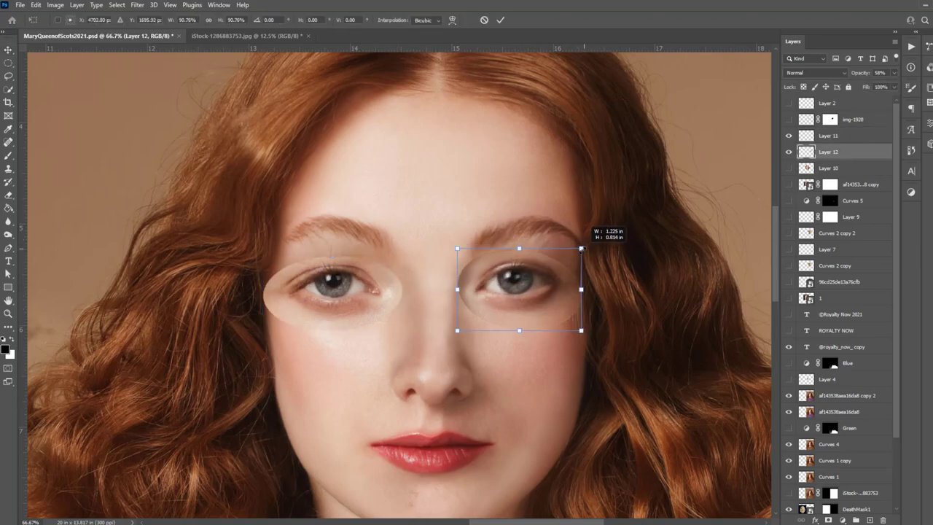
drag(593, 239, 581, 249)
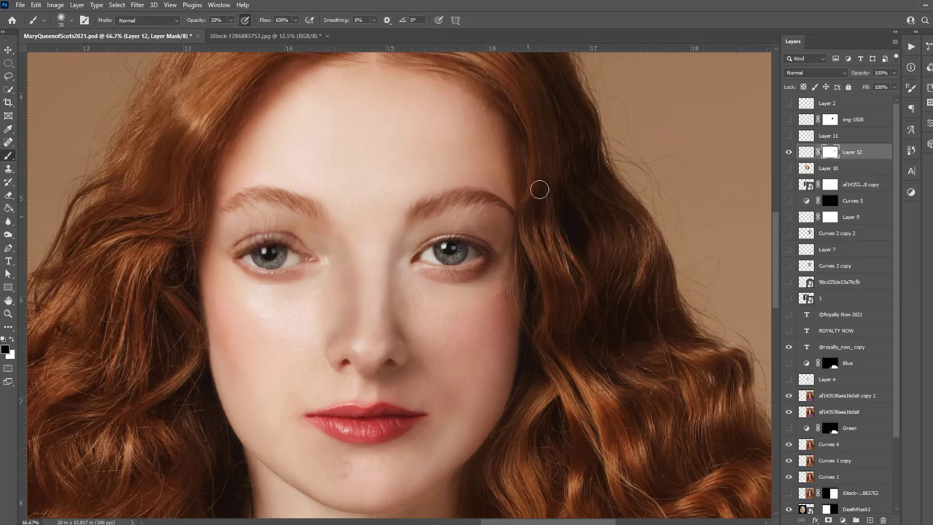
Mask Layer 11 with a size 90 brush, painting away the light patch beside the nose.
click(788, 135)
click(849, 136)
click(827, 519)
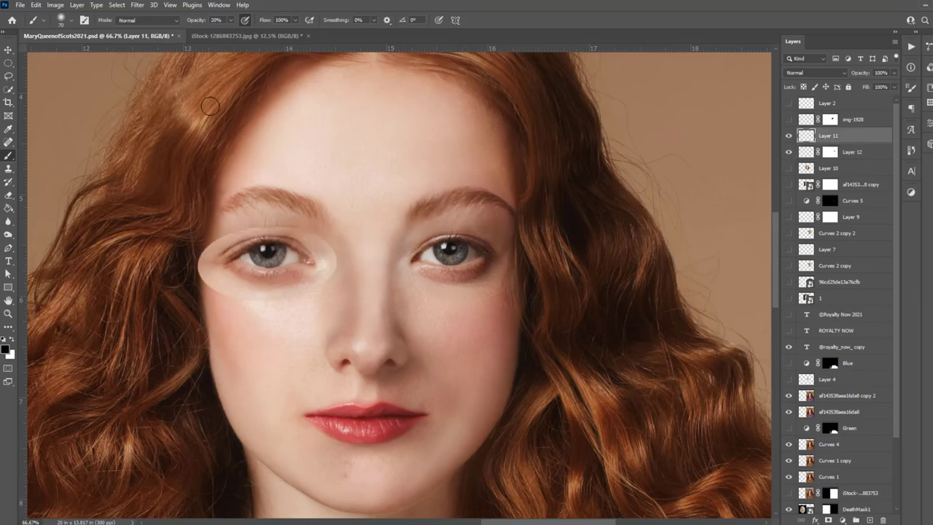
key(bracketright)
key(bracketright)
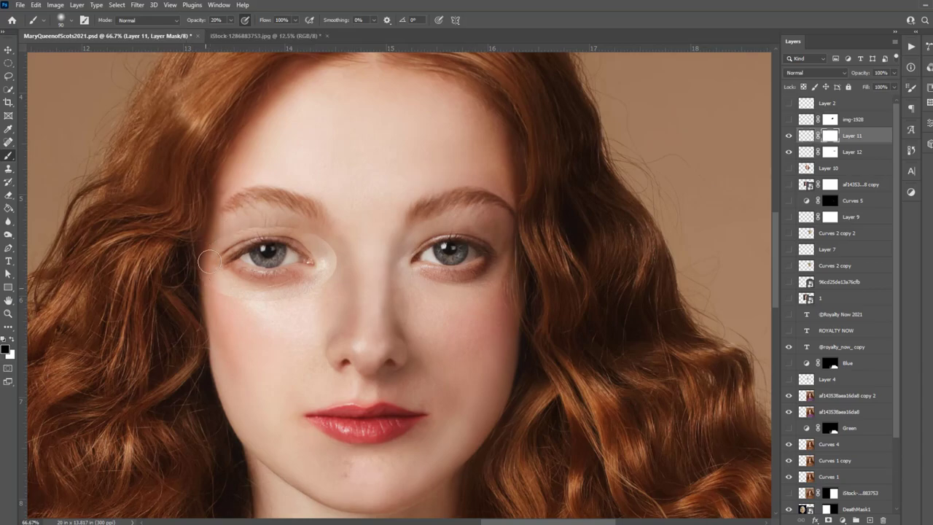
drag(344, 246, 335, 271)
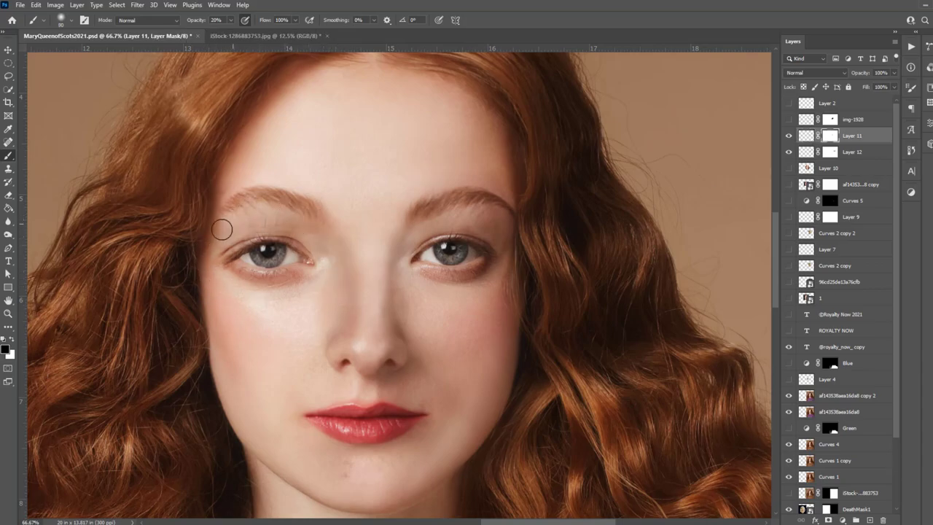
click(787, 136)
key(v)
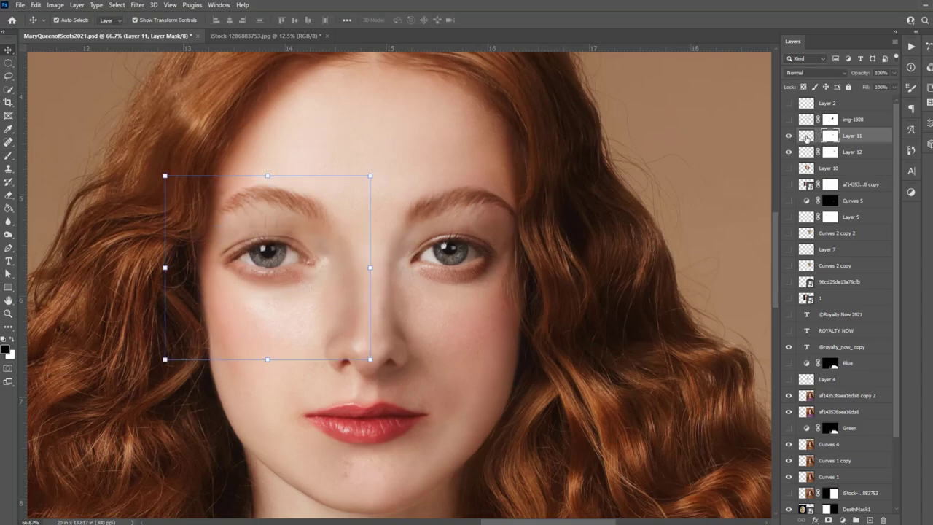
click(801, 135)
Liquify the Layer 11 eye, puckering the iris and push-warping the lids.
key(ctrl+shift+x)
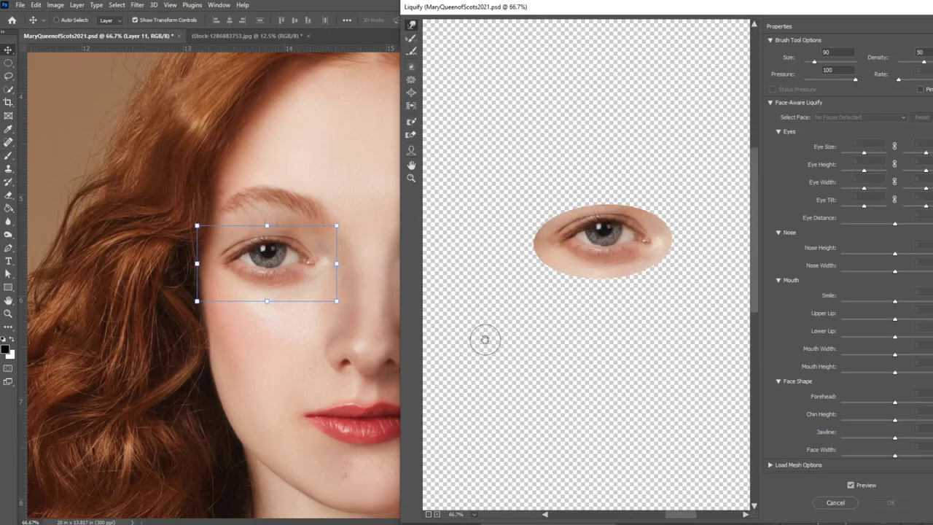
key(bracketleft)
key(bracketleft)
key(bracketleft)
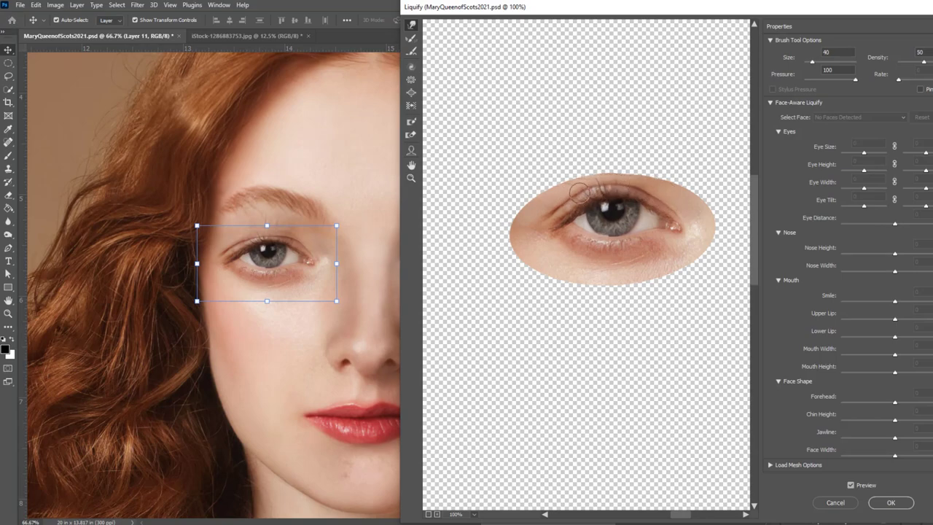
key(s)
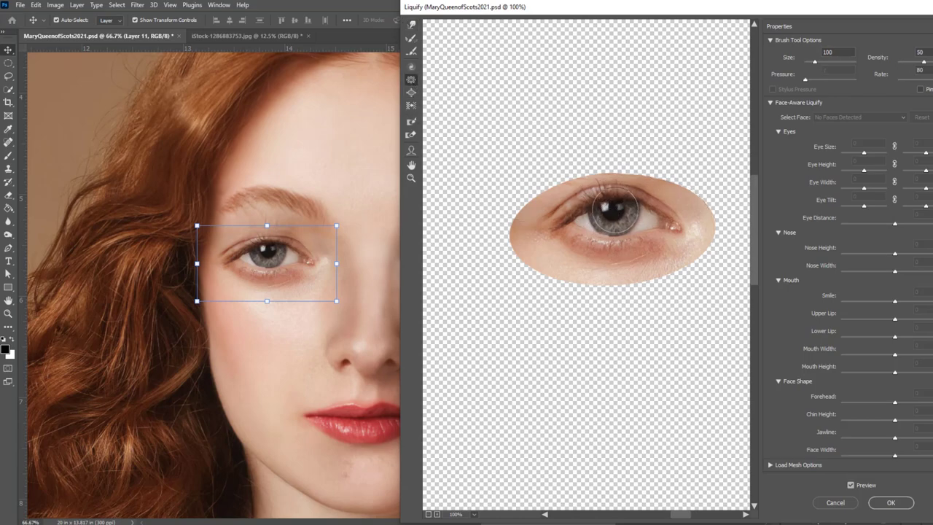
key(w)
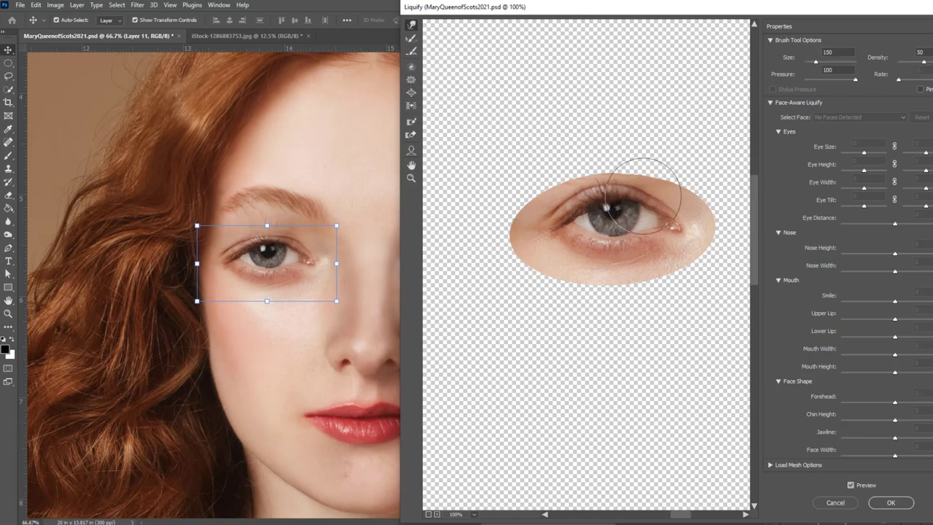
key(bracketleft)
key(bracketleft)
key(bracketleft)
key(bracketleft)
key(bracketleft)
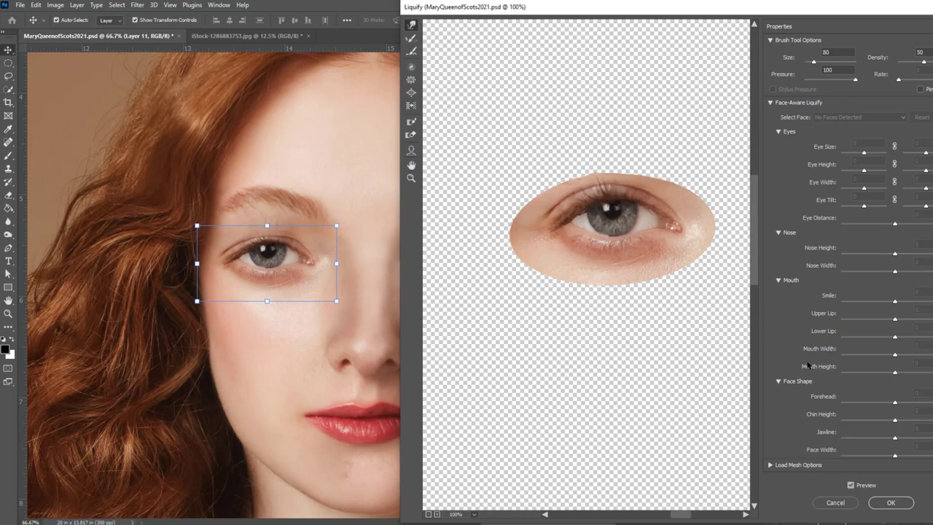
click(890, 502)
Liquify the Layer 12 eye, warping the iris highlight and lengthening the upper lashes.
key(ctrl+shift+x)
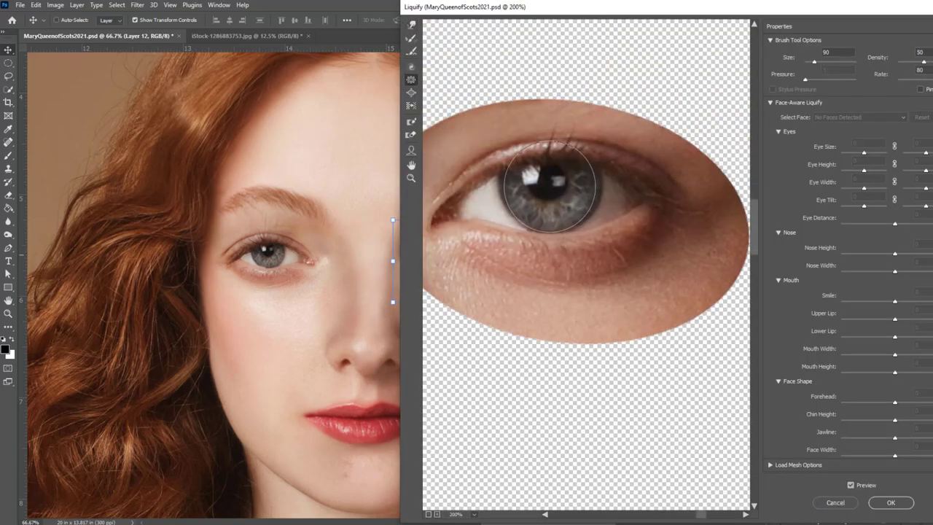
drag(557, 178, 614, 239)
key(bracketright)
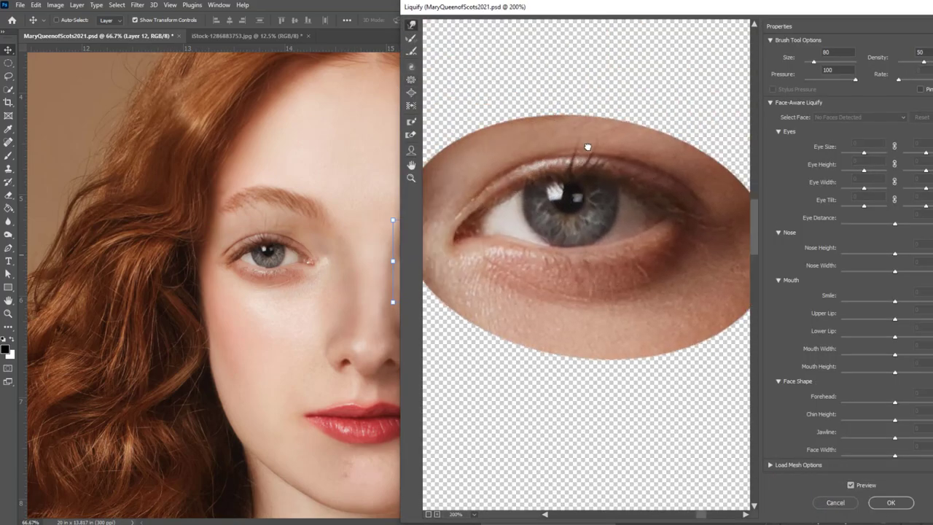
key(bracketleft)
key(bracketleft)
key(bracketleft)
drag(613, 166, 608, 146)
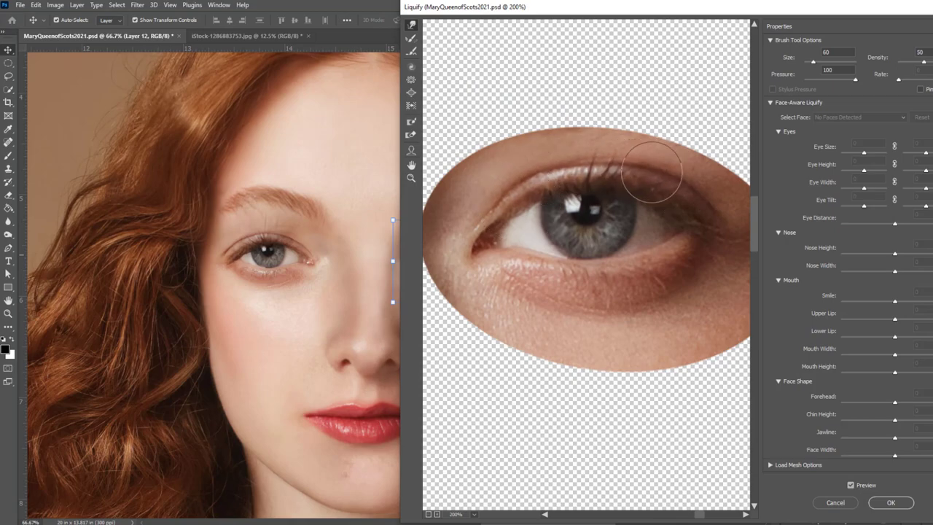
key(bracketleft)
Apply the eye warp, zoom out and toggle Layer 11 to compare the result.
key(Return)
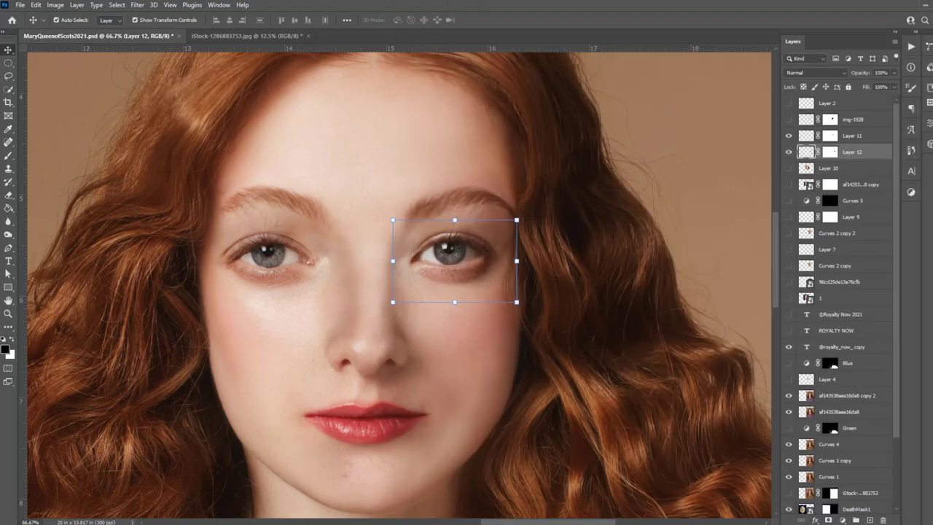
key(ctrl+minus)
click(849, 135)
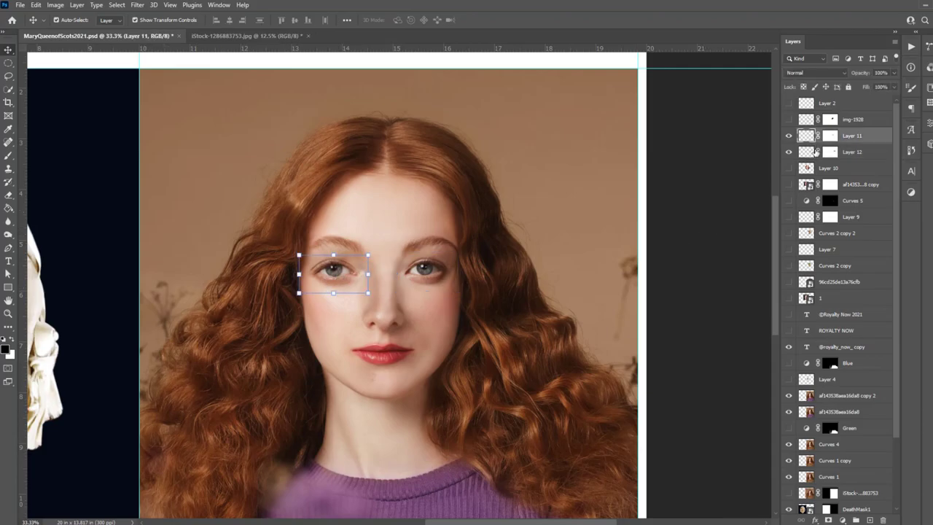
click(787, 136)
click(787, 136)
click(788, 136)
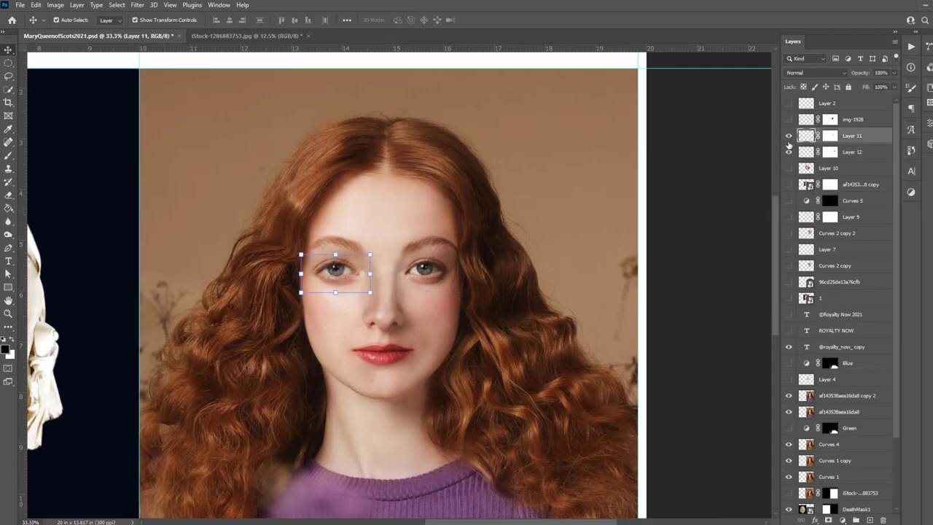
Run another Liquify pass on the Layer 11 eye and compare it on and off.
key(ctrl+shift+x)
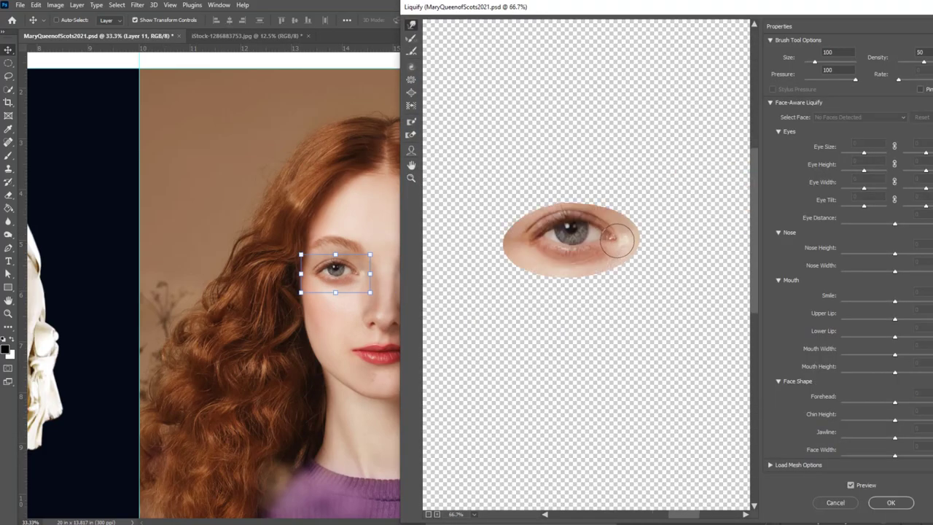
key(bracketleft)
key(bracketleft)
key(bracketleft)
key(bracketright)
key(bracketright)
key(bracketright)
click(891, 502)
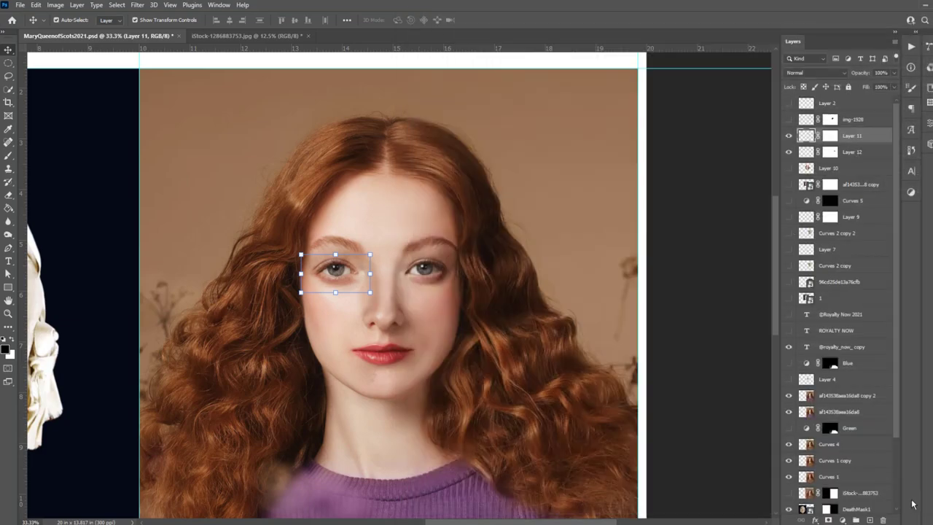
click(789, 136)
click(692, 262)
click(435, 288)
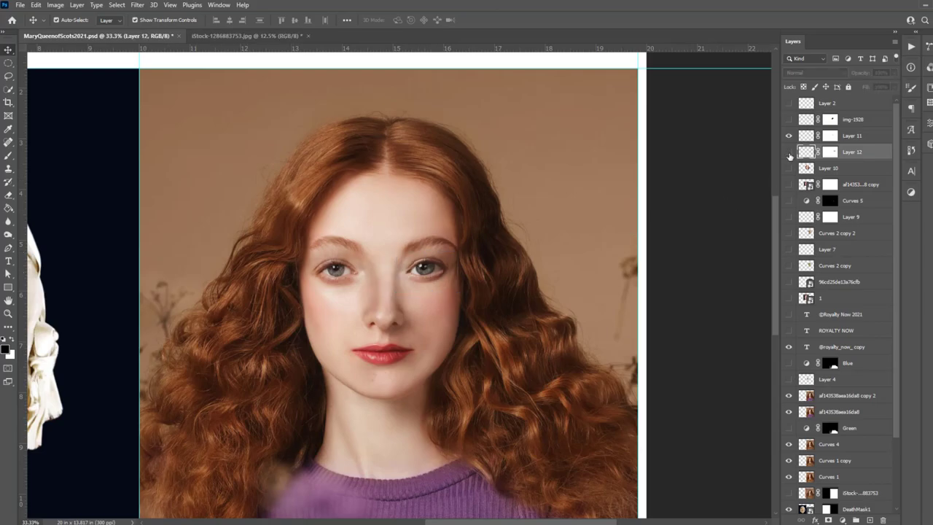
Move Curves 2 copy 2 above Layer 11 and briefly check the plaster face mask layer.
click(830, 233)
drag(830, 235, 831, 138)
click(788, 135)
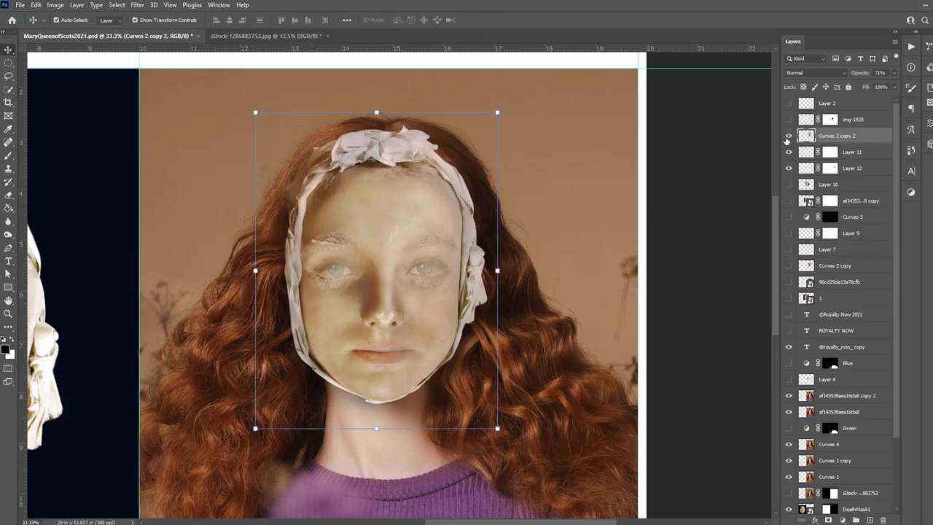
click(342, 271)
click(789, 135)
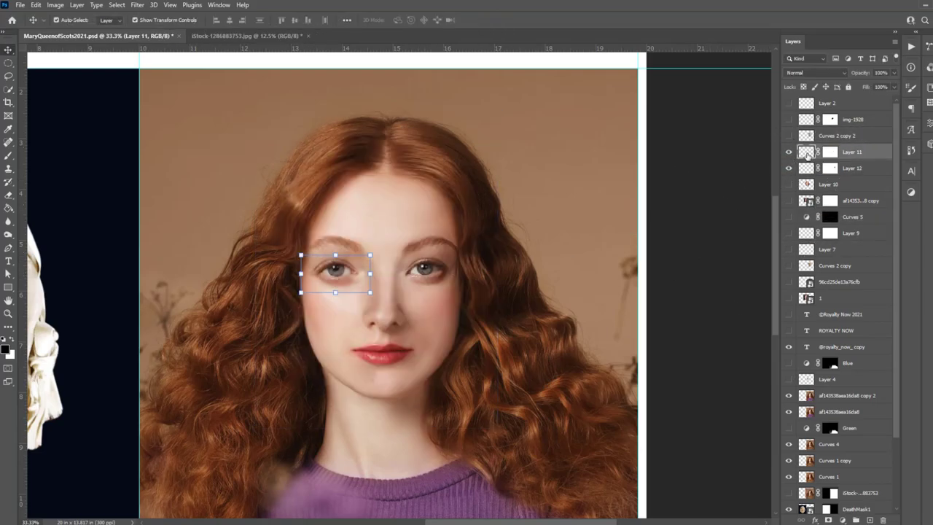
Push the Layer 11 eye's outer corner in Liquify with a larger brush, then save.
key(ctrl+shift+x)
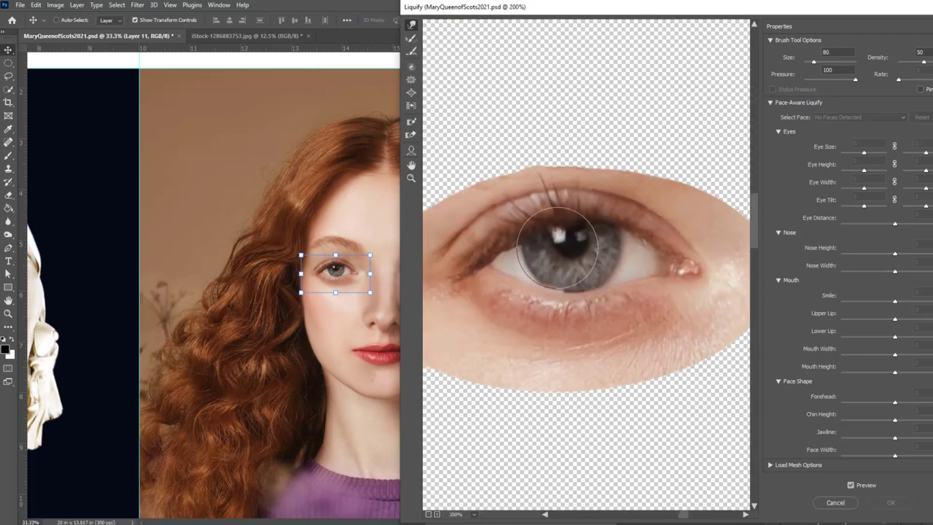
drag(510, 211, 548, 203)
key(bracketright)
key(bracketright)
key(bracketright)
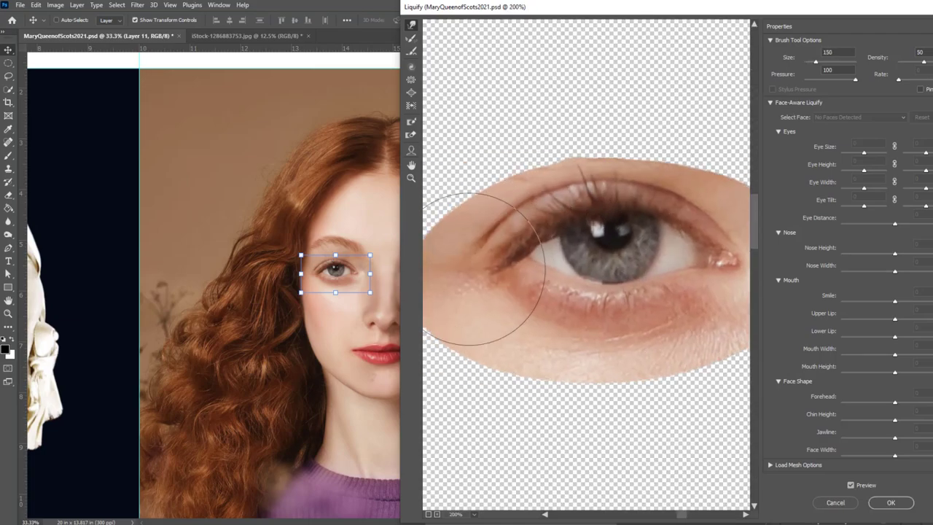
key(bracketright)
key(bracketright)
key(bracketright)
key(Return)
key(ctrl+s)
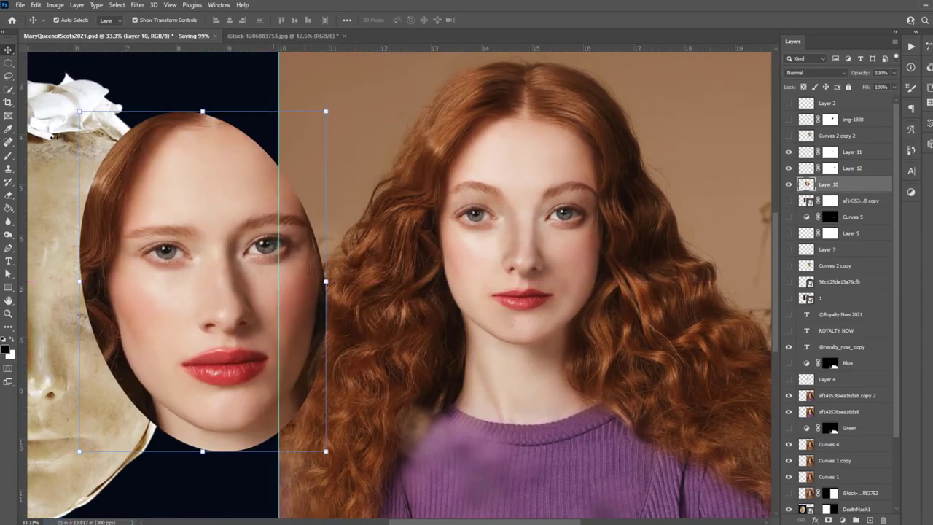
Copy the source face's eyebrow onto a new layer and mask away the leftover source face.
drag(100, 219, 214, 243)
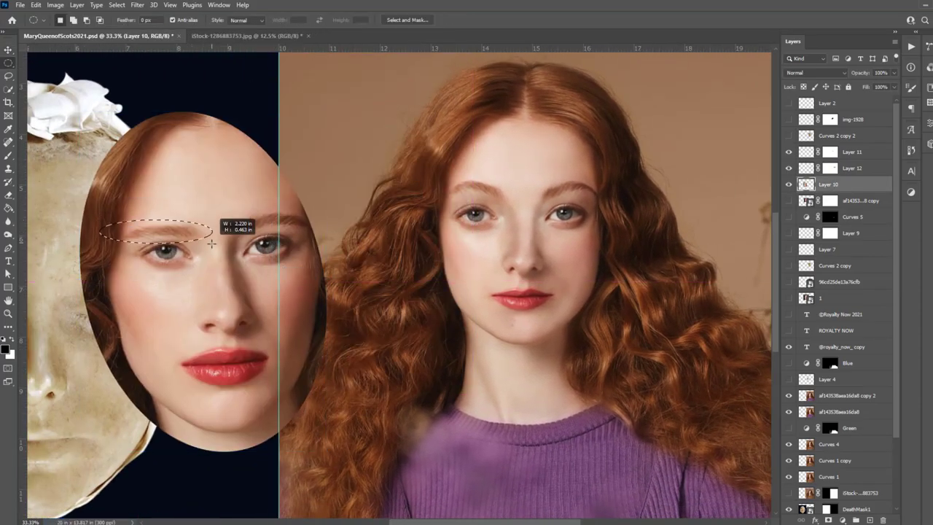
drag(157, 231, 514, 194)
mouse_move(218, 204)
mouse_down()
mouse_move(321, 226)
mouse_move(598, 204)
mouse_up()
key(ctrl+j)
key(v)
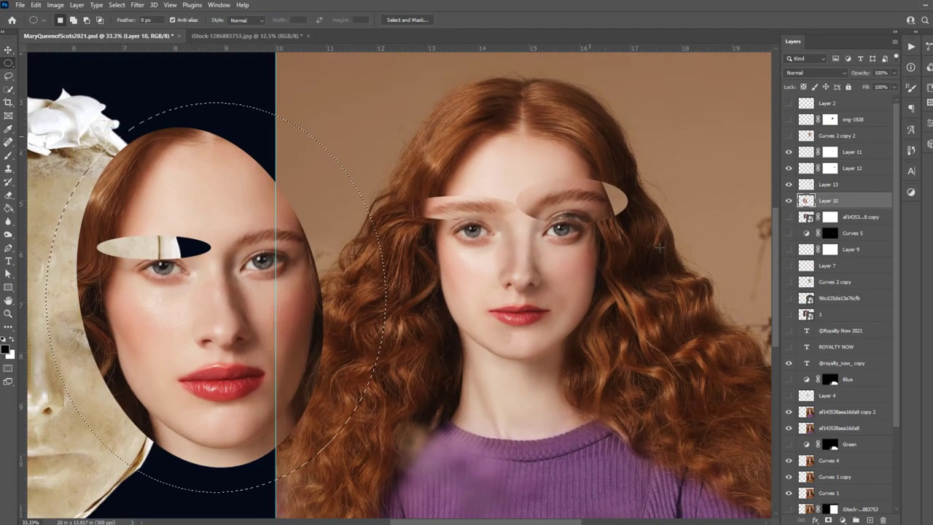
click(828, 520)
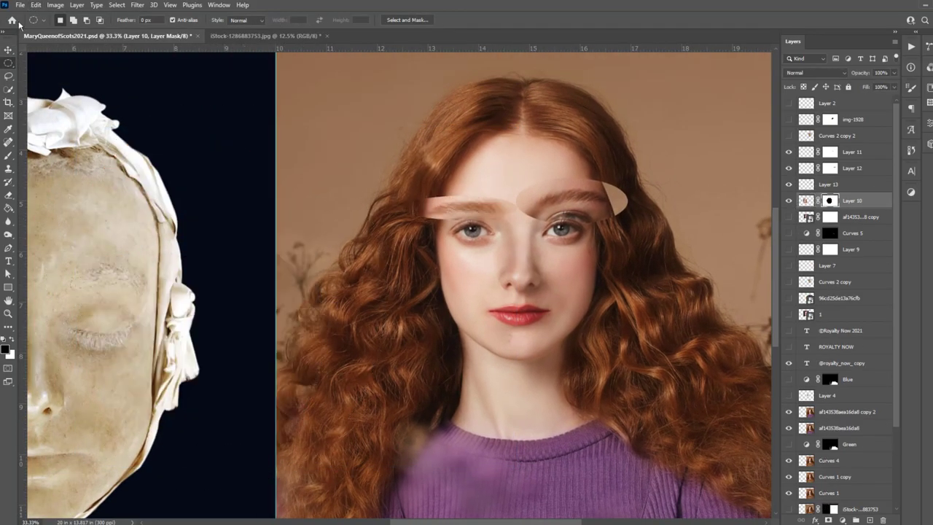
Position the right and left eyebrow patches over her brows and mask the left patch.
scroll(683, 267, right, 3)
key(ctrl+plus)
key(ctrl+plus)
click(481, 182)
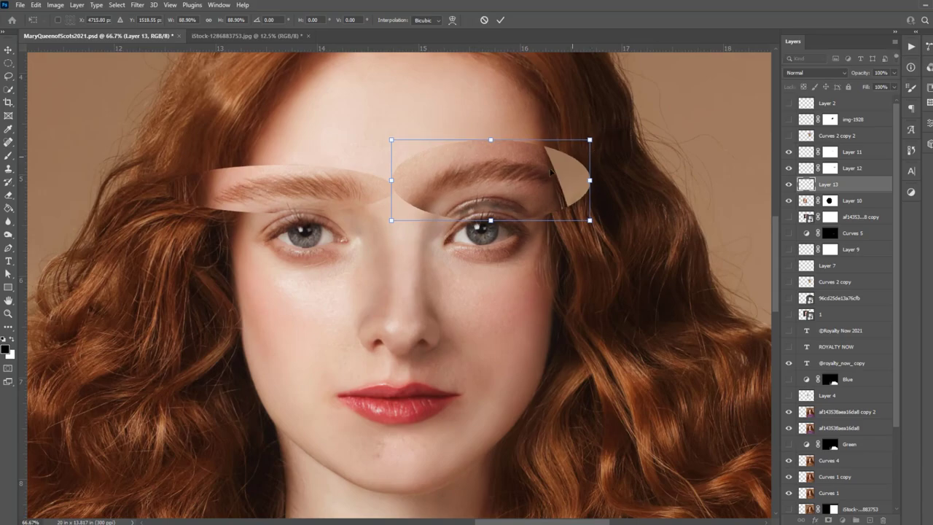
drag(481, 182, 481, 207)
click(311, 186)
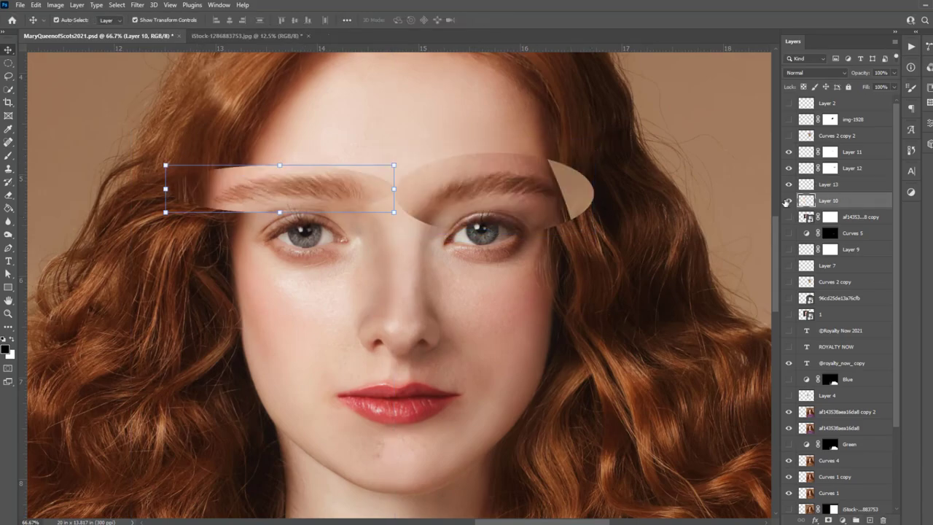
mouse_move(395, 164)
mouse_down()
mouse_move(410, 127)
mouse_move(396, 130)
mouse_move(387, 179)
mouse_up()
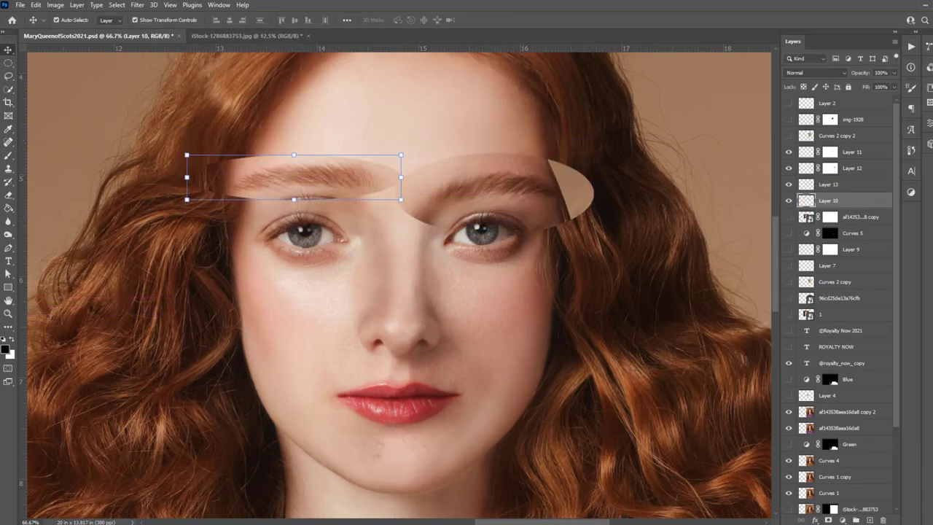
click(828, 519)
key(b)
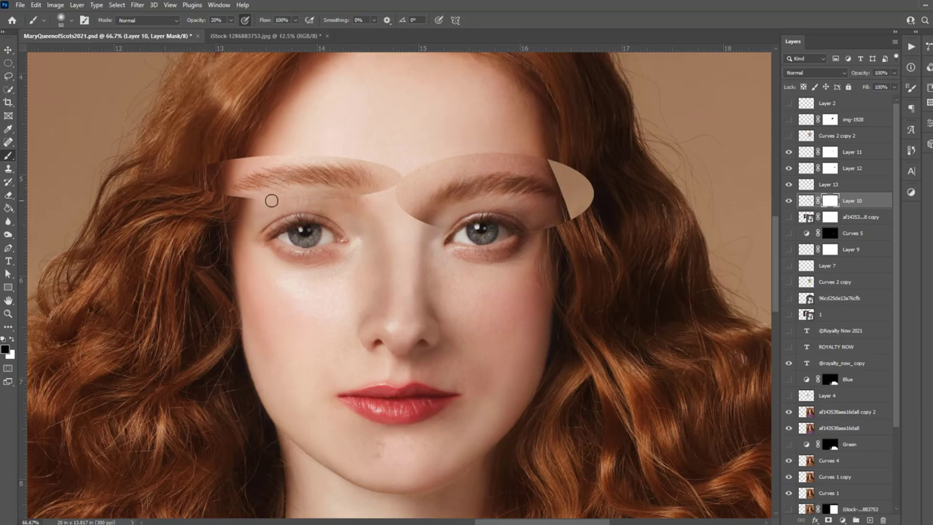
Soften the left eyebrow patch's edges, shrink it to 85%, and apply its mask.
drag(211, 186, 292, 143)
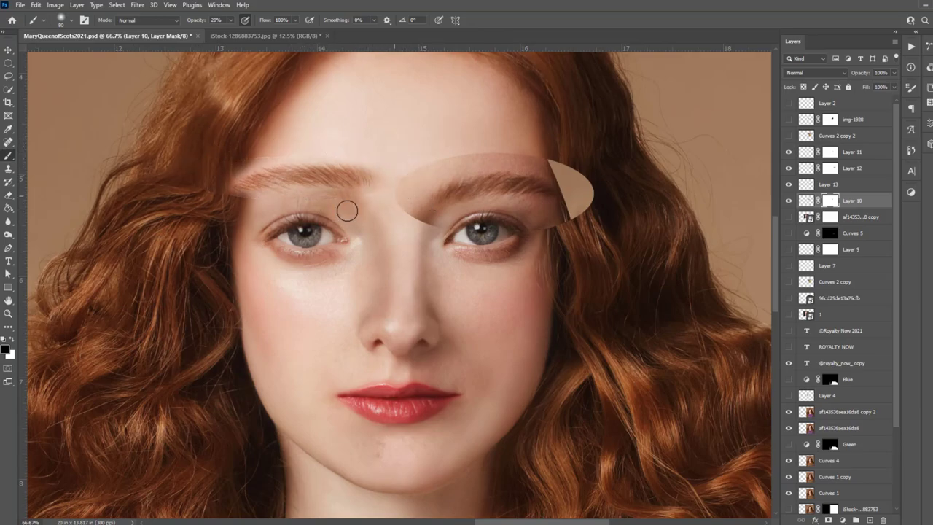
key(ctrl+t)
drag(187, 156, 216, 162)
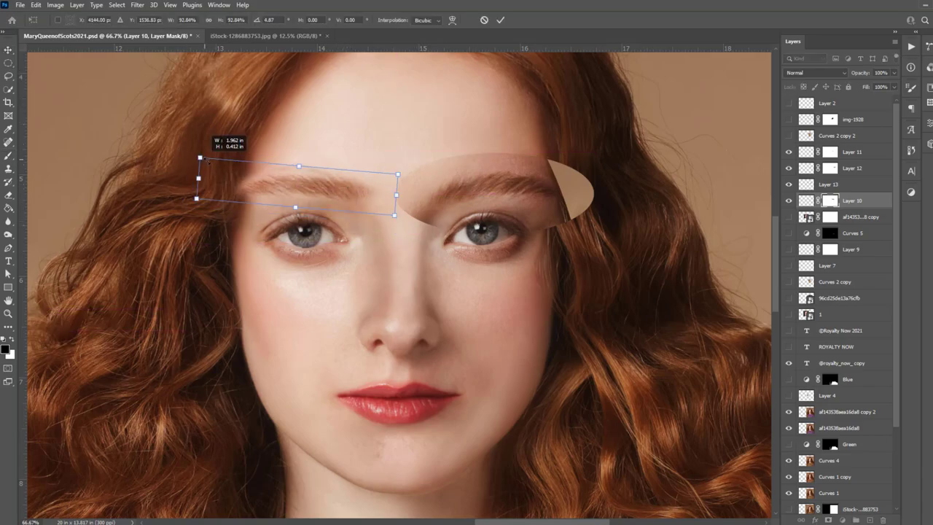
drag(396, 196, 387, 187)
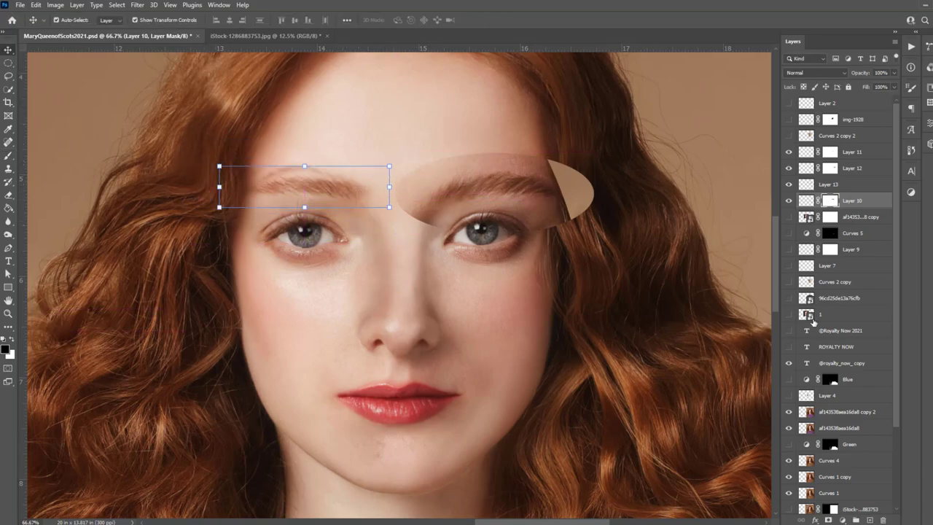
key(Return)
key(Delete)
key(Return)
Warp the left eyebrow into an arch with Liquify and narrow it slightly.
key(ctrl+shift+x)
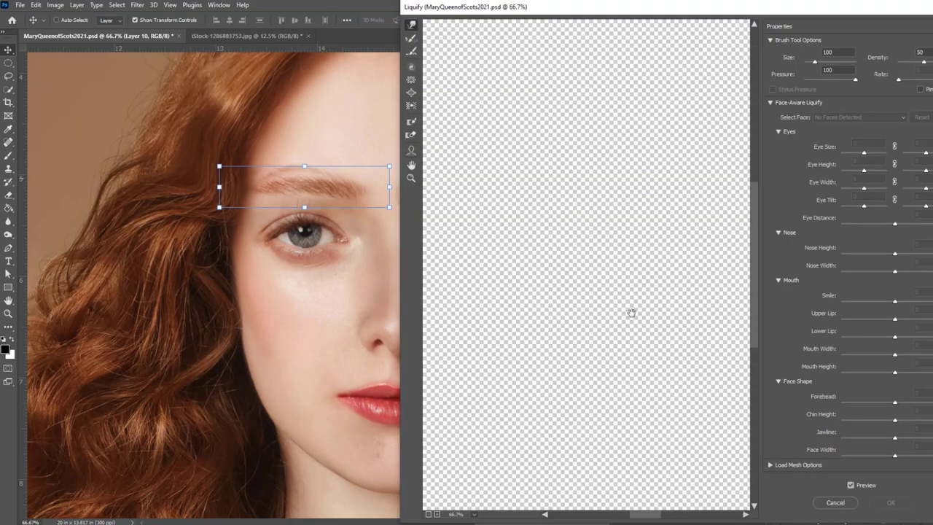
text(200)
drag(548, 196, 516, 166)
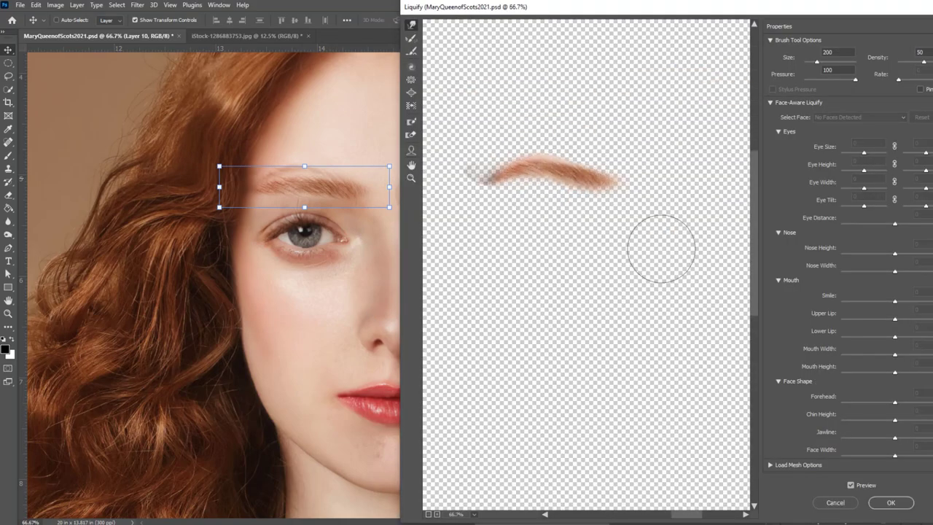
key(Return)
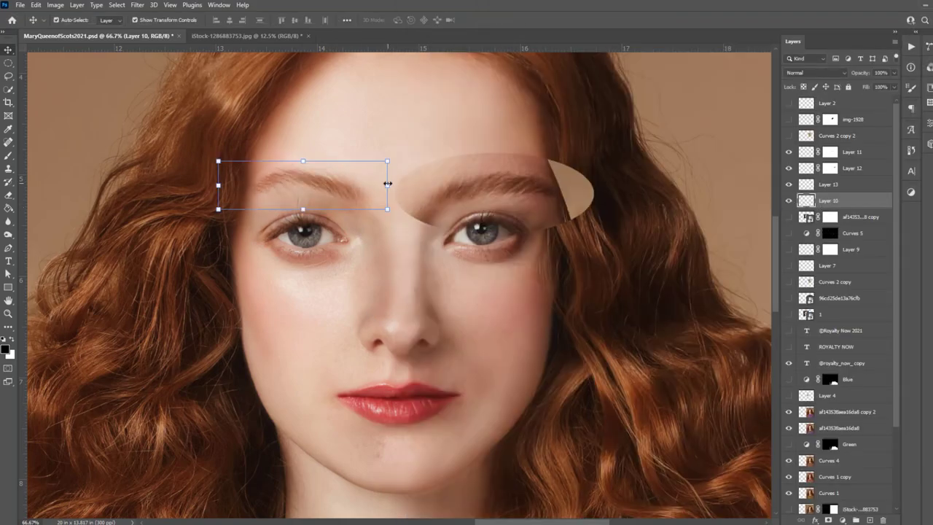
drag(389, 184, 383, 185)
drag(385, 146, 385, 153)
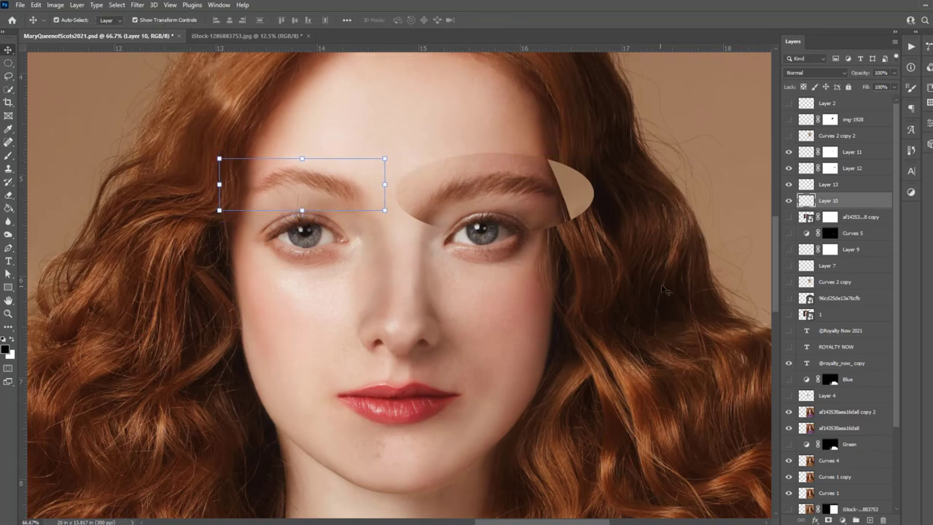
key(Return)
Mask away the right eyebrow's outer tip and tan blob, reposition it, and apply the mask.
click(428, 212)
click(828, 519)
key(b)
drag(542, 193, 510, 239)
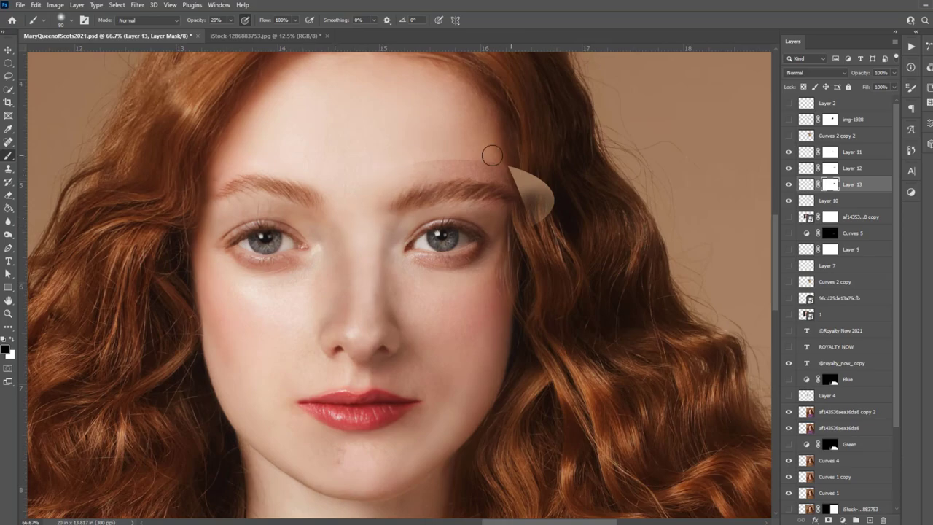
drag(492, 156, 546, 204)
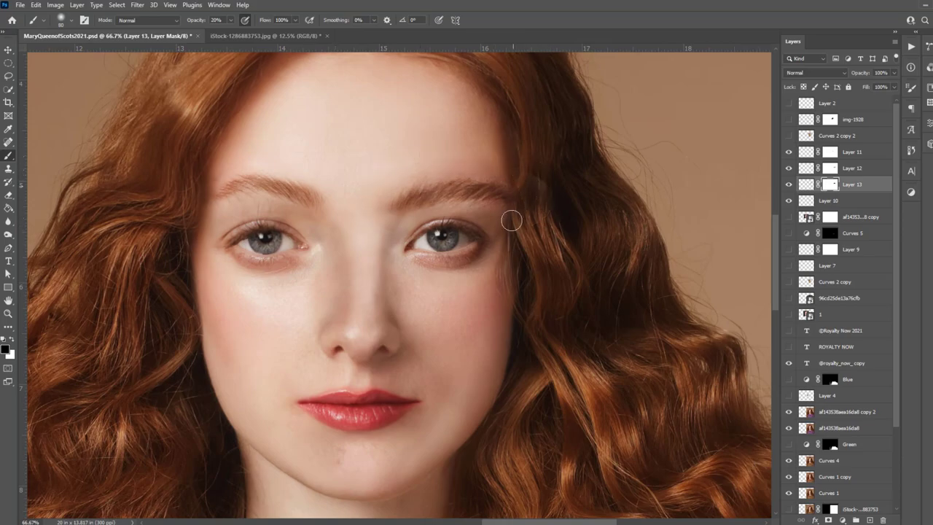
click(7, 53)
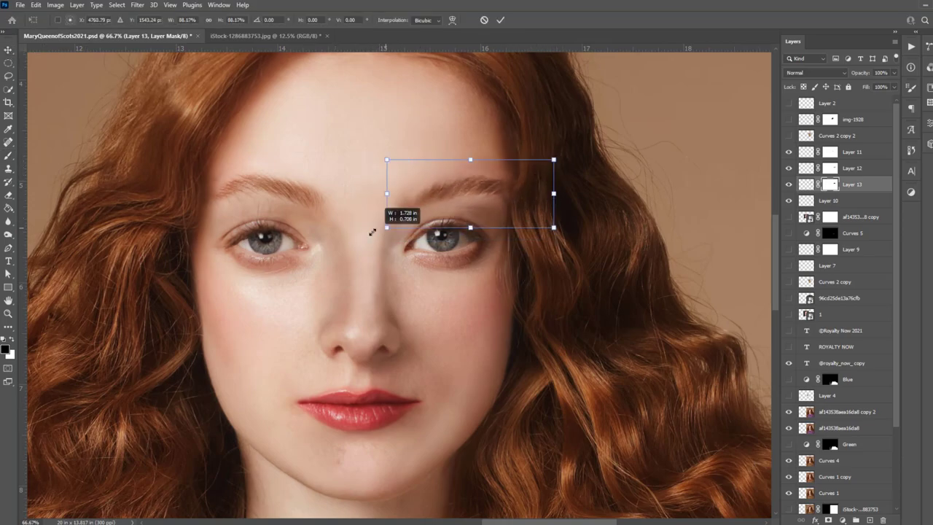
drag(393, 218, 437, 188)
key(Delete)
key(Return)
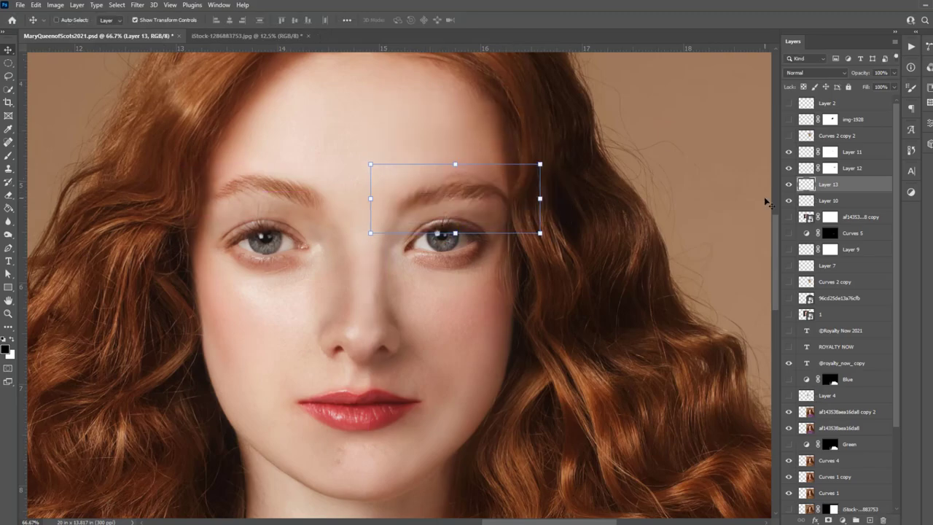
Reshape the right eyebrow with two Liquify passes and nudge it into place.
key(shift+ctrl+x)
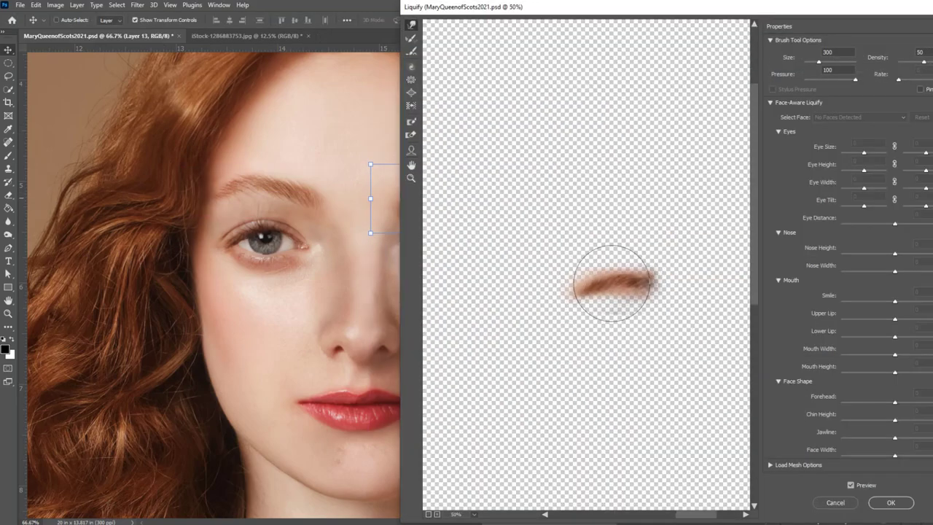
drag(606, 292, 649, 275)
key(Return)
drag(486, 183, 485, 192)
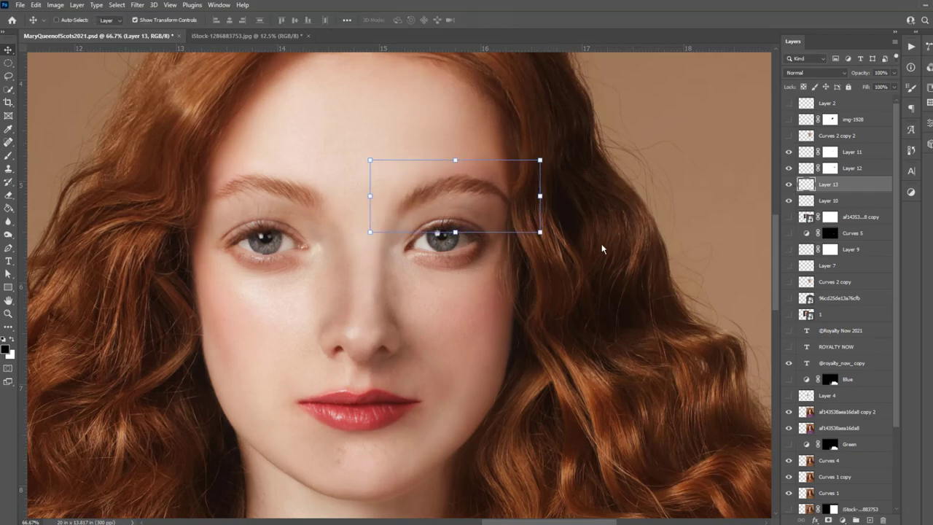
key(shift+ctrl+x)
drag(604, 250, 634, 255)
key(Return)
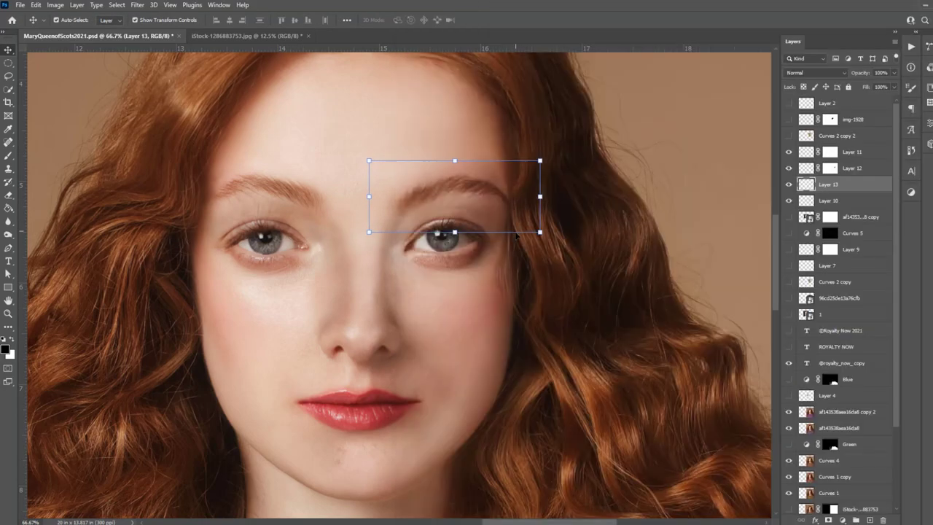
Check Curves on the eyebrow without changes, then add an empty Layer 14.
key(ctrl+m)
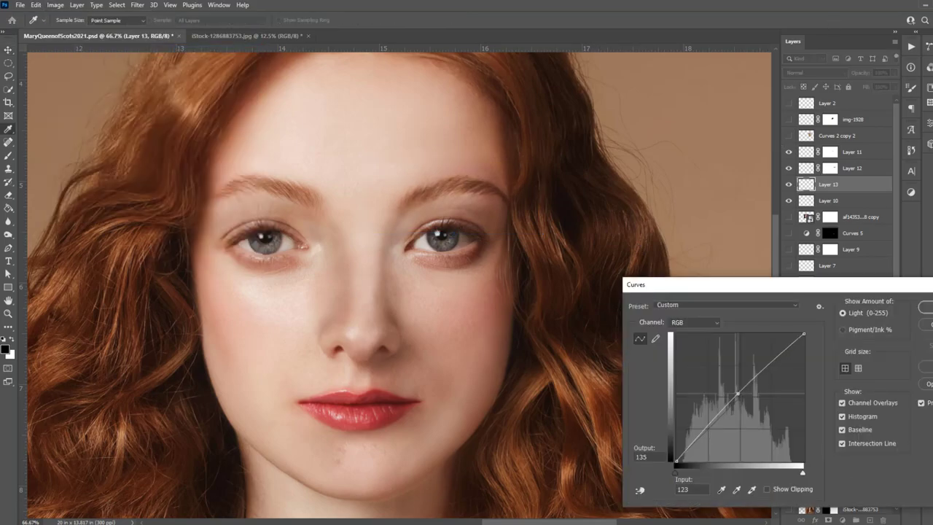
click(927, 307)
key(ctrl+shift+alt+n)
Zoom in close on the left eye, pick a soft Brush, and add new Layer 15.
key(j)
scroll(227, 220, up, 2)
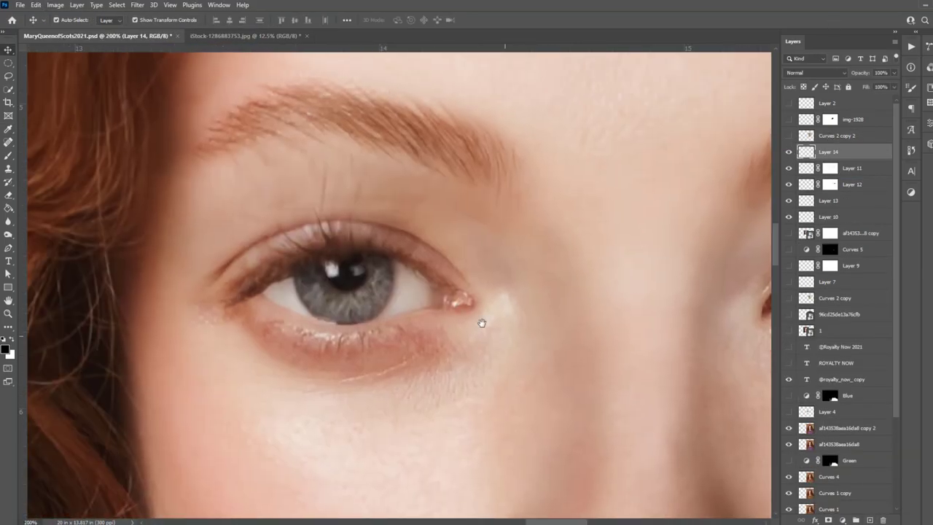
scroll(342, 180, right, 2)
scroll(494, 255, up, 1)
key(b)
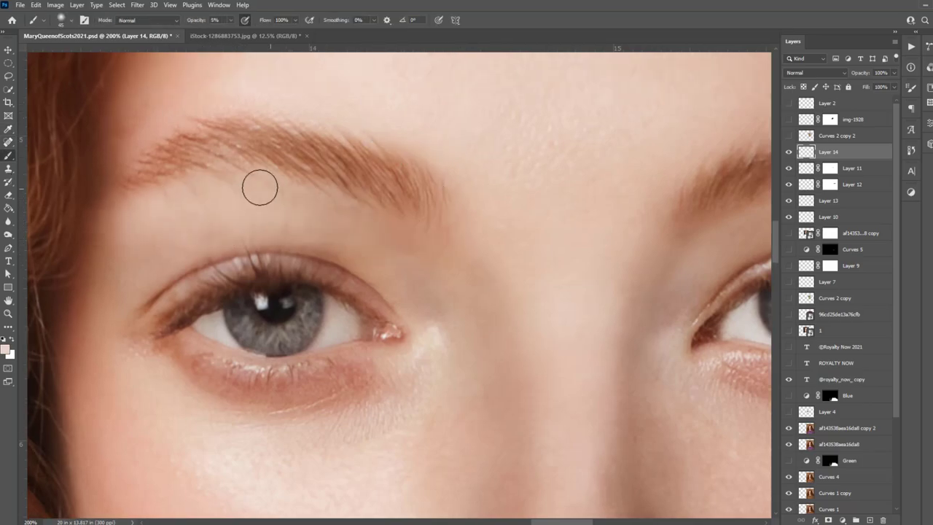
scroll(430, 261, right, 3)
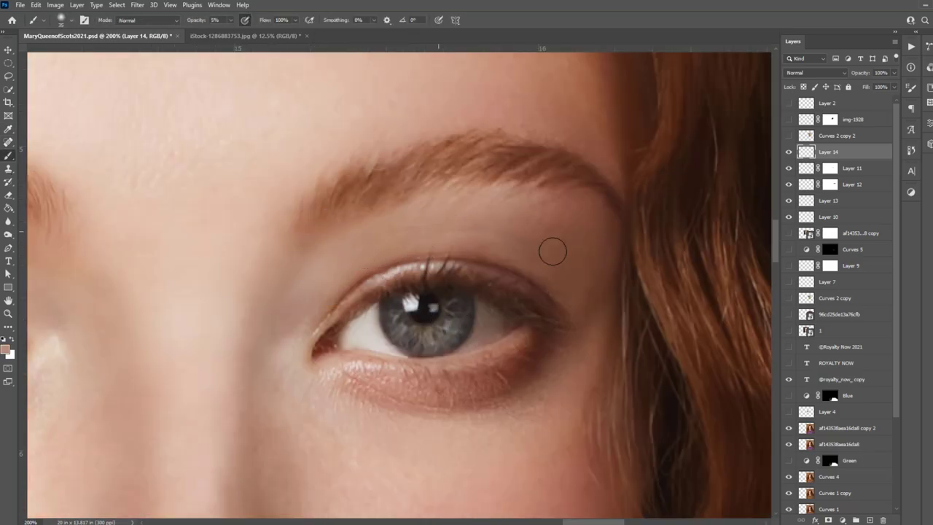
scroll(558, 231, left, 4)
scroll(349, 208, left, 1)
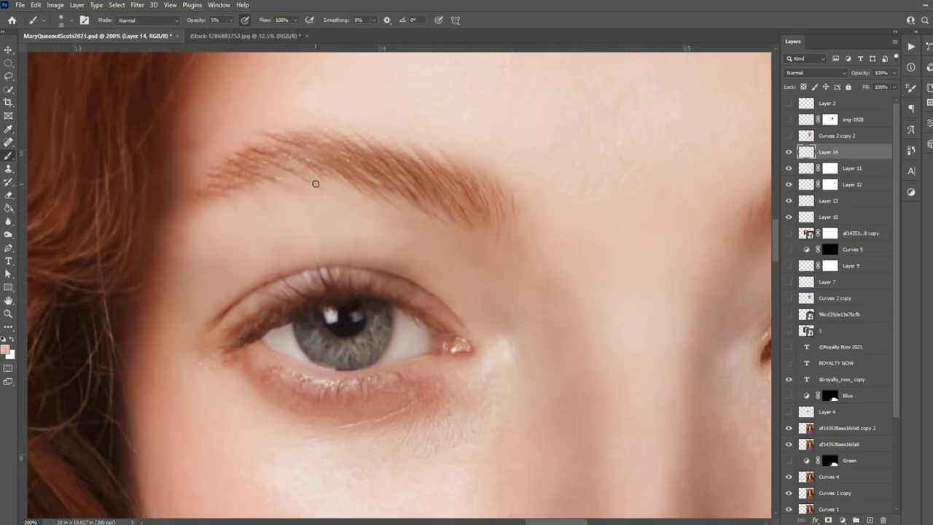
scroll(531, 232, right, 1)
key(ctrl+shift+alt+n)
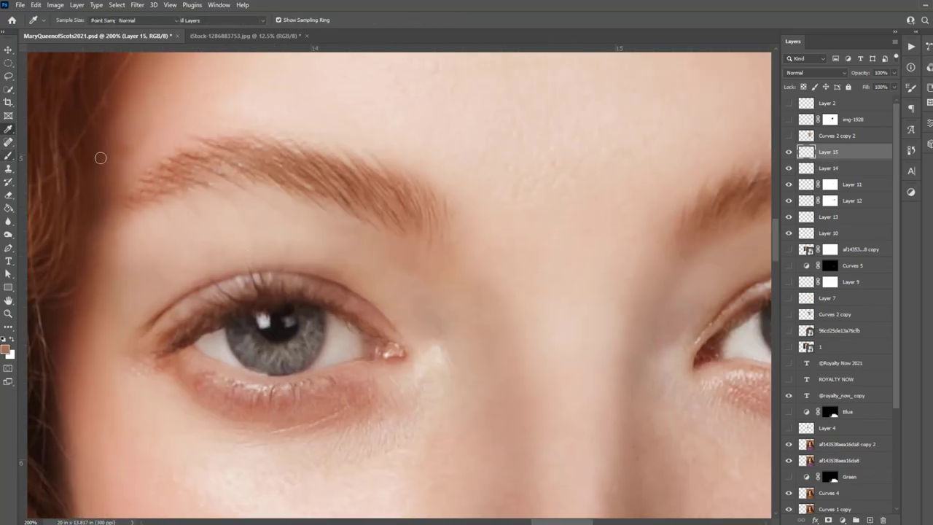
Shrink the brush to size 5 for fine lash strokes.
scroll(397, 204, right, 3)
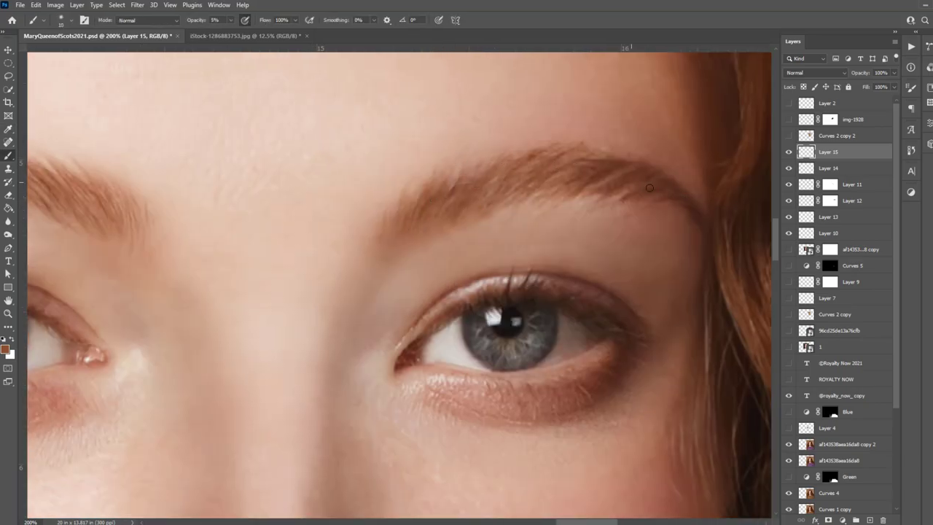
scroll(536, 212, left, 2)
scroll(239, 161, left, 2)
scroll(262, 189, right, 2)
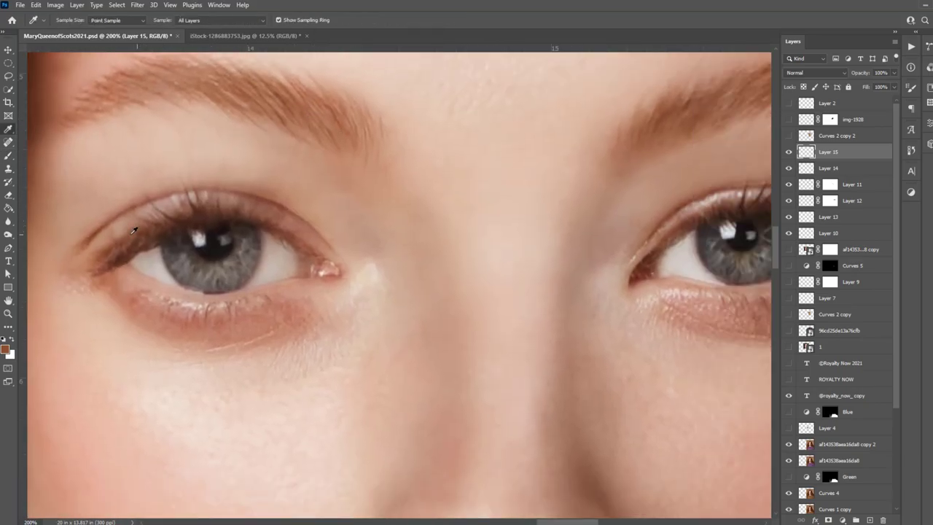
scroll(286, 220, down, 1)
key(bracketright)
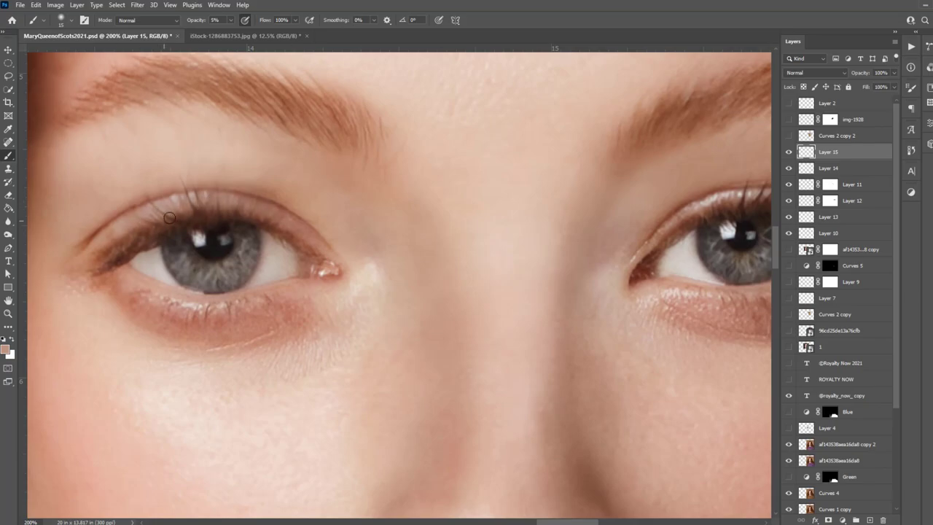
scroll(381, 254, up, 1)
key(bracketleft)
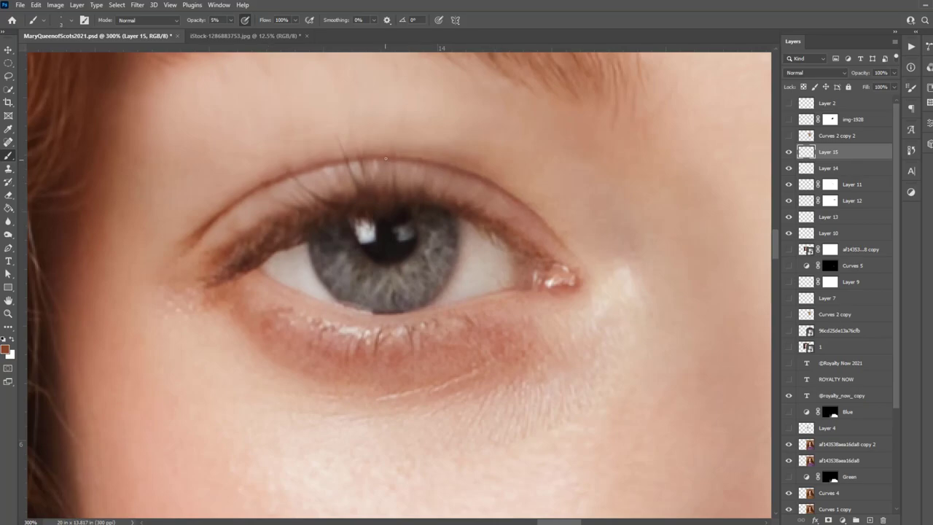
Choose a darker brown, sampling the skin above the eye and the lash colour.
click(6, 349)
click(439, 165)
key(Return)
alt+click(408, 139)
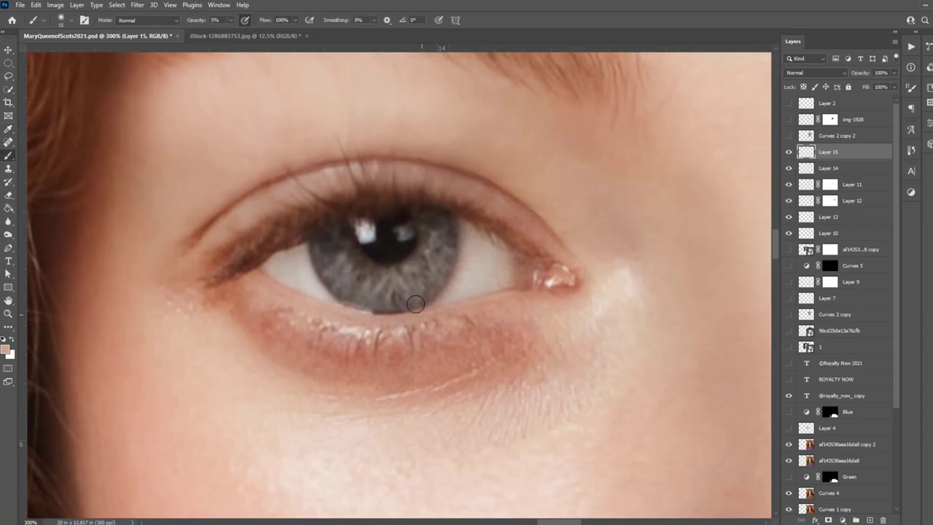
alt+click(383, 211)
Sample light skin, pinkish brown and darker brown eyelid tones, settling on darker brown.
key(ctrl+minus)
key(ctrl+minus)
key(ctrl+minus)
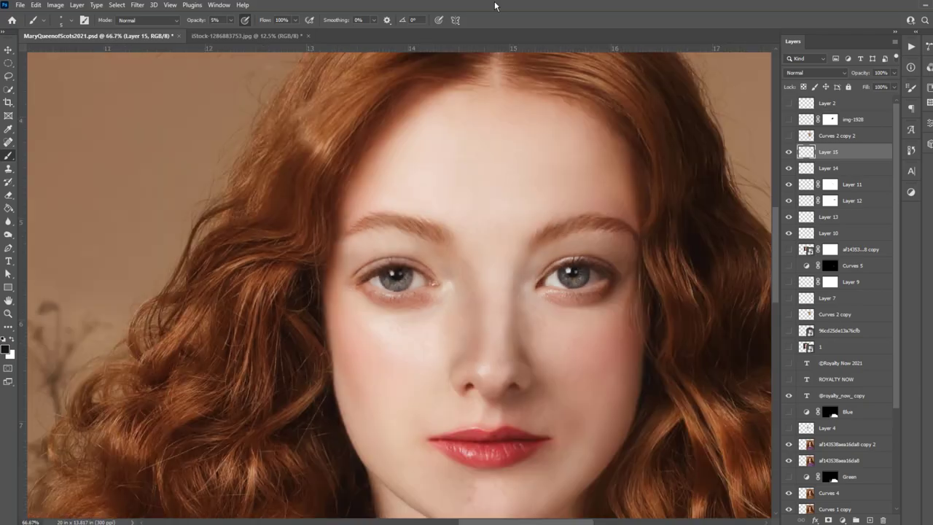
key(ctrl+plus)
key(ctrl+plus)
alt+click(389, 191)
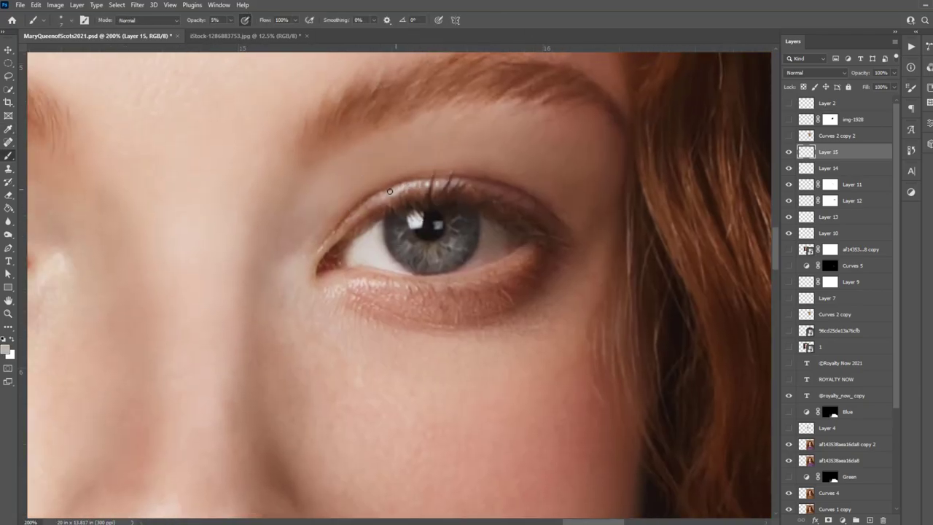
alt+click(467, 178)
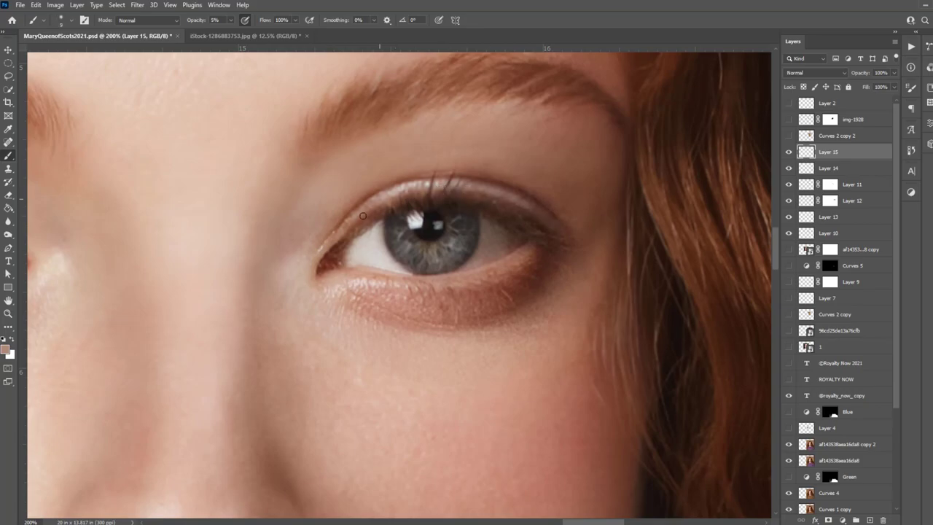
alt+click(503, 182)
click(6, 349)
click(860, 308)
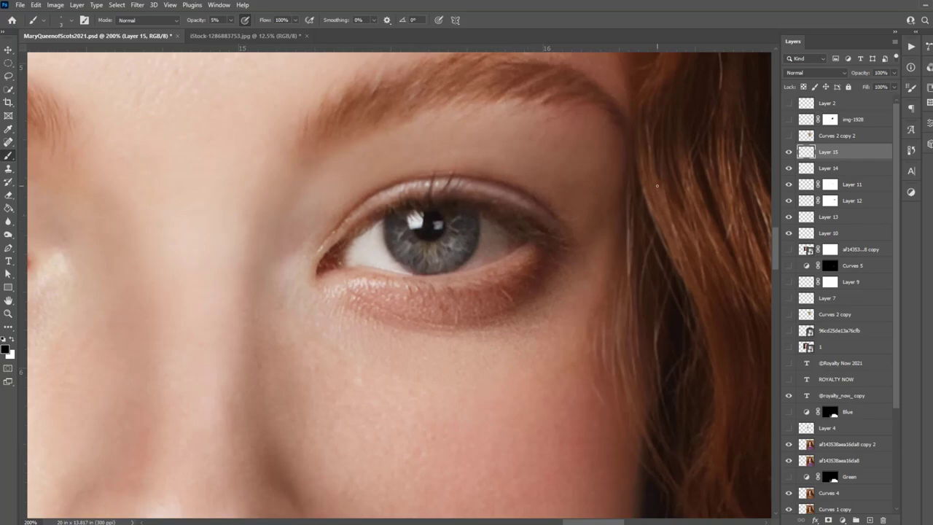
Add Layer 16 and zoom to 200% on the other eye.
key(ctrl+shift+alt+n)
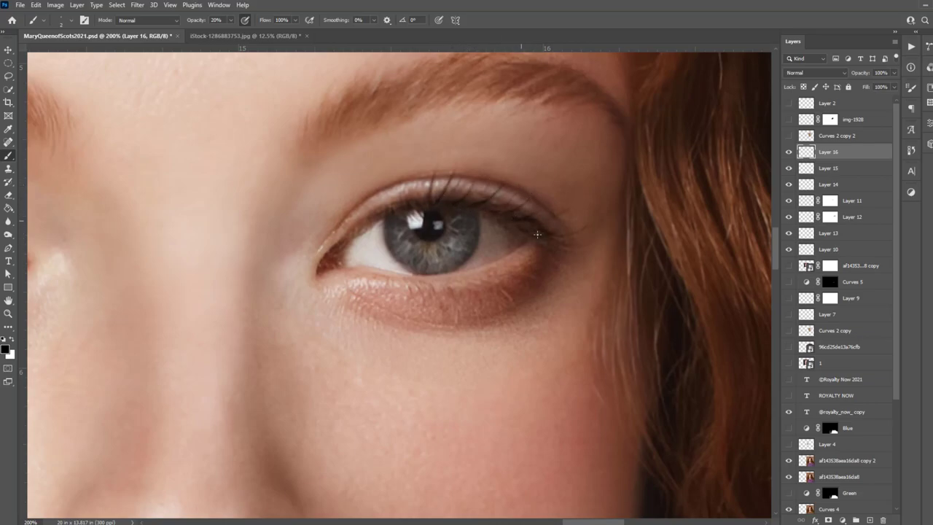
key(h)
drag(537, 234, 371, 147)
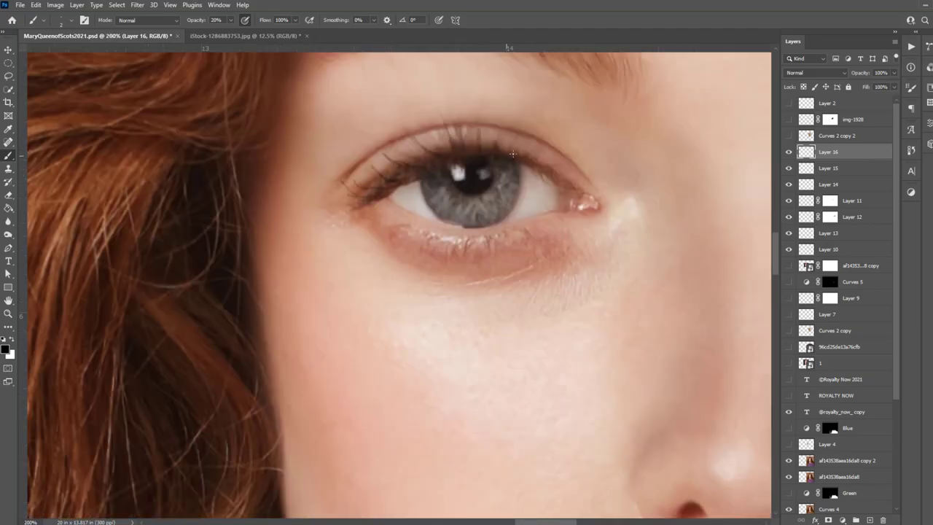
key(ctrl+minus)
key(ctrl+minus)
scroll(502, 367, right, 2)
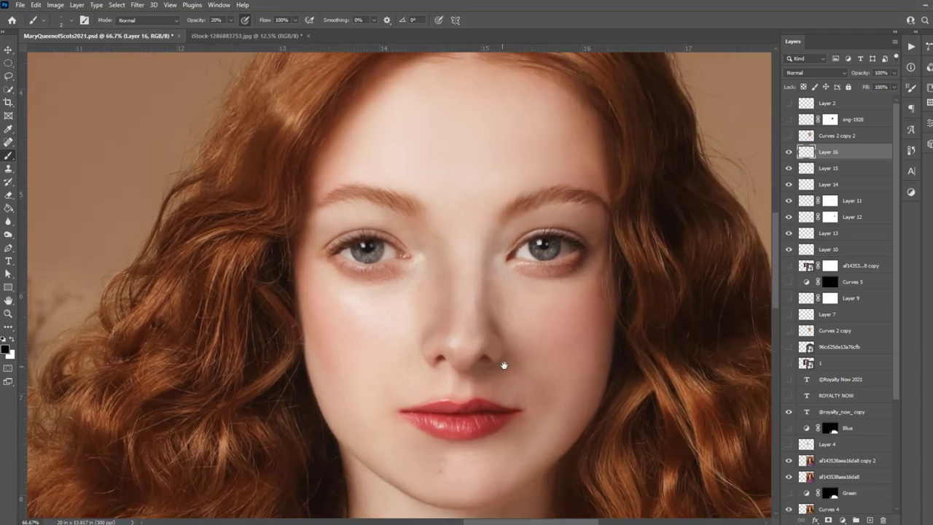
Merge Layers 10 through 15 into Layer 15, duplicate it, and open Layer 15 copy in Liquify.
click(834, 169)
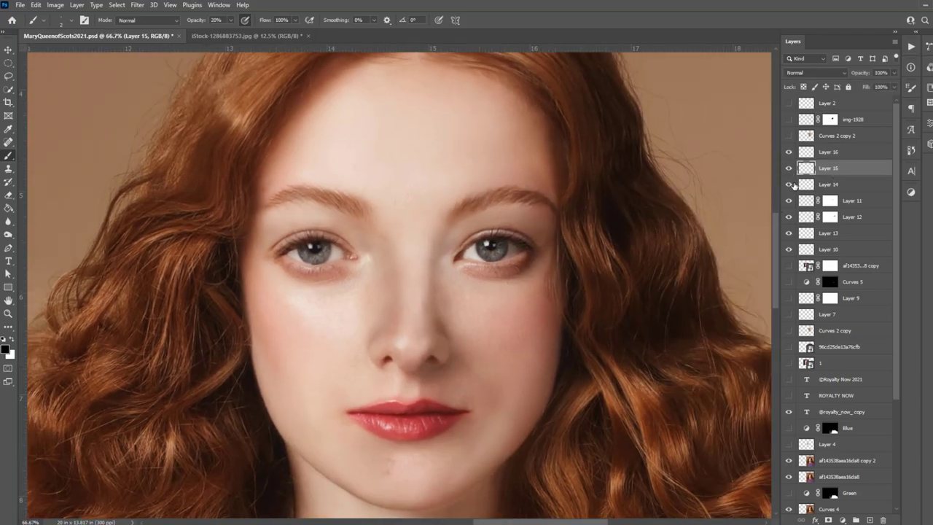
click(788, 185)
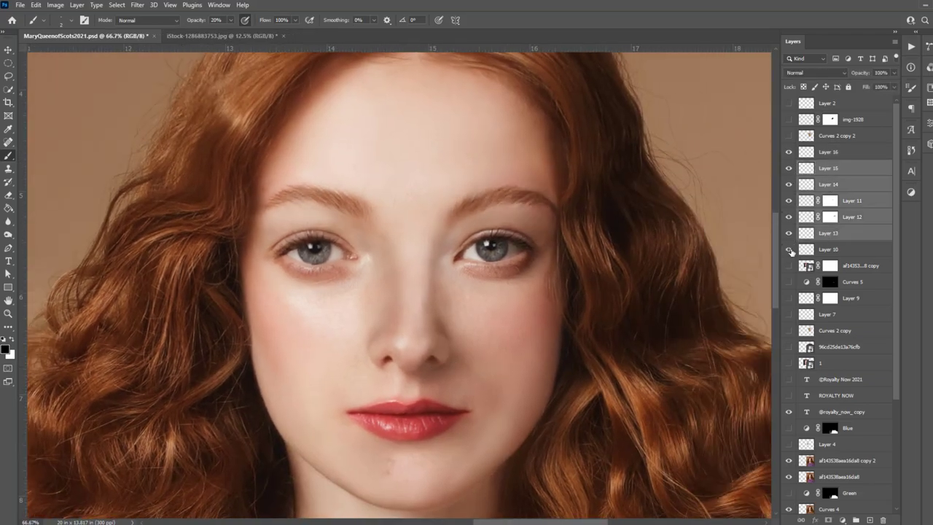
shift+click(795, 249)
key(ctrl+e)
key(ctrl+j)
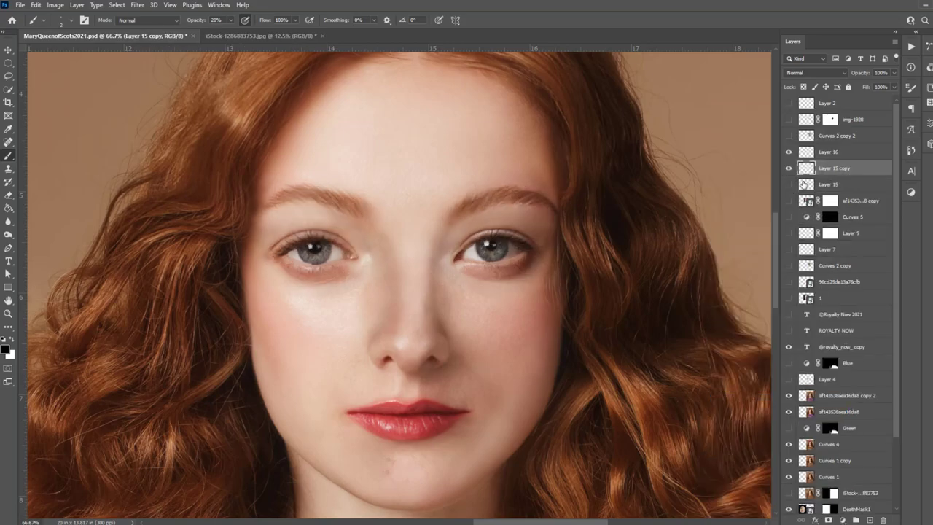
key(shift+ctrl+x)
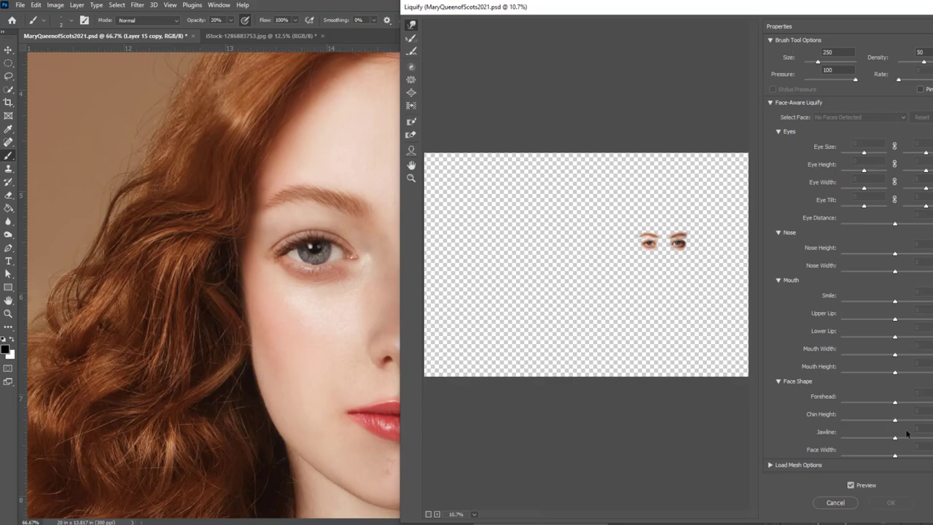
At 200% preview, push the lower eyelid with a size-60 Forward Warp brush and apply.
key(ctrl+1)
scroll(485, 340, right, 5)
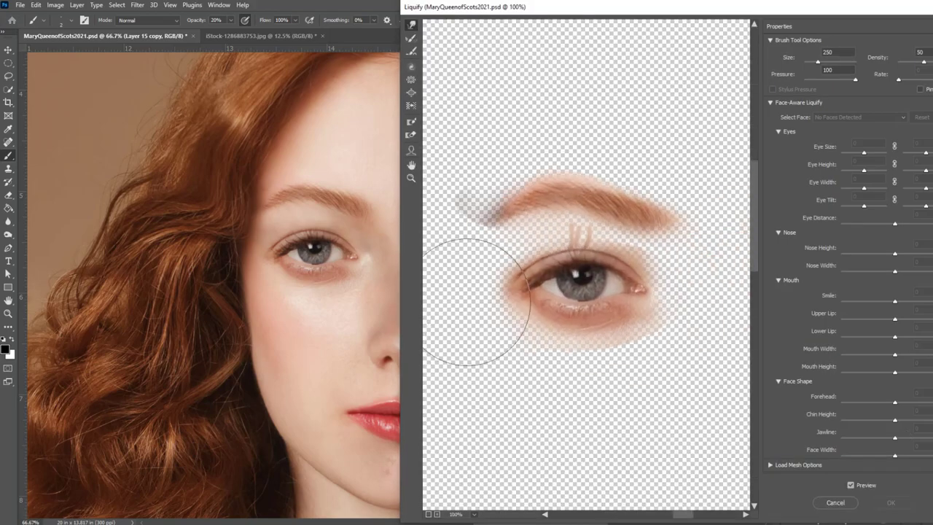
key(bracketleft)
key(bracketleft)
key(bracketleft)
key(bracketleft)
key(bracketleft)
key(ctrl+equal)
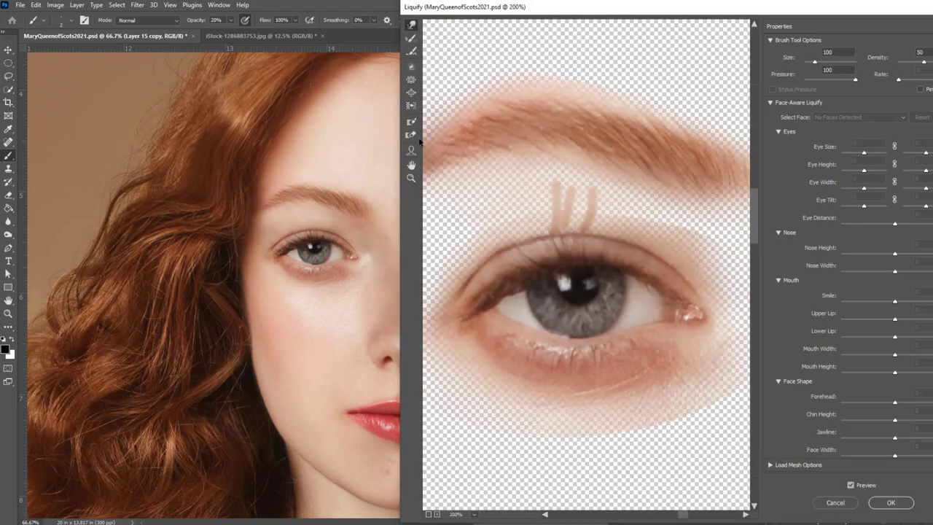
key(bracketleft)
key(bracketleft)
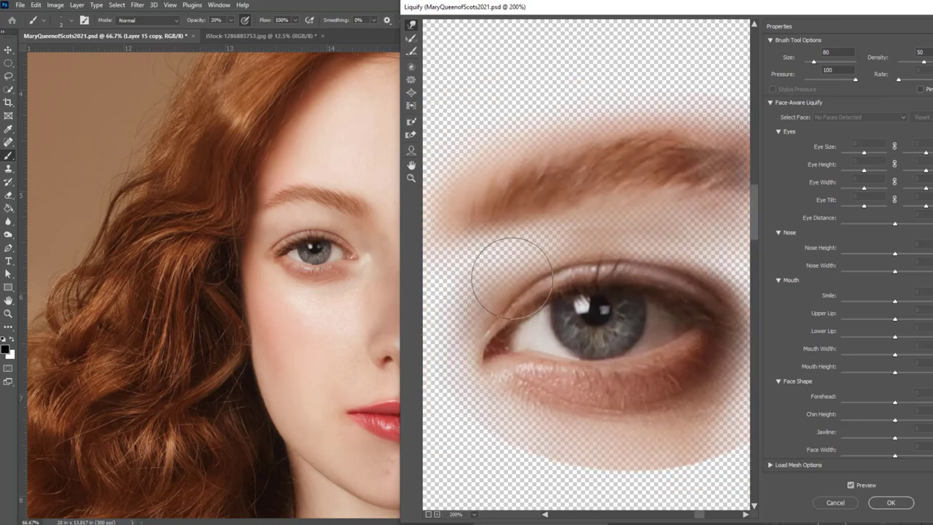
key(bracketleft)
key(bracketleft)
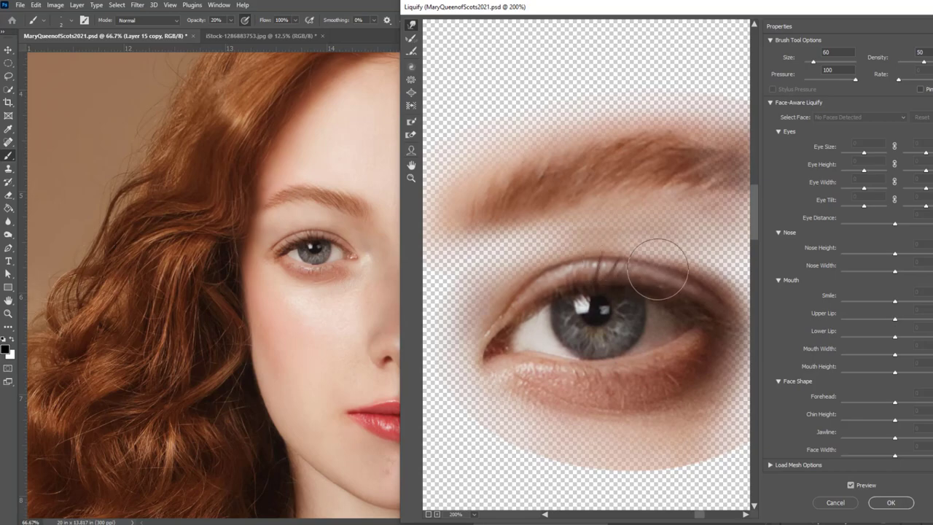
key(bracketleft)
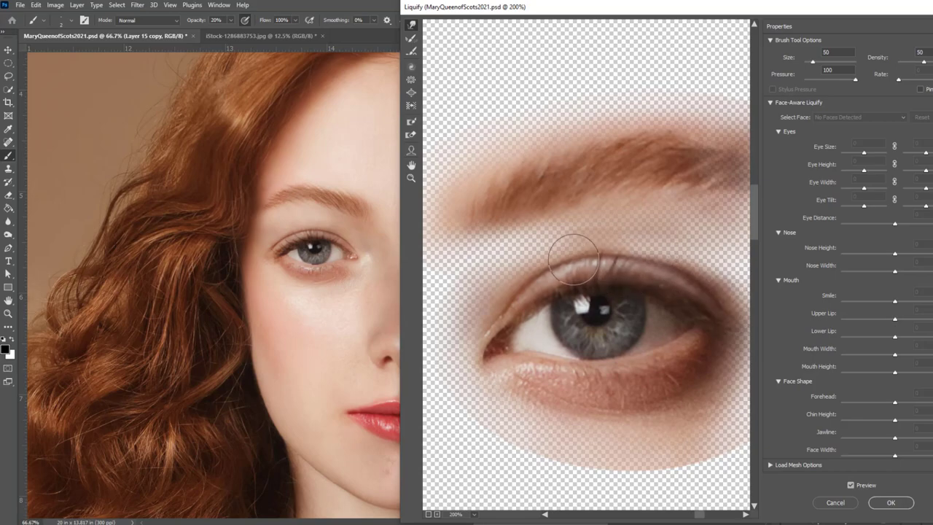
key(bracketright)
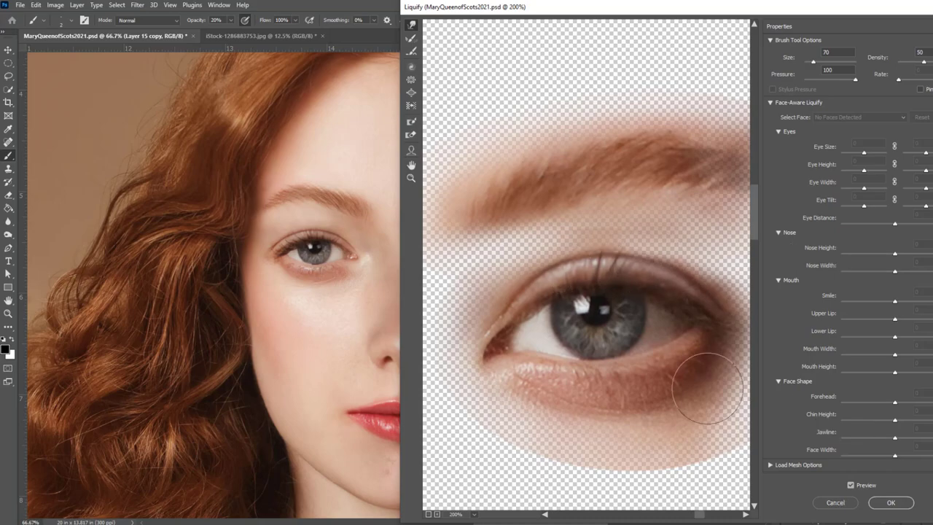
key(bracketright)
key(bracketright)
key(bracketright)
drag(652, 403, 634, 390)
key(ctrl+minus)
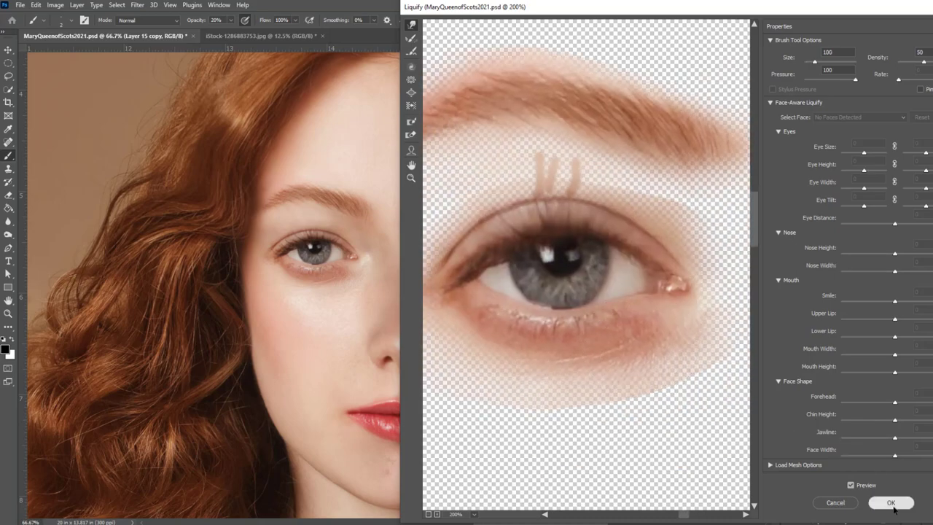
click(891, 502)
In a second Liquify pass, reshape the upper lid's outer corner with a size-70 brush.
drag(612, 215, 552, 219)
key(ctrl+shift+x)
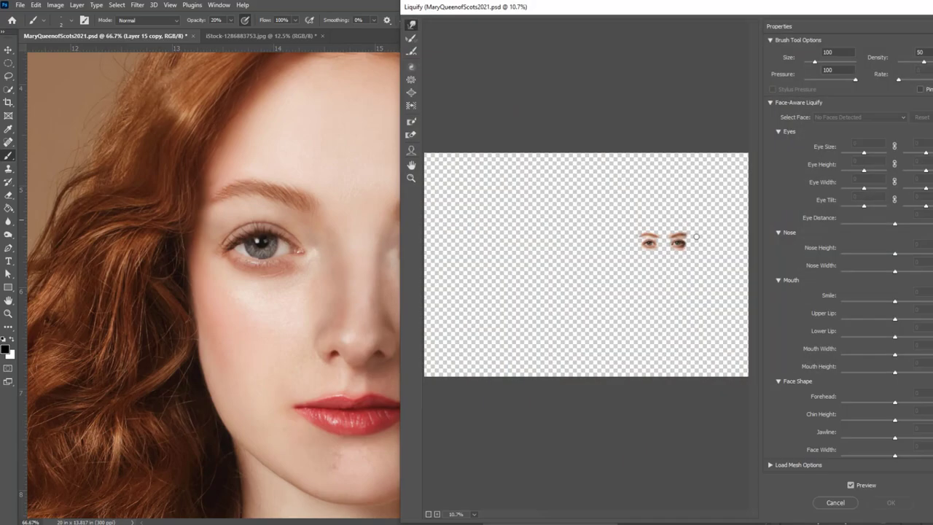
scroll(645, 244, up, 3)
scroll(641, 291, up, 3)
key(bracketleft)
key(bracketleft)
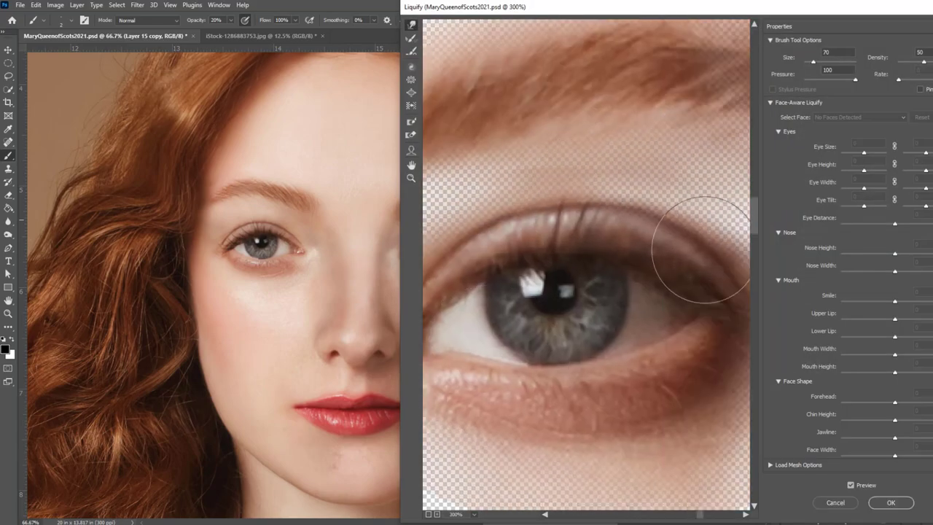
drag(505, 216, 562, 167)
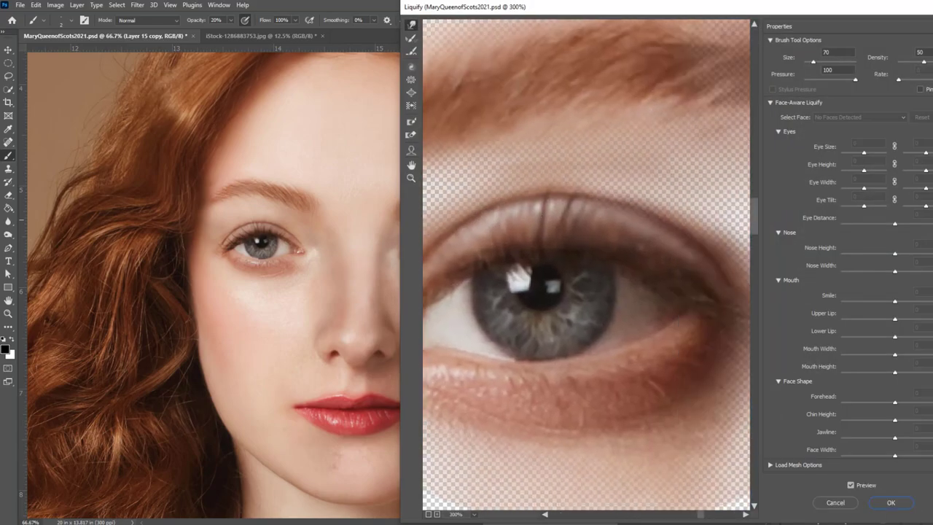
click(890, 502)
scroll(354, 293, down, 3)
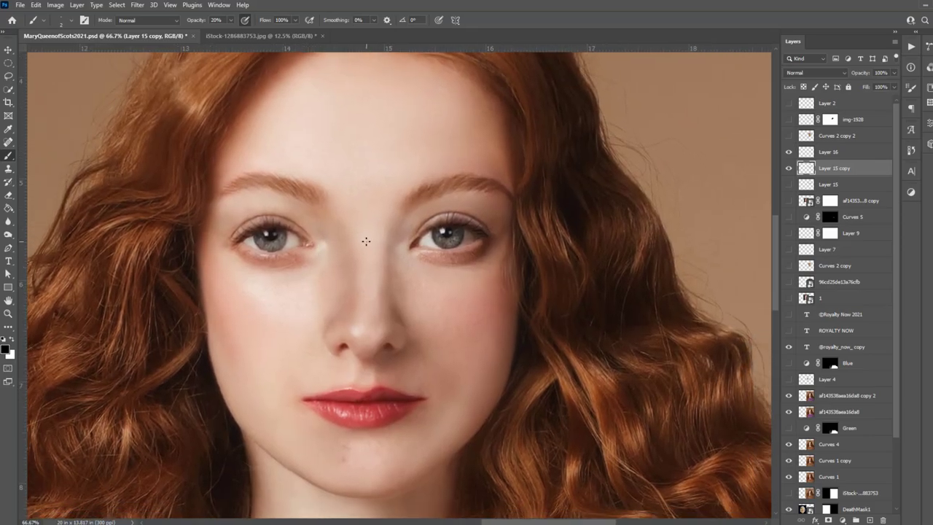
Save the poster, centre the right eye, and add Layer 17 with the Brush ready.
key(ctrl+s)
scroll(375, 268, up, 5)
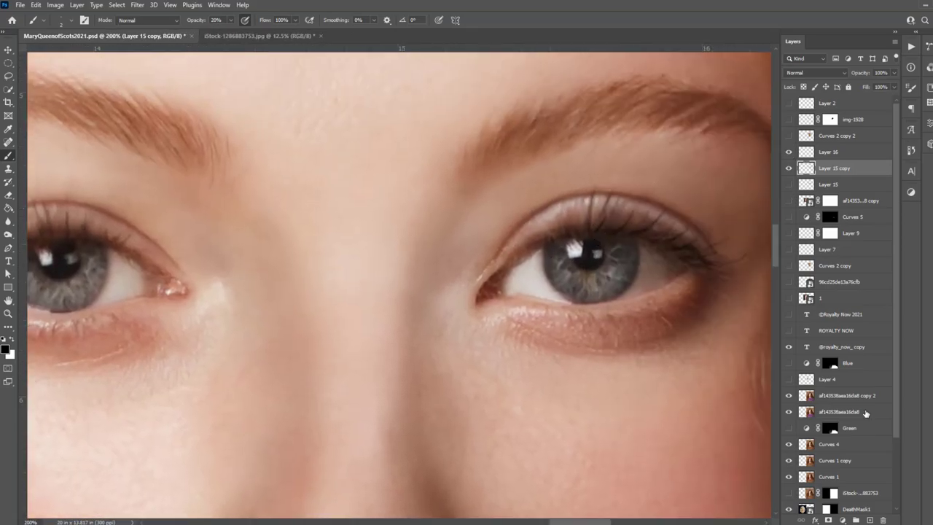
drag(660, 180, 74, 198)
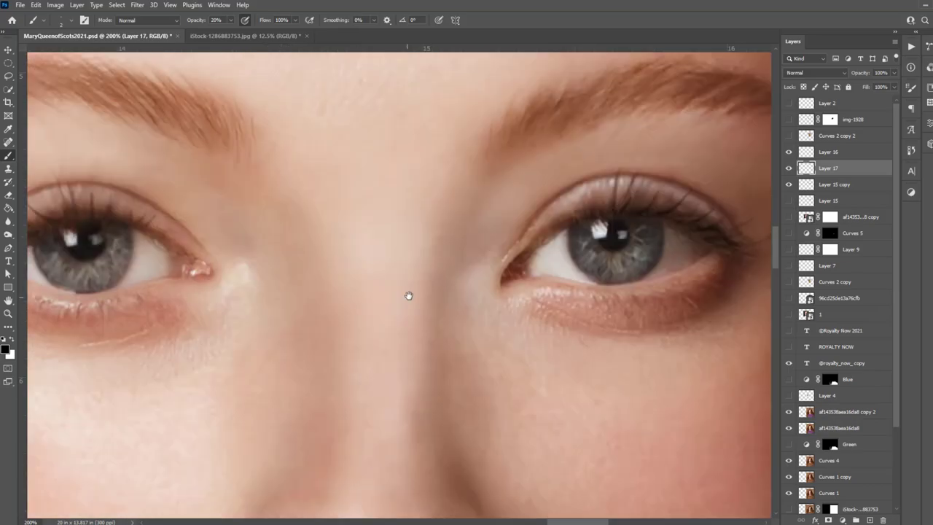
key(ctrl+shift+alt+n)
key(i)
key(b)
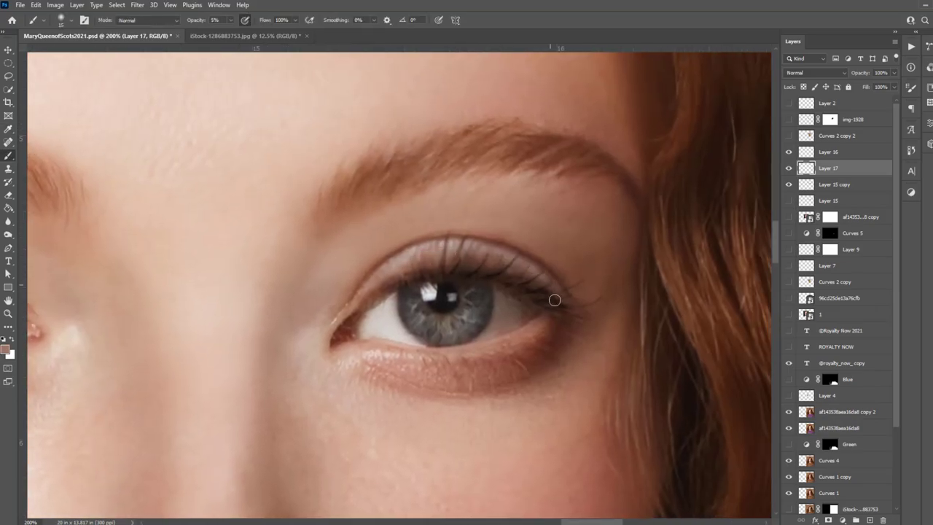
scroll(433, 257, left, 1)
scroll(221, 265, left, 4)
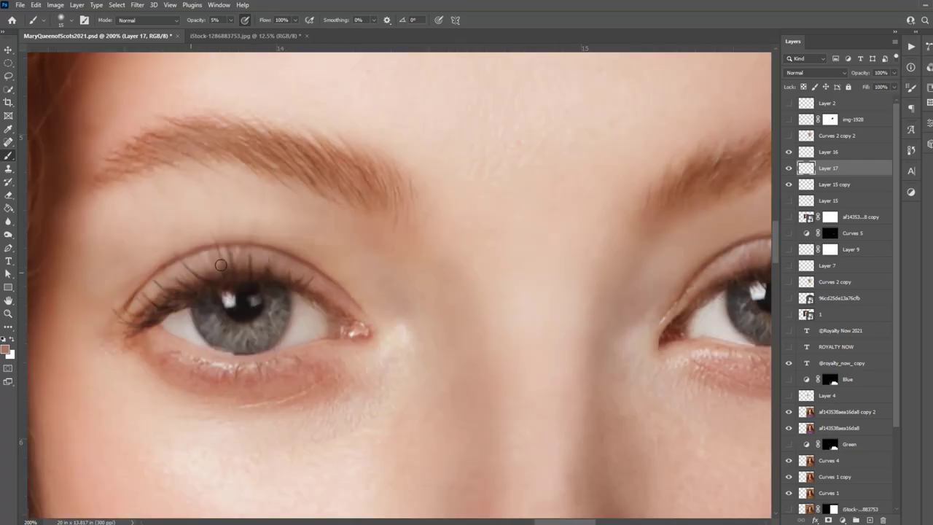
scroll(234, 254, right, 2)
Set a dark brown foreground and paint lash strokes at 20% opacity on a new layer.
click(5, 350)
text(363636)
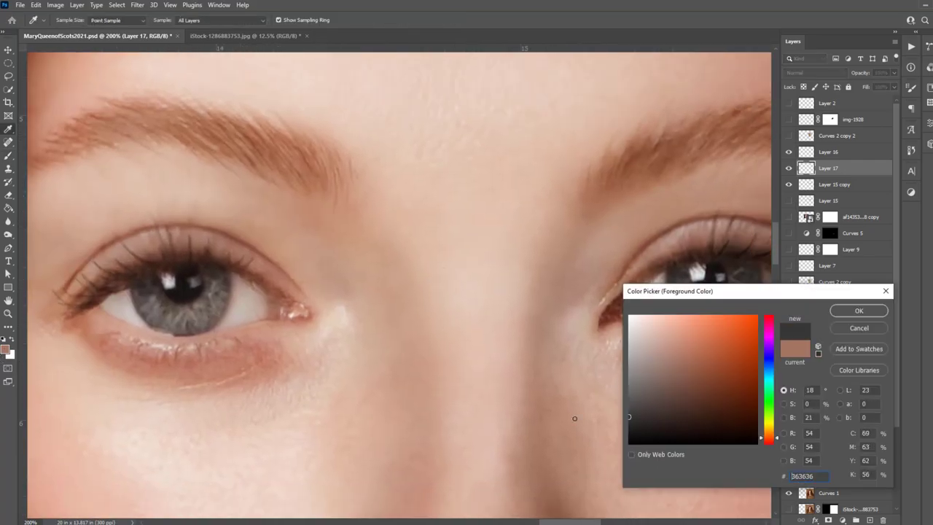
key(Return)
click(869, 520)
scroll(287, 219, left, 2)
key(2)
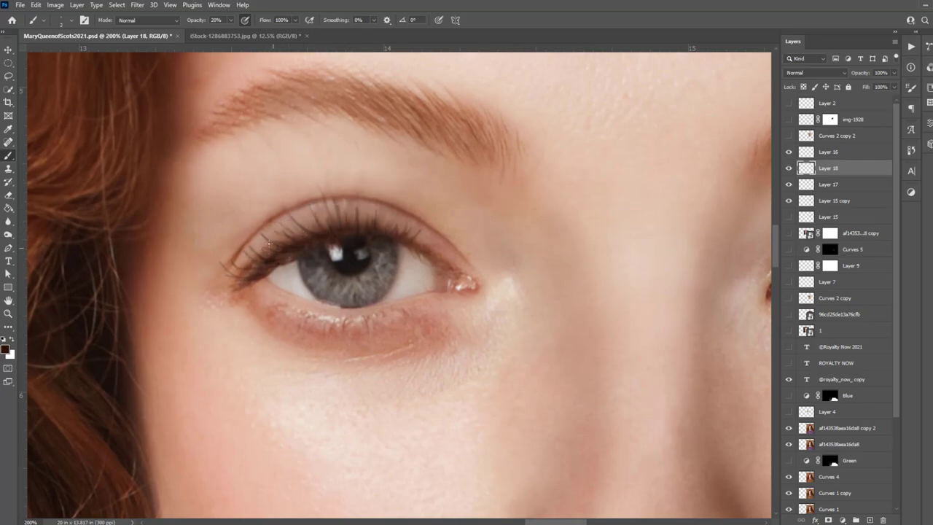
scroll(269, 246, right, 5)
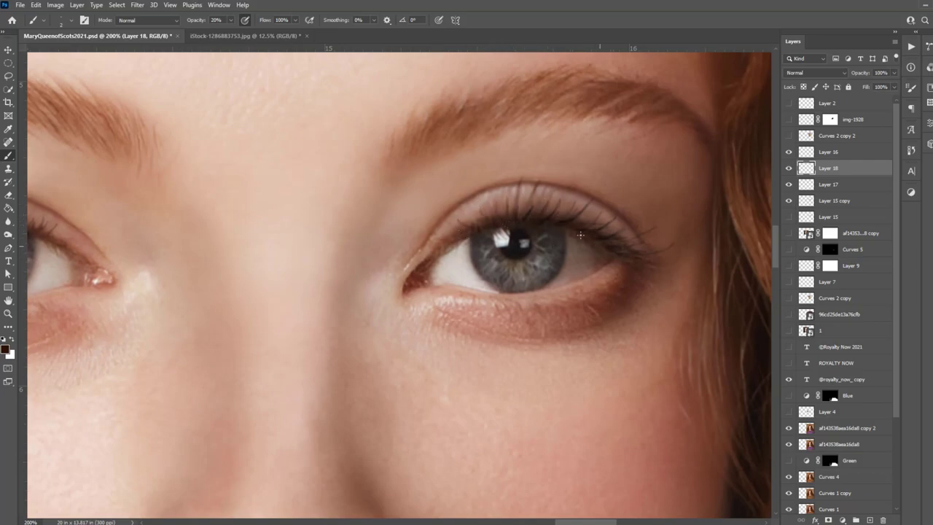
scroll(580, 234, left, 3)
scroll(492, 233, right, 3)
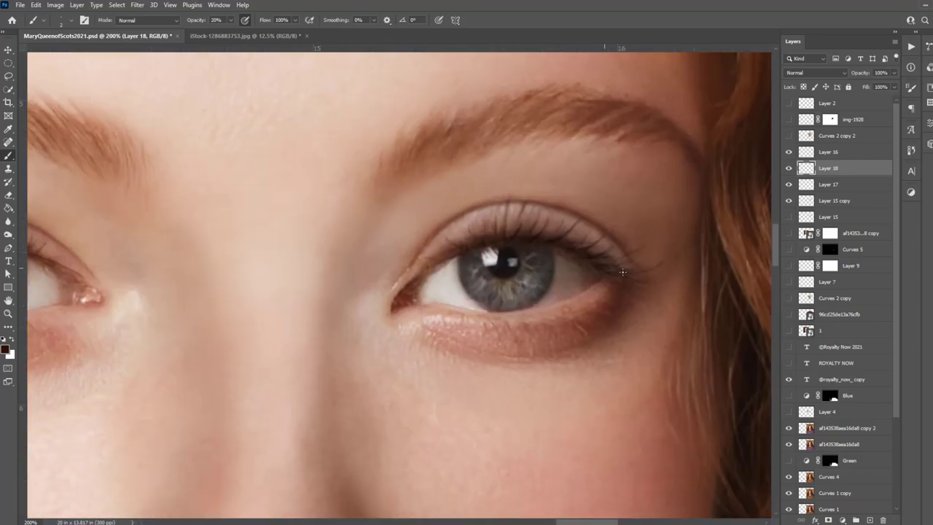
key(ctrl+minus)
key(ctrl+minus)
key(ctrl+minus)
key(ctrl+minus)
click(77, 5)
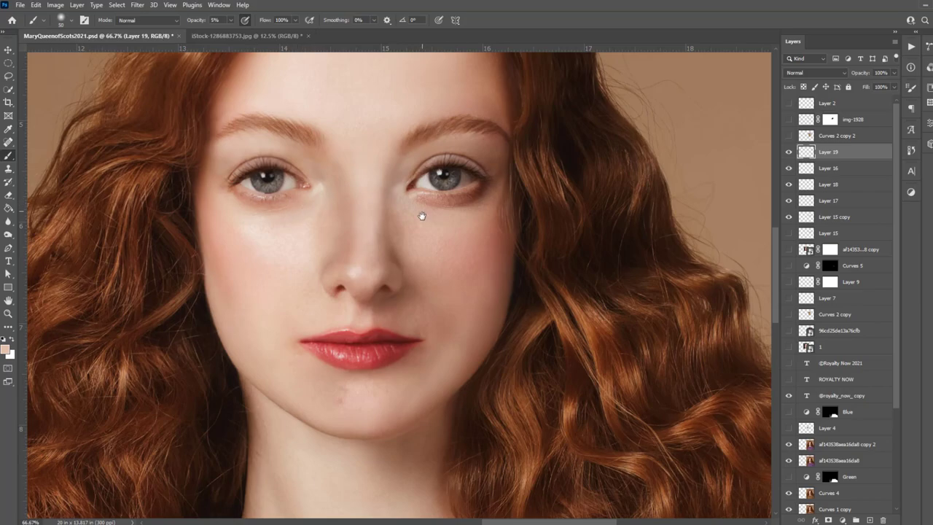
Zoom out to the full poster, invert the Curves 6 mask to black, and save.
drag(422, 216, 354, 237)
key(ctrl+minus)
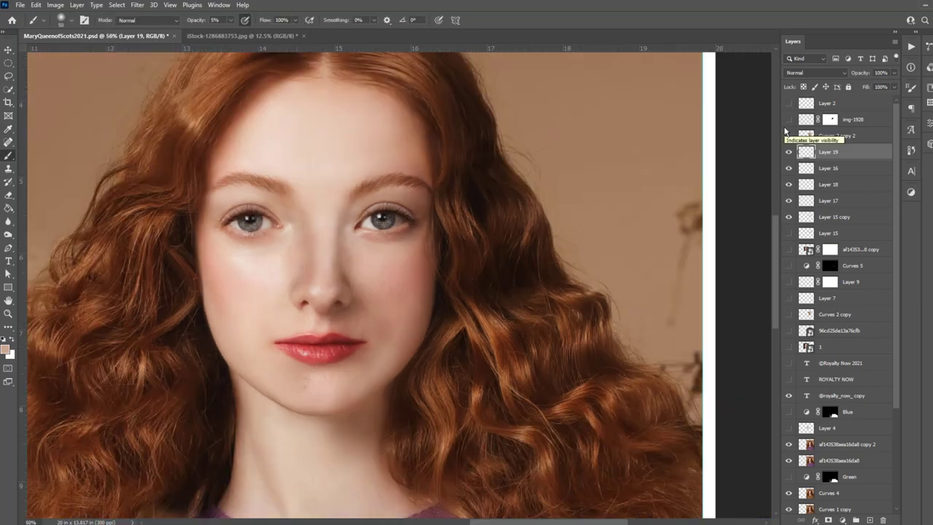
key(ctrl+minus)
key(ctrl+minus)
key(ctrl+s)
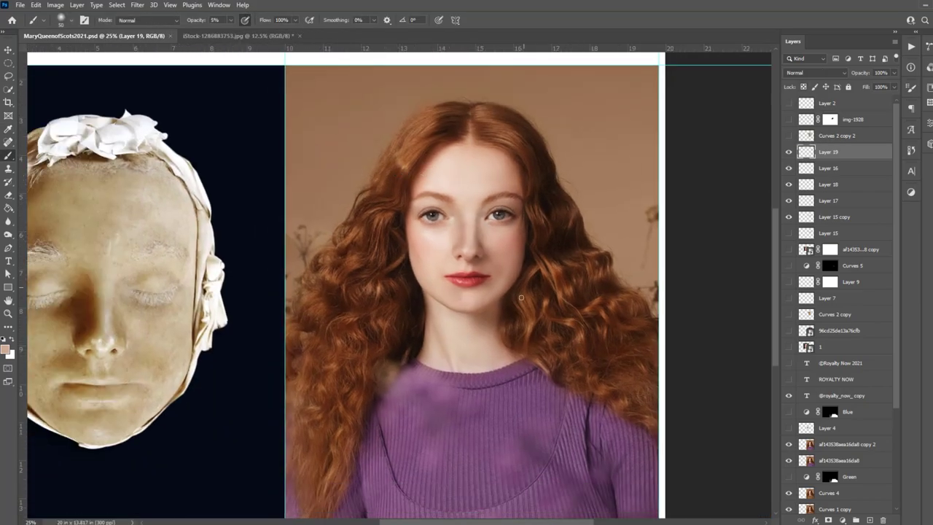
scroll(568, 277, up, 1)
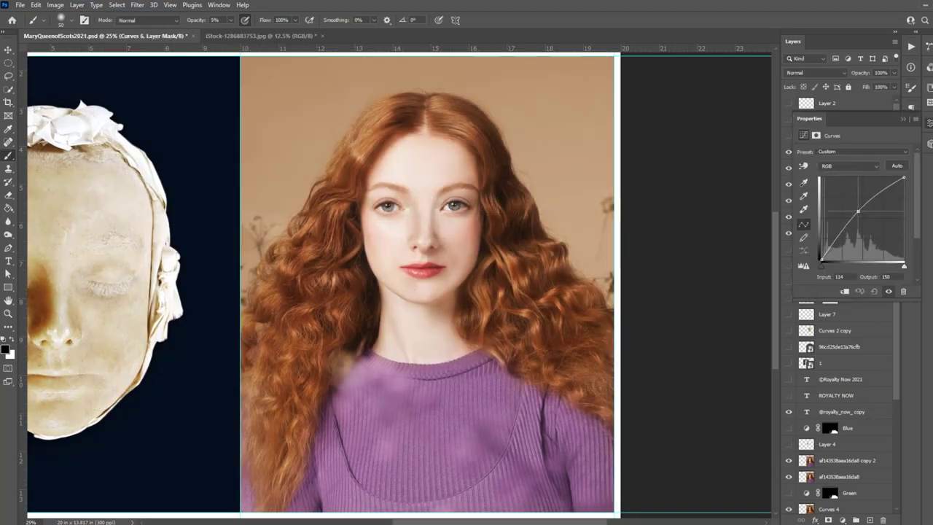
key(ctrl+i)
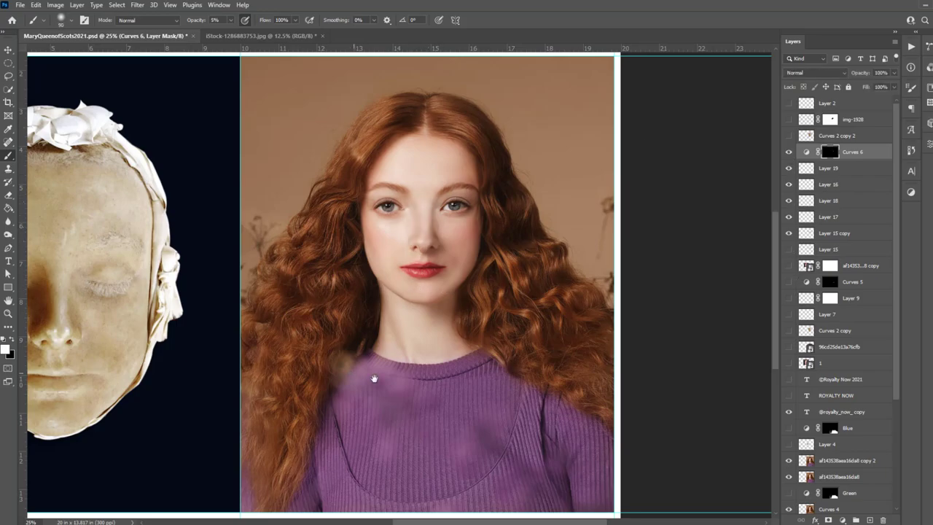
key(ctrl+s)
Rectangle-select the upper portrait area and search for the quick mask keyboard shortcut.
key(m)
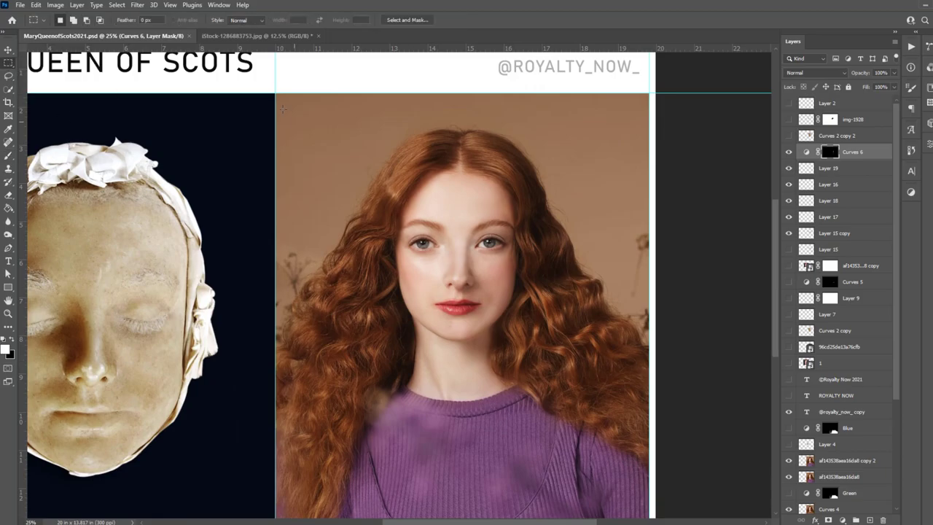
drag(227, 66, 493, 389)
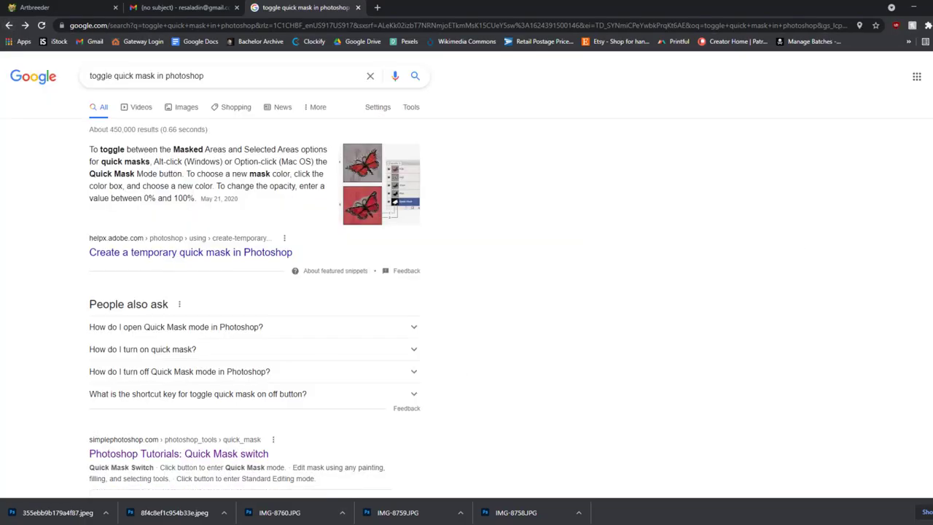
scroll(255, 291, down, 5)
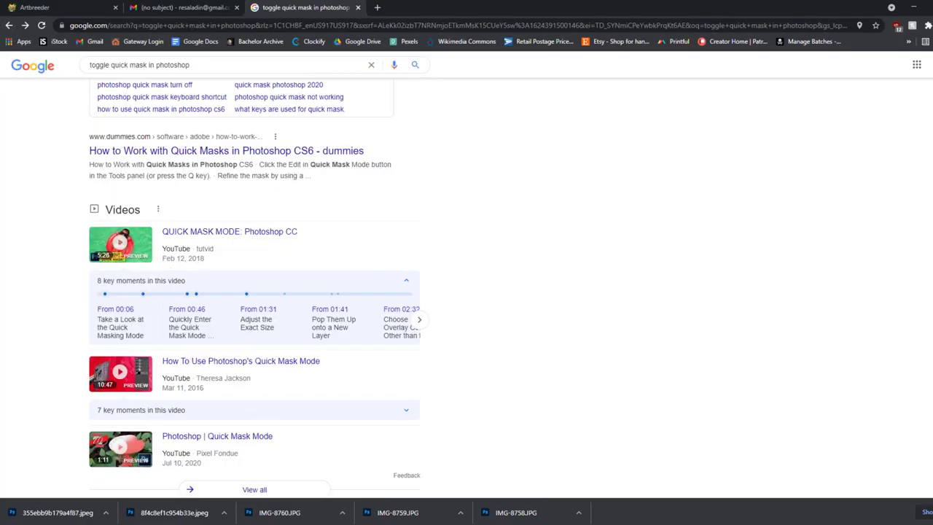
scroll(255, 291, down, 4)
double_click(98, 65)
text(keyboard shortcut for)
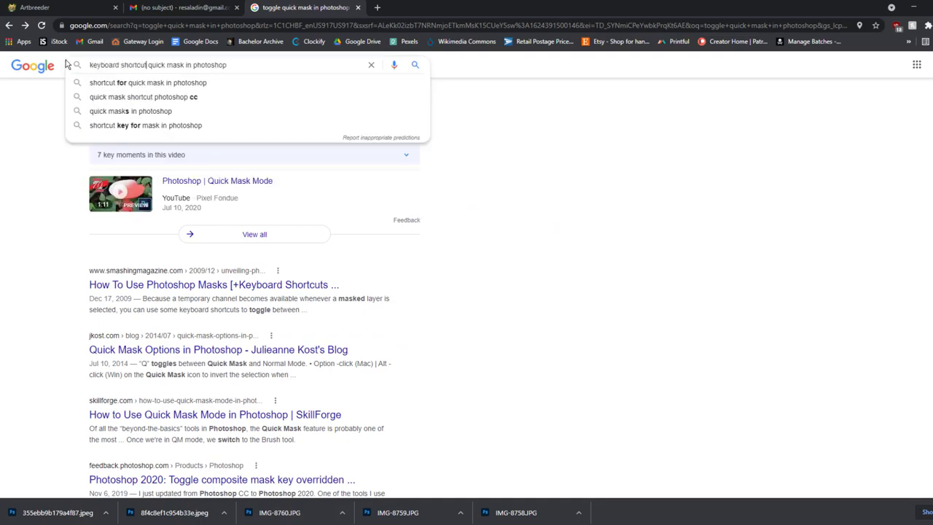
key(Return)
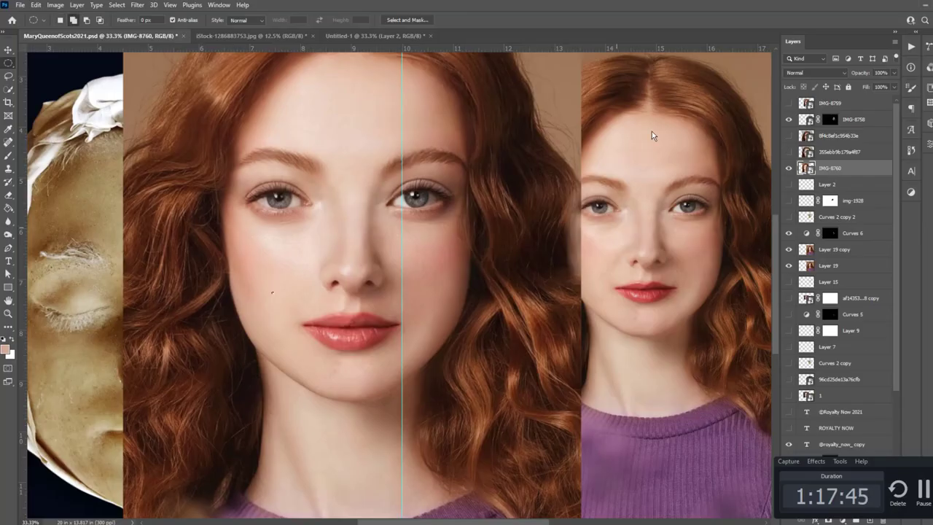
With the Liquify Face Tool, reshape the lips to Smile -27, Upper Lip -100, Lower Lip 57.
key(ctrl+shift+x)
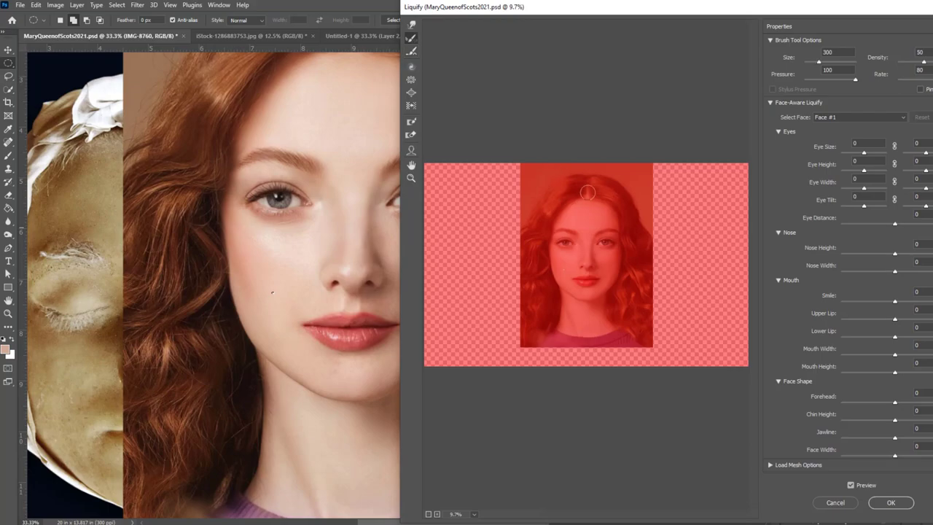
key(o)
key(p)
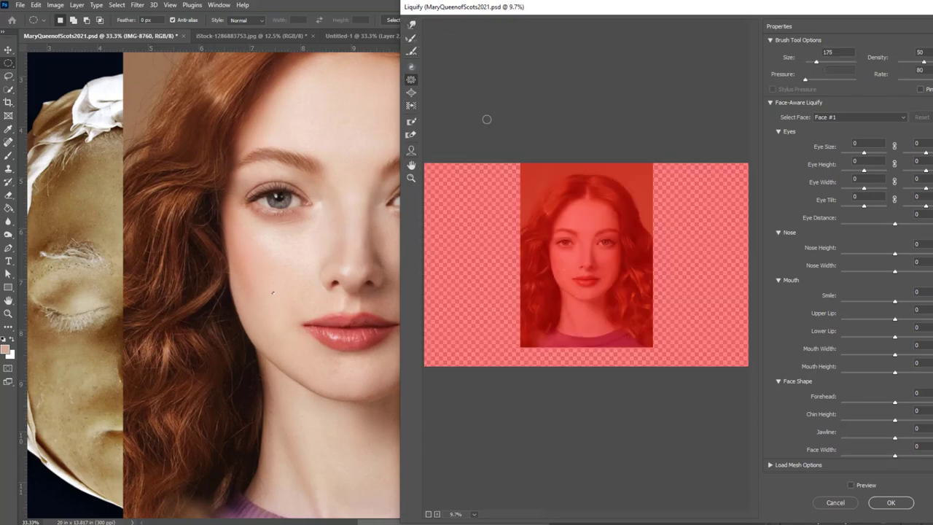
click(410, 151)
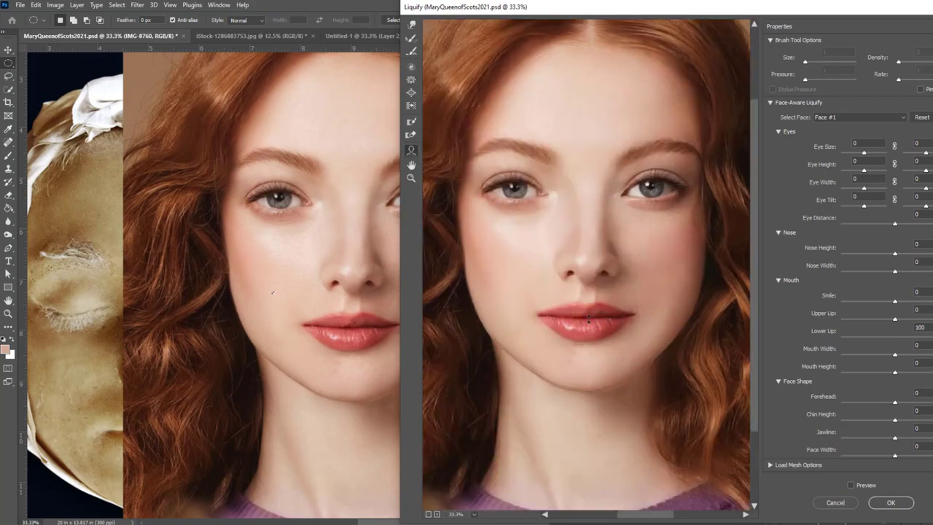
text(100)
drag(588, 318, 573, 321)
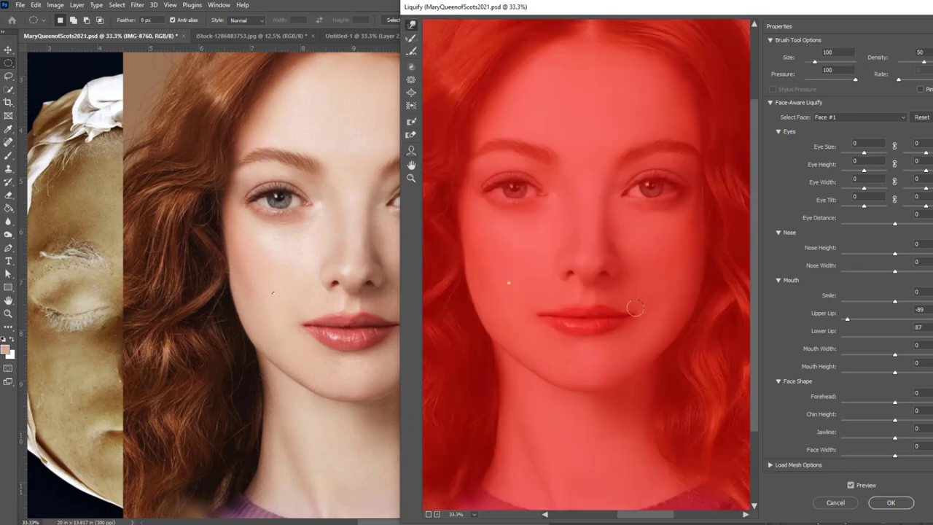
click(835, 502)
key(ctrl+shift+x)
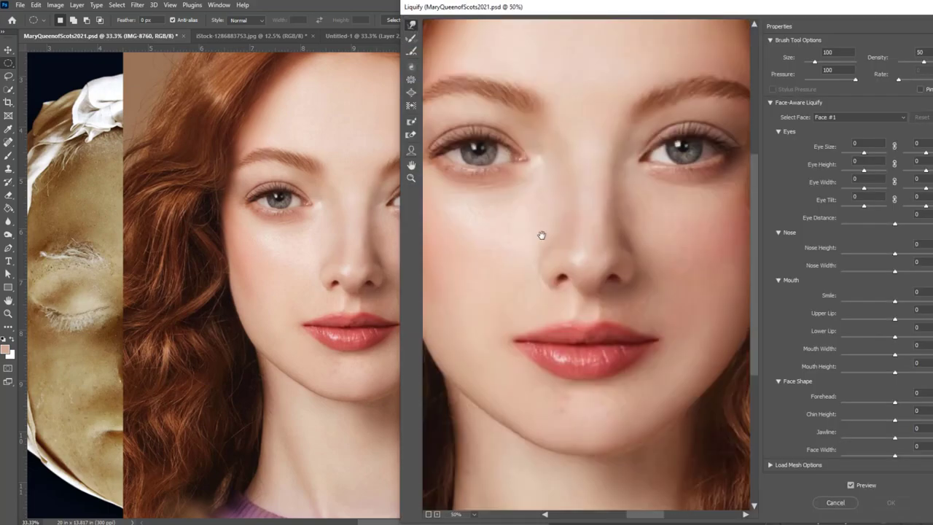
drag(597, 360, 597, 368)
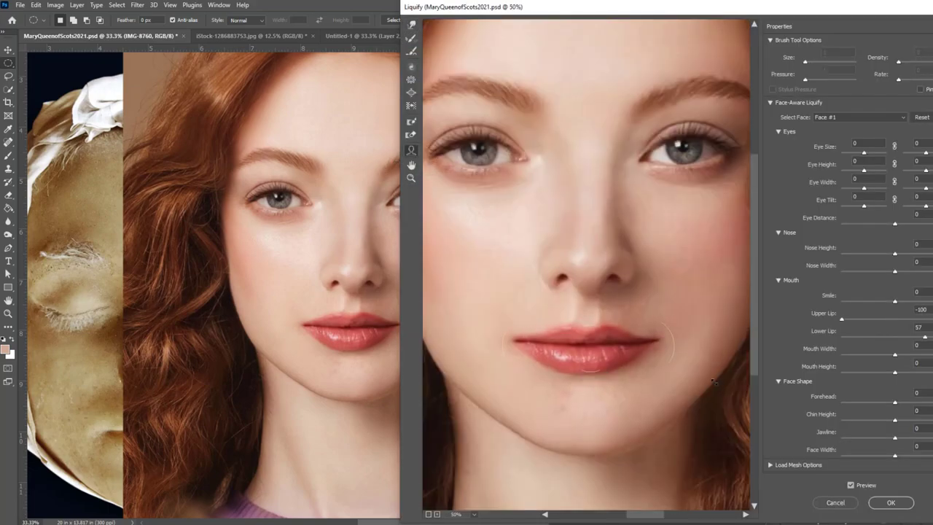
key(w)
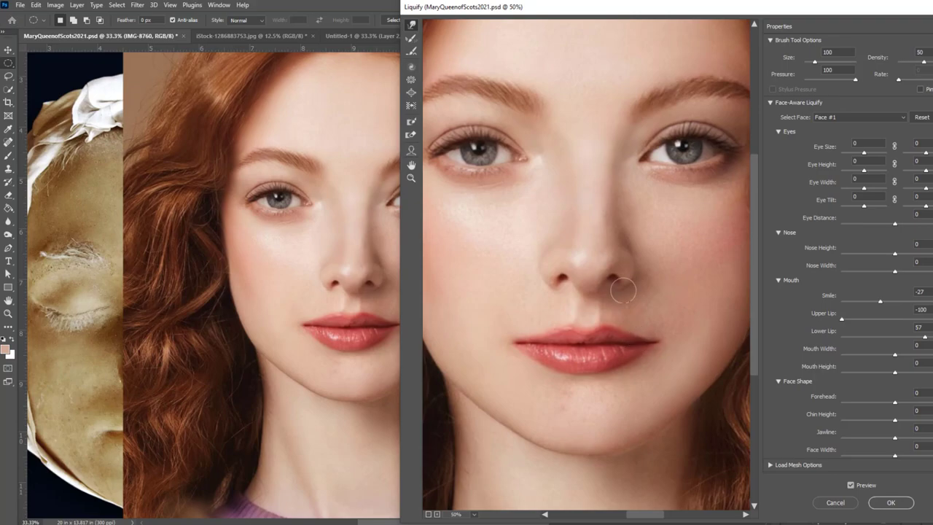
key(bracketright)
key(bracketright)
Copy the oval-selected liquified lips to a new layer and place them over the portrait's mouth.
click(890, 501)
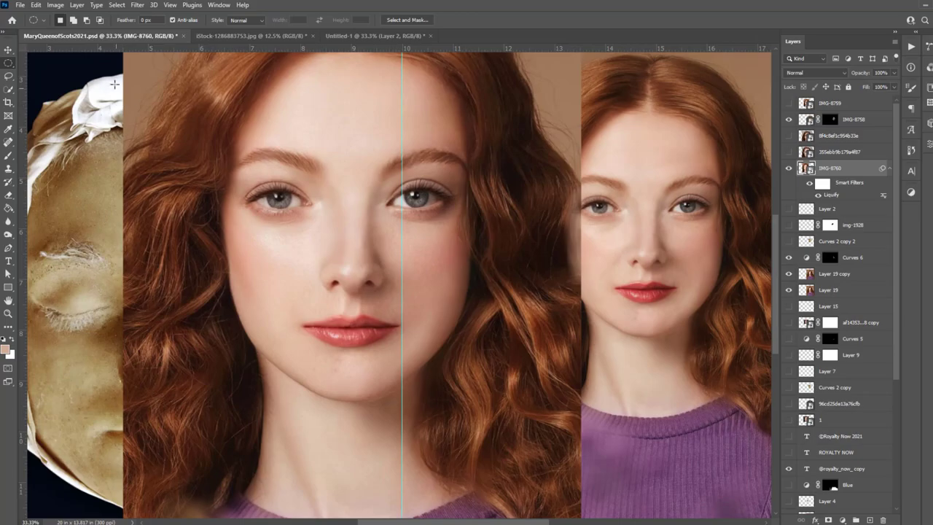
drag(275, 297, 435, 365)
key(ctrl+j)
drag(350, 332, 666, 285)
scroll(423, 288, right, 5)
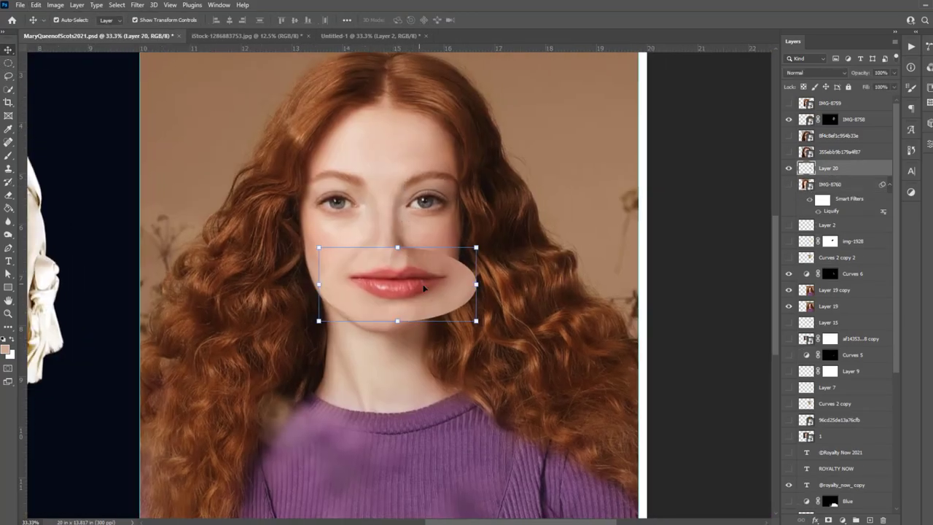
mouse_move(423, 288)
mouse_down()
mouse_move(407, 308)
mouse_move(363, 293)
mouse_up()
key(ctrl+plus)
click(499, 20)
Mask Layer 20 and blend the lip patch in with 10% opacity brushing.
click(827, 519)
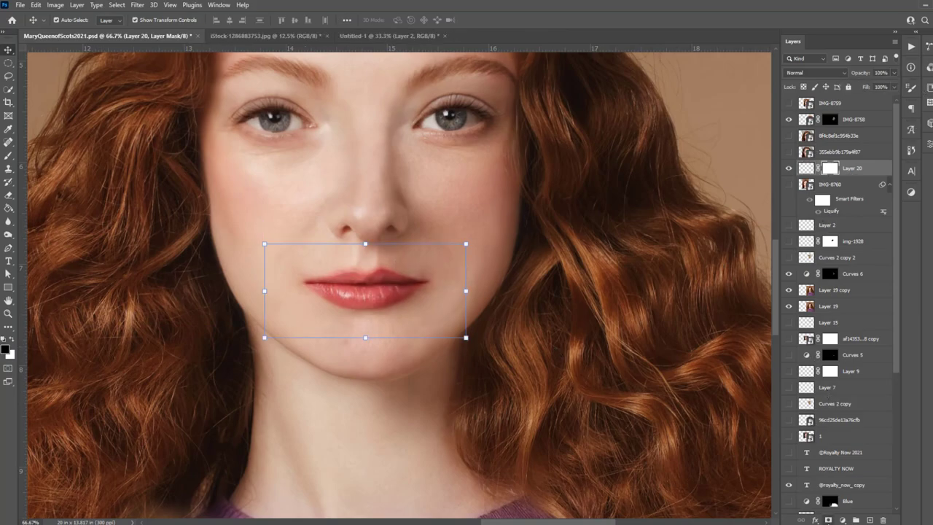
key(b)
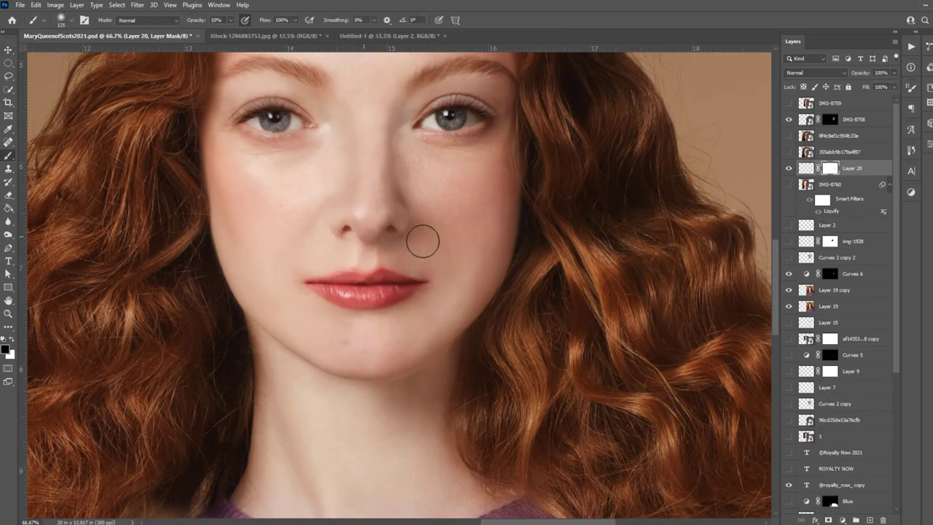
click(788, 168)
click(789, 168)
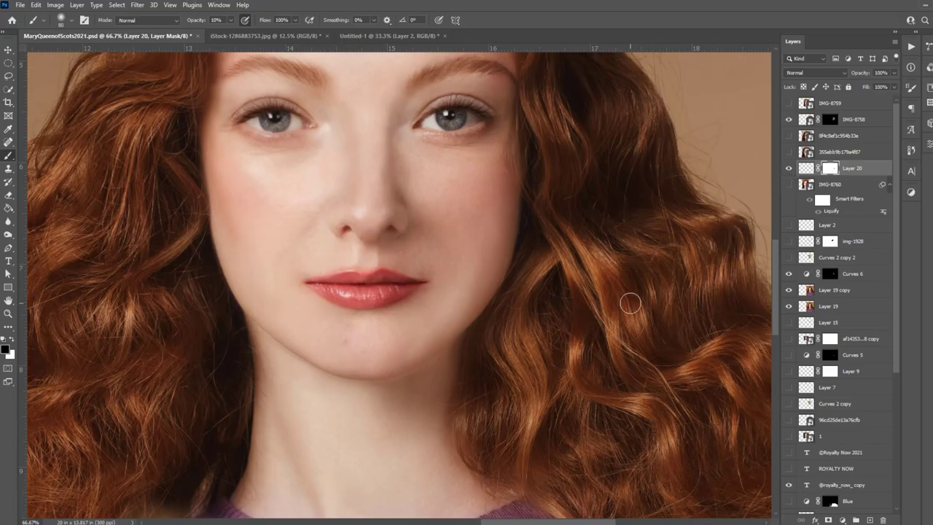
key(ctrl+minus)
key(ctrl+minus)
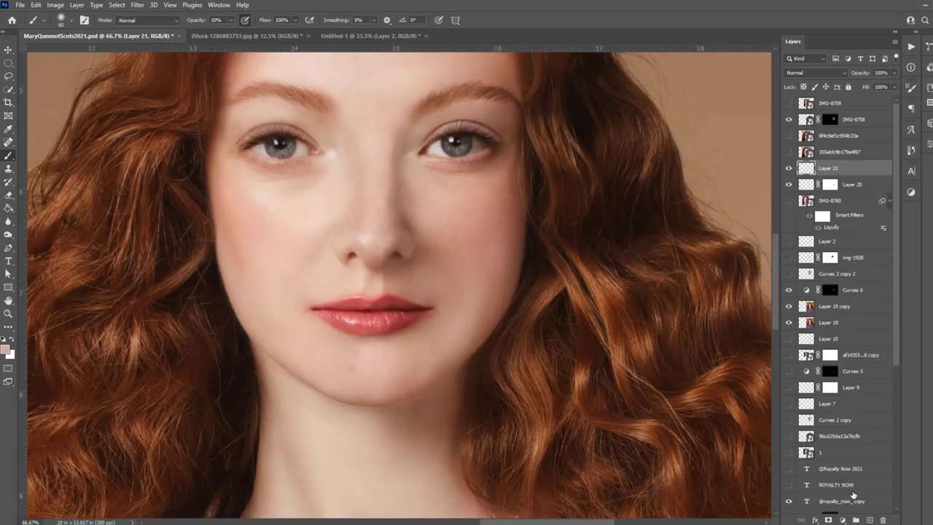
key(ctrl+plus)
key(ctrl+plus)
key(1)
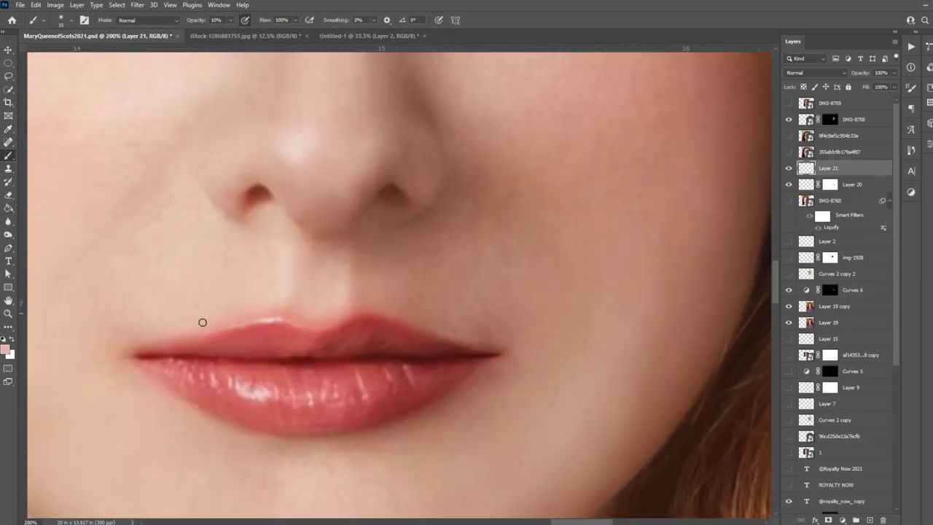
key(ctrl+minus)
key(ctrl+minus)
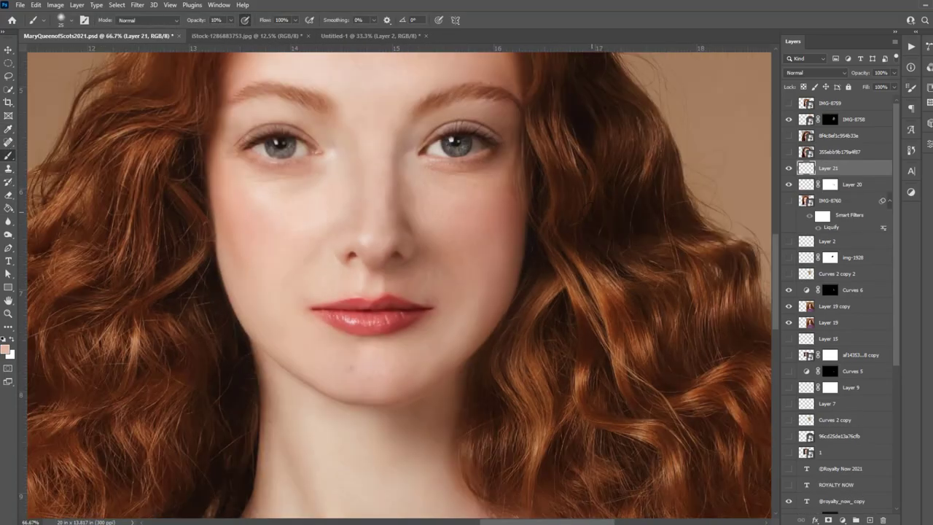
Merge Layer 20 and Layer 21 into a single layer.
click(788, 168)
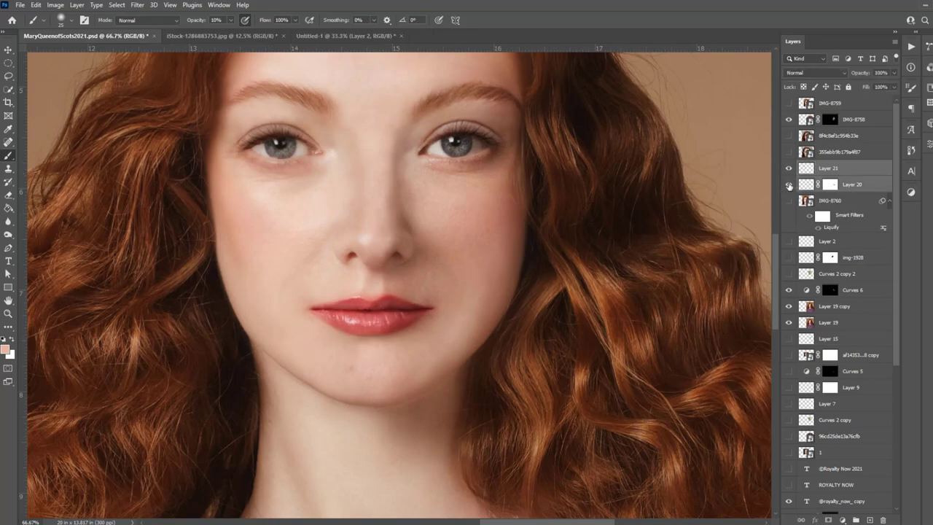
right_click(822, 309)
click(773, 396)
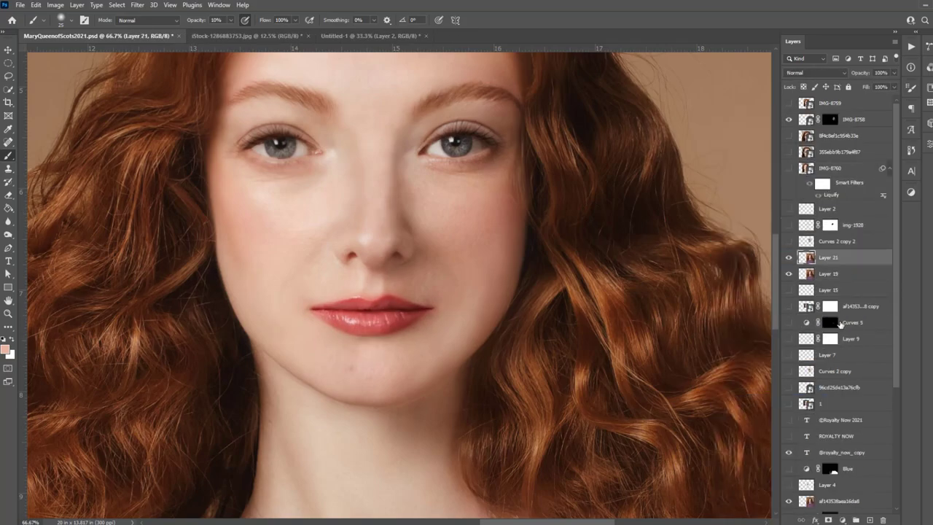
Warp away the upper lip's right-side bump and push the left lip corner outward.
key(ctrl+shift+x)
scroll(521, 246, up, 3)
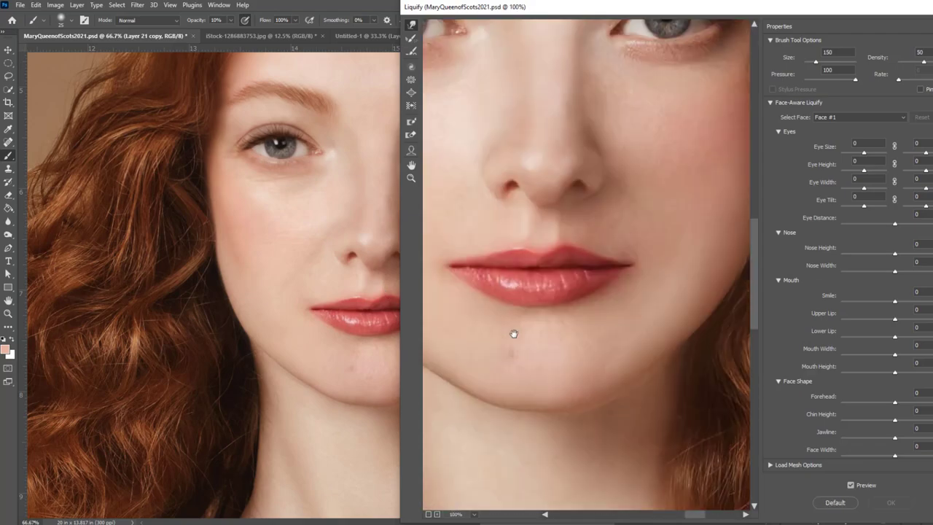
key(bracketleft)
key(bracketleft)
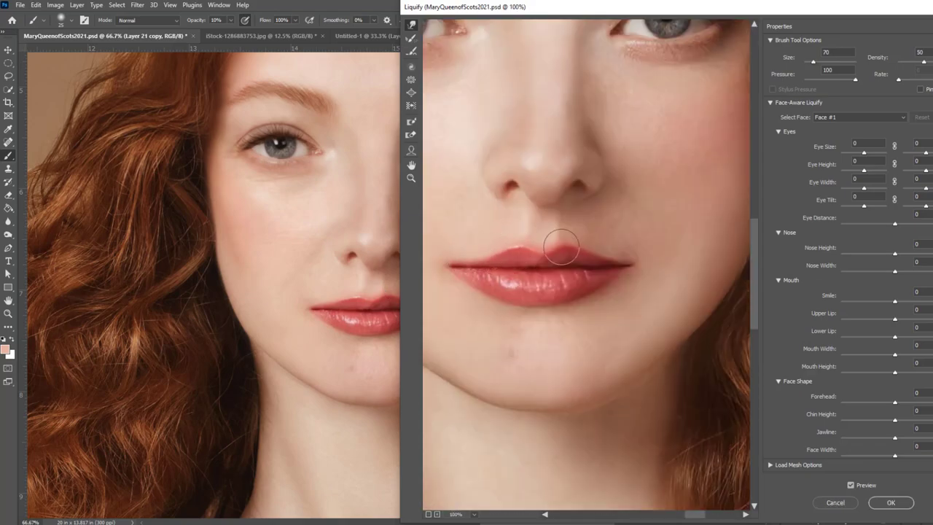
drag(594, 251, 604, 245)
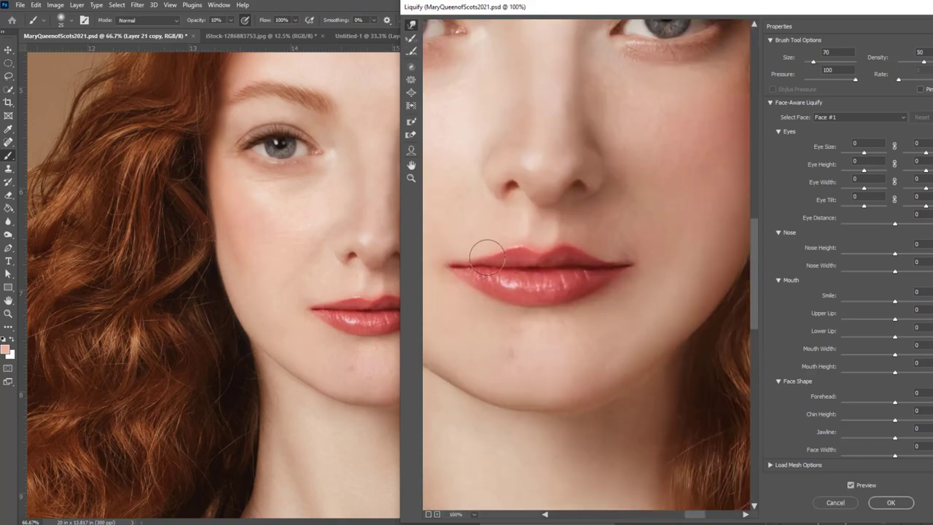
key(bracketright)
drag(450, 272, 457, 260)
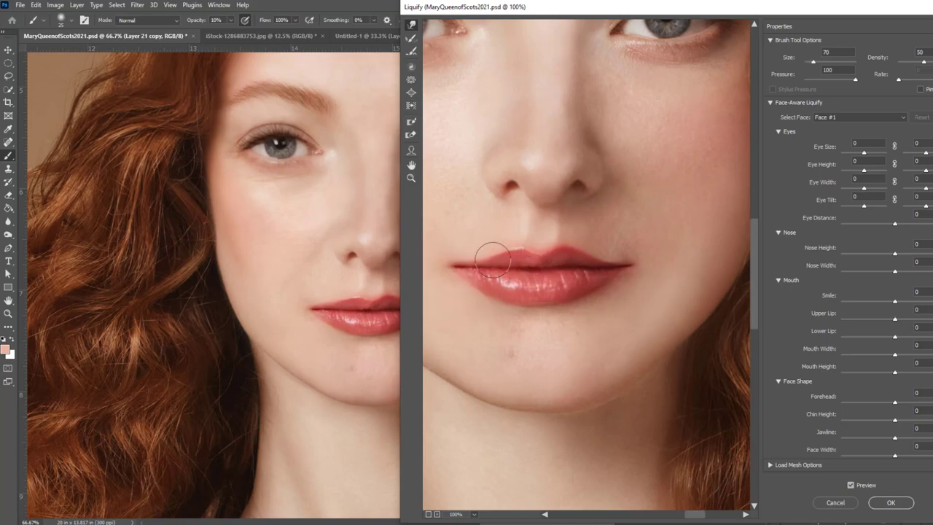
key(bracketright)
key(bracketright)
key(bracketright)
key(bracketright)
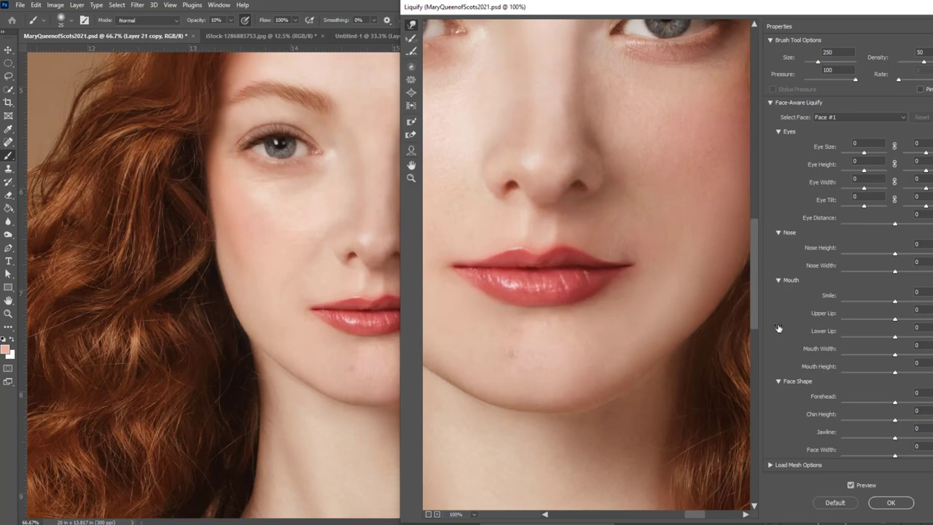
key(bracketleft)
key(bracketleft)
key(bracketleft)
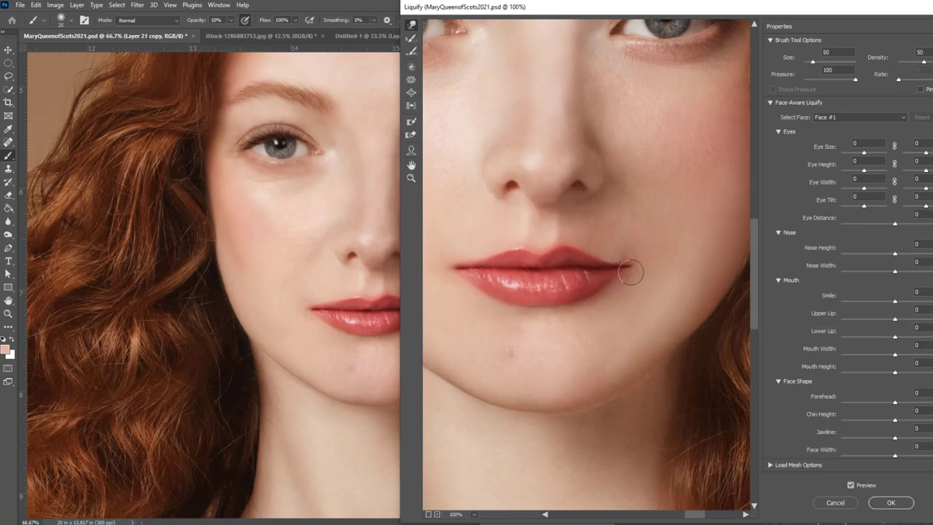
key(bracketright)
key(bracketright)
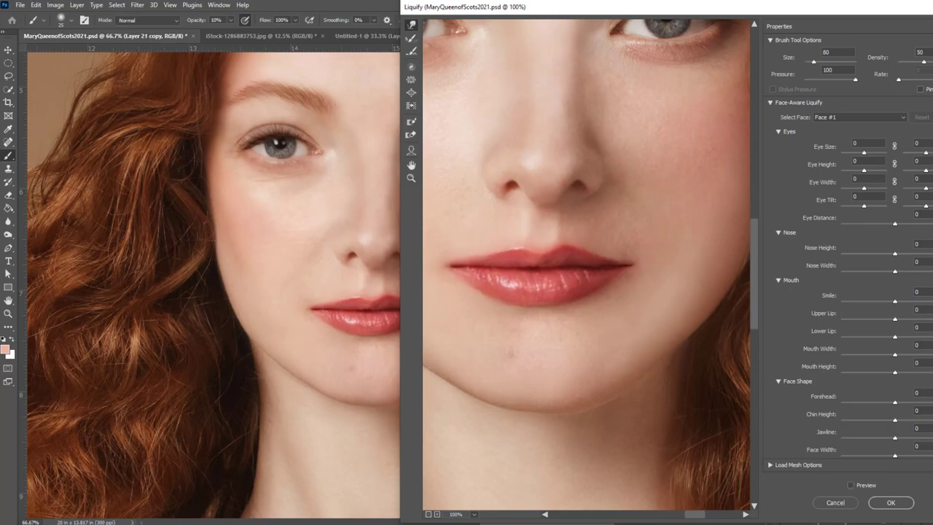
click(890, 502)
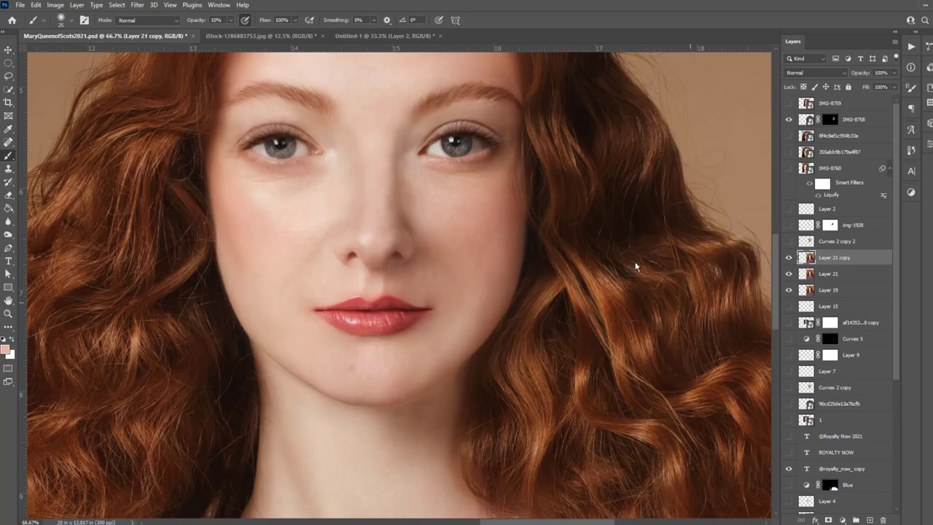
key(ctrl+shift+x)
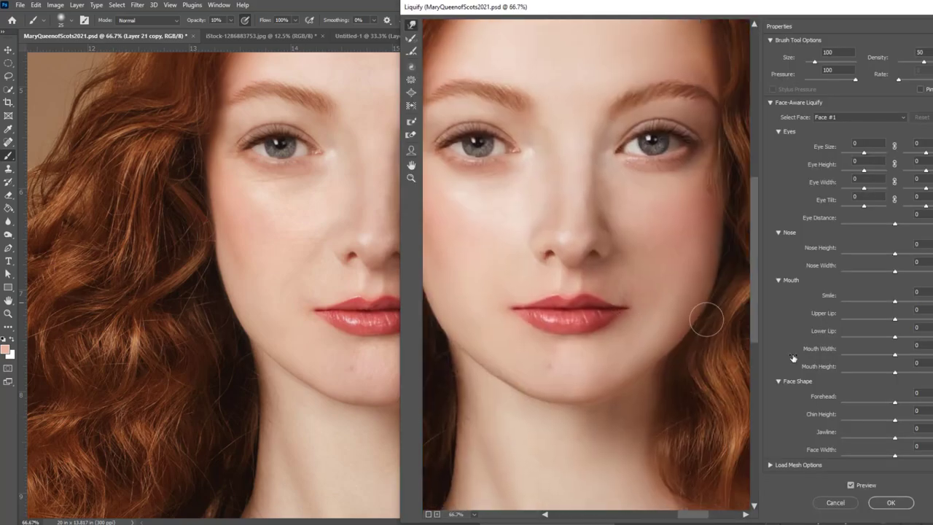
click(889, 503)
Zoom in on the lips and paint softly along the lip line with a soft brush.
key(ctrl+plus)
key(ctrl+plus)
key(i)
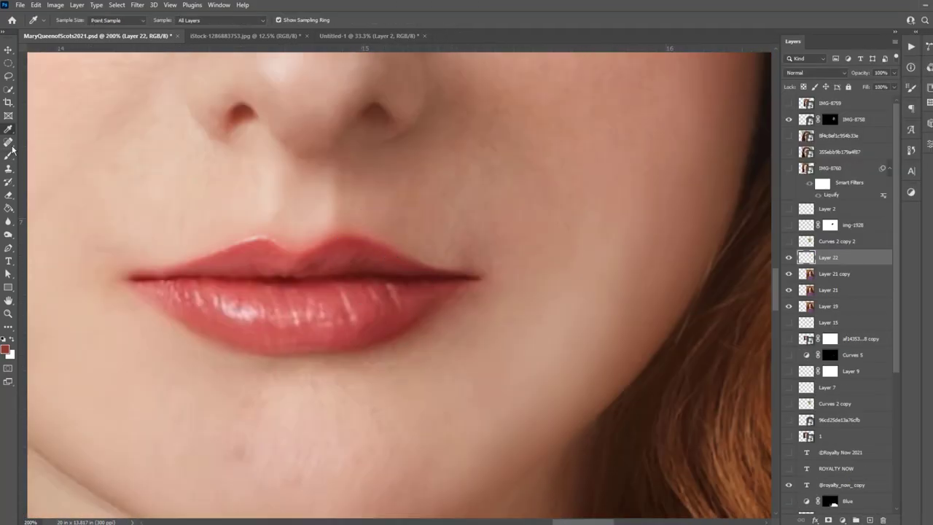
click(9, 155)
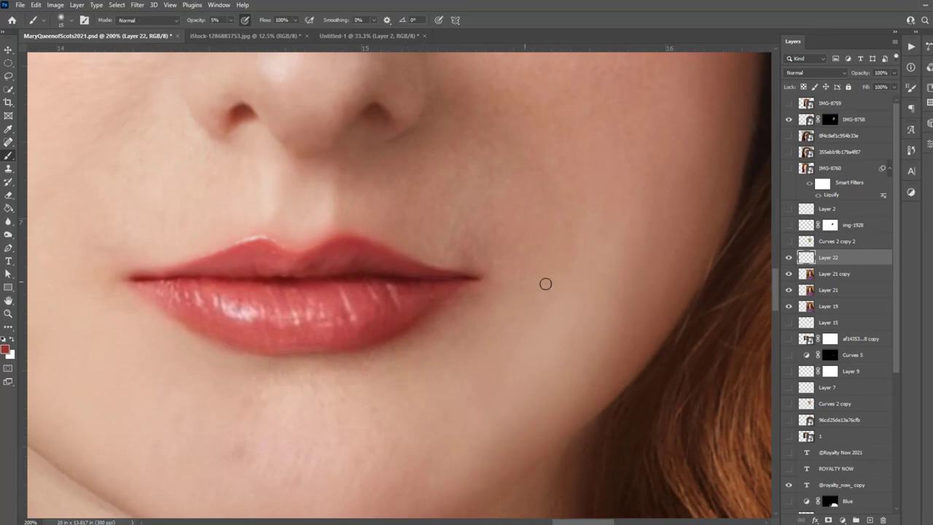
drag(350, 266, 453, 282)
Sample a light skin tone and the reddish lip colour, enlarge the brush to 20 px, and save the poster.
alt+click(305, 212)
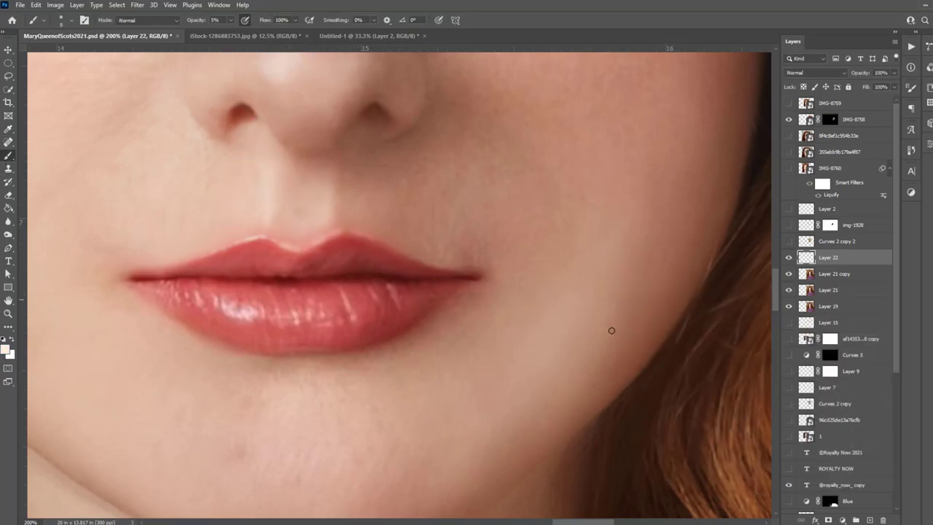
alt+click(415, 246)
key(bracketright)
key(ctrl+minus)
key(ctrl+minus)
key(ctrl+minus)
key(ctrl+minus)
key(ctrl+s)
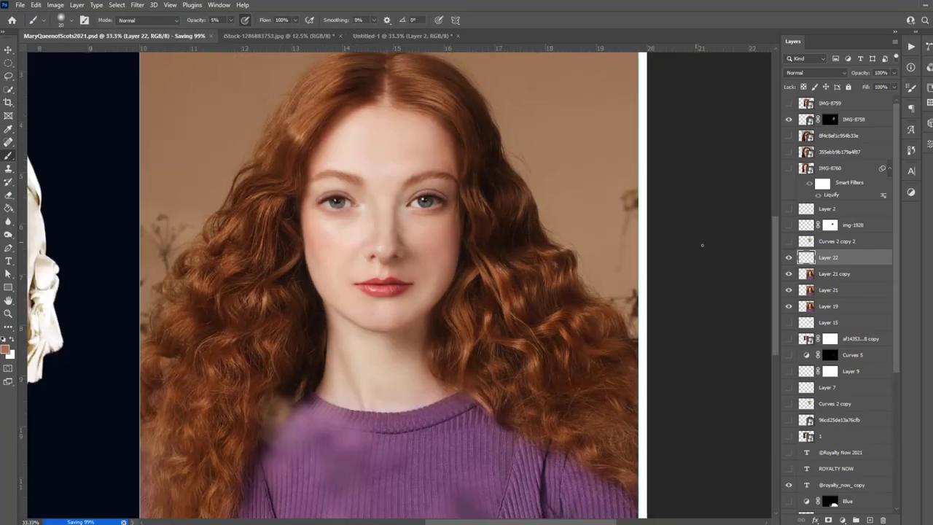
Show and fade the plaster death mask layer to compare features, then leave it hidden.
click(788, 103)
click(787, 240)
key(v)
click(454, 202)
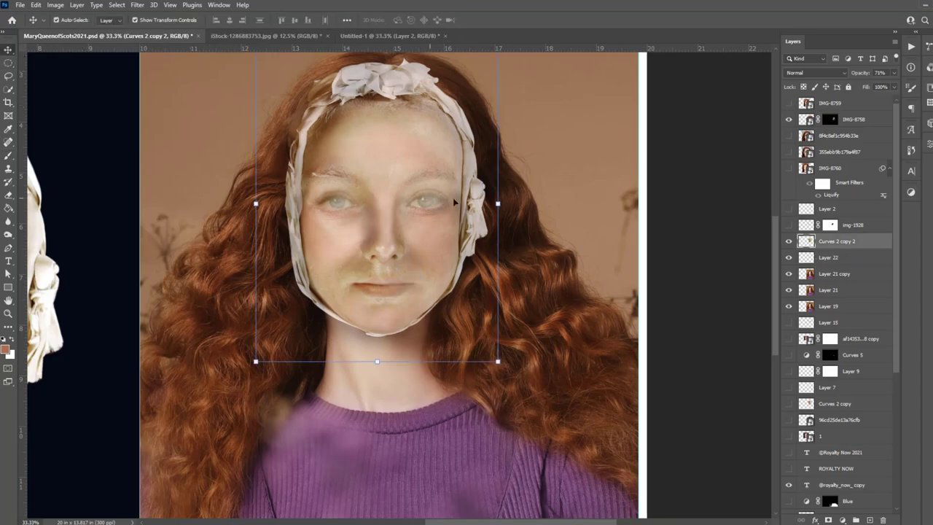
click(894, 73)
drag(878, 86, 879, 89)
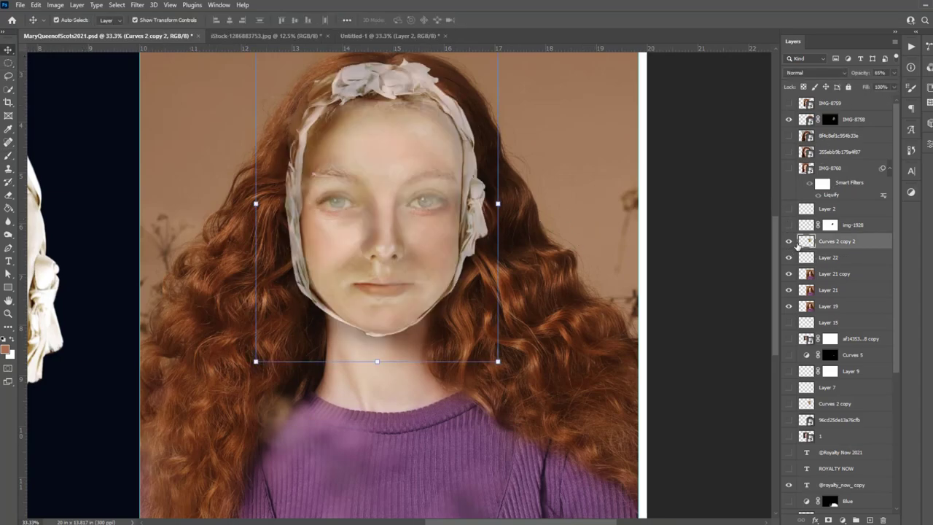
click(788, 240)
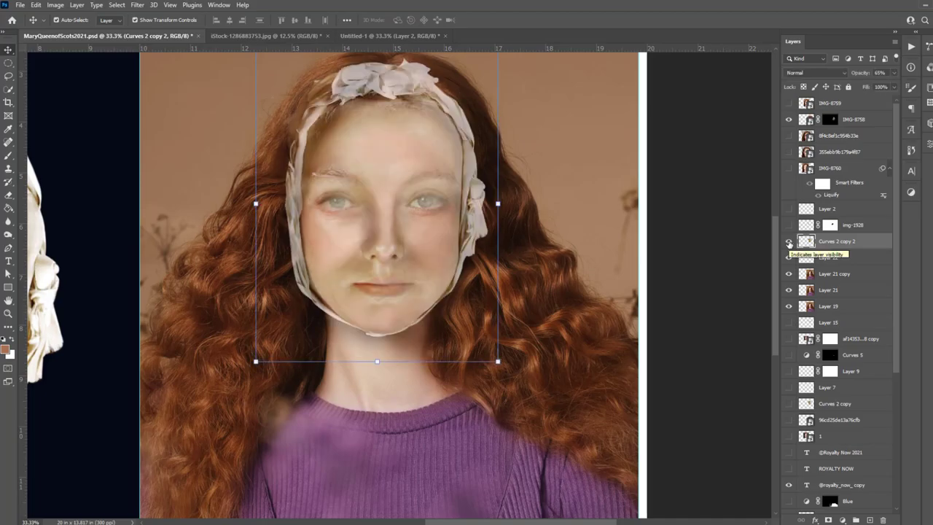
click(787, 241)
click(788, 242)
click(788, 244)
click(788, 244)
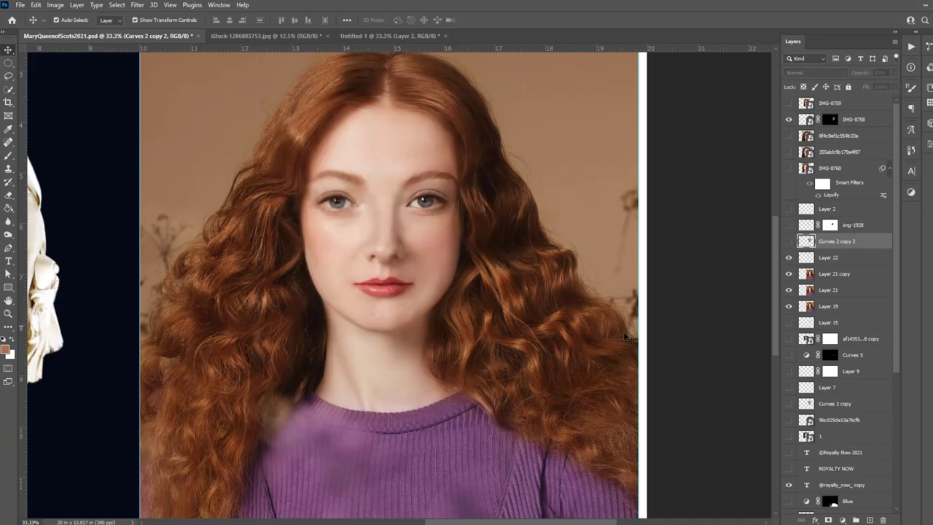
Toggle the IMG-8758 layer to compare, then set its opacity to 58%.
click(828, 117)
key(ctrl+shift+x)
click(838, 505)
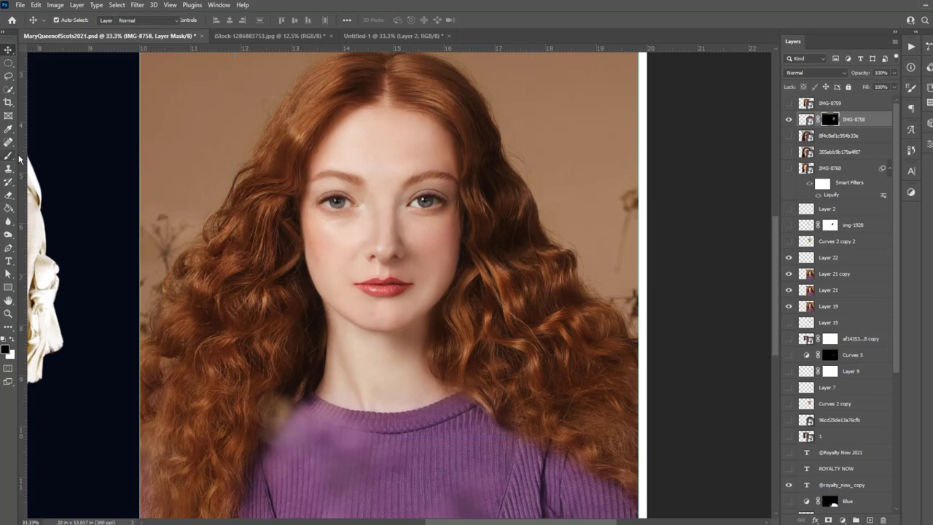
key(b)
alt+click(357, 287)
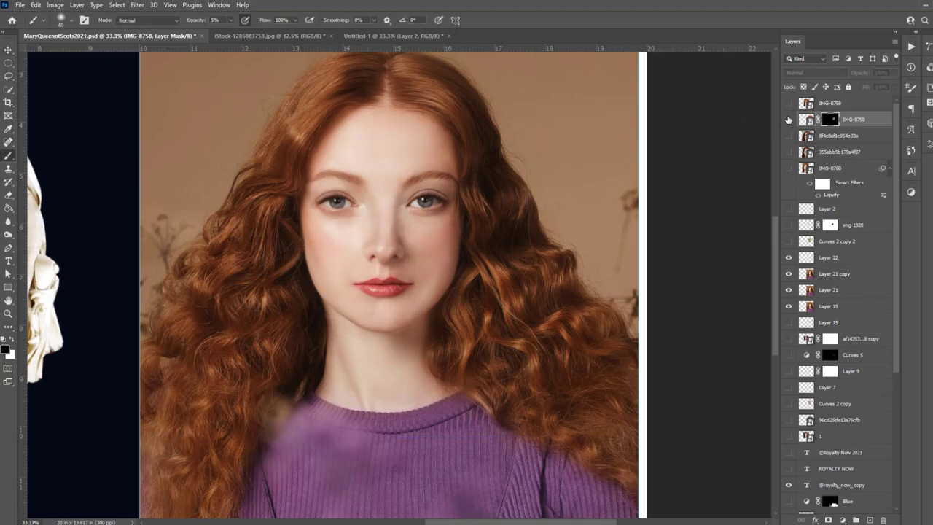
click(788, 119)
click(788, 120)
key(5)
key(8)
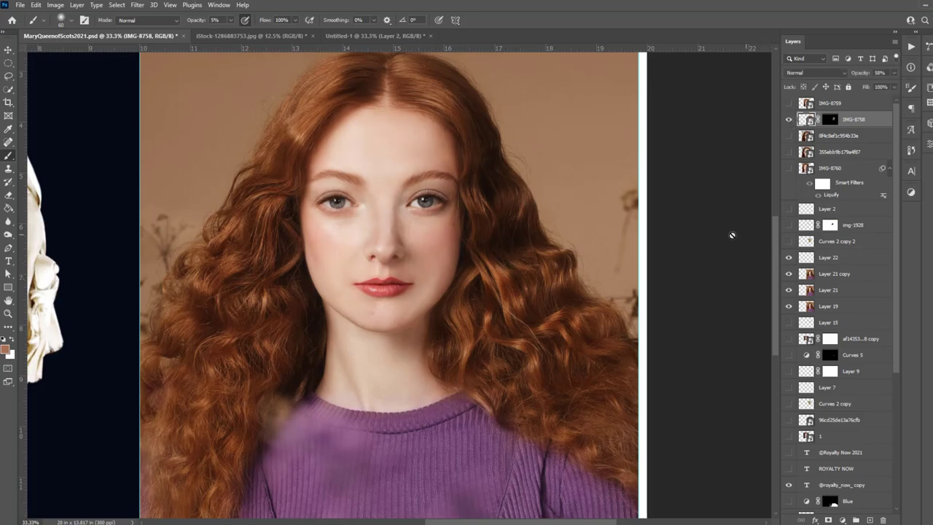
drag(397, 303, 414, 280)
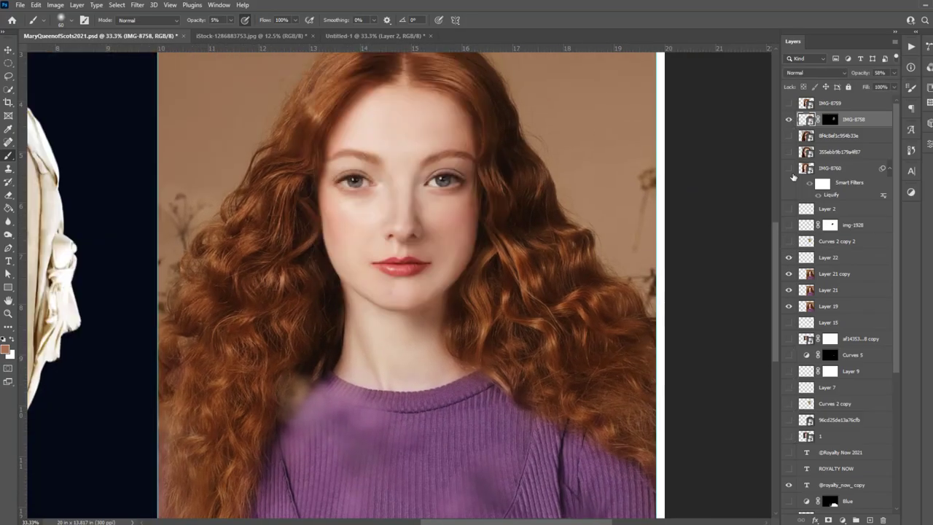
Check the iStock reference, then run Liquify on the portrait with a 200 brush.
click(251, 35)
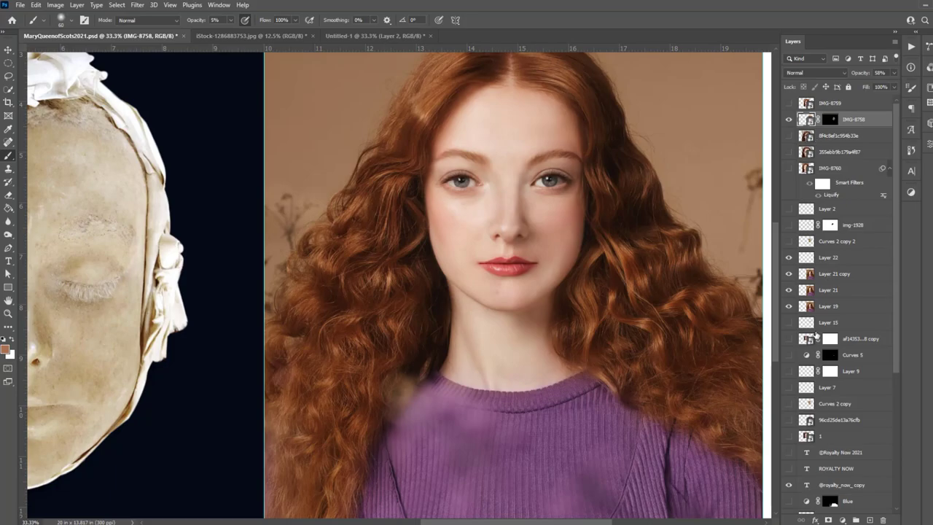
shift+click(838, 262)
right_click(845, 269)
key(ctrl+shift+x)
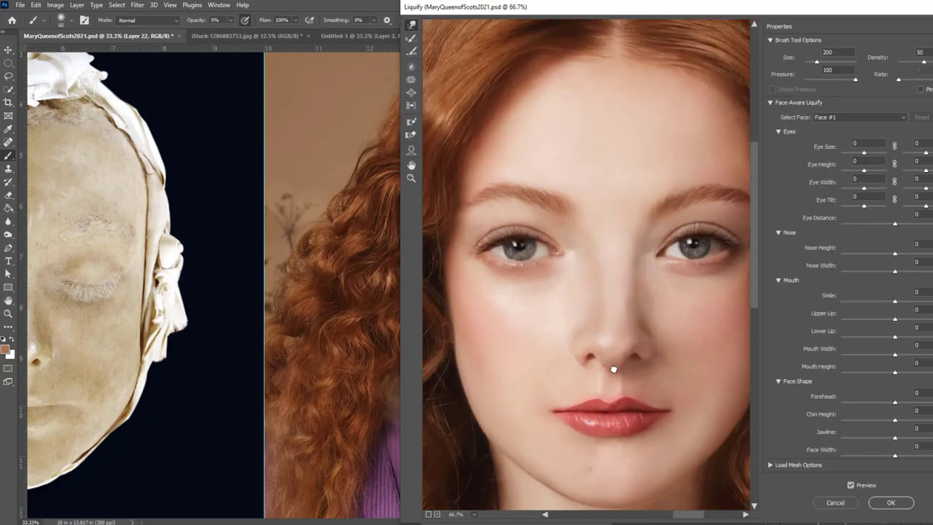
key(bracketright)
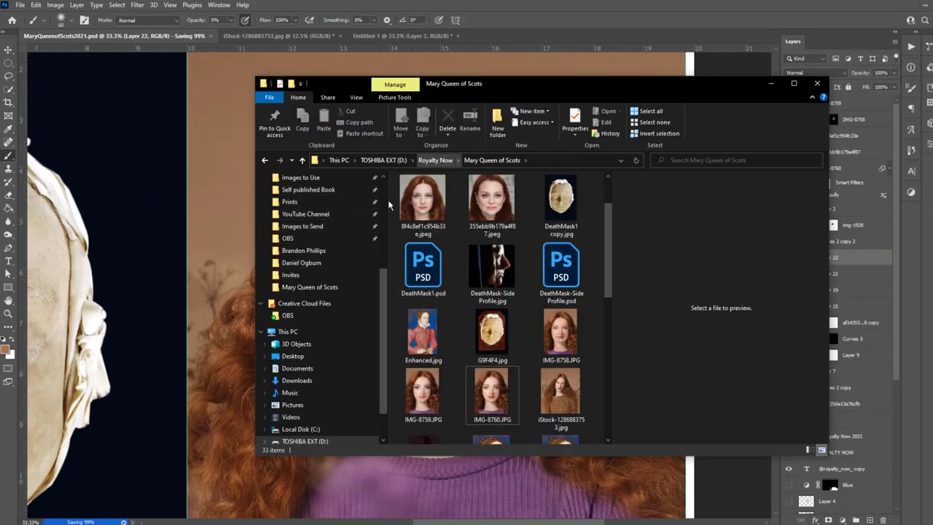
scroll(321, 328, up, 5)
Add a new Curves adjustment layer from the Layer menu.
click(295, 496)
click(76, 6)
click(218, 158)
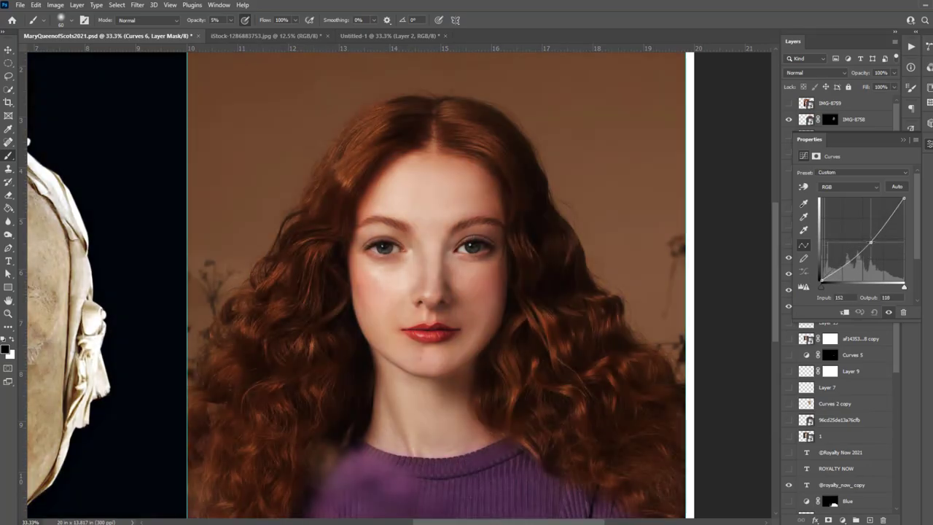
Warm Curves 6 by pulling the blue curve down and raising the red curve (Input 111, Output 164).
key(alt+5)
mouse_move(873, 229)
mouse_down()
mouse_move(873, 250)
mouse_move(854, 222)
mouse_move(867, 251)
mouse_up()
click(847, 186)
click(831, 203)
key(alt+4)
Invert the Curves 6 mask to black to hide the effect, and zoom to 100%.
click(912, 127)
key(ctrl+i)
key(ctrl+1)
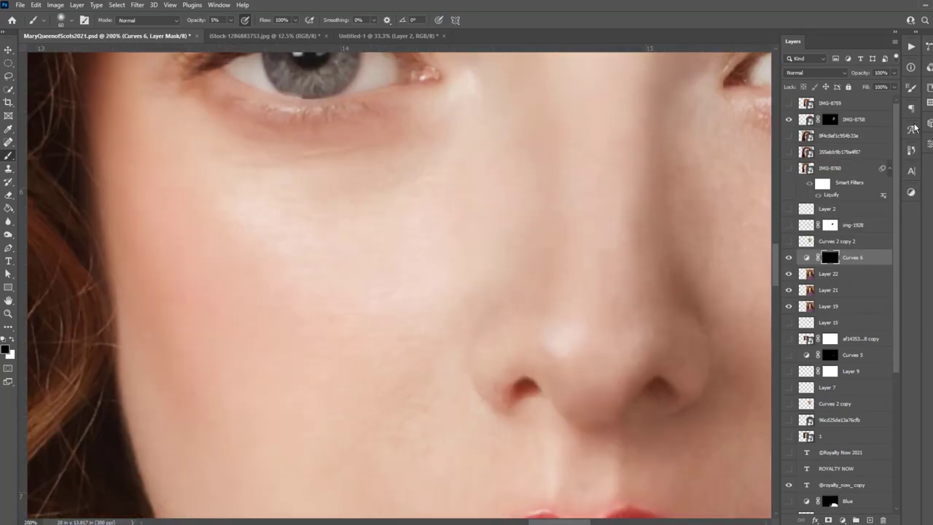
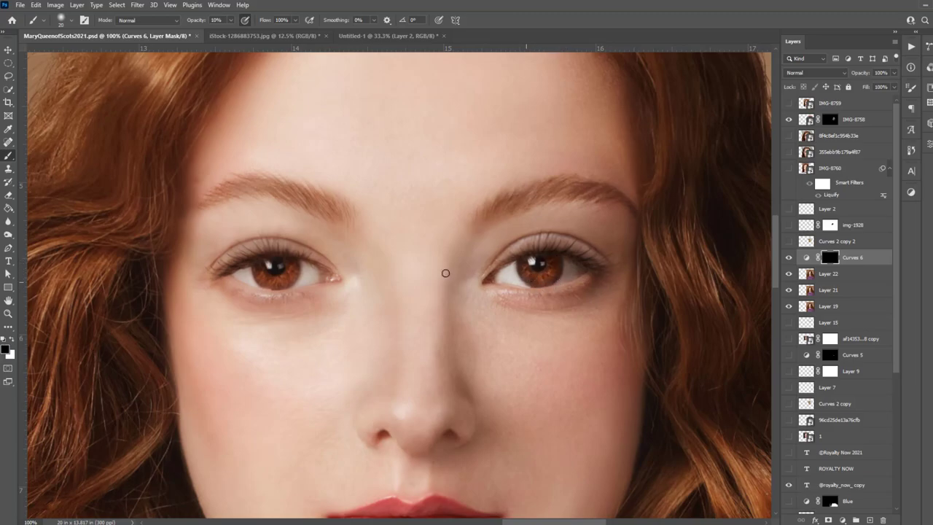
Adjust the Curves 6 Red, Blue and Green channel curves to warm the eyes toward olive brown.
double_click(806, 257)
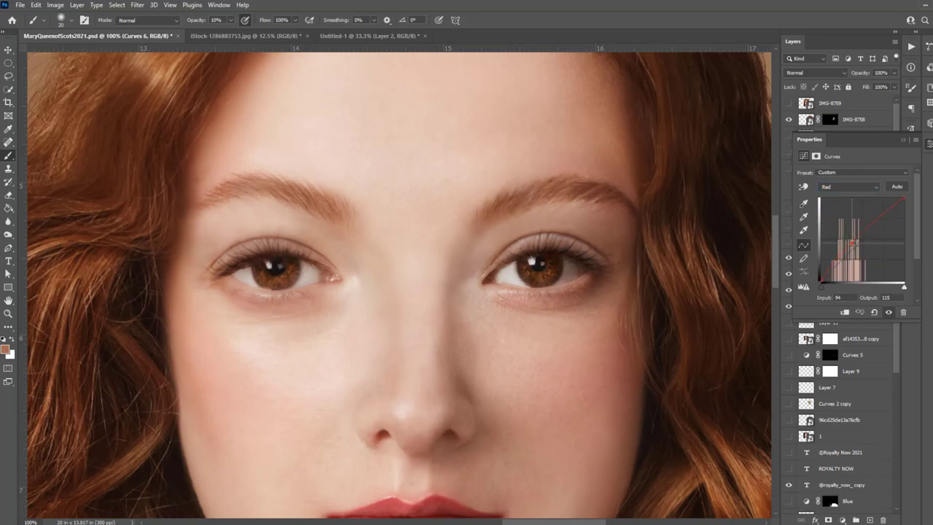
click(848, 187)
click(838, 211)
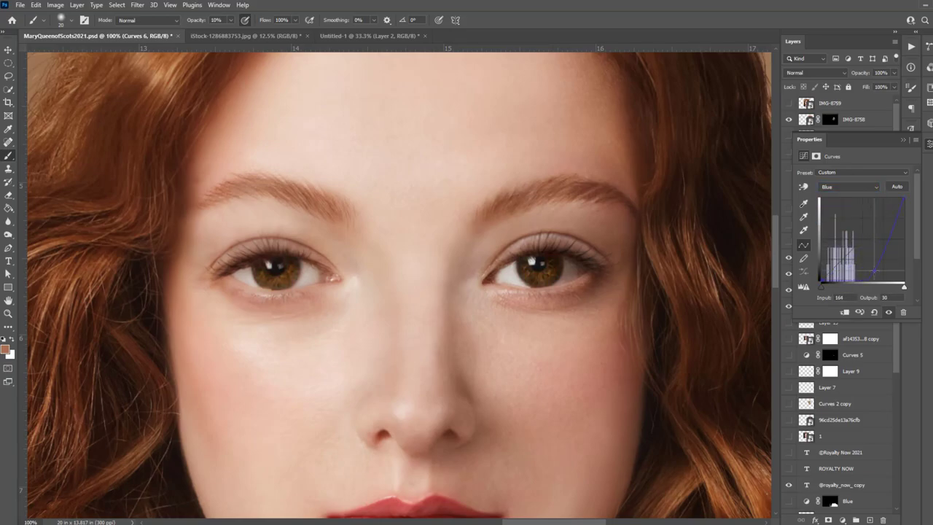
click(849, 186)
click(838, 204)
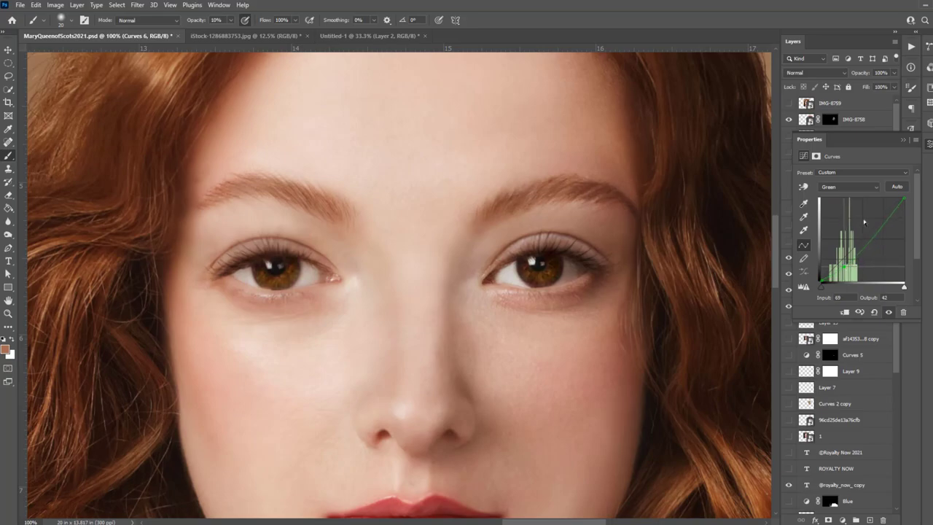
click(902, 139)
click(829, 257)
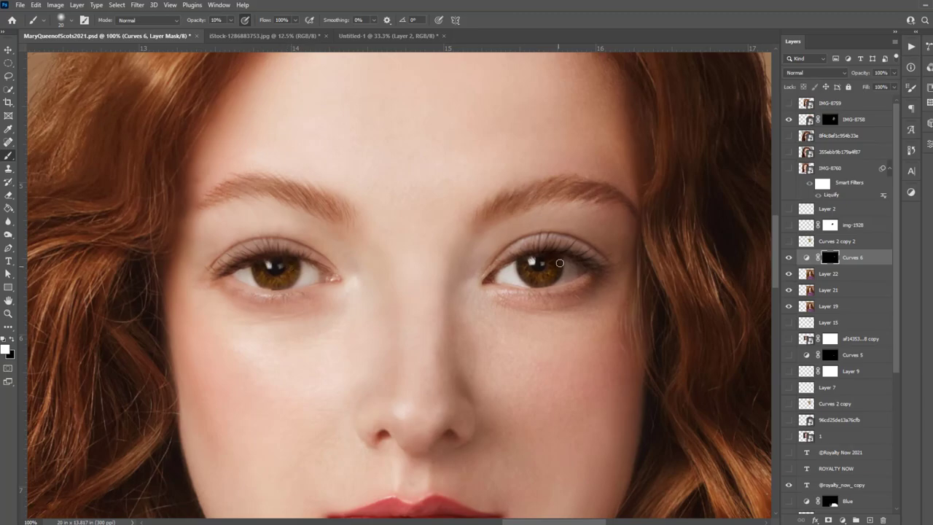
Add a visible Layer 23 above Curves 6 with a white layer mask.
click(869, 519)
key(ctrl+plus)
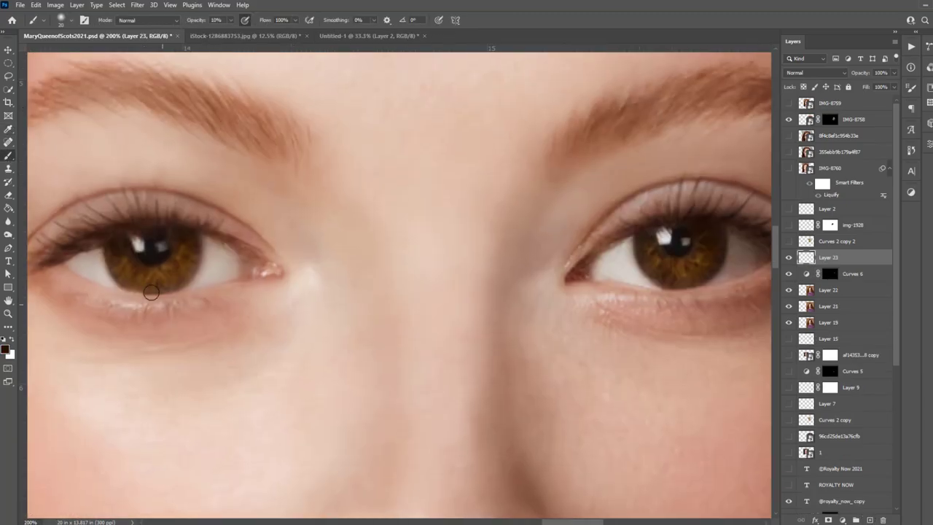
key(alt+bracketleft)
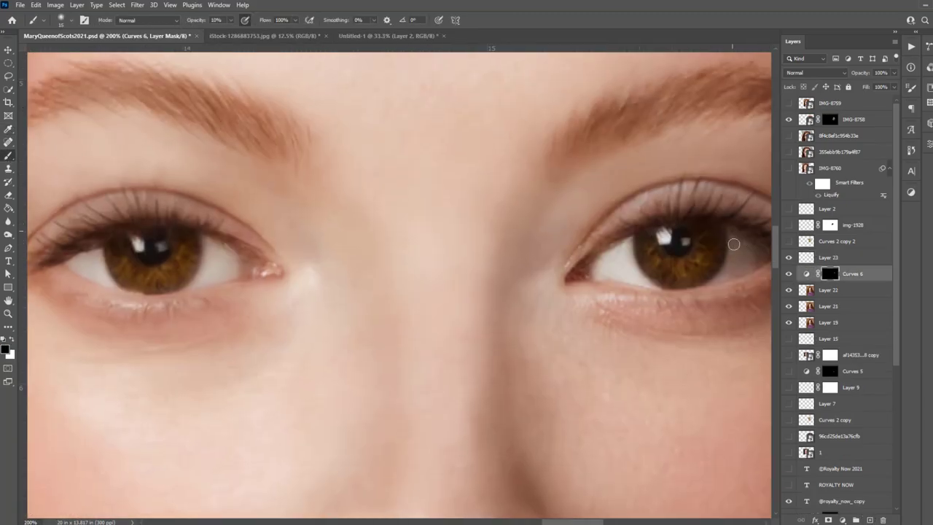
key(alt+bracketright)
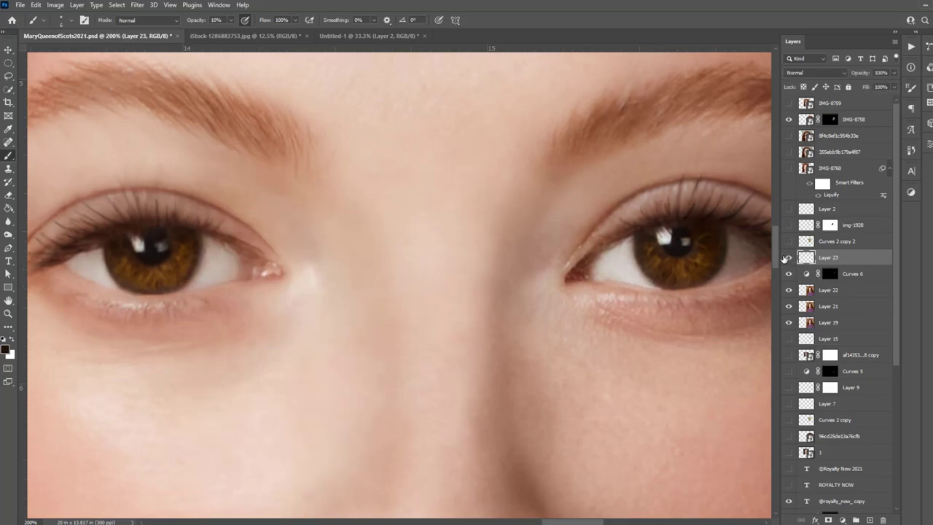
click(787, 257)
click(841, 520)
click(61, 20)
key(Escape)
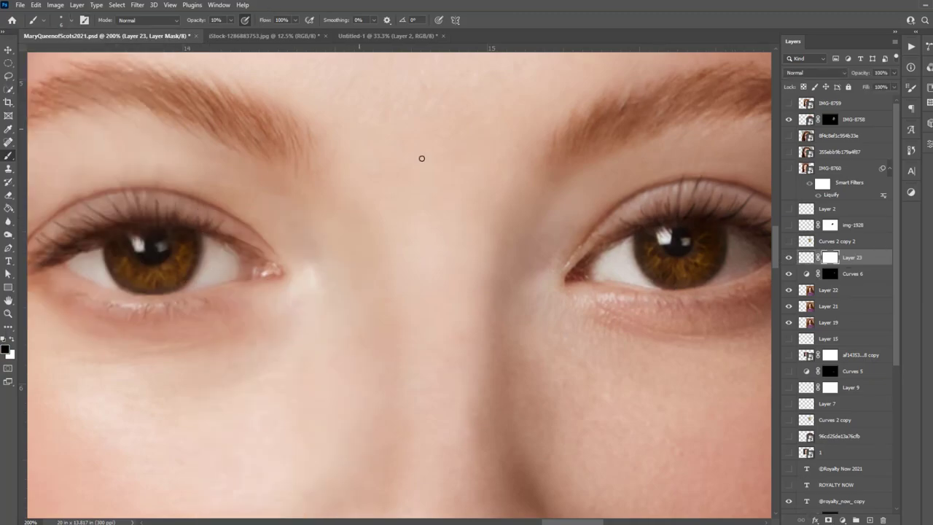
click(831, 275)
Recheck the Curves 6 Green, Red and combined RGB curves with the whole face in view.
key(ctrl+0)
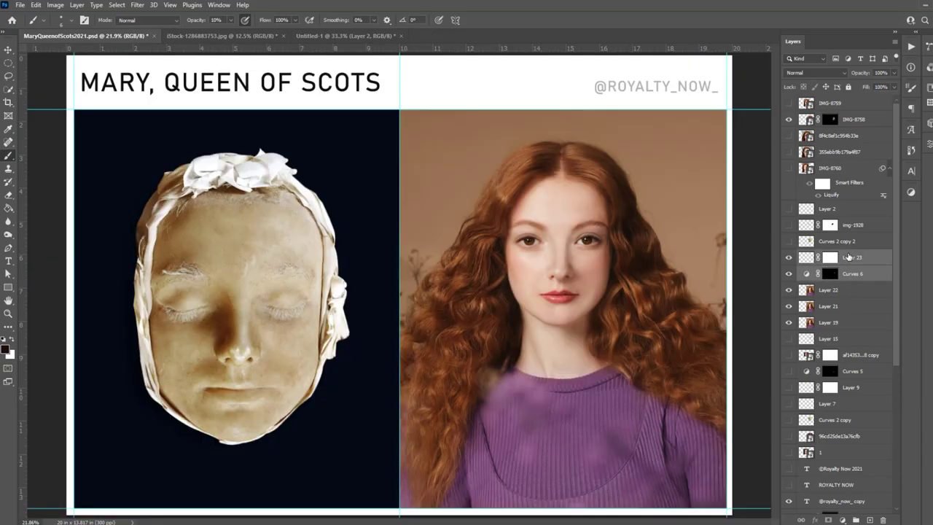
scroll(399, 284, up, 2)
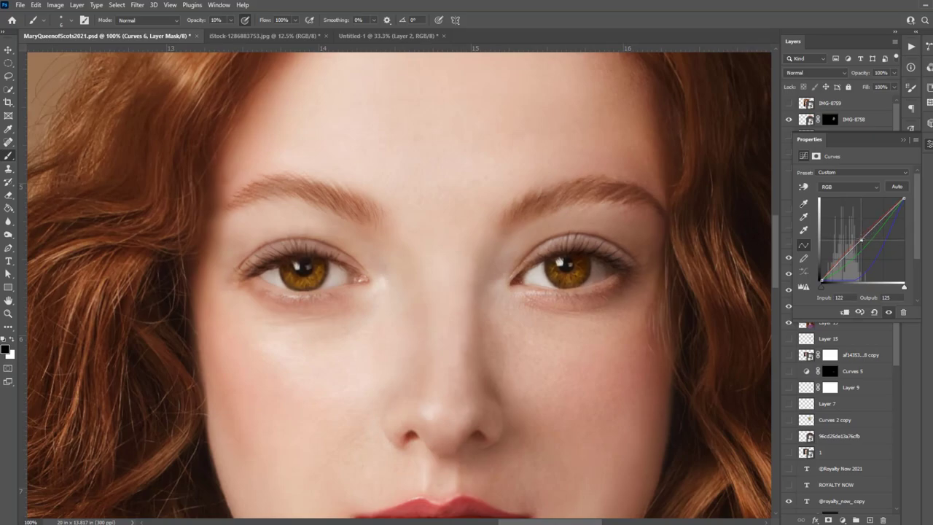
key(Up)
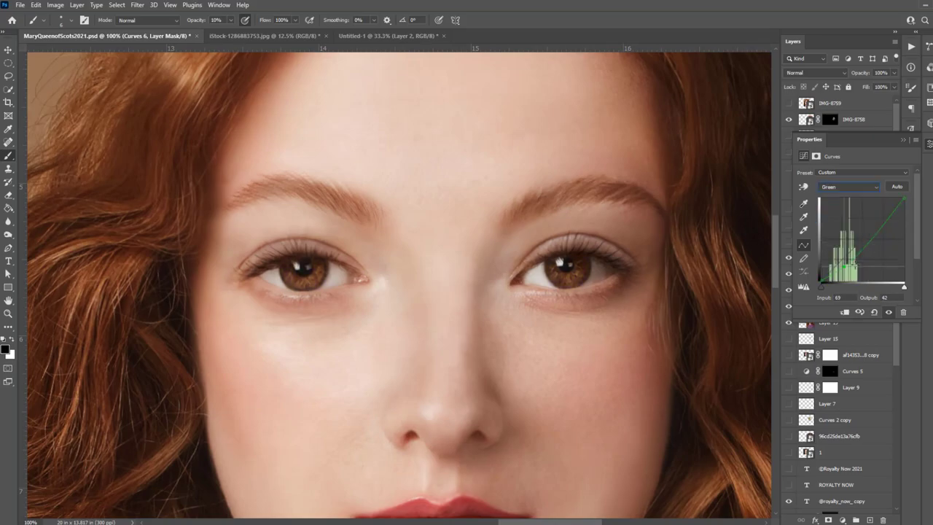
key(Up)
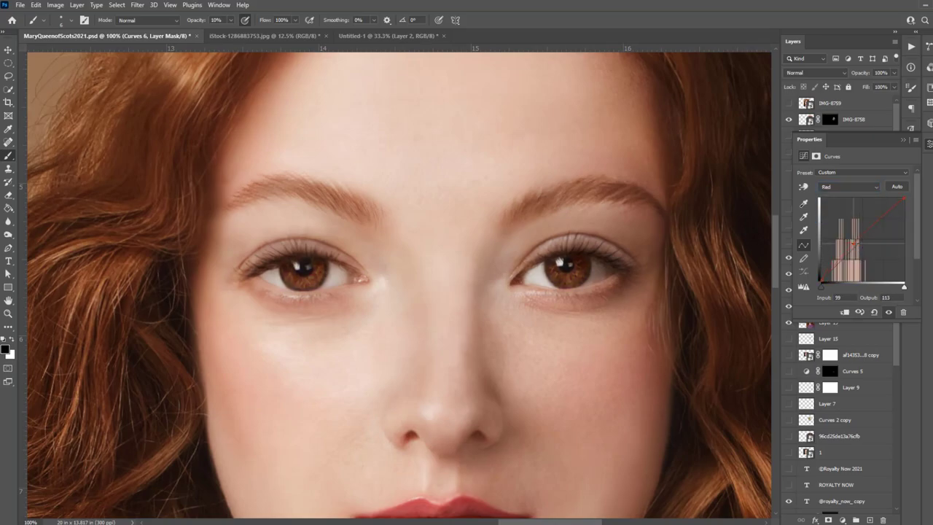
key(Up)
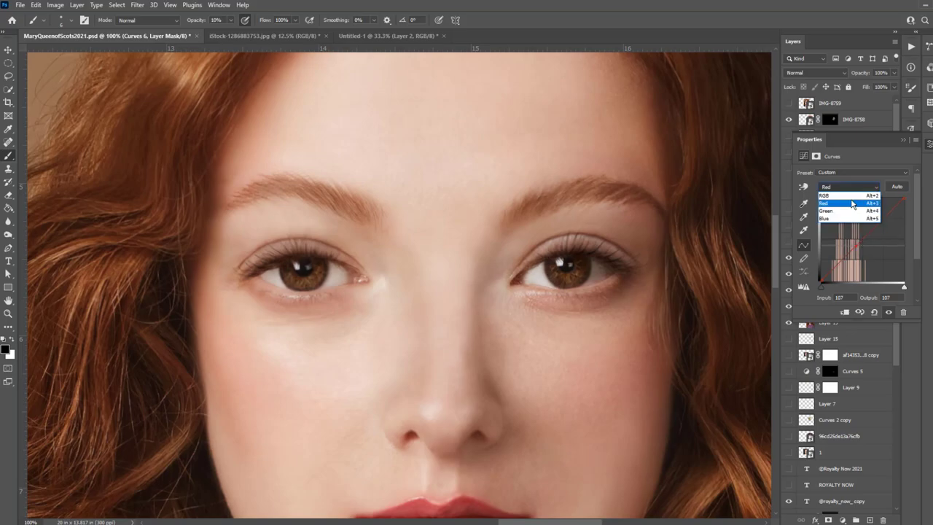
key(ctrl+minus)
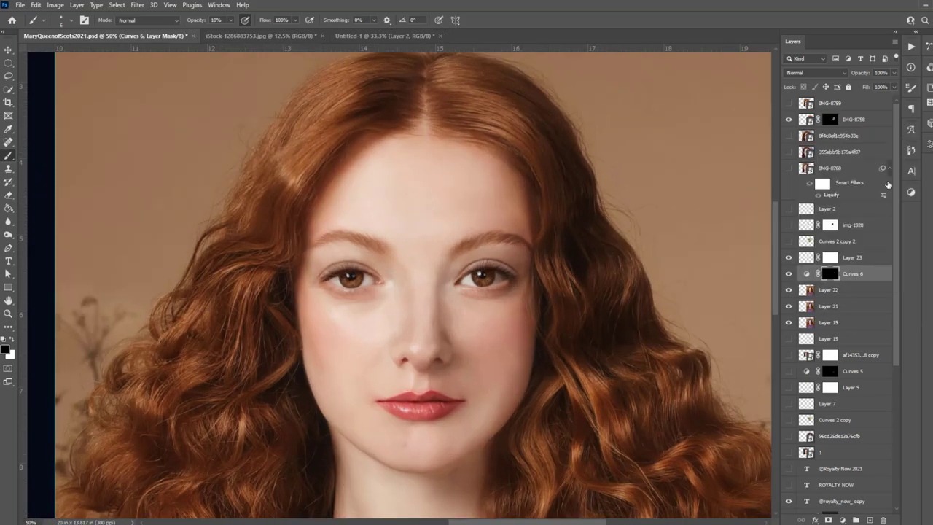
Add a Hue/Saturation adjustment layer with lowered Saturation, undoing a stray mask replacement.
click(76, 5)
click(219, 204)
key(Return)
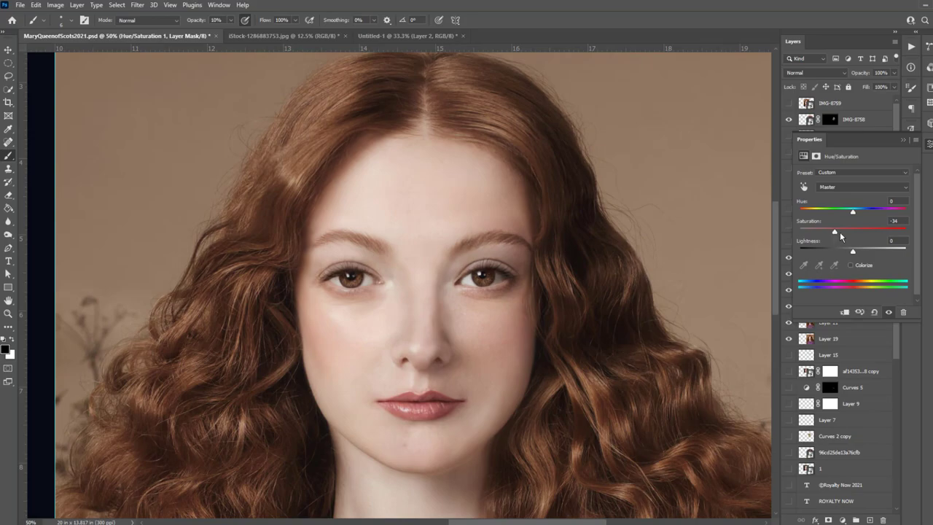
drag(829, 273, 829, 289)
key(Return)
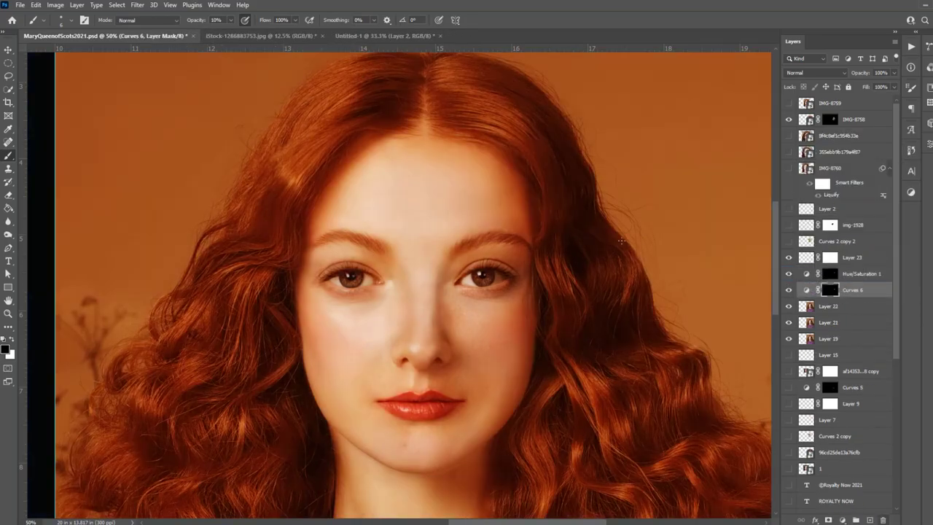
key(ctrl+z)
double_click(805, 274)
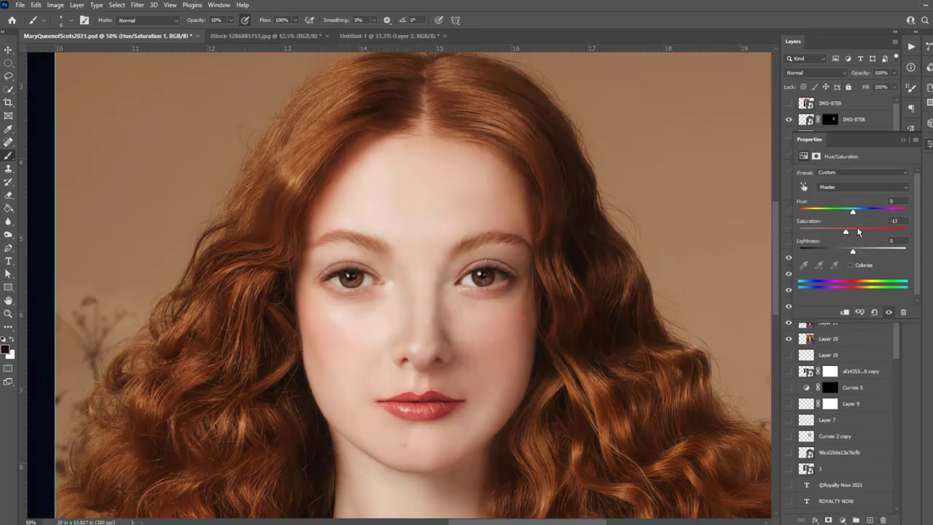
Merge the visible adjustments into a new Layer 23 copy and select it.
key(Delete)
click(816, 257)
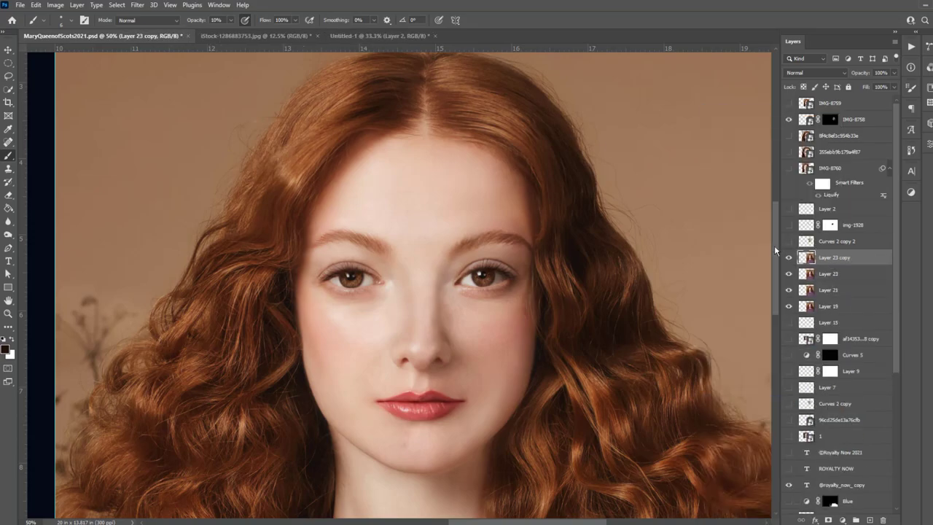
key(ctrl+shift+x)
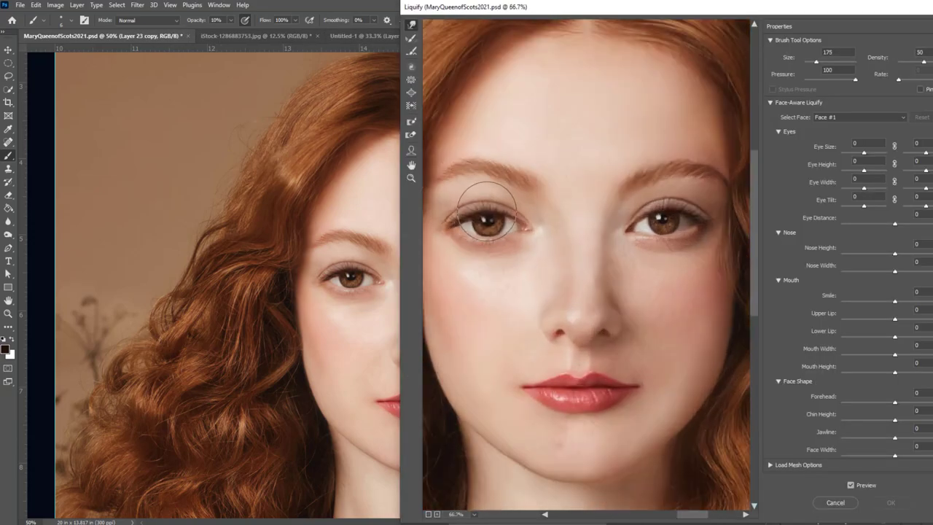
In Face-Aware Liquify, resize the distortion brush and reshape around both eyes.
key(bracketleft)
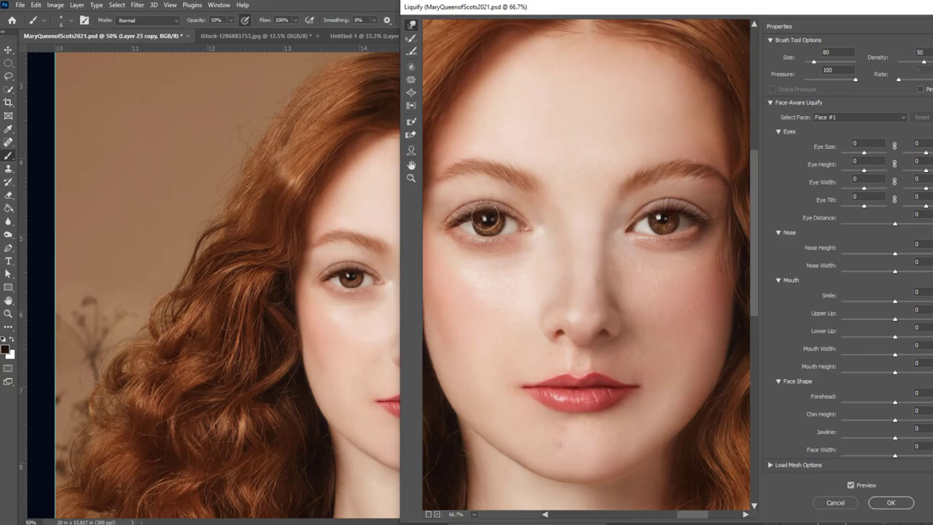
key(bracketleft)
key(bracketleft)
key(bracketleft)
scroll(466, 218, up, 3)
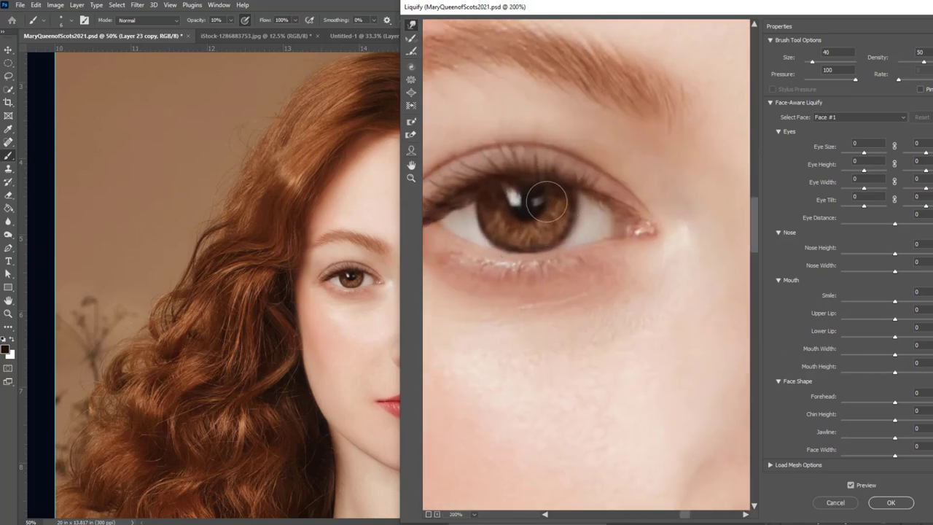
drag(538, 211, 675, 228)
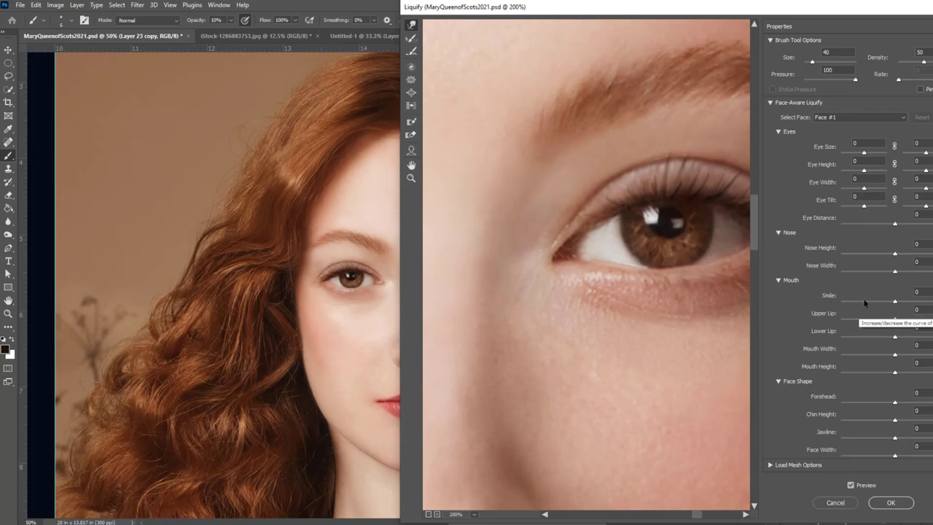
key(bracketright)
scroll(618, 217, down, 2)
scroll(593, 192, down, 1)
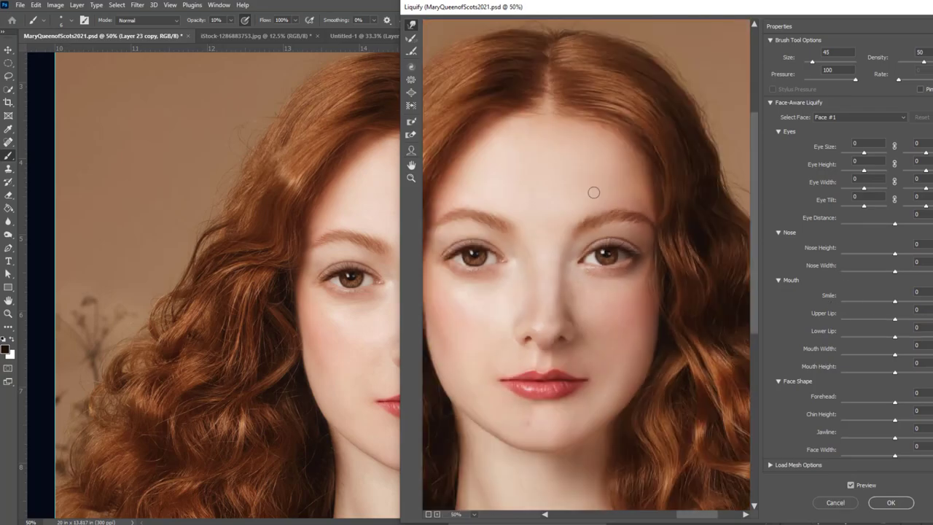
key(a)
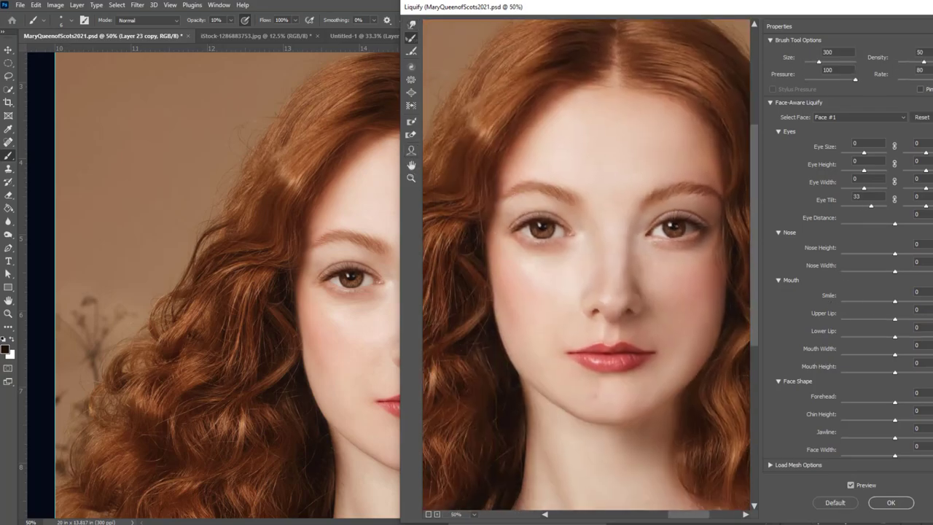
Push the left eye's pixels with a size-25 warp brush, try Bloat, and apply Liquify.
key(ctrl+plus)
key(w)
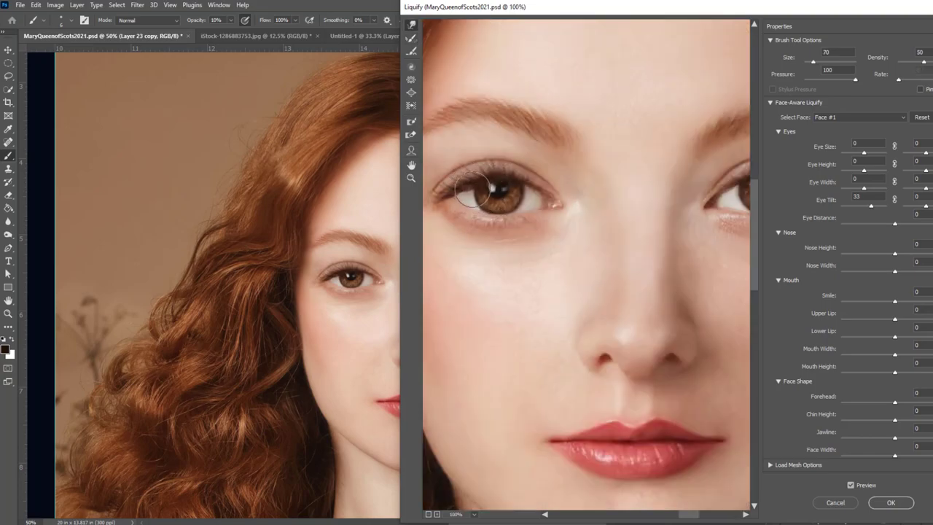
click(529, 212)
click(529, 213)
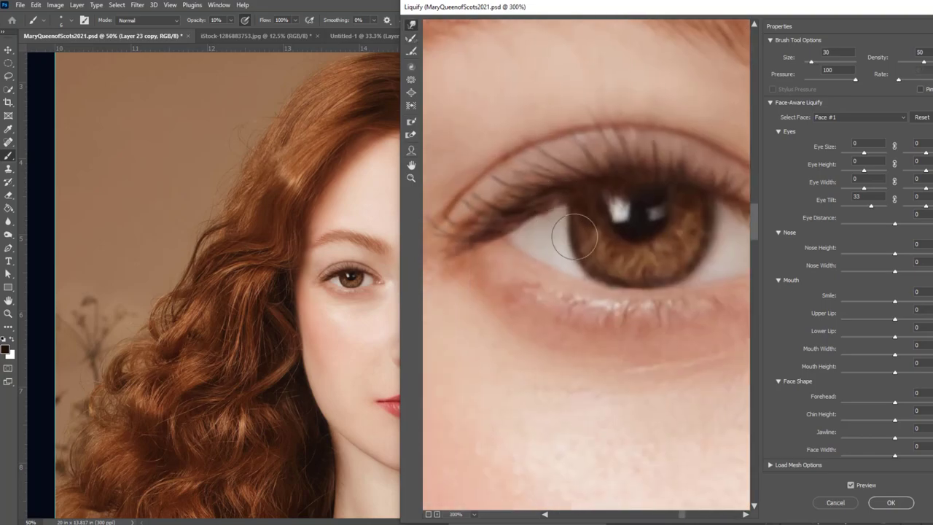
key(bracketleft)
key(bracketleft)
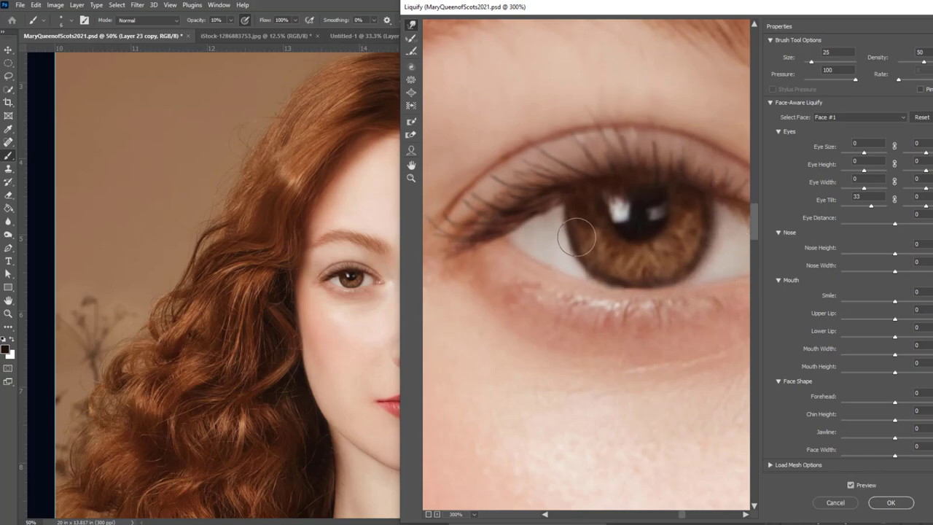
key(bracketright)
key(bracketright)
key(bracketright)
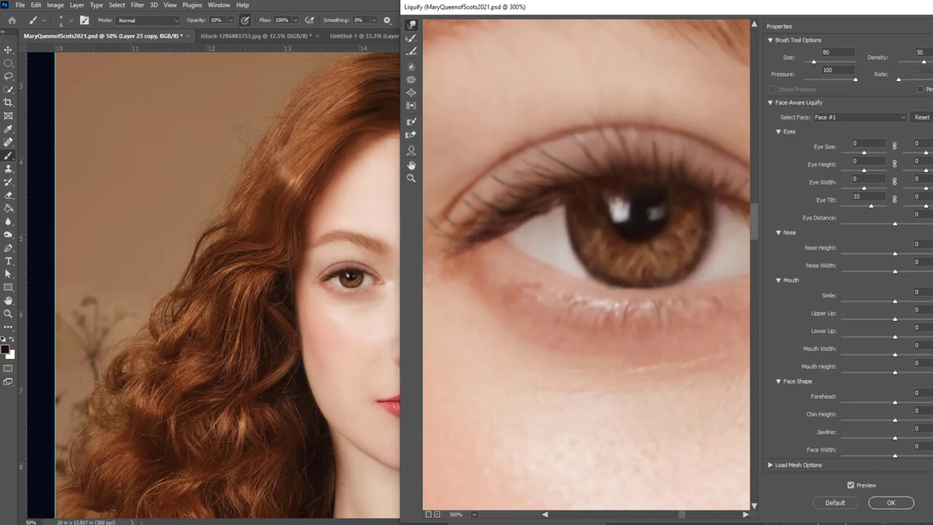
key(ctrl+minus)
key(ctrl+minus)
key(ctrl+minus)
drag(558, 260, 480, 266)
click(411, 78)
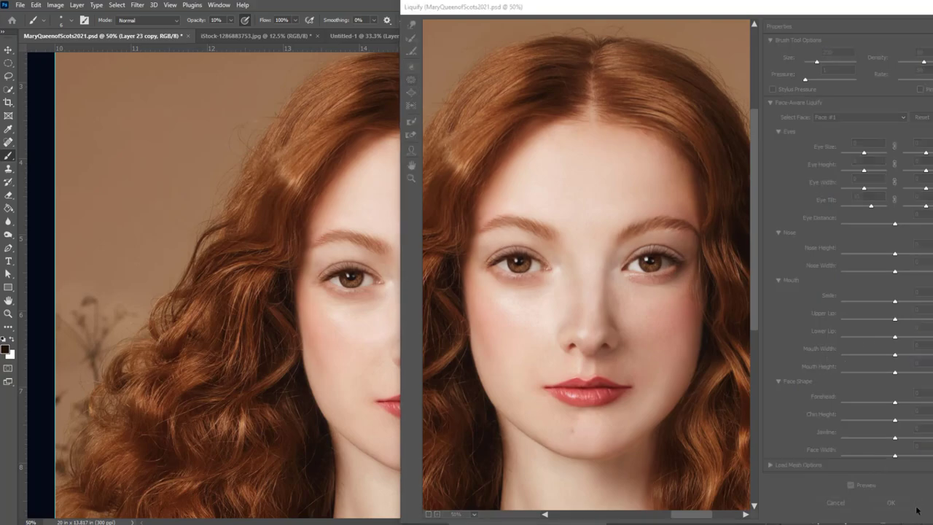
click(890, 502)
Add an empty Layer 24 above Layer 23 copy and save the document.
scroll(437, 182, up, 4)
key(i)
key(b)
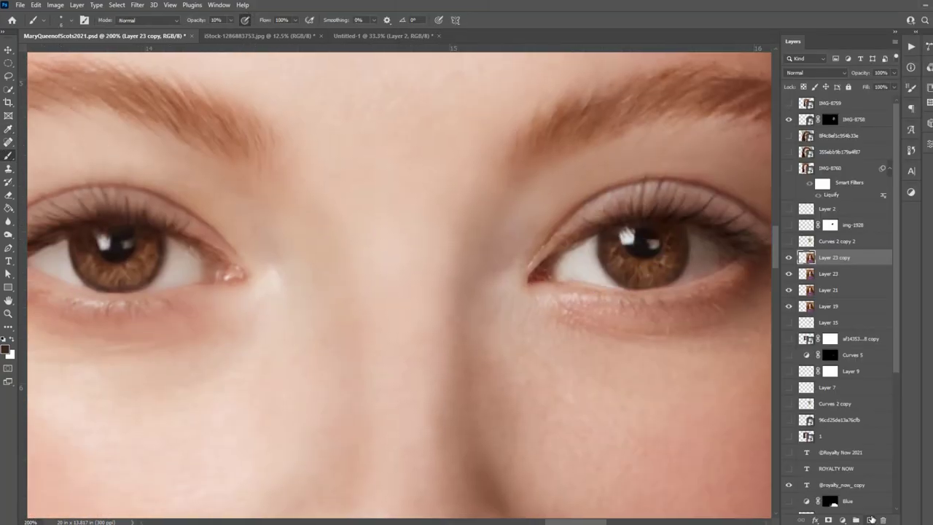
key(ctrl+shift+alt+n)
key(ctrl+minus)
key(ctrl+minus)
key(ctrl+minus)
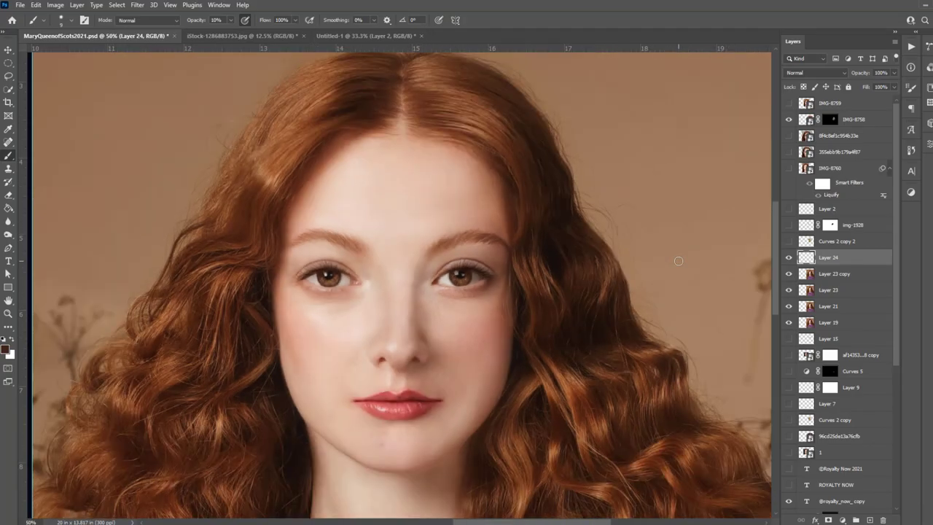
key(ctrl+minus)
key(ctrl+s)
drag(583, 246, 474, 250)
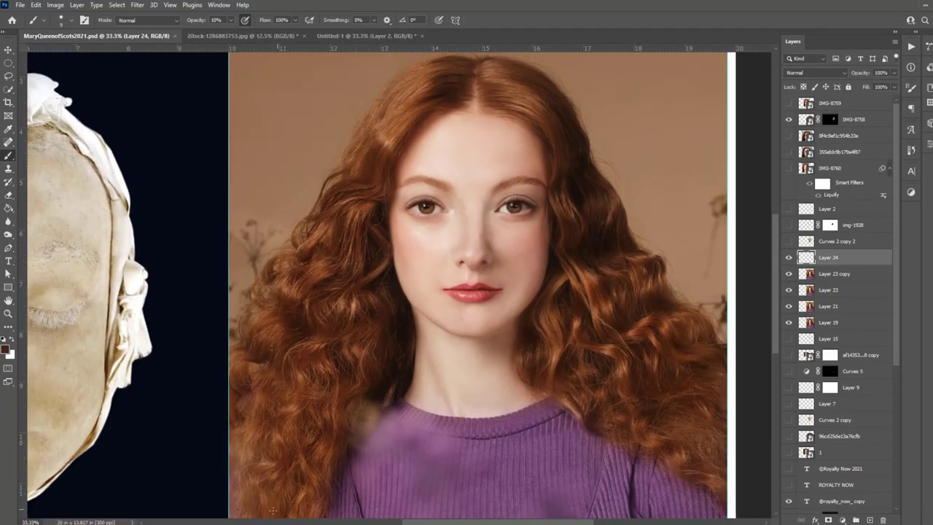
key(alt+Tab)
Open iStock-614309956.jpg and the Pexels woman-in-hat photo from Images to Use in Photoshop.
click(608, 440)
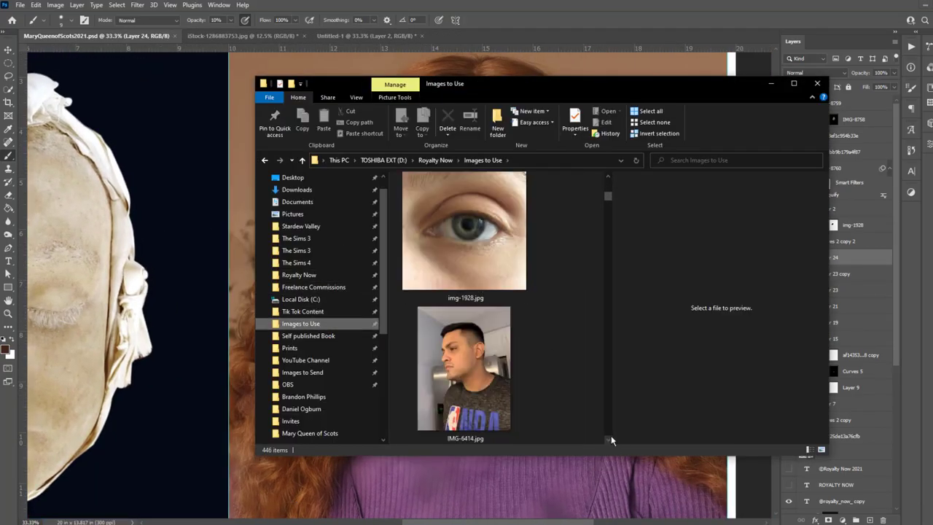
drag(609, 439, 609, 442)
click(496, 284)
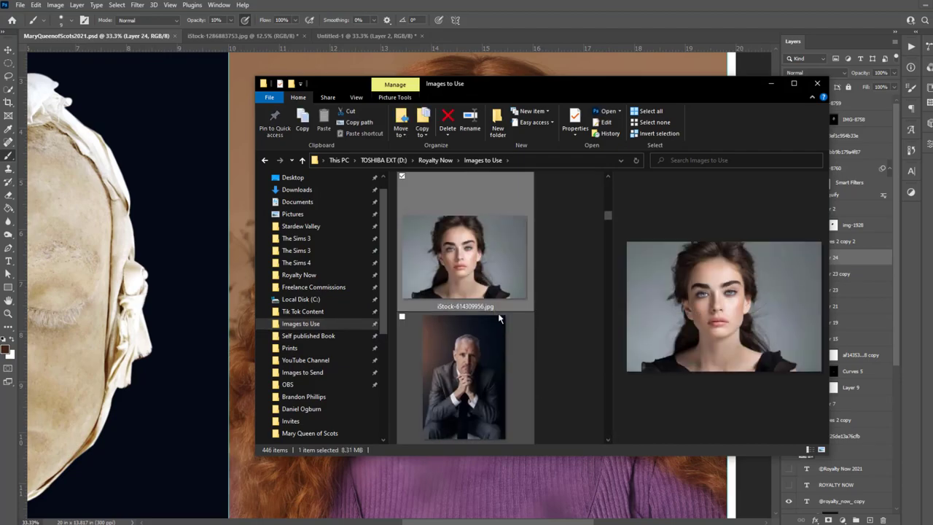
double_click(478, 264)
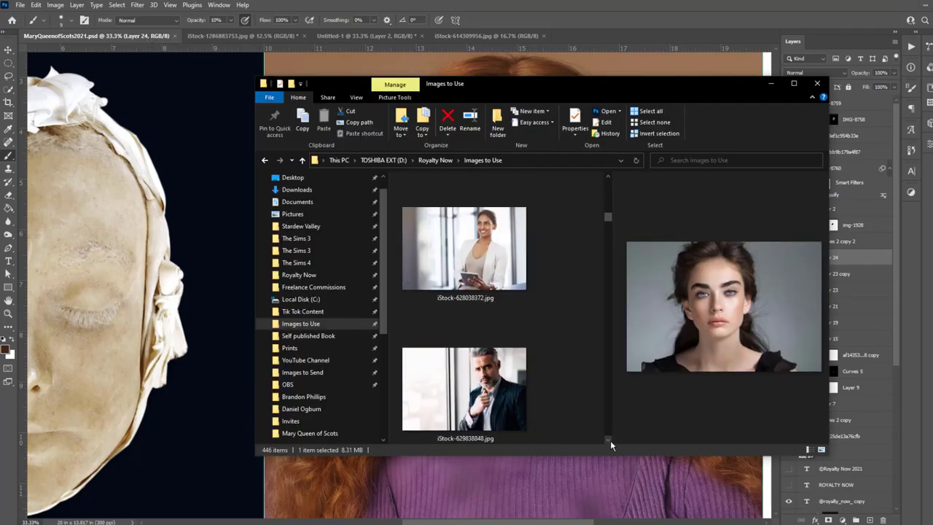
scroll(572, 419, down, 5)
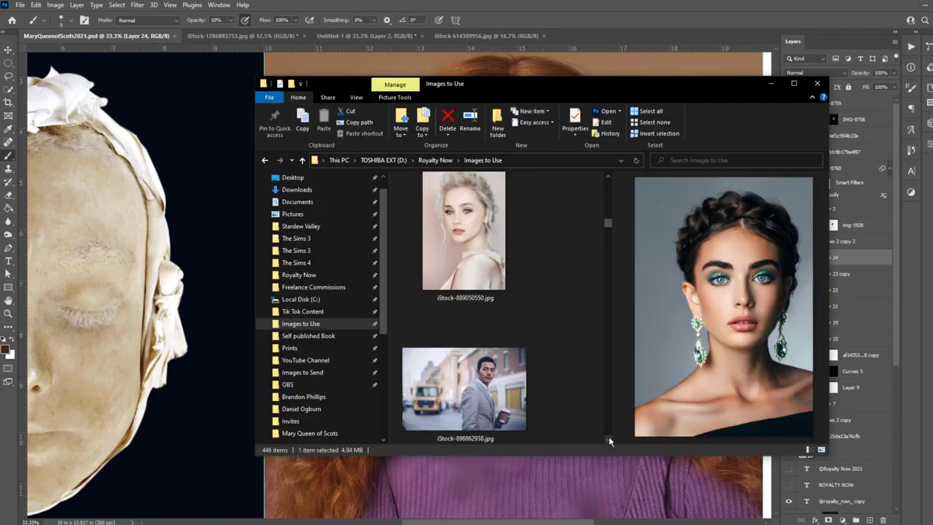
drag(610, 440, 611, 443)
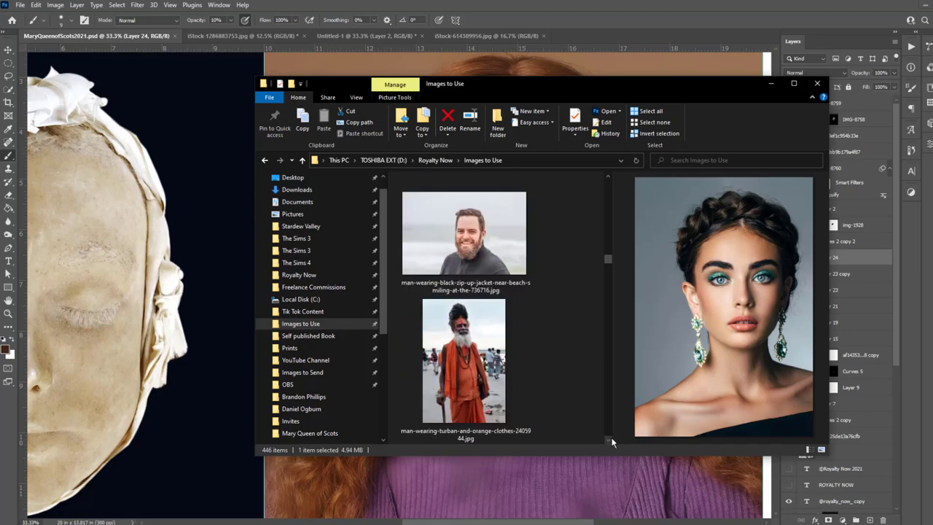
double_click(446, 249)
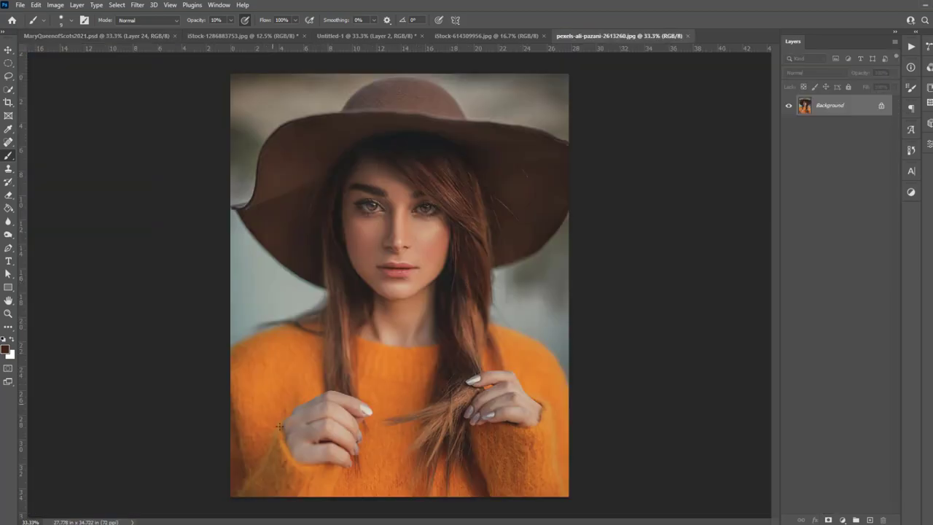
Copy an oval selection of the mug-holding woman's face and paste it into the composite.
key(alt+Tab)
drag(607, 435, 611, 442)
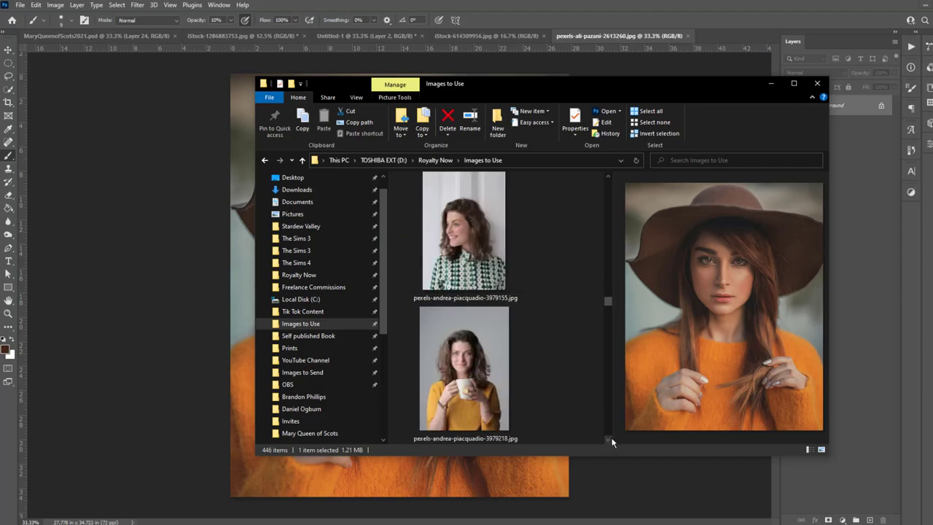
double_click(463, 364)
scroll(514, 222, up, 3)
drag(306, 51, 510, 314)
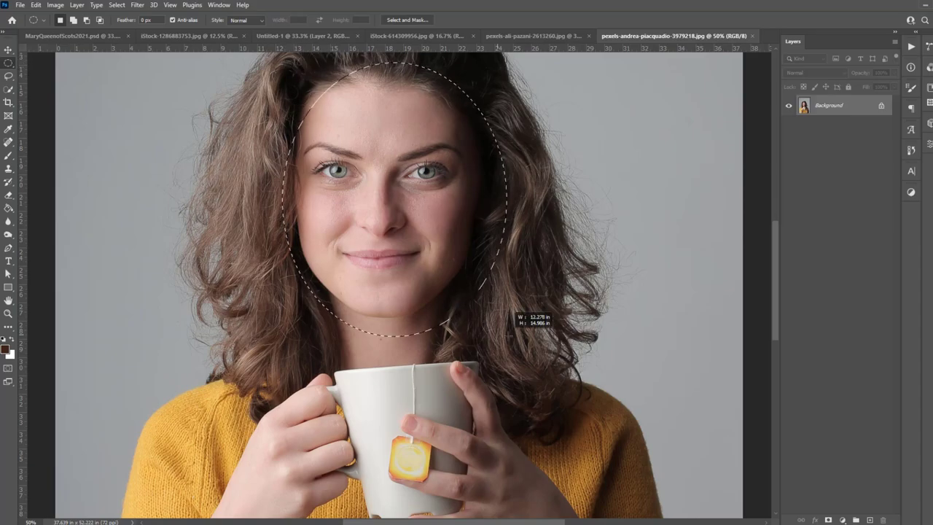
click(35, 5)
click(51, 75)
click(73, 35)
key(ctrl+v)
Place the pasted face between the portraits and colour-match it with Curves on the Blue, Red and RGB channels.
key(ctrl+t)
drag(294, 227, 276, 219)
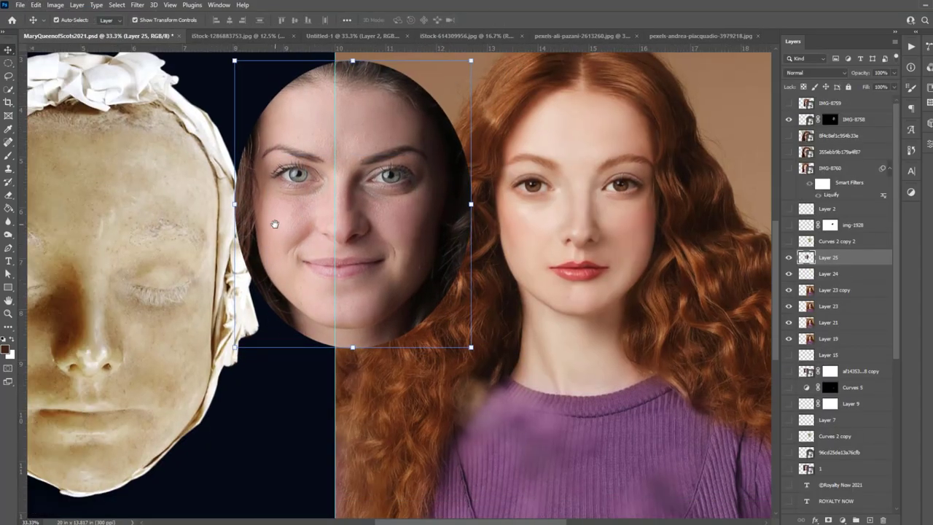
key(Return)
click(56, 4)
click(243, 108)
click(693, 322)
click(692, 357)
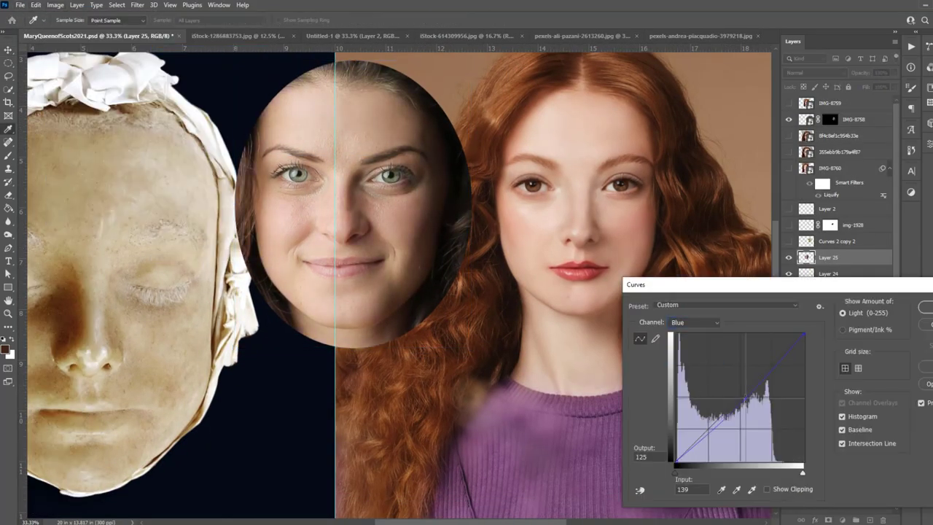
key(alt+3)
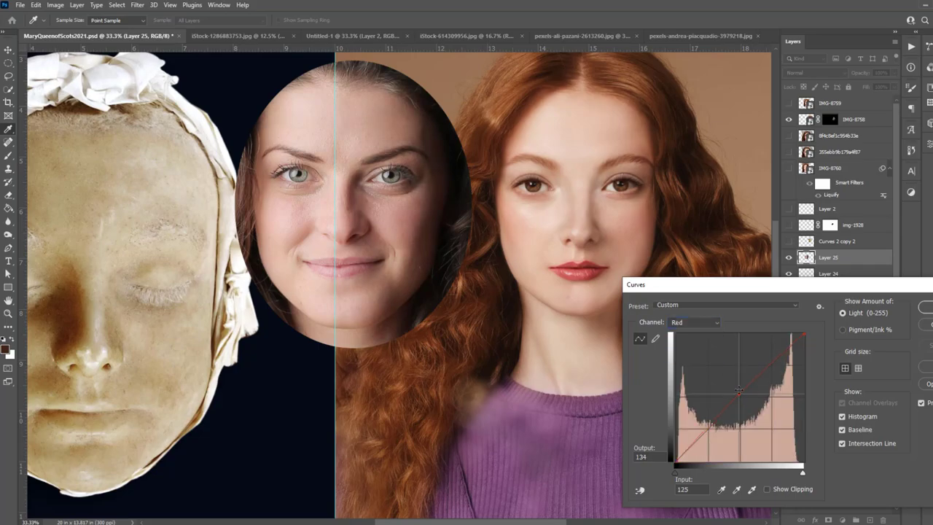
click(693, 322)
click(688, 332)
click(692, 360)
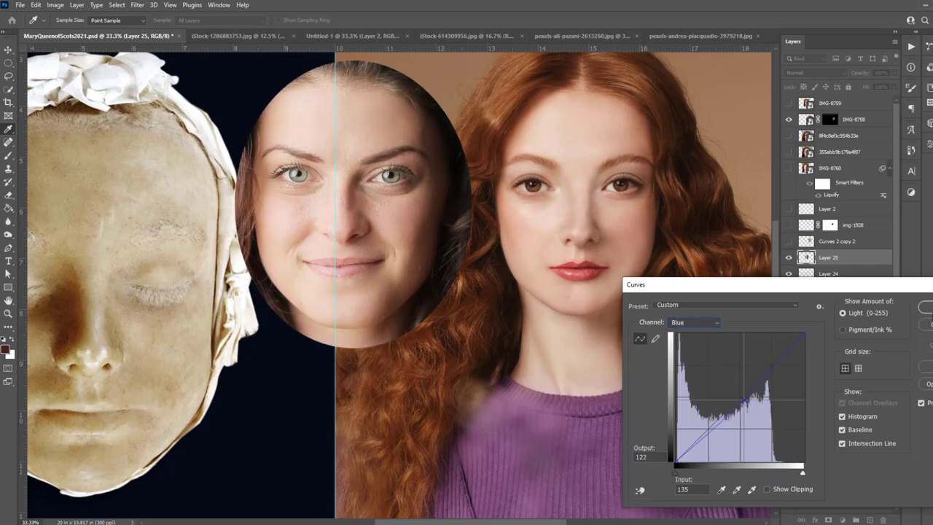
key(Return)
Scale and align the face onto the redhead's eyes at 65% opacity, then restore full opacity.
key(ctrl+t)
drag(384, 233, 531, 272)
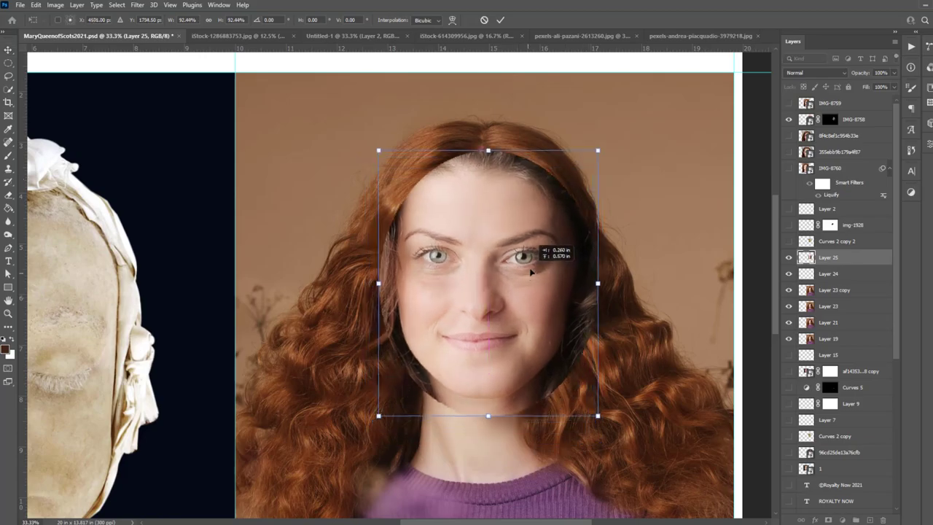
key(6)
key(5)
drag(527, 323, 534, 341)
click(500, 19)
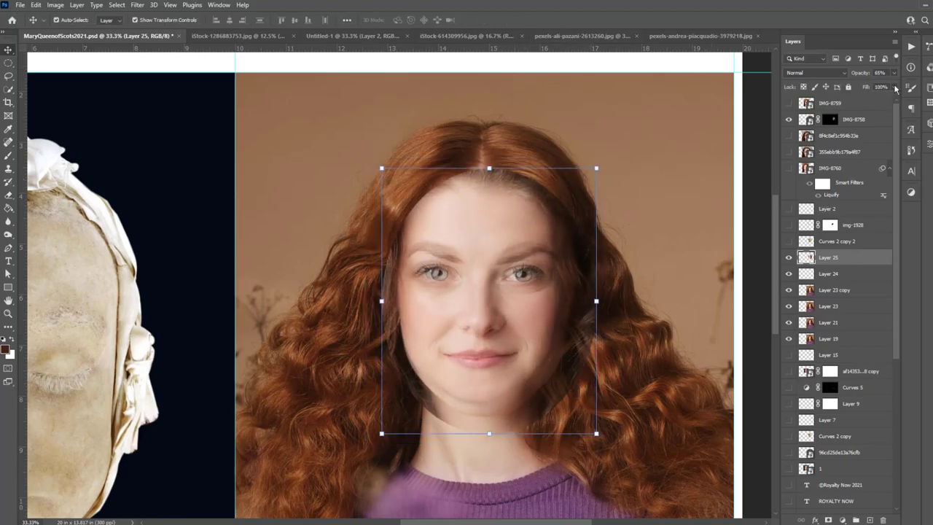
key(0)
Add a black layer mask to the face and narrow it to 88.68% width.
click(828, 519)
key(ctrl+i)
key(b)
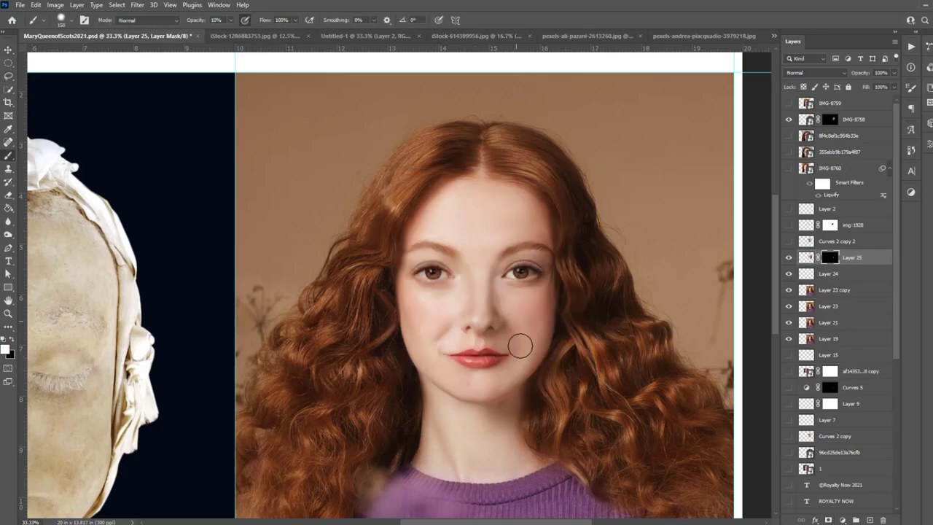
key(ctrl+t)
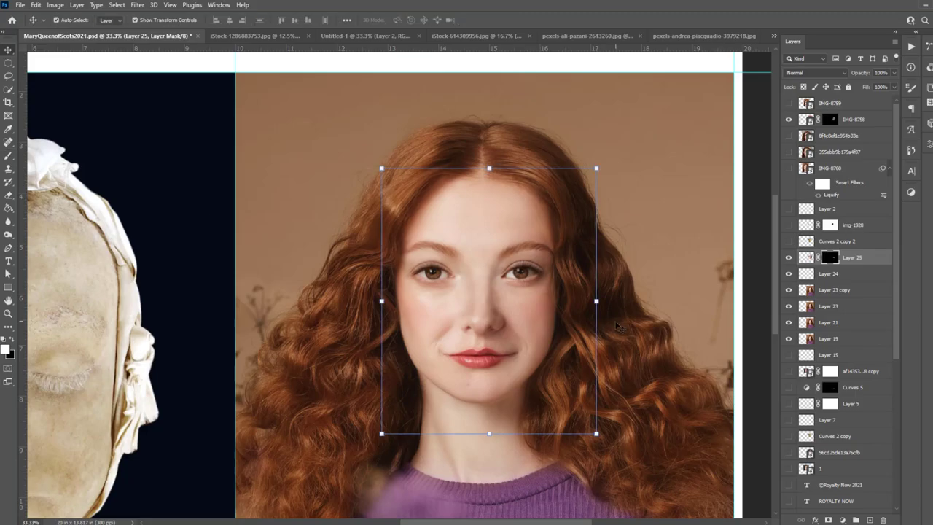
drag(598, 300, 584, 300)
key(Return)
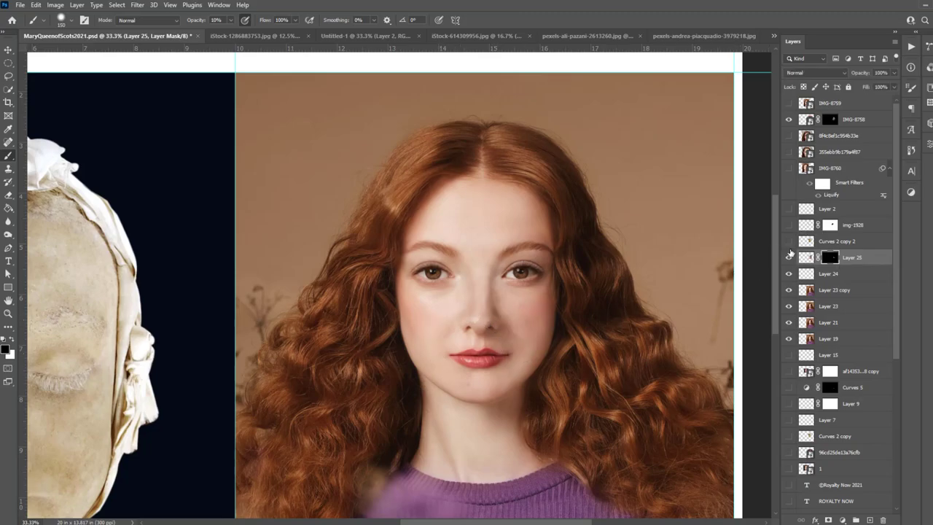
Apply Layer 25's mask and reshape its skin patches in Liquify.
drag(439, 211, 572, 135)
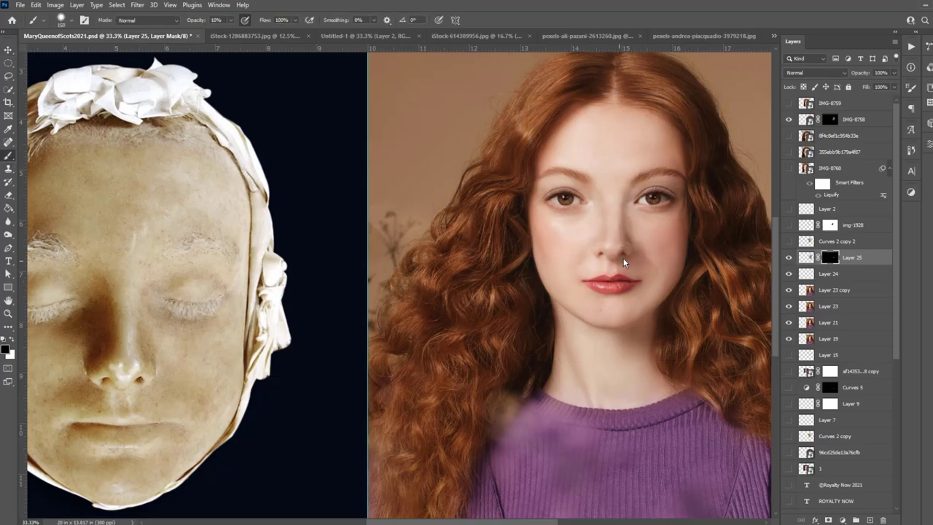
drag(830, 257, 883, 520)
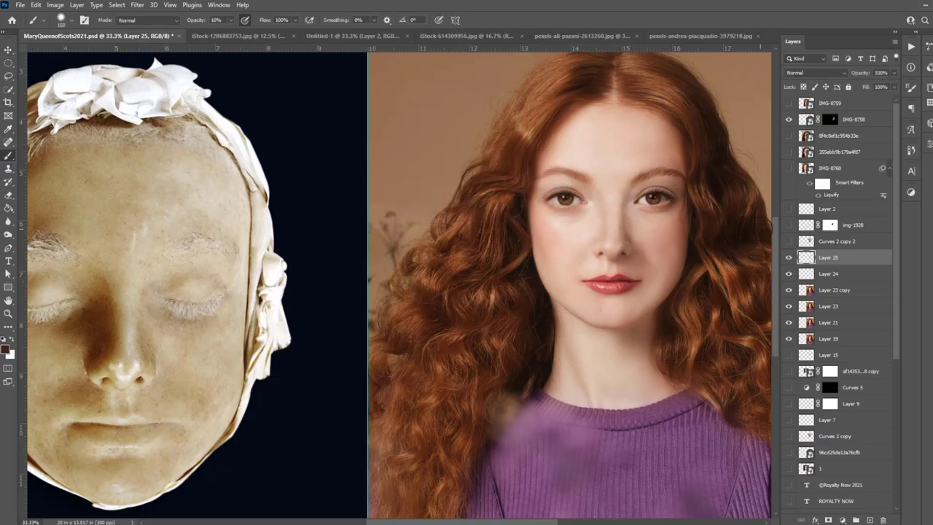
key(ctrl+shift+x)
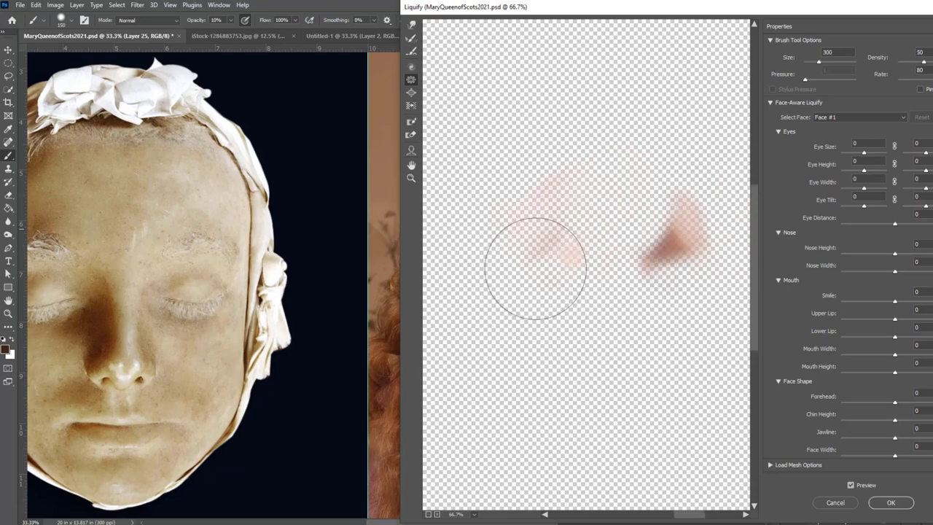
key(bracketleft)
key(bracketleft)
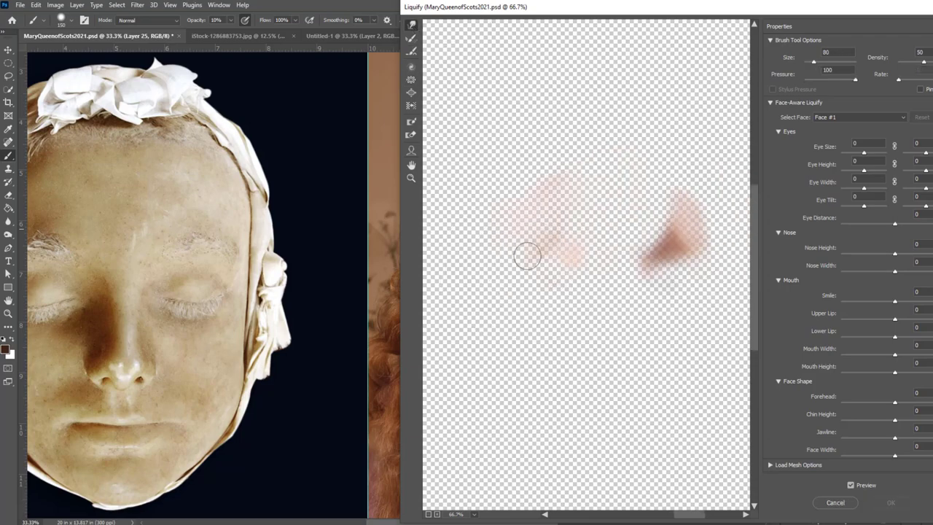
key(bracketright)
key(bracketright)
key(Return)
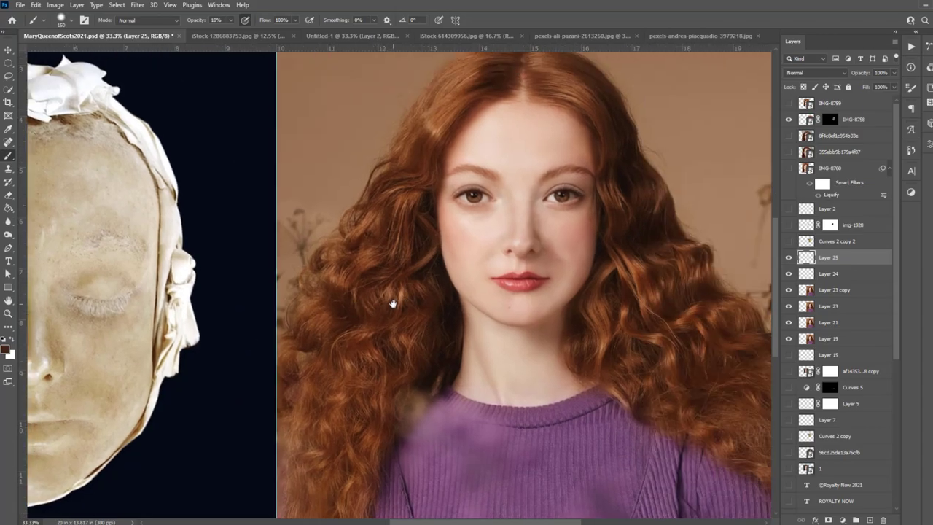
Move IMG-8758 below Curves 2 copy 3 and mask the death mask down to a nose-and-mouth piece.
drag(829, 243, 828, 248)
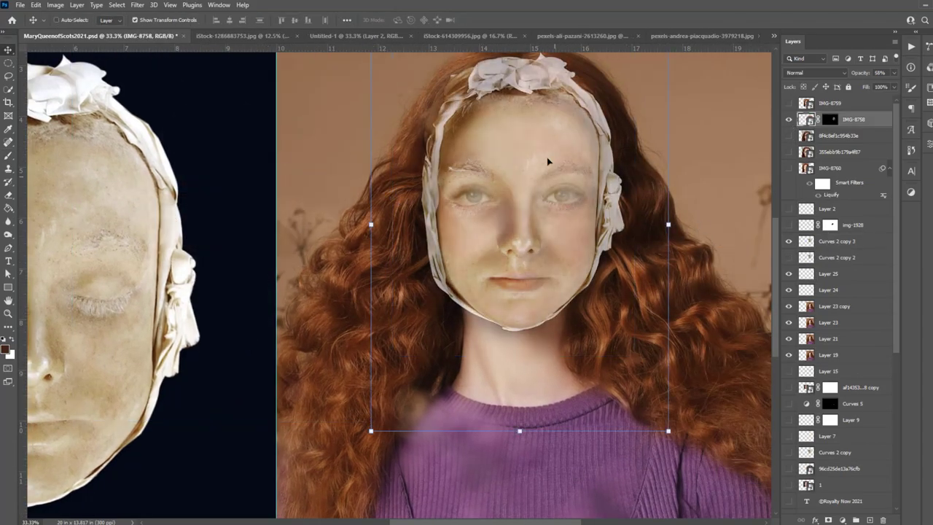
drag(538, 219, 360, 220)
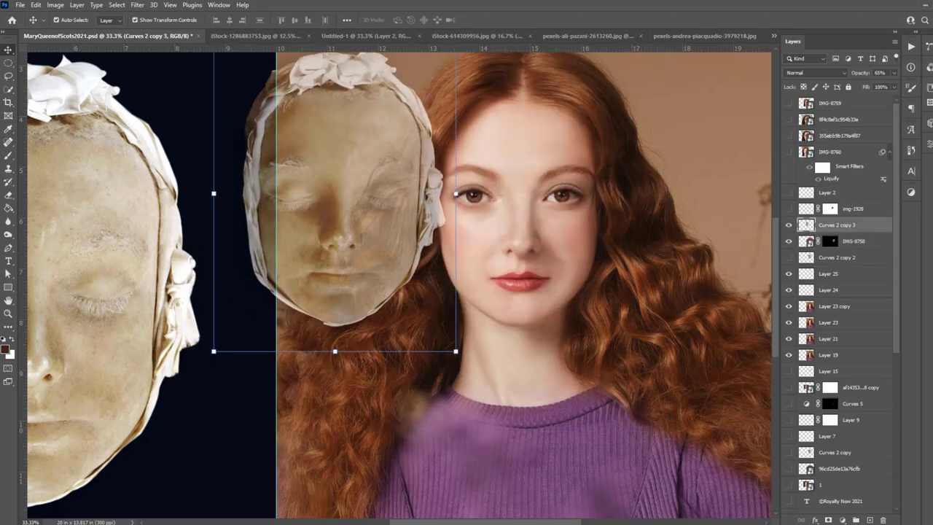
key(0)
click(829, 519)
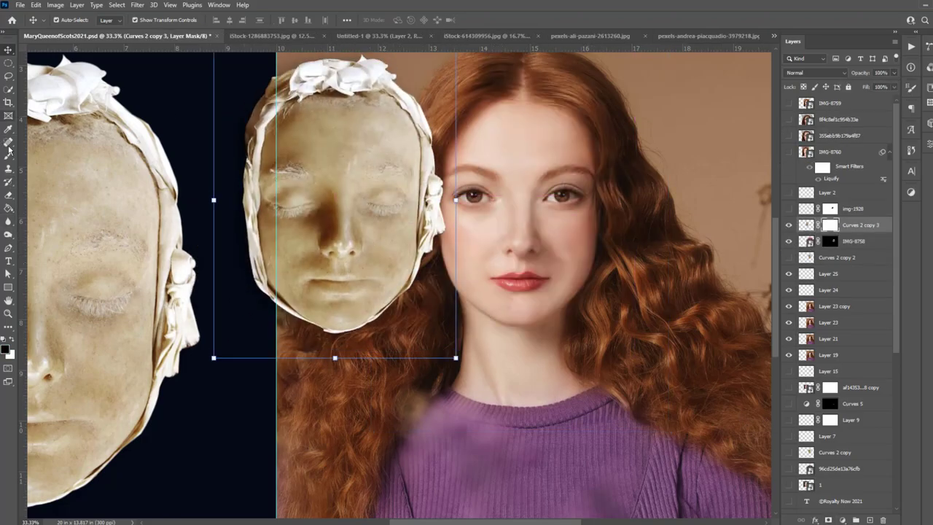
key(b)
mouse_move(379, 65)
mouse_down()
mouse_move(322, 88)
mouse_move(250, 192)
mouse_move(254, 264)
mouse_up()
key(bracketleft)
key(bracketleft)
key(bracketleft)
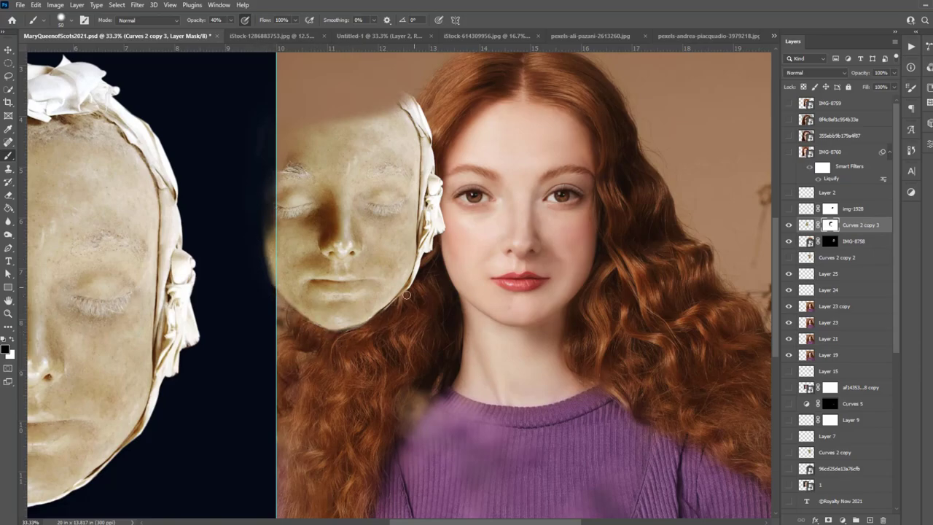
key(bracketright)
key(bracketright)
key(bracketright)
mouse_move(381, 312)
mouse_down()
mouse_move(434, 218)
mouse_move(435, 138)
mouse_move(419, 295)
mouse_move(424, 118)
mouse_move(333, 197)
mouse_move(358, 204)
mouse_move(335, 219)
mouse_move(397, 211)
mouse_up()
key(bracketright)
key(bracketright)
key(bracketright)
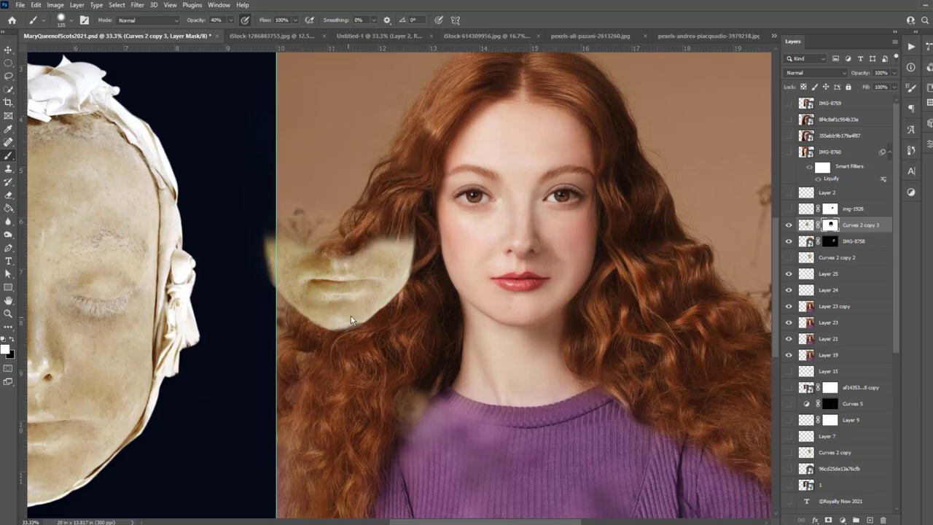
key(v)
drag(342, 284, 350, 321)
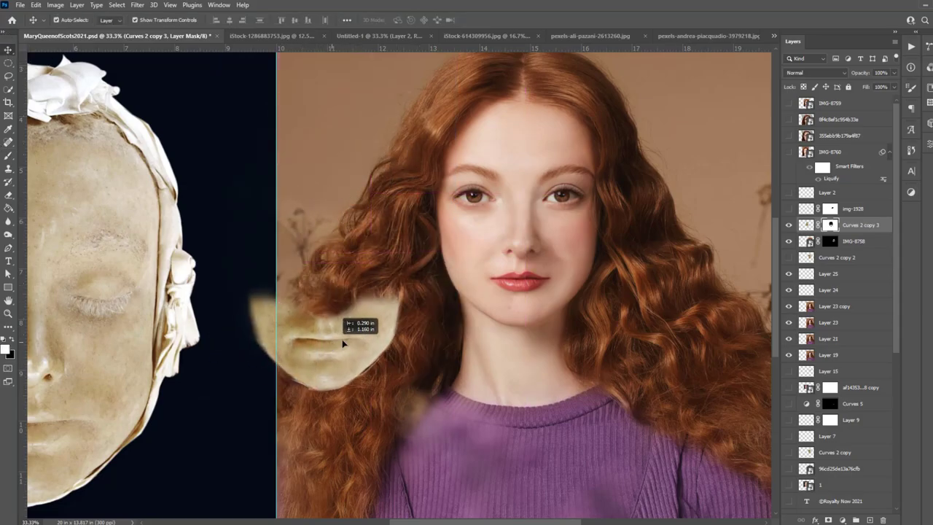
Smooth the piece with a Median filter, then Reduce Noise at Strength 8.
click(56, 5)
click(287, 193)
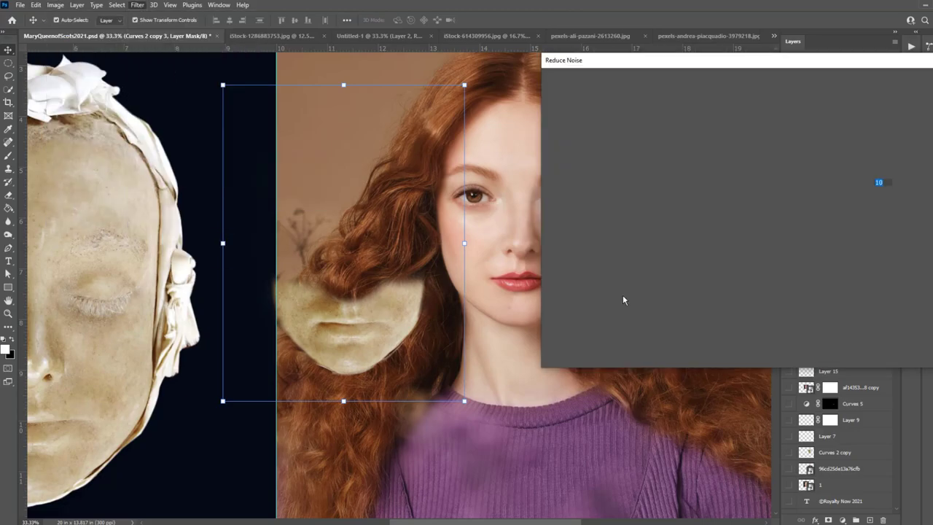
key(Return)
key(b)
mouse_move(305, 261)
mouse_down()
mouse_move(397, 266)
mouse_move(370, 285)
mouse_up()
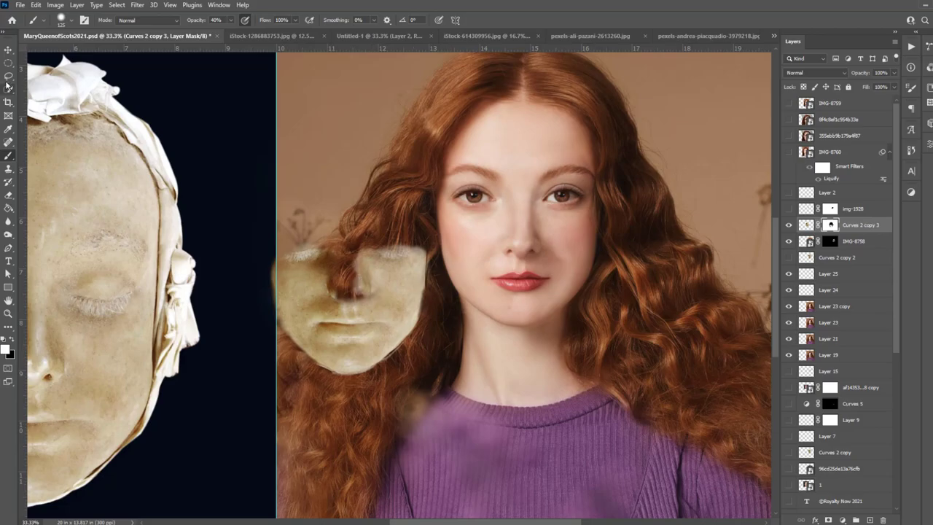
key(v)
click(137, 6)
click(295, 202)
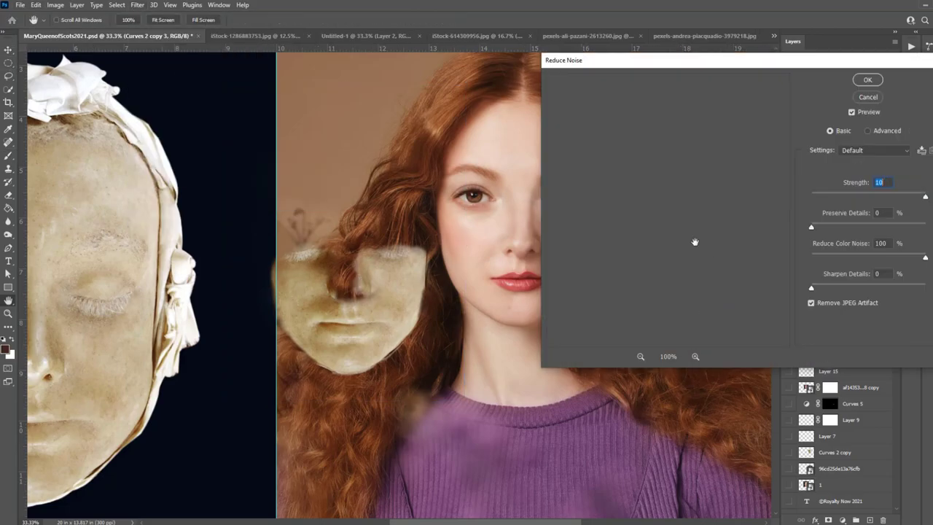
drag(925, 197, 915, 198)
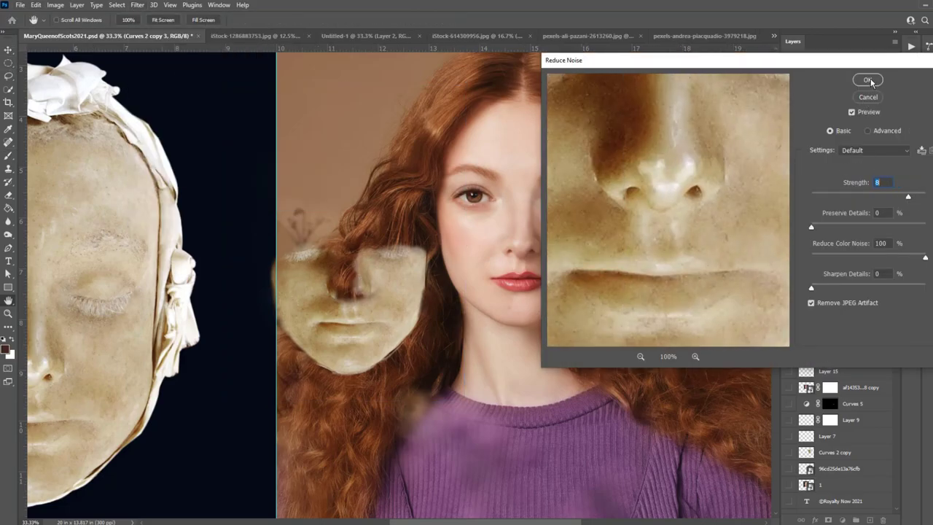
click(868, 81)
Warm the piece with per-channel Curves and raise the RGB midtones to brighten it.
click(177, 46)
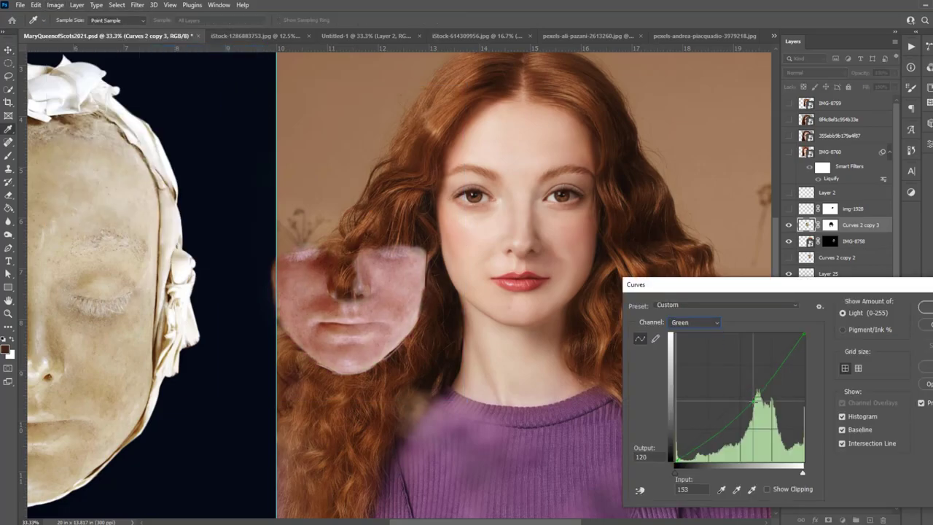
key(alt+5)
key(alt+3)
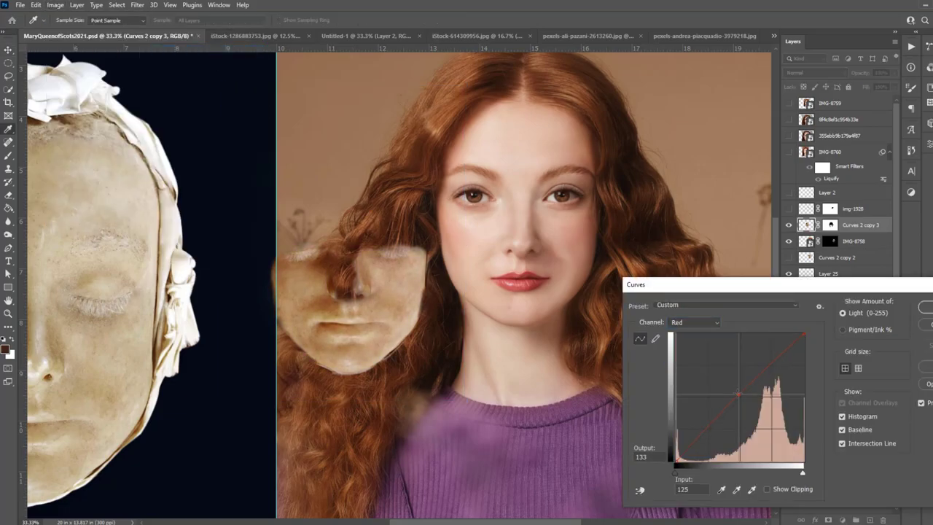
click(696, 321)
drag(744, 392, 743, 387)
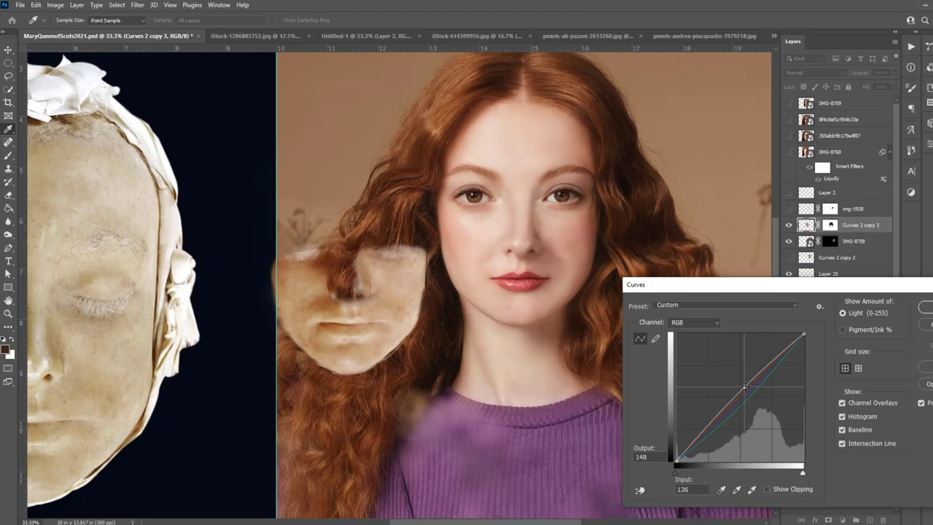
click(924, 306)
Move the piece onto the redhead's face and enlarge it to about 105%.
drag(350, 306, 510, 269)
key(ctrl+t)
drag(620, 208, 646, 187)
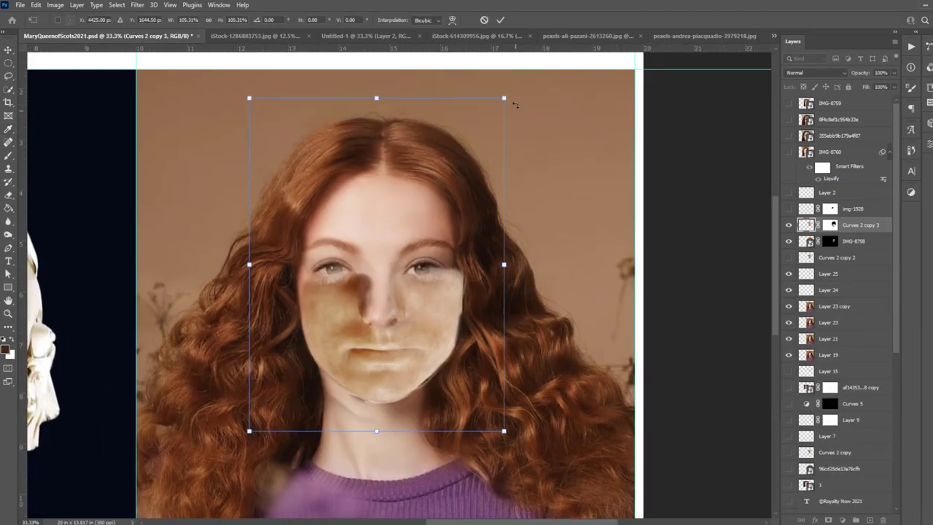
Fit the mask piece to her face and paint black at 10% to fade the nose and jaw edges.
drag(515, 105, 494, 98)
key(Return)
click(10, 156)
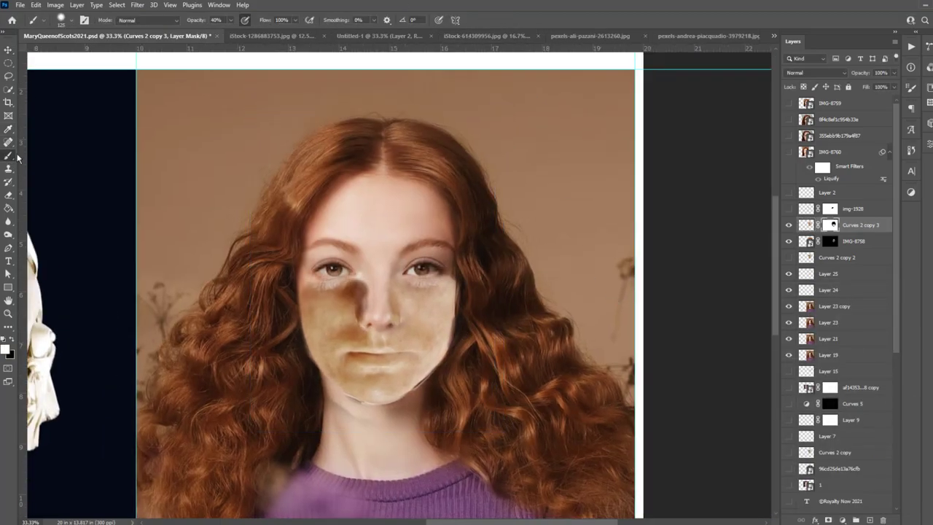
click(62, 20)
key(x)
key(1)
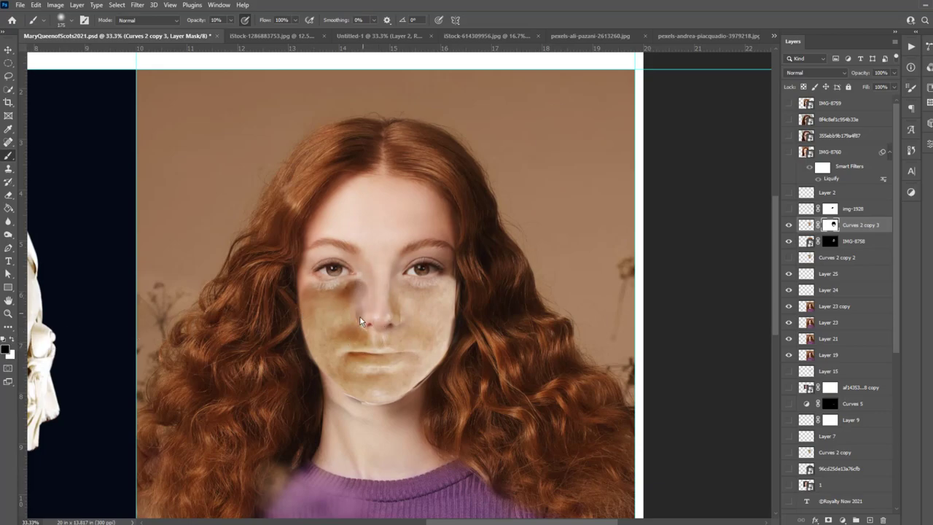
mouse_move(360, 321)
mouse_down()
mouse_move(365, 298)
mouse_move(328, 288)
mouse_move(333, 270)
mouse_up()
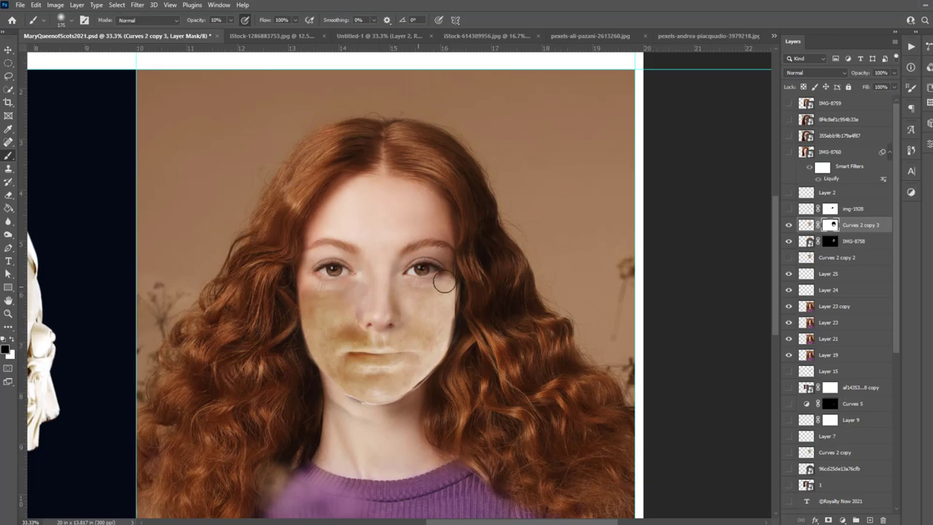
mouse_move(450, 291)
mouse_down()
mouse_move(432, 371)
mouse_move(399, 409)
mouse_up()
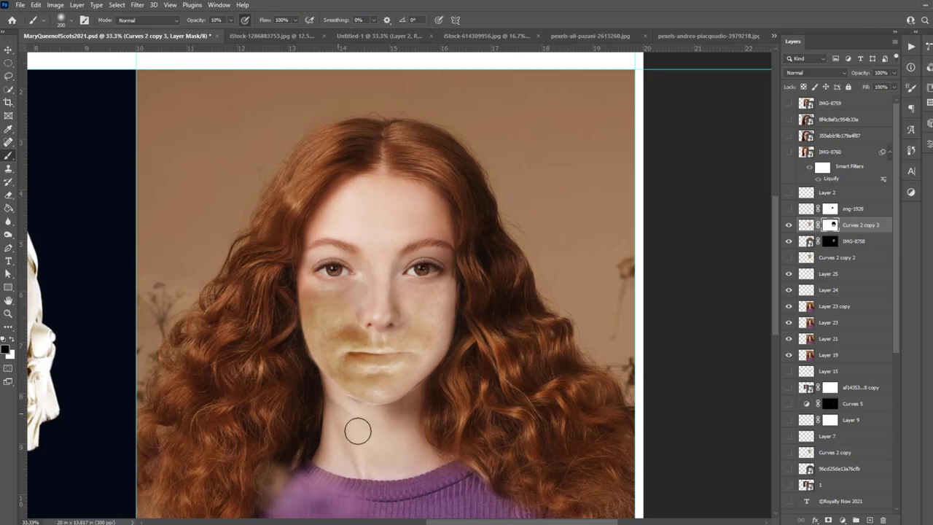
Nudge the mask piece slightly left while viewing it at 73% opacity, then restore full opacity.
key(v)
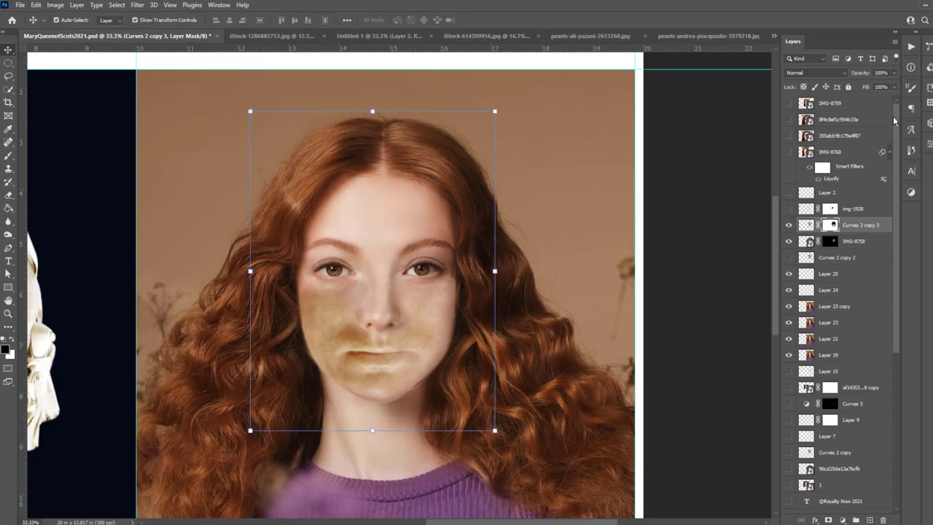
key(7)
key(3)
drag(444, 312, 442, 307)
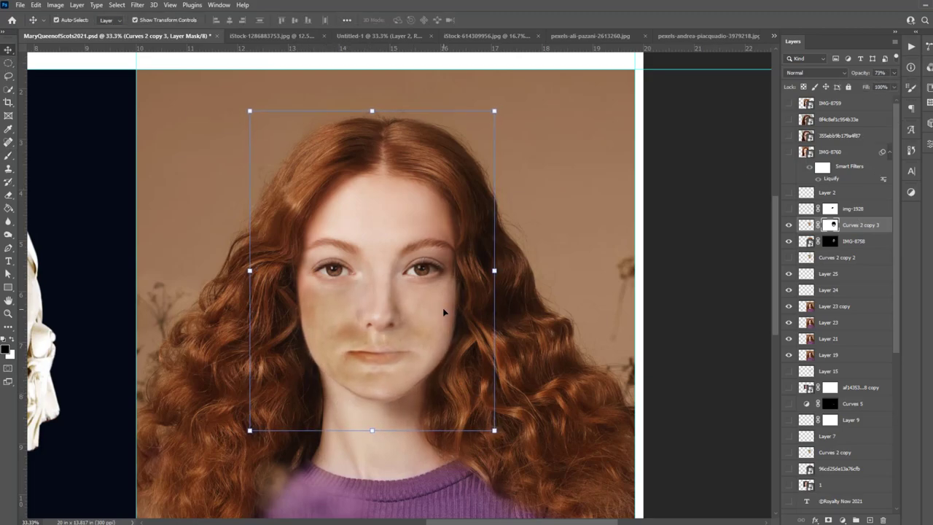
key(0)
Paint the mask to fade the brown patch around nose, upper lip and right cheek, then select Layer 23 copy.
click(835, 225)
key(b)
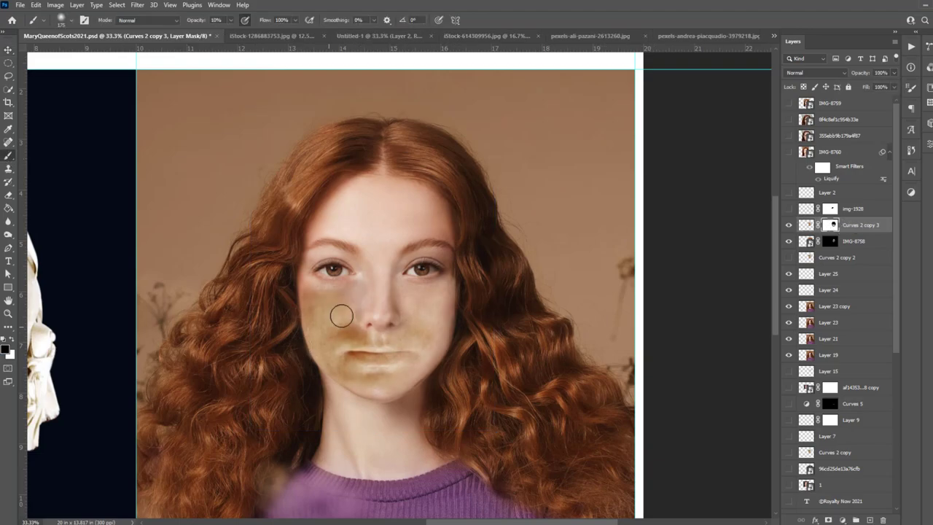
mouse_move(340, 312)
mouse_down()
mouse_move(354, 313)
mouse_move(358, 329)
mouse_move(335, 342)
mouse_up()
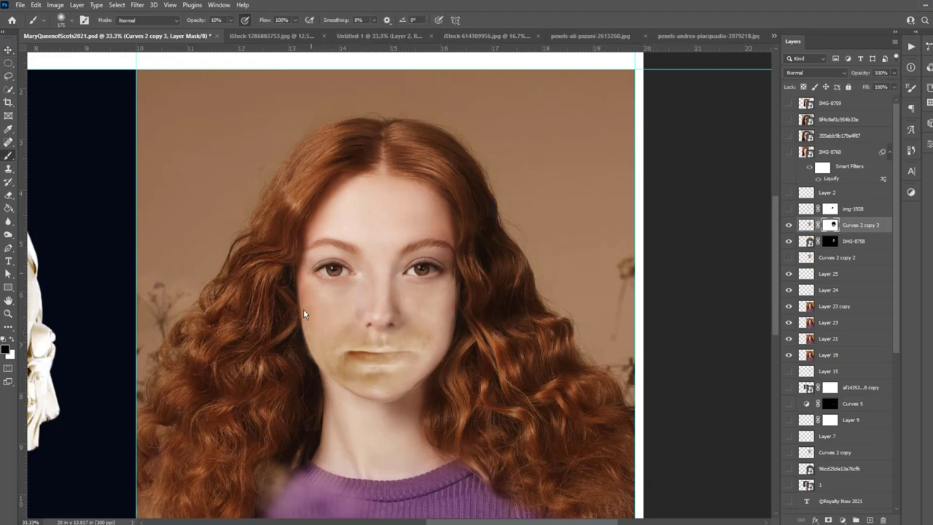
drag(440, 361, 438, 383)
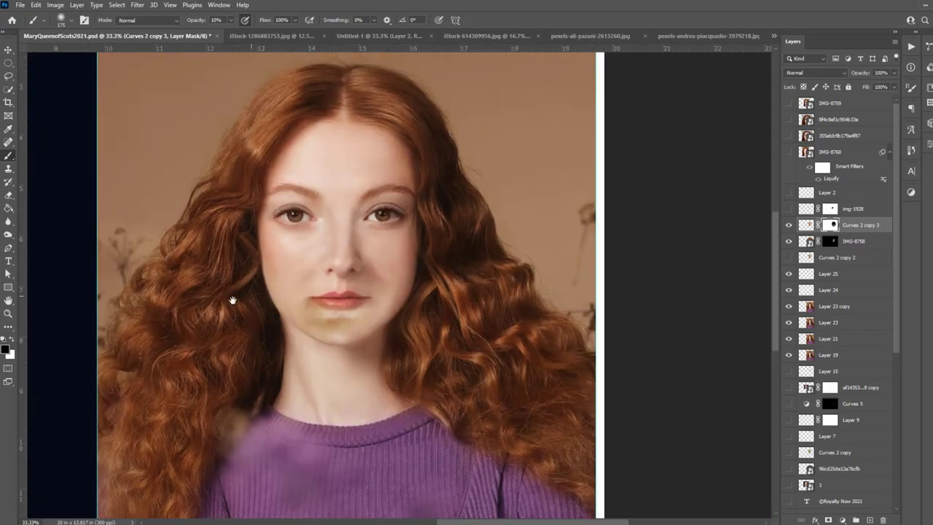
click(852, 241)
click(845, 305)
Run a Liquify pass on the portrait layer with a 300 brush and apply it.
key(shift+ctrl+x)
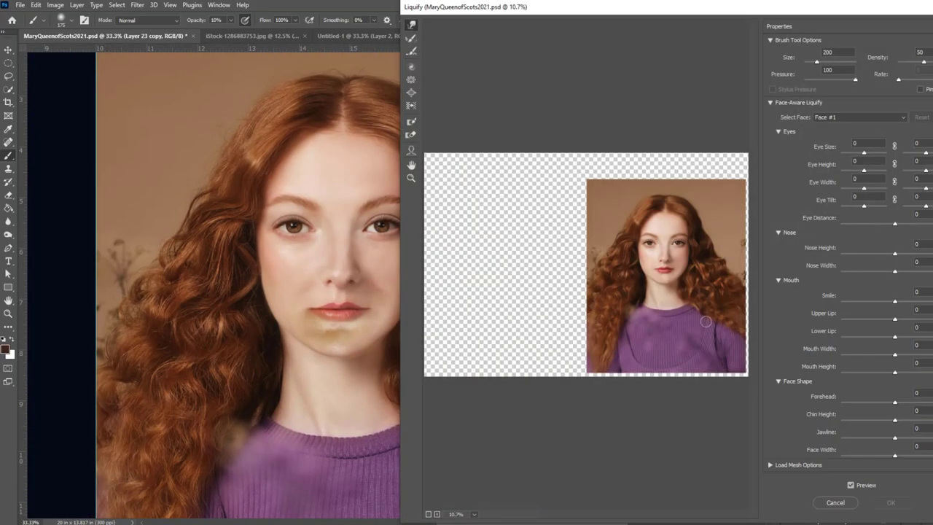
key(bracketleft)
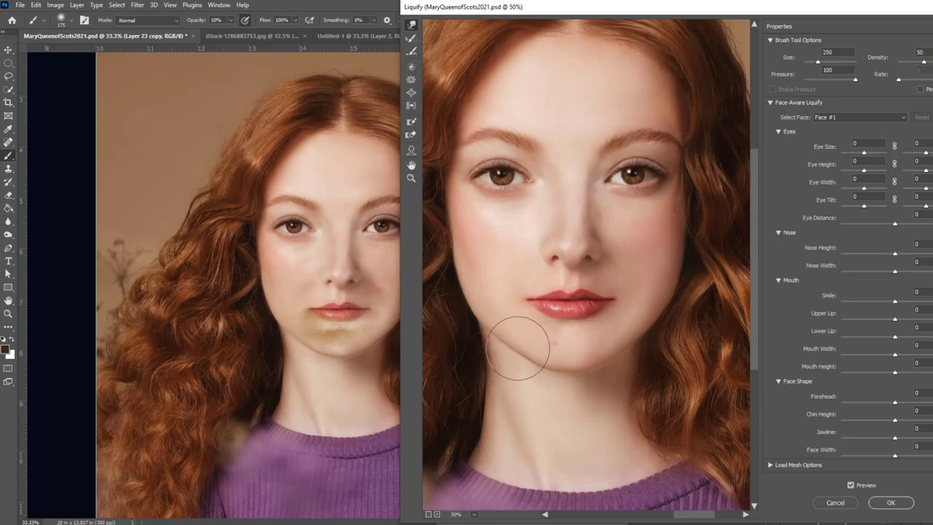
click(893, 500)
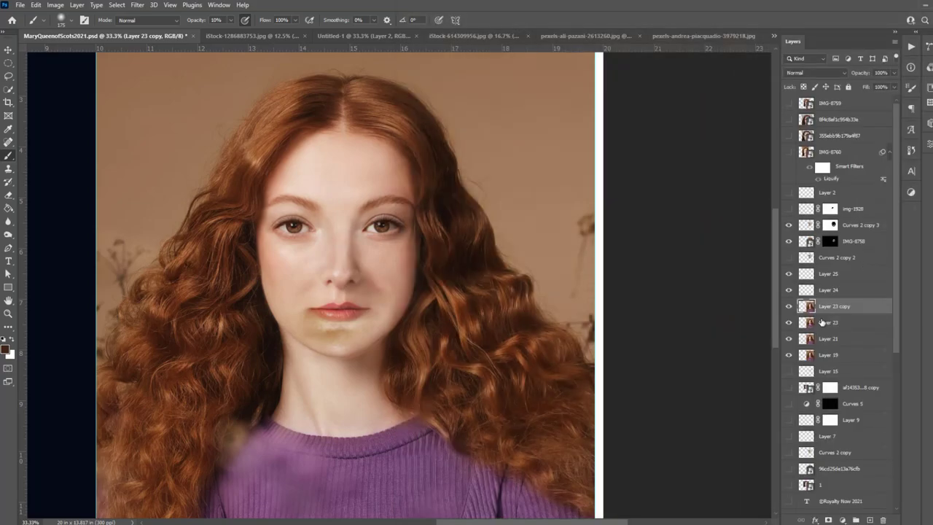
Brighten Curves 2 copy 3 with a Curves adjustment raising the RGB midtones.
click(837, 225)
click(55, 4)
click(187, 48)
click(694, 322)
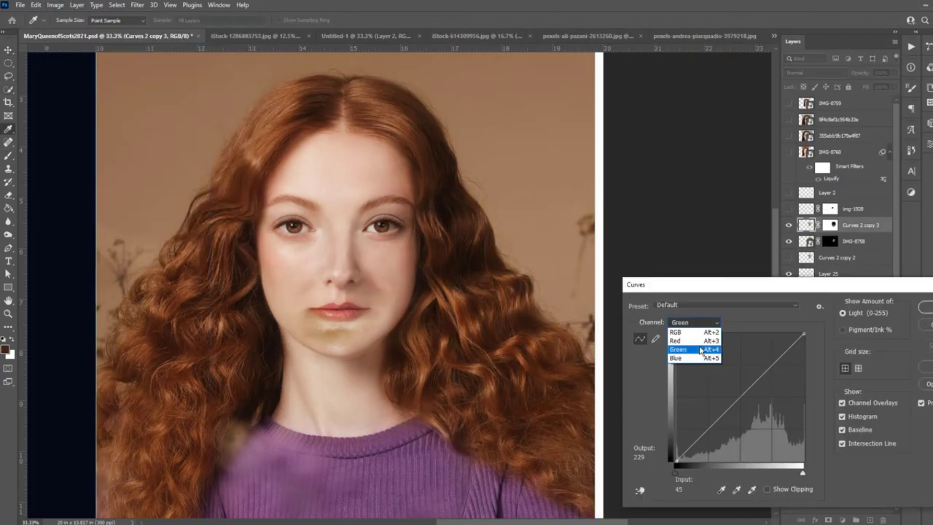
click(685, 347)
key(alt+2)
drag(738, 398, 739, 391)
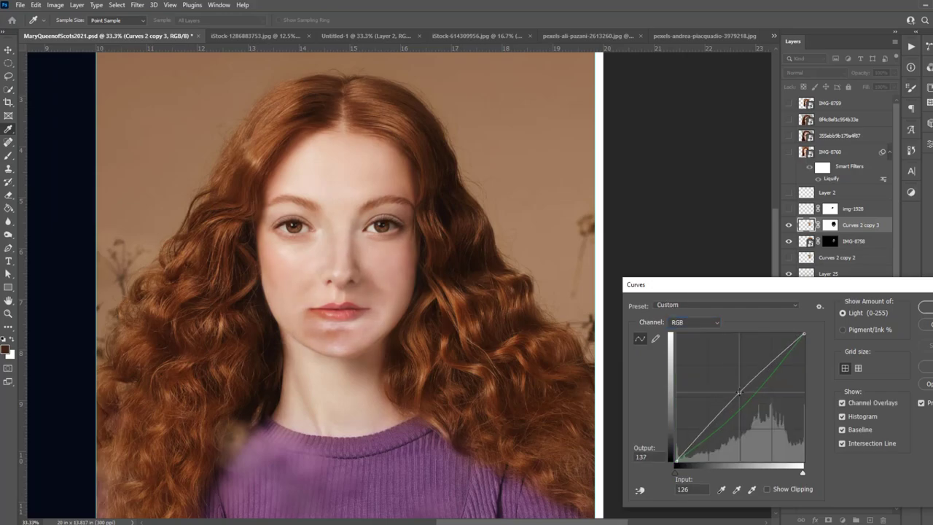
key(Return)
Desaturate the mask patch with Hue/Saturation set to -28.
click(55, 5)
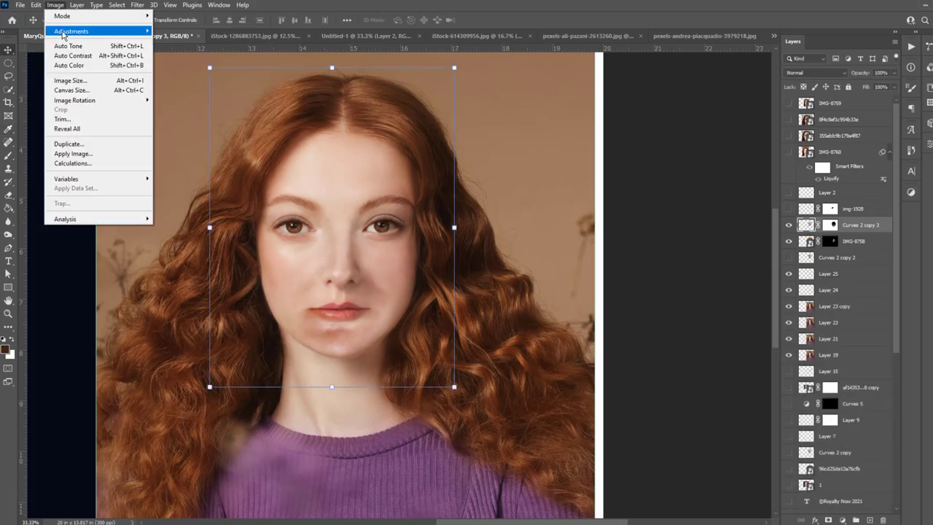
click(187, 78)
mouse_move(147, 159)
mouse_down()
mouse_move(132, 159)
mouse_move(147, 186)
mouse_up()
key(Return)
Lower the death-mask patch layer's opacity to 62%.
key(v)
key(b)
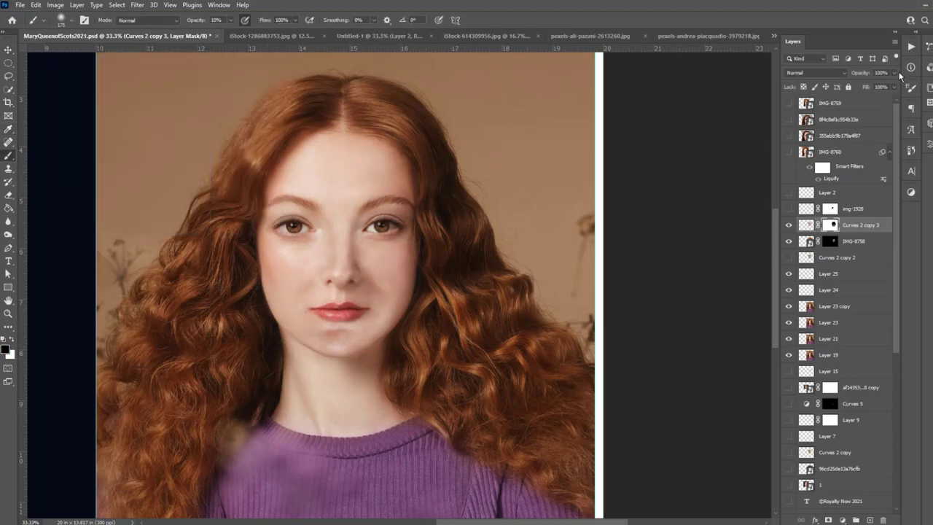
drag(894, 73, 878, 87)
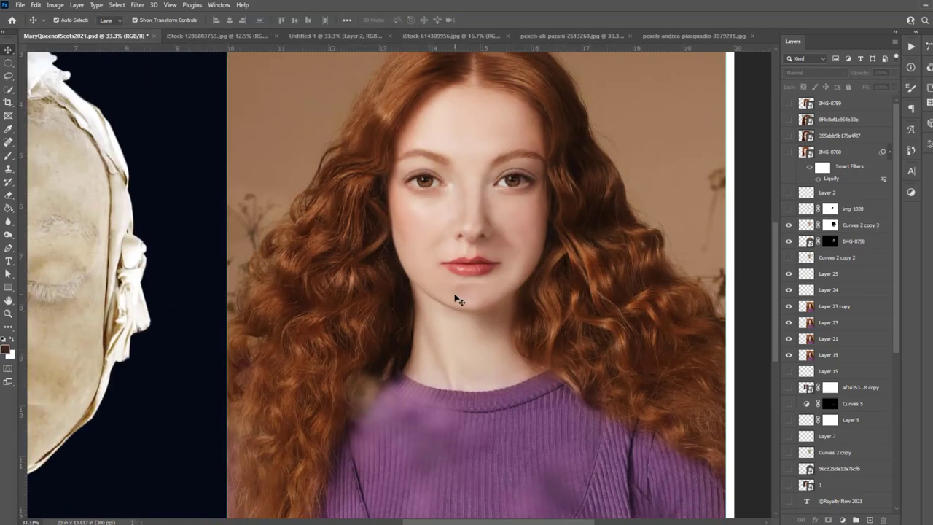
key(b)
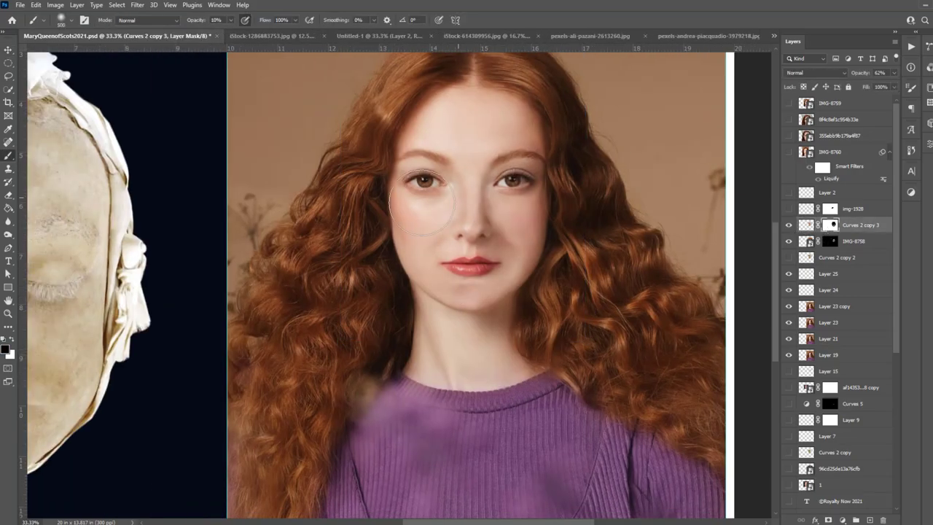
Zoom out and open Liquify on the Layer 23 copy portrait layer.
key(ctrl+minus)
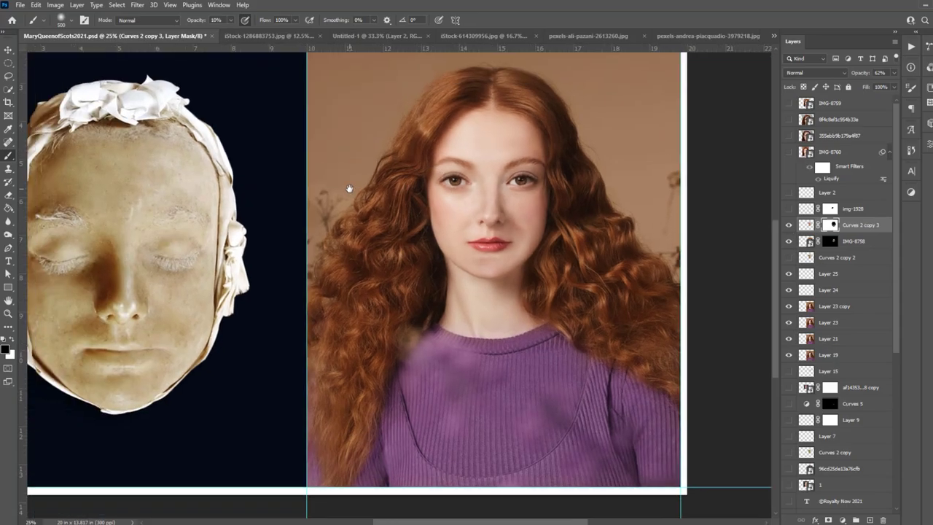
key(v)
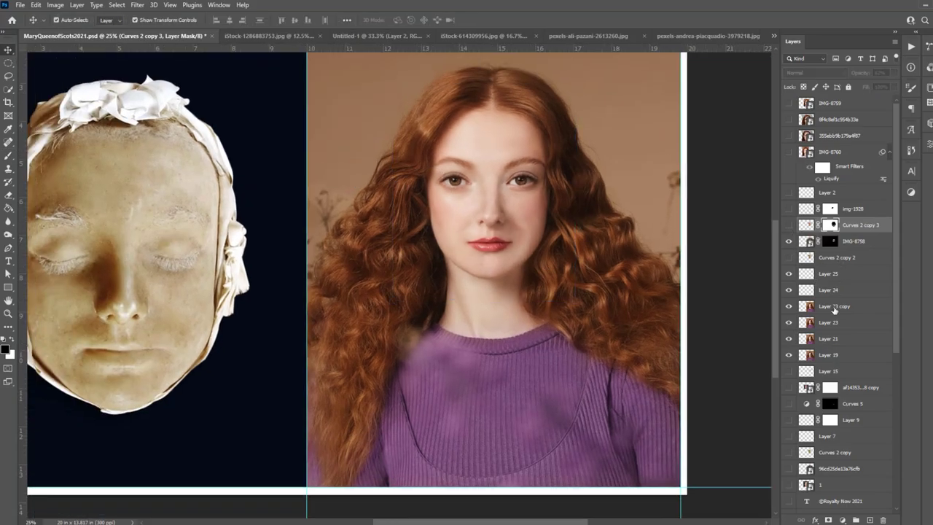
click(835, 306)
key(shift+ctrl+x)
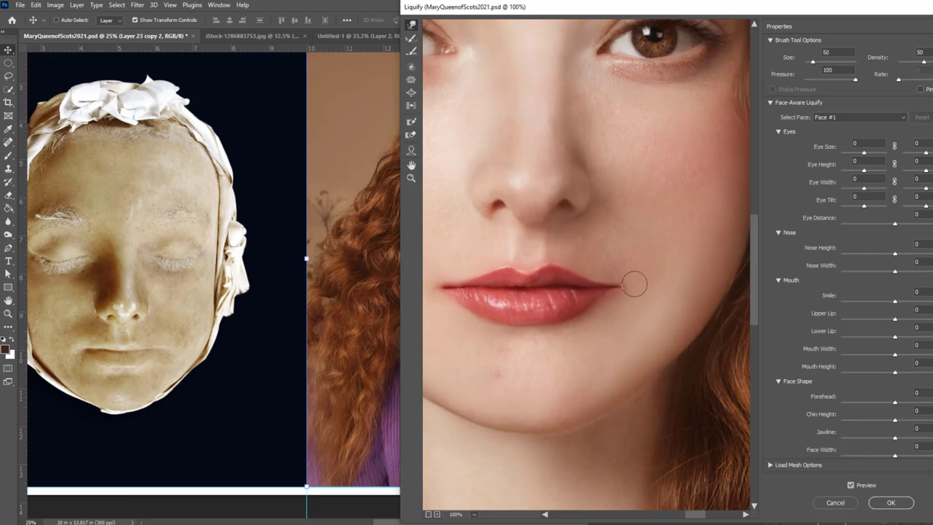
Centre the lips in Liquify and set up the Forward Warp brush at size 125 around the mouth.
drag(575, 251, 649, 251)
key(bracketright)
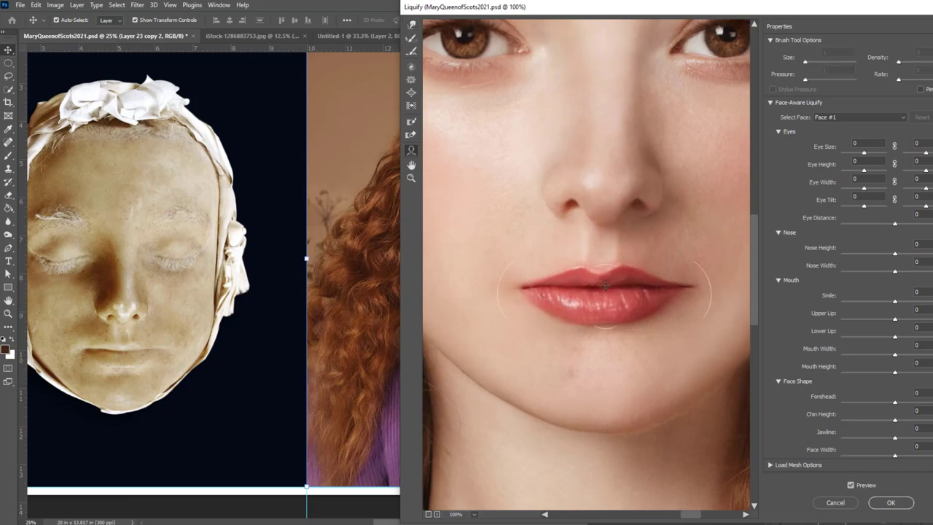
key(a)
click(413, 26)
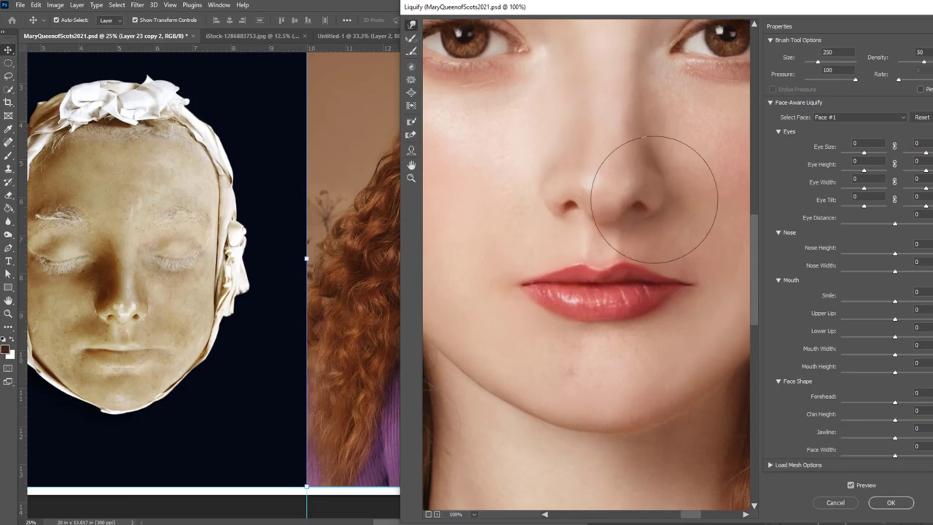
key(bracketleft)
key(bracketleft)
key(bracketleft)
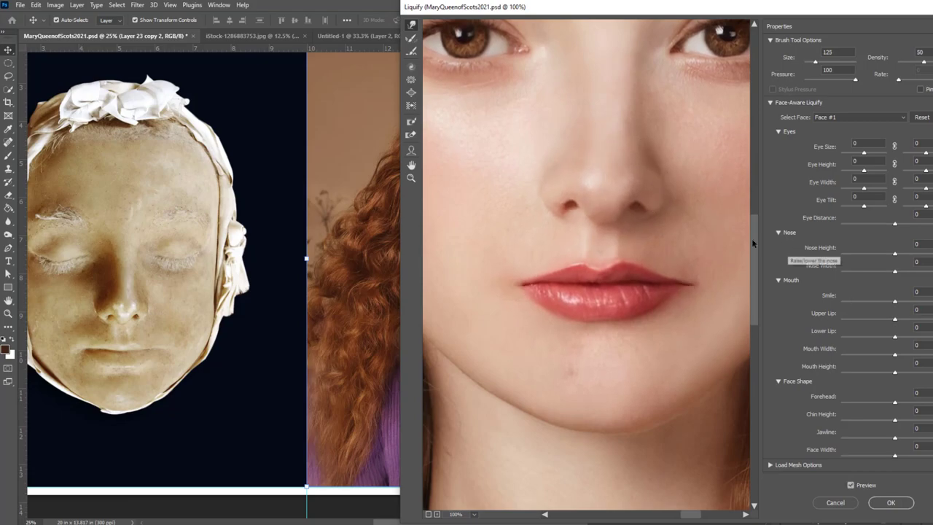
key(bracketleft)
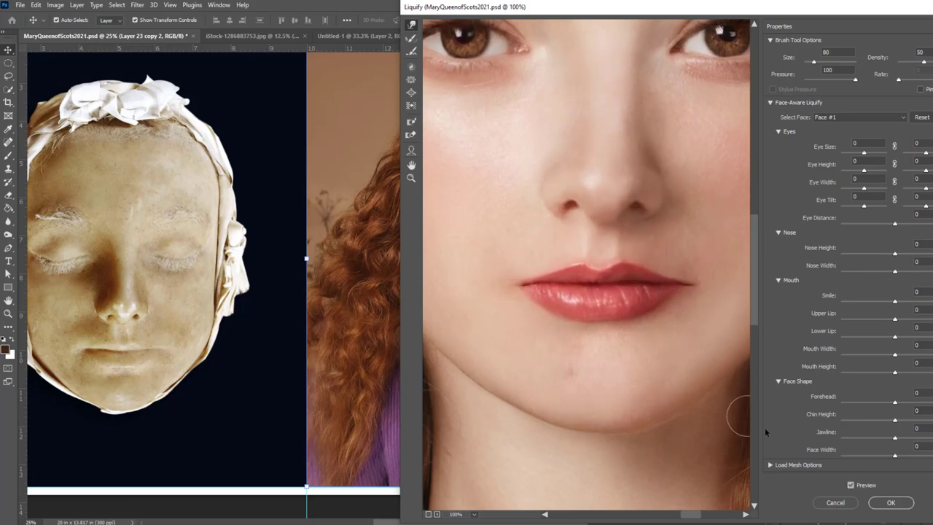
key(bracketright)
key(bracketright)
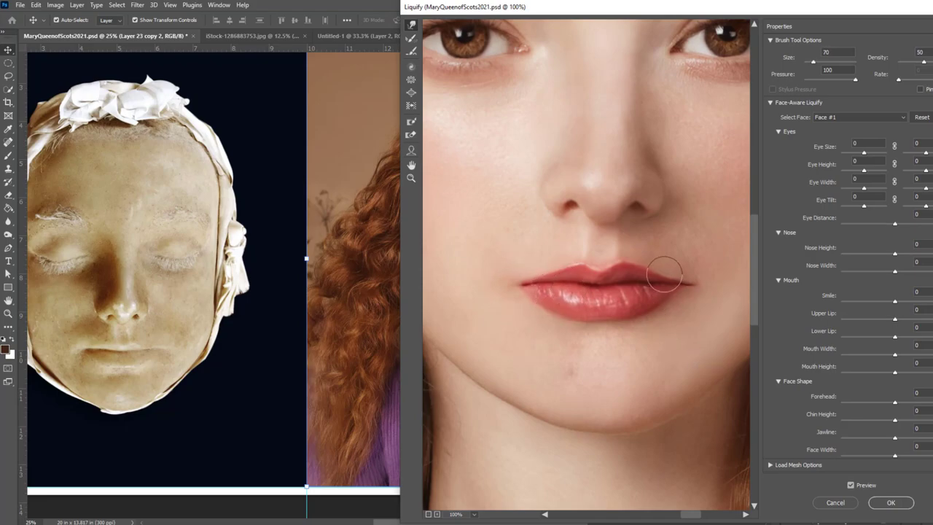
key(bracketleft)
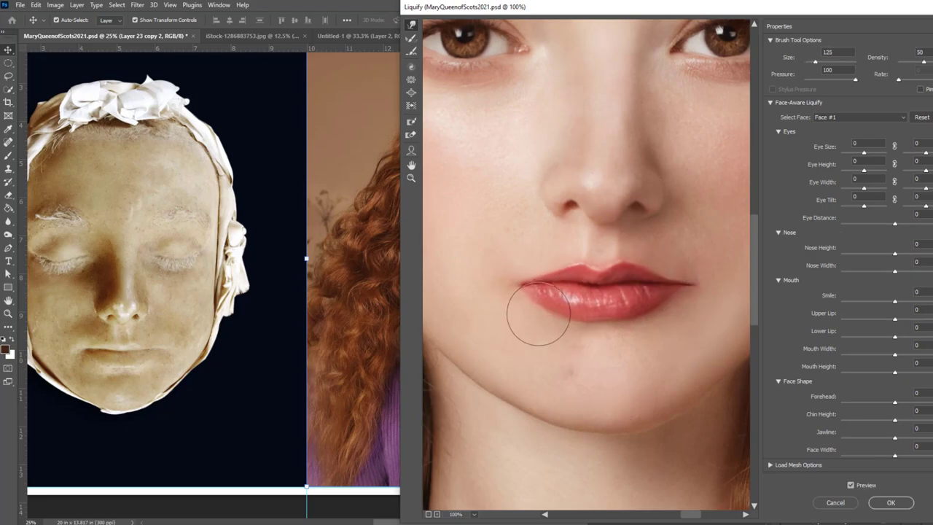
Apply the Liquify changes and add a new empty Layer 26.
click(906, 499)
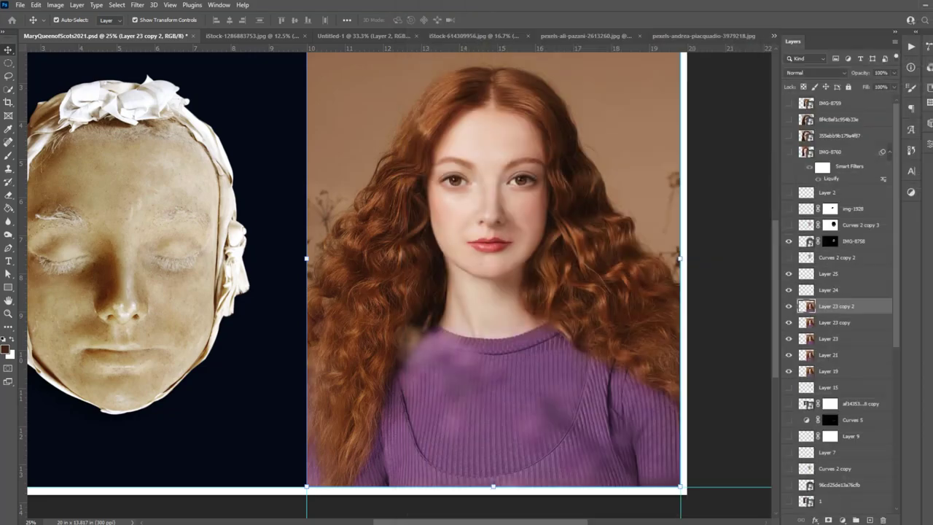
click(801, 241)
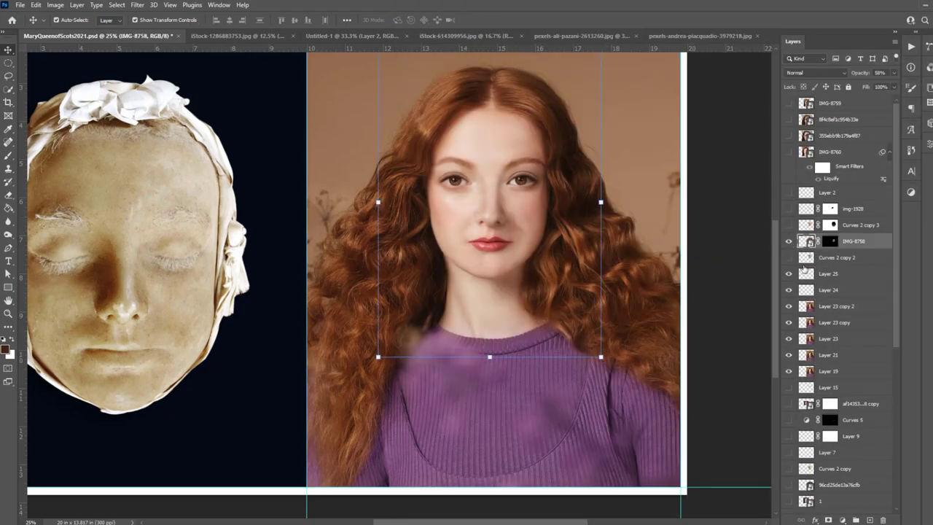
click(801, 275)
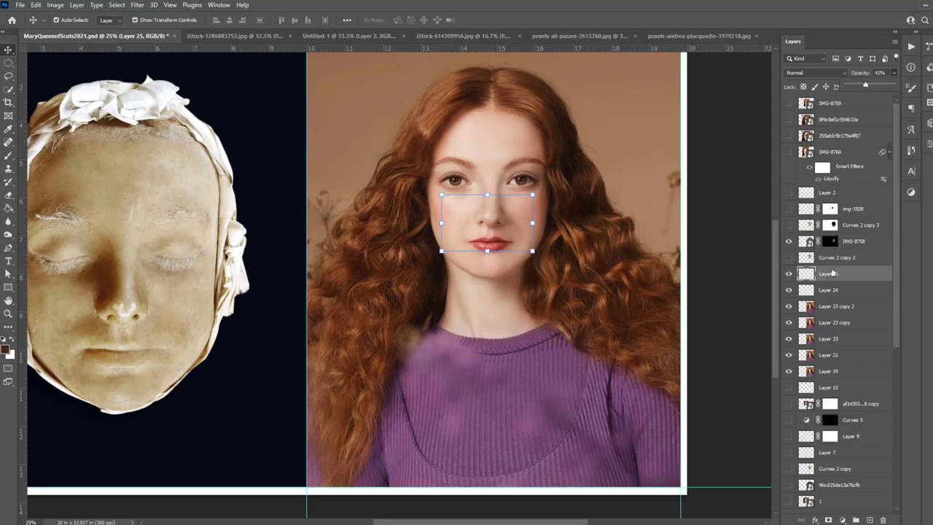
click(751, 294)
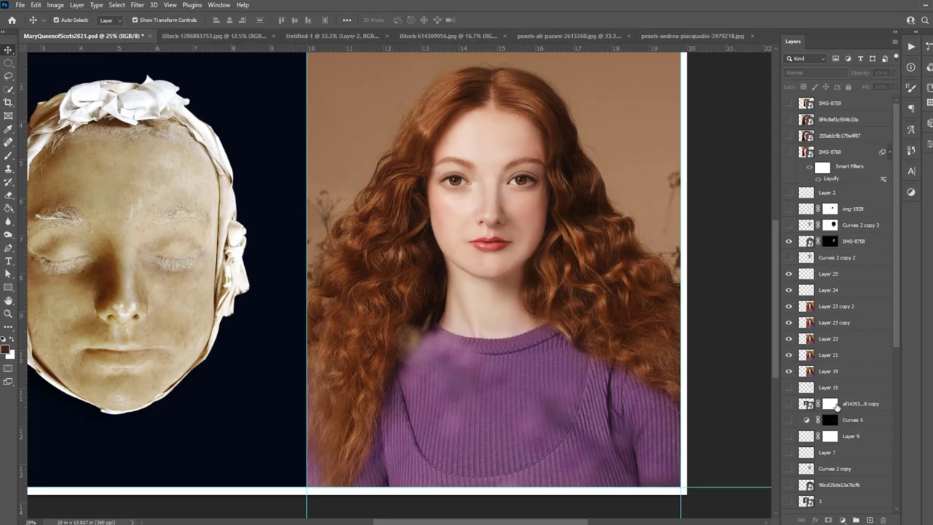
click(869, 519)
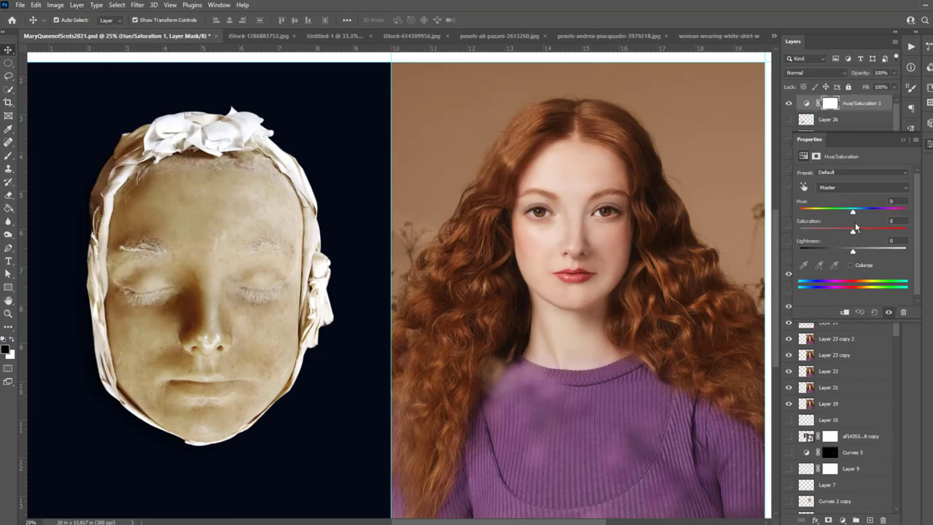
Invert the Hue/Saturation mask to black and ready a white brush.
key(ctrl+i)
key(x)
key(b)
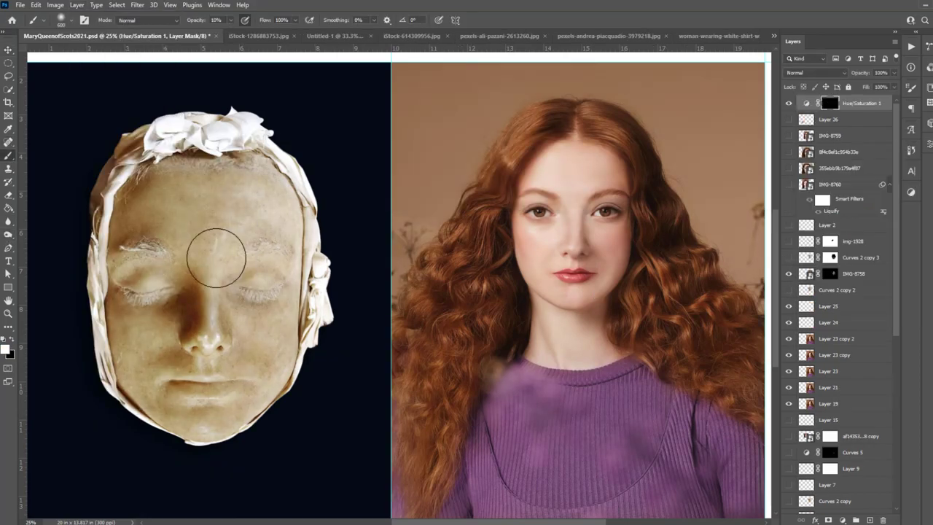
scroll(481, 288, up, 3)
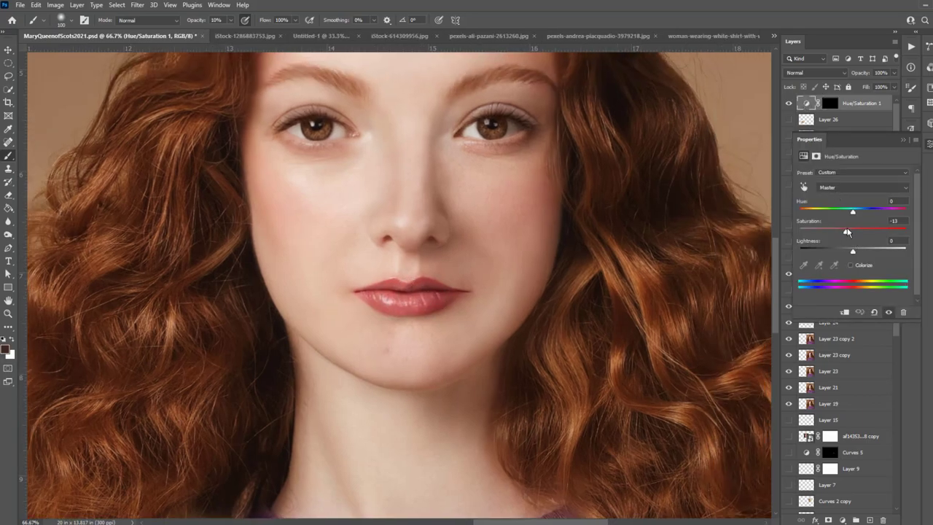
Add Curves 6 pulling the Blue curve down to warm the image, with its mask inverted.
click(76, 5)
click(218, 163)
click(561, 156)
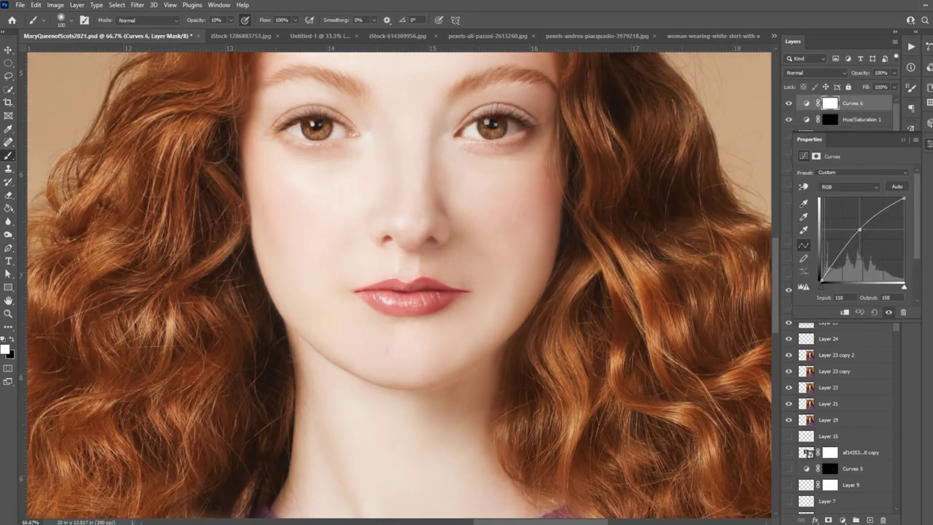
key(alt+3)
key(alt+5)
drag(859, 243, 859, 247)
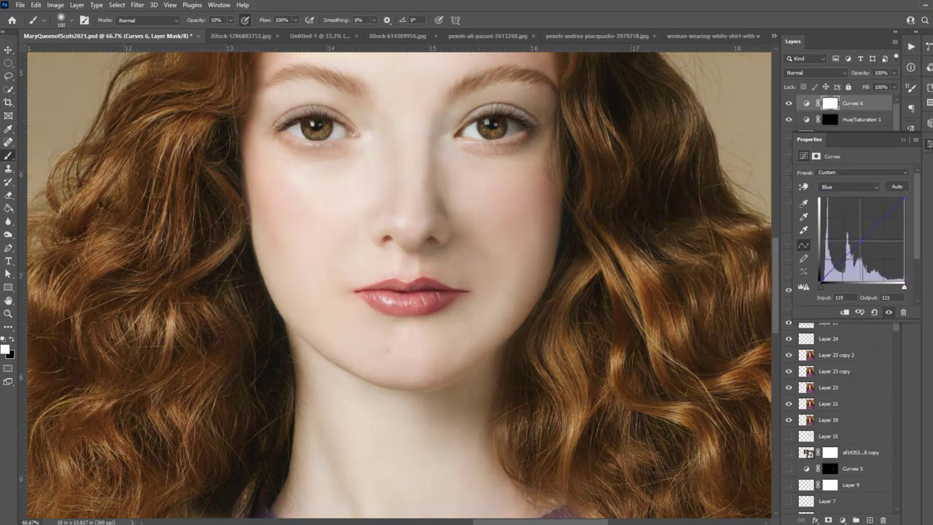
click(902, 143)
key(ctrl+i)
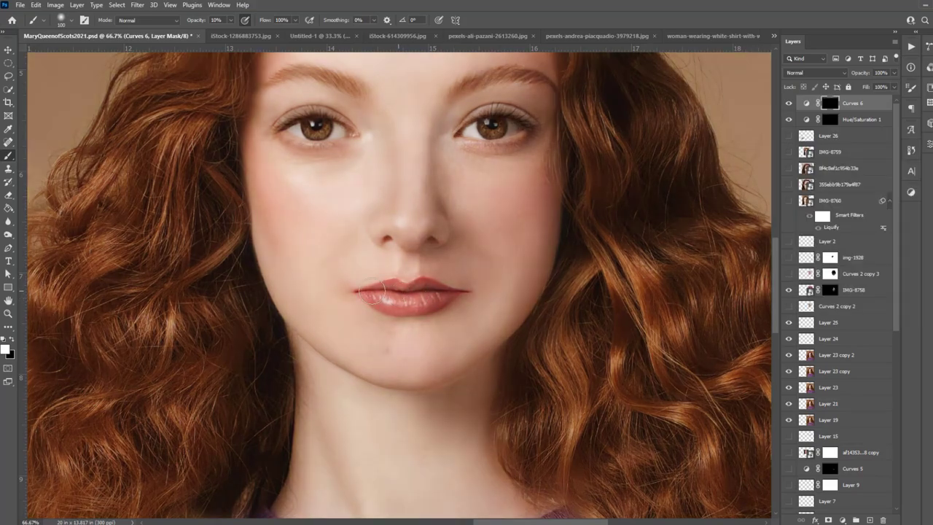
Retune the Curves 6 blue curve point and add a new empty Layer 27.
click(806, 103)
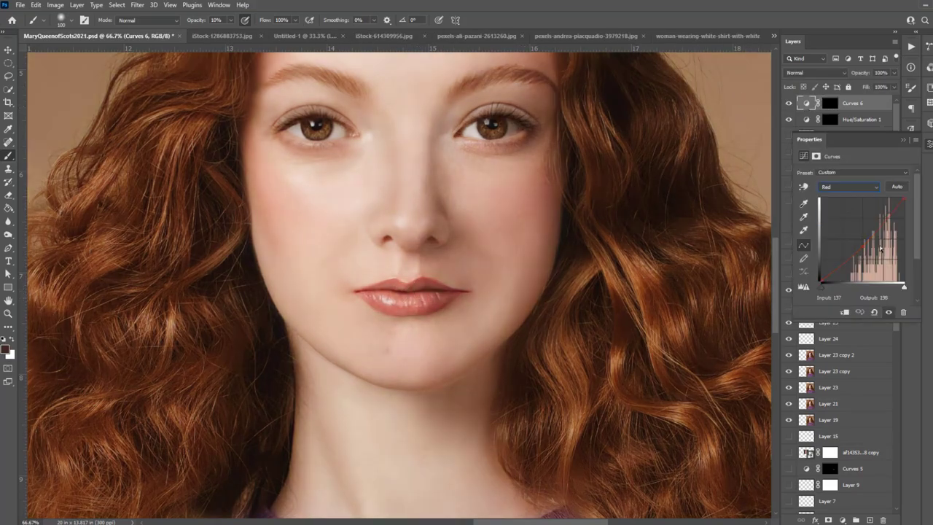
key(alt+4)
key(alt+5)
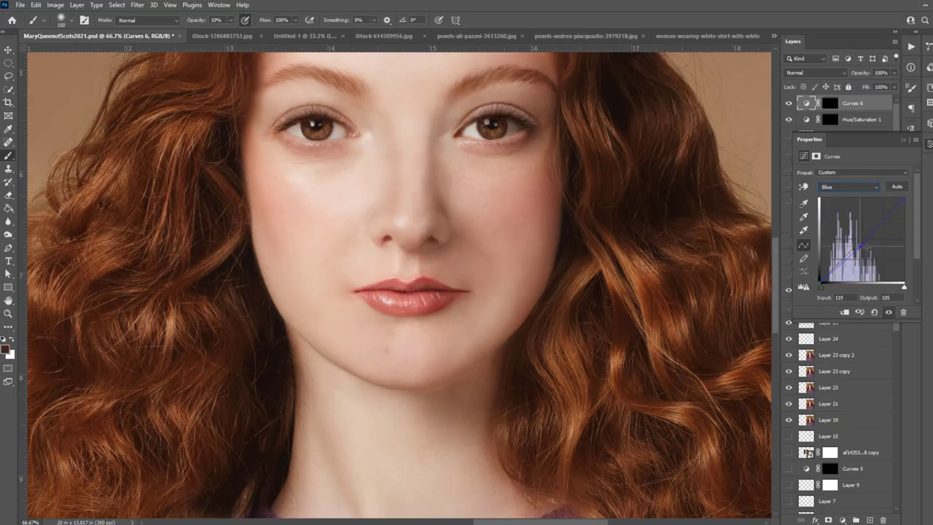
click(859, 249)
click(902, 138)
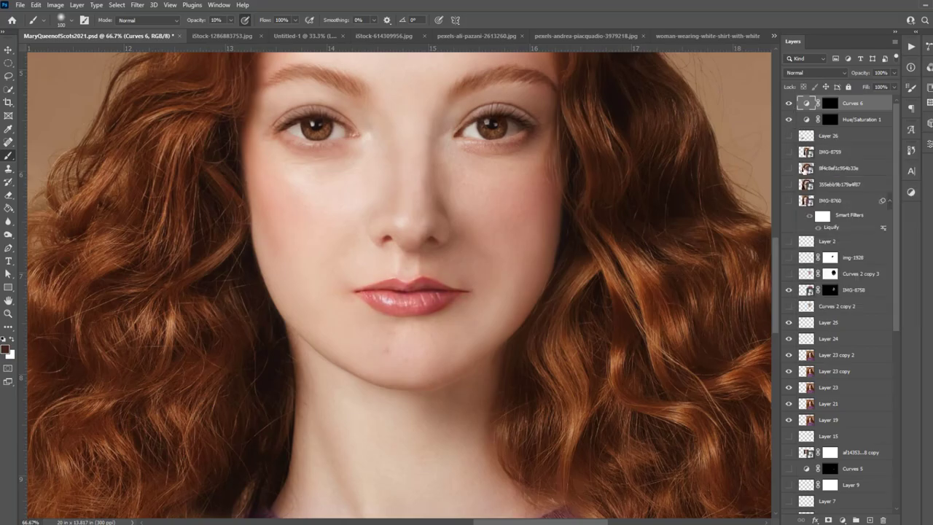
key(ctrl+minus)
key(ctrl+minus)
key(ctrl+minus)
key(ctrl+plus)
key(ctrl+plus)
key(ctrl+plus)
key(ctrl+plus)
key(ctrl+shift+alt+n)
Sample the skin colour above the lip corner and paint over both lip corners.
click(8, 129)
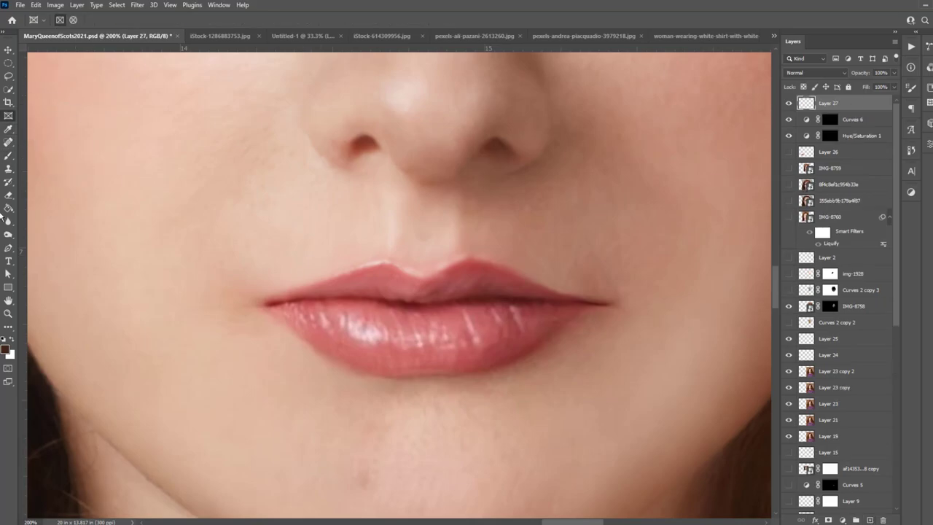
click(8, 155)
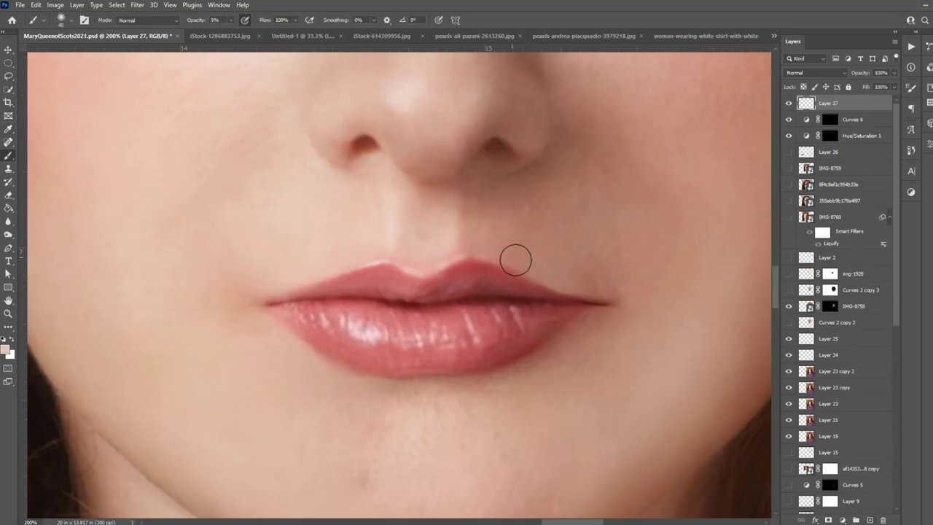
alt+click(575, 236)
key(bracketright)
key(bracketright)
key(bracketright)
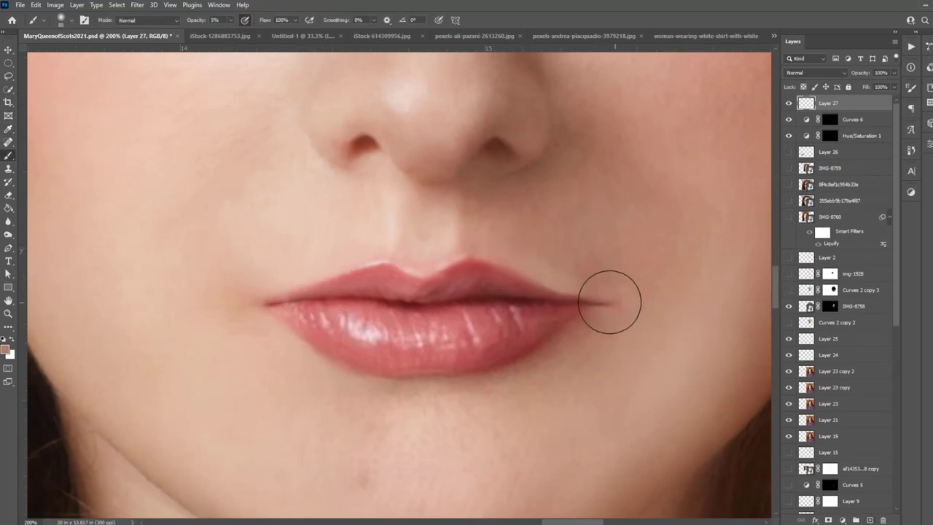
key(bracketleft)
key(bracketleft)
key(bracketleft)
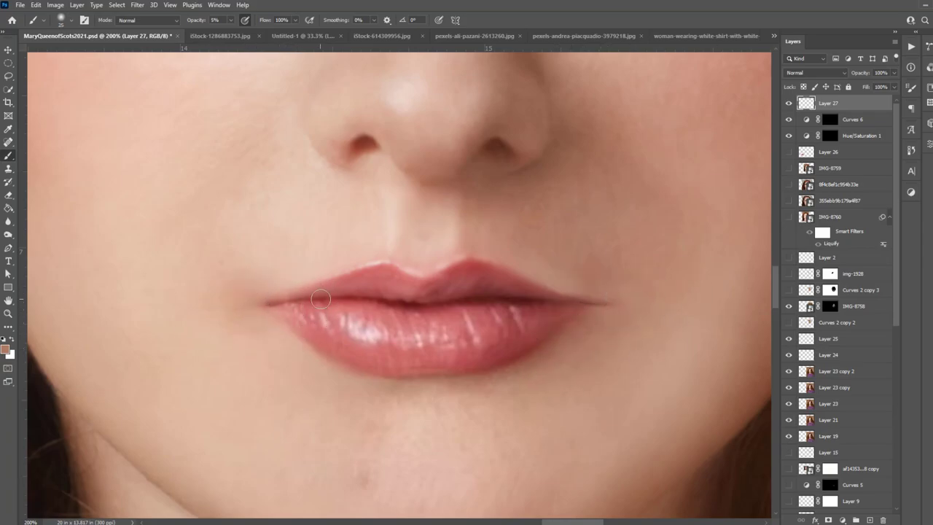
key(bracketright)
key(bracketright)
key(bracketright)
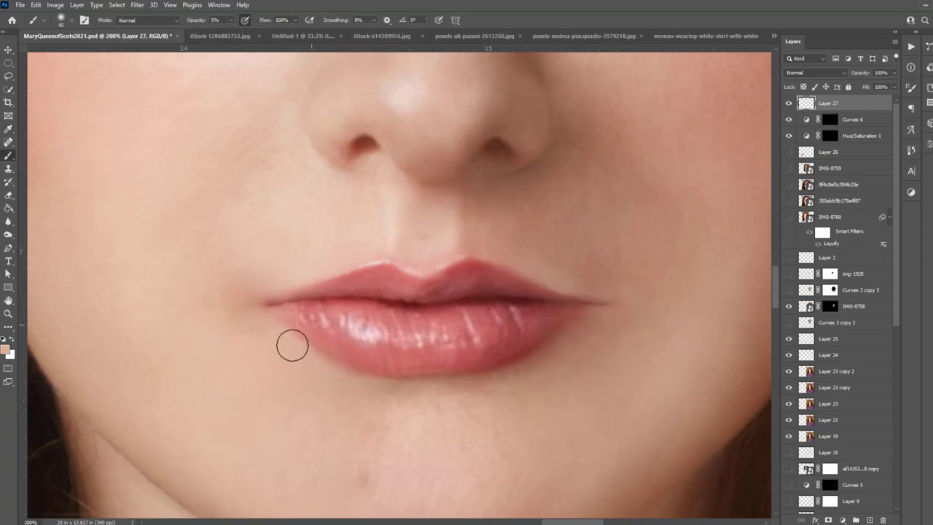
key(bracketright)
key(bracketright)
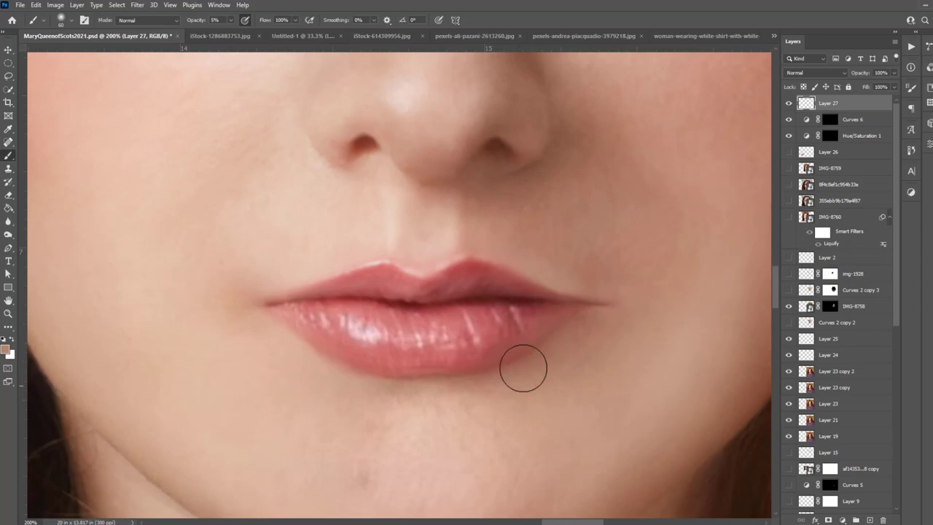
key(ctrl+minus)
key(ctrl+minus)
key(ctrl+minus)
key(ctrl+minus)
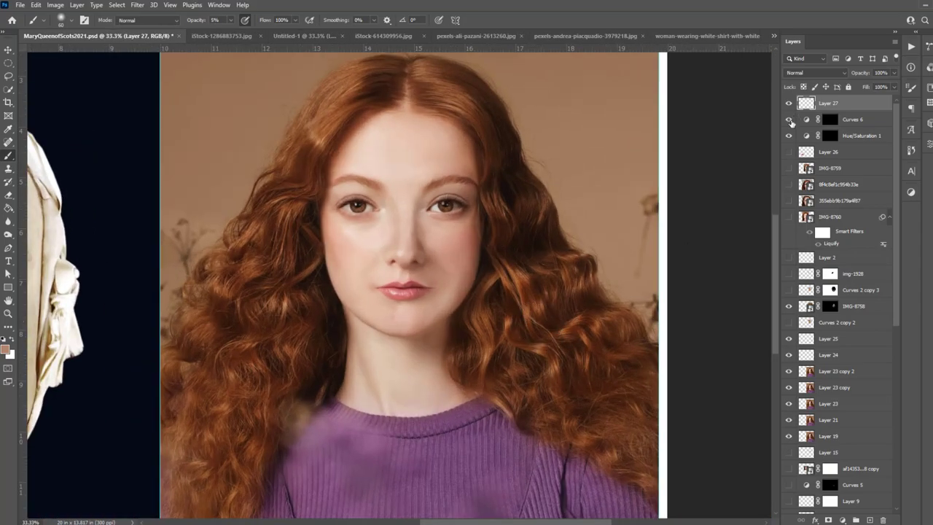
Turn on Curves 6 and Hue/Saturation, reduce Hue/Saturation's strength, and reframe both faces.
drag(789, 137, 788, 119)
click(893, 73)
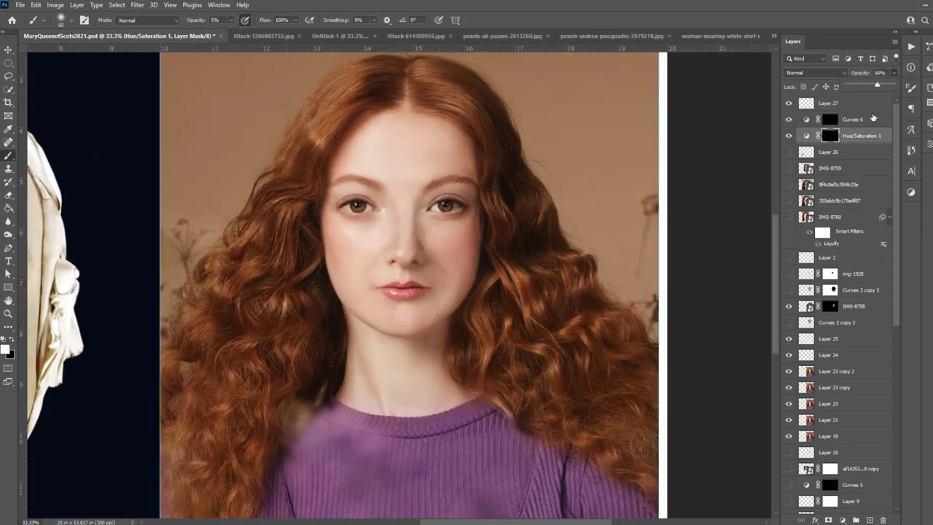
drag(891, 85, 867, 86)
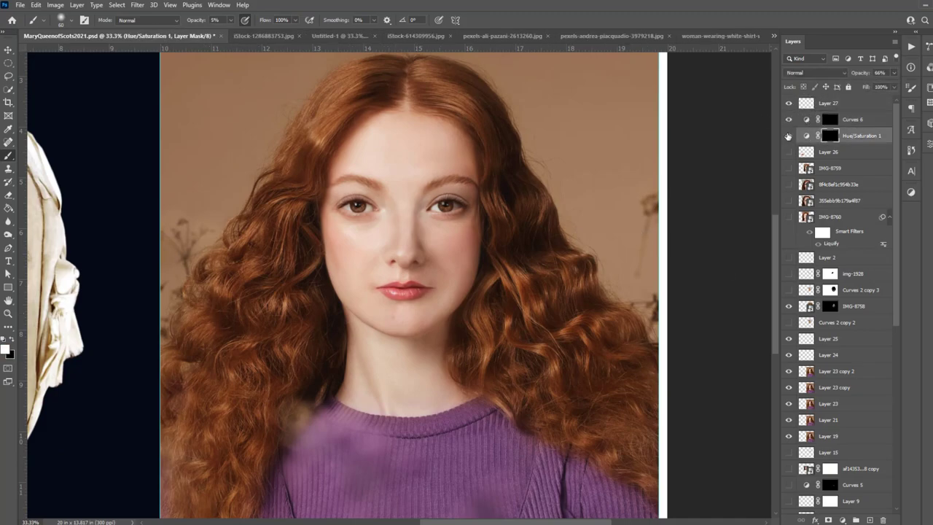
key(v)
drag(503, 221, 672, 180)
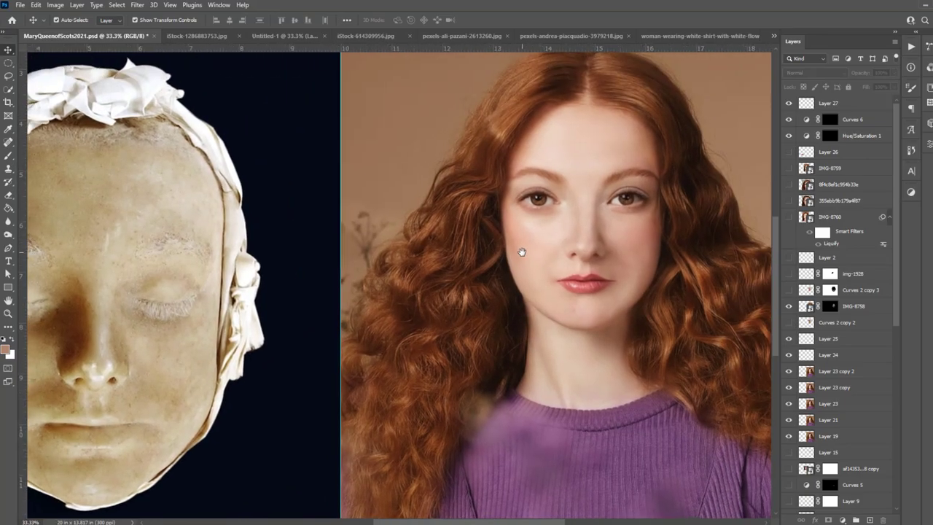
drag(566, 214, 582, 226)
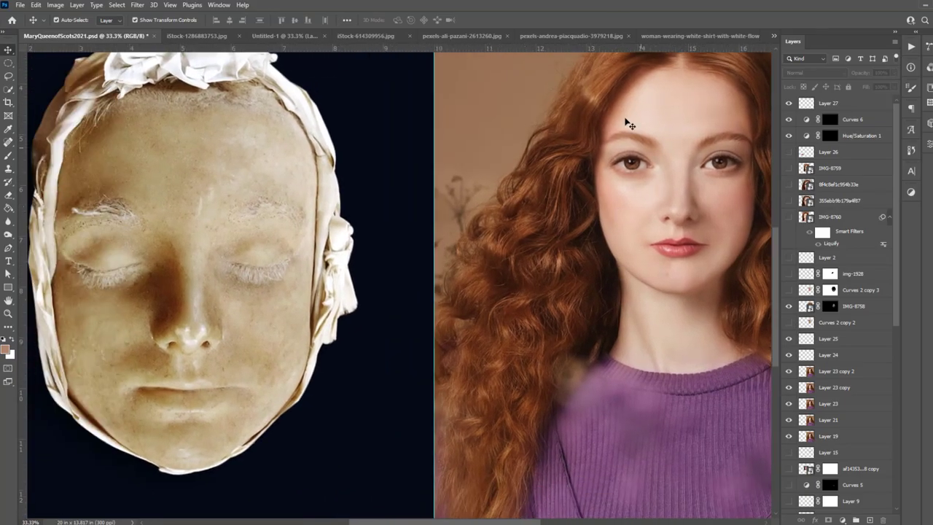
mouse_move(714, 328)
mouse_down()
mouse_move(697, 336)
mouse_move(681, 305)
mouse_up()
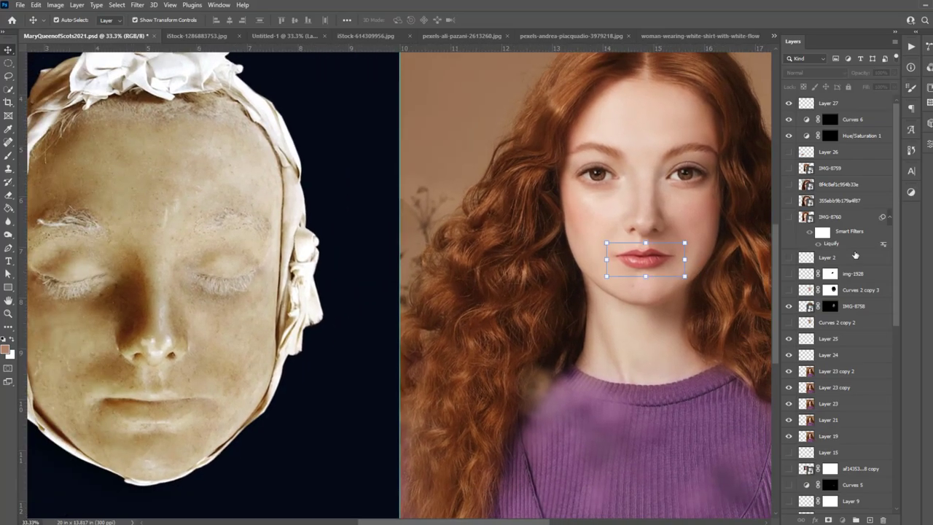
Add a new Curves 7 adjustment layer.
click(76, 5)
click(270, 148)
key(Return)
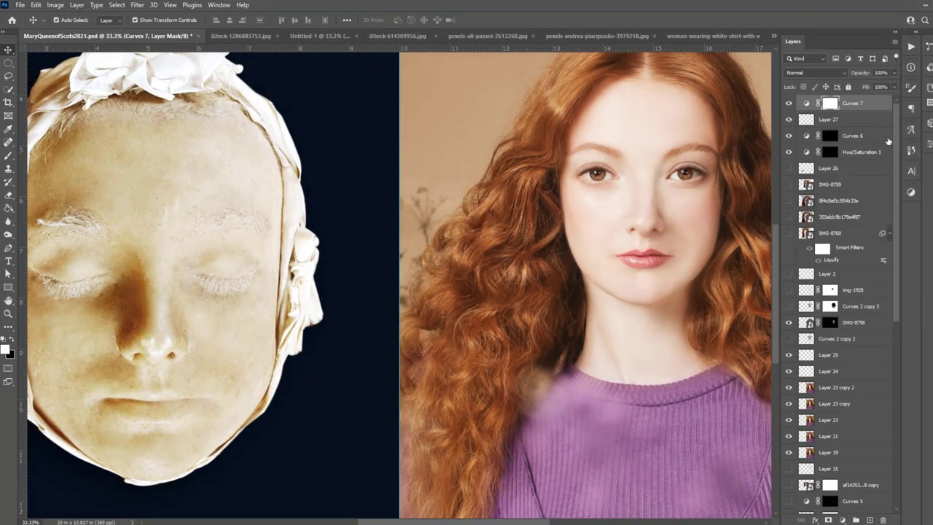
Invert Curves 7's mask to paint it in, then add Curves 8 with an inverted black mask.
key(ctrl+i)
key(b)
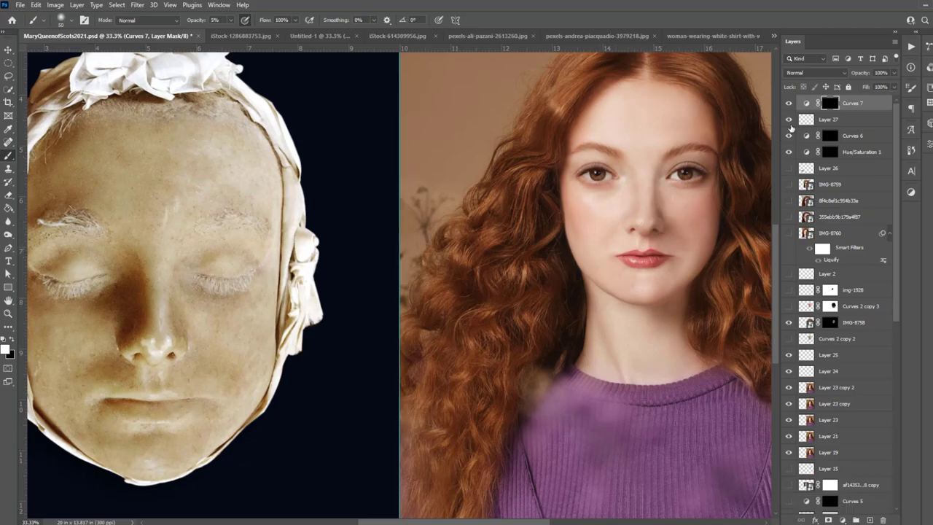
click(77, 4)
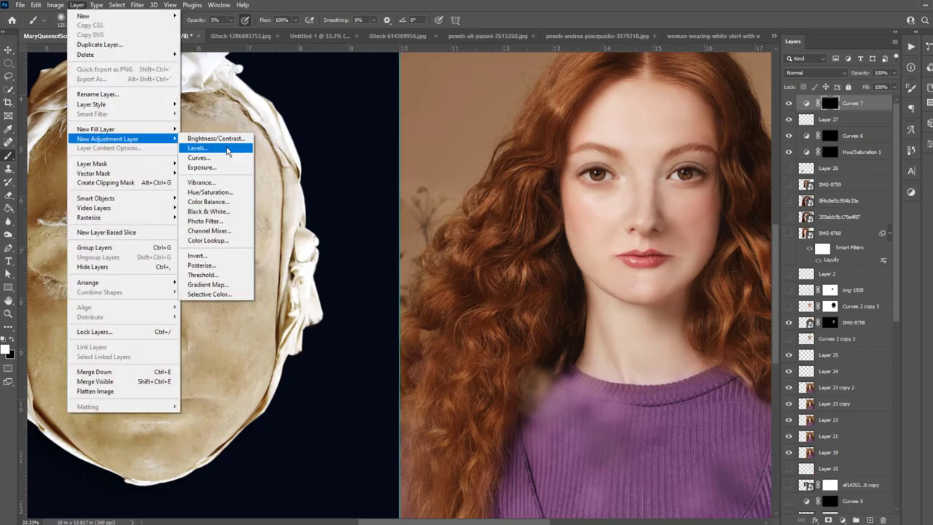
click(211, 161)
key(Return)
key(ctrl+i)
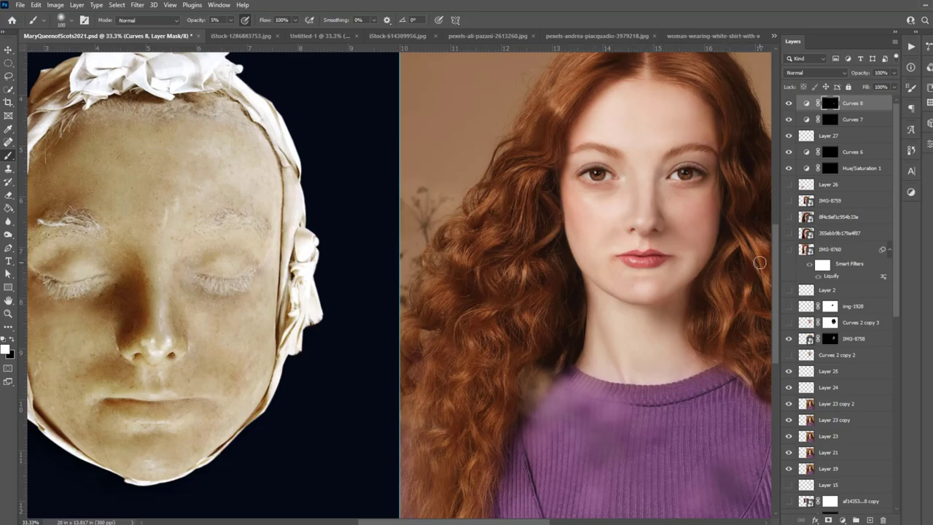
Liquify Layer 23 copy 2's eyebrows and eyes with a warp brush around size 400, then apply.
click(827, 403)
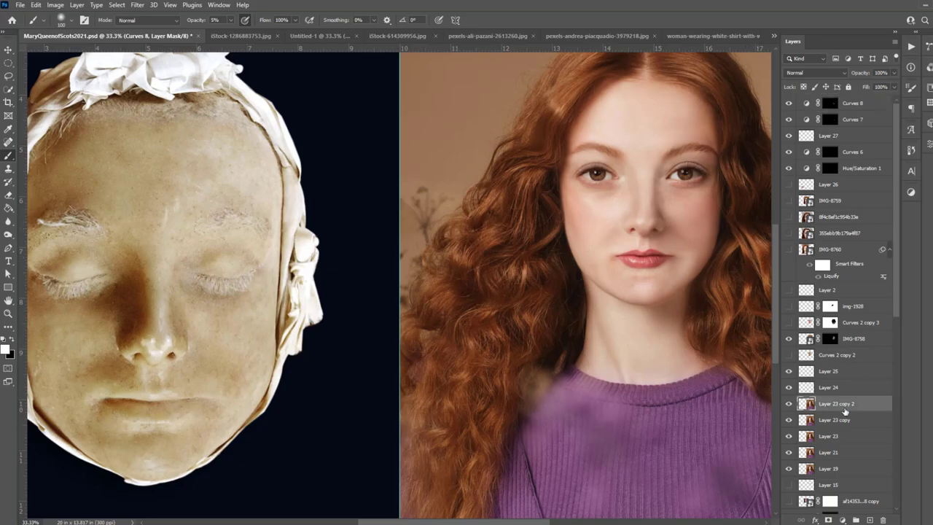
key(ctrl+shift+x)
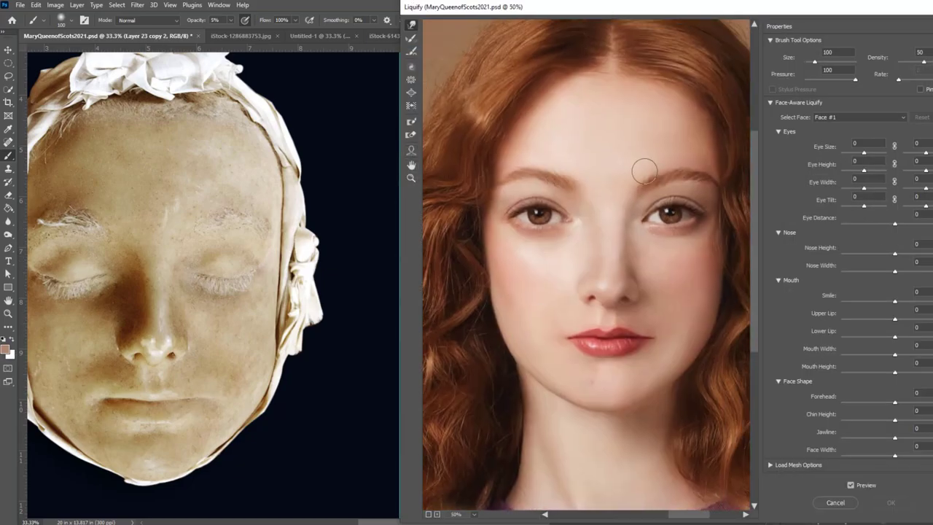
key(bracketright)
key(bracketright)
key(bracketright)
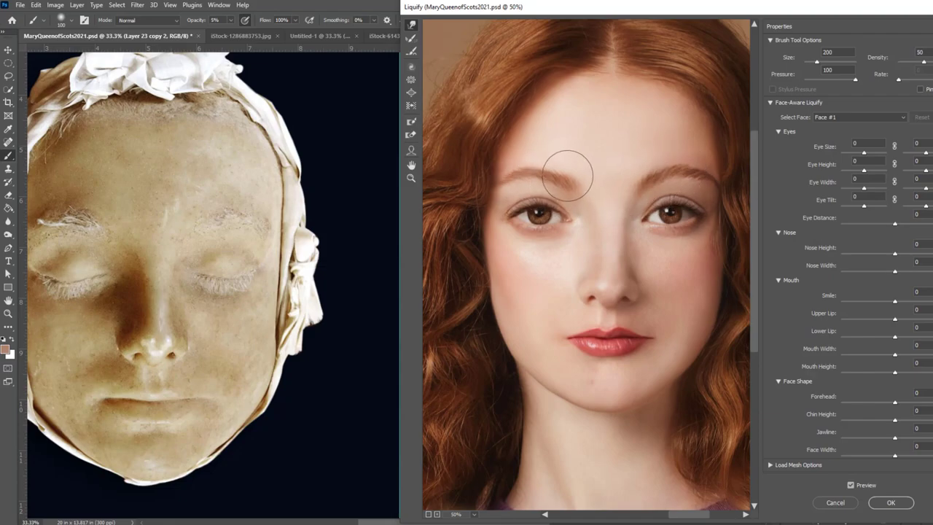
key(bracketleft)
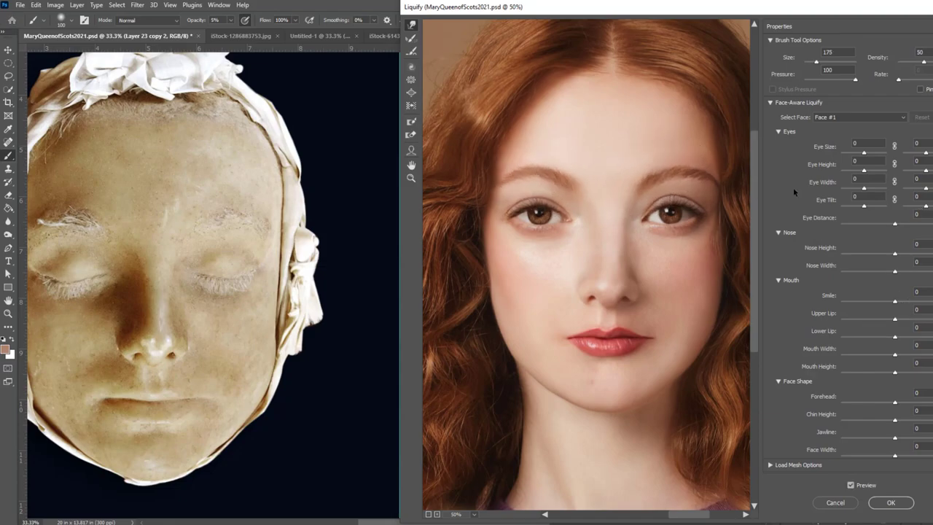
key(bracketright)
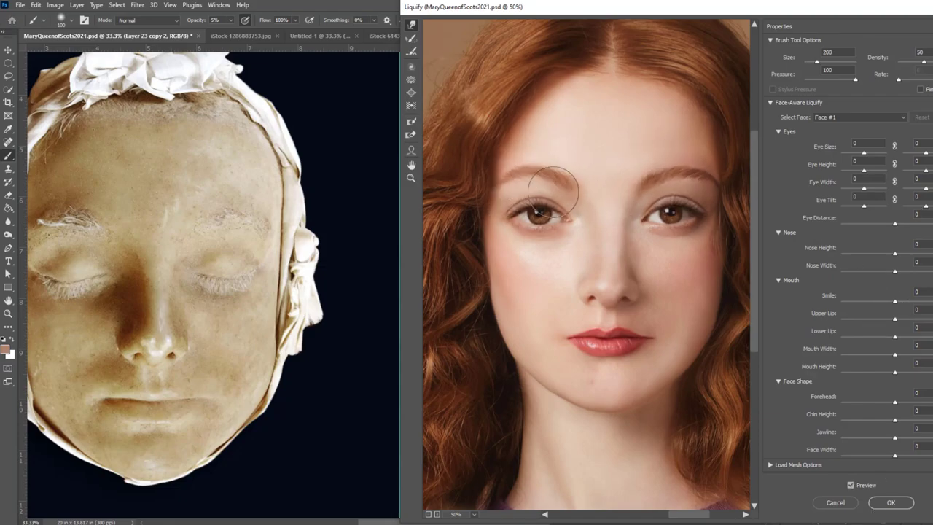
key(bracketleft)
key(bracketleft)
key(bracketleft)
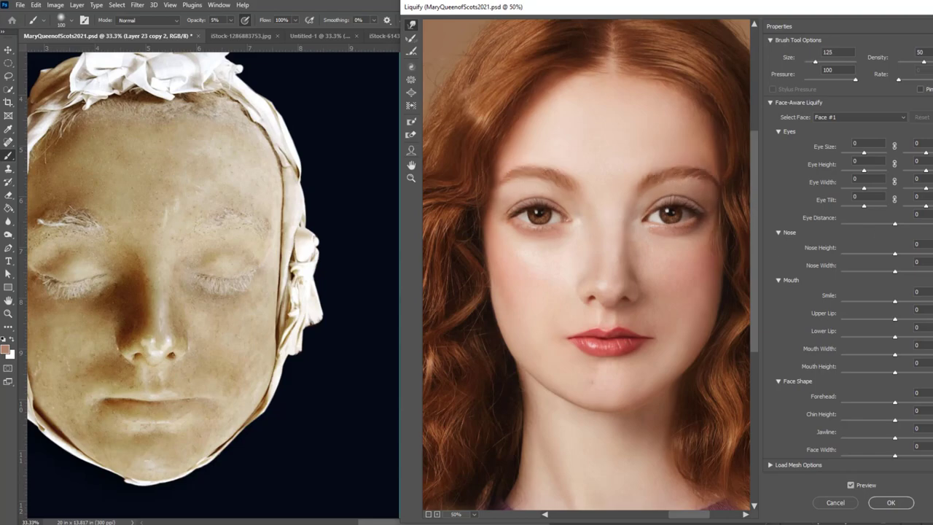
double_click(836, 52)
text(400)
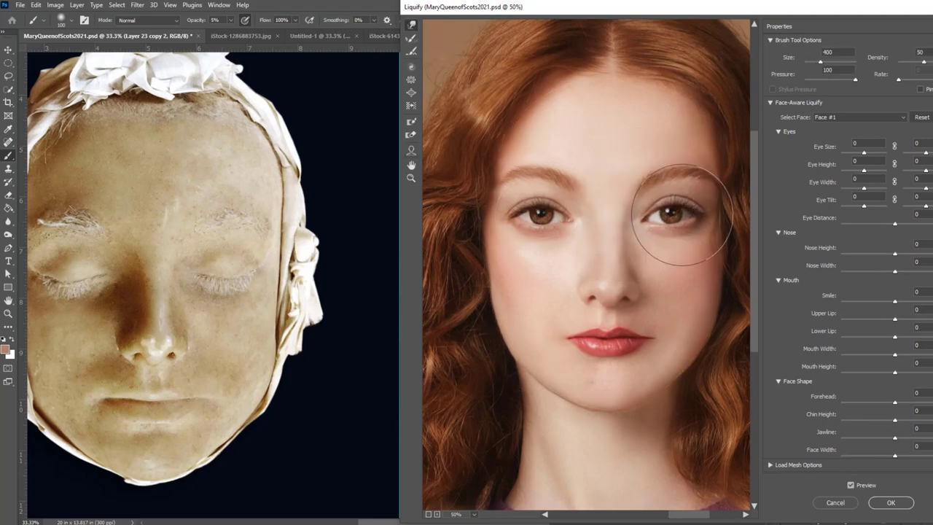
key(bracketright)
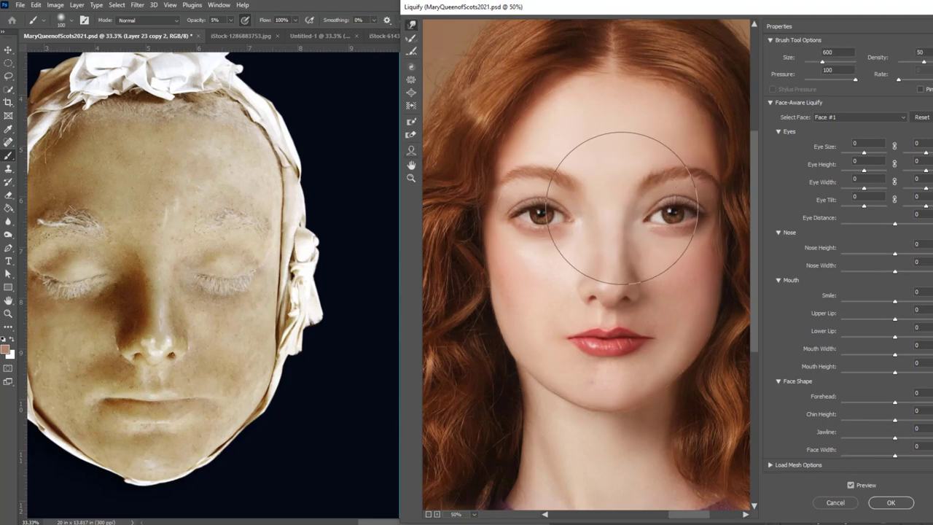
key(bracketright)
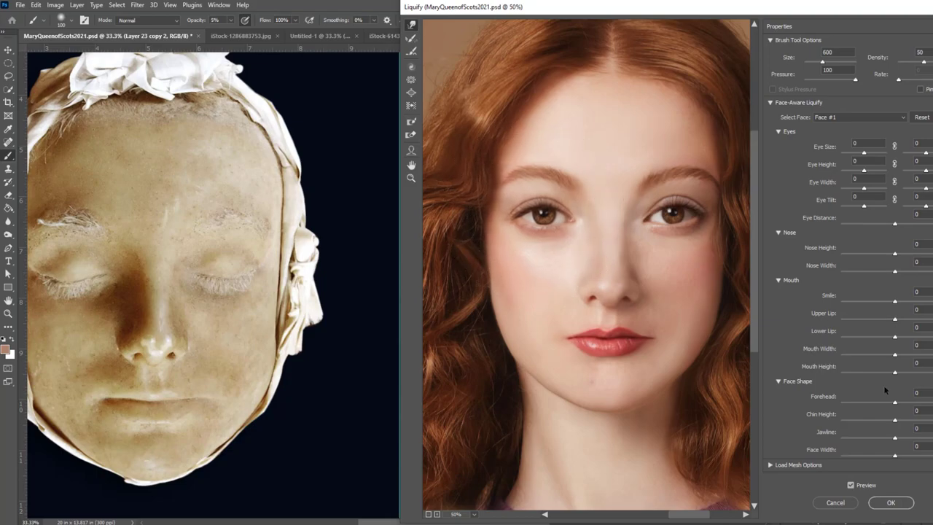
key(bracketright)
key(bracketleft)
key(bracketleft)
key(bracketleft)
key(Return)
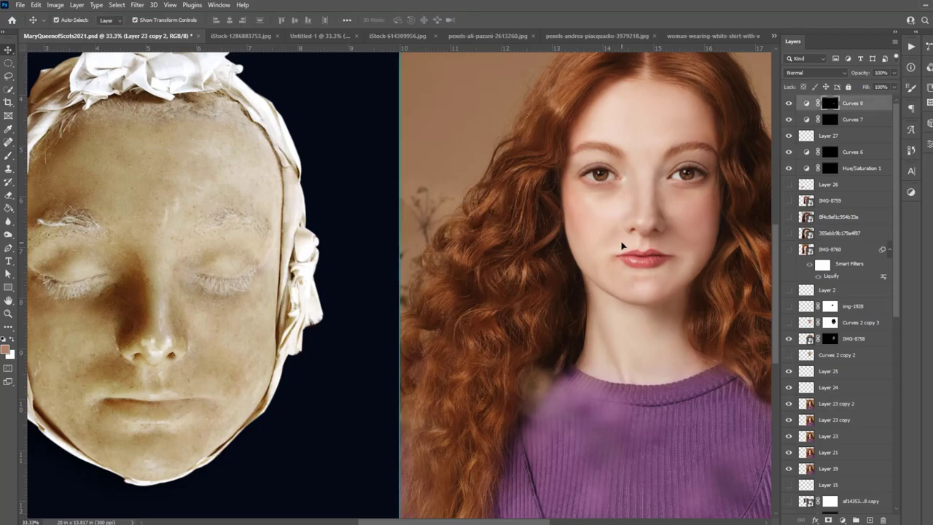
Duplicate Curves 7 and Curves 8, then paint shading into their masks at 10% brush opacity.
click(853, 102)
shift+click(872, 112)
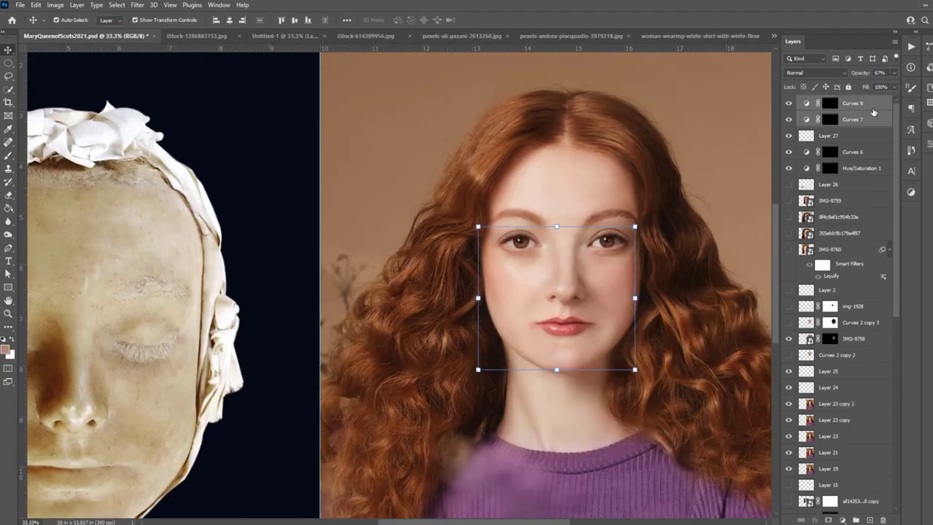
key(ctrl+j)
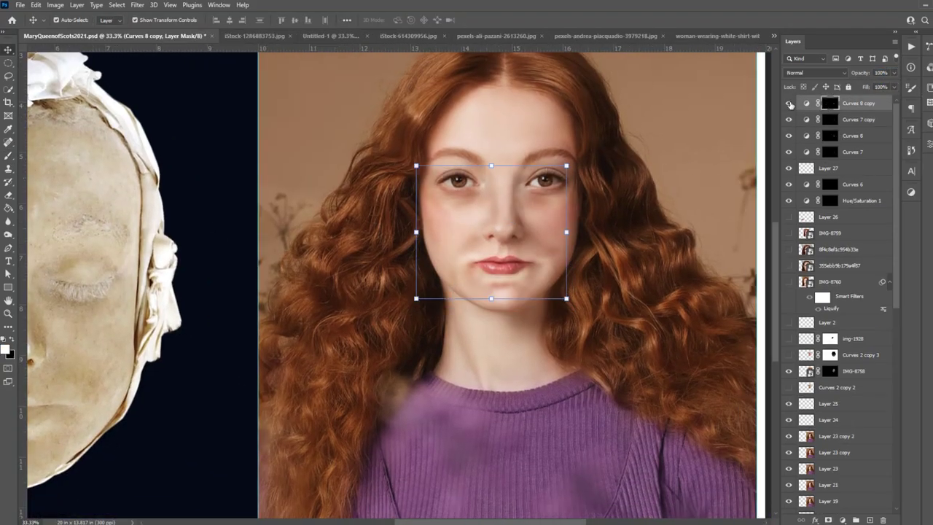
key(b)
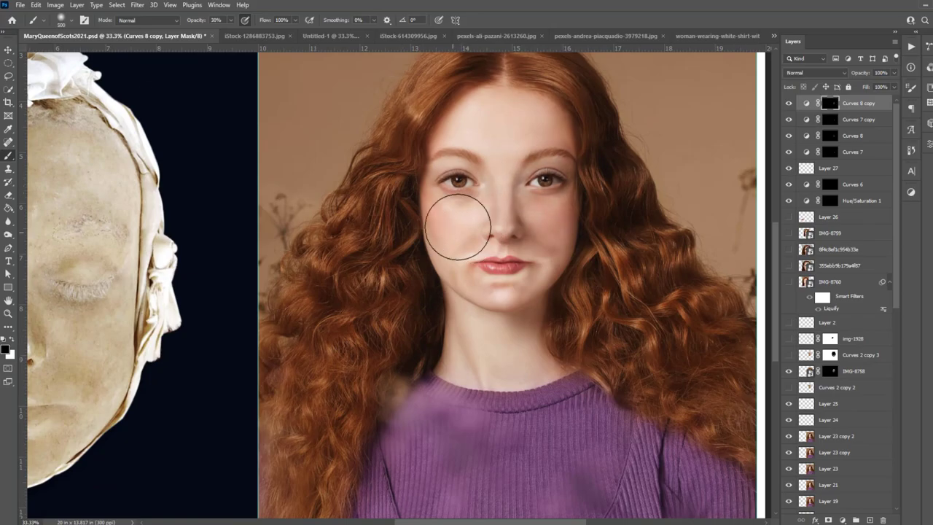
key(alt+bracketleft)
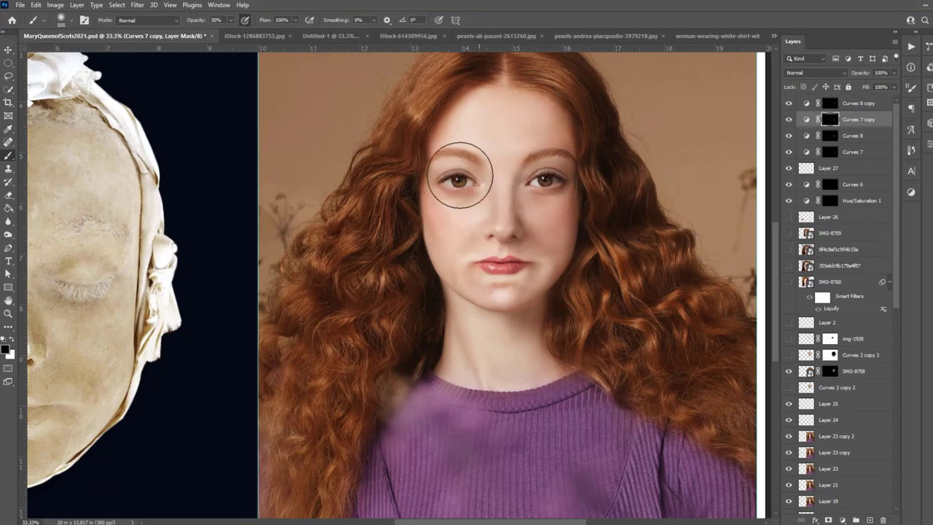
key(1)
key(alt+bracketleft)
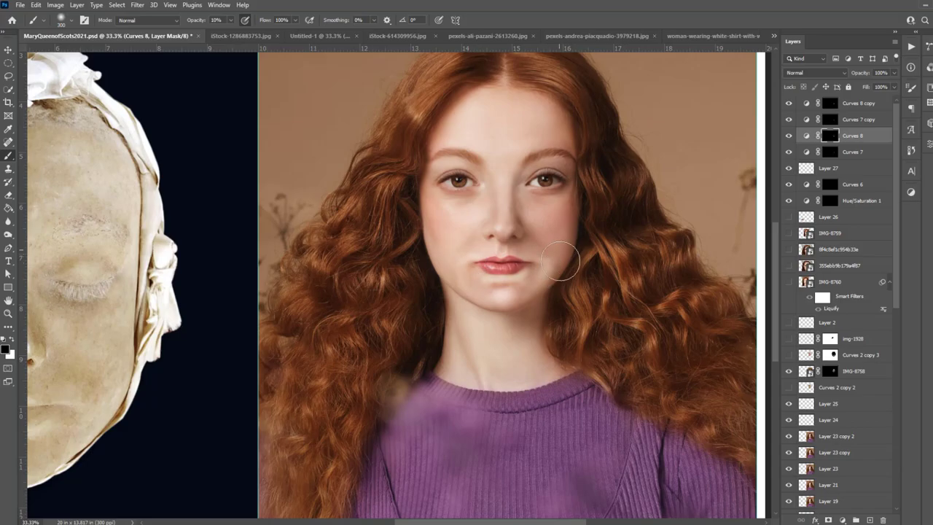
key(alt+bracketleft)
key(alt+bracketright)
key(alt+bracketright)
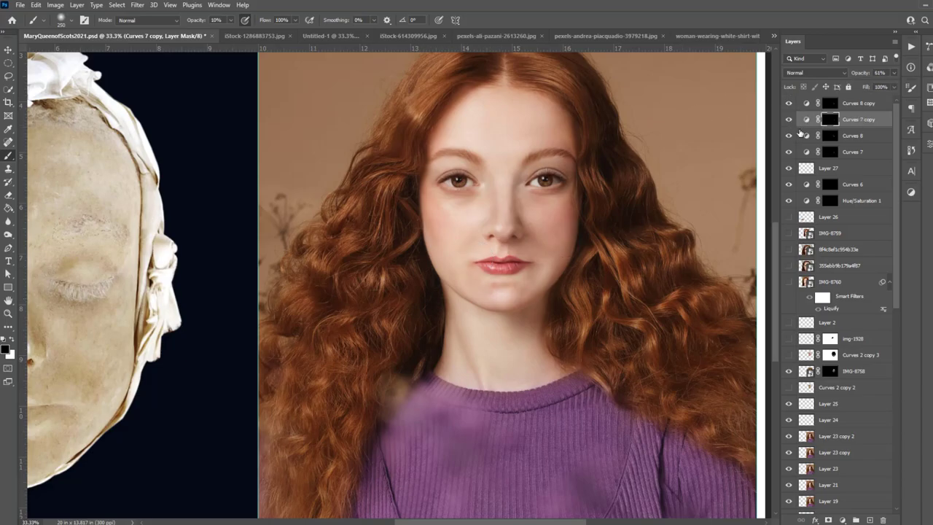
key(alt+bracketleft)
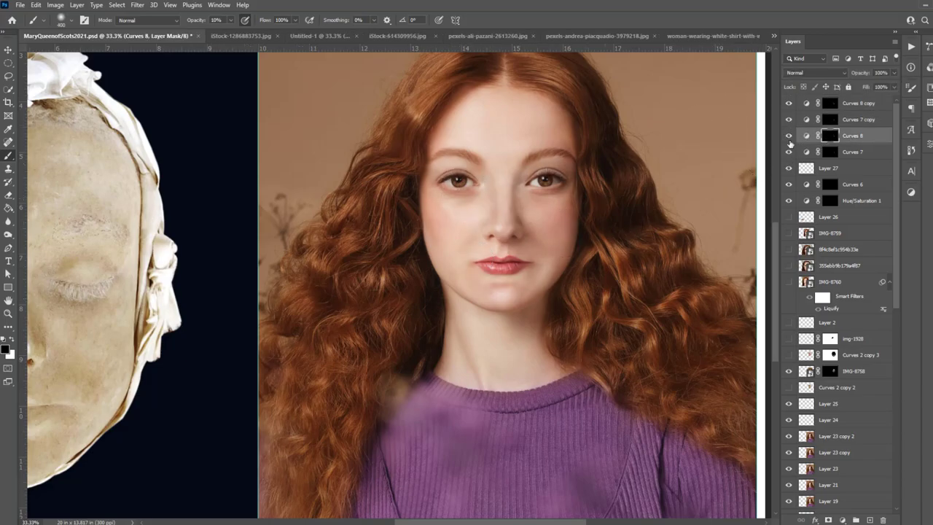
key(ctrl+minus)
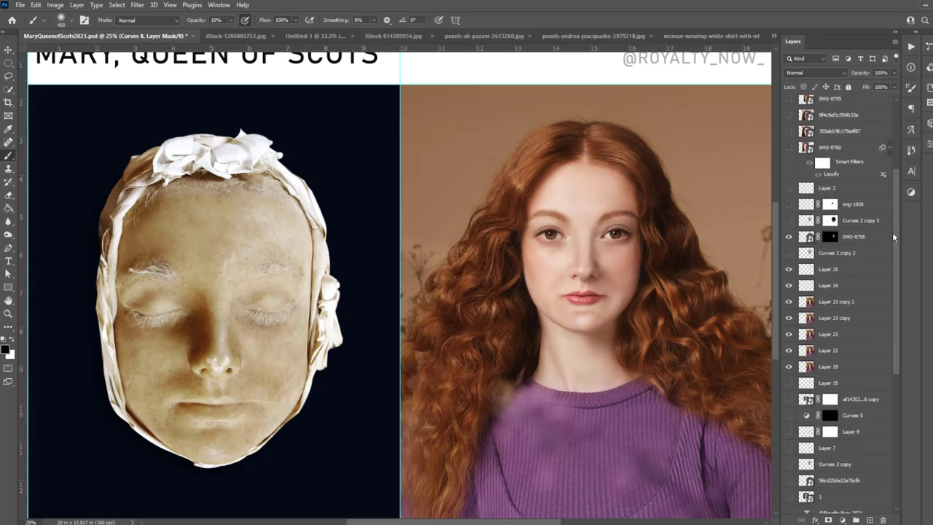
Move Curves 2 copy 2 to the top and paste the red-haired woman's photo into MaryQueenofScots2021_V2.
drag(838, 387, 796, 107)
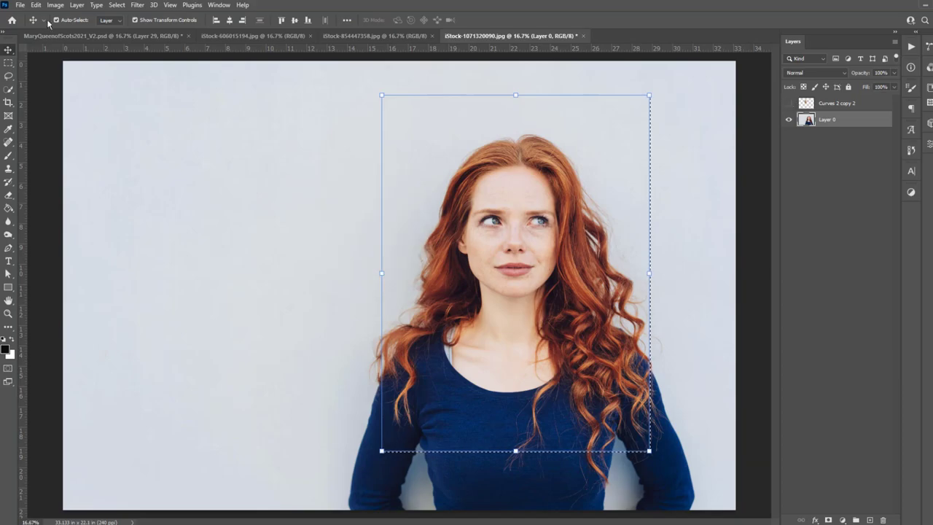
click(35, 4)
click(44, 70)
click(102, 36)
key(ctrl+v)
Scale the pasted photo over the right panel and mask it to the right half.
mouse_move(471, 296)
mouse_down()
mouse_move(587, 297)
mouse_move(580, 306)
mouse_up()
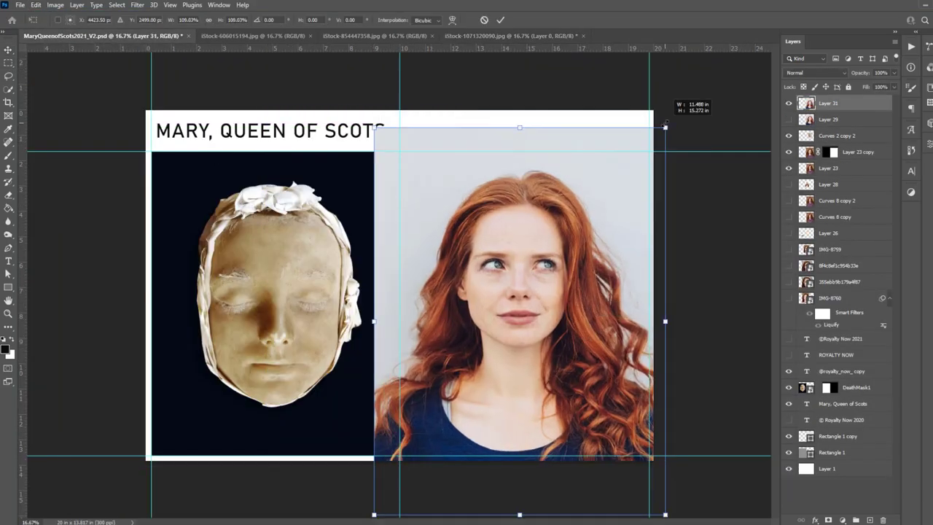
drag(614, 201, 623, 219)
key(m)
drag(401, 152, 650, 455)
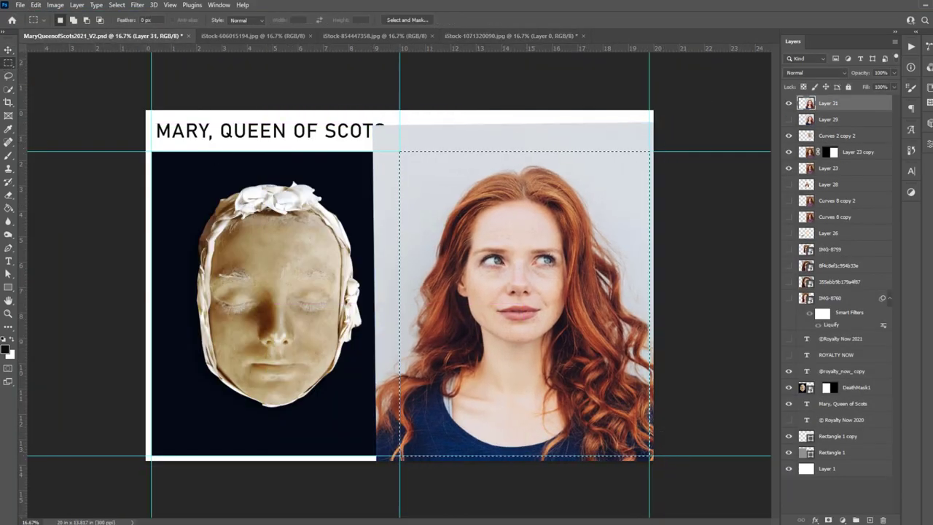
click(828, 519)
key(v)
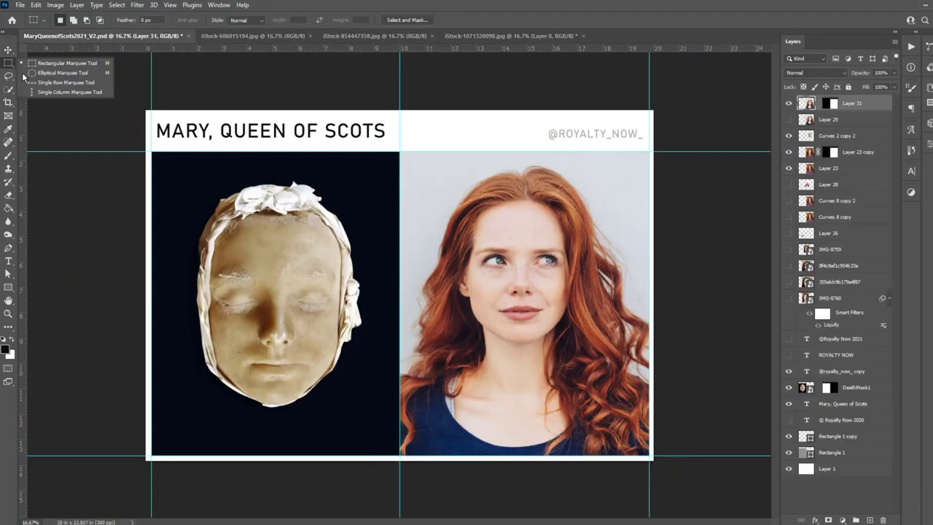
Copy Merged an oval around the woman's face, paste it, and centre it over the right-hand portrait.
click(51, 73)
mouse_move(416, 161)
mouse_down()
mouse_move(604, 374)
mouse_move(620, 432)
mouse_up()
click(35, 5)
click(63, 85)
key(ctrl+v)
key(v)
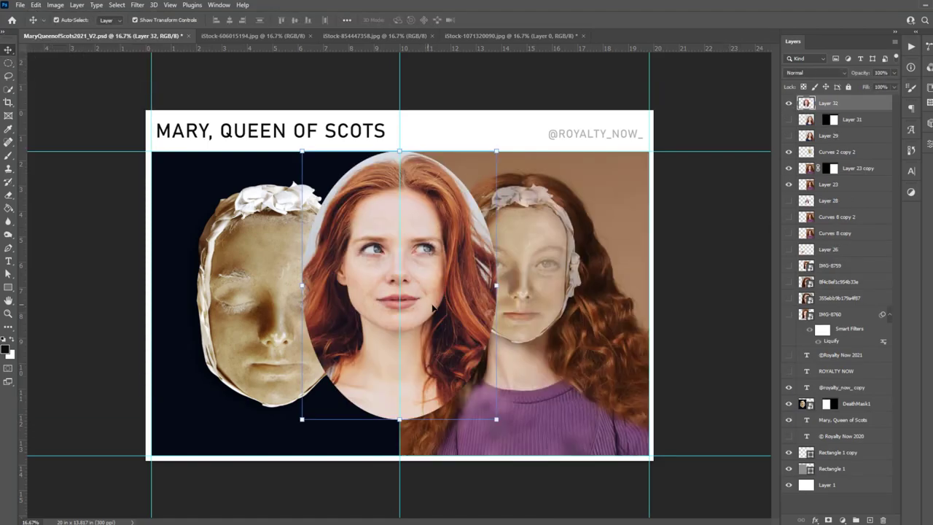
drag(472, 122, 726, 121)
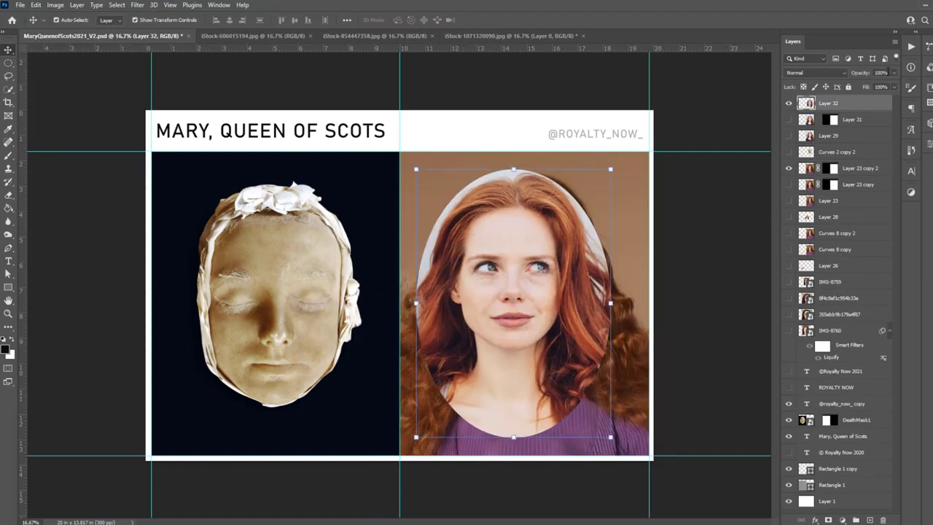
drag(632, 343, 501, 348)
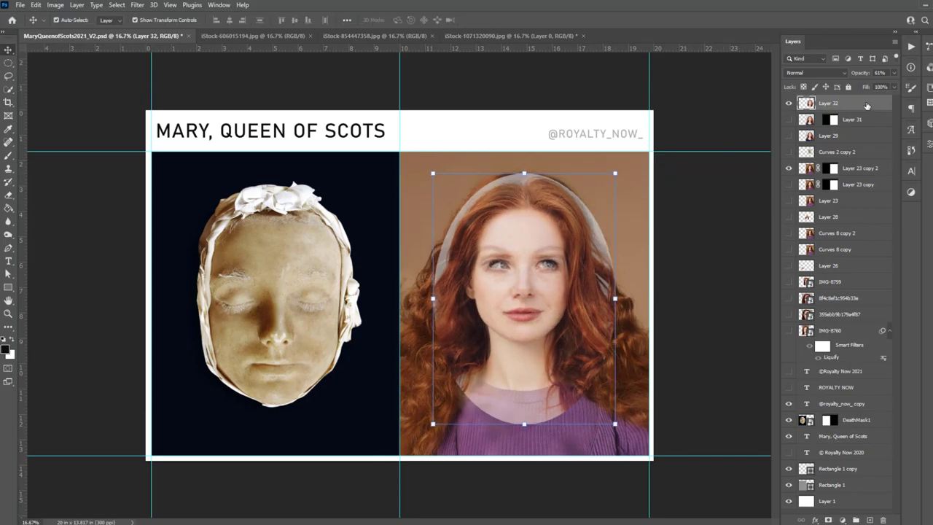
Set the oval layer to 61% opacity and hide it behind a black layer mask.
key(0)
alt+click(828, 518)
key(b)
key(ctrl+plus)
Paint white on the mask to reveal the face, neck, cheeks, forehead and features, using brush sizes up to about 800.
drag(393, 255, 324, 220)
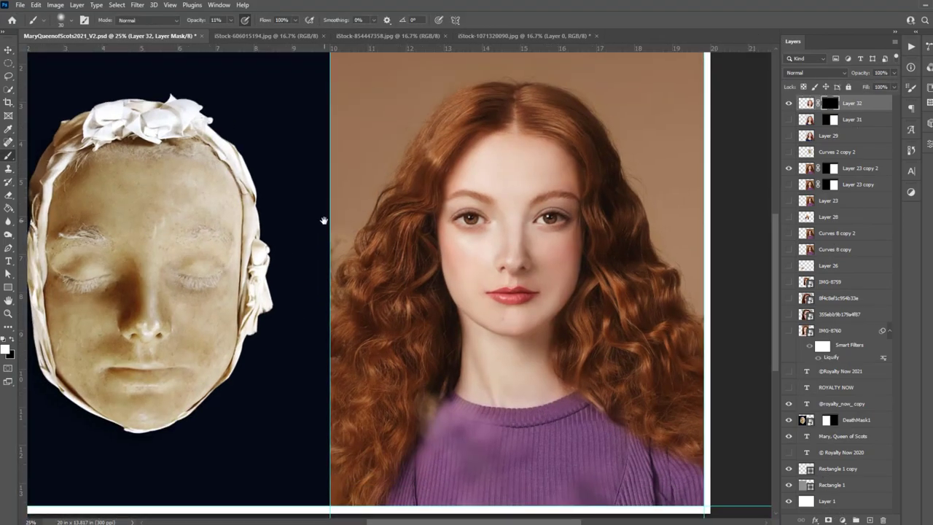
key(bracketright)
key(bracketright)
key(bracketright)
mouse_move(433, 340)
mouse_down()
mouse_move(466, 343)
mouse_move(562, 318)
mouse_move(558, 364)
mouse_up()
drag(562, 265, 443, 260)
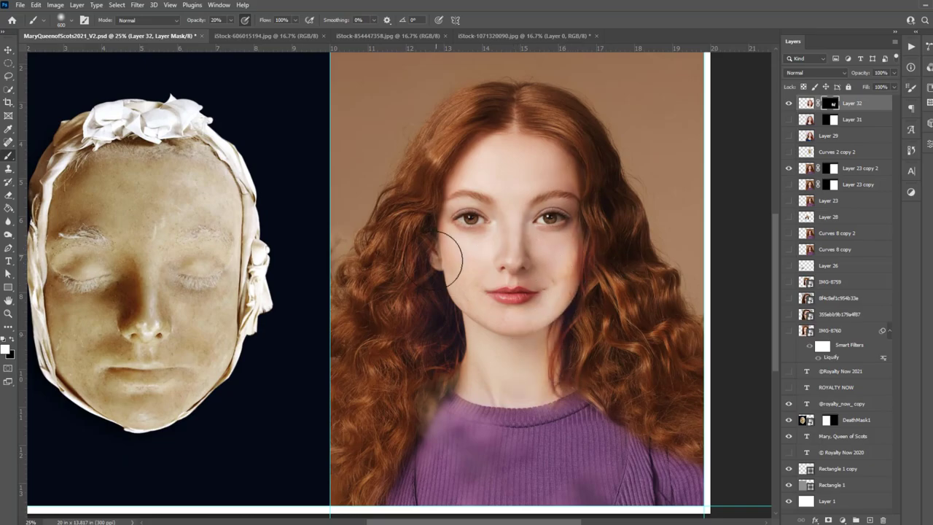
key(bracketright)
key(bracketright)
key(bracketright)
mouse_move(477, 153)
mouse_down()
mouse_move(510, 146)
mouse_move(518, 158)
mouse_up()
key(bracketleft)
key(bracketleft)
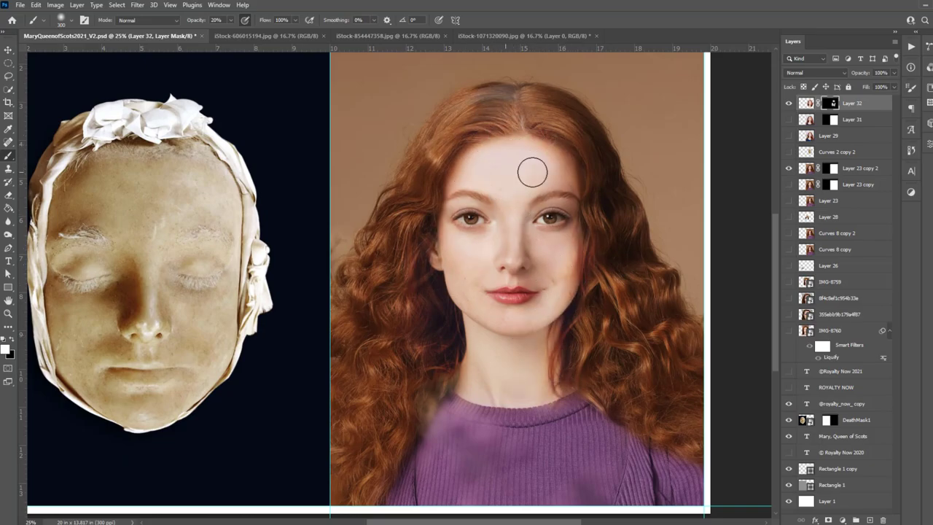
key(bracketright)
key(bracketright)
key(bracketright)
drag(510, 285, 487, 250)
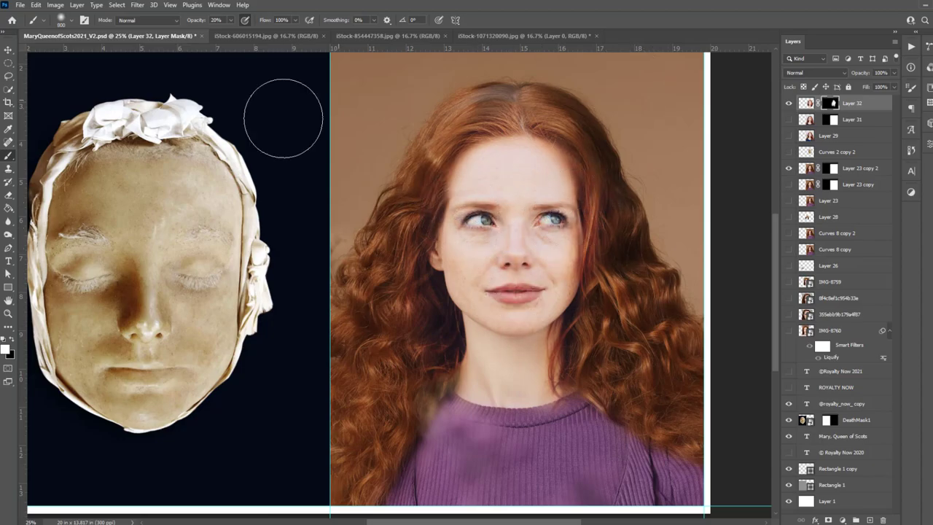
Open a Curves adjustment and drag the RGB curve to slightly darken the midtones.
key(v)
click(55, 5)
click(306, 58)
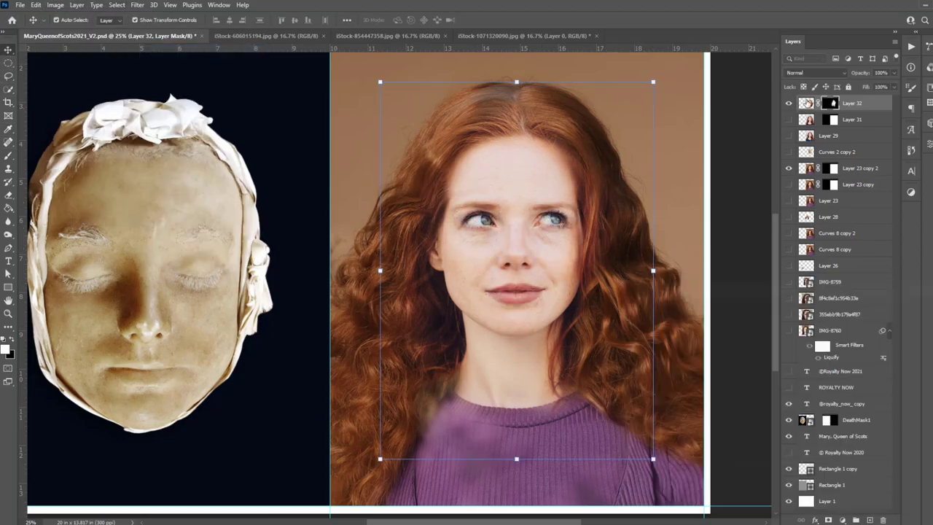
click(55, 5)
click(306, 58)
drag(709, 371, 742, 398)
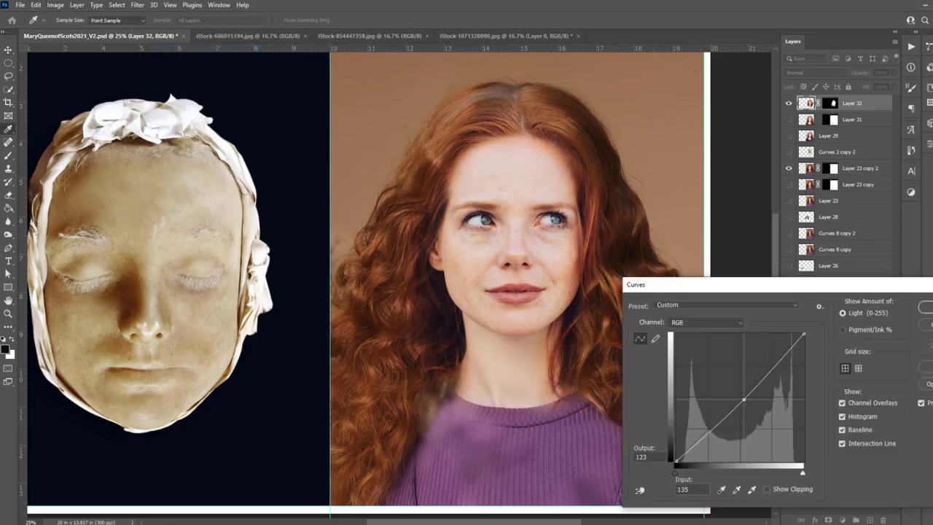
Adjust the Red and Blue channel curves and apply the colour correction.
key(alt+3)
click(706, 322)
click(689, 353)
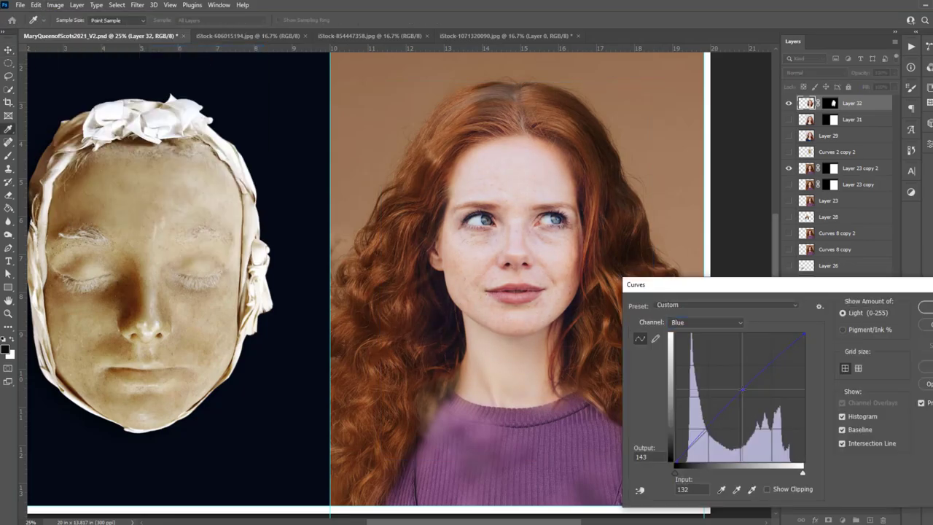
key(Return)
Try Layer 32 at 67% opacity, then restore it to full opacity.
key(v)
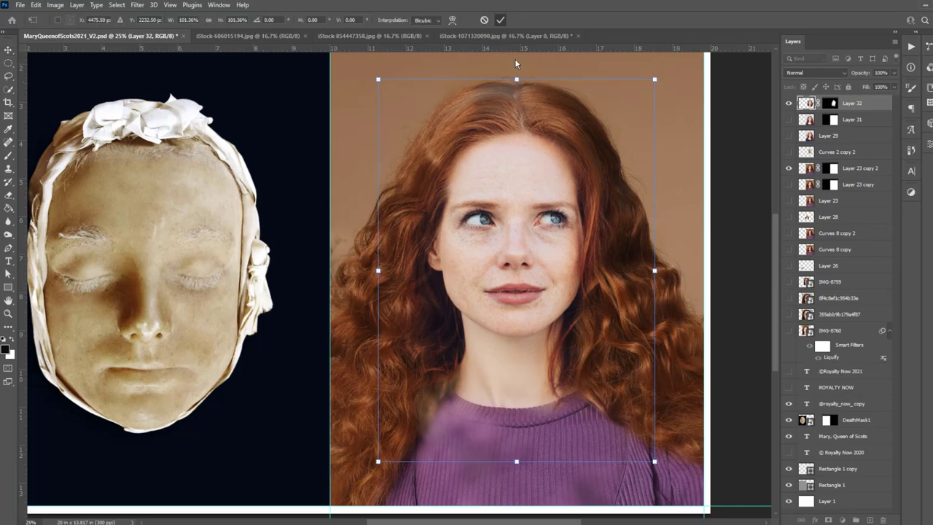
key(6)
key(7)
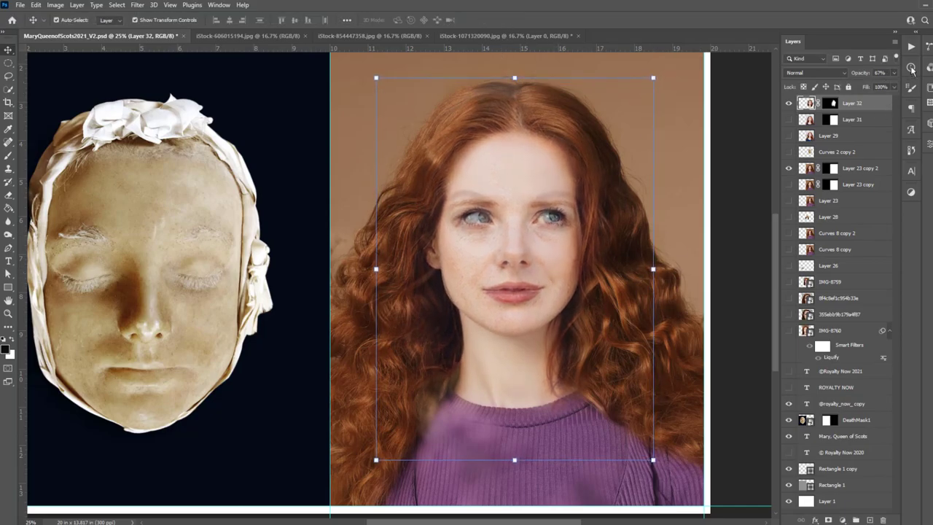
key(0)
Paint Layer 32's mask over the hairline grey patch and right-cheek strand, then duplicate Layer 23 copy 2.
key(ctrl+backslash)
key(b)
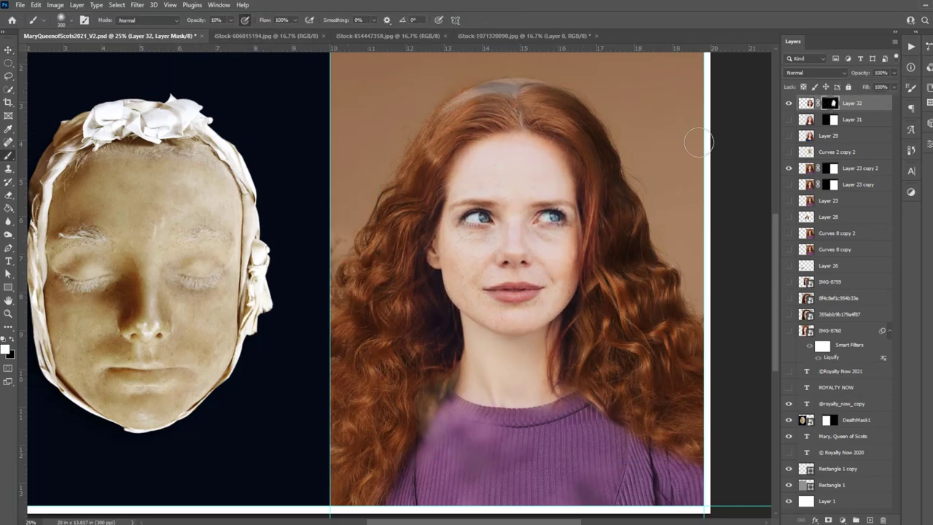
drag(524, 91, 427, 122)
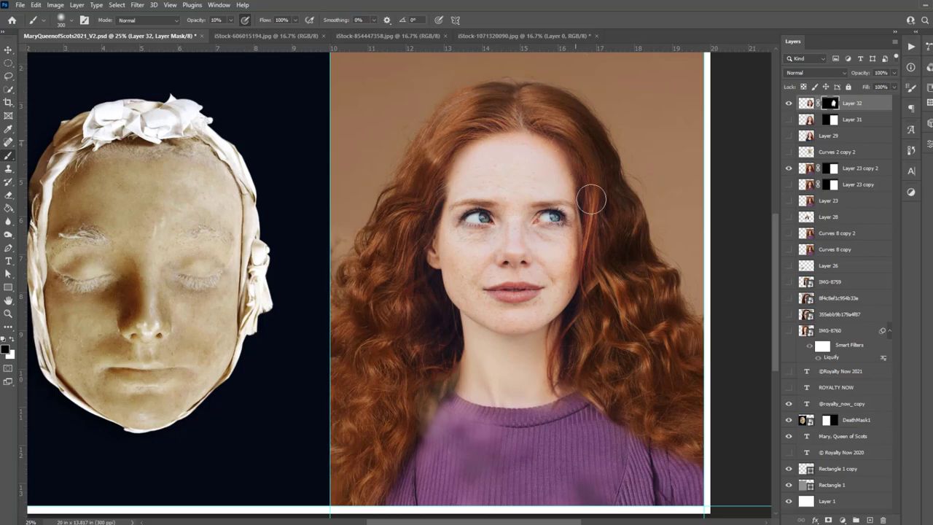
mouse_move(591, 199)
mouse_down()
mouse_move(598, 272)
mouse_move(590, 247)
mouse_up()
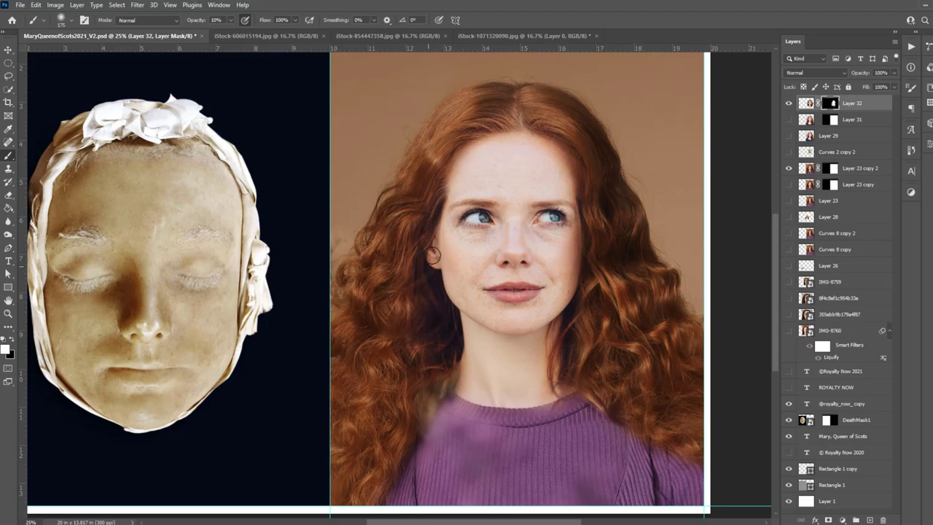
click(852, 167)
key(ctrl+j)
Liquify the new copy with an 800 Forward Warp brush, pushing the crown and right-side hair inward.
key(ctrl+shift+x)
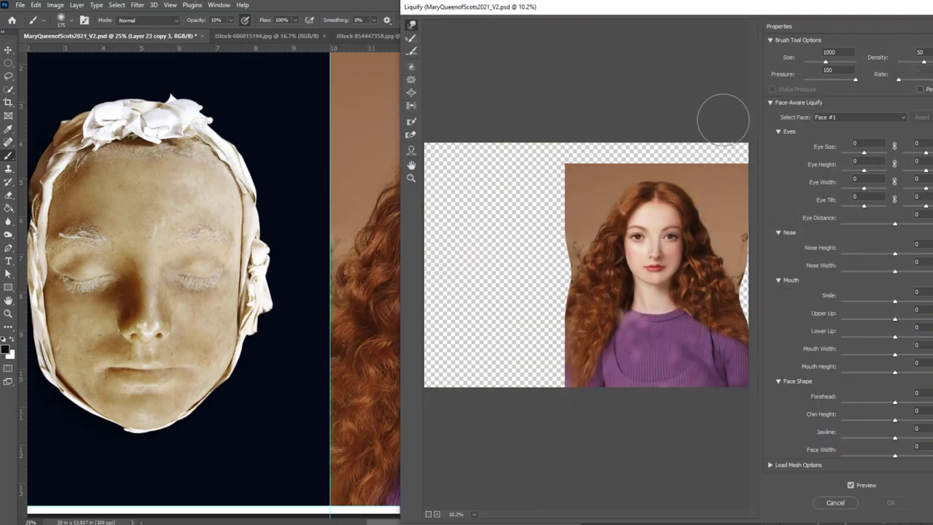
scroll(604, 188, up, 3)
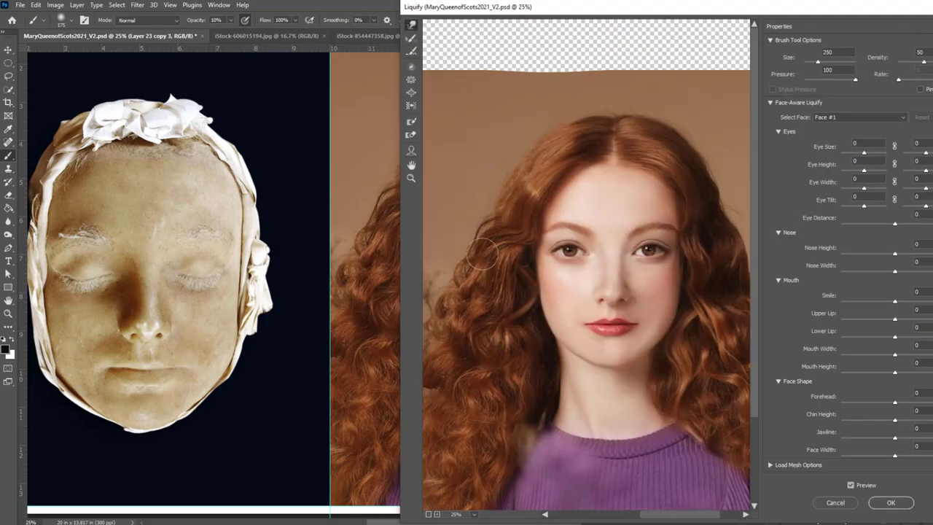
key(bracketright)
key(bracketright)
key(bracketright)
drag(662, 114, 579, 105)
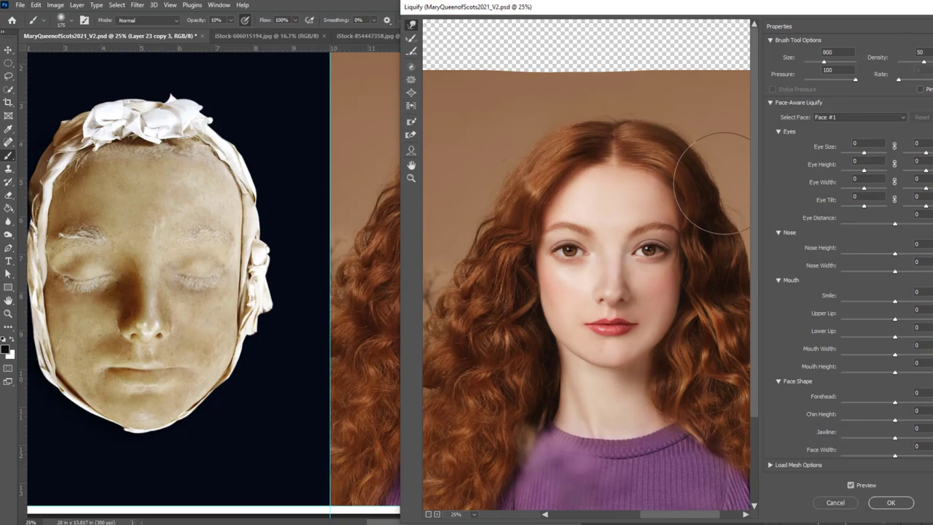
key(bracketleft)
key(bracketleft)
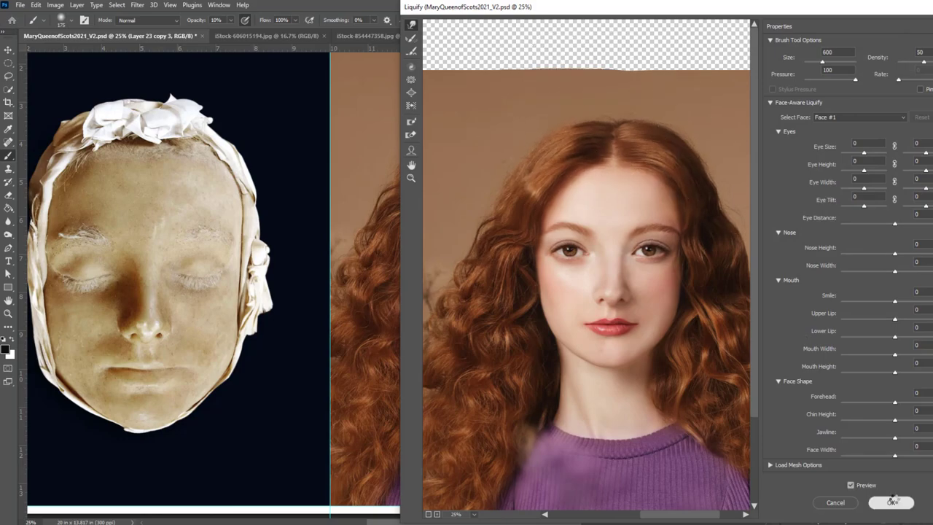
click(891, 502)
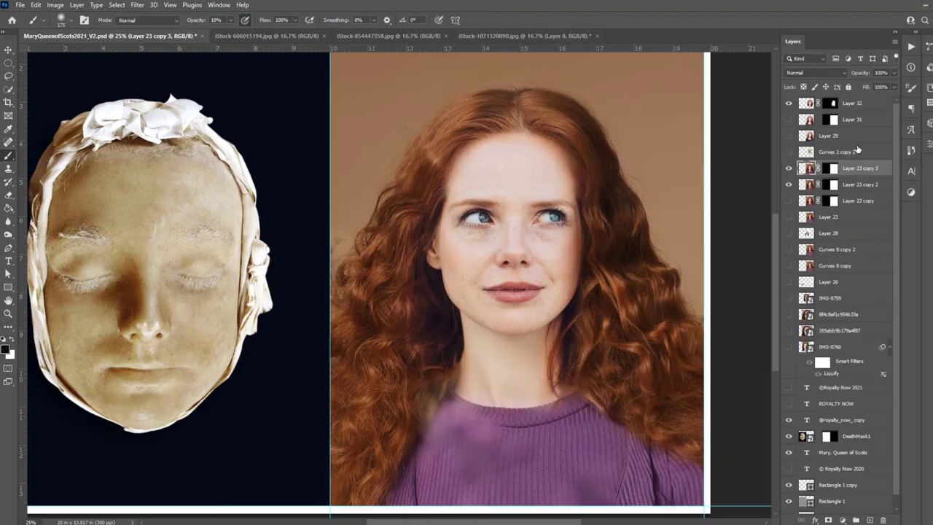
Fade Layer 32 to blend the faces and duplicate the painted portrait layer.
click(830, 103)
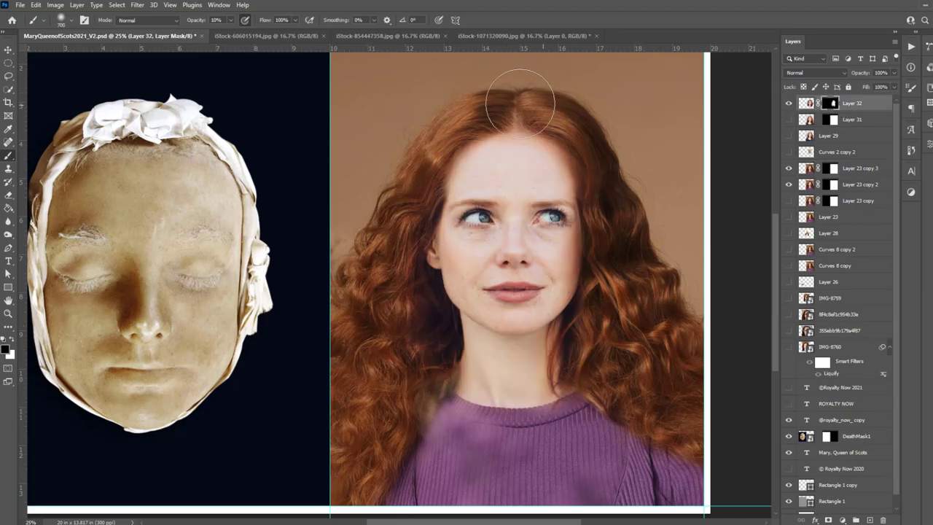
key(v)
drag(894, 73, 873, 87)
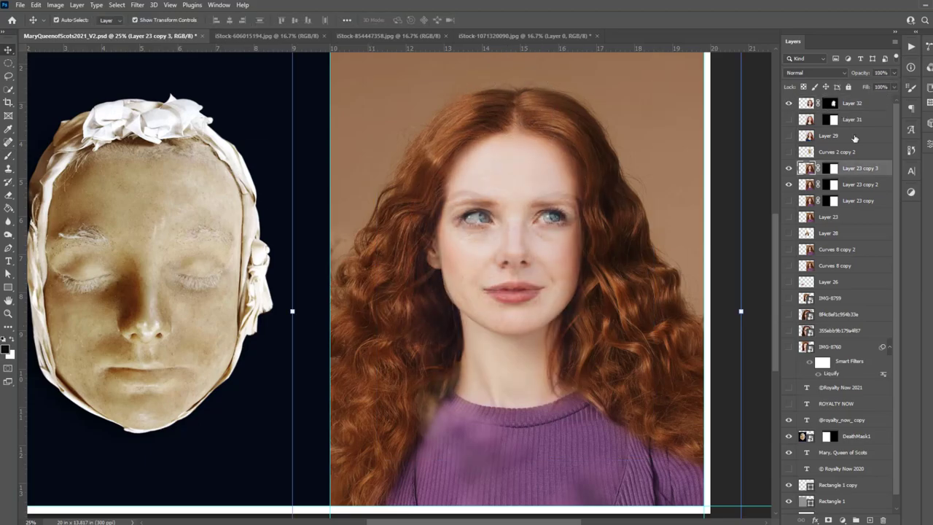
click(859, 200)
shift+click(828, 233)
shift+click(845, 362)
drag(845, 362, 855, 520)
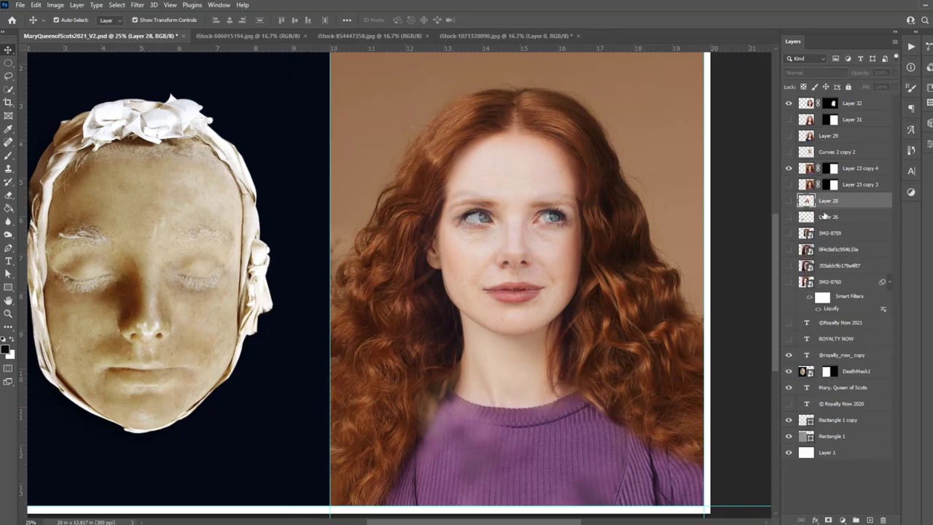
double_click(823, 198)
text(Reference)
key(Return)
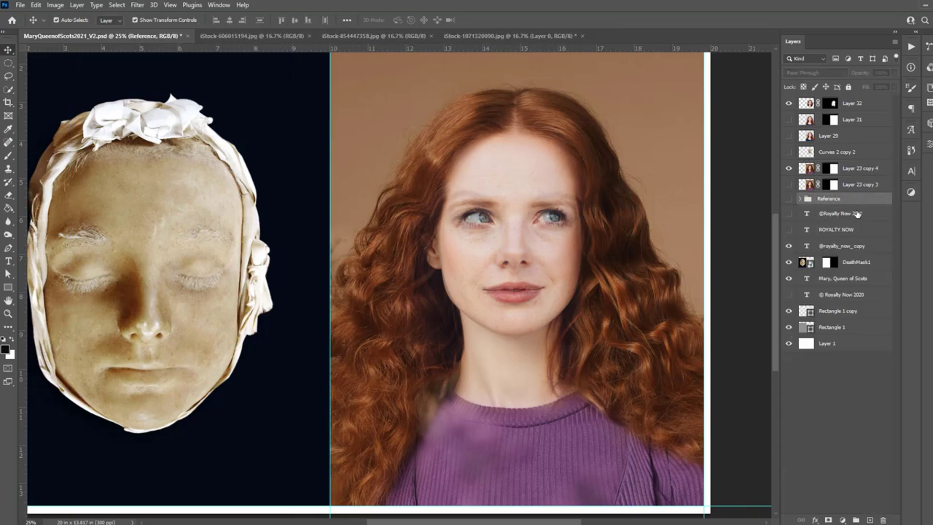
double_click(847, 198)
key(Escape)
drag(847, 198, 847, 218)
Hide Layer 32 and run Liquify on Layer 23 copy 4 with a 1300 brush.
click(874, 104)
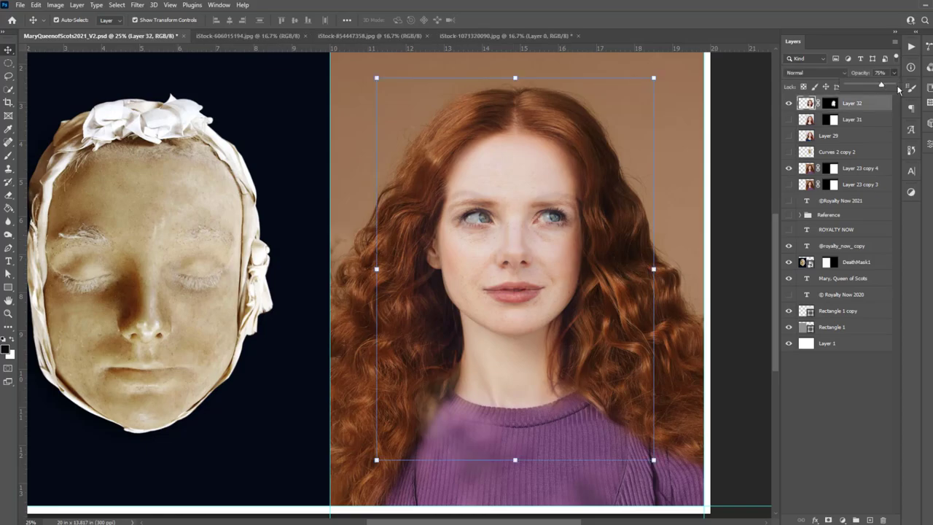
click(851, 169)
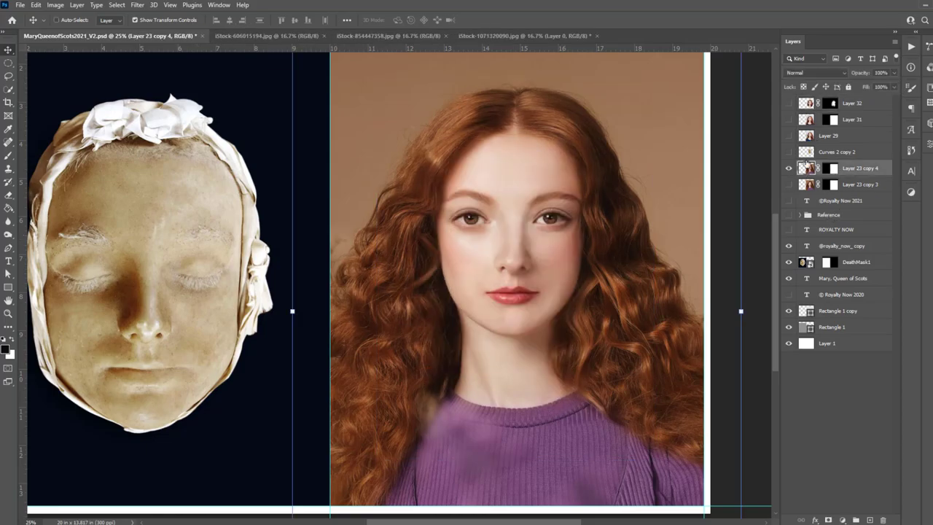
key(ctrl+shift+x)
key(bracketright)
key(bracketright)
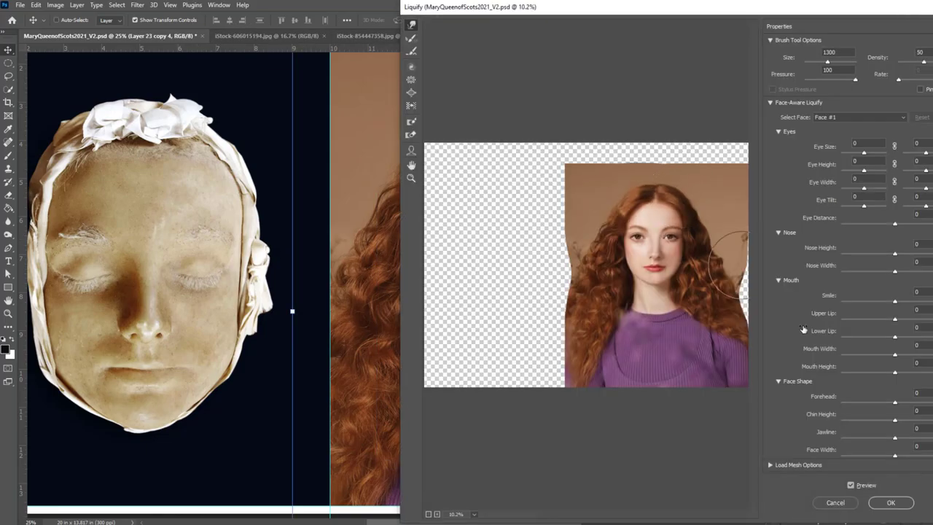
click(890, 502)
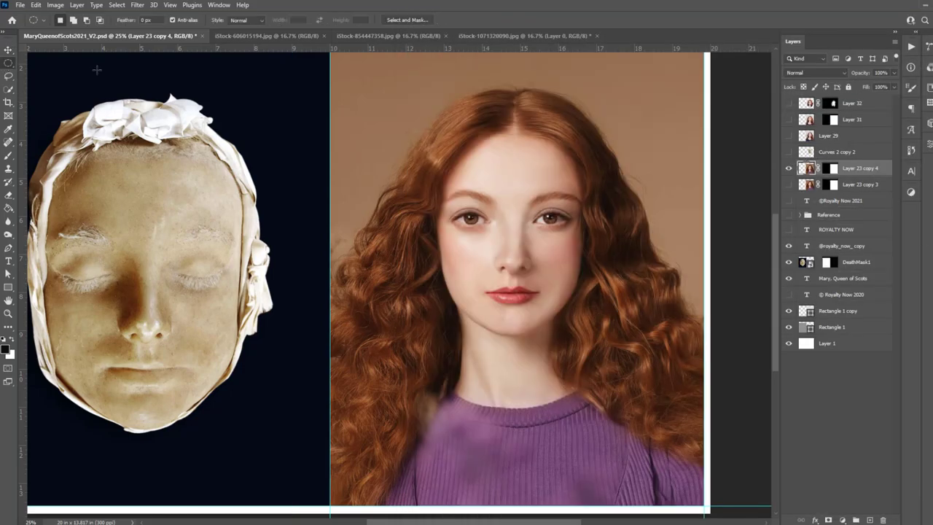
Compare faces by hiding Layer 23 copy 4 and toggling the photo layer, briefly opening Liquify.
key(m)
click(788, 168)
key(bracketleft)
key(bracketleft)
key(bracketleft)
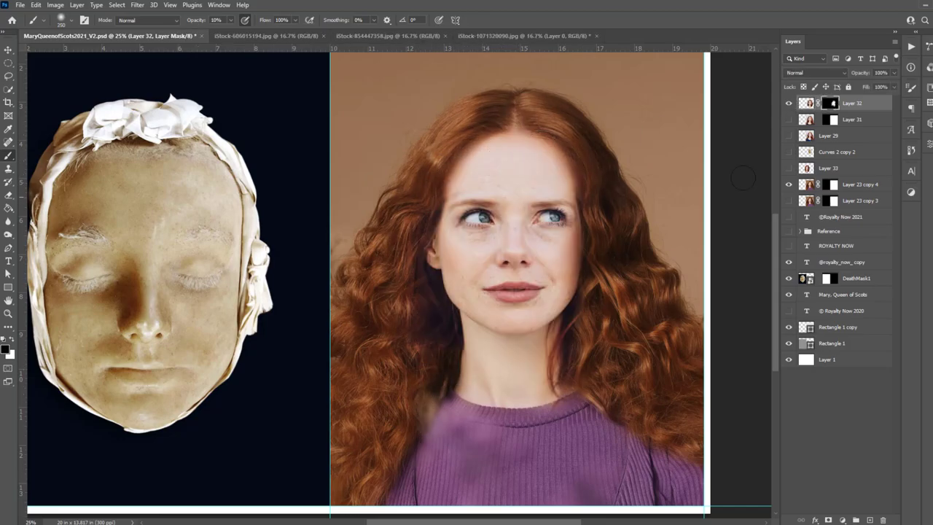
key(bracketright)
key(bracketright)
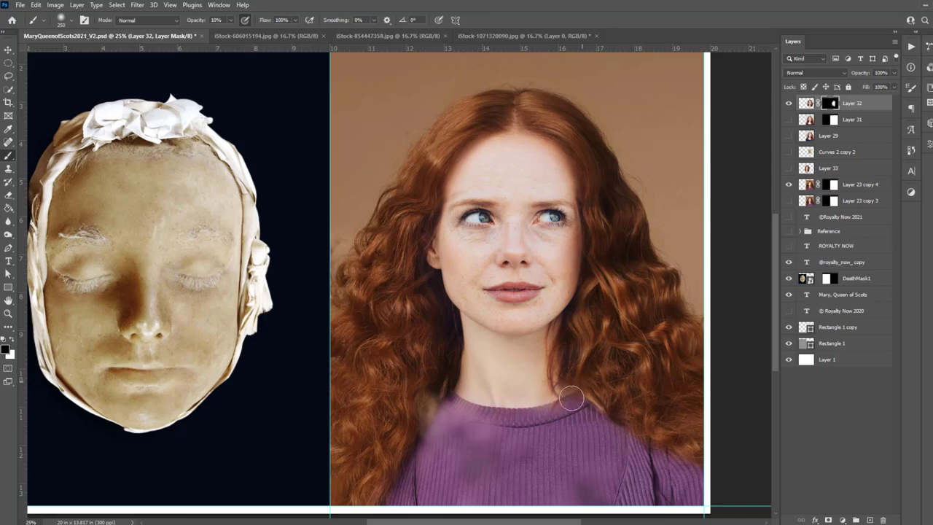
click(787, 104)
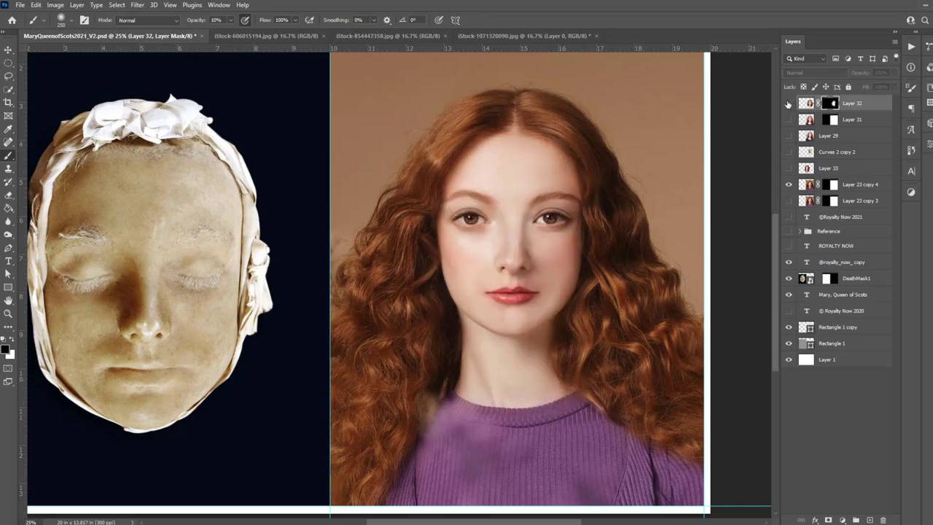
key(ctrl+shift+x)
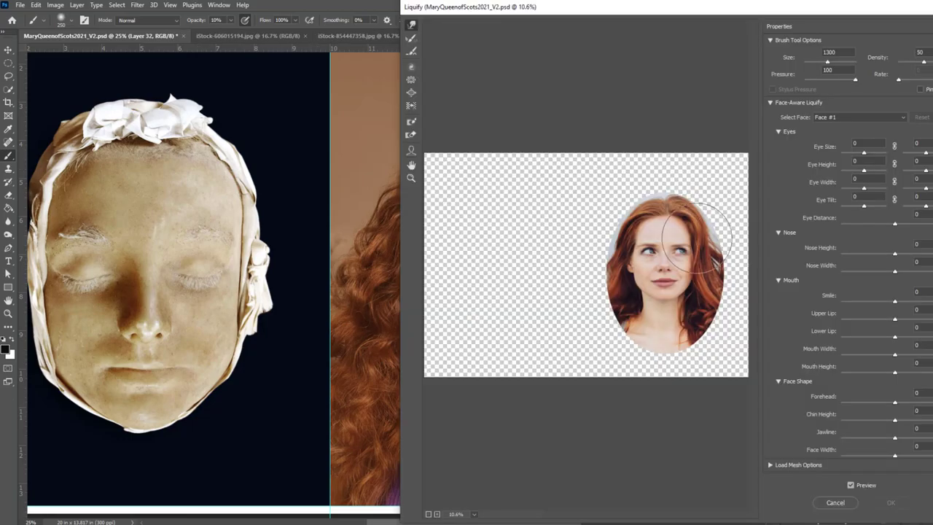
click(896, 508)
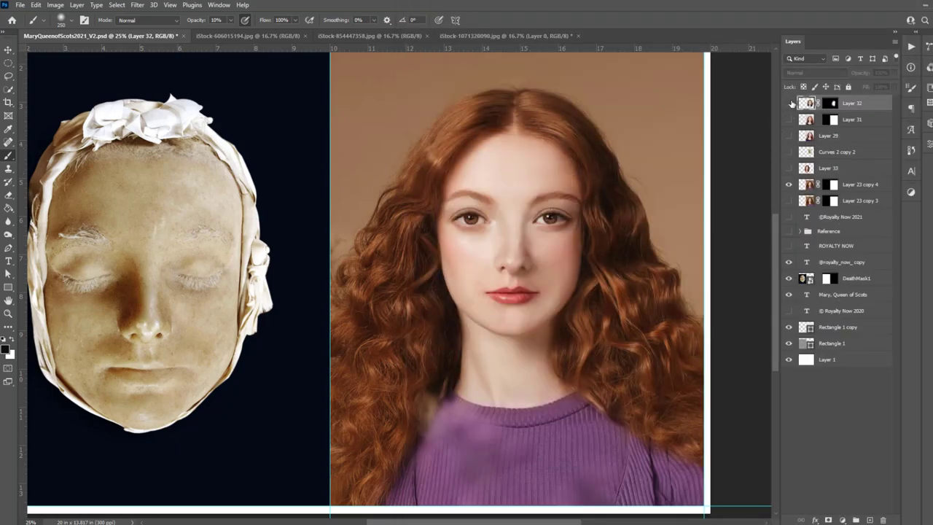
Hide the oval reference face, select Layer 32, and dismiss the mask-removal prompt keeping the mask.
click(828, 103)
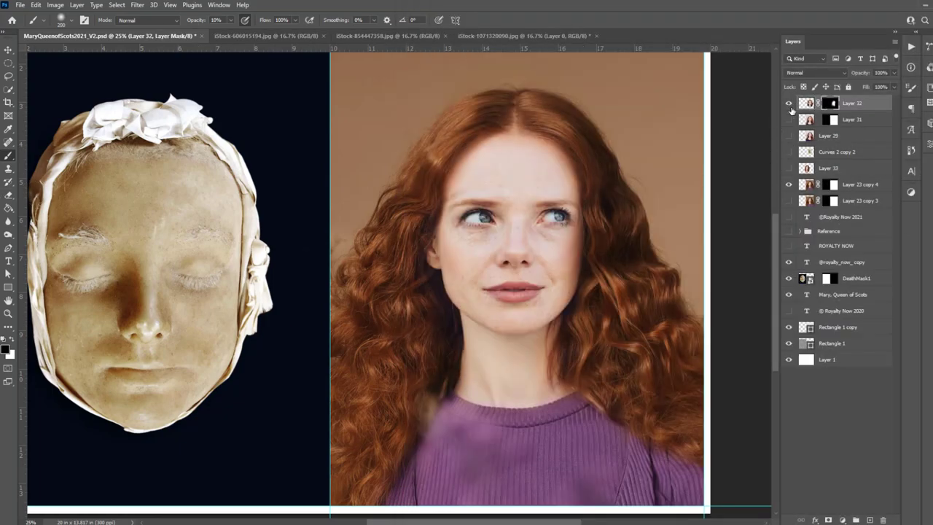
key(v)
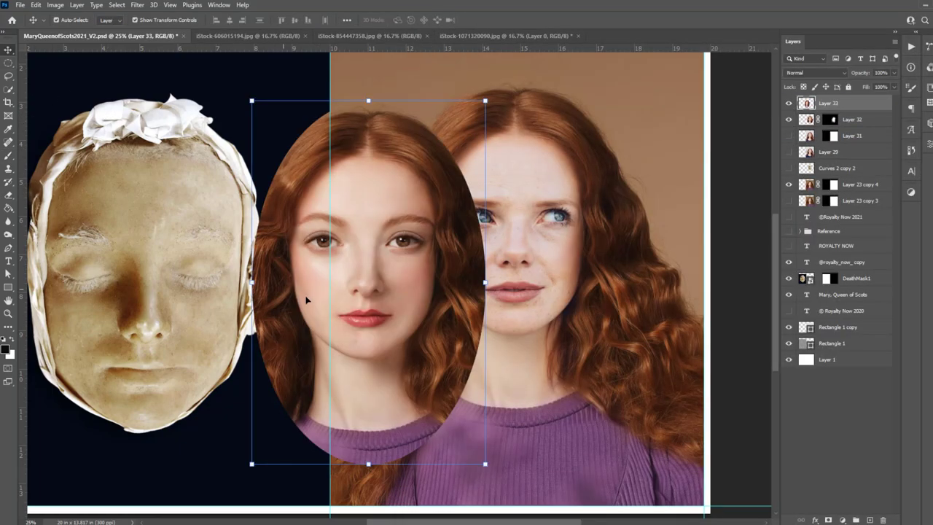
click(788, 103)
click(849, 119)
right_click(861, 186)
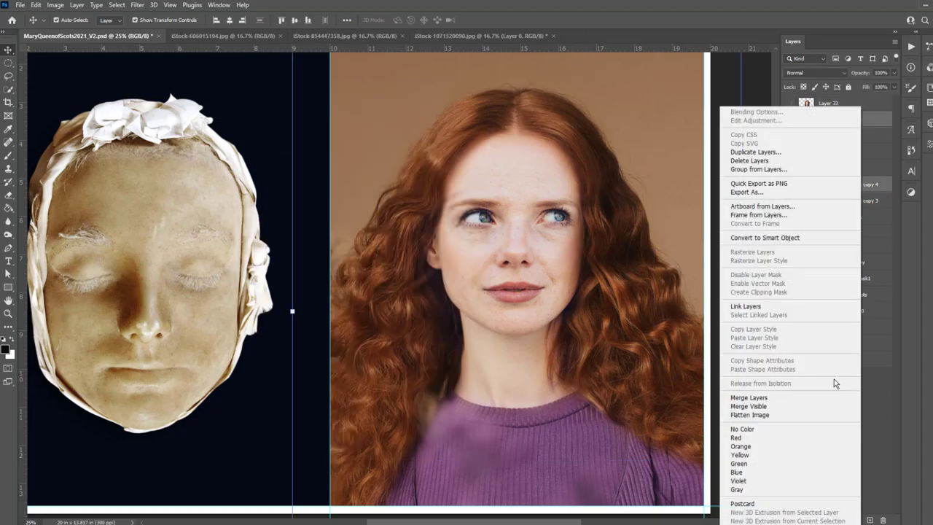
key(Escape)
key(b)
key(Delete)
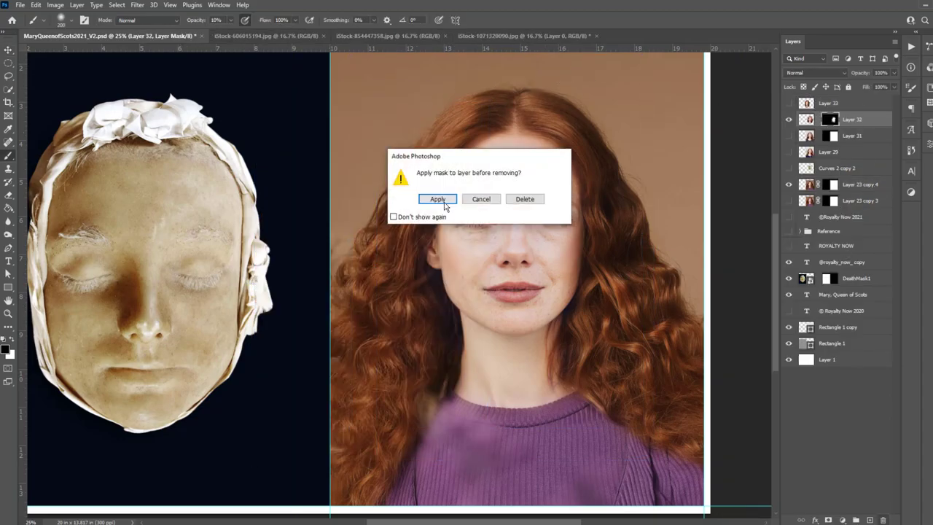
key(Escape)
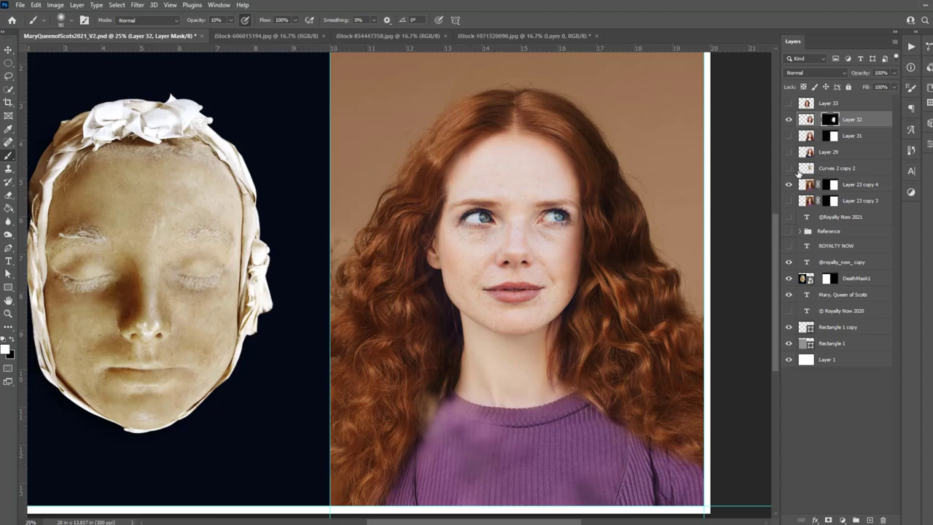
Open Liquify on Layer 32's pixels rather than its mask.
click(806, 119)
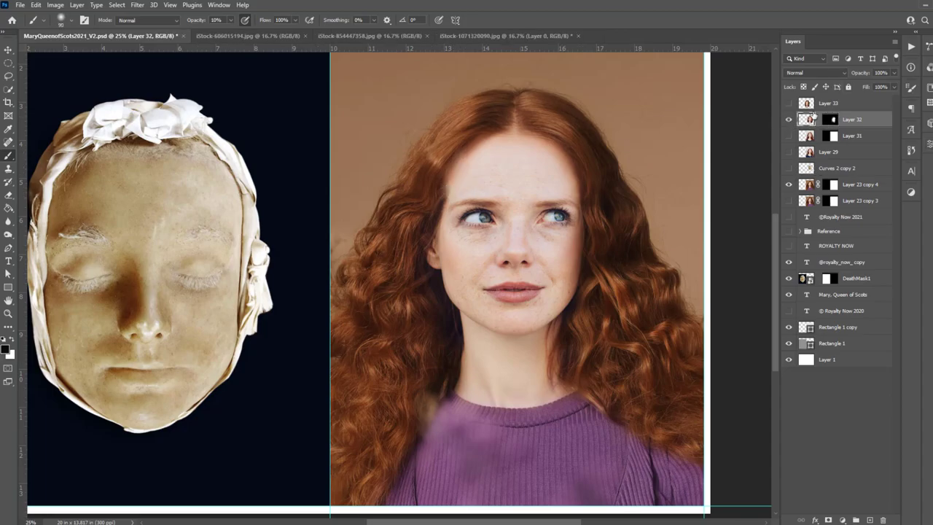
key(shift+ctrl+x)
key(ctrl+plus)
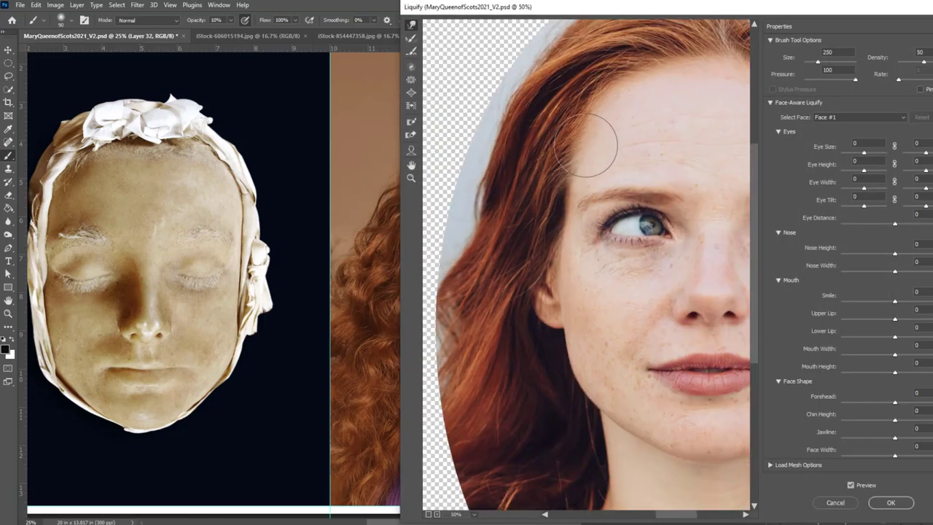
Cancel Liquify and paint Layer 32's mask black over the hair strands beside the neck.
click(889, 502)
click(829, 119)
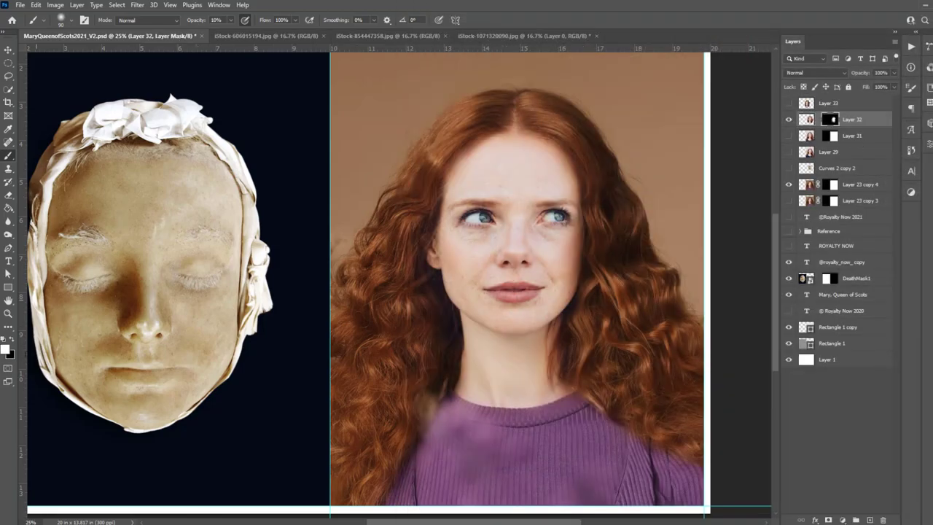
key(ctrl+plus)
drag(728, 390, 393, 362)
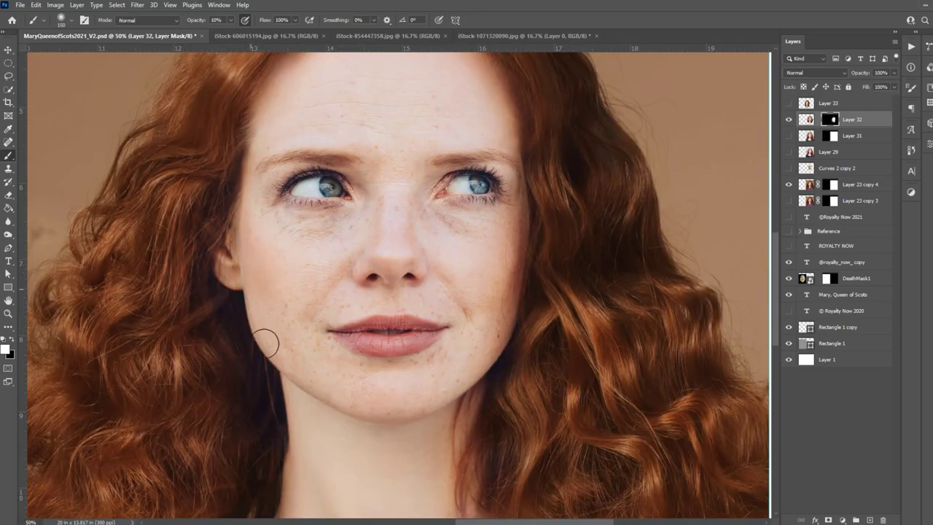
scroll(265, 341, up, 3)
scroll(281, 391, up, 1)
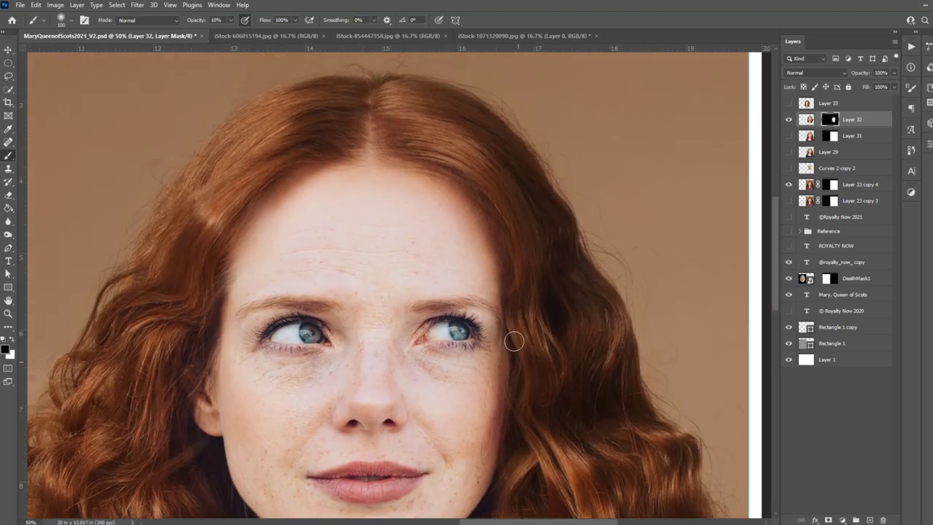
scroll(517, 423, down, 4)
scroll(622, 208, down, 1)
scroll(71, 348, down, 3)
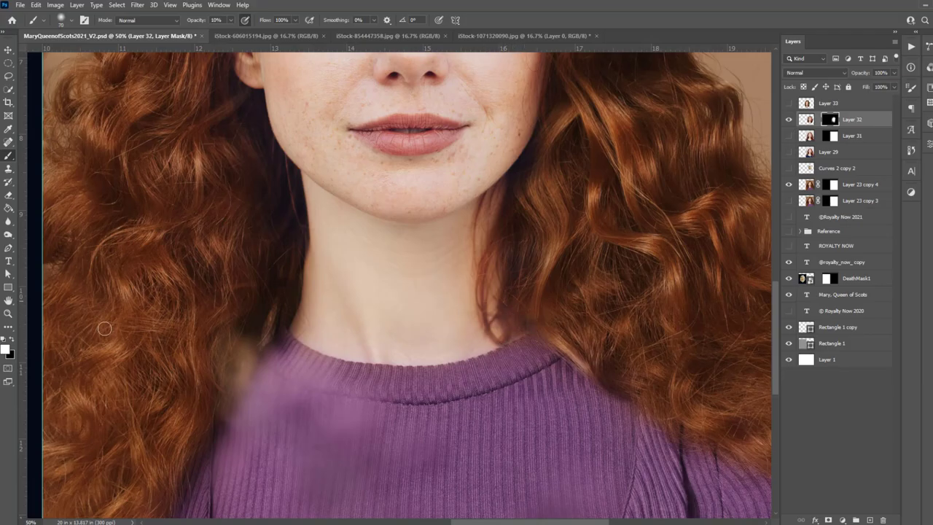
click(787, 120)
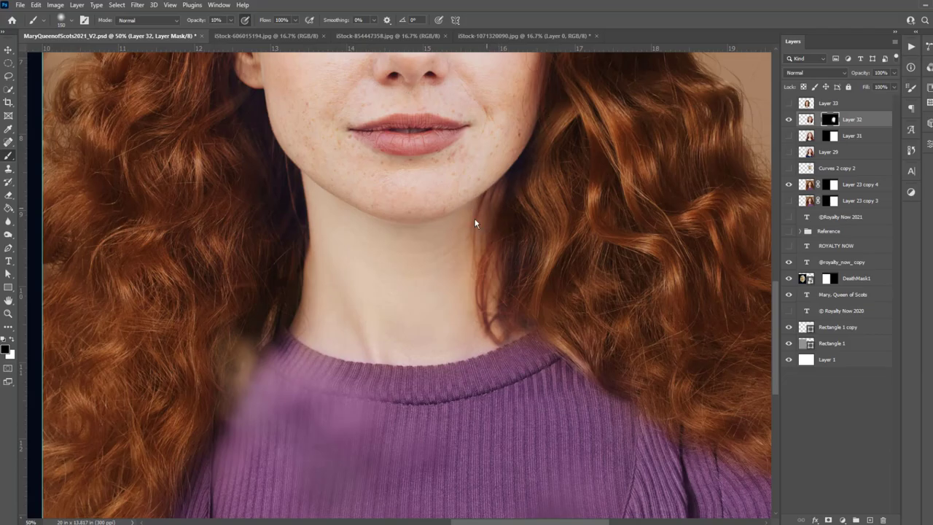
drag(494, 257, 479, 230)
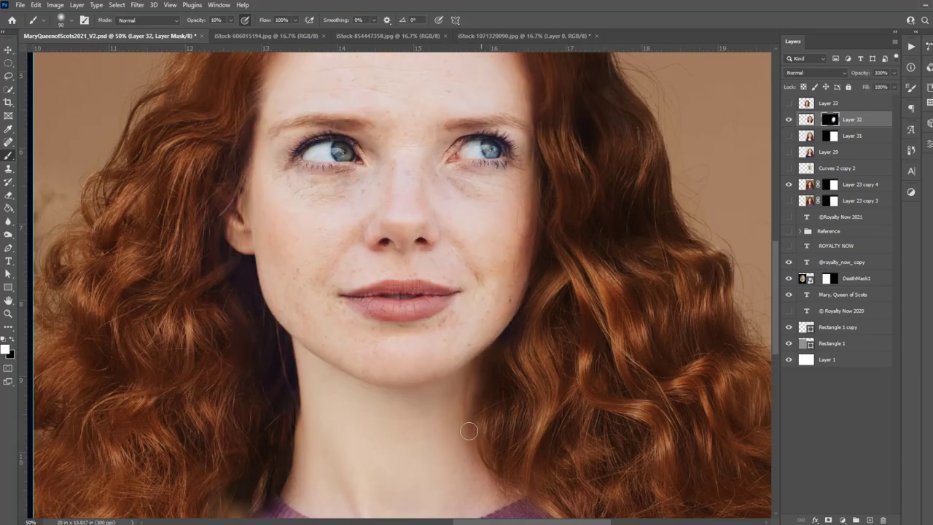
Darken Layer 32 with Brightness -15 and duplicate the layer.
key(ctrl+minus)
key(alt+i)
key(a)
key(c)
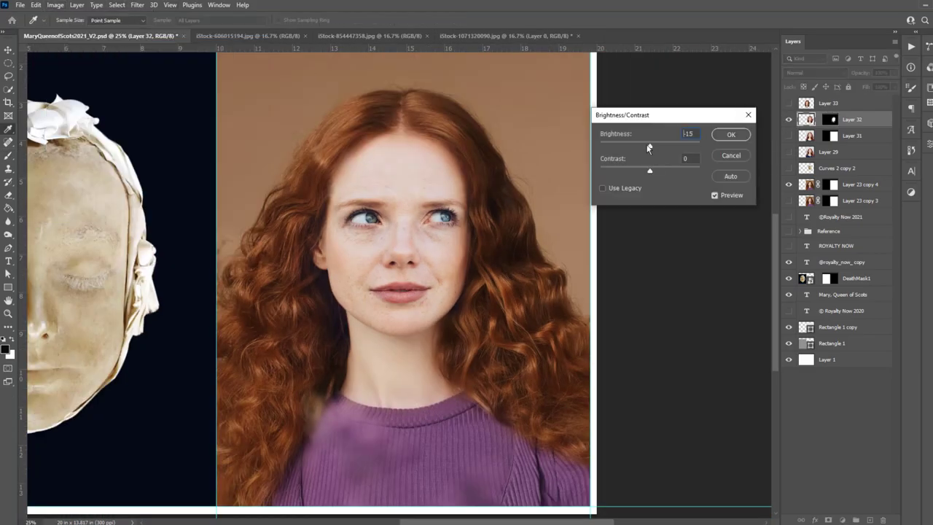
click(749, 136)
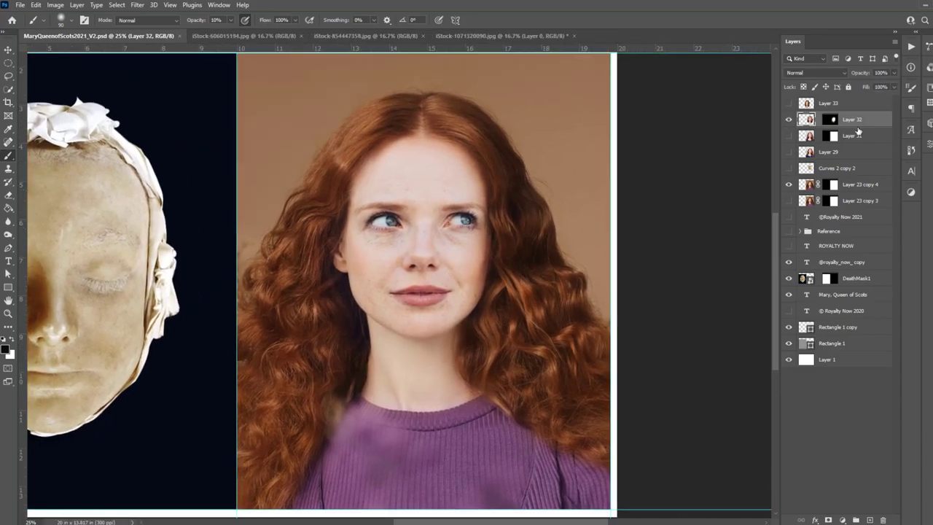
right_click(858, 131)
click(818, 300)
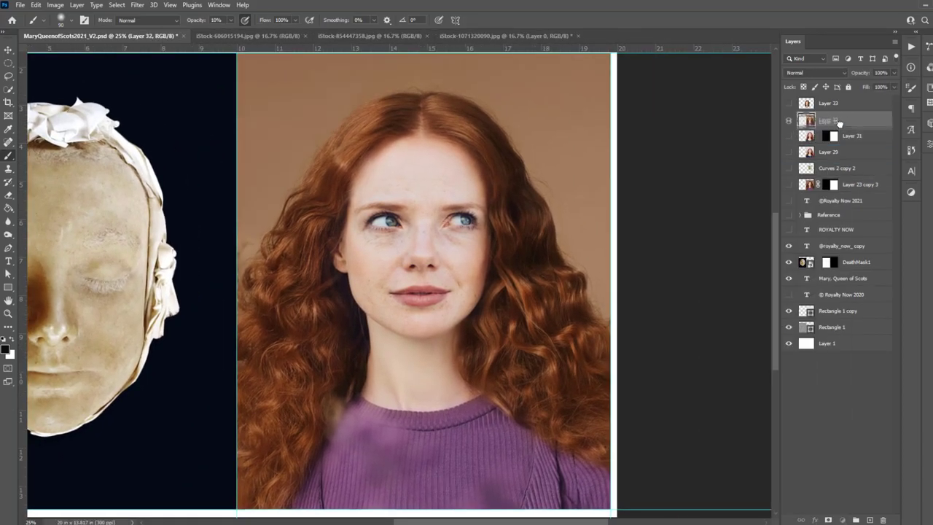
Show the death-mask overlay, scale it to fit her face and raise its opacity.
key(ctrl+s)
click(788, 119)
key(ctrl+t)
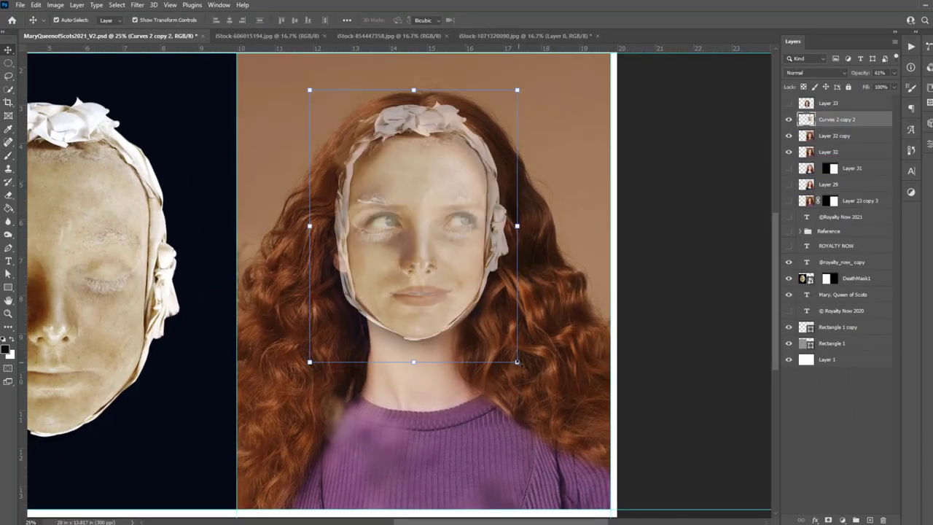
drag(524, 360, 527, 368)
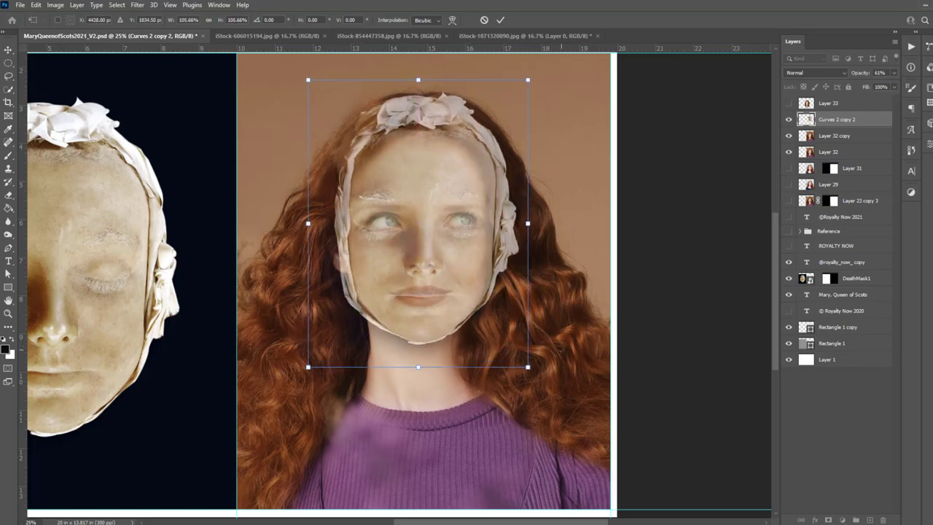
key(Return)
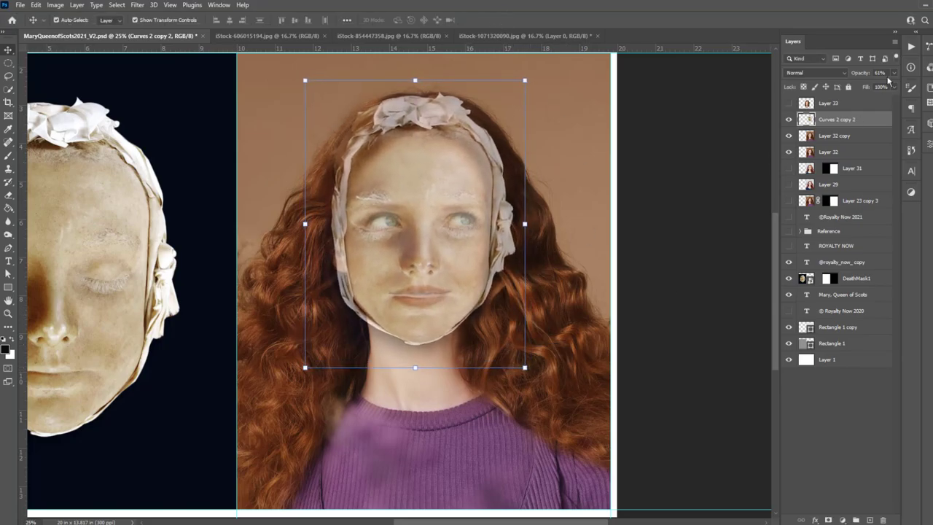
mouse_move(894, 73)
mouse_down()
mouse_move(889, 86)
mouse_move(866, 86)
mouse_up()
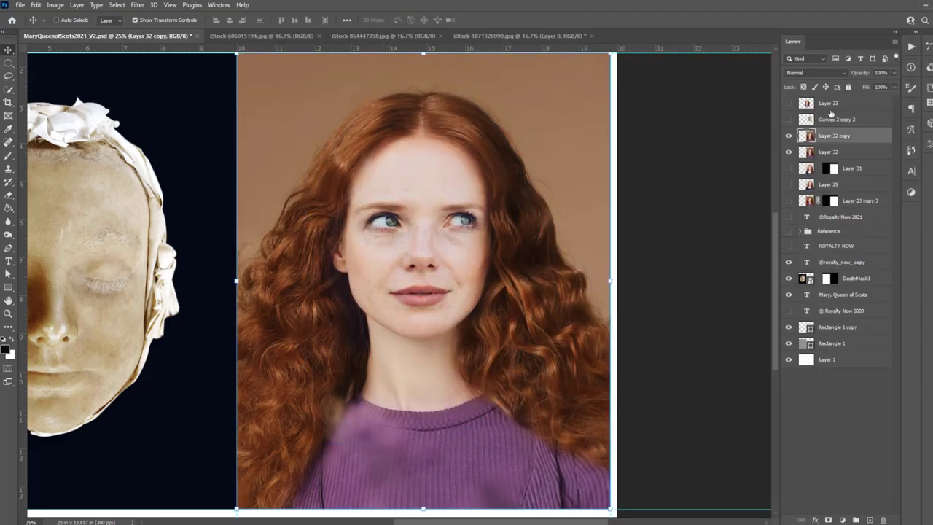
Reshape the duplicated portrait in Liquify with face-aware reshaping and apply it.
key(ctrl+shift+x)
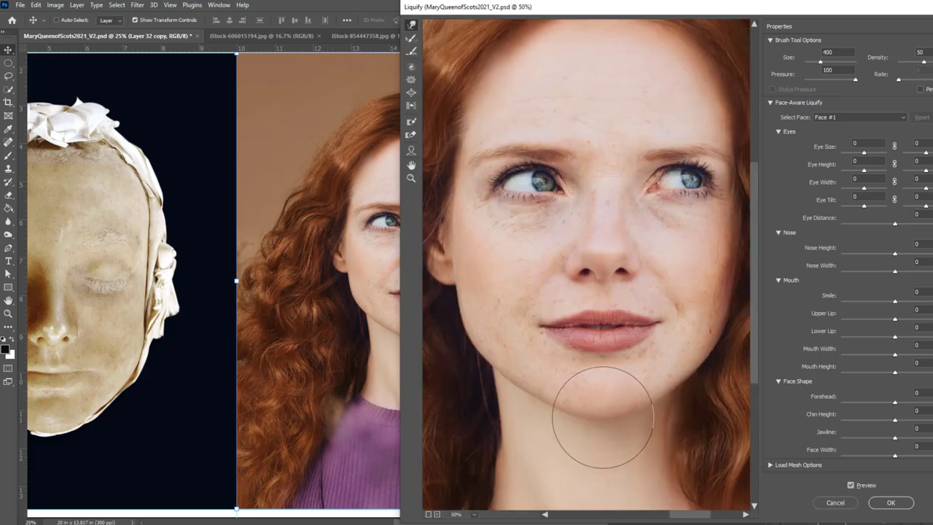
key(bracketleft)
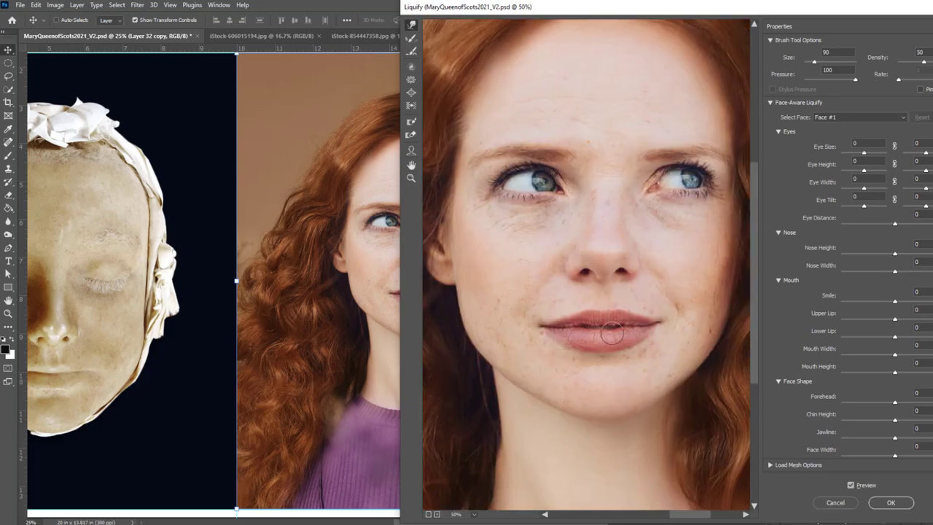
key(bracketleft)
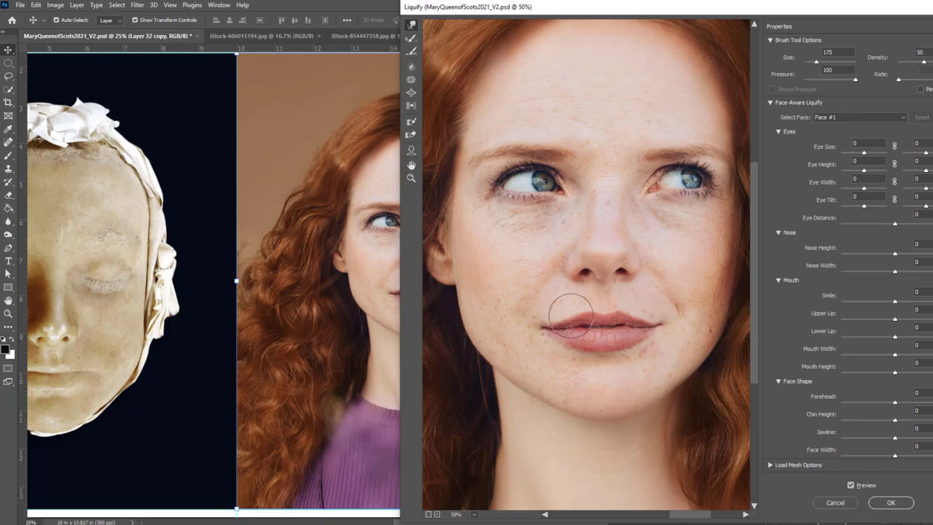
key(bracketright)
key(bracketleft)
key(bracketleft)
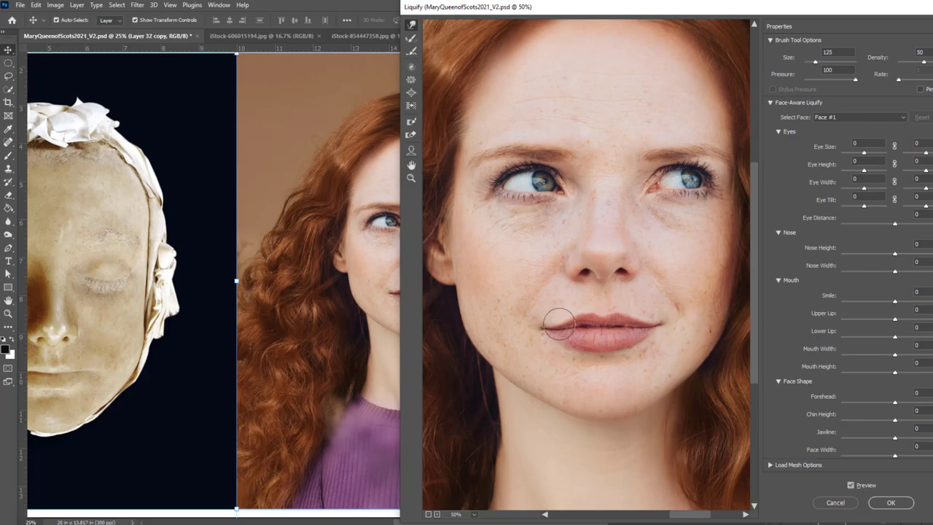
key(bracketright)
key(bracketright)
key(bracketright)
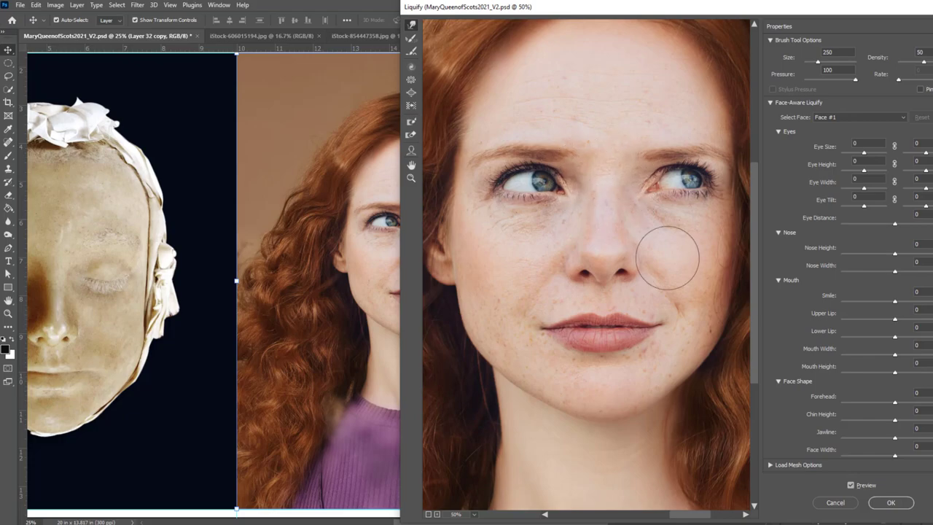
key(bracketleft)
key(a)
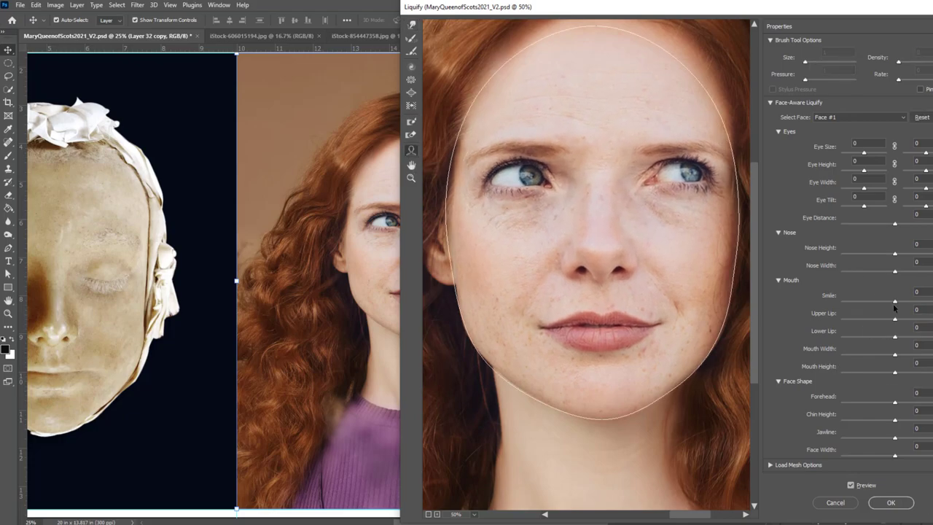
click(890, 502)
Hide the death-mask overlay and apply a Liquify warp to the original Layer 32 portrait.
click(788, 120)
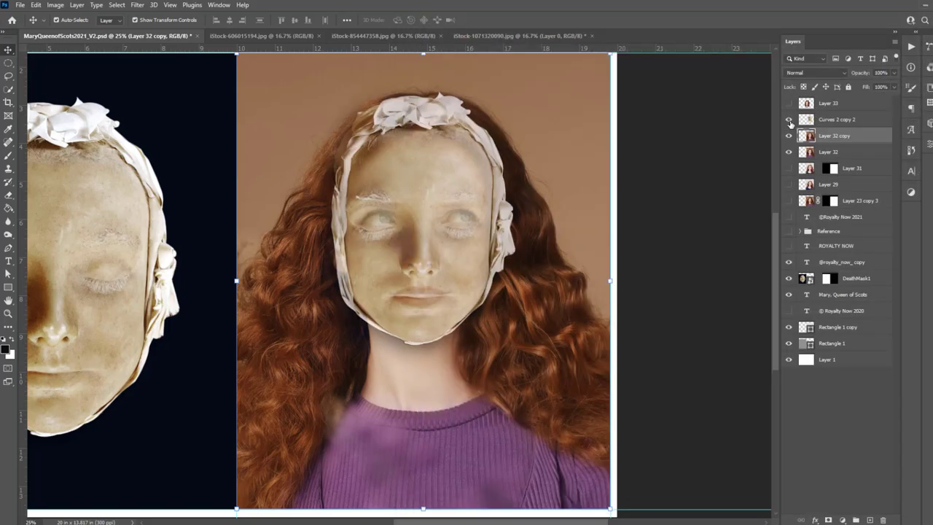
click(788, 120)
click(829, 152)
key(shift+ctrl+x)
key(ctrl+plus)
key(ctrl+plus)
key(ctrl+plus)
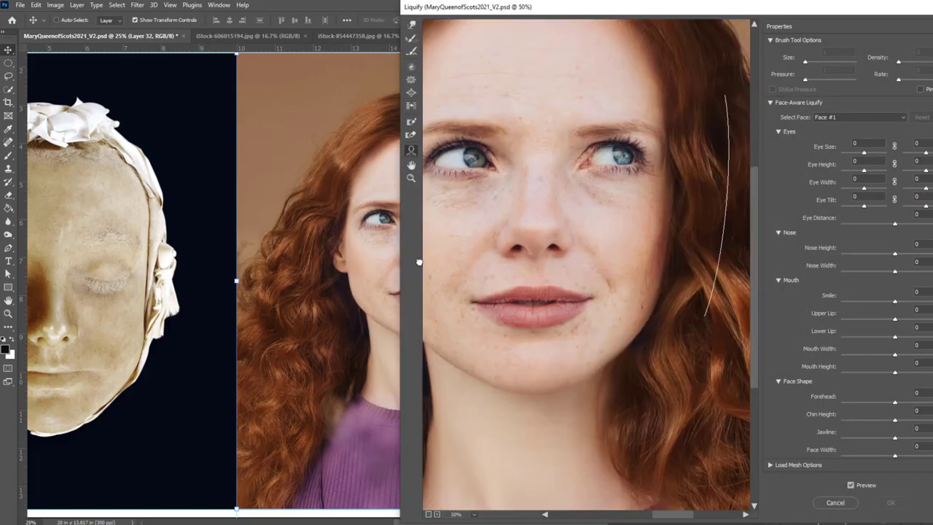
key(bracketleft)
key(bracketleft)
key(bracketleft)
key(bracketleft)
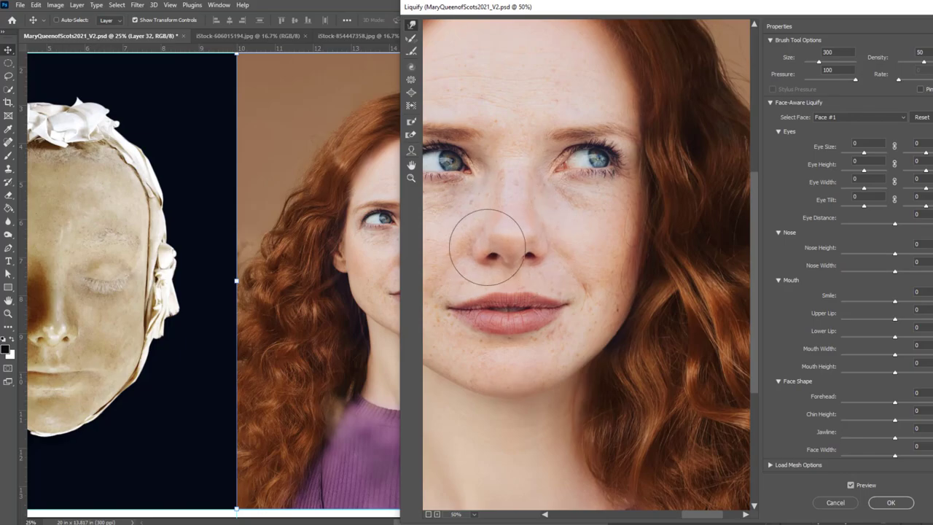
key(bracketleft)
key(bracketleft)
key(bracketleft)
key(bracketleft)
key(bracketright)
key(bracketright)
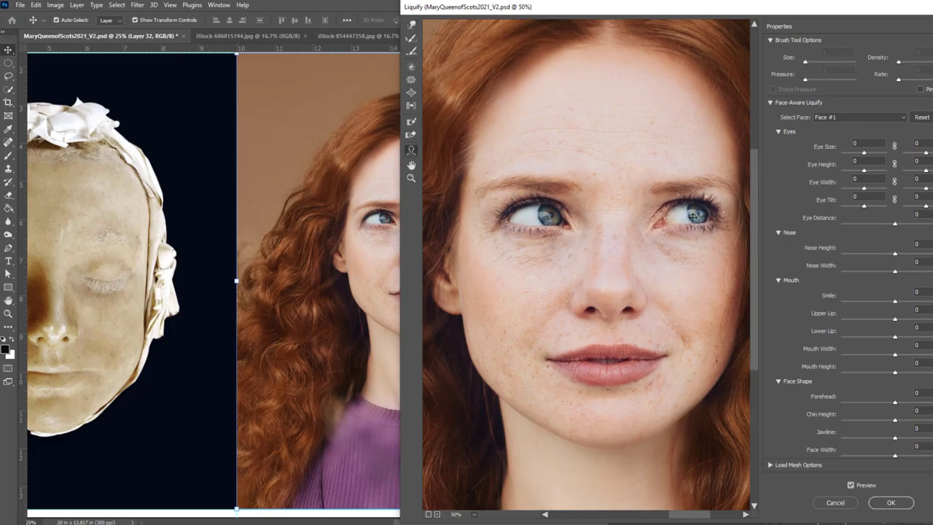
click(891, 502)
Reopen Liquify on the portrait copy with a smaller Forward Warp brush, overlay hidden.
click(831, 136)
click(787, 120)
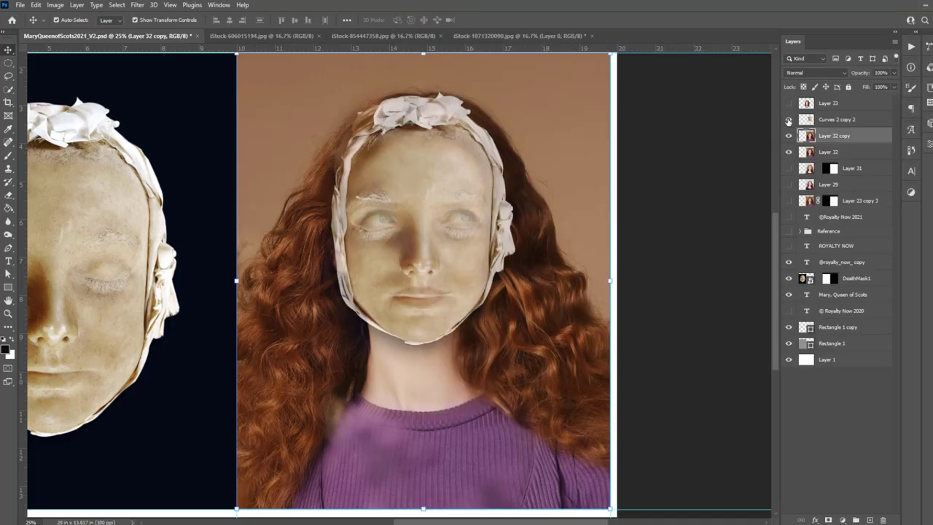
key(ctrl+shift+x)
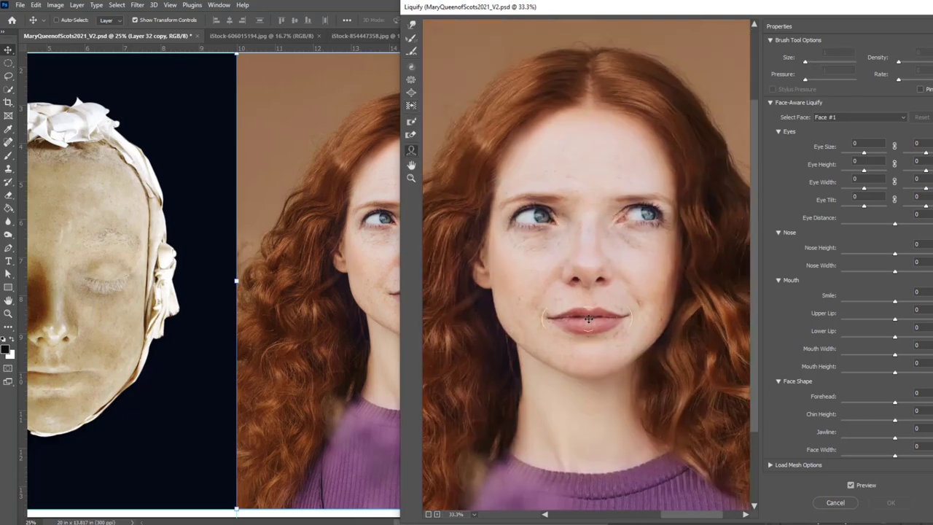
key(w)
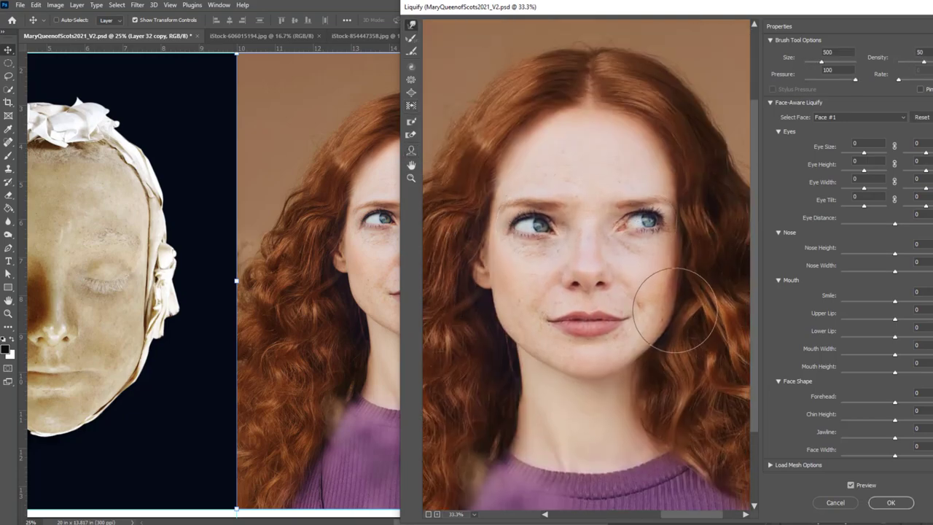
key(bracketleft)
key(bracketleft)
key(bracketleft)
key(bracketleft)
key(bracketleft)
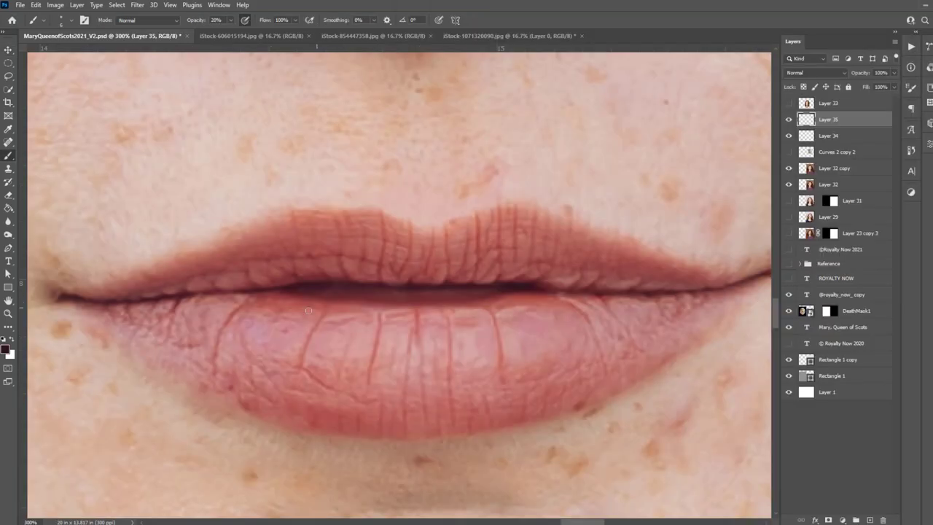
Paint pink strokes to soften the lip line, smooth the upper lip and brighten lower-lip highlights.
key(bracketright)
key(bracketright)
key(bracketright)
drag(300, 294, 371, 307)
drag(469, 306, 764, 303)
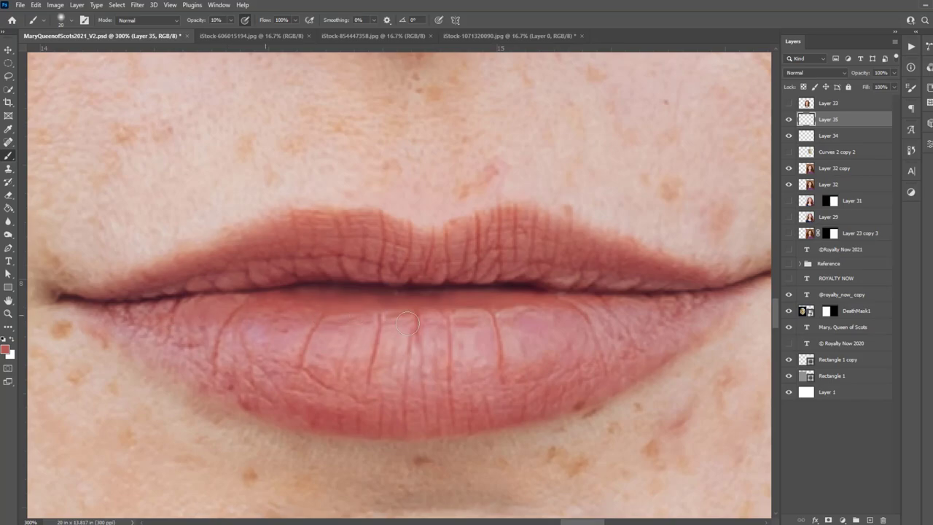
key(bracketright)
key(bracketright)
key(bracketright)
key(bracketleft)
key(bracketleft)
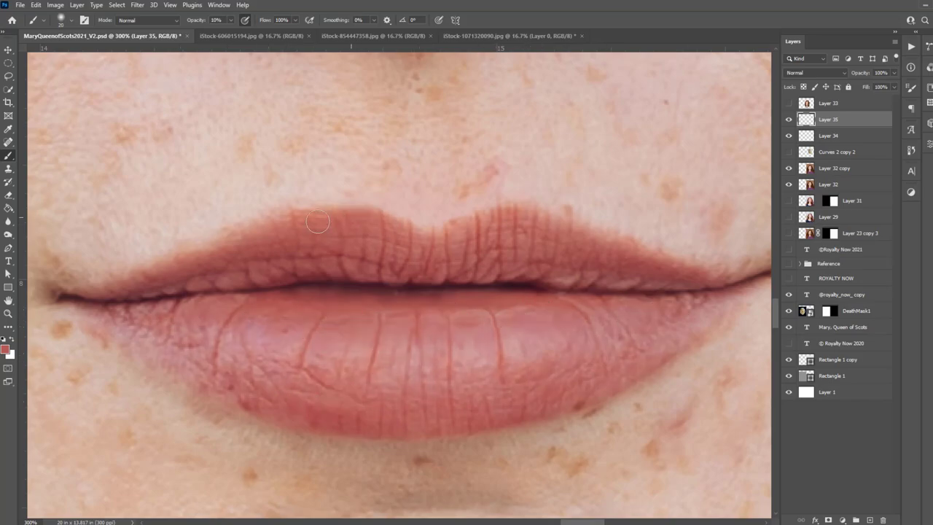
drag(277, 240, 748, 279)
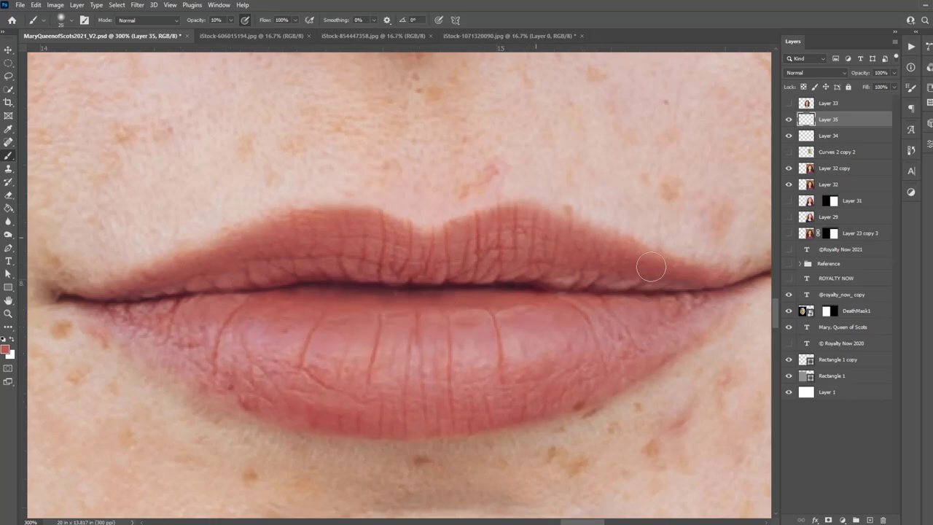
drag(507, 273, 231, 256)
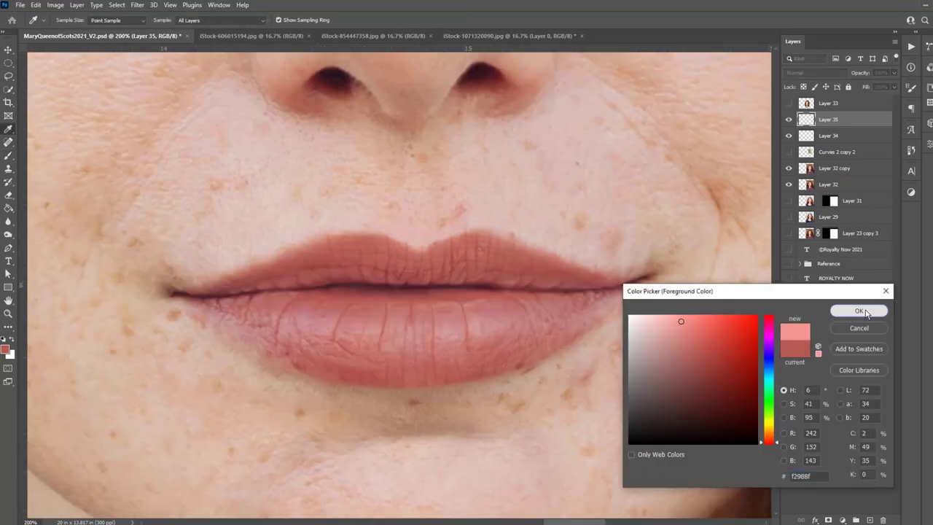
click(858, 311)
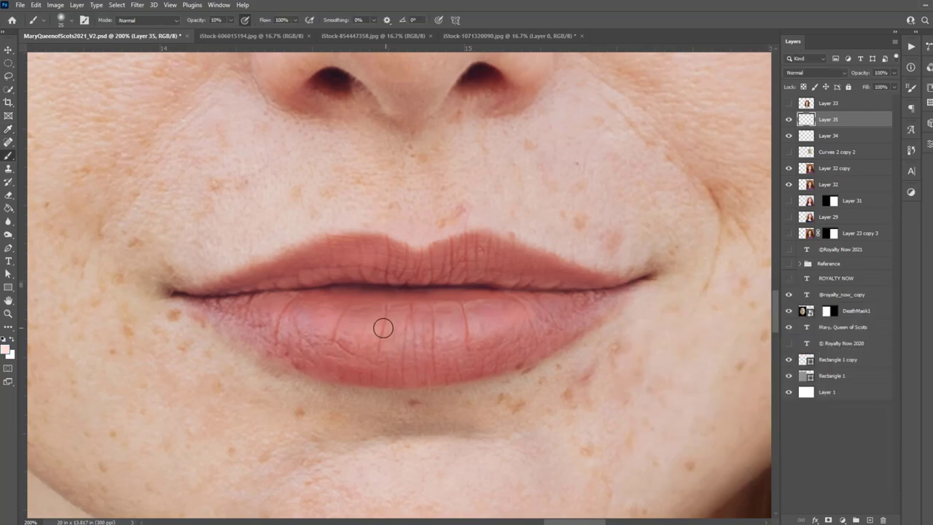
drag(384, 327, 496, 333)
On a new layer, heal the upper-lip texture and the dark lower-lip blemish.
key(ctrl+minus)
key(ctrl+minus)
key(ctrl+minus)
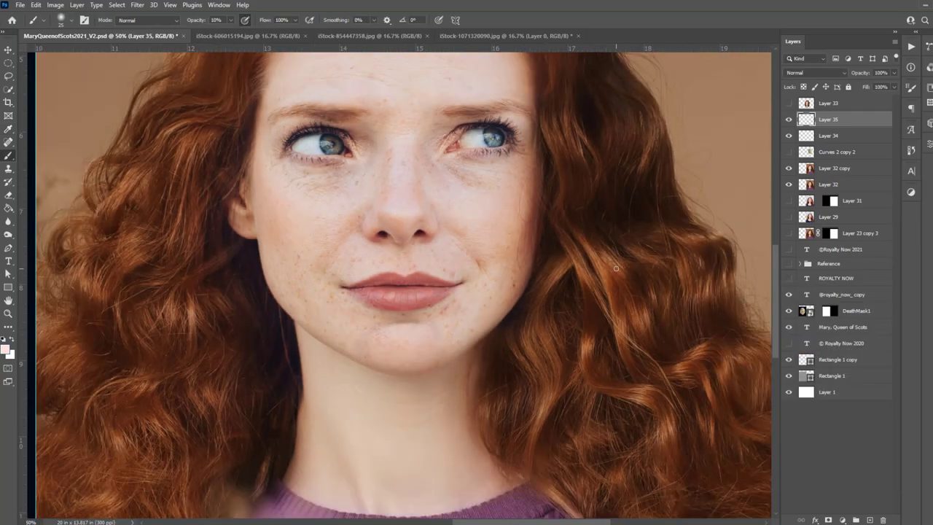
key(ctrl+shift+alt+n)
key(j)
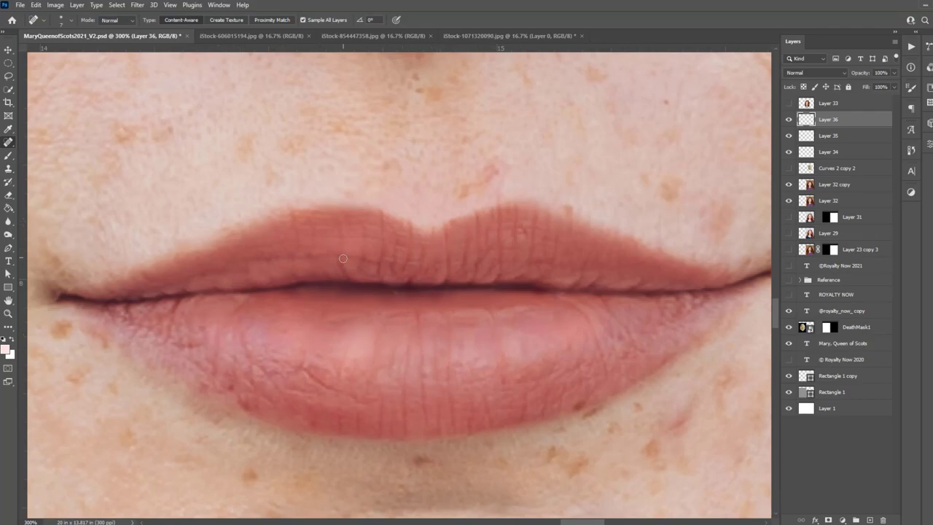
drag(343, 258, 240, 260)
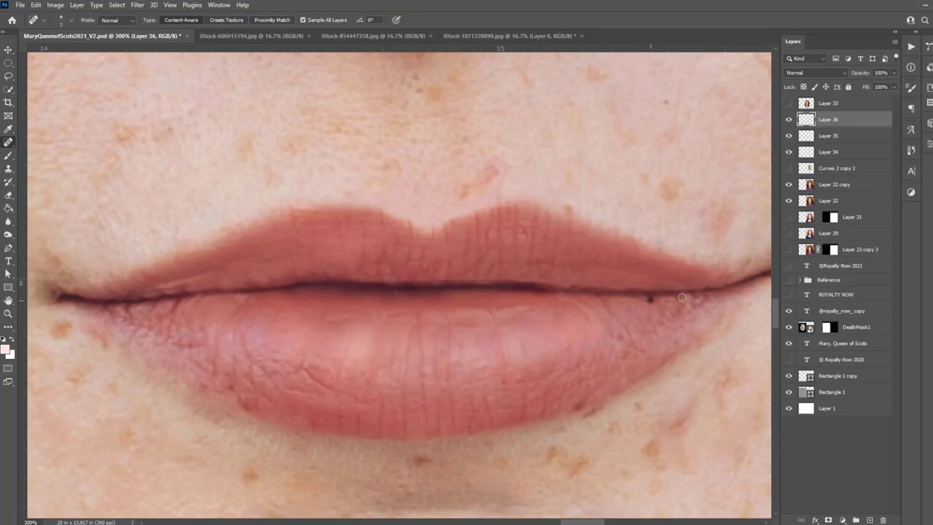
drag(682, 297, 642, 302)
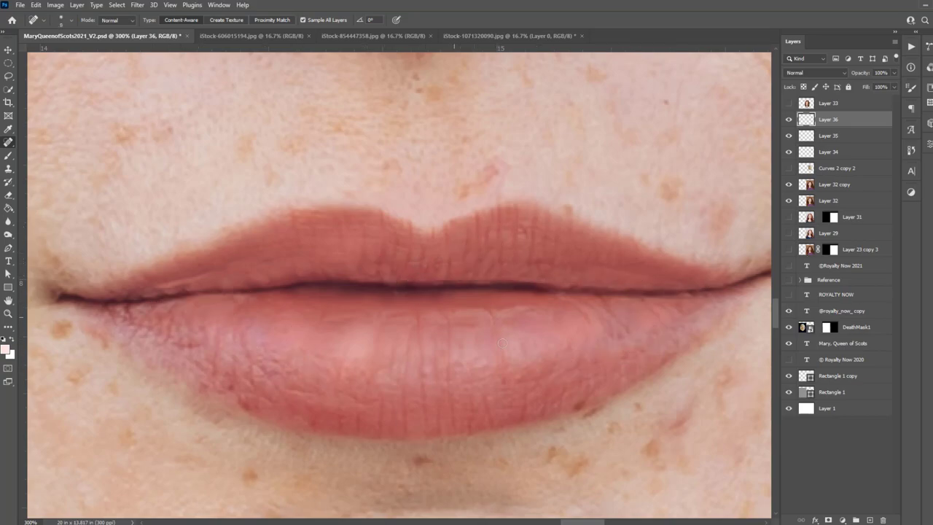
key(ctrl+minus)
key(ctrl+minus)
key(ctrl+minus)
key(ctrl+minus)
key(ctrl+minus)
key(ctrl+minus)
Merge the lip retouch layers into one layer and save the document.
key(v)
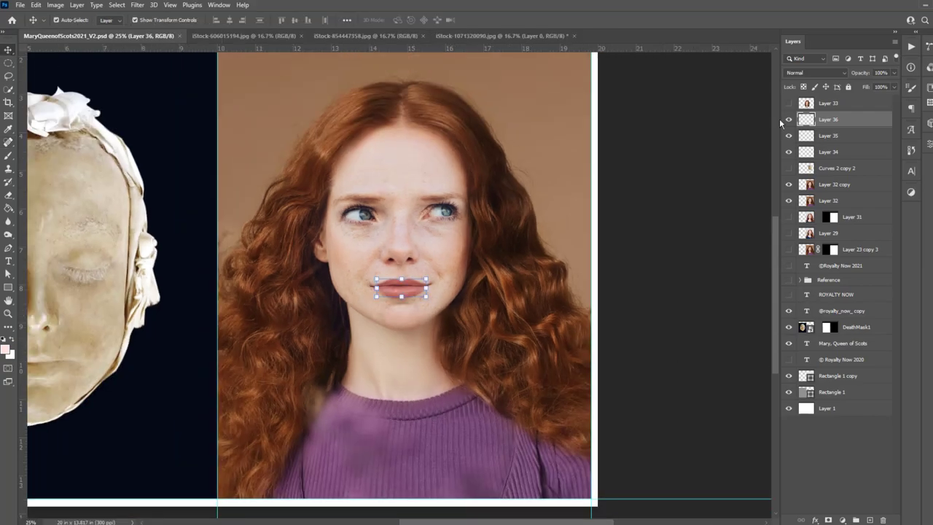
shift+click(794, 135)
key(ctrl+e)
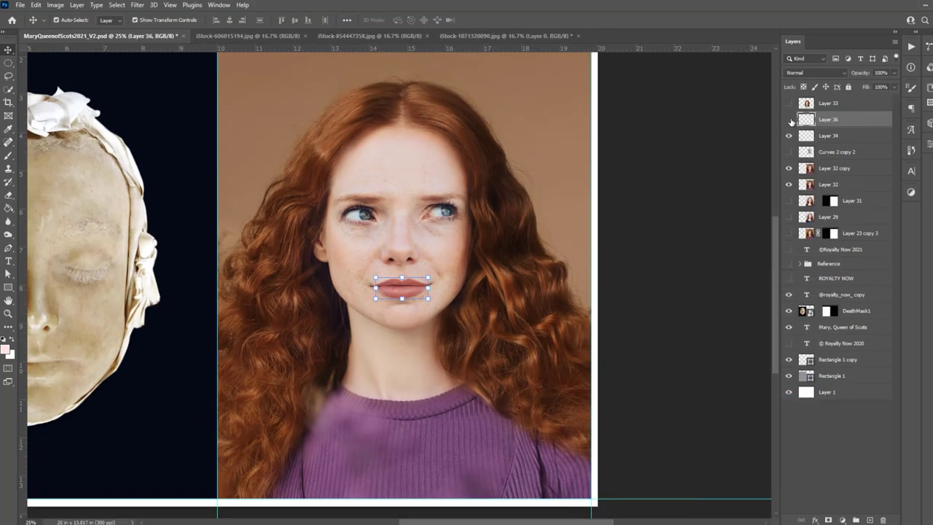
scroll(527, 304, left, 3)
key(alt+bracketleft)
key(b)
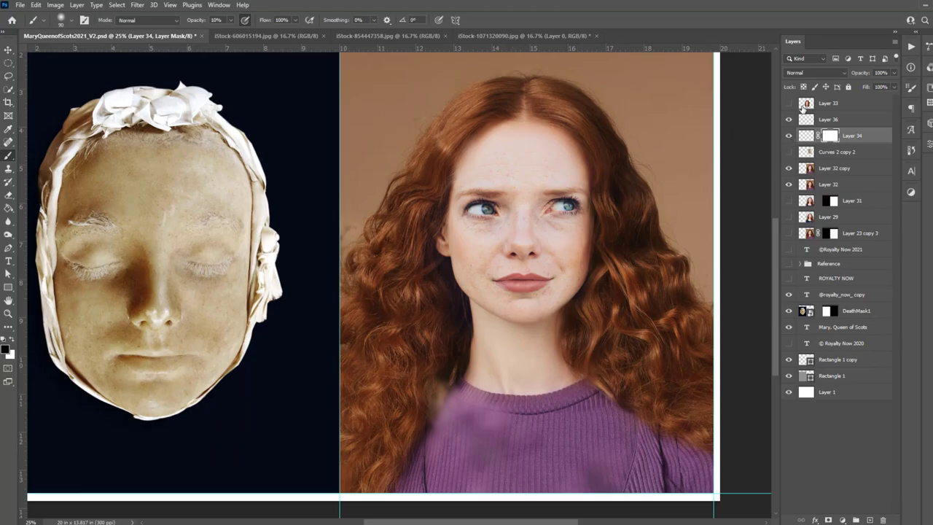
click(805, 135)
right_click(843, 120)
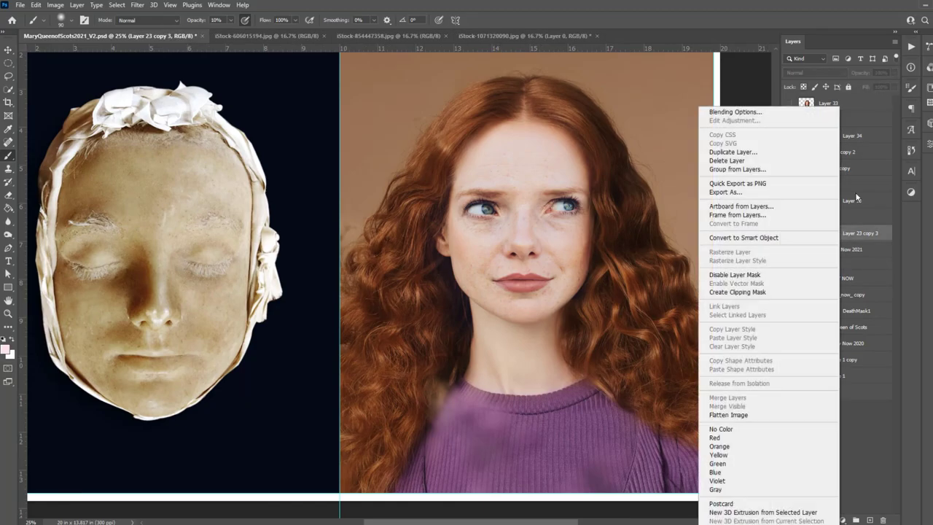
right_click(858, 138)
click(772, 400)
key(ctrl+s)
Copy the painted portrait's eyes onto a new layer and align them with the death mask.
key(m)
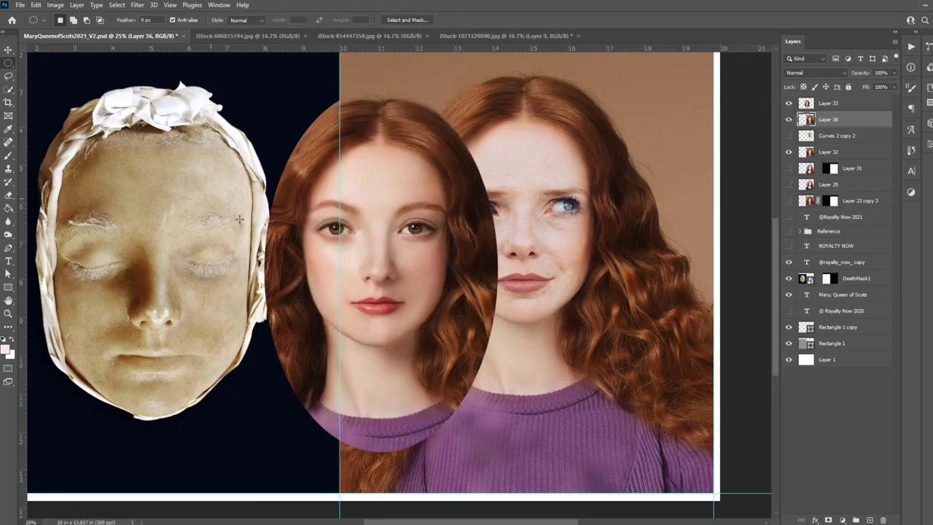
drag(288, 177, 459, 235)
key(v)
key(ctrl+j)
mouse_move(398, 242)
mouse_down()
mouse_move(583, 212)
mouse_move(548, 221)
mouse_up()
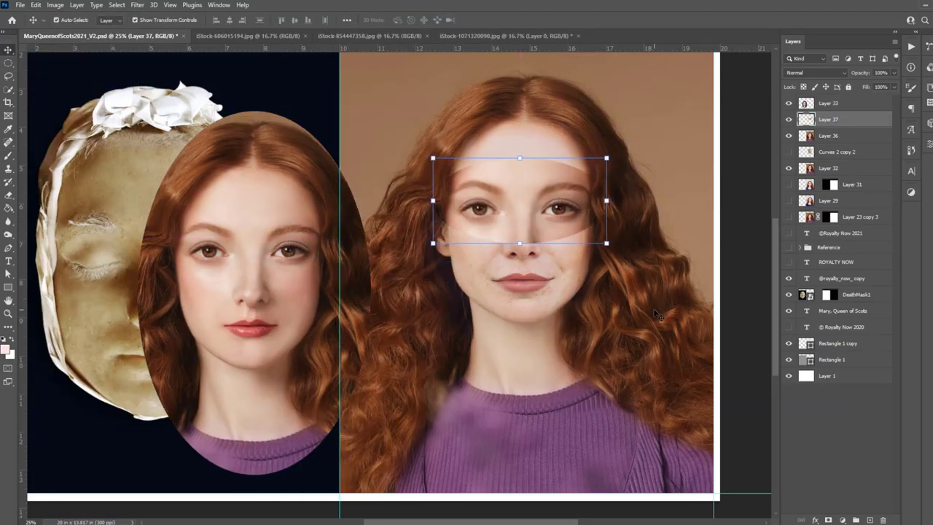
drag(836, 151, 836, 99)
click(857, 135)
key(shift+Up)
key(shift+Up)
key(shift+Right)
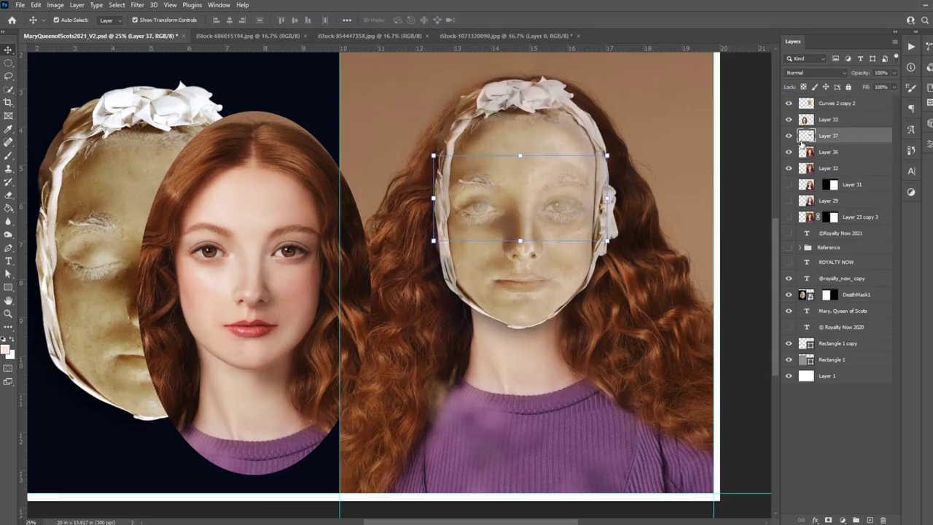
click(787, 136)
click(787, 102)
Copy the painted portrait's nose to a top layer at 60% opacity, aligned with the mask.
key(m)
drag(215, 243, 286, 320)
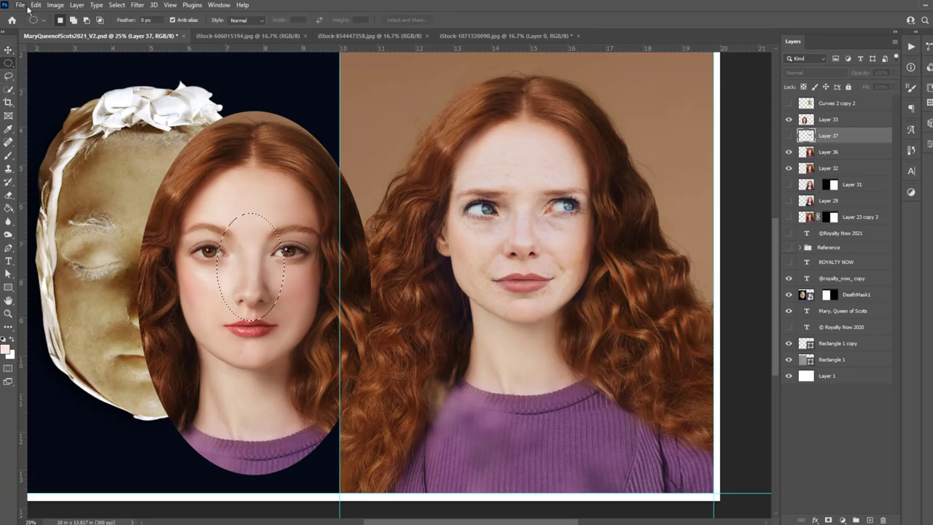
key(ctrl+j)
key(v)
click(473, 264)
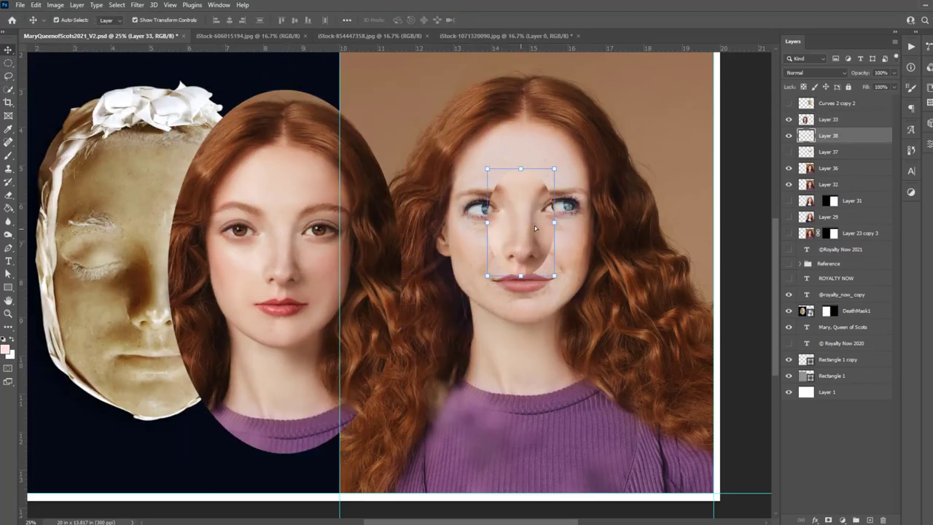
drag(834, 130, 831, 101)
key(6)
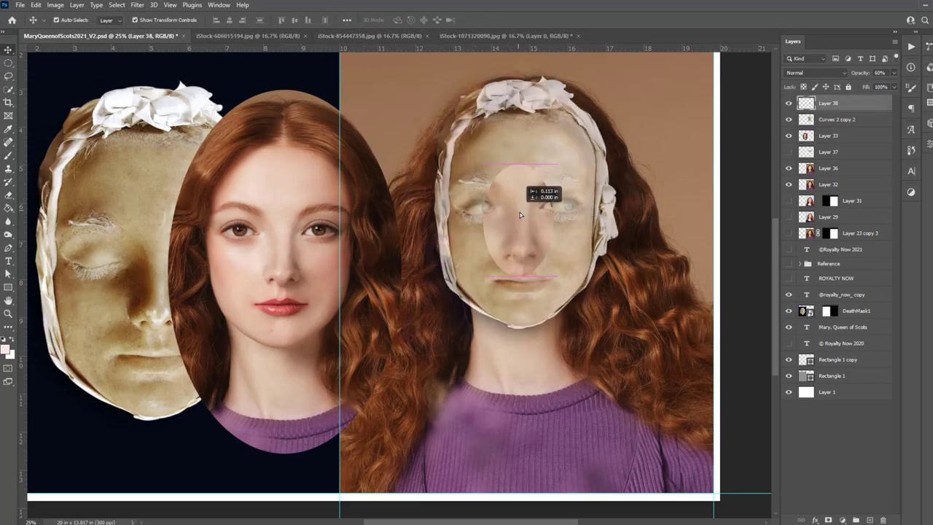
drag(520, 219, 559, 201)
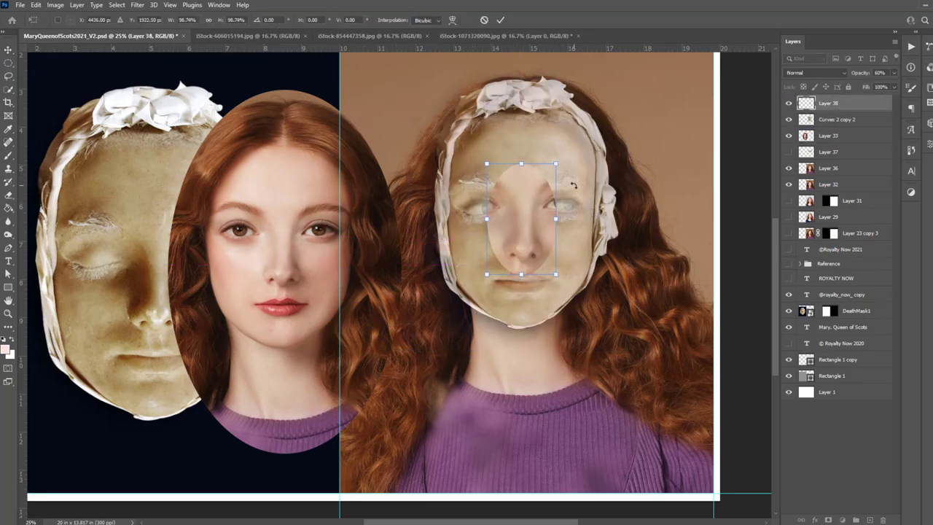
key(Return)
Give the nose layer an inverted black mask at full opacity, with a white brush ready.
click(788, 119)
click(894, 73)
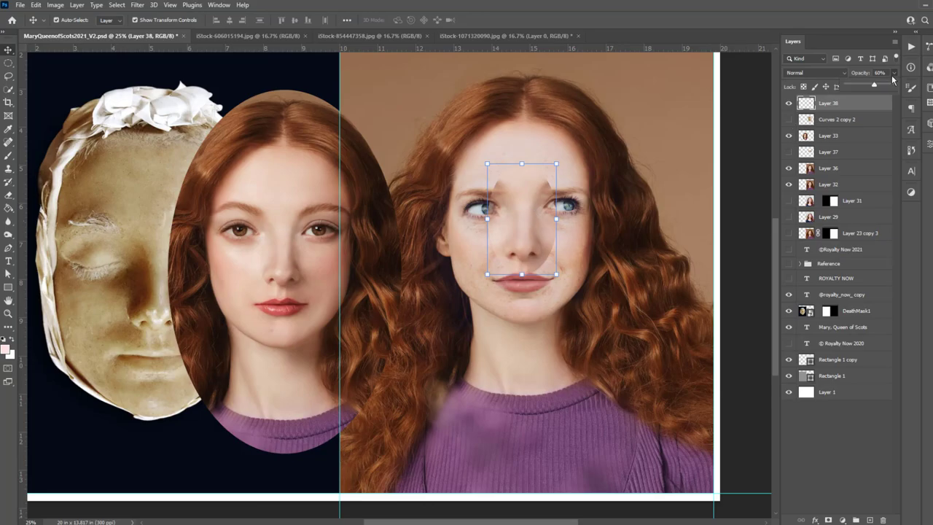
click(816, 513)
key(ctrl+plus)
key(ctrl+plus)
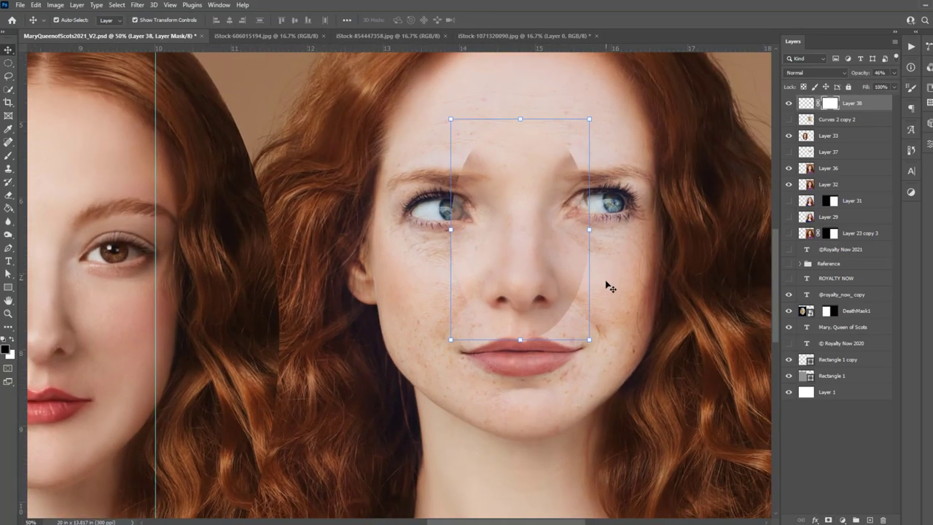
key(ctrl+i)
key(0)
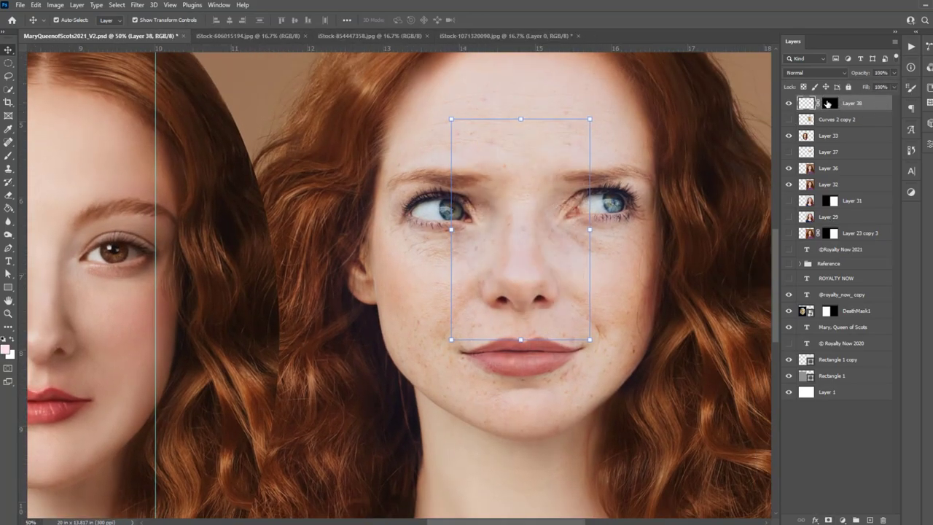
key(b)
key(x)
key(bracketleft)
key(bracketleft)
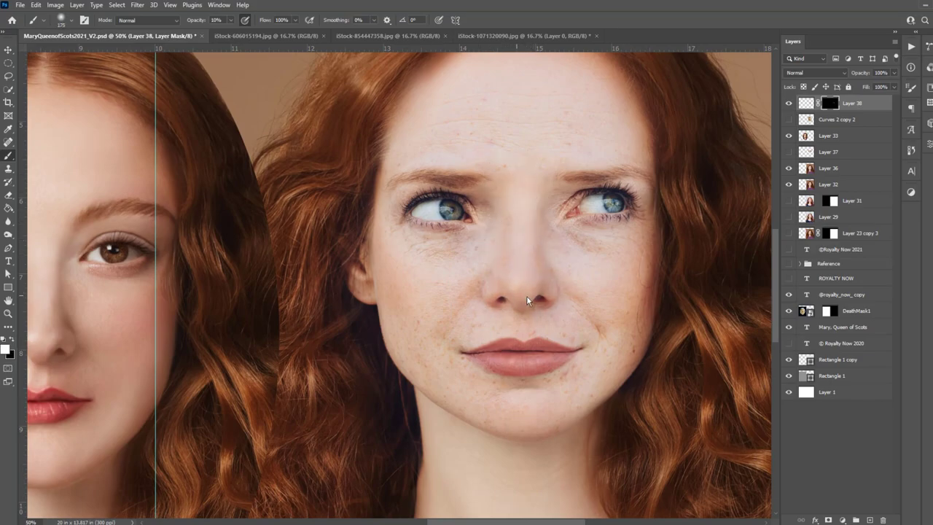
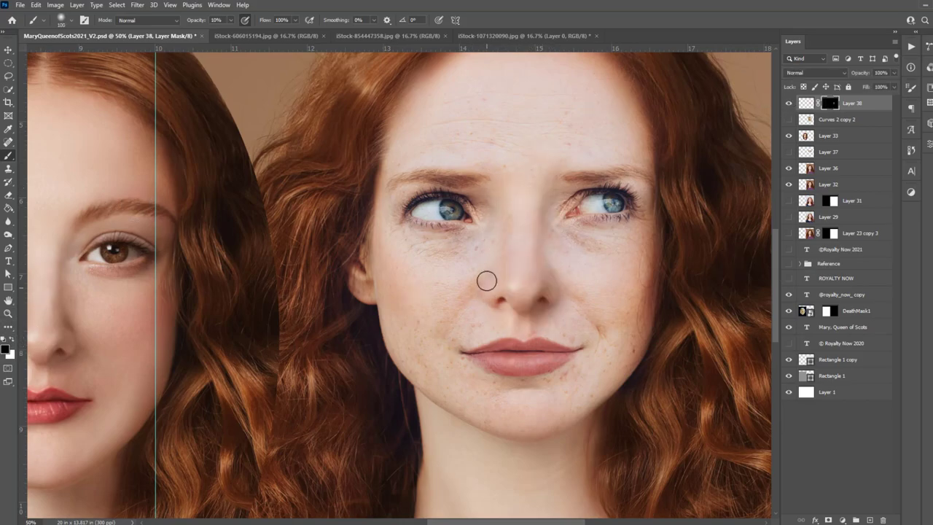
Check the brush size and hardness, then set black as the paint colour for Layer 38's mask.
right_click(553, 269)
alt+click(517, 290)
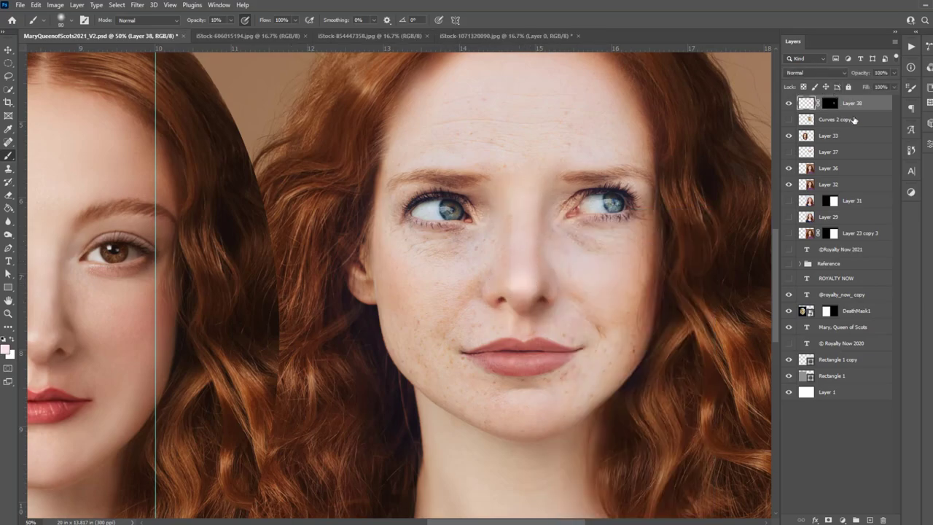
key(d)
key(ctrl+backslash)
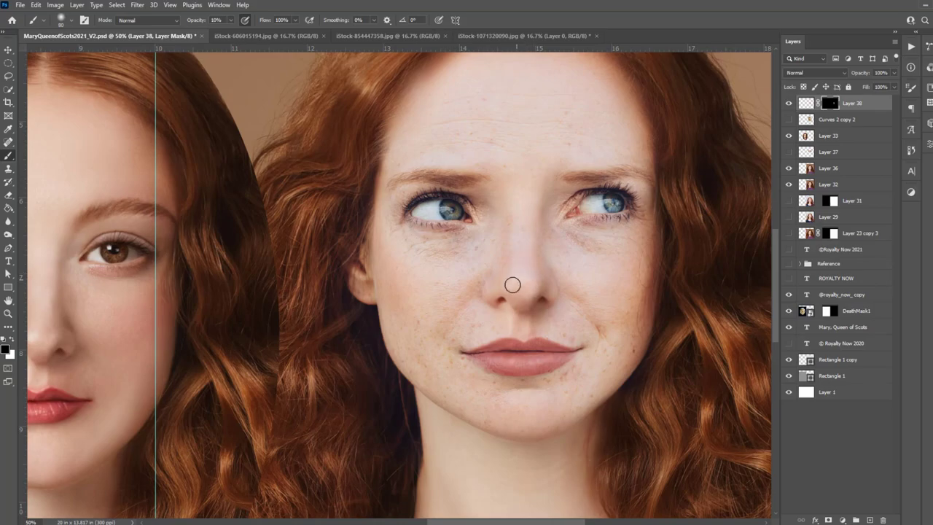
Liquify Layer 36's nose with a 175 brush, then return to painting on Layer 38's mask.
click(834, 172)
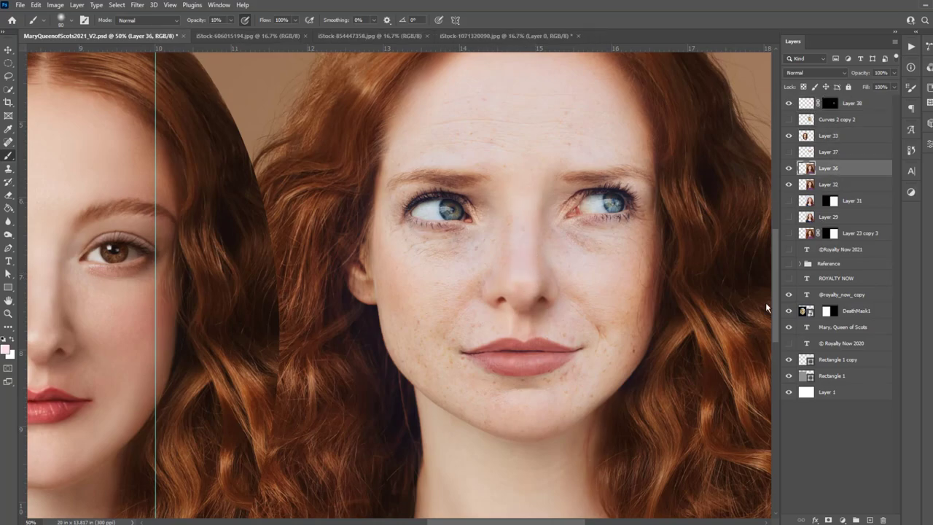
key(ctrl+shift+x)
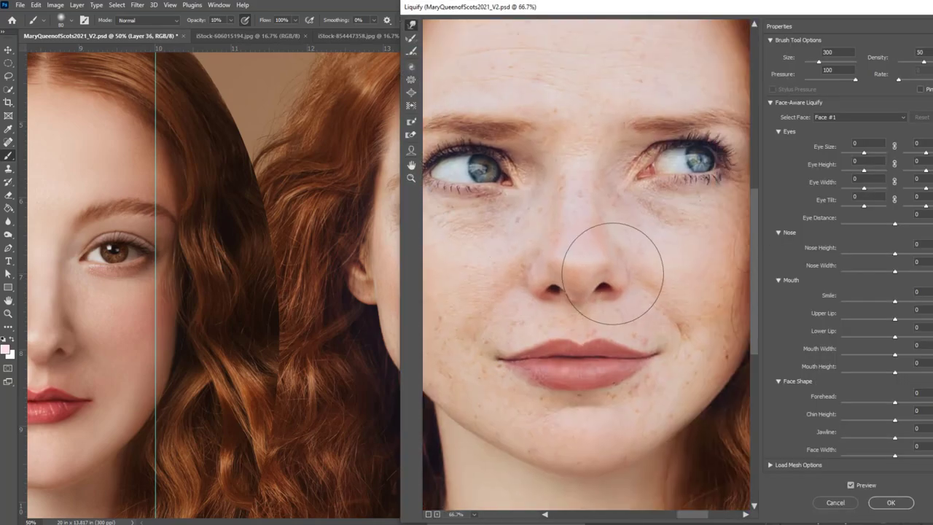
key(bracketleft)
key(bracketleft)
key(bracketleft)
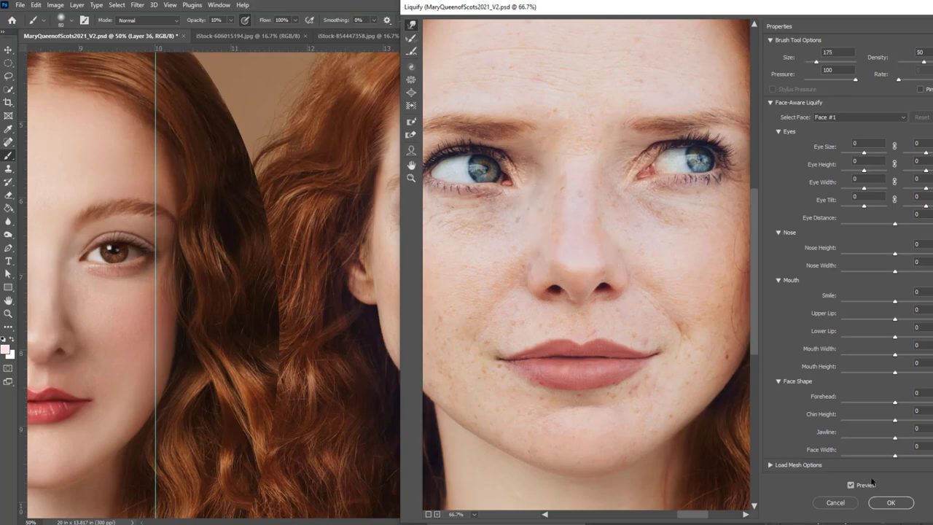
click(890, 502)
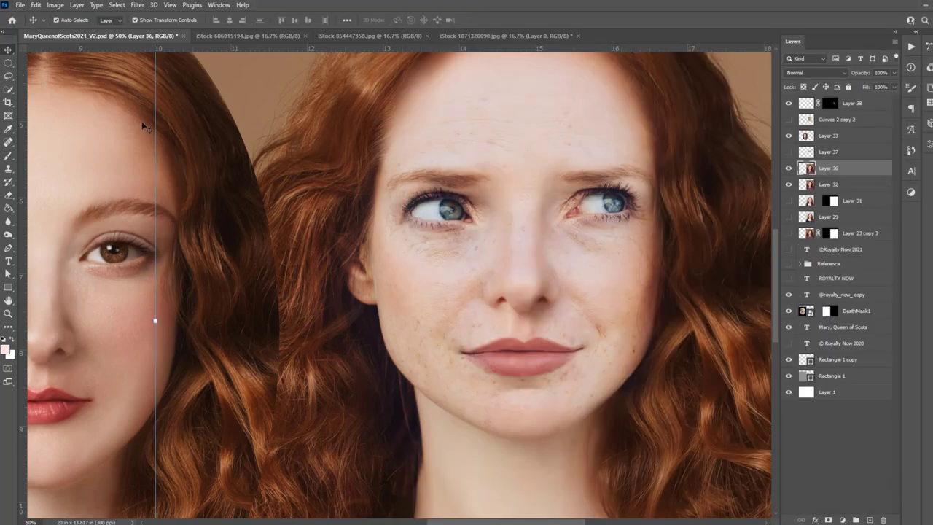
click(829, 102)
key(b)
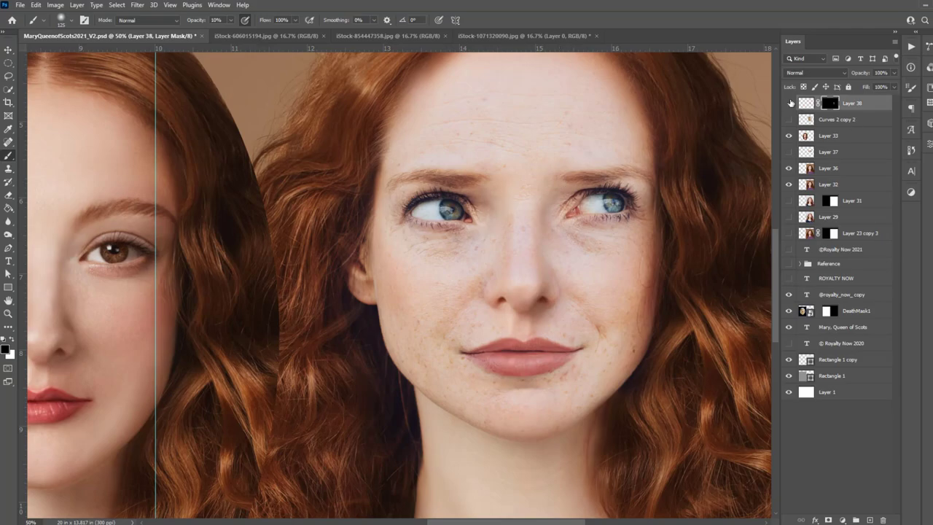
click(790, 103)
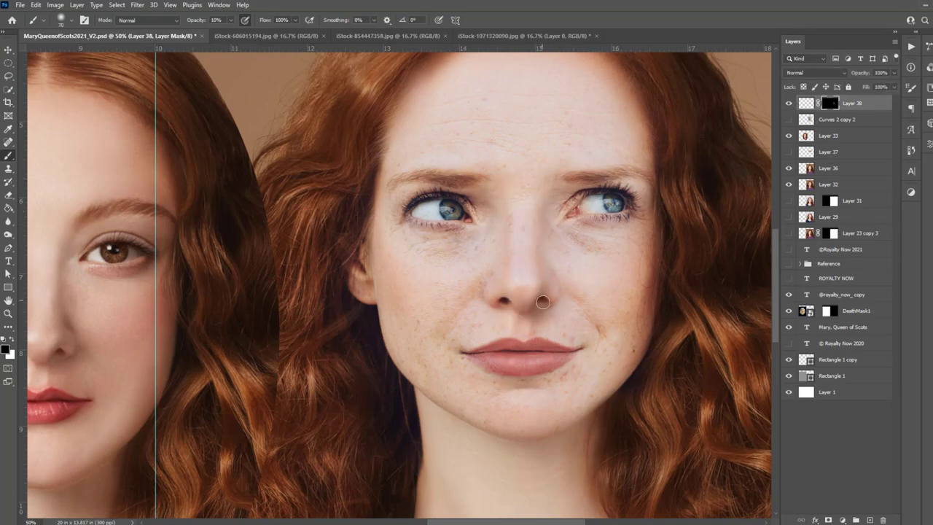
Move Curves 2 copy 2 to the top, enlarge the brush to 125, and show and select Layer 37.
scroll(541, 272, down, 1)
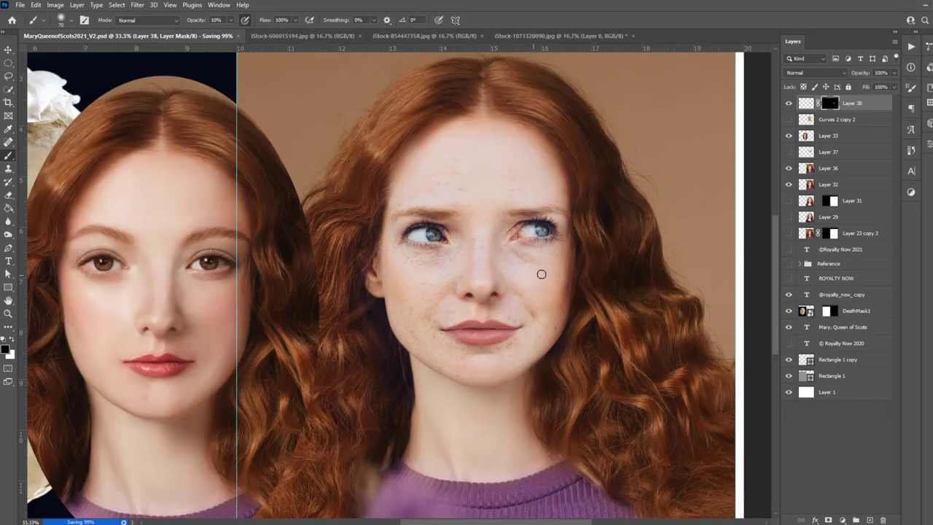
key(bracketright)
key(bracketright)
key(bracketright)
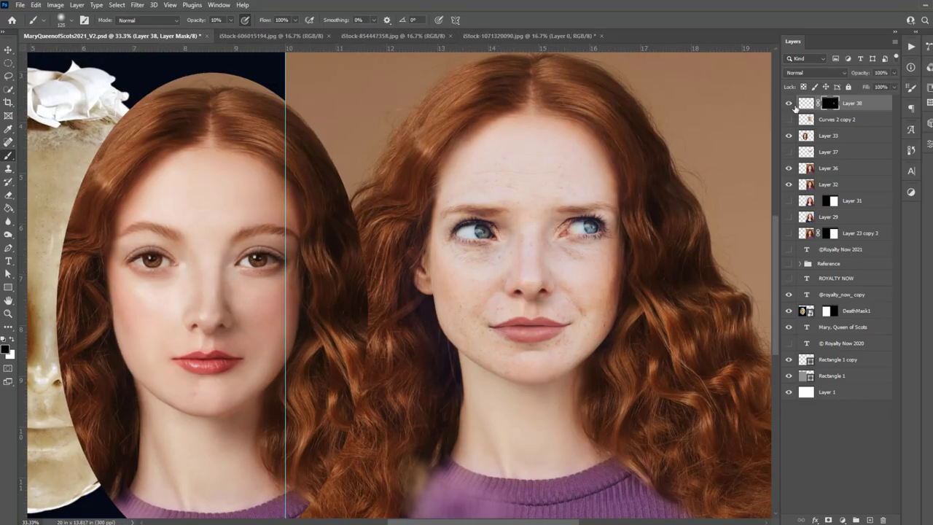
key(v)
drag(837, 119, 837, 101)
click(789, 152)
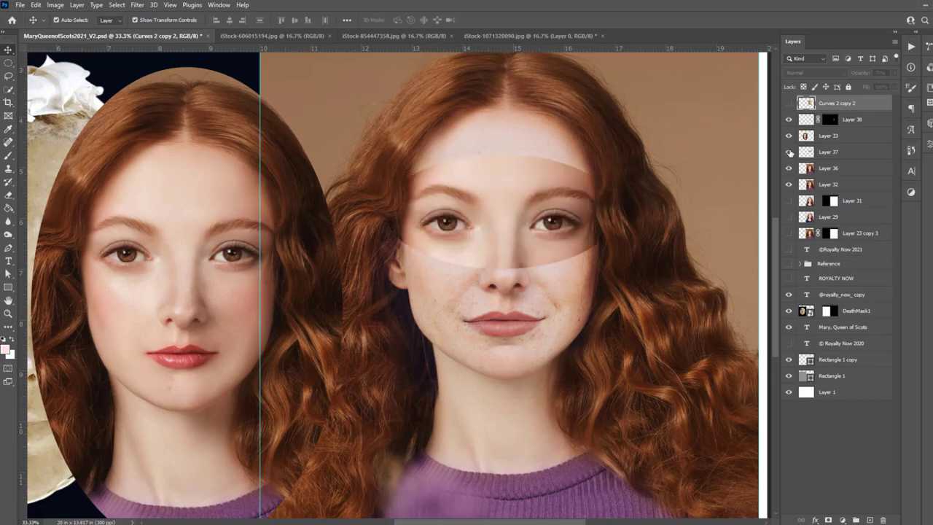
click(827, 152)
Add a mask to Layer 37 and paint out its edge from cheek to nose.
click(828, 519)
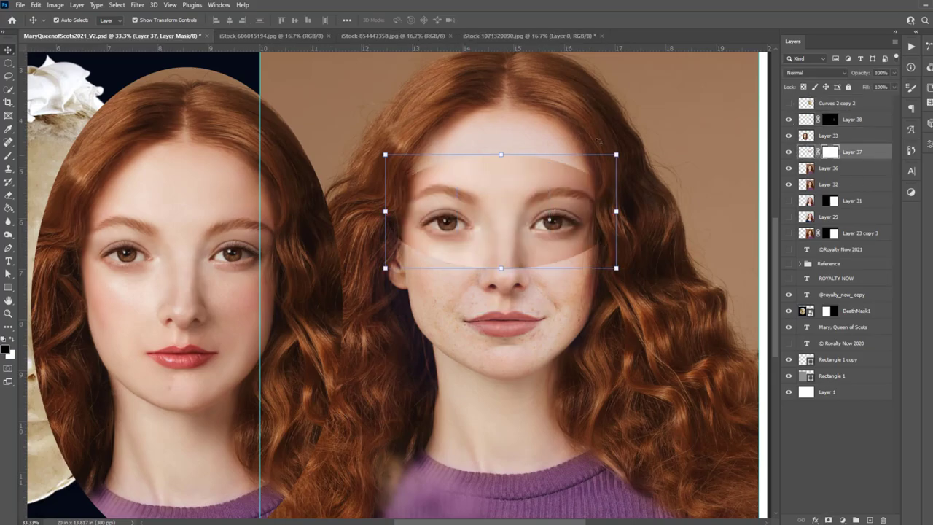
key(b)
mouse_move(396, 251)
mouse_down()
mouse_move(520, 267)
mouse_move(577, 252)
mouse_move(606, 187)
mouse_move(578, 161)
mouse_up()
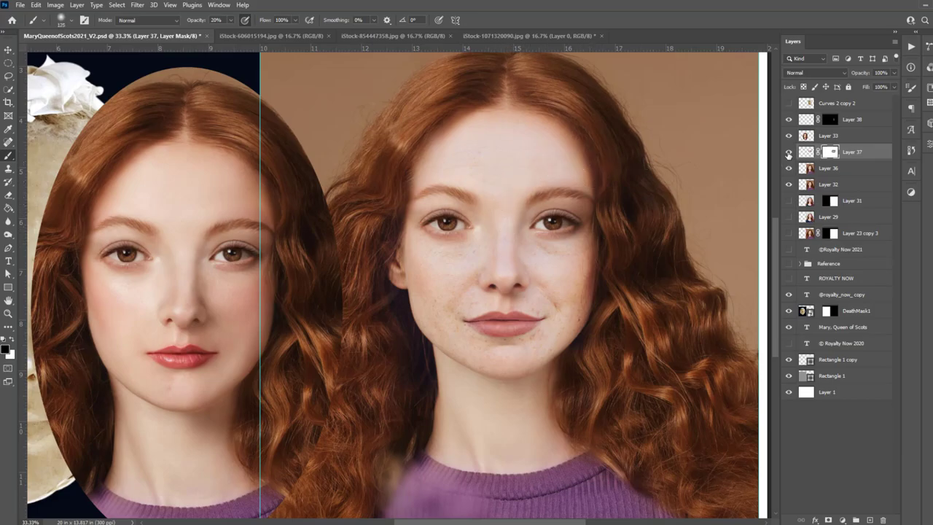
key(v)
click(56, 5)
mouse_move(72, 30)
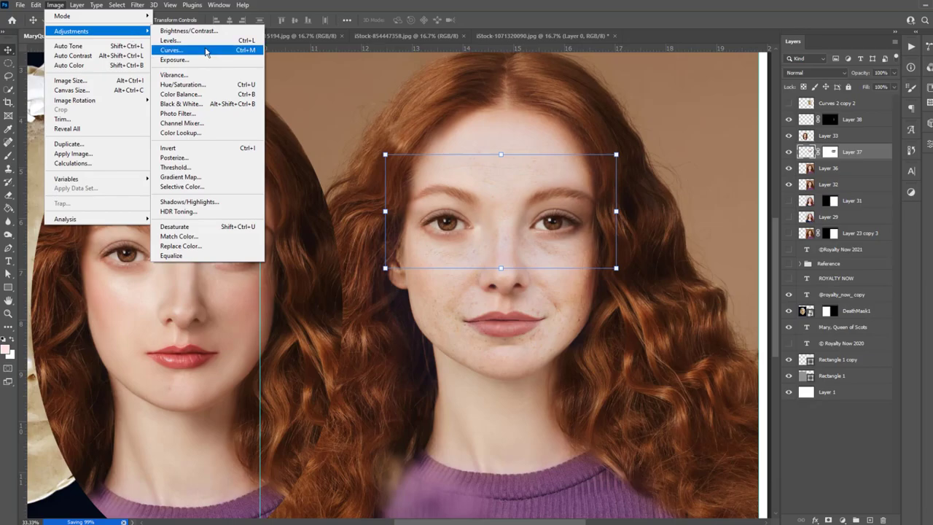
Brighten Layer 37 with an RGB Curves midpoint raised to 119/132.
click(207, 51)
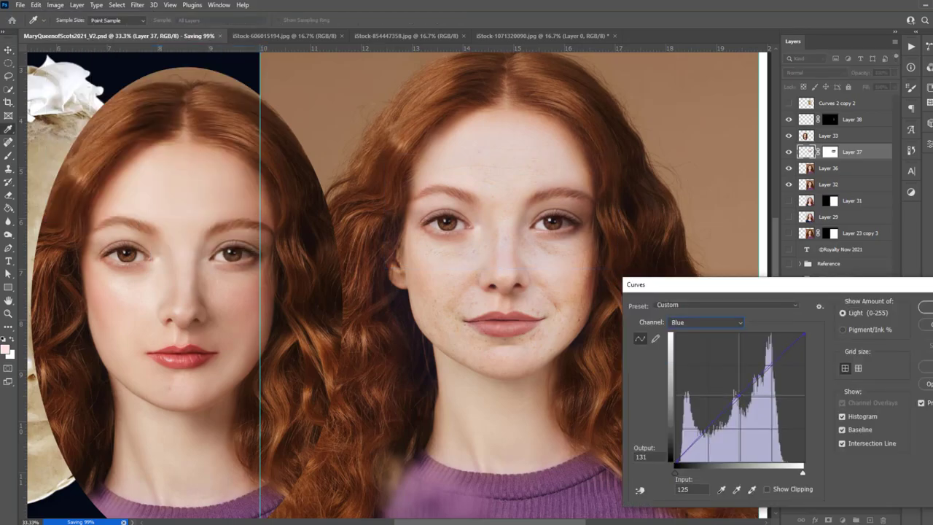
key(alt+2)
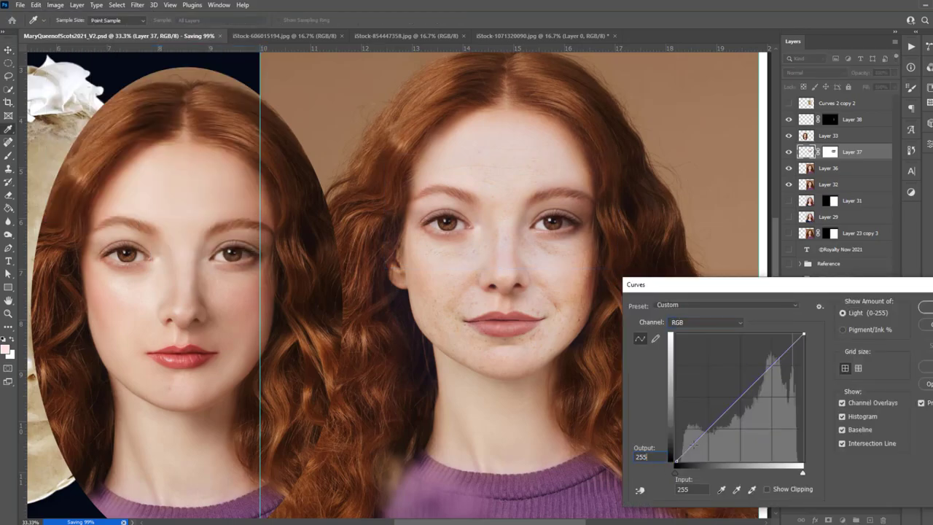
drag(735, 402, 735, 395)
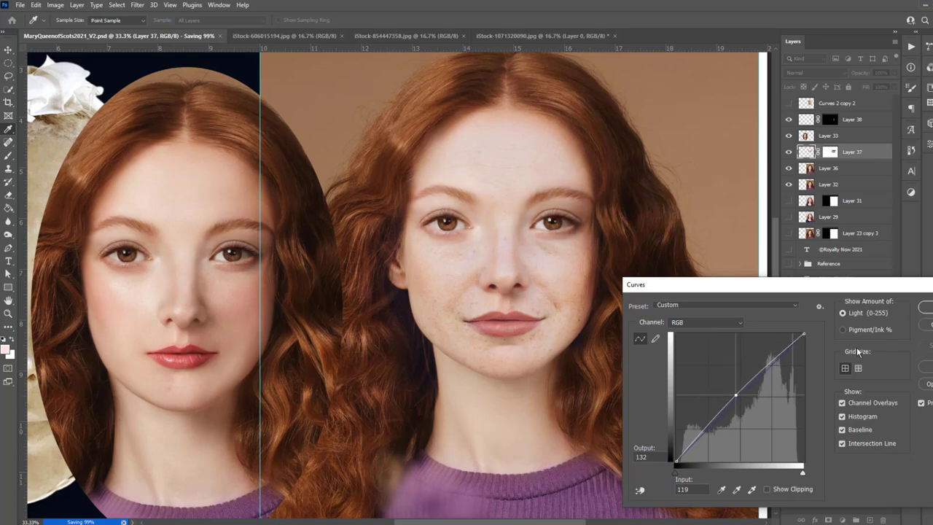
click(923, 306)
Refine Layer 37's mask with 80–125 brushes, then show the death-mask overlay.
click(830, 152)
key(b)
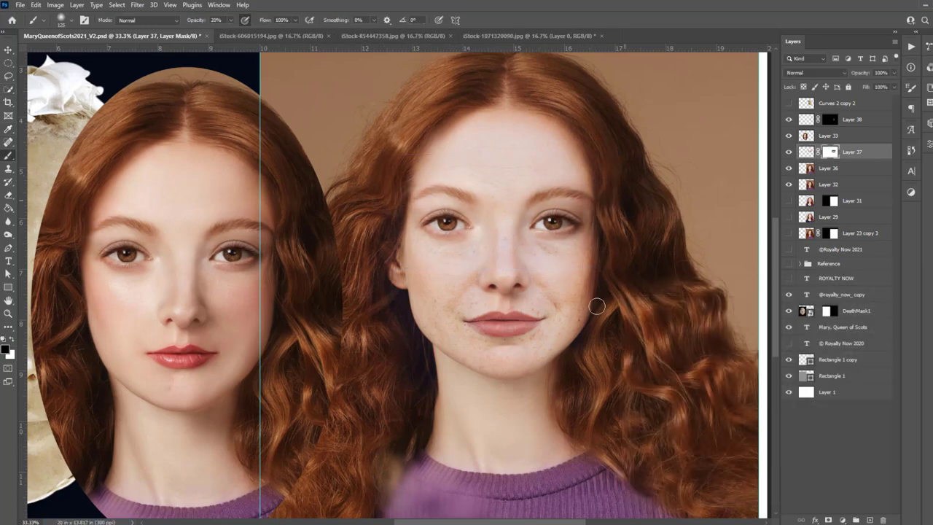
key(ctrl+comma)
key(ctrl+comma)
key(ctrl+comma)
key(ctrl+comma)
key(bracketleft)
key(bracketleft)
key(bracketleft)
key(ctrl+comma)
key(ctrl+comma)
key(backslash)
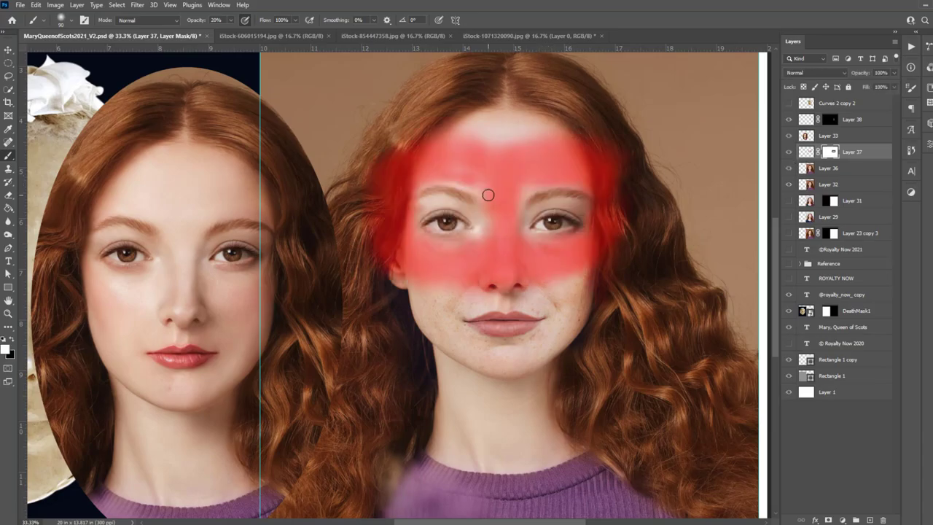
key(backslash)
key(bracketright)
key(bracketright)
key(bracketright)
key(ctrl+comma)
key(ctrl+comma)
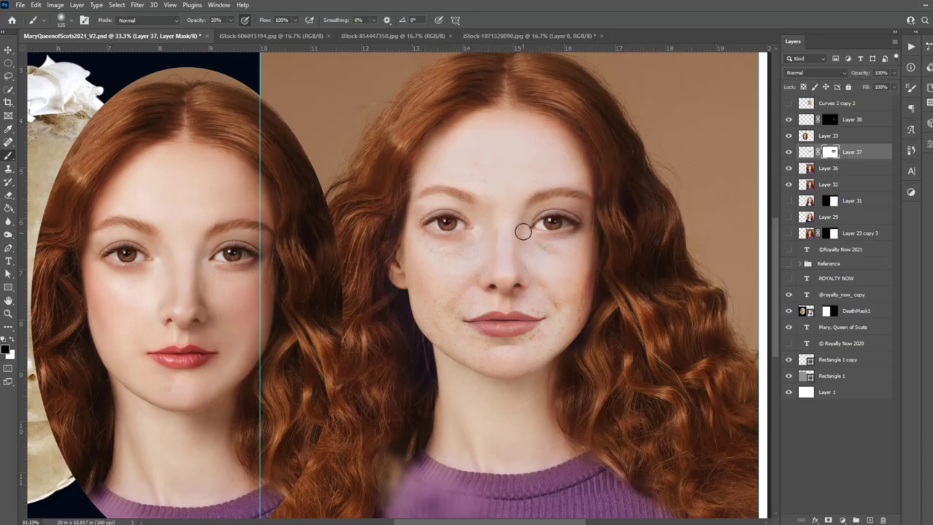
key(ctrl+comma)
key(ctrl+comma)
click(787, 103)
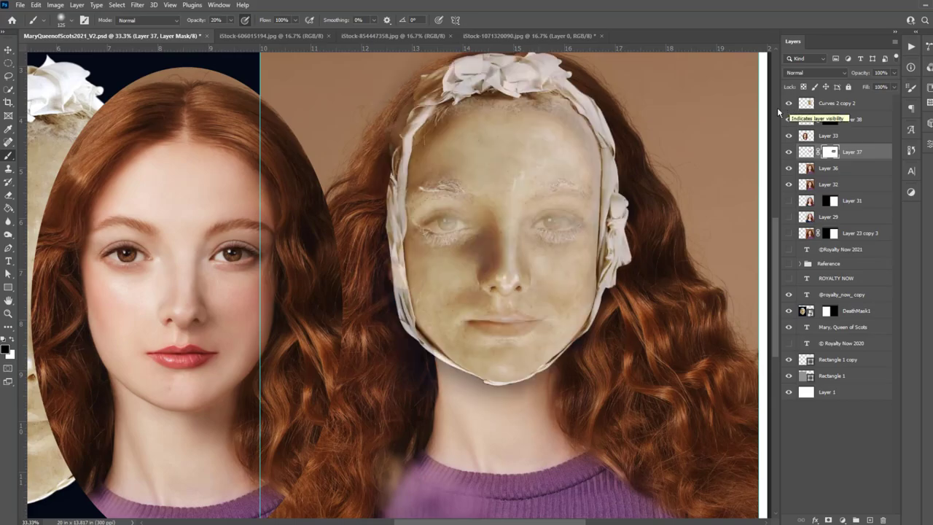
Set the death-mask overlay layer to 52% opacity and fine-tune its strength.
key(v)
click(828, 102)
key(5)
key(2)
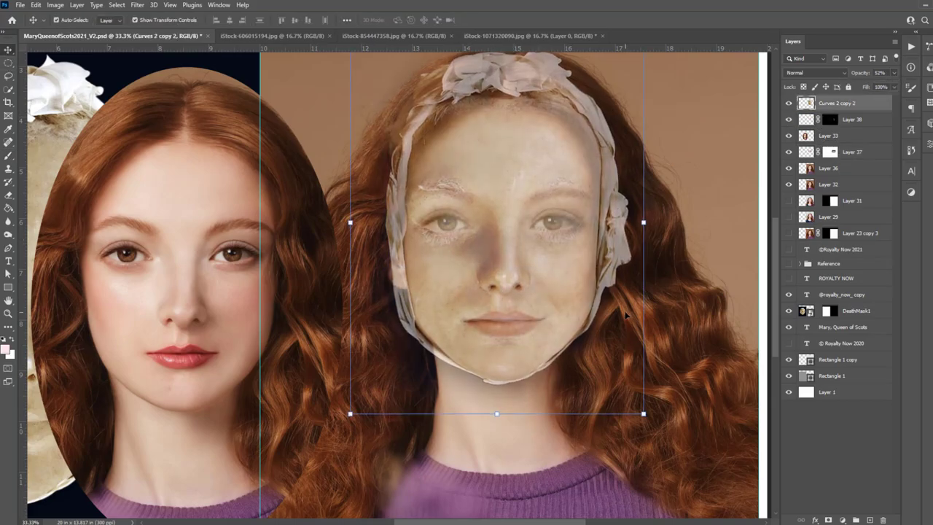
click(787, 103)
click(893, 73)
mouse_move(868, 87)
mouse_down()
mouse_move(853, 86)
mouse_move(877, 87)
mouse_up()
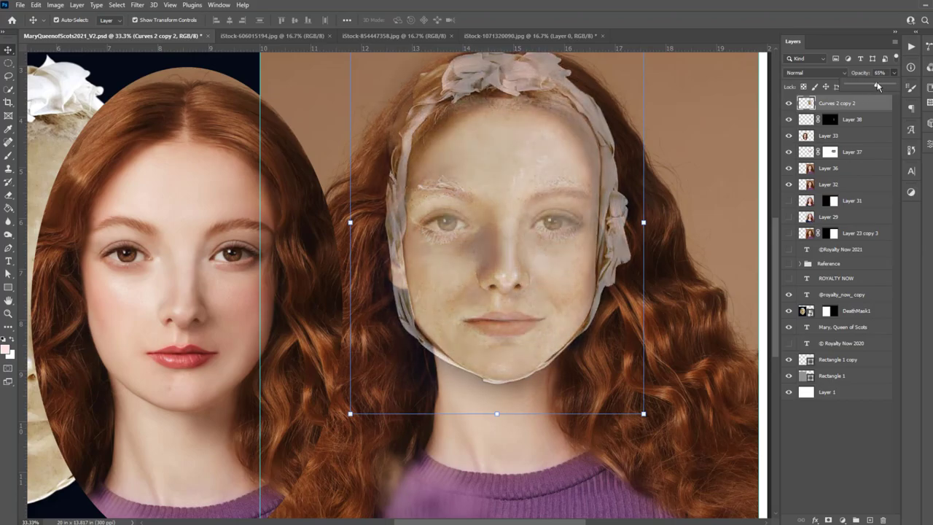
Toggle the overlay to compare, hide it, and fit the whole layout in view.
click(788, 103)
click(831, 168)
click(787, 103)
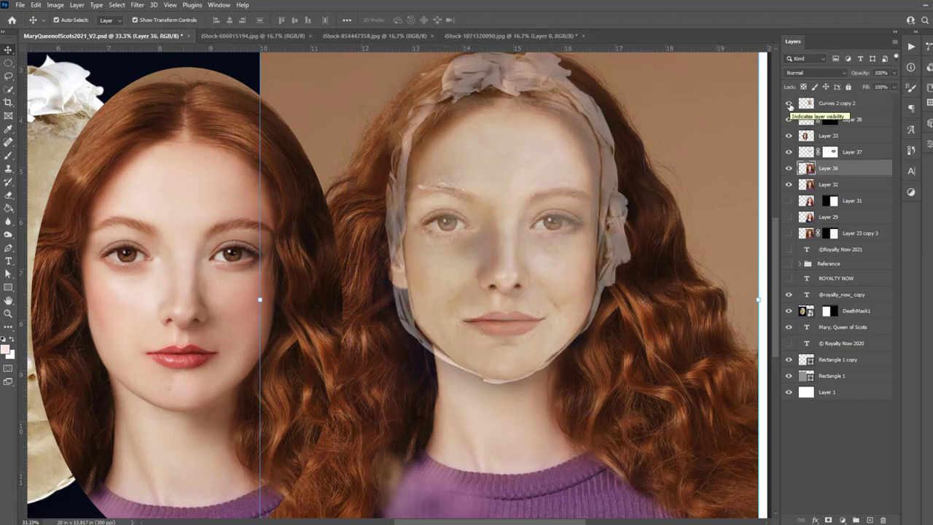
key(ctrl+minus)
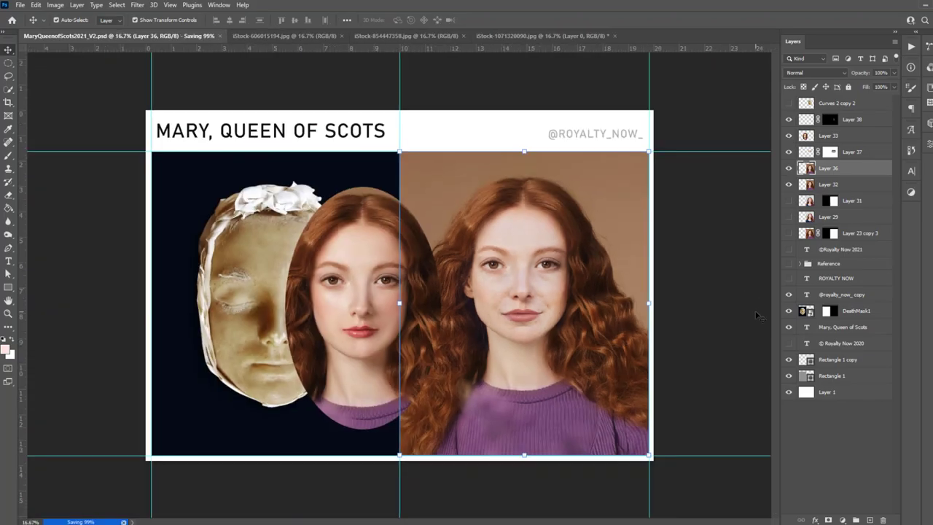
Hide the oval portrait on Layer 33 and move Layer 38 below Layer 37.
click(792, 136)
click(831, 118)
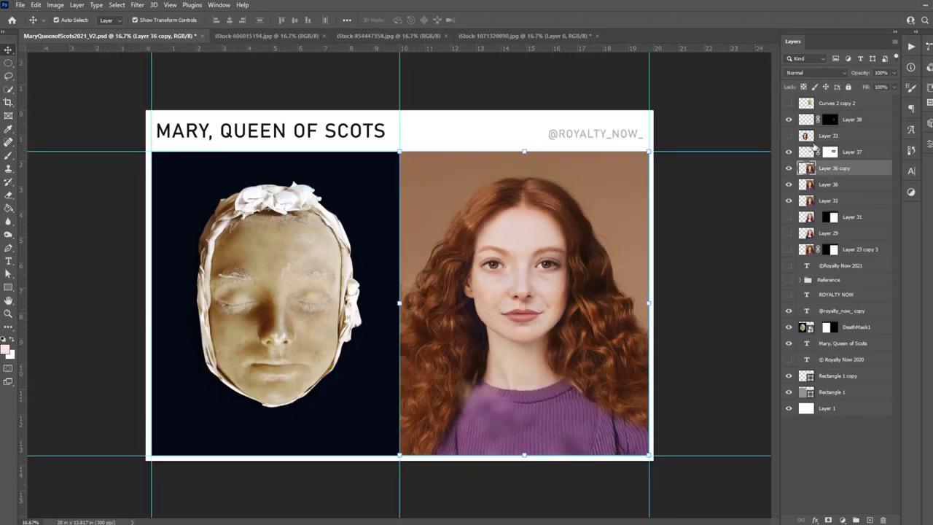
right_click(831, 119)
drag(831, 119, 847, 174)
click(849, 136)
Add a brightening Curves adjustment layer with an inverted black mask.
click(76, 4)
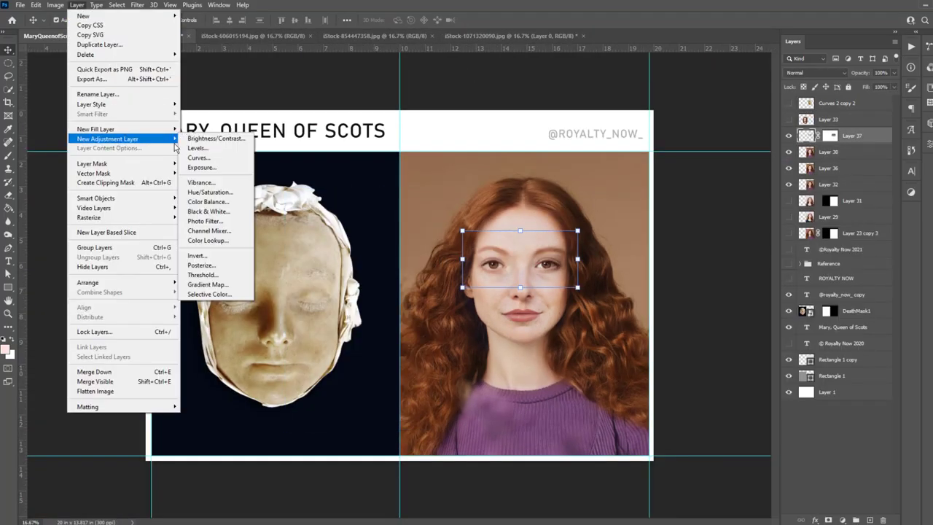
click(271, 161)
key(Return)
drag(862, 242, 862, 233)
key(b)
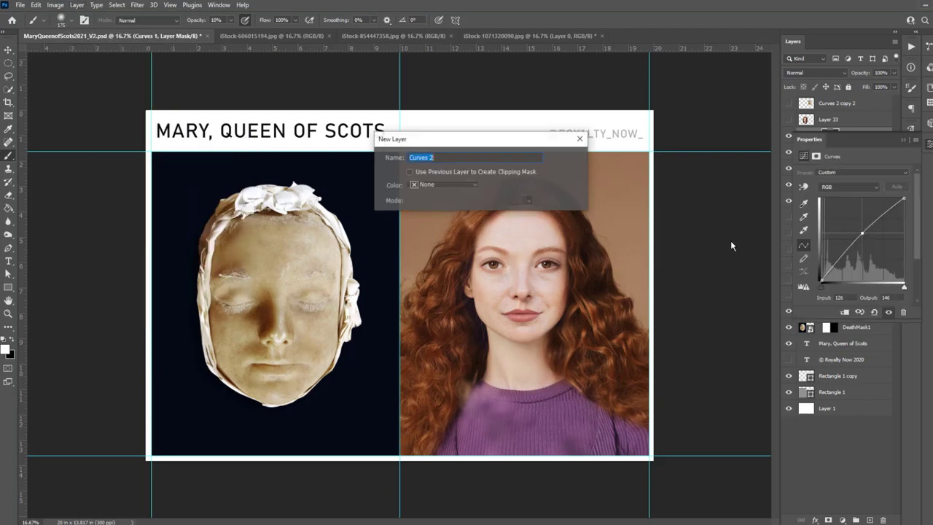
key(ctrl+i)
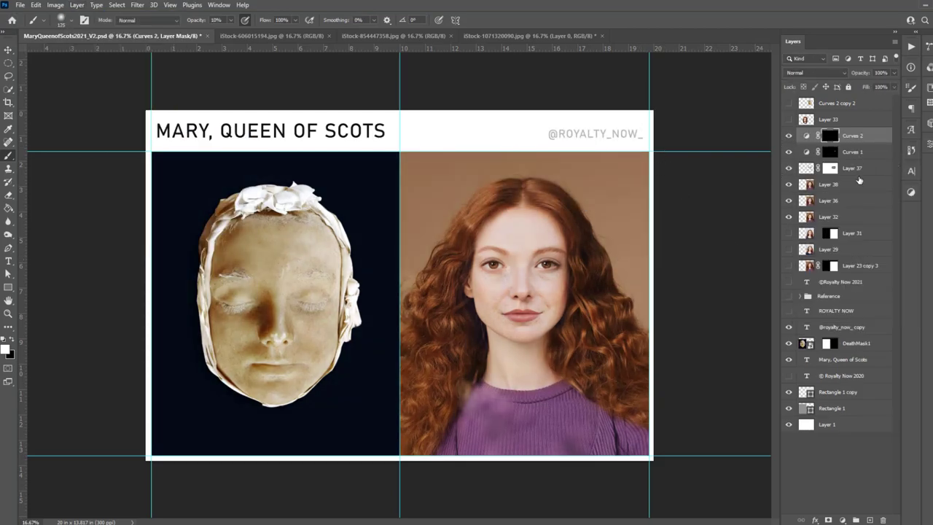
Merge the face layers from Curves 2 to Layer 38, comparing against Layer 33.
shift+click(858, 184)
right_click(858, 188)
click(788, 120)
click(788, 120)
click(789, 120)
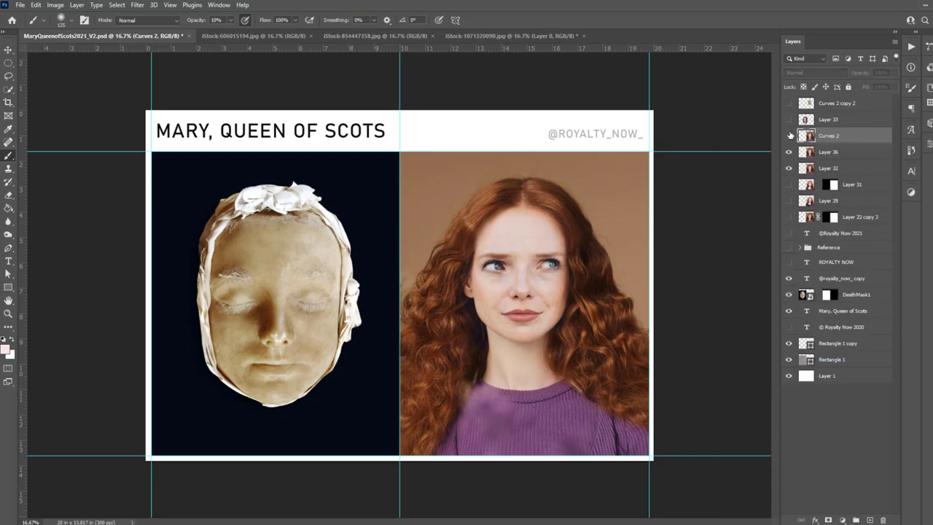
click(788, 119)
click(788, 119)
Start Liquify on the merged face layer with a 400 warp brush and the face recentred.
key(shift+ctrl+x)
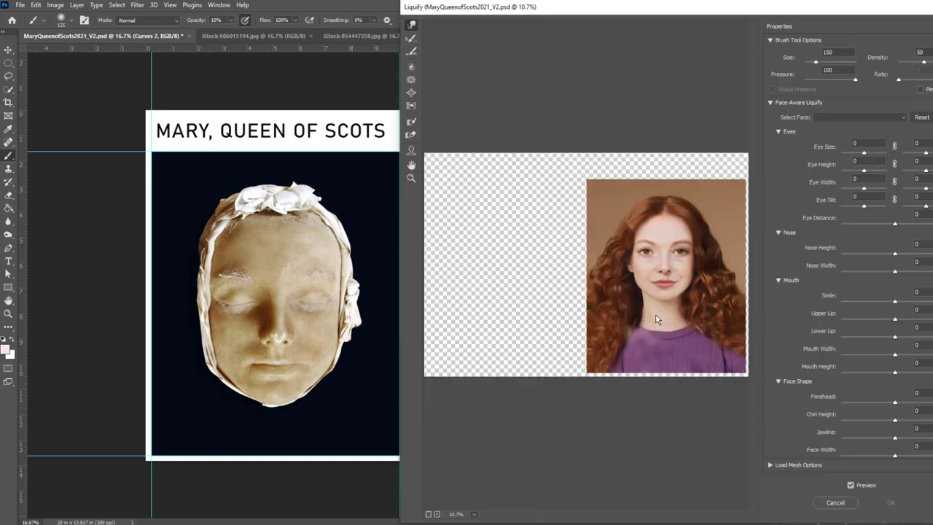
scroll(652, 327, up, 3)
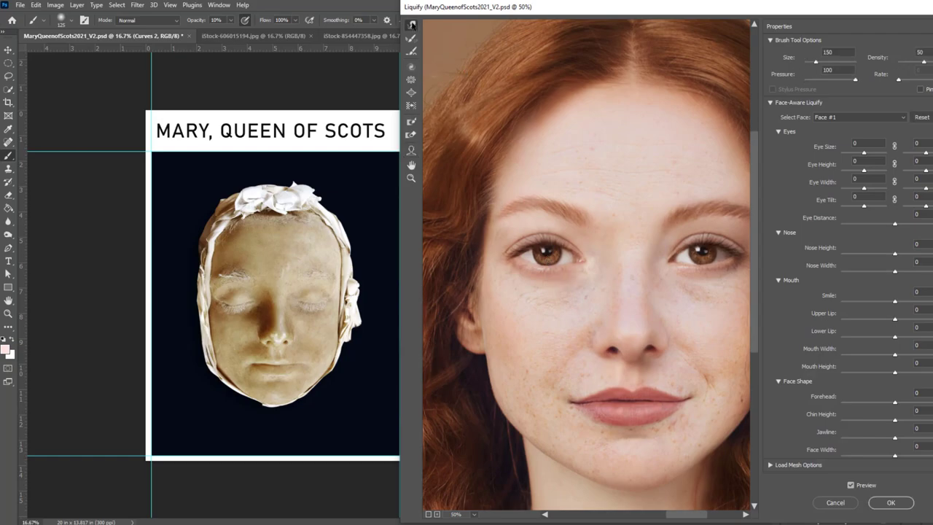
key(bracketleft)
key(bracketleft)
key(bracketleft)
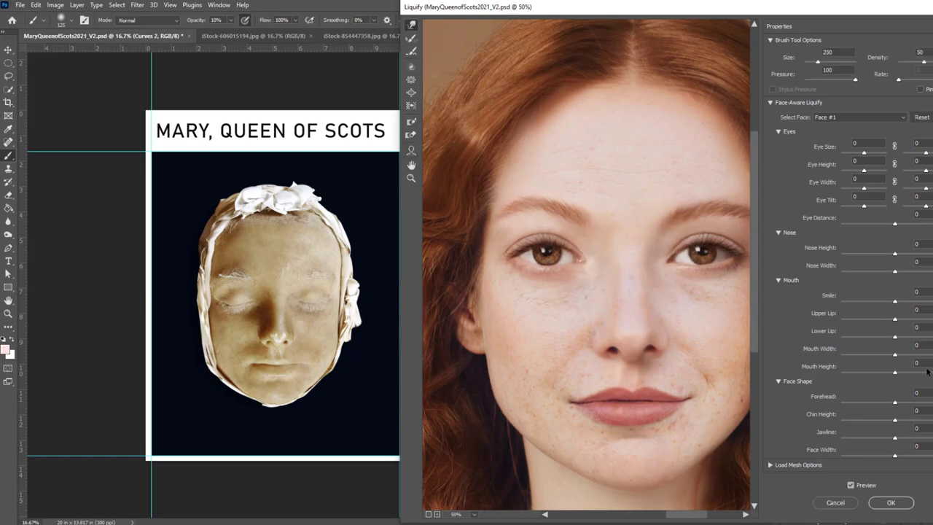
key(bracketright)
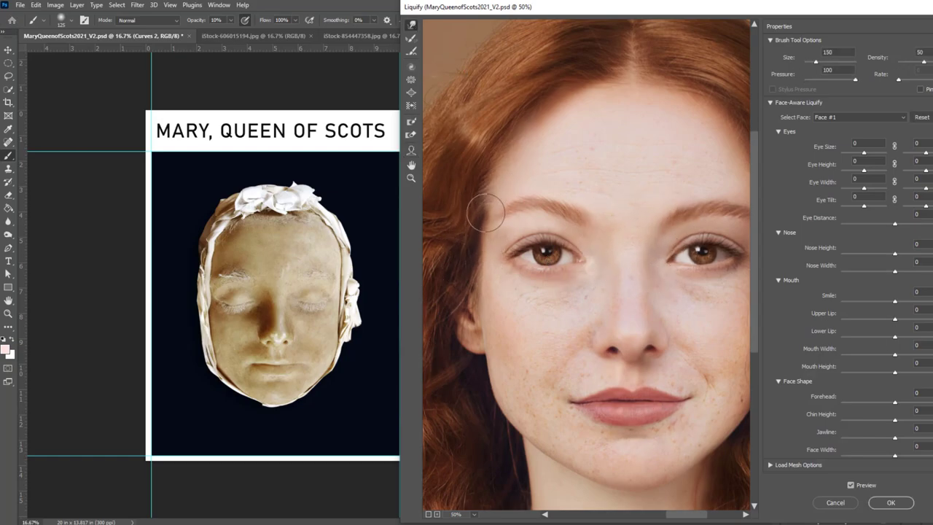
key(bracketright)
key(bracketright)
key(bracketright)
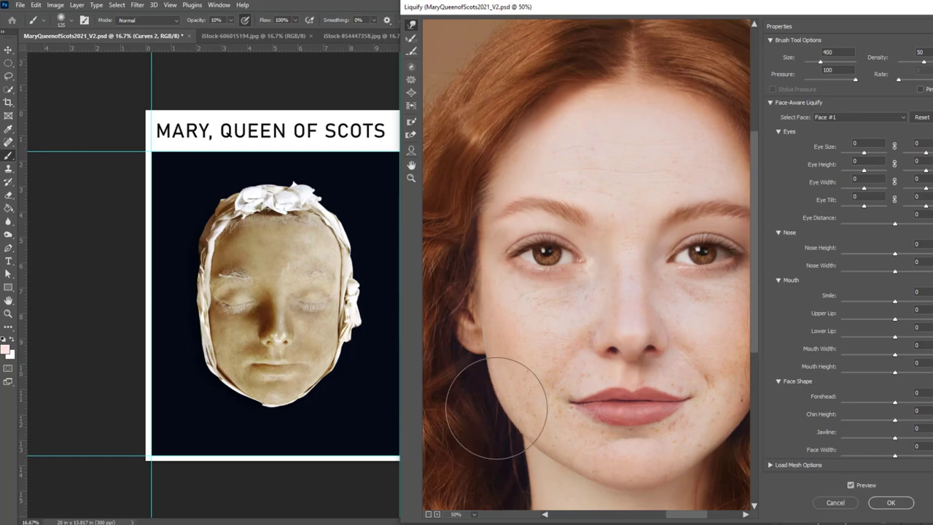
drag(660, 370, 620, 333)
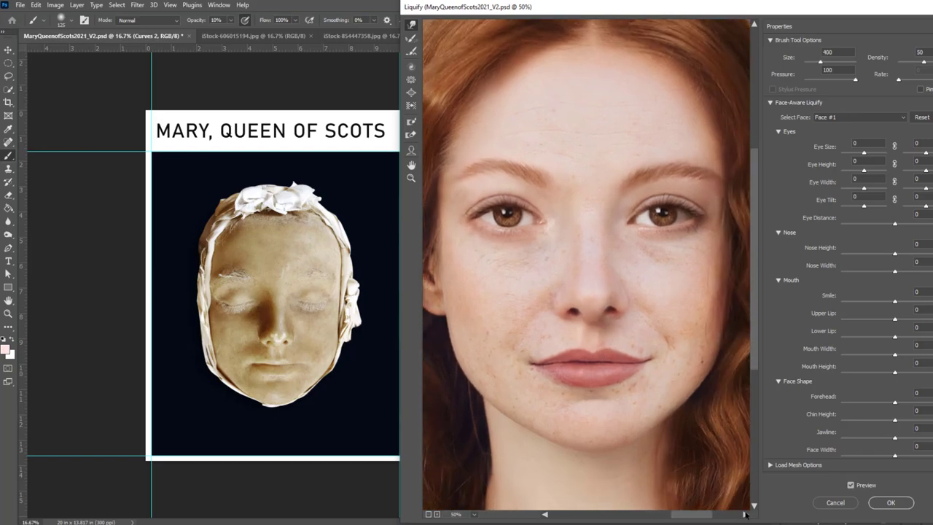
key(a)
click(411, 24)
scroll(631, 272, up, 2)
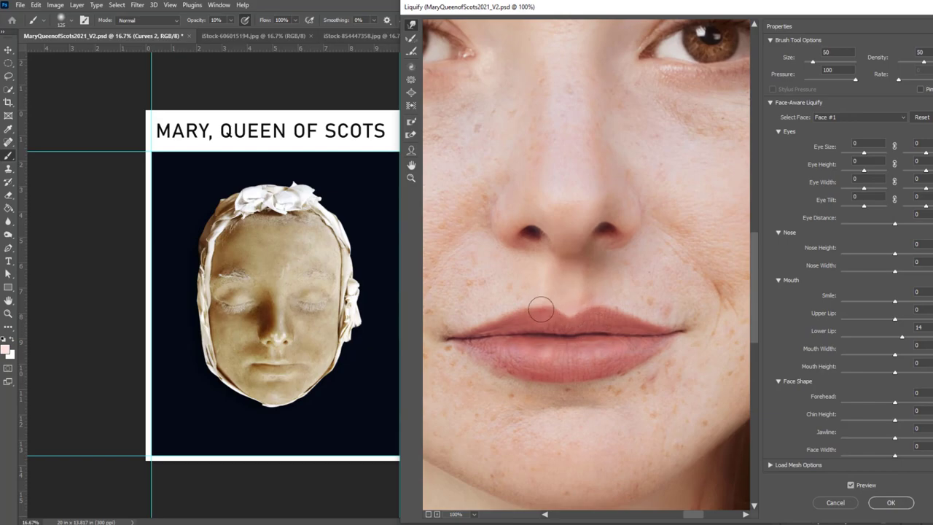
Set Upper Lip to -35 and Smile to -12 with face-aware Liquify and apply.
key(a)
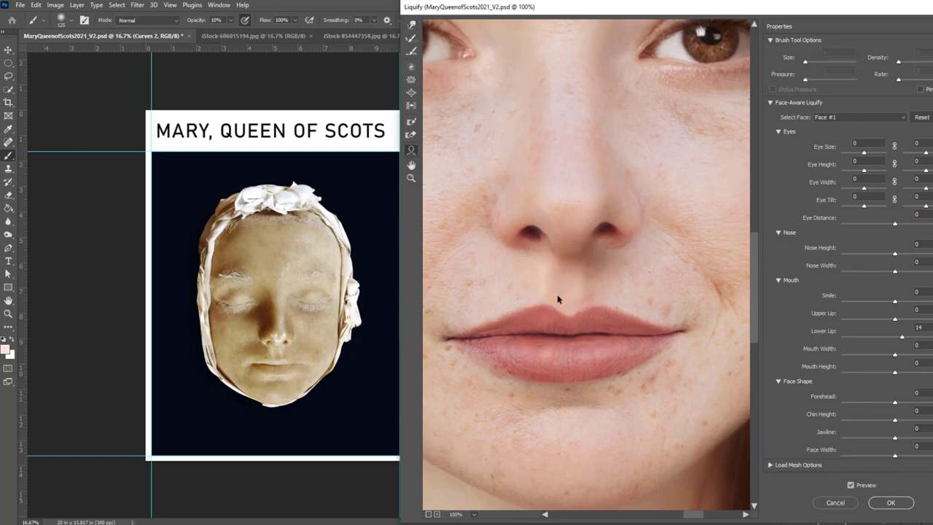
drag(551, 313, 555, 325)
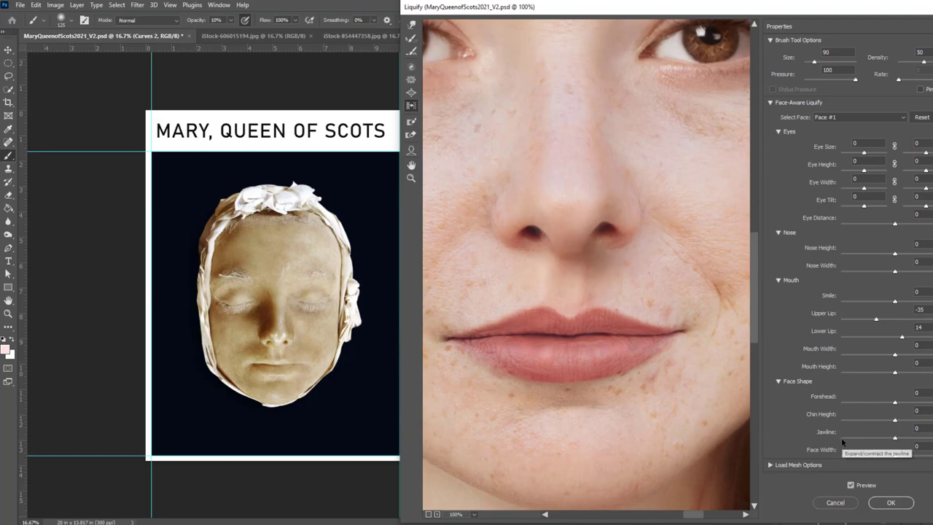
drag(679, 332, 689, 344)
key(ctrl+0)
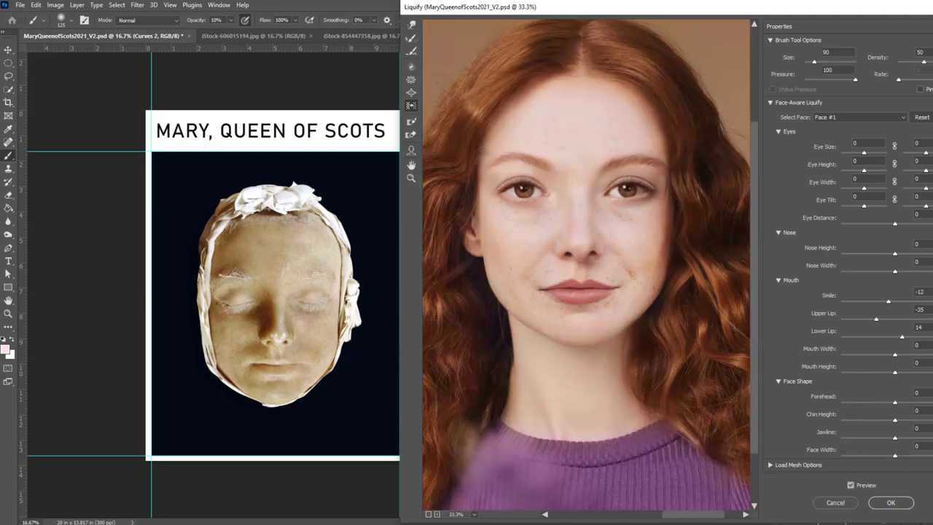
click(890, 502)
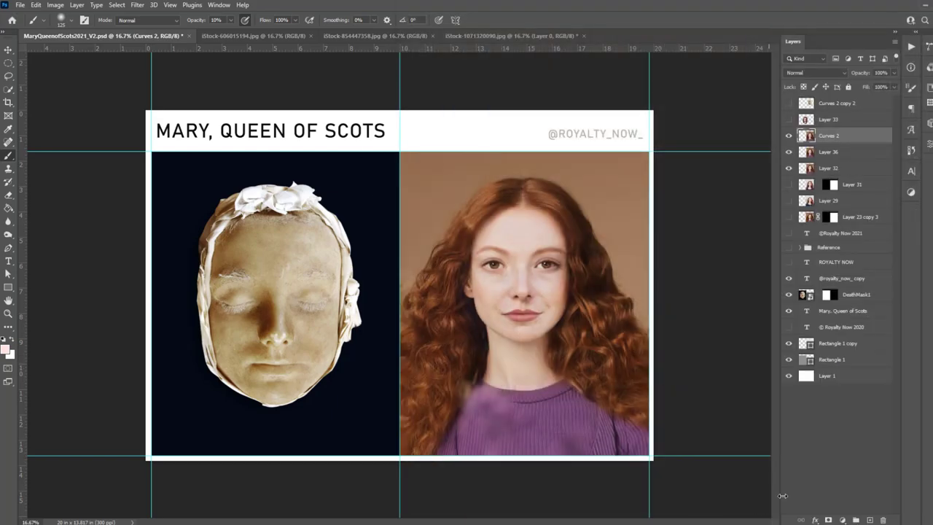
Duplicate Curves 2 and Forward Warp the copy's lips and cheeks with brushes down to 70.
key(ctrl+j)
key(ctrl+shift+x)
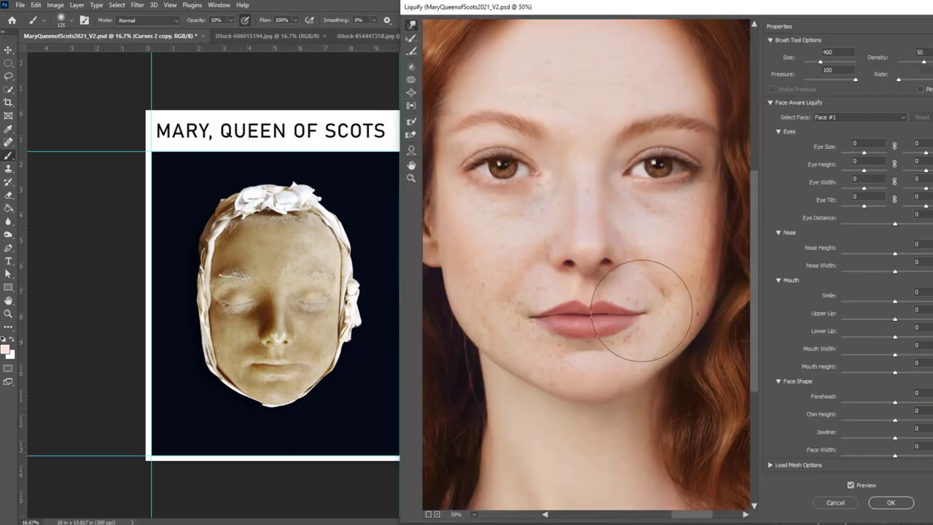
key(bracketleft)
key(bracketleft)
key(bracketleft)
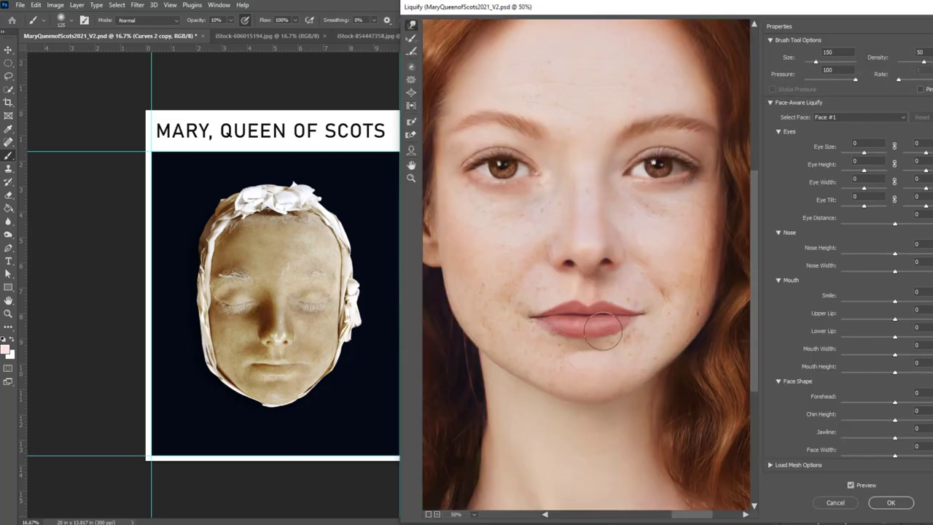
key(bracketleft)
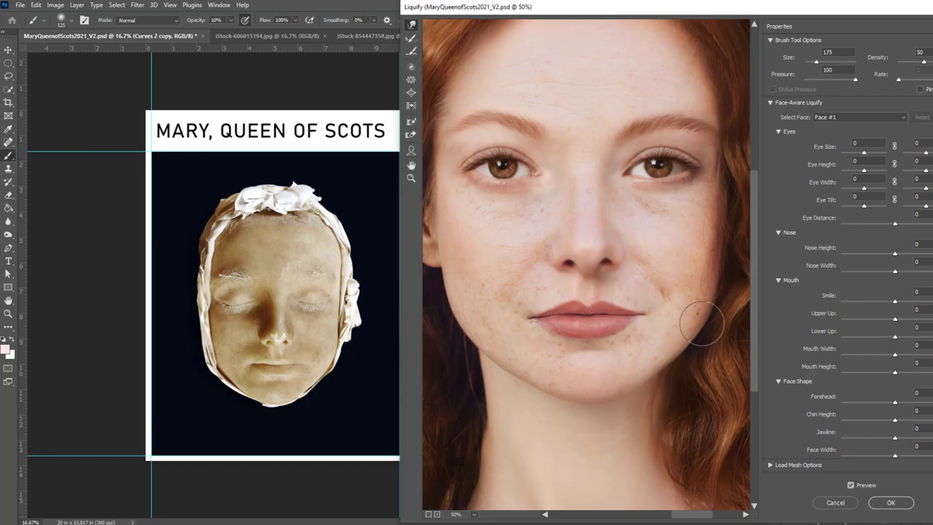
key(bracketright)
key(bracketright)
key(bracketright)
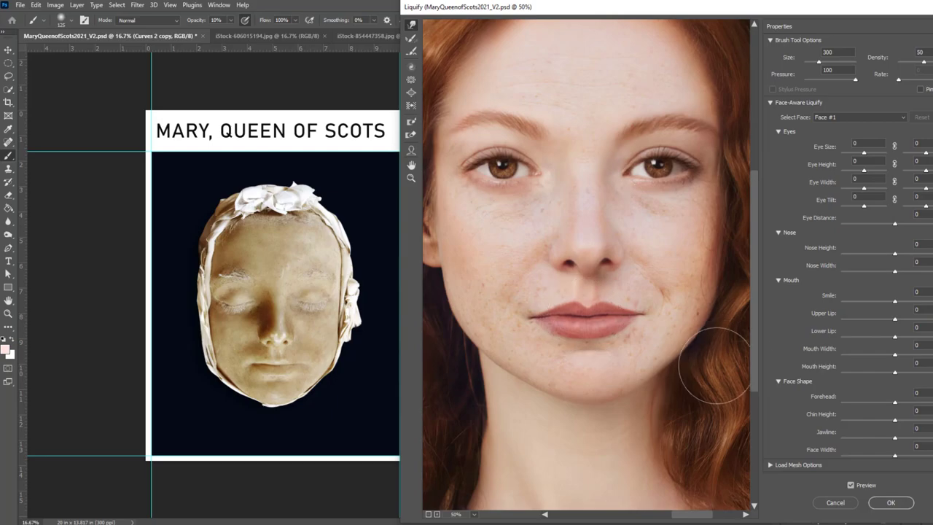
key(bracketleft)
key(bracketleft)
key(bracketleft)
key(ctrl+plus)
key(ctrl+plus)
key(ctrl+plus)
key(bracketleft)
key(bracketleft)
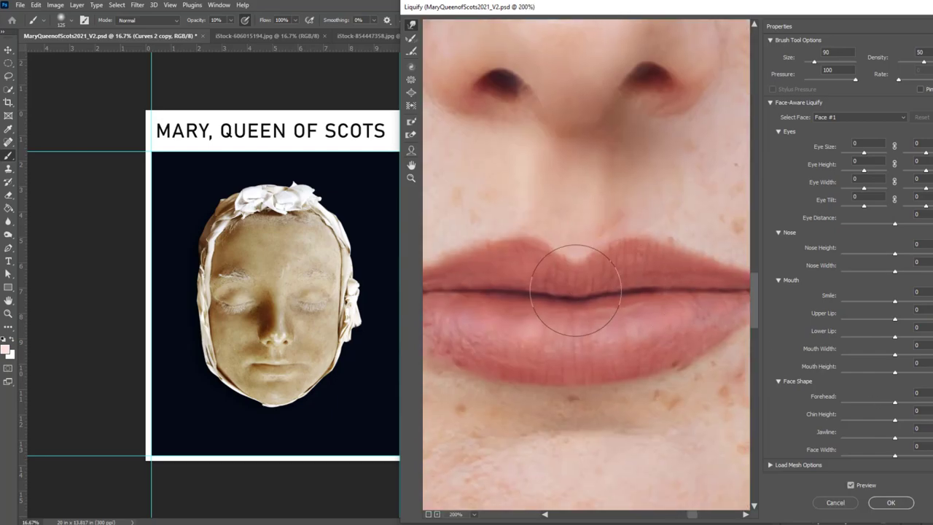
key(bracketleft)
drag(603, 253, 698, 245)
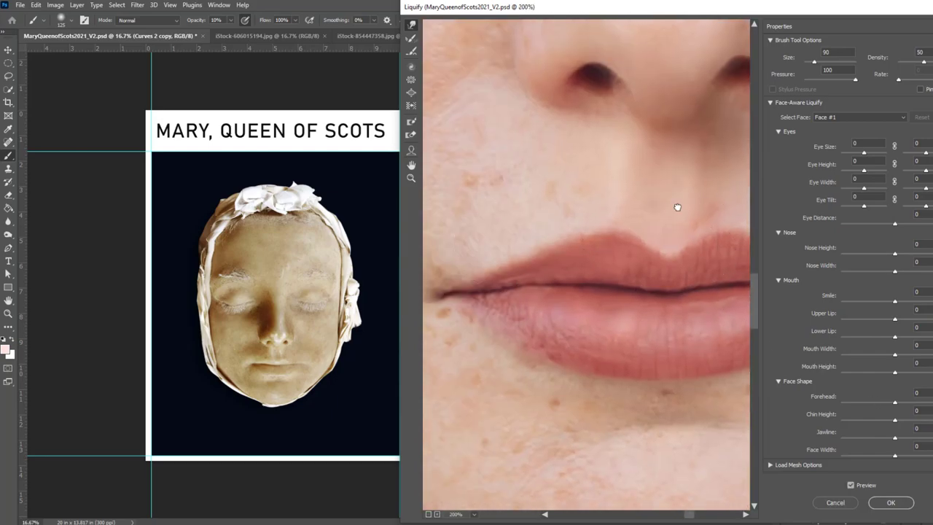
key(bracketleft)
key(bracketleft)
key(bracketleft)
key(bracketleft)
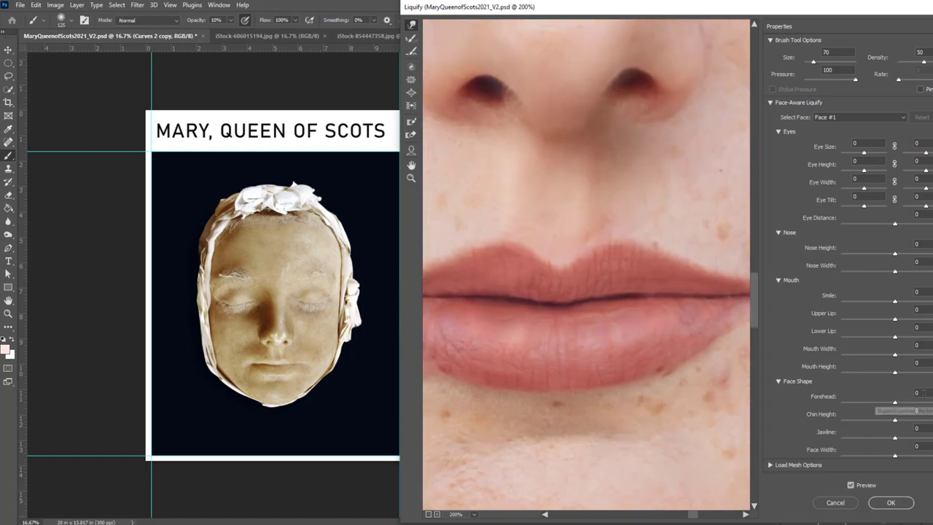
key(ctrl+0)
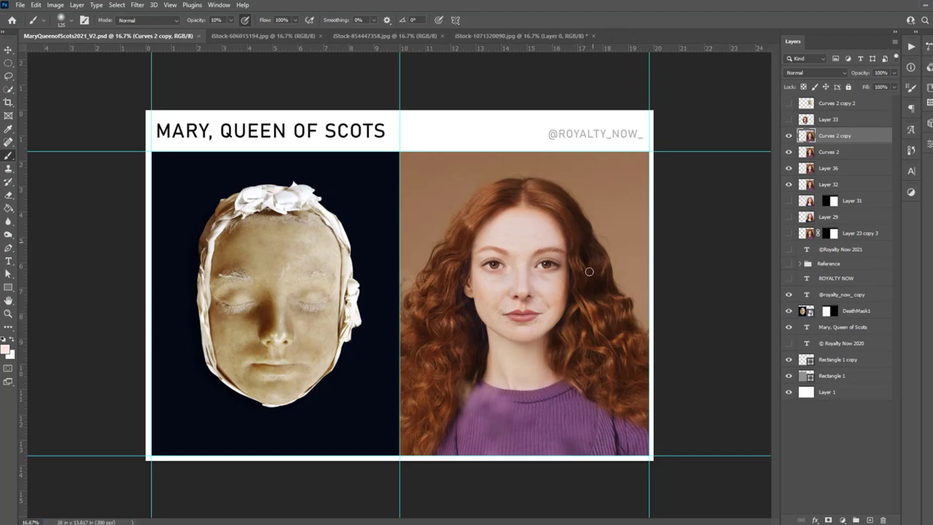
Zoom in on the portrait, add a new layer, and choose a pinkish red blush colour.
key(ctrl+plus)
key(ctrl+plus)
key(ctrl+shift+alt+n)
key(0)
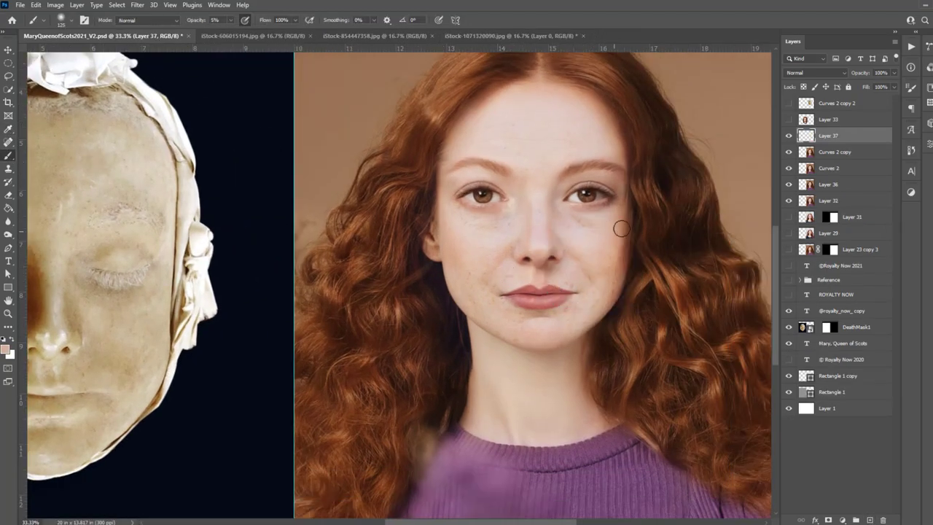
click(5, 350)
click(766, 424)
click(859, 314)
Add layers, use a 600 brush, lower the blush to 51% opacity, and sample skin tones.
key(ctrl+shift+alt+n)
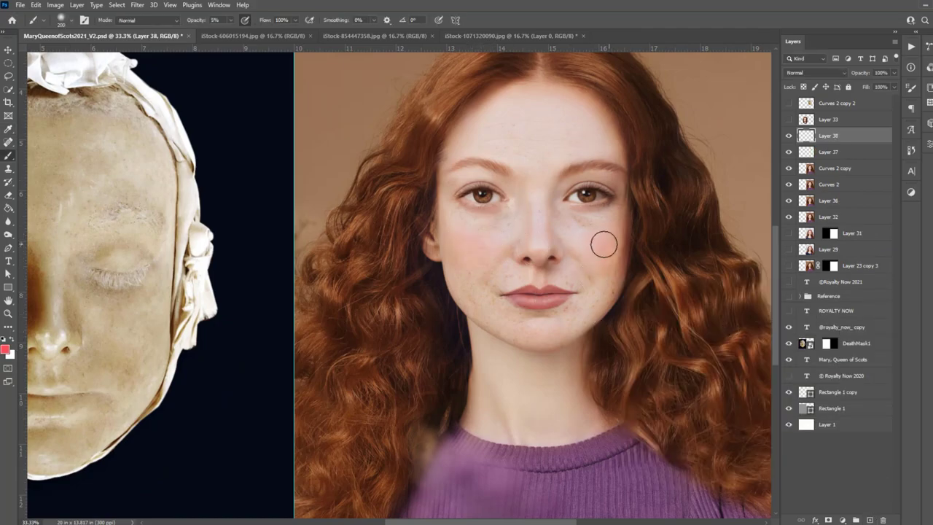
key(bracketright)
key(bracketright)
key(bracketright)
key(ctrl+minus)
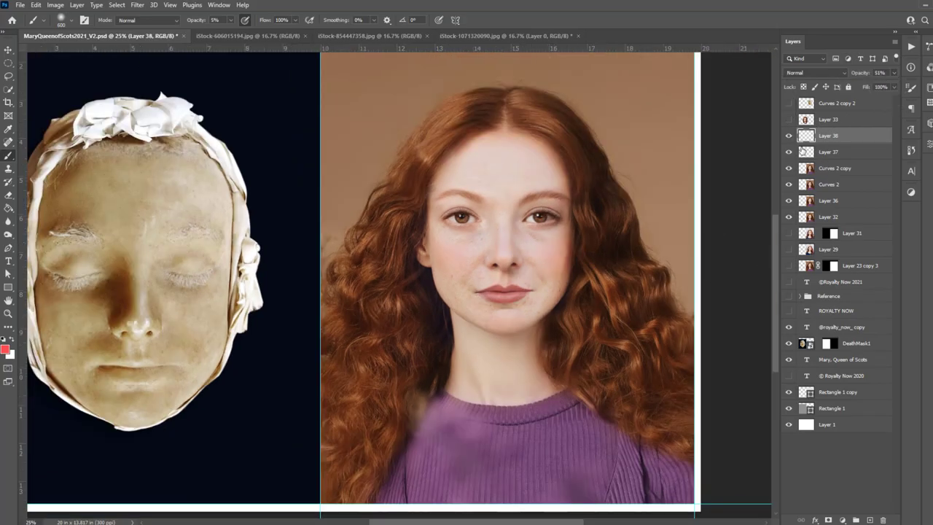
key(ctrl+shift+alt+n)
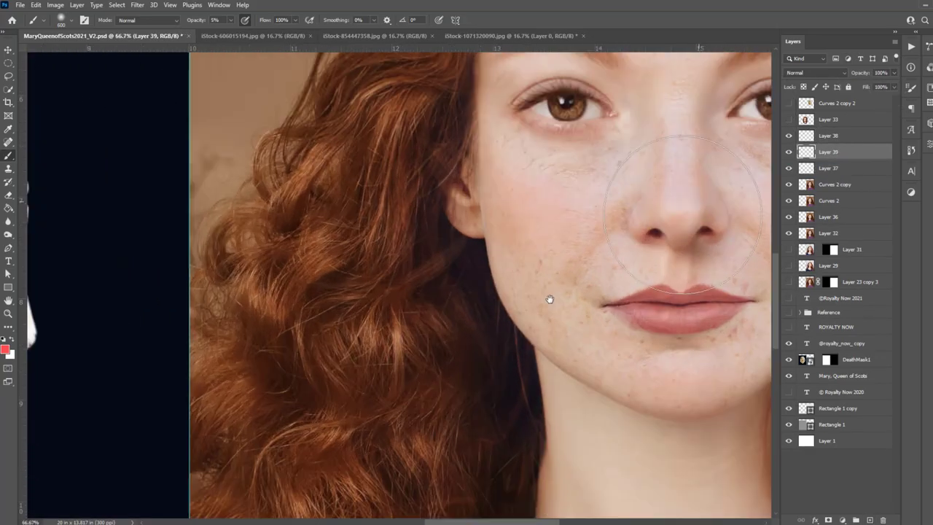
scroll(494, 285, up, 5)
alt+click(292, 285)
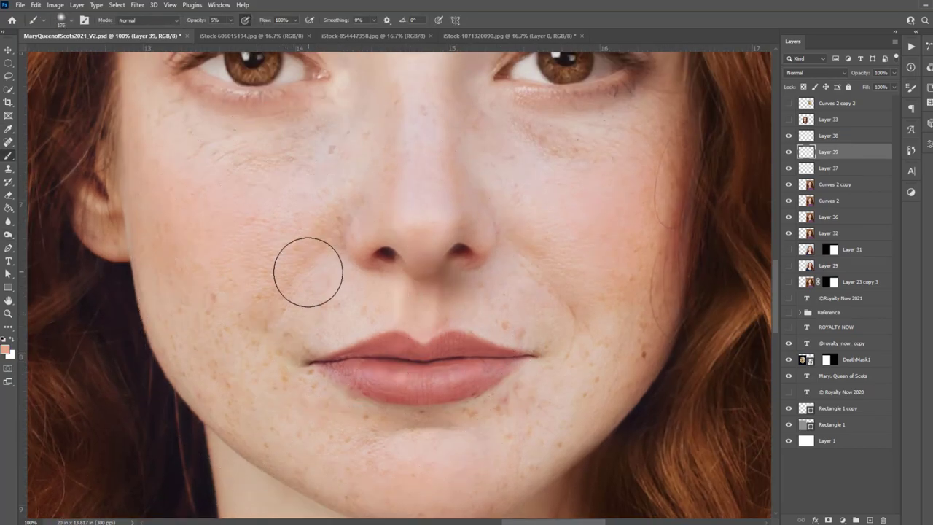
alt+click(526, 241)
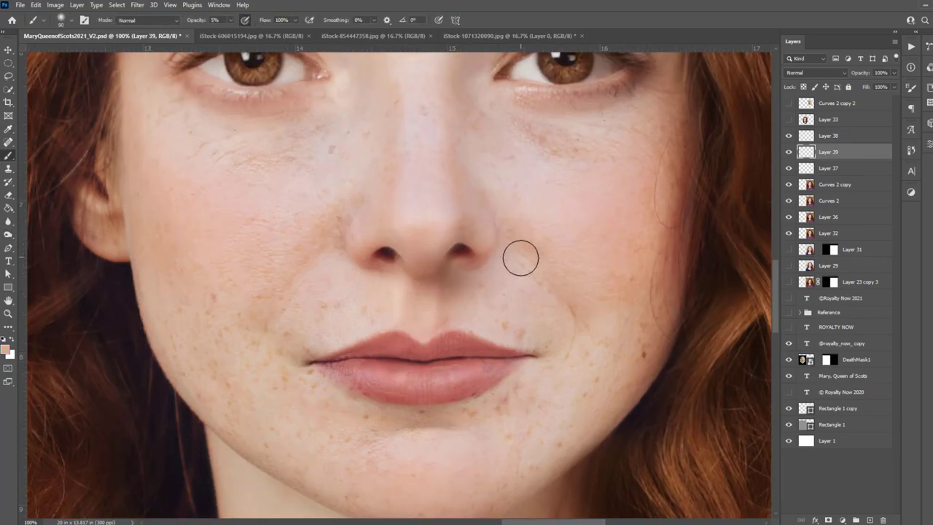
Add a mask to the blush layer and save the document.
key(alt+])
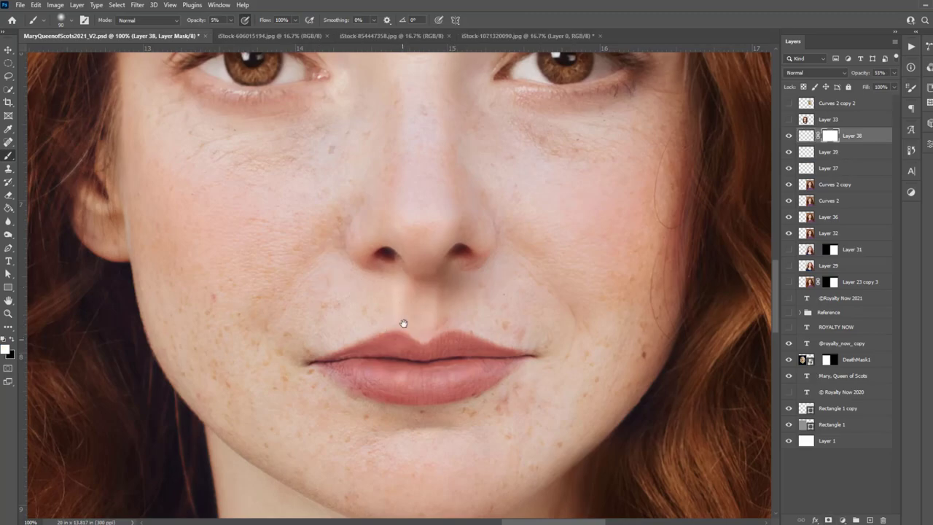
scroll(402, 325, down, 3)
scroll(459, 323, up, 3)
scroll(683, 192, up, 3)
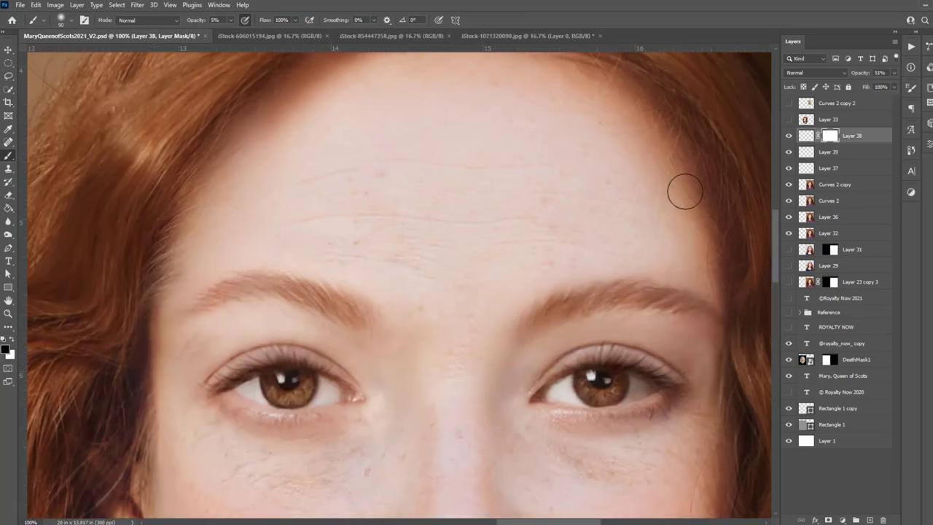
scroll(417, 390, down, 3)
scroll(656, 182, down, 2)
scroll(651, 350, down, 2)
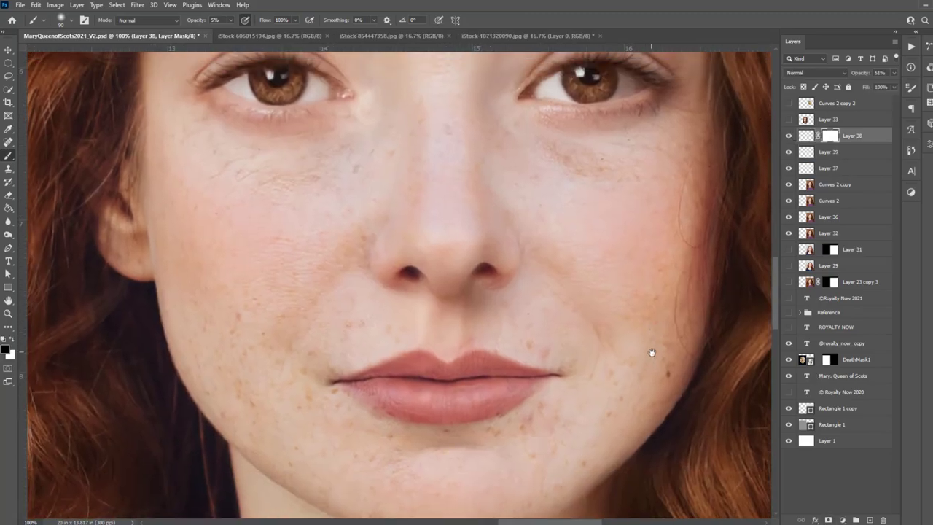
key(ctrl+s)
Zoom out to both faces, add empty Layer 40, and pick skin tone d2a88f.
key(ctrl+minus)
key(ctrl+minus)
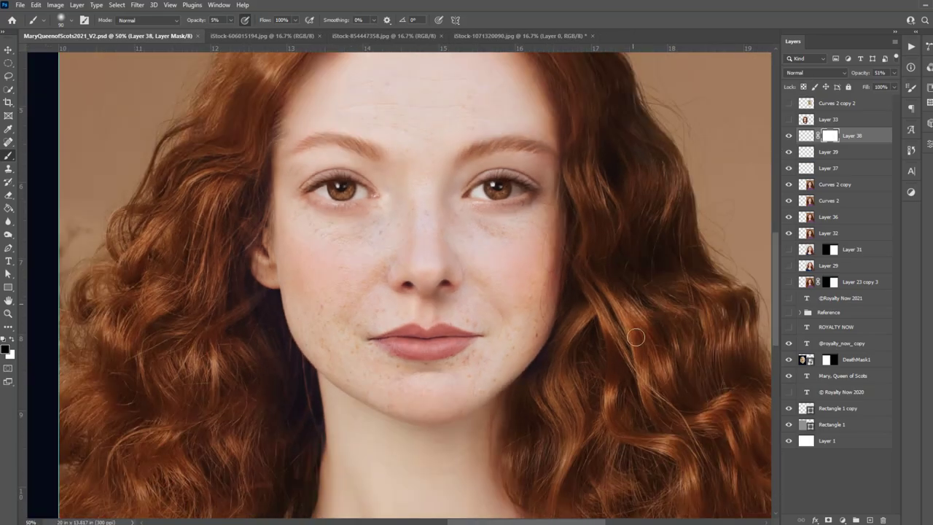
key(ctrl+minus)
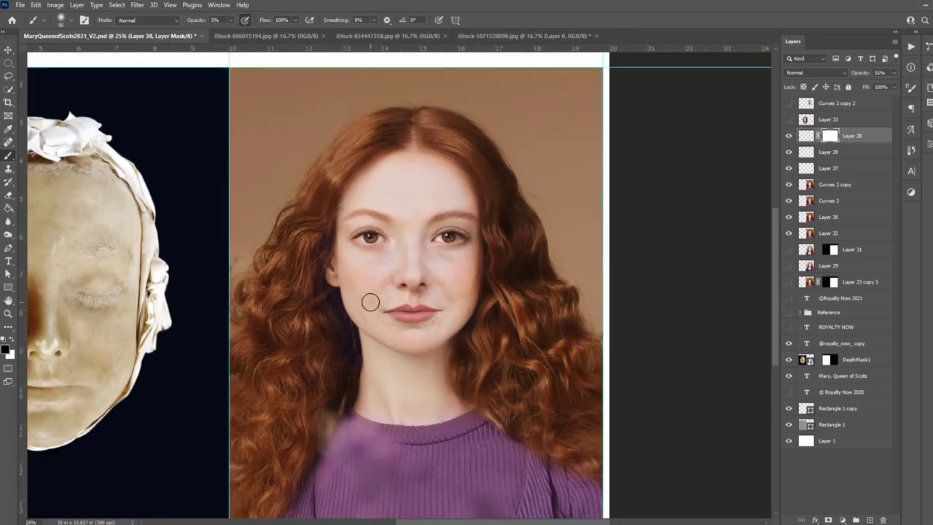
alt+click(370, 302)
key(ctrl+shift+alt+n)
Choose a lip red foreground colour and pan to show the full death mask.
click(6, 351)
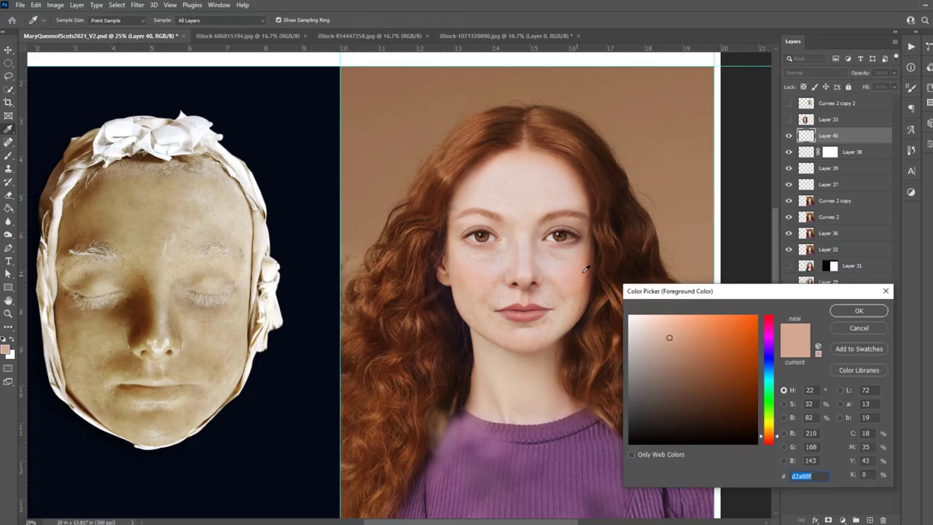
click(521, 314)
click(799, 306)
scroll(126, 228, up, 5)
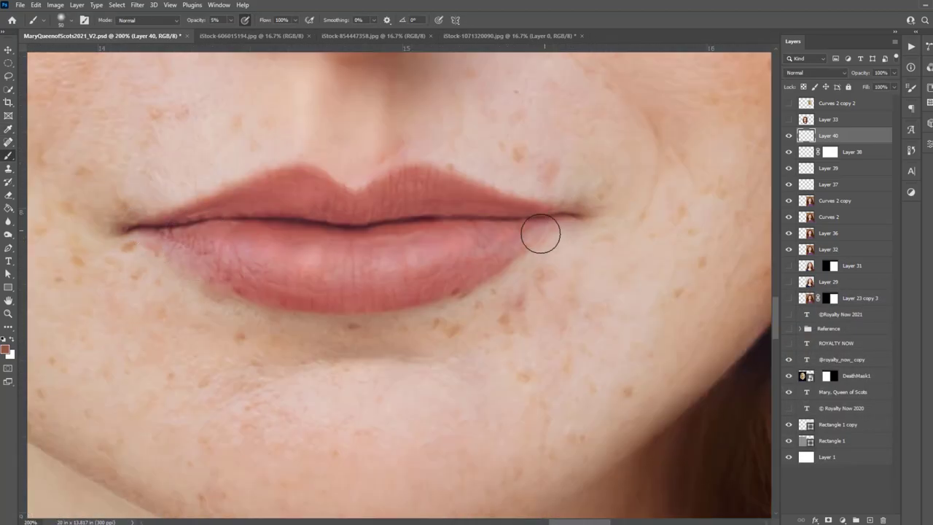
scroll(400, 287, down, 2)
scroll(642, 263, down, 2)
drag(641, 272, 759, 242)
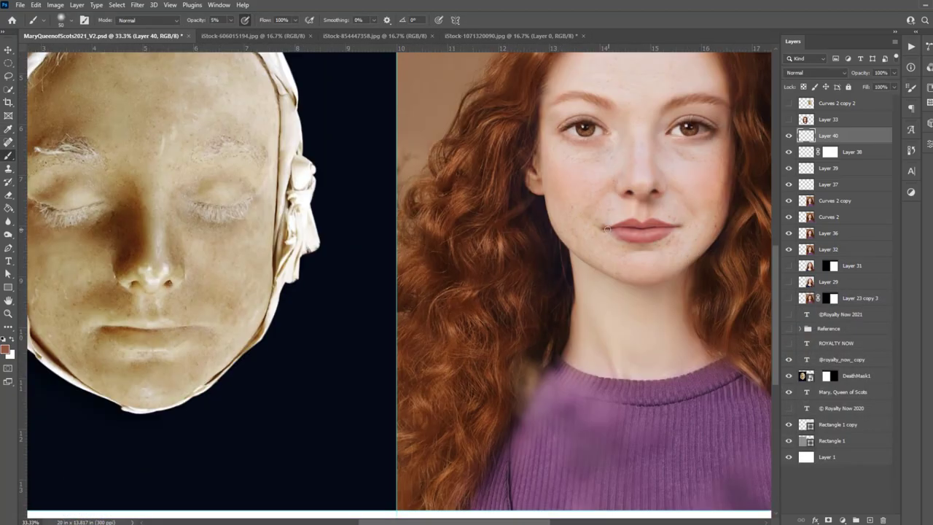
drag(605, 236, 588, 239)
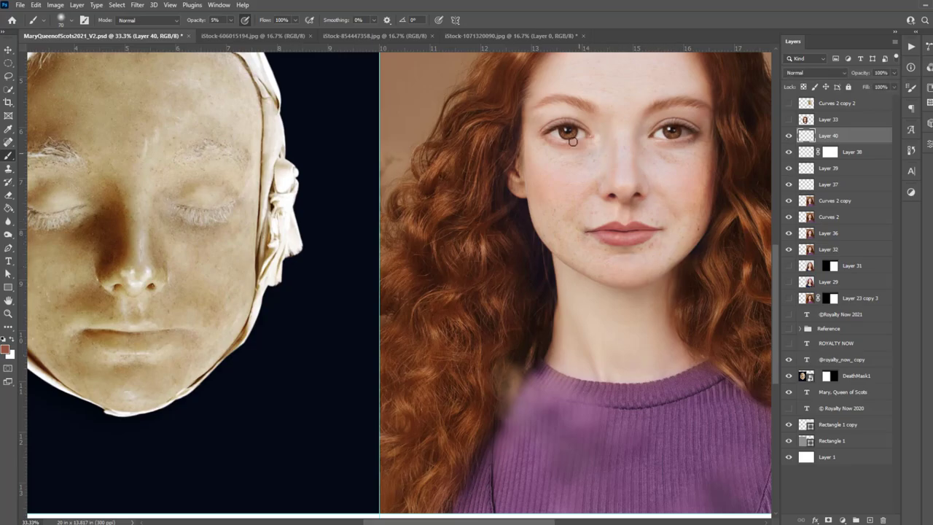
Zoom in on the nose and sample a light skin tone beside the right nostril.
scroll(657, 230, up, 2)
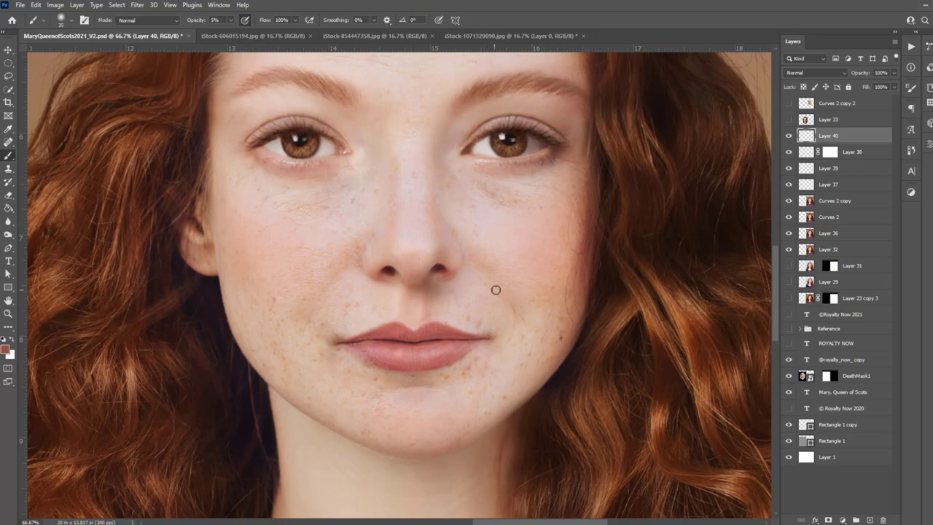
key(ctrl+BackSpace)
key(ctrl+z)
scroll(506, 260, up, 2)
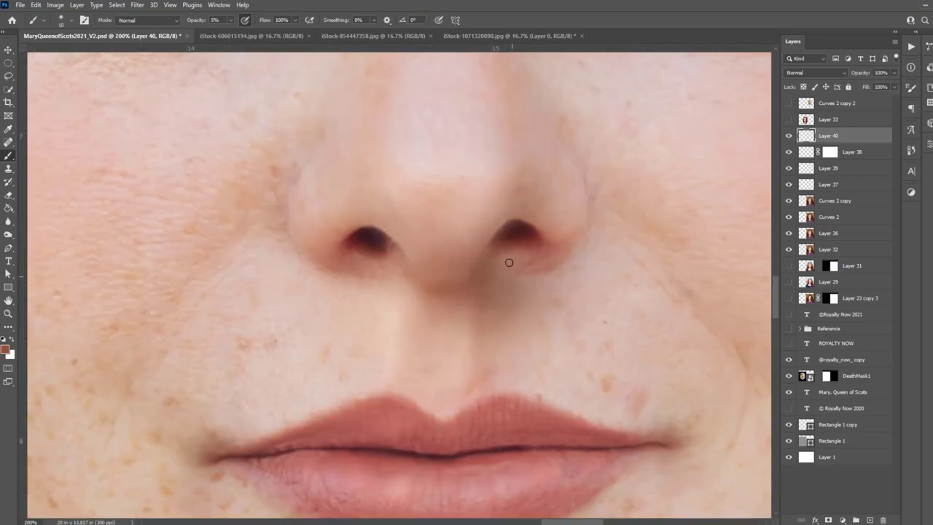
alt+click(519, 232)
alt+click(526, 258)
drag(618, 357, 582, 325)
Clone smooth skin over the area above the upper lip on new Layer 41.
key(ctrl+shift+alt+n)
key(s)
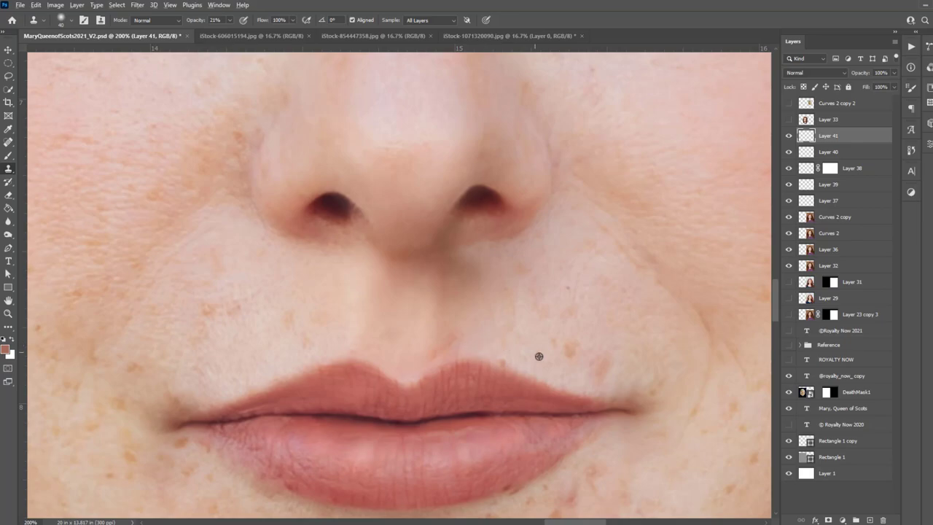
drag(489, 342, 485, 337)
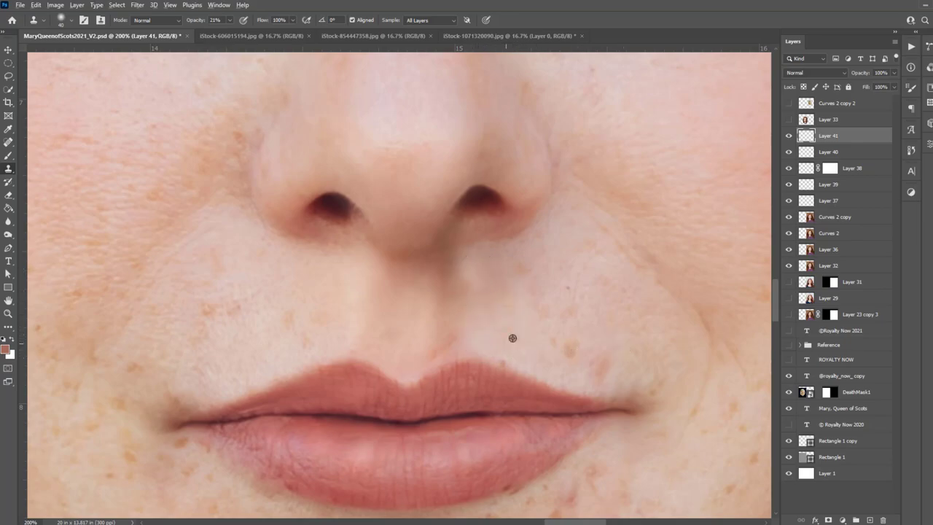
scroll(491, 312, down, 3)
scroll(491, 312, down, 2)
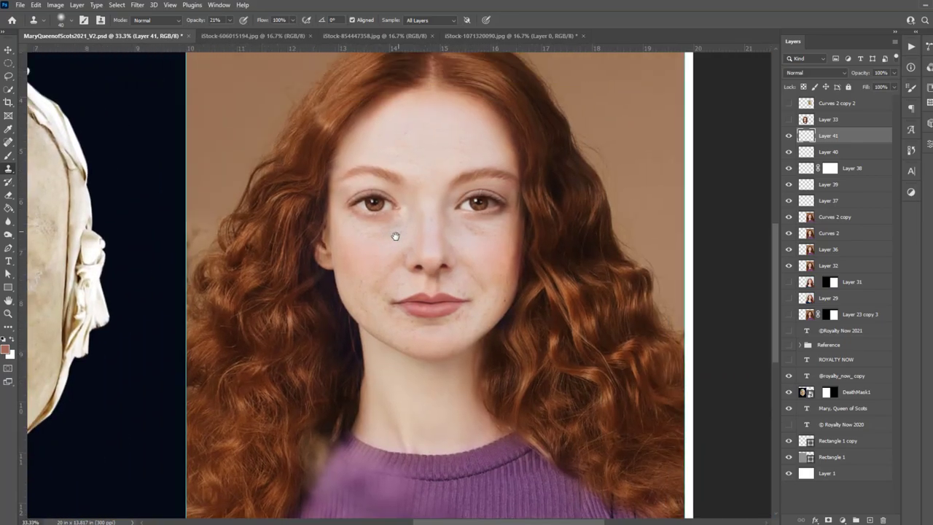
scroll(527, 277, up, 2)
Copy a rectangle around the nose and mouth from the red-haired reference photo.
click(374, 36)
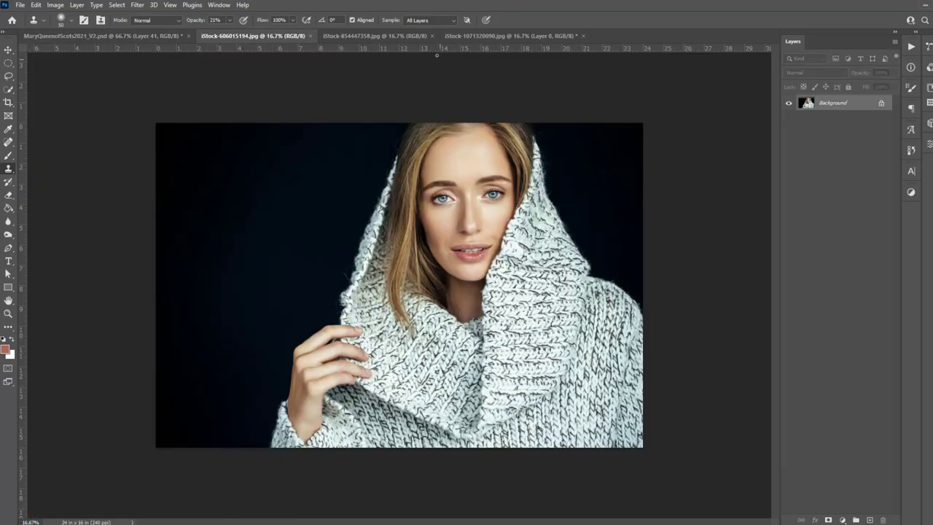
click(510, 35)
scroll(179, 384, up, 3)
right_click(11, 63)
click(65, 62)
mouse_move(374, 233)
mouse_down()
mouse_move(501, 315)
mouse_move(325, 297)
mouse_up()
key(ctrl+c)
Paste the nose-and-mouth patch into the layout beside the portrait and add a Curves 3 layer.
click(102, 35)
key(ctrl+v)
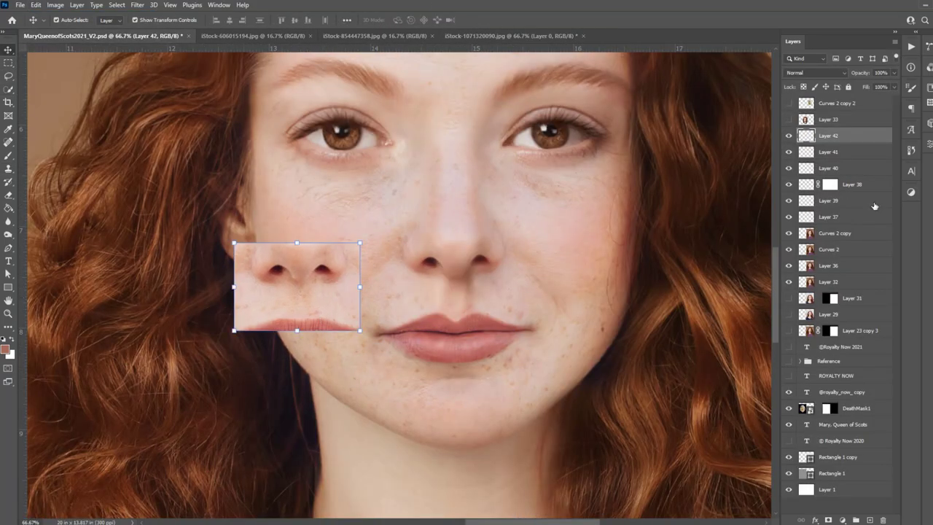
drag(225, 209, 301, 239)
click(77, 5)
click(107, 138)
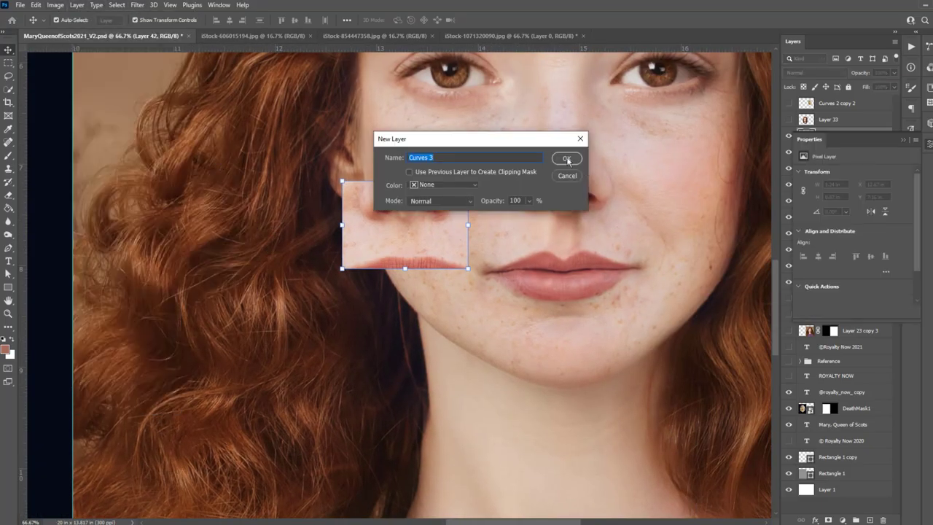
click(562, 156)
Duplicate Curves 3 with an inverted mask and set up white painting on the Curves 3 mask.
key(ctrl+j)
key(ctrl+i)
click(911, 150)
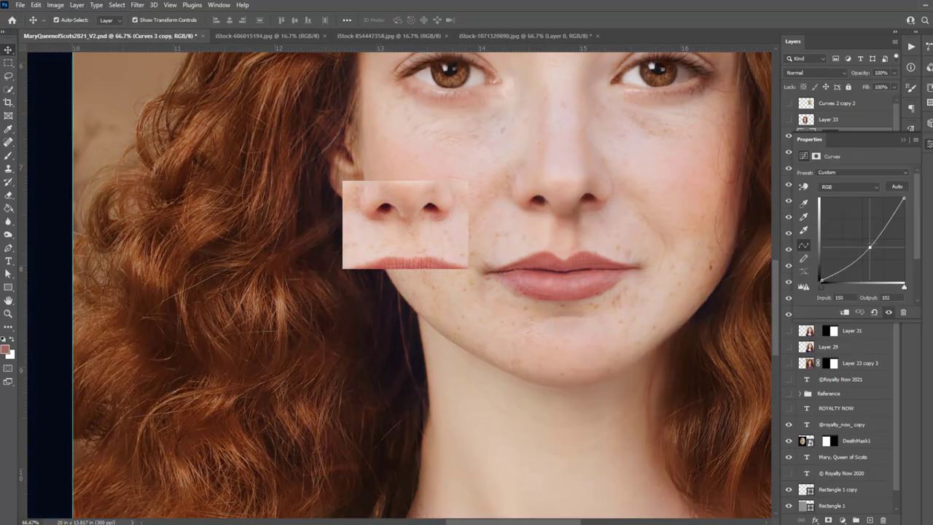
click(829, 152)
key(b)
key(x)
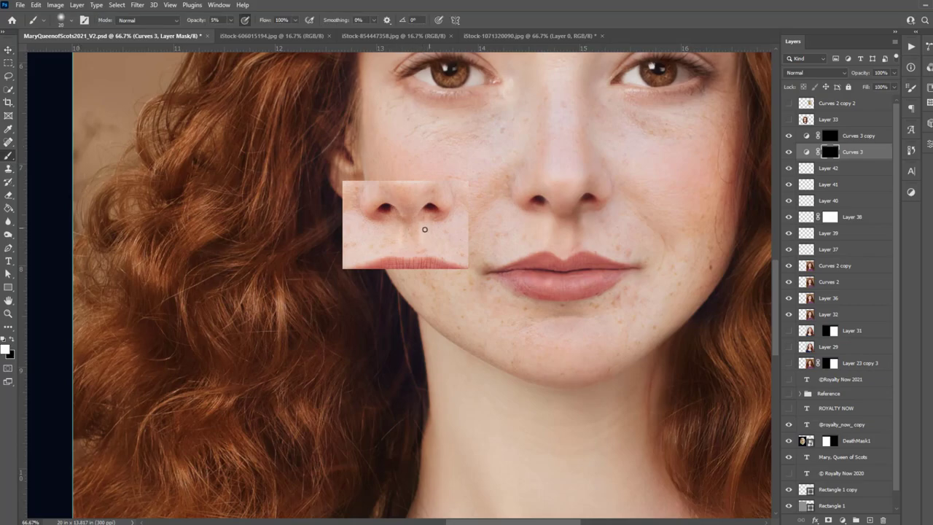
Merge the pasted patch, Curves 3 and Curves 3 copy into one layer.
key(alt+bracketright)
key(alt+bracketleft)
key(alt+shift+bracketright)
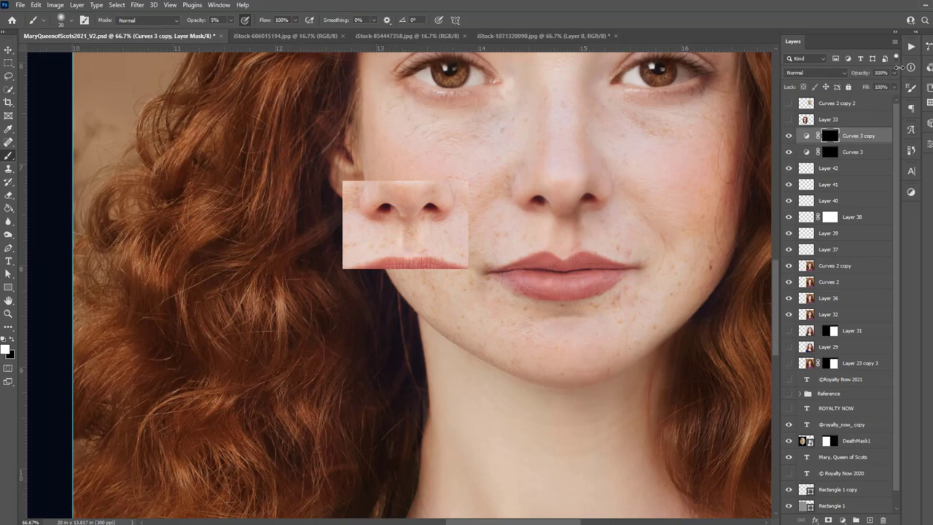
key(alt+shift+bracketleft)
key(ctrl+e)
Align the merged patch over the portrait's lips at full opacity and hide it with a black mask.
key(v)
drag(487, 197, 635, 201)
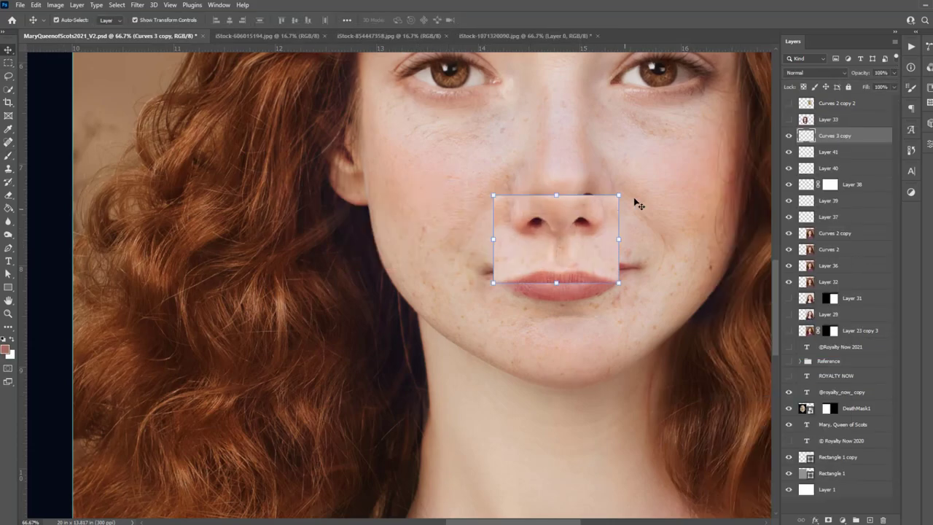
drag(591, 233, 589, 224)
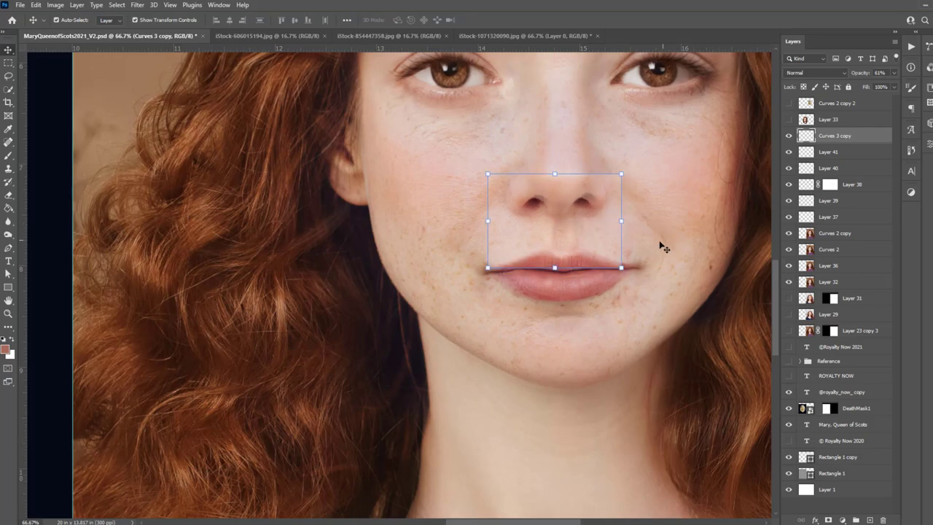
key(0)
key(ctrl+alt+m)
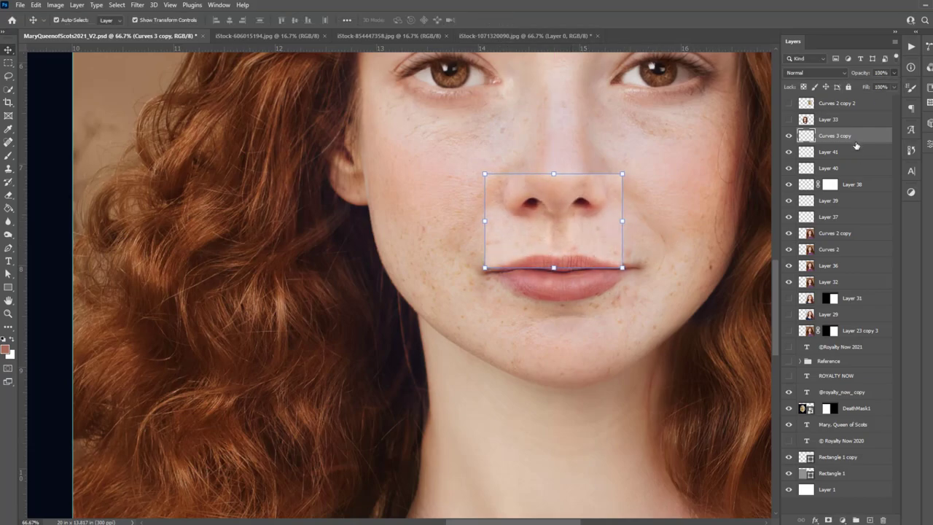
key(b)
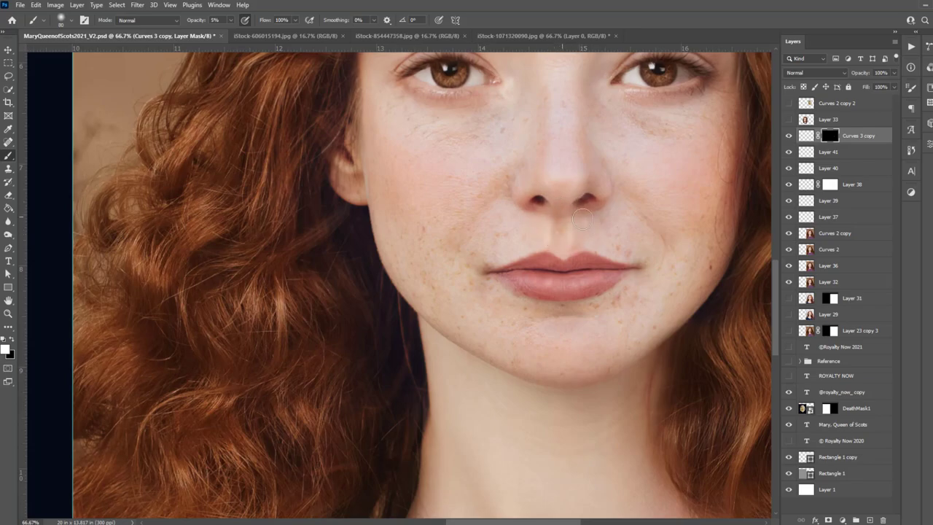
Widen the nose-and-mouth patch to about 106% and paint white on its mask to blend it.
click(8, 50)
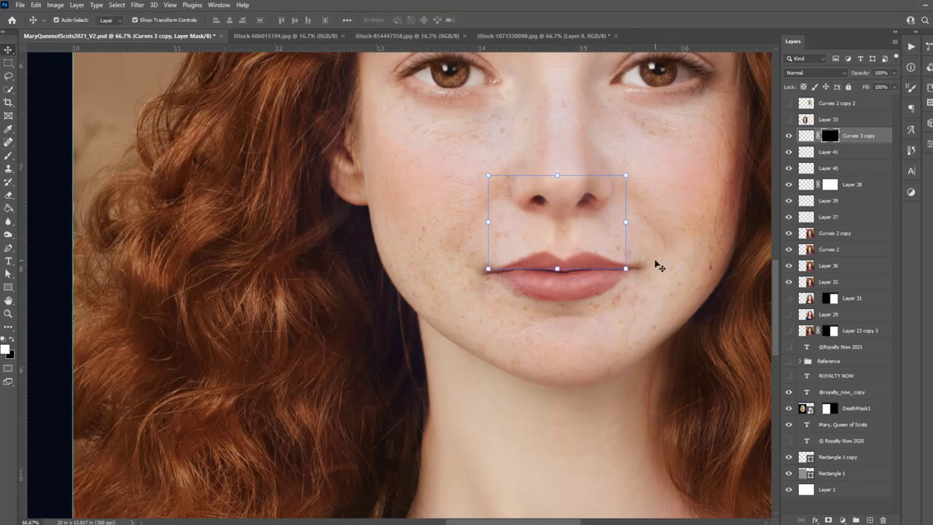
drag(626, 221, 628, 221)
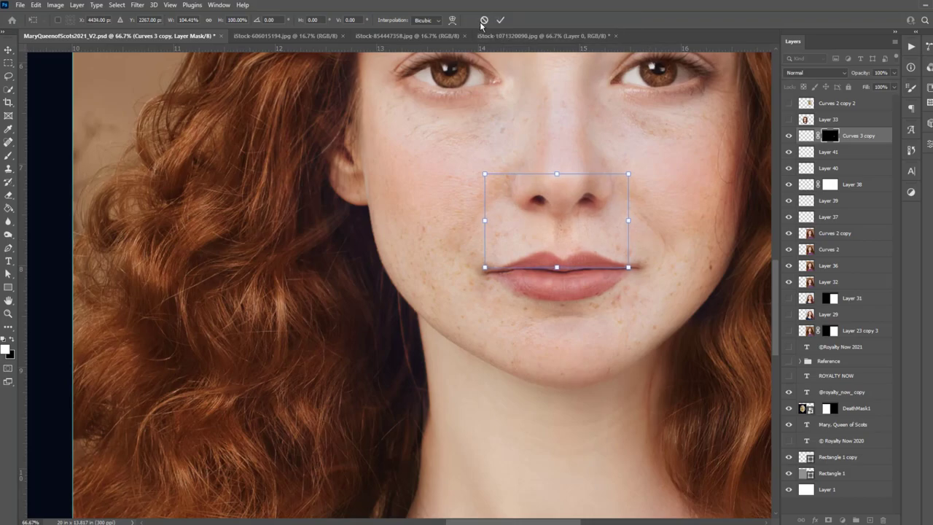
drag(485, 221, 475, 220)
drag(629, 221, 628, 220)
click(500, 22)
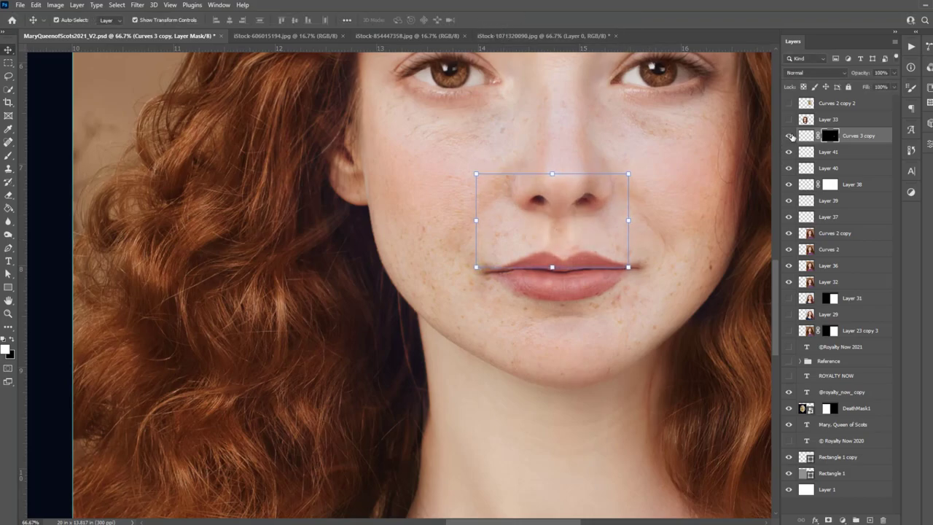
key(b)
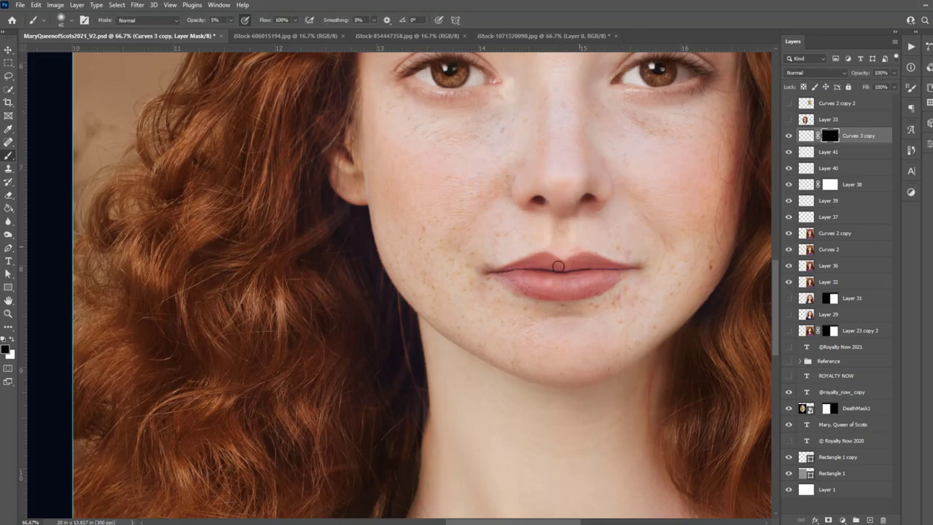
Add a new empty Layer 42 and centre both nostrils in view.
key(ctrl+shift+alt+n)
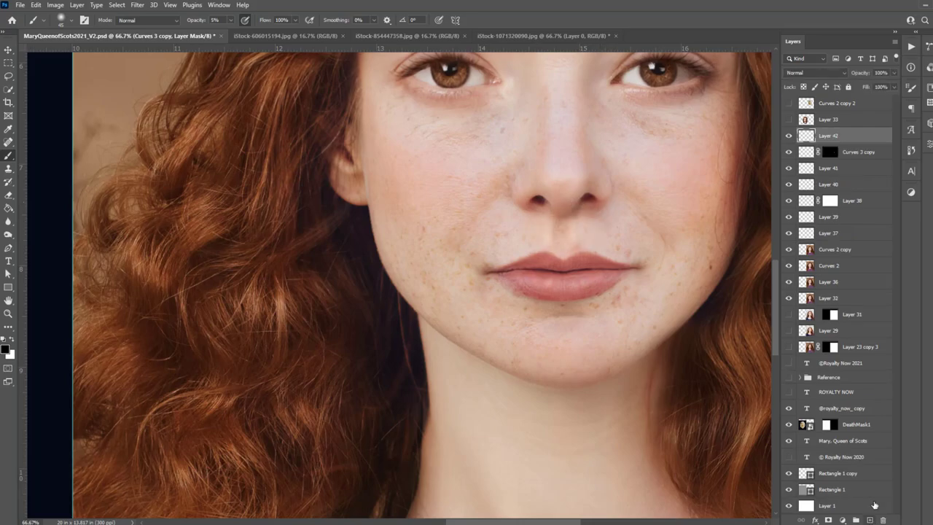
scroll(542, 214, up, 4)
drag(355, 324, 104, 452)
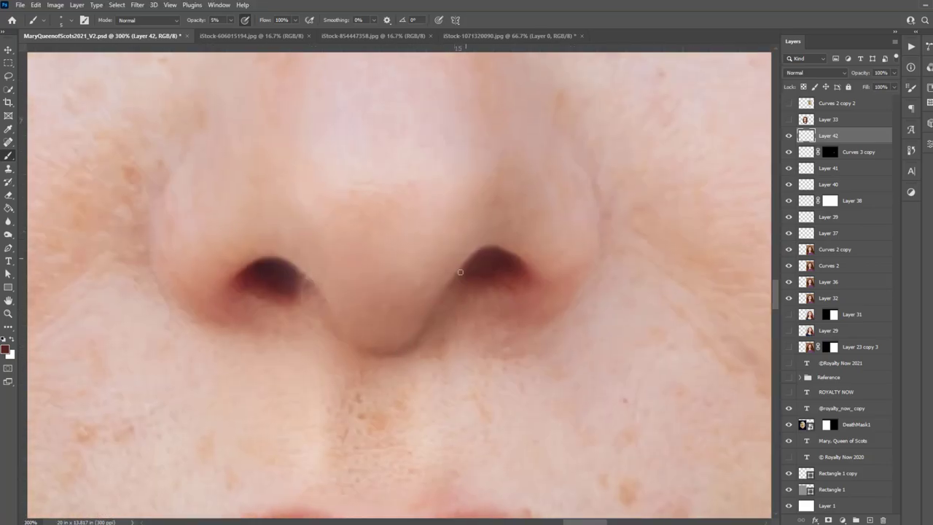
scroll(460, 272, down, 4)
click(361, 40)
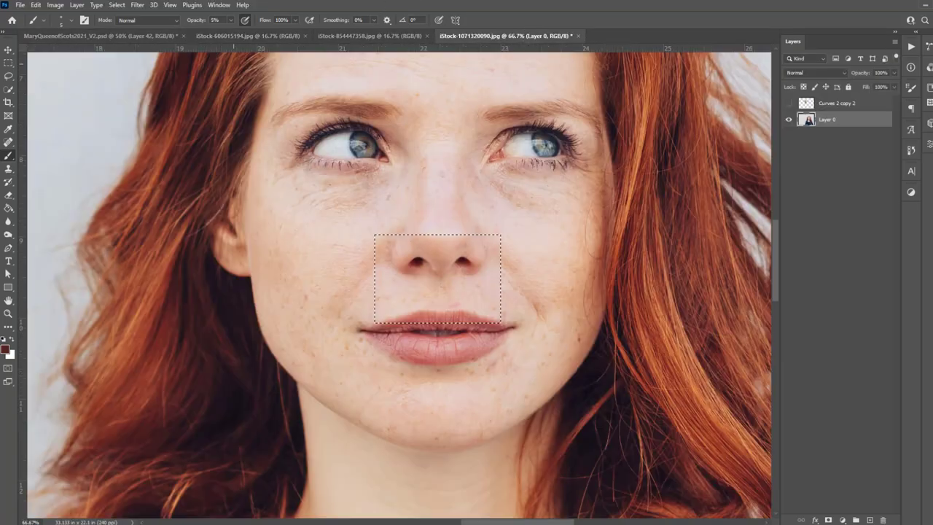
key(ctrl+v)
drag(582, 404, 631, 389)
Clone nostril detail from the patch onto the portrait's nose base.
key(s)
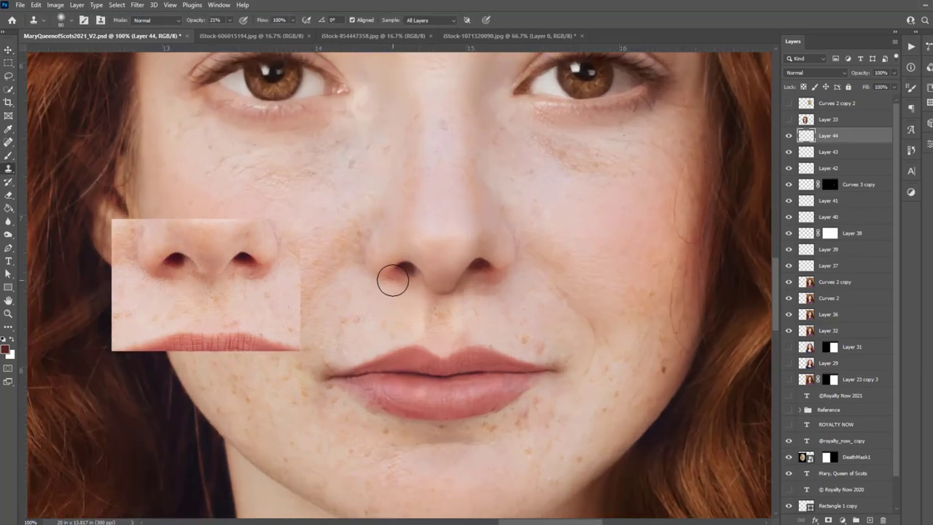
drag(393, 282, 404, 291)
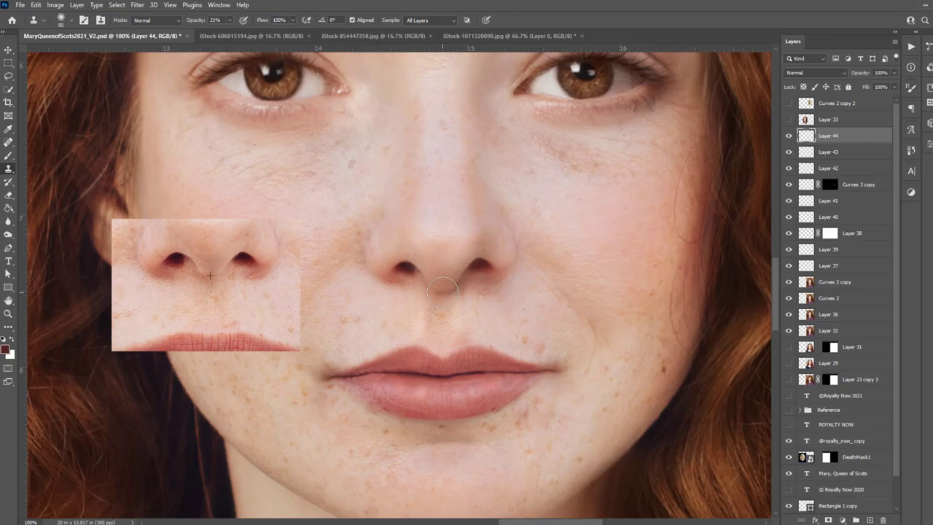
click(443, 269)
click(459, 281)
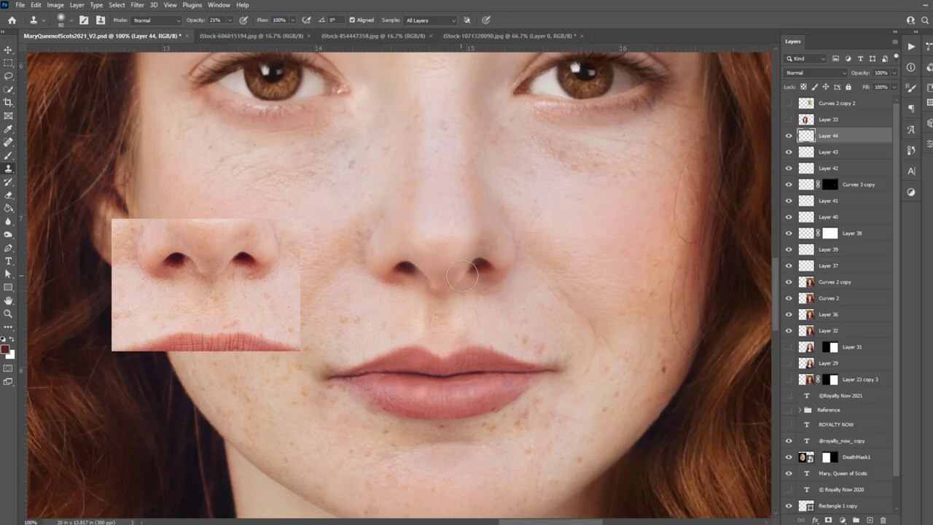
click(444, 273)
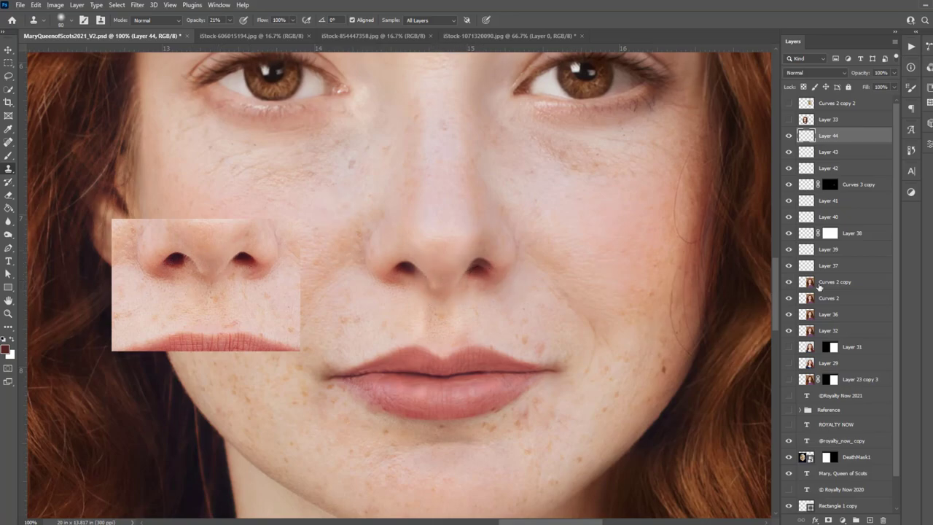
Liquify the cloned nostril strokes on Layer 44 and give Layer 44 a white layer mask.
key(v)
key(ctrl+shift+x)
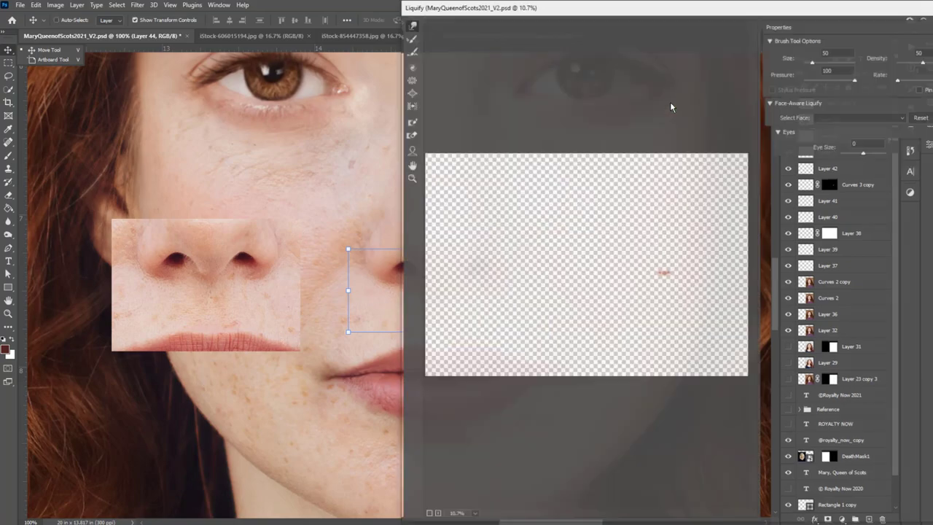
scroll(614, 204, up, 3)
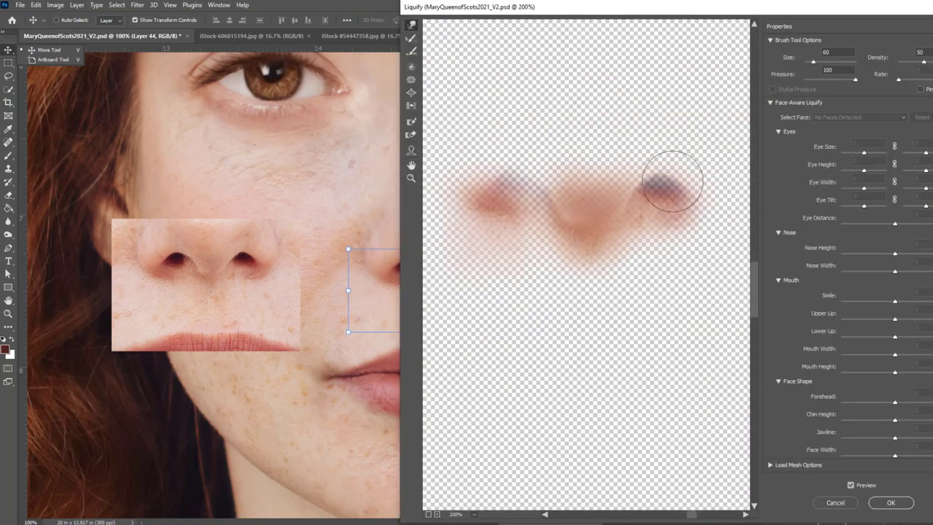
key(Return)
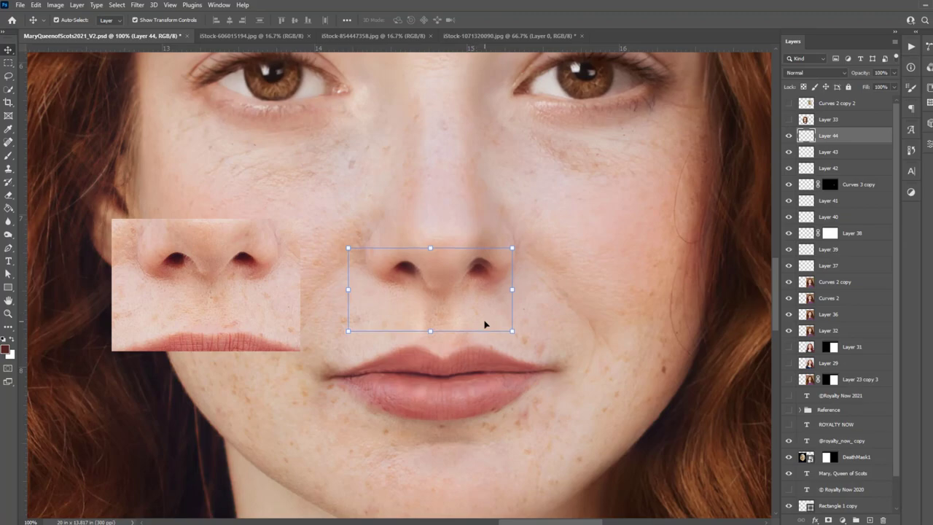
click(828, 519)
key(b)
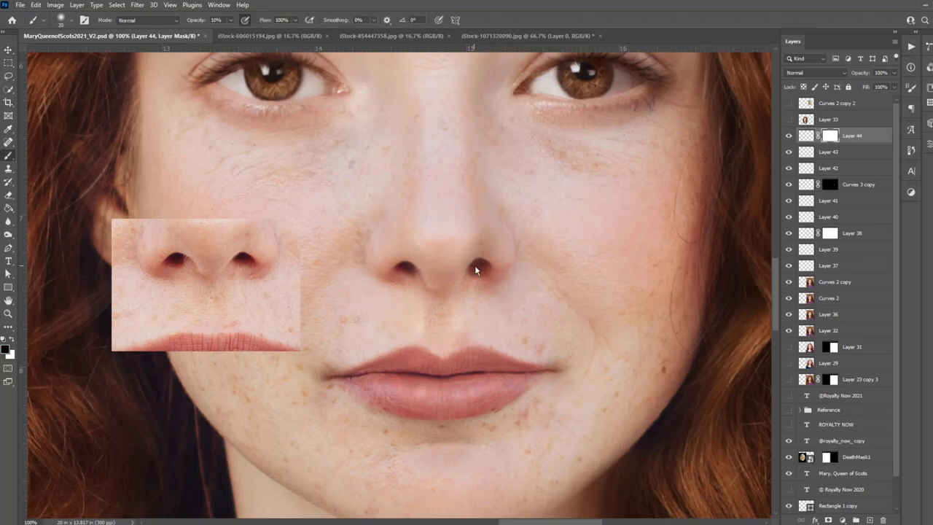
Add retouch Layer 45 and paint on it with skin tone sampled from the cheek.
key(ctrl+minus)
key(ctrl+minus)
key(ctrl+minus)
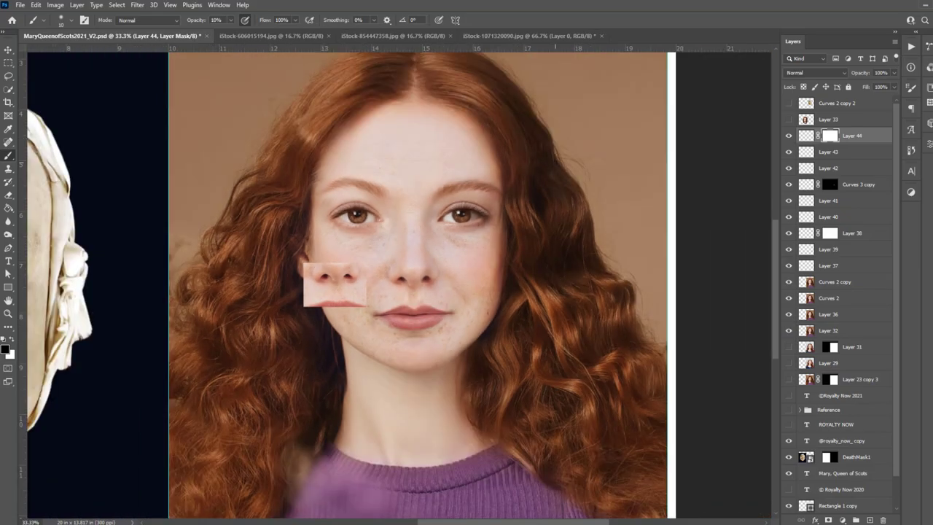
key(v)
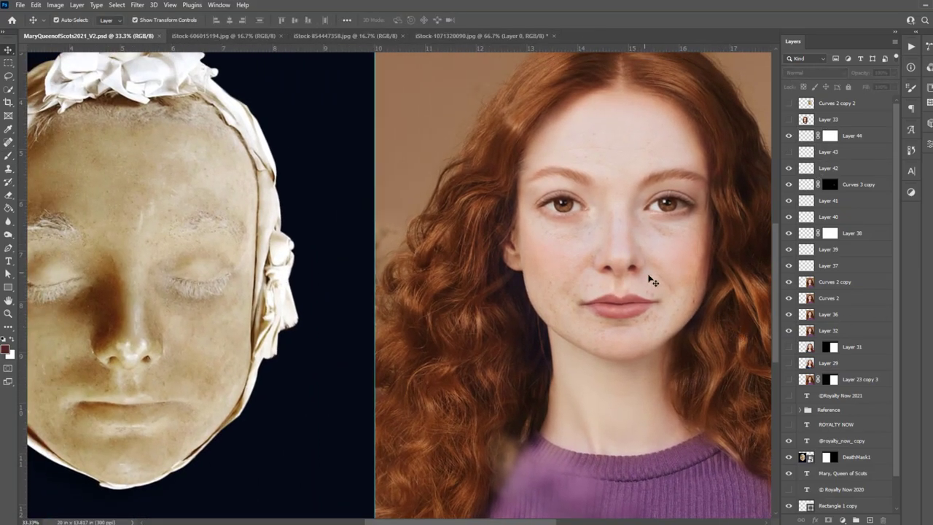
drag(651, 276, 631, 264)
key(ctrl+shift+alt+n)
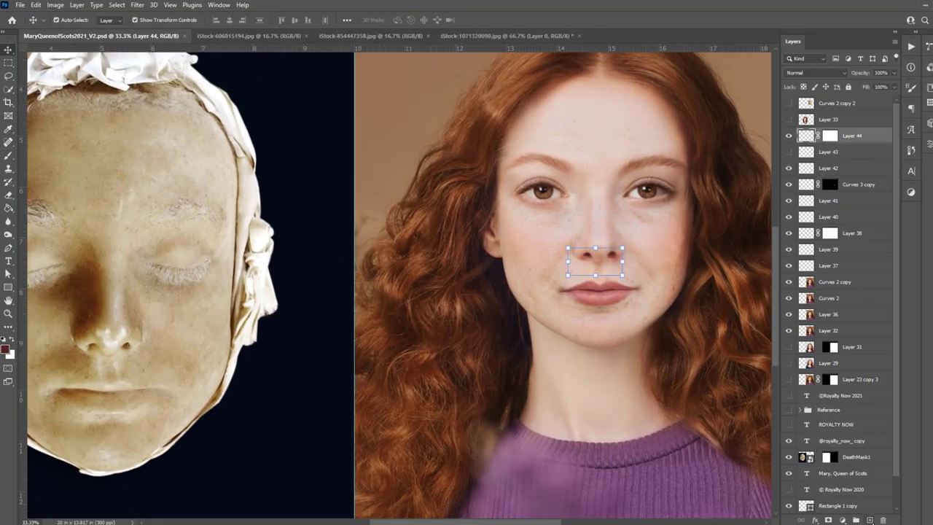
key(i)
key(b)
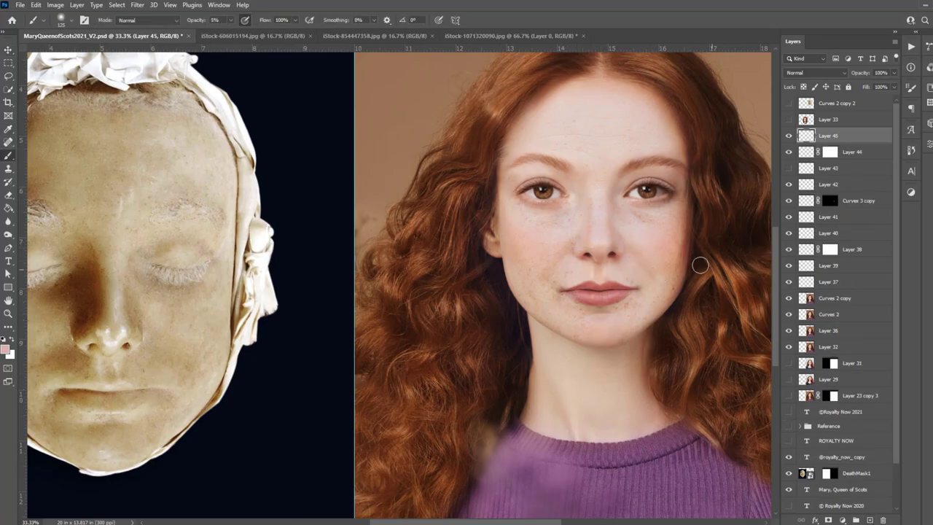
alt+click(665, 253)
key(ctrl+minus)
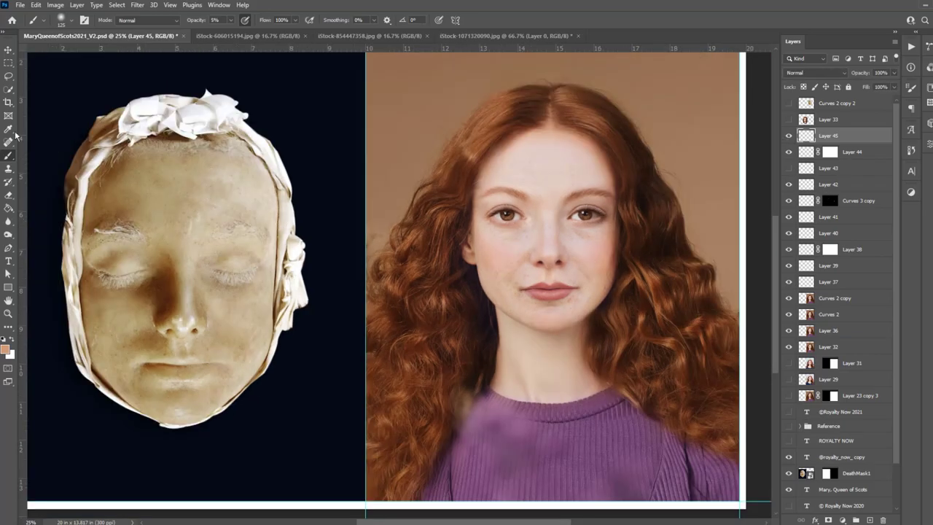
alt+click(615, 252)
Lower Layer 44 to 48% opacity, mask Layer 45, and add a Curves adjustment above it.
click(801, 153)
drag(890, 75, 873, 89)
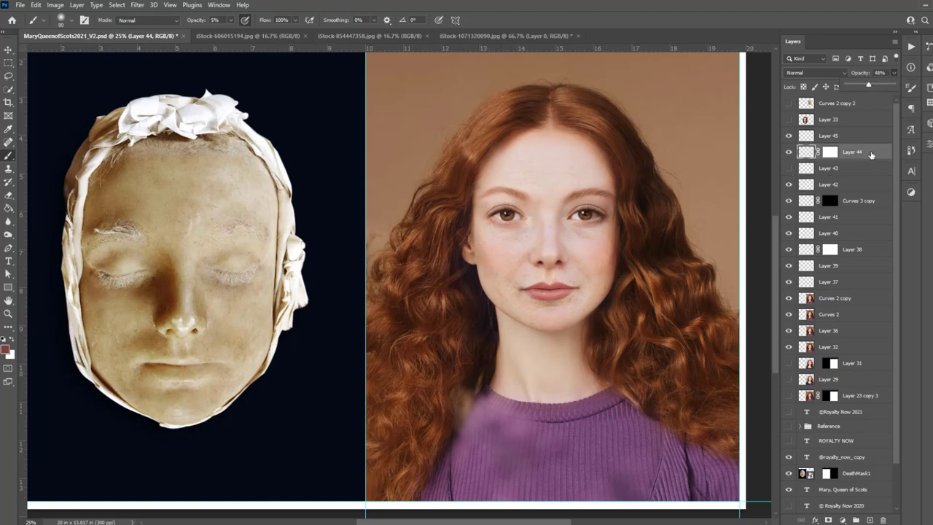
click(788, 136)
click(845, 135)
click(828, 520)
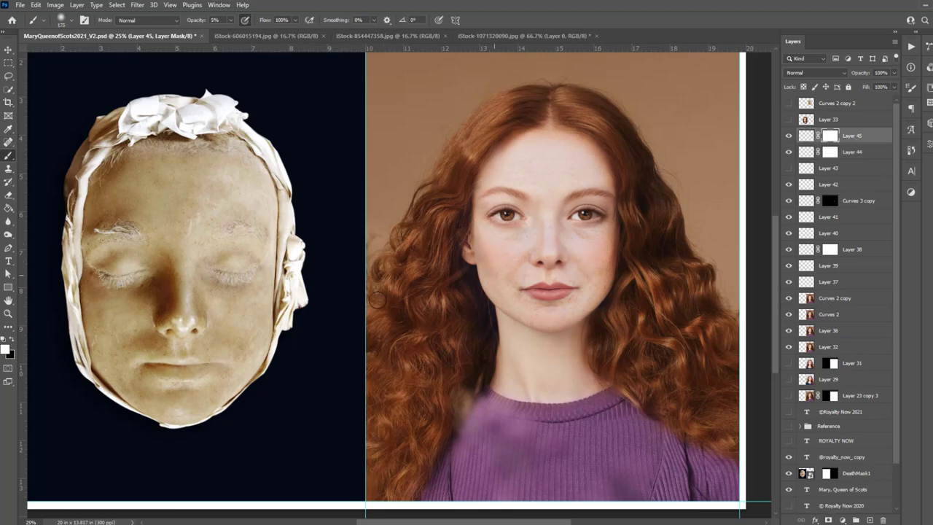
key(x)
click(76, 5)
click(566, 156)
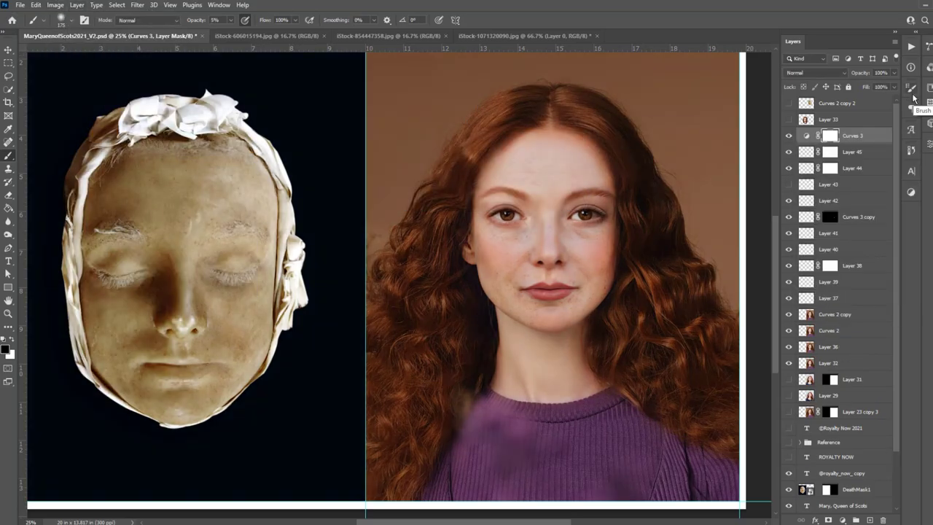
Hide the Curves 3 adjustment behind an inverted black mask and enlarge the brush.
key(ctrl+i)
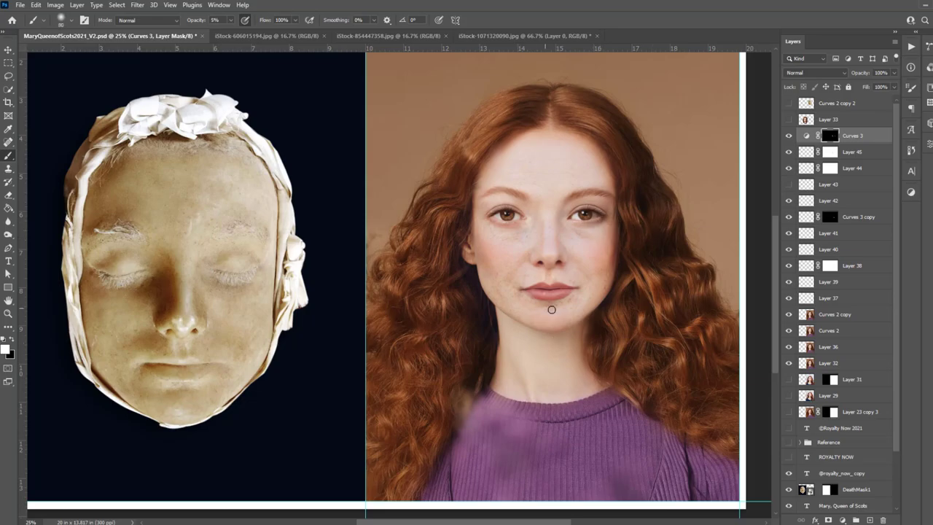
key(bracketright)
key(bracketright)
key(bracketright)
double_click(806, 135)
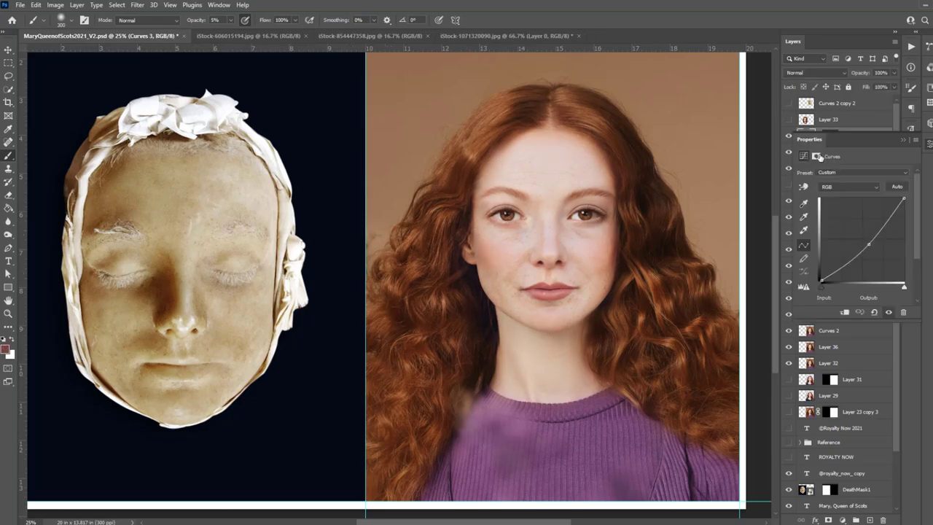
key(Escape)
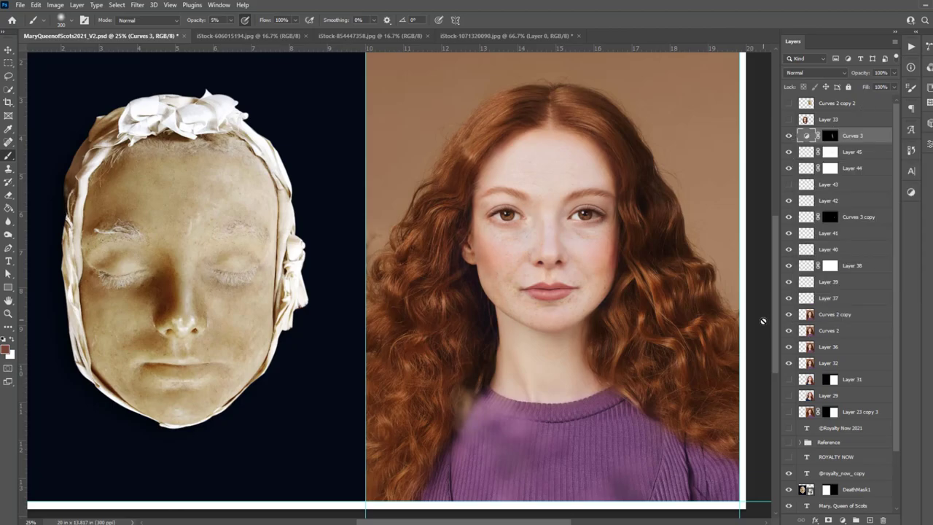
Set Layer 45 to 66% opacity, save, and retarget the Curves 3 mask with default colours.
key(alt+bracketleft)
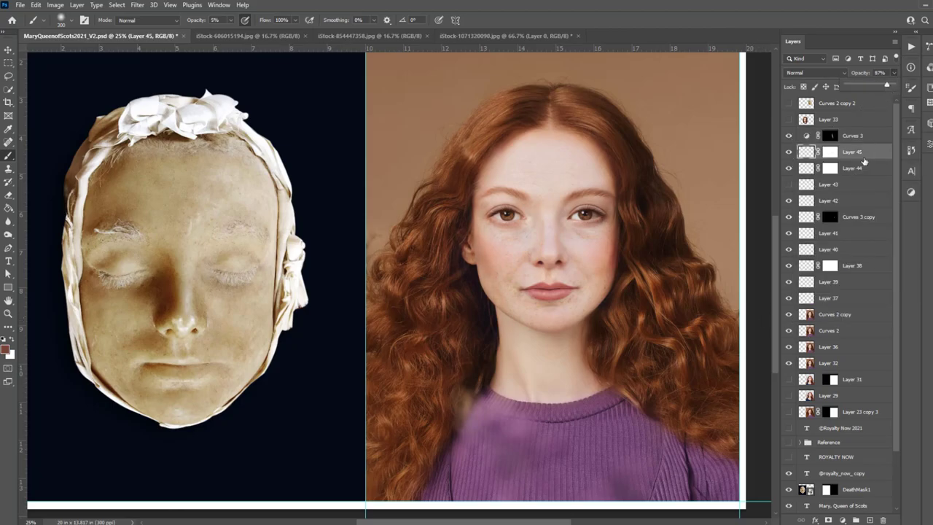
drag(880, 82, 865, 82)
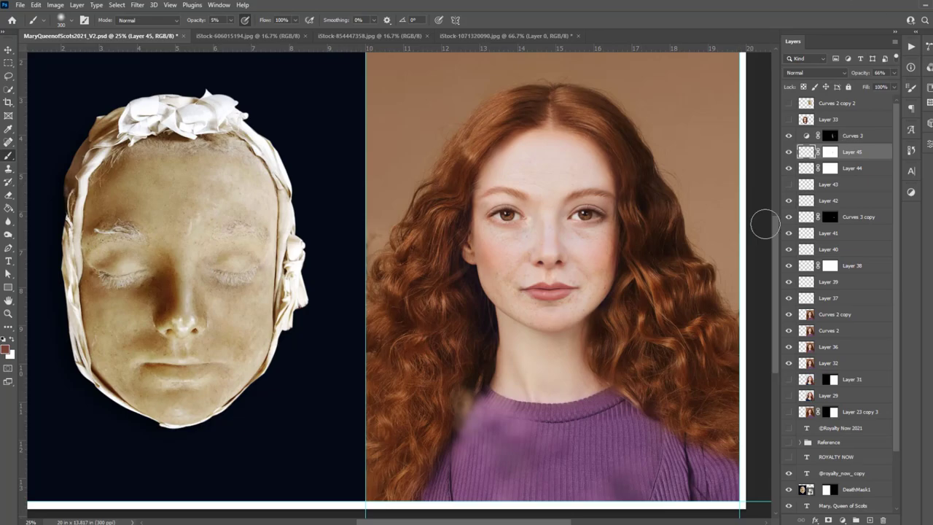
key(ctrl+s)
key(alt+bracketright)
key(d)
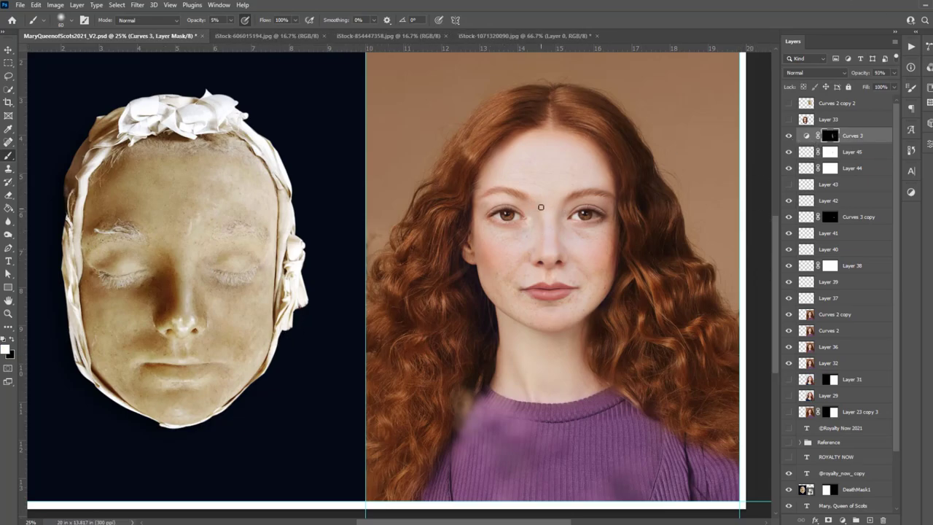
scroll(562, 267, up, 3)
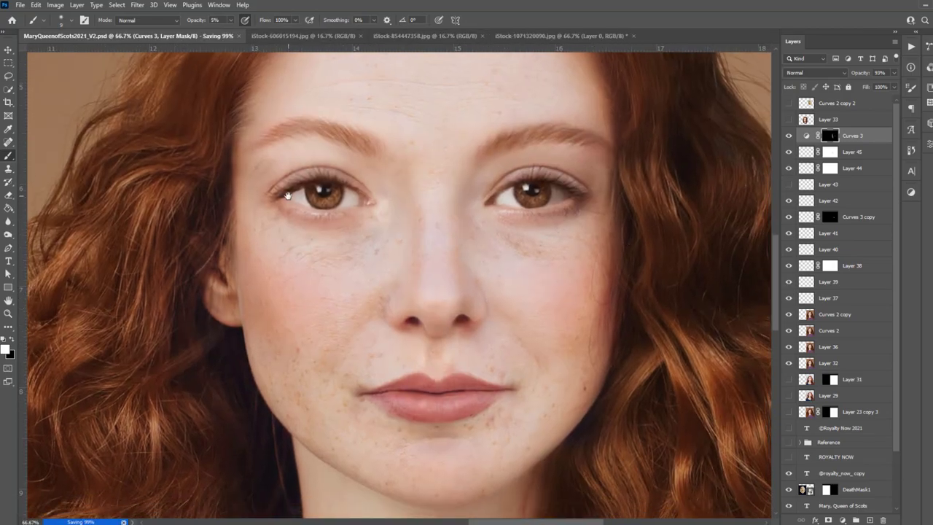
Copy the eyes-and-forehead strip from iStock-1071320090.jpg and paste it into the layout as Layer 46.
click(270, 35)
click(514, 36)
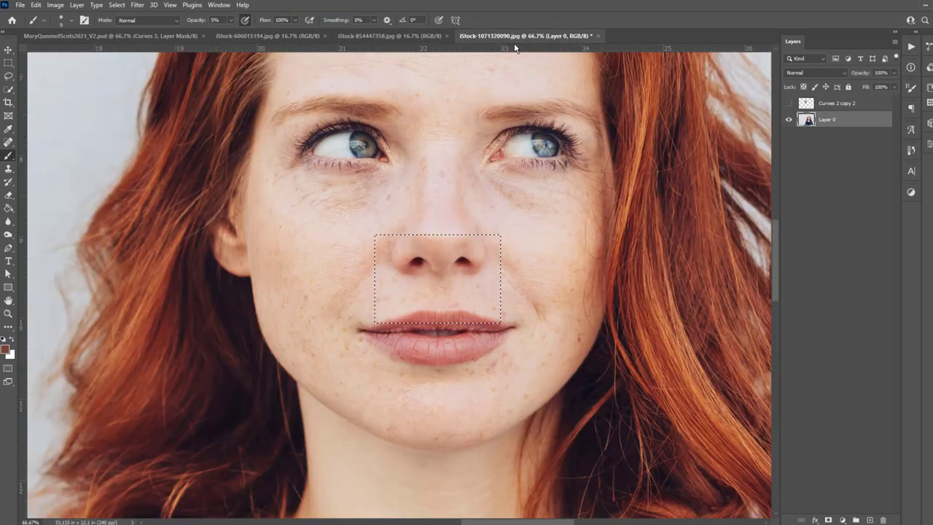
click(35, 5)
click(60, 73)
click(110, 36)
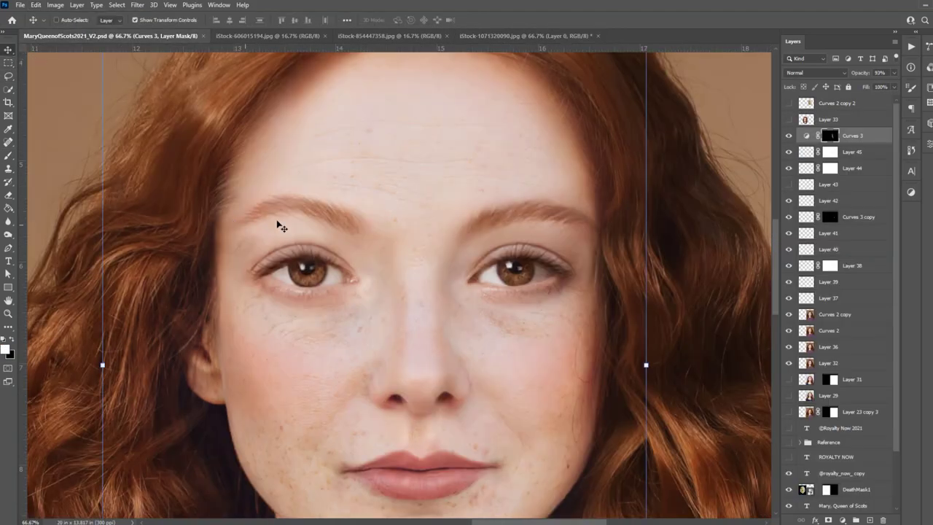
key(ctrl+v)
Brighten the pasted Layer 46 strip with Curves and add an empty Layer 47 above it.
click(56, 7)
click(306, 64)
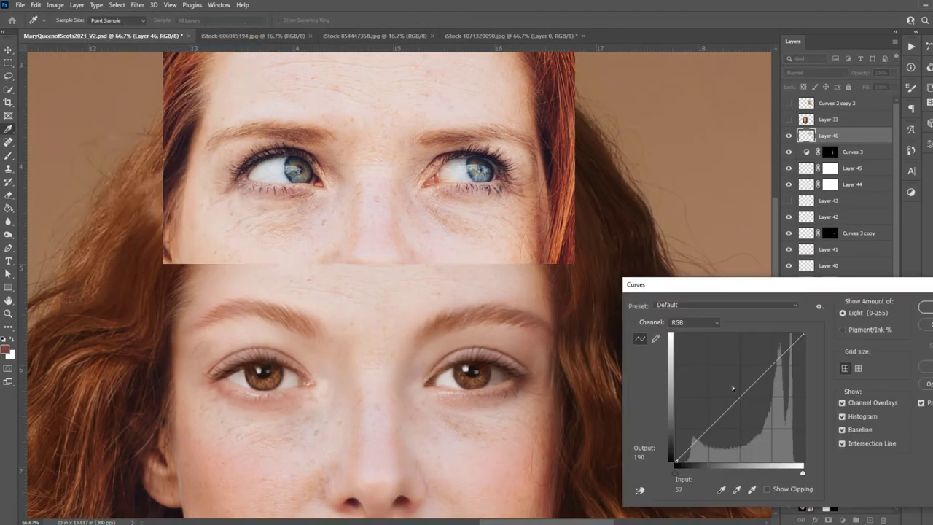
drag(729, 408, 734, 397)
click(924, 307)
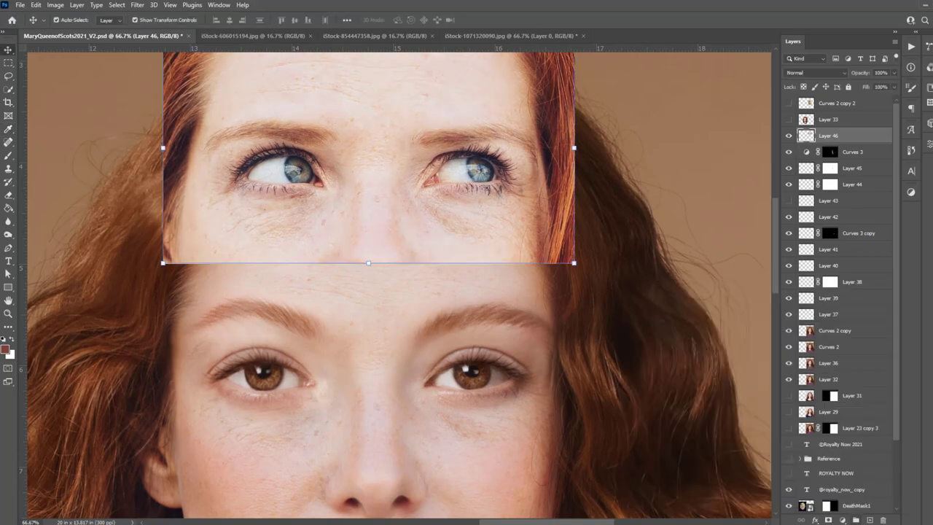
click(868, 520)
key(s)
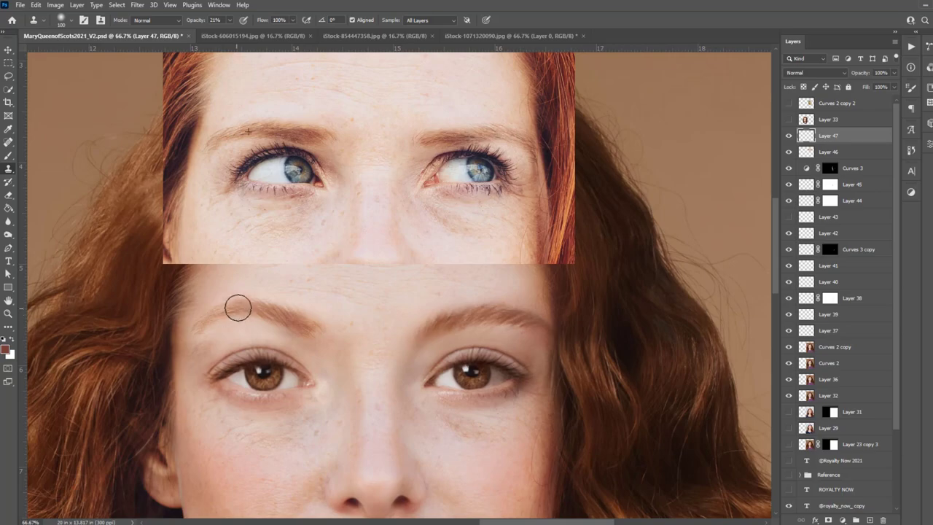
Clone reference brow hairs and fine lines onto the right brow and under both eyes on Layer 47.
mouse_move(430, 328)
mouse_down()
mouse_move(524, 323)
mouse_move(536, 332)
mouse_move(499, 314)
mouse_move(452, 326)
mouse_up()
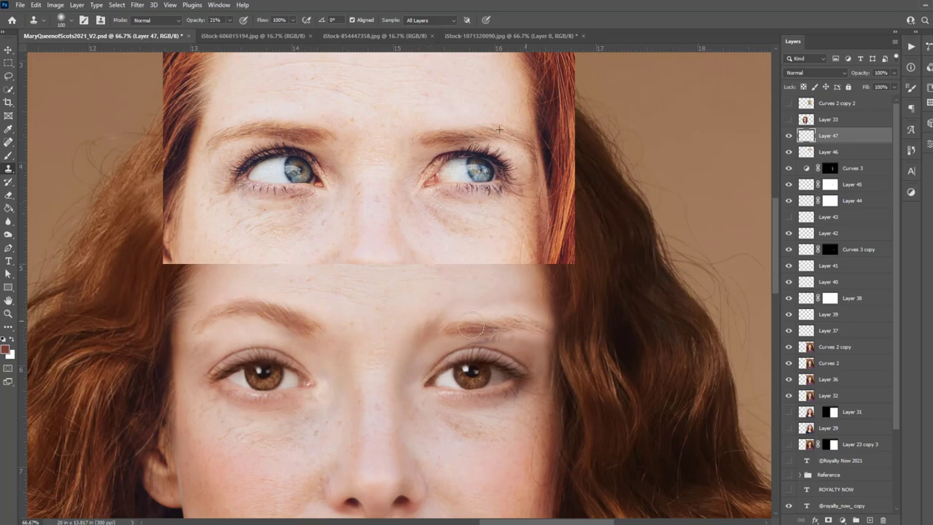
click(789, 136)
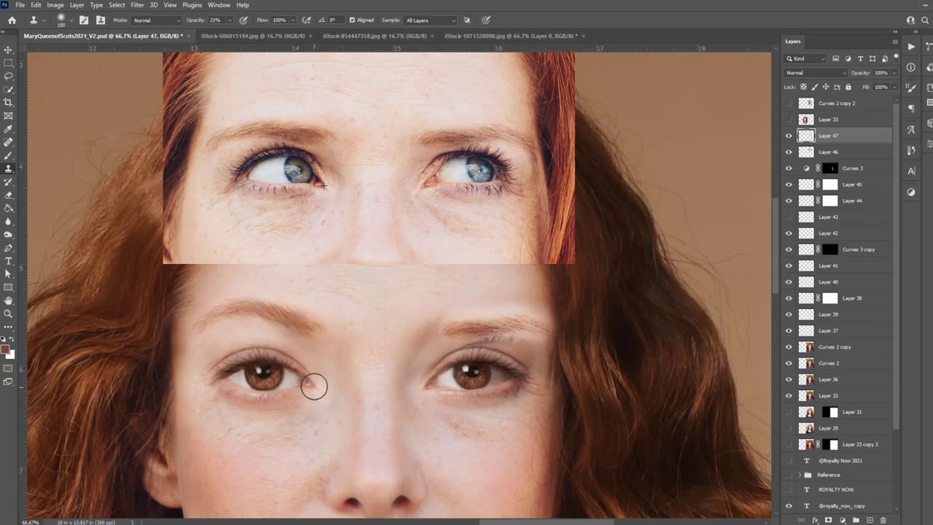
drag(294, 394, 268, 410)
drag(488, 412, 473, 395)
drag(679, 435, 681, 393)
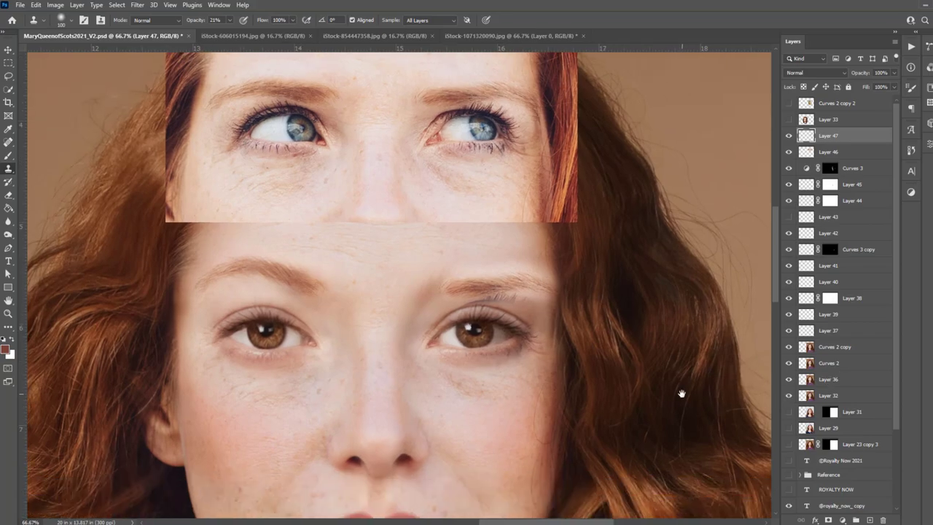
Mask Layer 47 and paint black at 10% brush opacity to blend it, then add Layer 48.
click(828, 519)
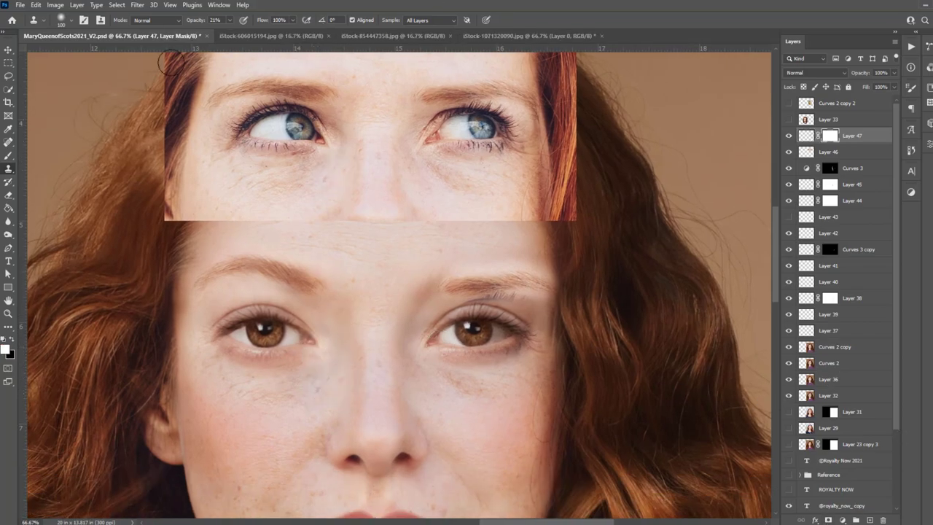
key(b)
key(x)
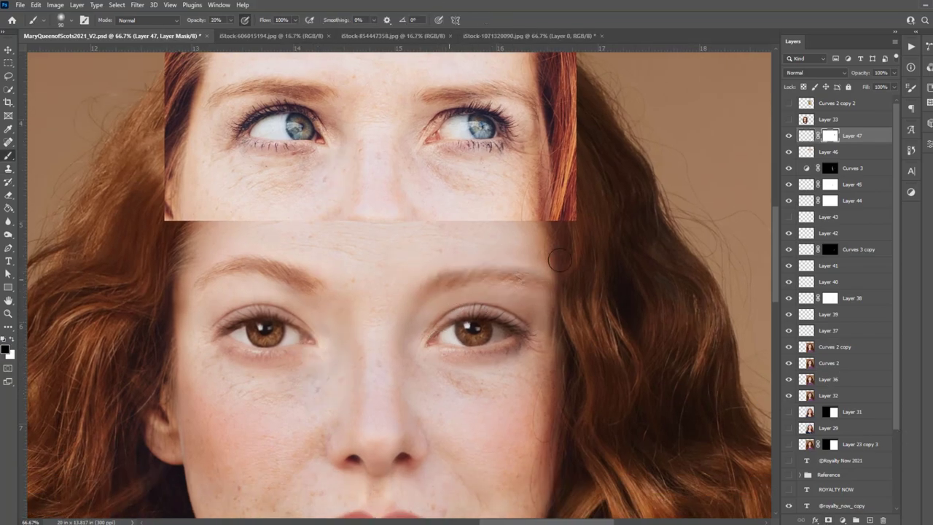
key(bracketright)
key(1)
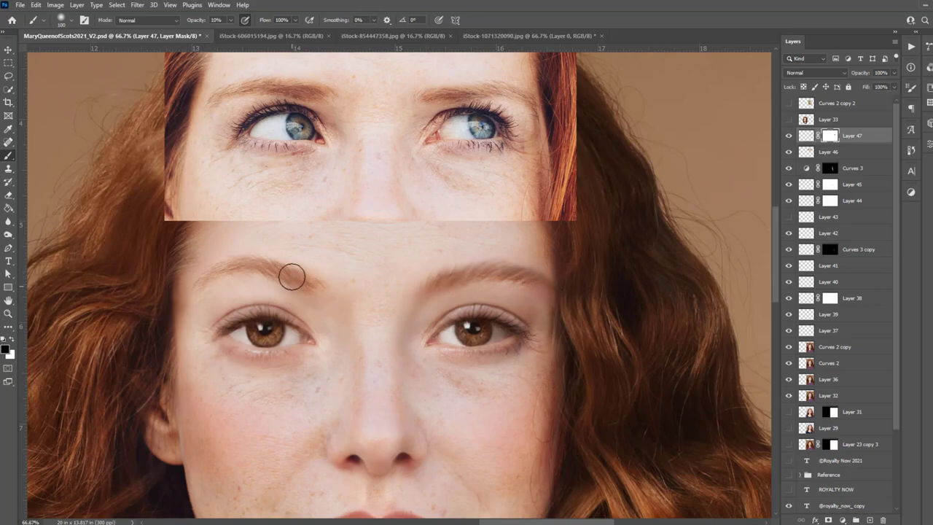
key(bracketleft)
key(bracketleft)
key(bracketleft)
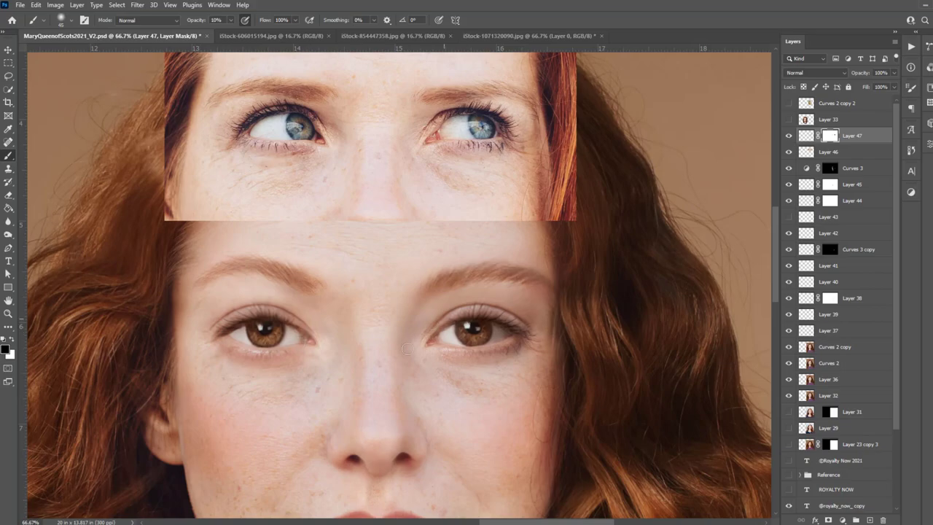
key(bracketright)
key(bracketright)
key(bracketright)
key(ctrl+minus)
key(ctrl+minus)
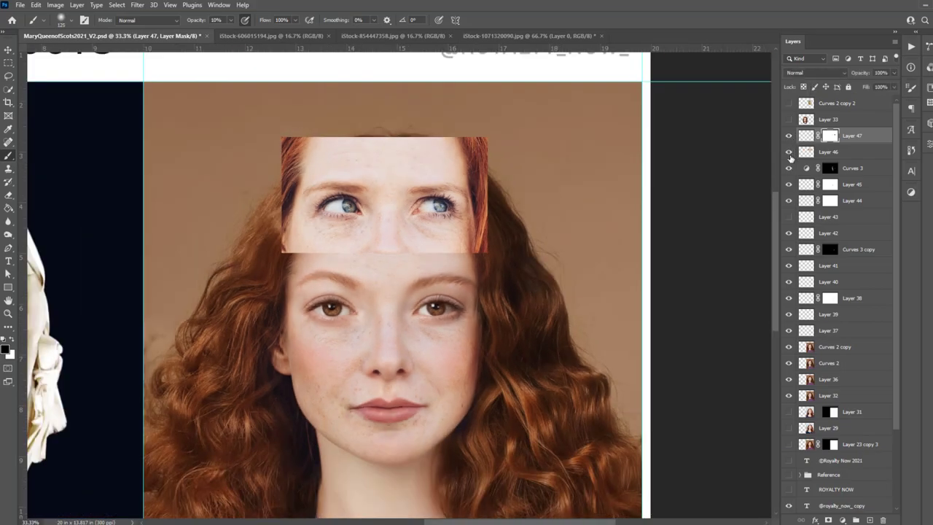
key(ctrl+shift+alt+n)
key(ctrl+plus)
key(ctrl+plus)
key(ctrl+plus)
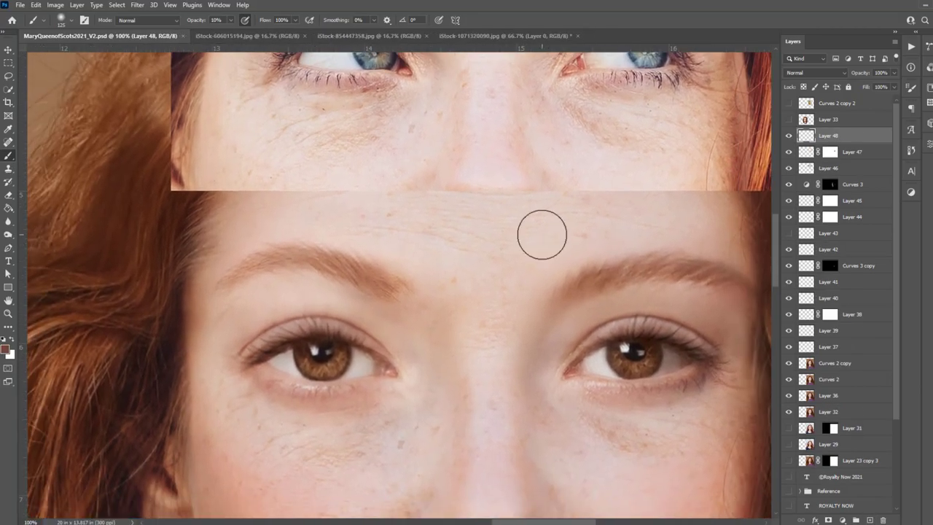
Sample a dark brown from the left eyebrow at 200% zoom as the paint colour.
key(ctrl+plus)
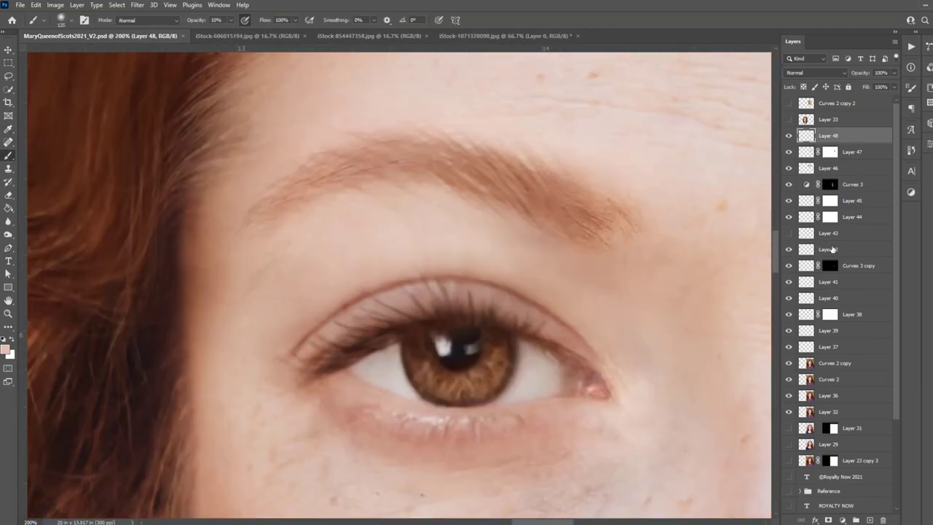
alt+click(329, 241)
click(6, 350)
key(Return)
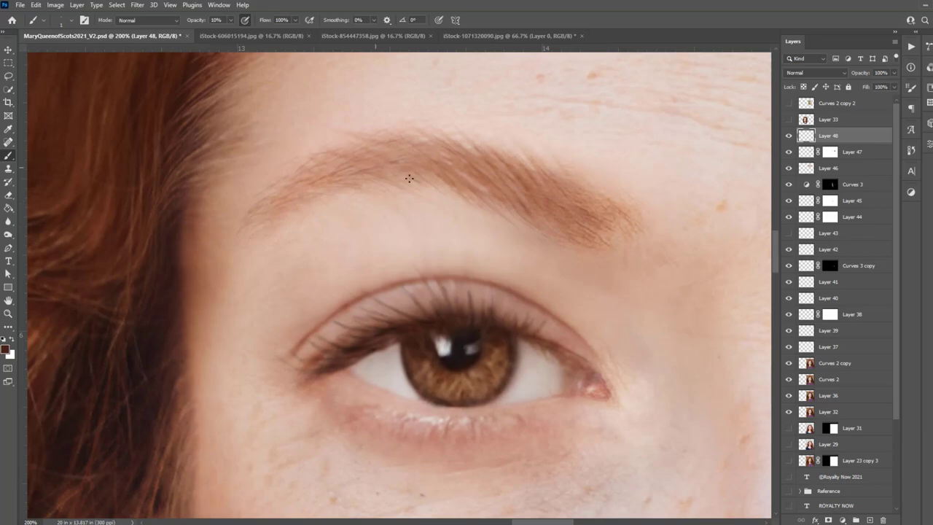
drag(297, 242, 234, 325)
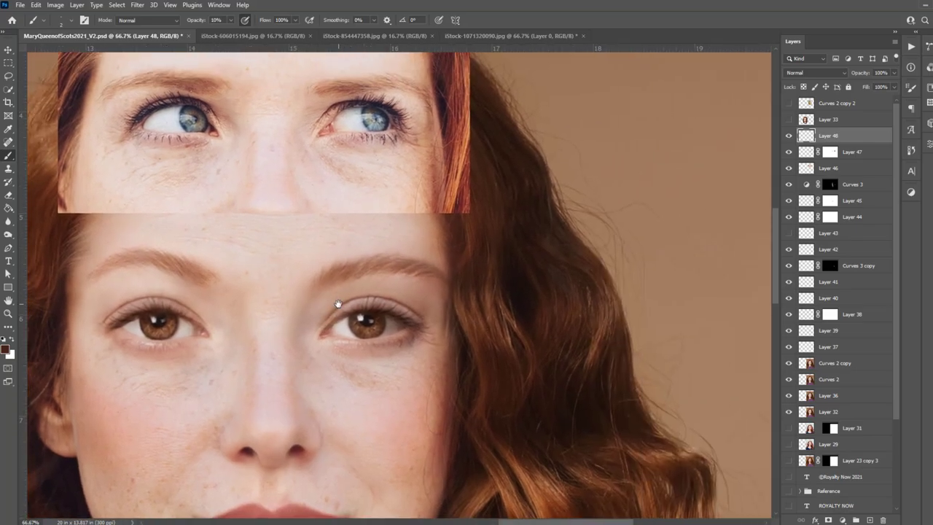
Dismiss the Print dialog, add an empty Layer 49, and zoom back in on the eye.
key(ctrl+p)
click(610, 327)
key(ctrl+plus)
key(ctrl+plus)
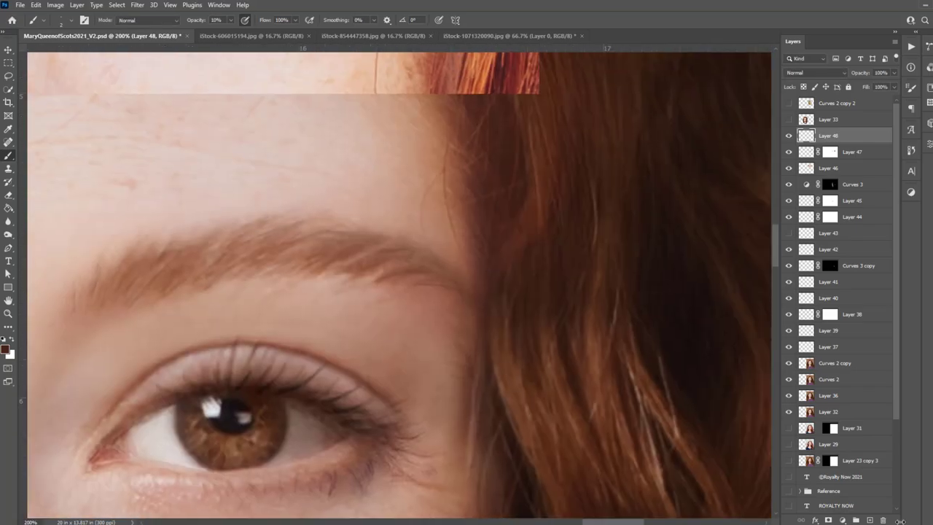
key(ctrl+shift+alt+n)
scroll(257, 255, right, 2)
scroll(296, 189, right, 2)
Clone Stamp over the hairline on Layer 49, sampling from nearby.
key(i)
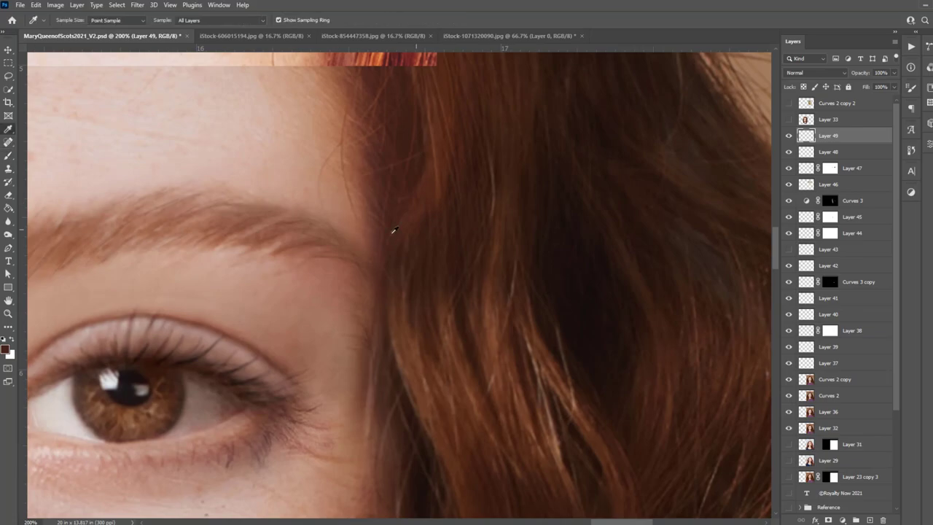
click(9, 166)
alt+click(360, 168)
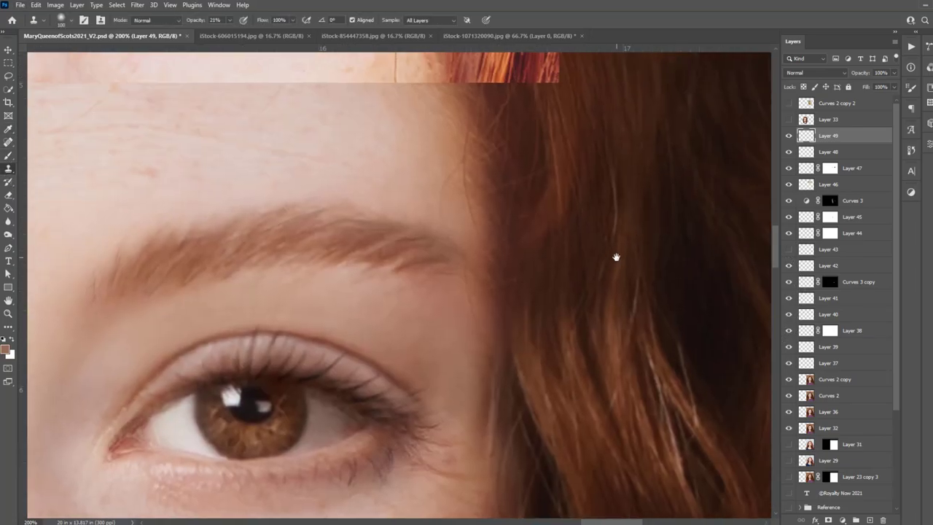
scroll(575, 248, left, 3)
On a new Layer 50, paint the hairline edge with a 10% brush in dark brown 401f11 and sampled skin tone.
click(885, 519)
key(b)
key(1)
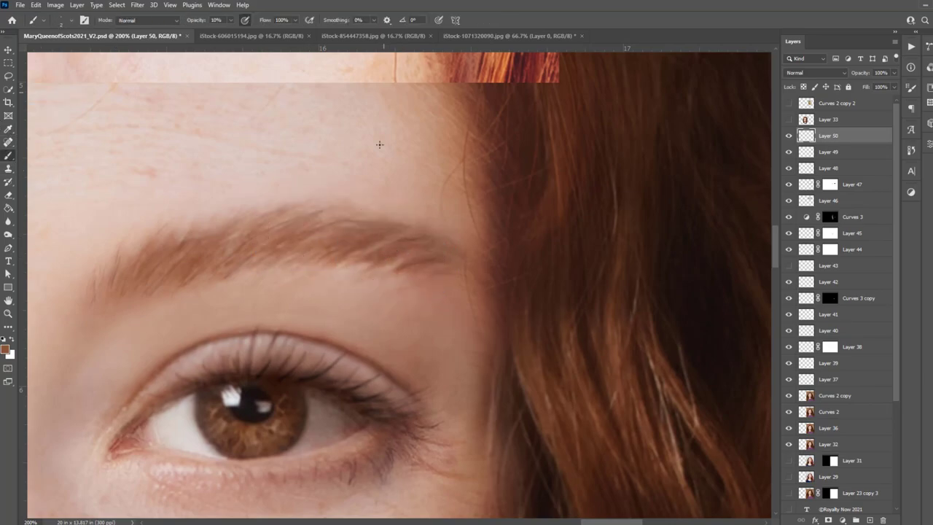
click(9, 353)
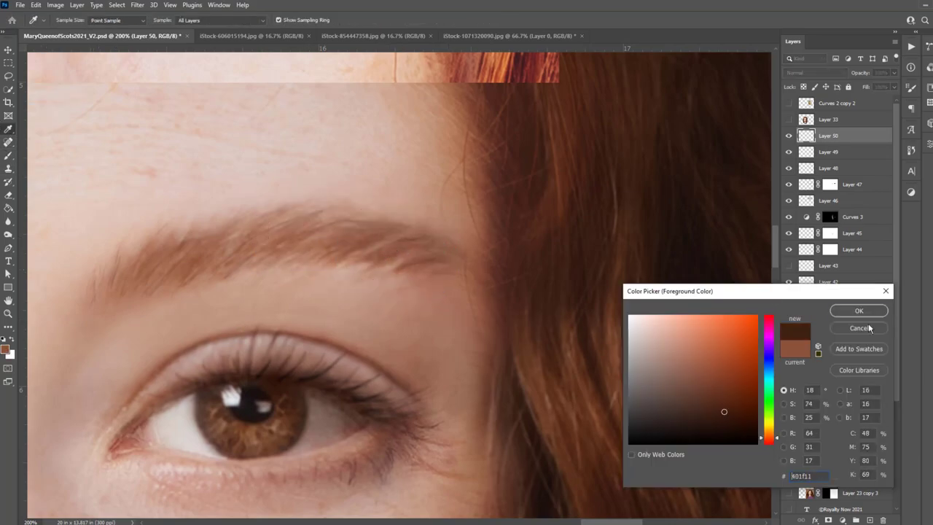
click(445, 247)
key(Return)
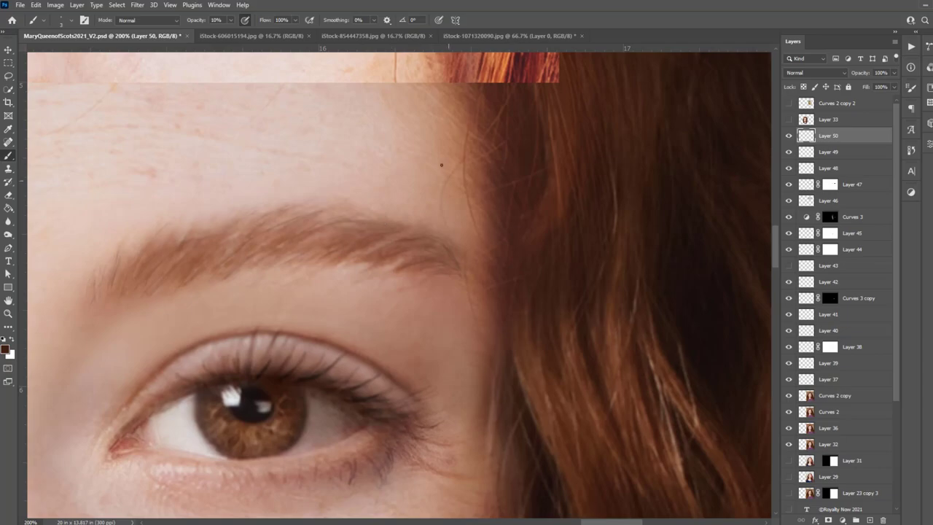
alt+click(446, 192)
Zoom out to 50% to view the face and select Layer 47 on its own.
scroll(393, 270, down, 5)
scroll(537, 347, down, 2)
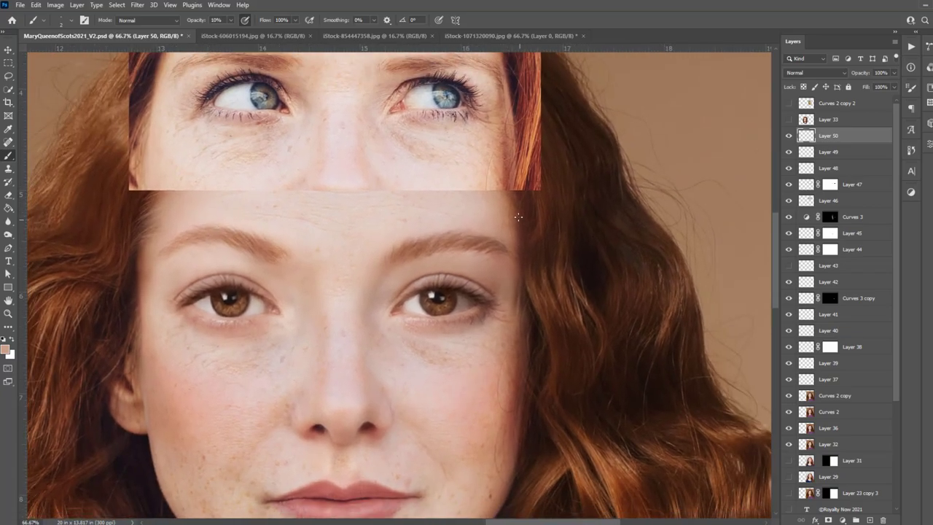
key(i)
key(b)
key(ctrl+minus)
shift+click(790, 153)
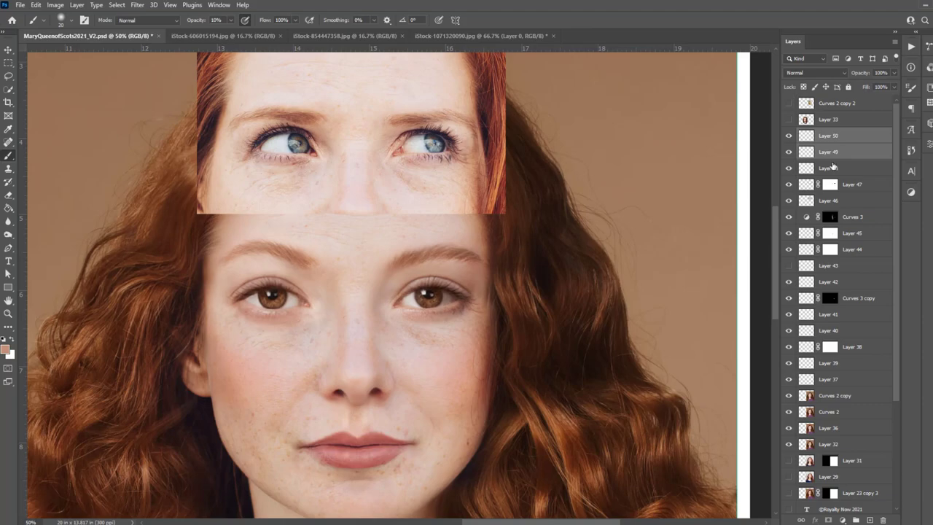
click(791, 186)
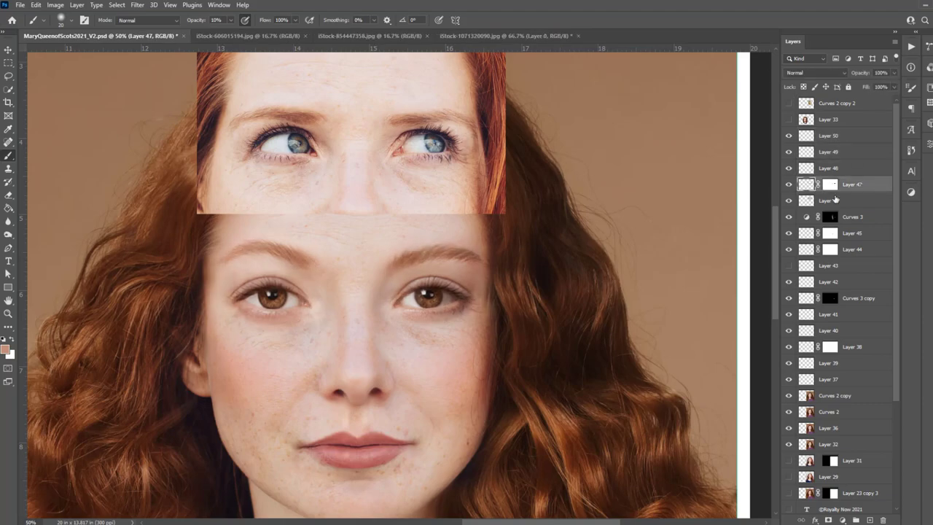
Reset colours to black and white, then hide Layer 47 and the blue-eyed reference strip.
click(831, 185)
key(bracketright)
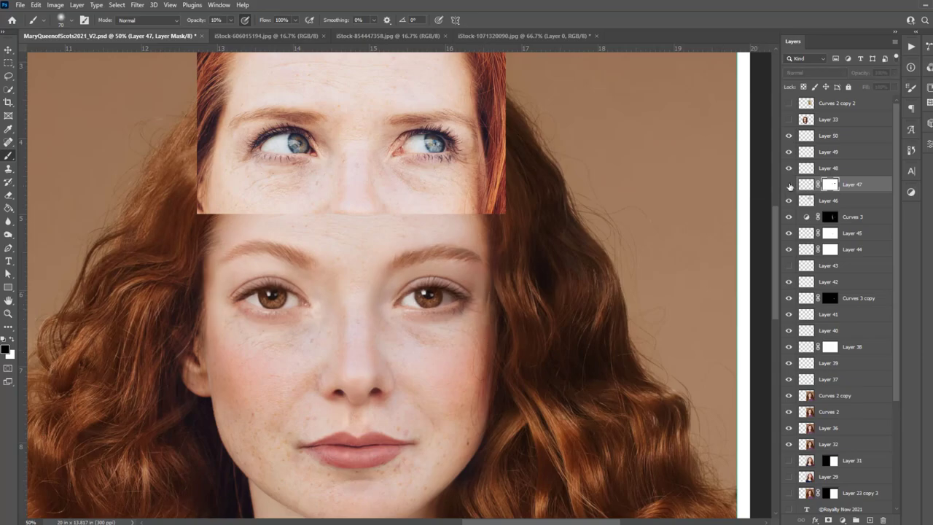
click(789, 185)
click(787, 168)
Merge the retouch layers into Layer 50, including Layer 42 through Curves 2 copy.
right_click(864, 160)
click(756, 397)
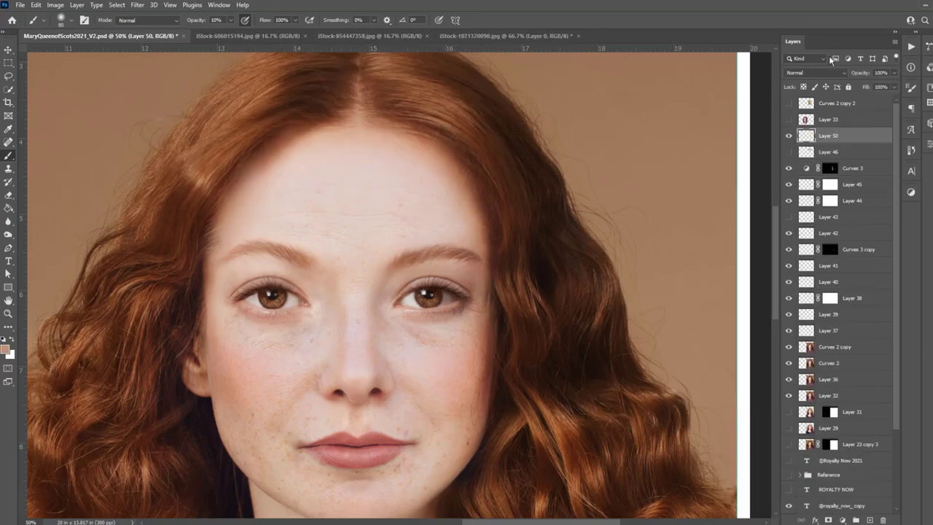
click(828, 233)
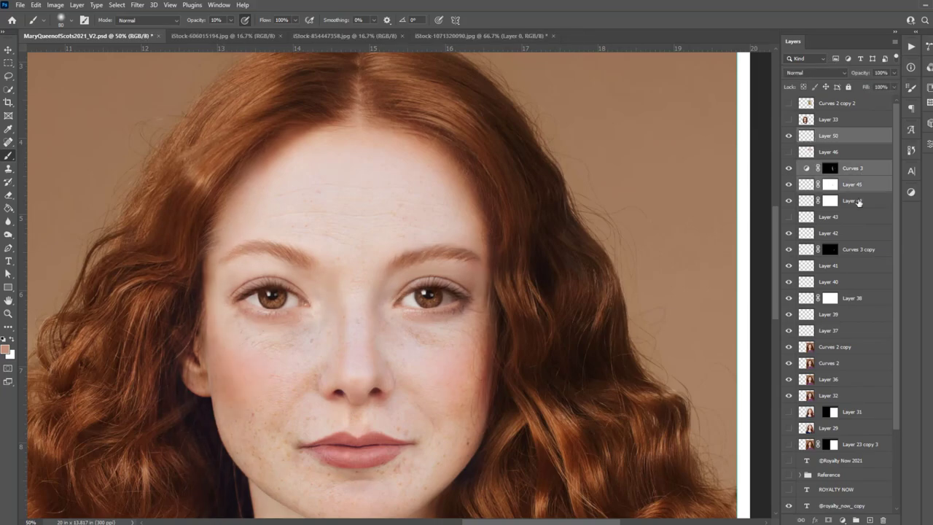
shift+click(834, 347)
right_click(865, 249)
key(Escape)
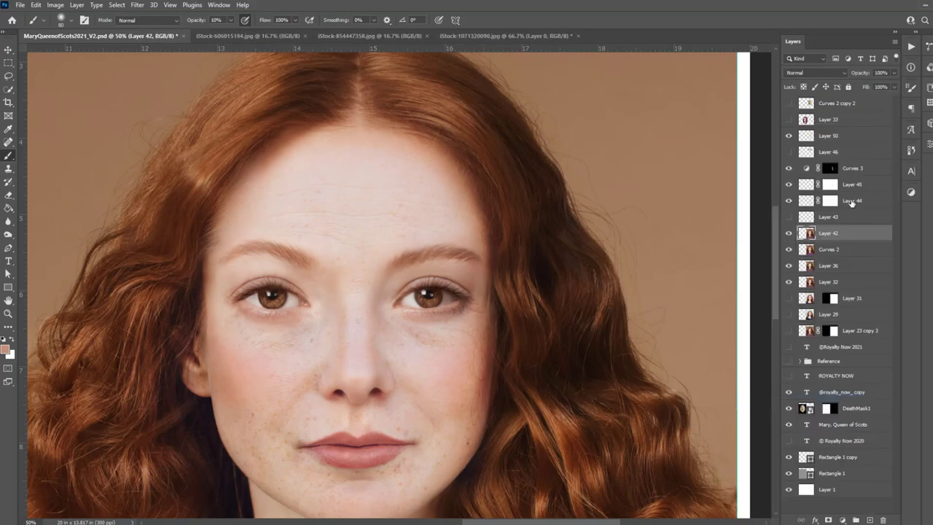
shift+click(827, 135)
Save the document, duplicate the merged Layer 50, and zoom to 33.3%.
key(ctrl+e)
key(ctrl+s)
key(ctrl+j)
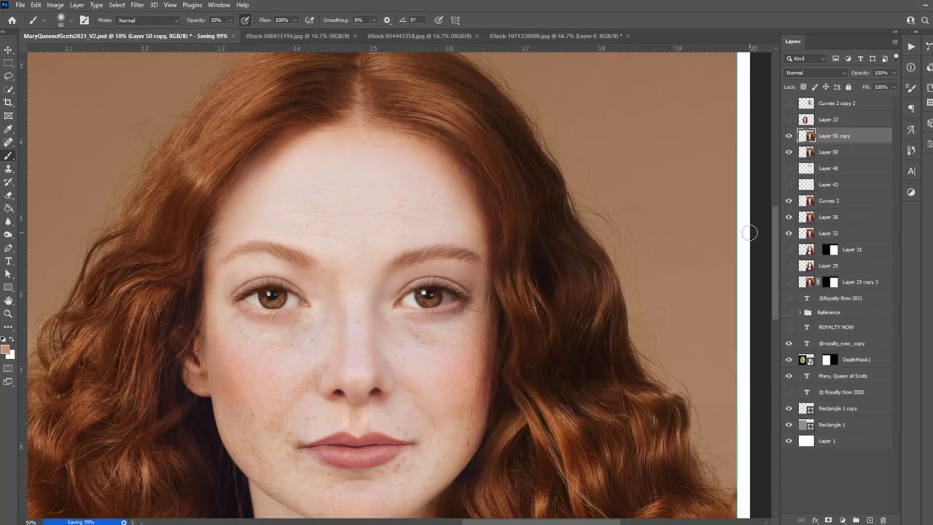
key(ctrl+minus)
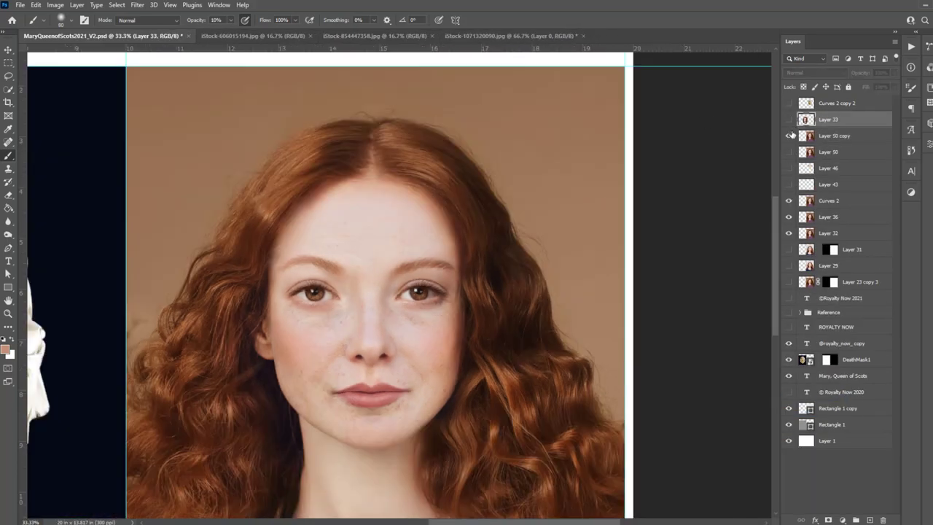
Toggle the Curves 2 copy 2 death-mask overlay on and off to compare the face.
click(789, 102)
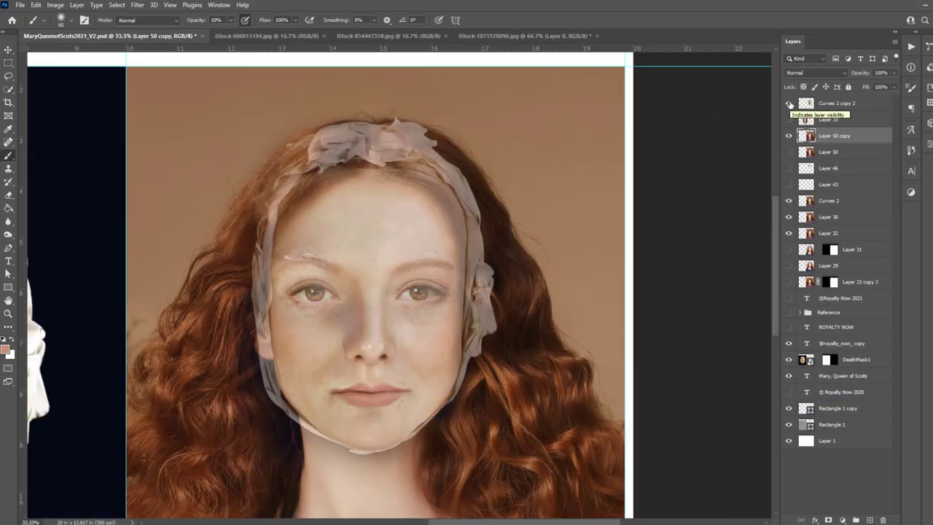
click(789, 105)
click(789, 105)
click(789, 105)
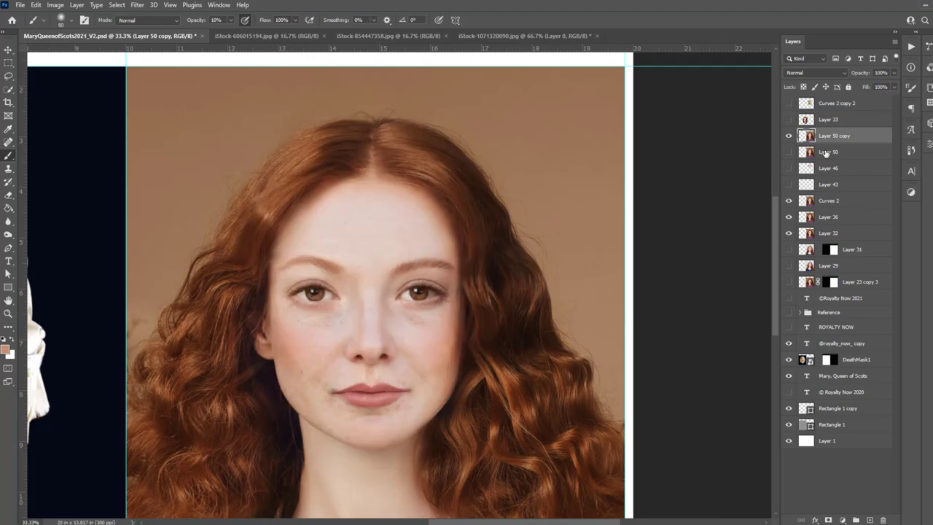
In Liquify, set up Forward Warp with a 100 brush at 100% preview.
key(ctrl+shift+x)
key(w)
key(ctrl+plus)
key(ctrl+plus)
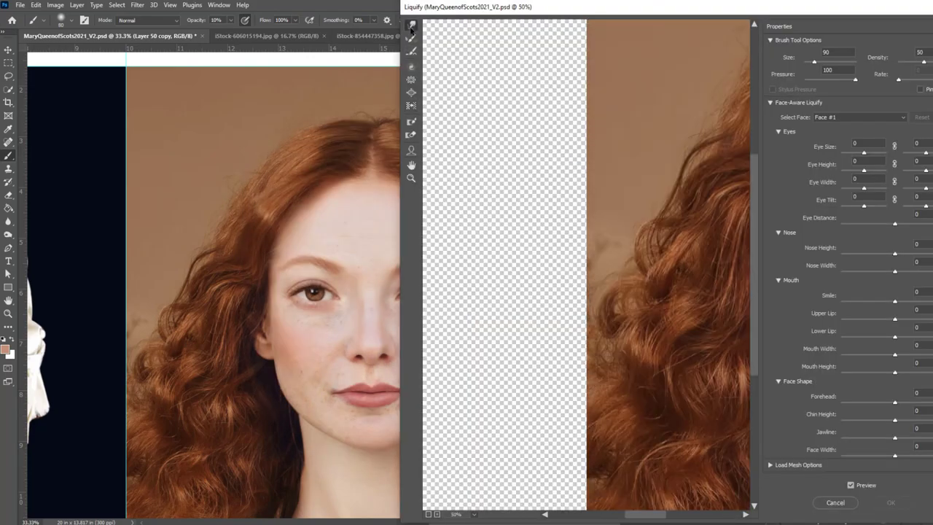
key(ctrl+plus)
key(bracketright)
key(bracketright)
scroll(583, 277, left, 2)
scroll(583, 277, up, 1)
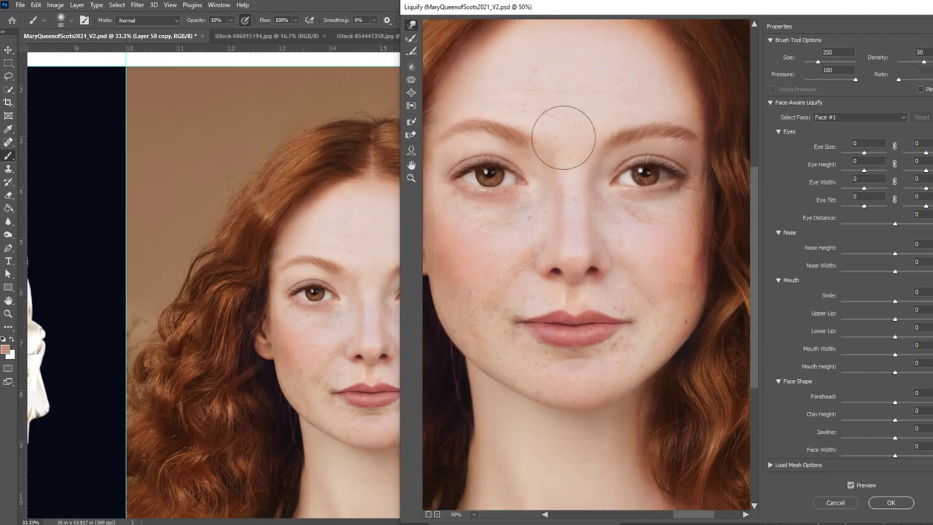
key(bracketleft)
key(bracketleft)
key(bracketleft)
key(ctrl+plus)
Warp the right eyebrow with an 80 brush, apply Liquify, and fit the layout on screen.
drag(593, 146, 454, 261)
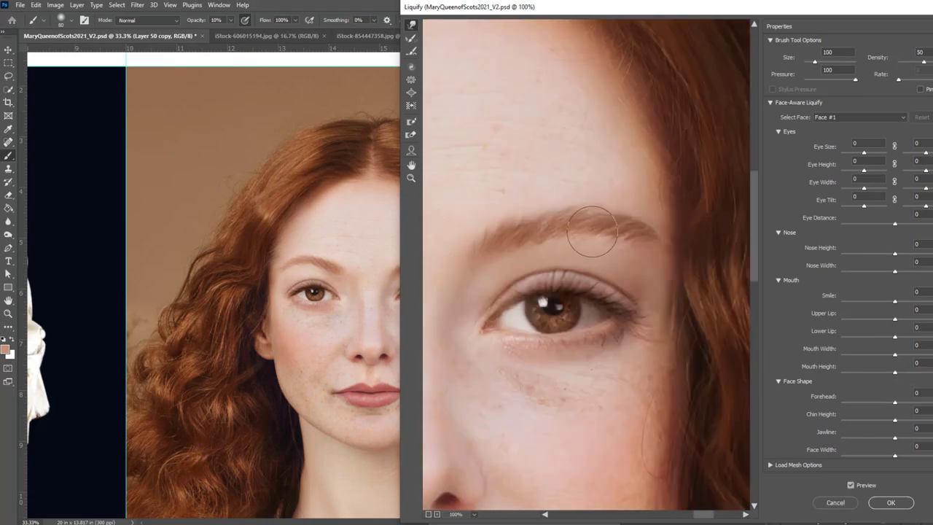
key(bracketright)
key(bracketright)
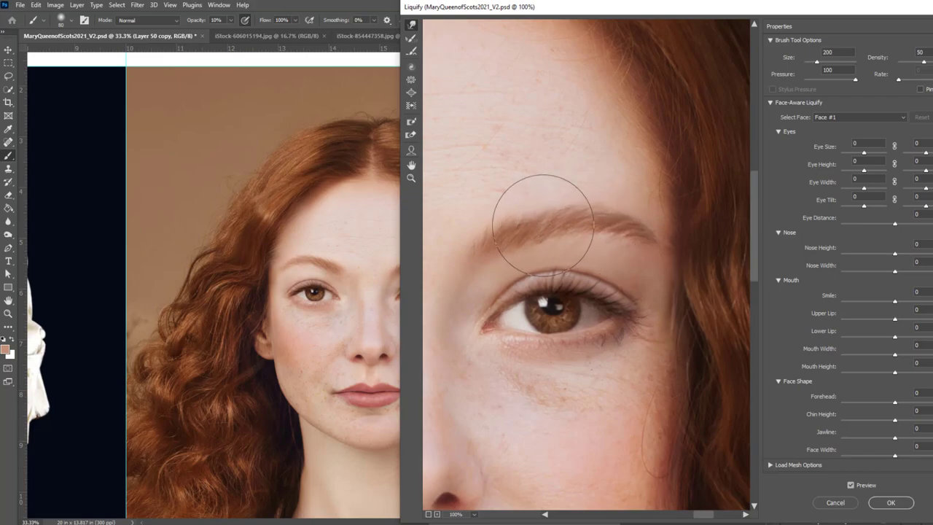
key(bracketleft)
key(bracketleft)
key(bracketleft)
key(bracketleft)
scroll(681, 266, left, 3)
key(ctrl+minus)
key(ctrl+minus)
key(ctrl+minus)
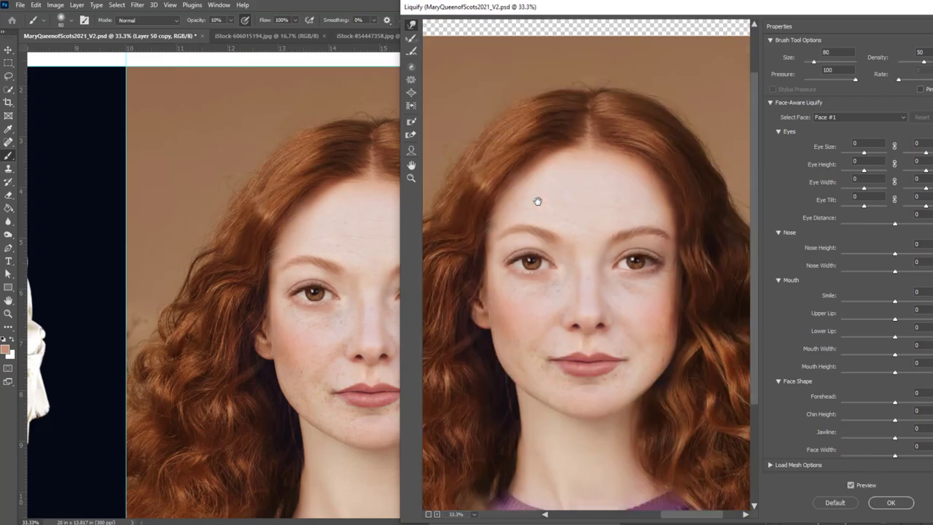
click(890, 502)
key(ctrl+0)
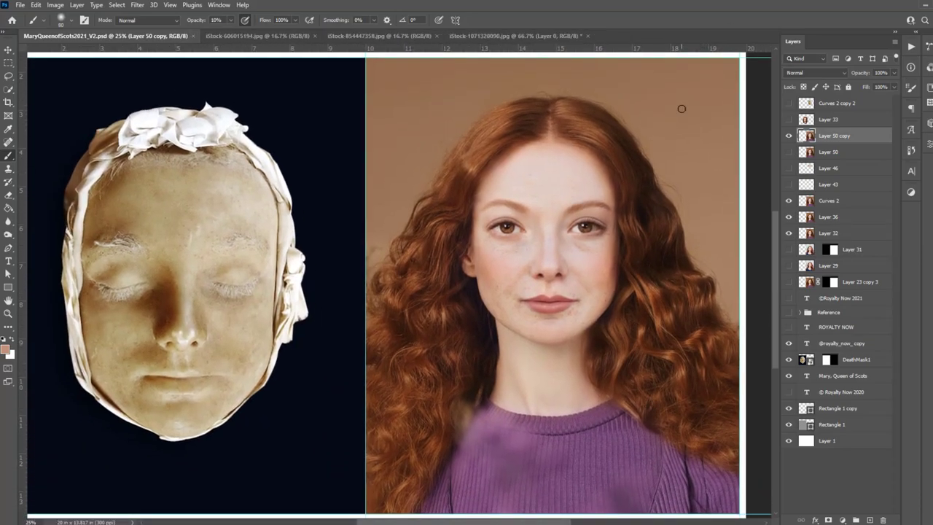
Compare the face against the Curves 2 copy 2 death-mask overlay.
click(788, 103)
scroll(598, 237, up, 3)
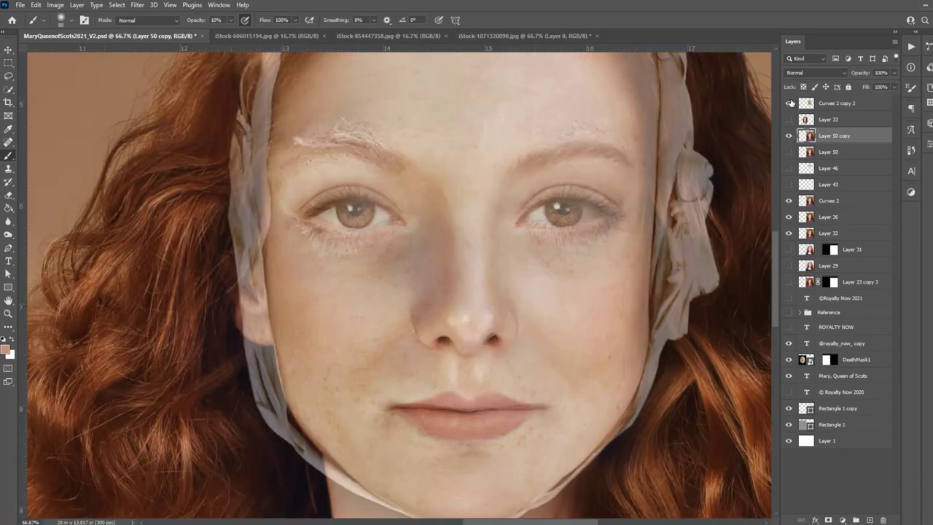
click(789, 104)
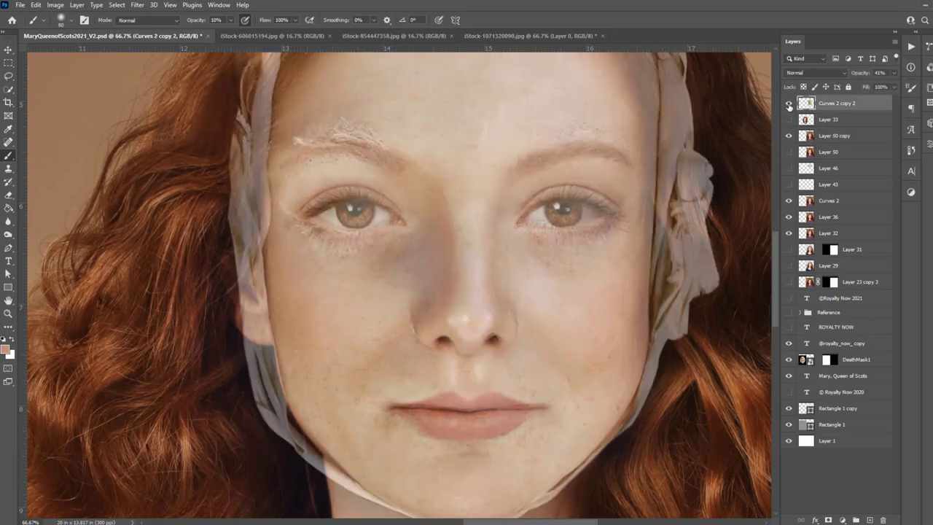
click(789, 105)
click(789, 105)
click(789, 105)
Duplicate Layer 50 copy and tilt the eyes -18 and -12 with Liquify's Face Tool.
click(845, 134)
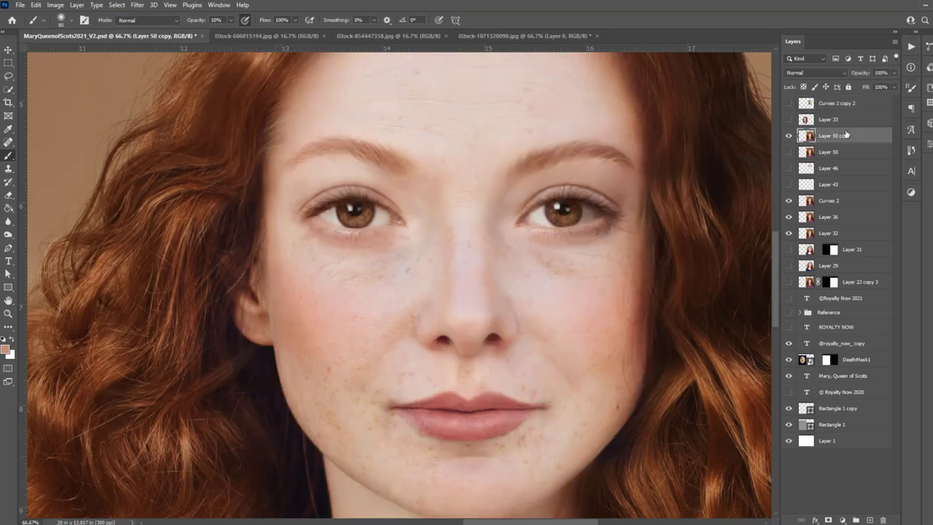
key(ctrl+j)
key(ctrl+shift+x)
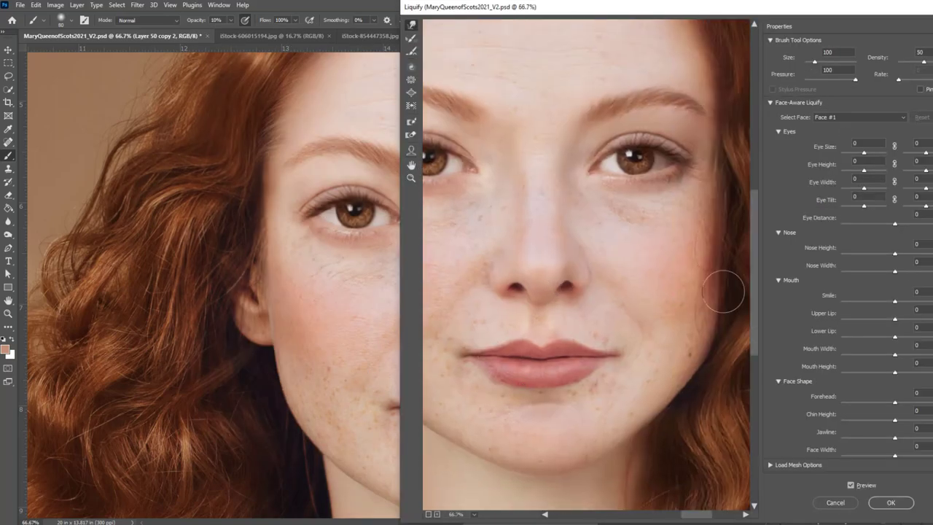
key(bracketright)
key(bracketright)
key(bracketright)
key(bracketright)
key(bracketright)
key(bracketright)
key(a)
scroll(687, 267, up, 3)
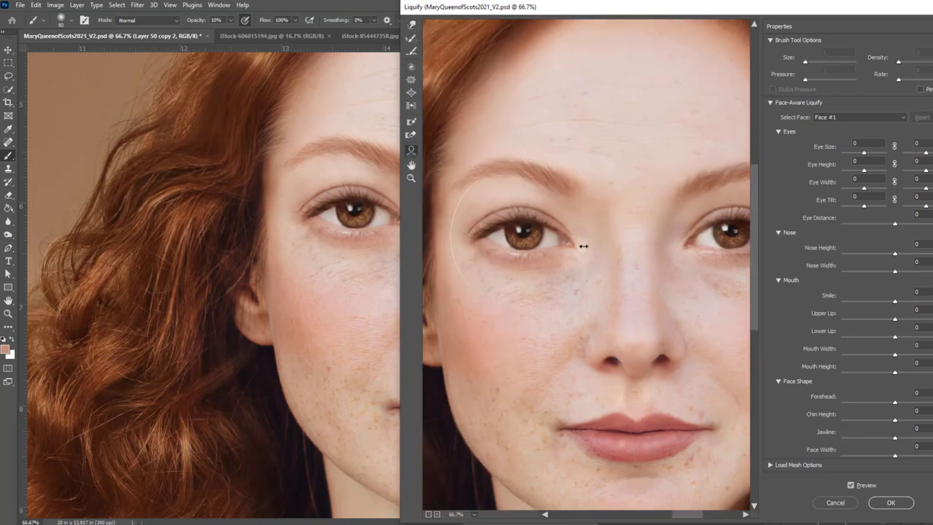
drag(722, 285, 700, 264)
drag(614, 319, 687, 277)
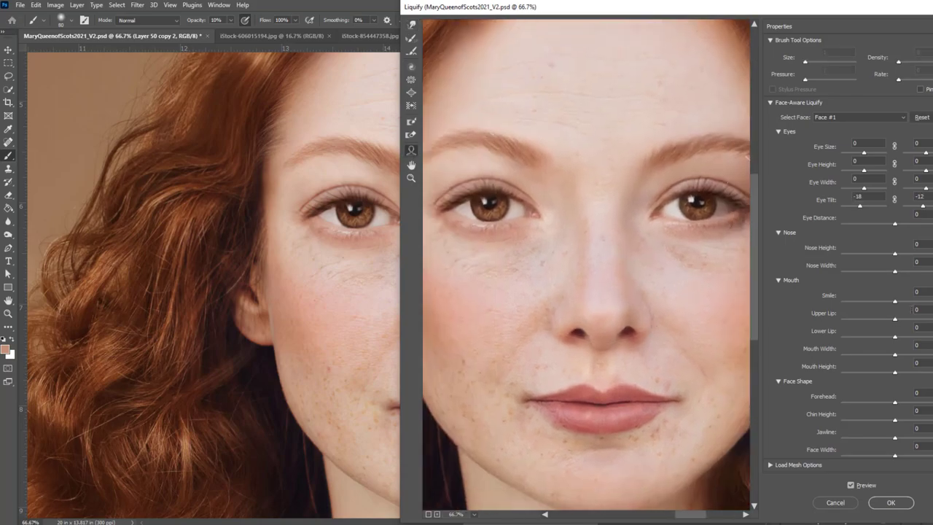
Forward Warp the mouth and cheeks with a 125 brush, apply, and show the overlay.
key(w)
key(bracketleft)
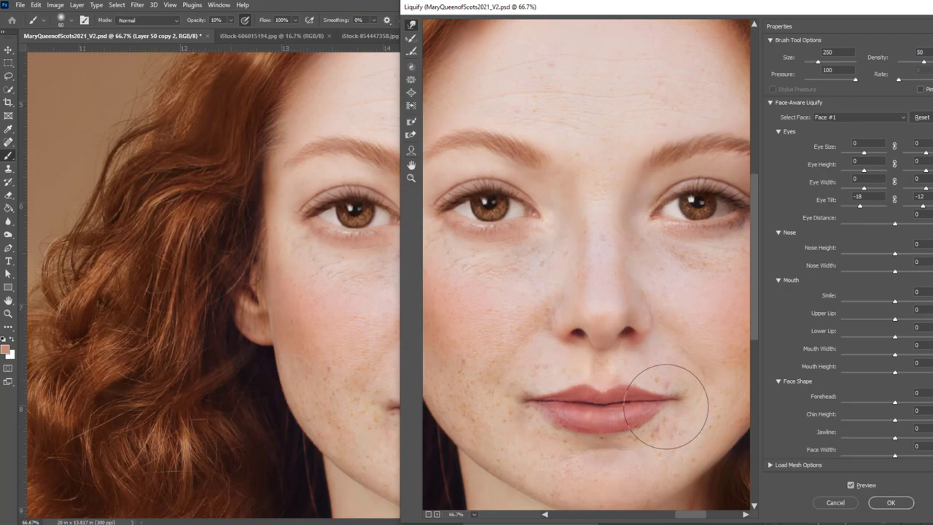
key(bracketleft)
key(bracketleft)
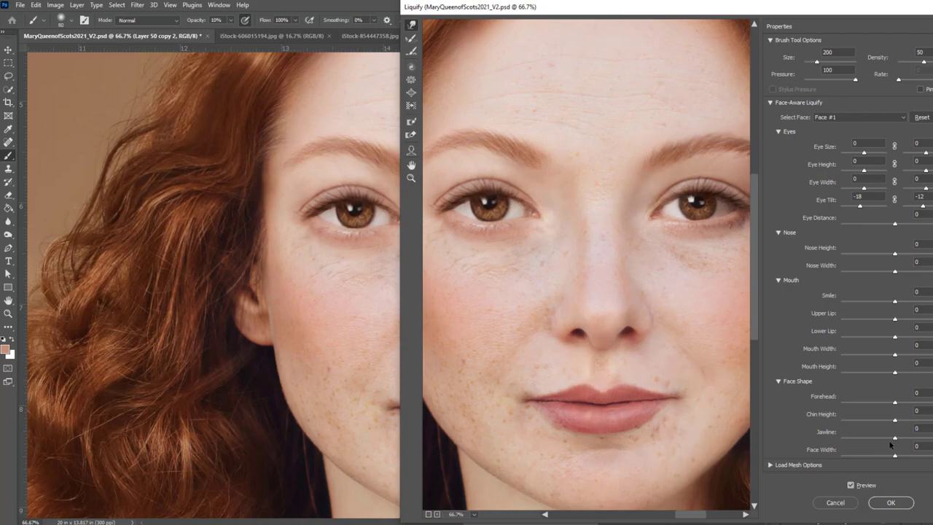
key(ctrl+plus)
scroll(626, 361, down, 3)
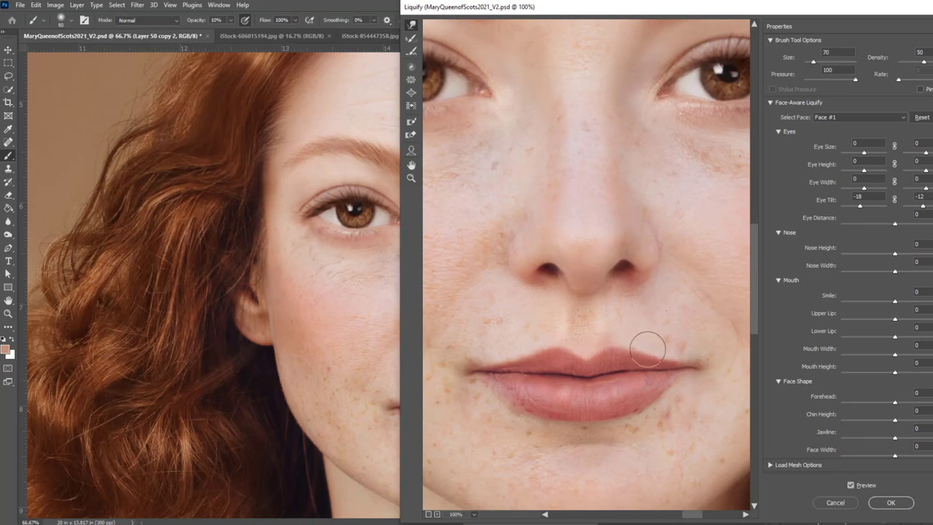
click(890, 502)
click(788, 103)
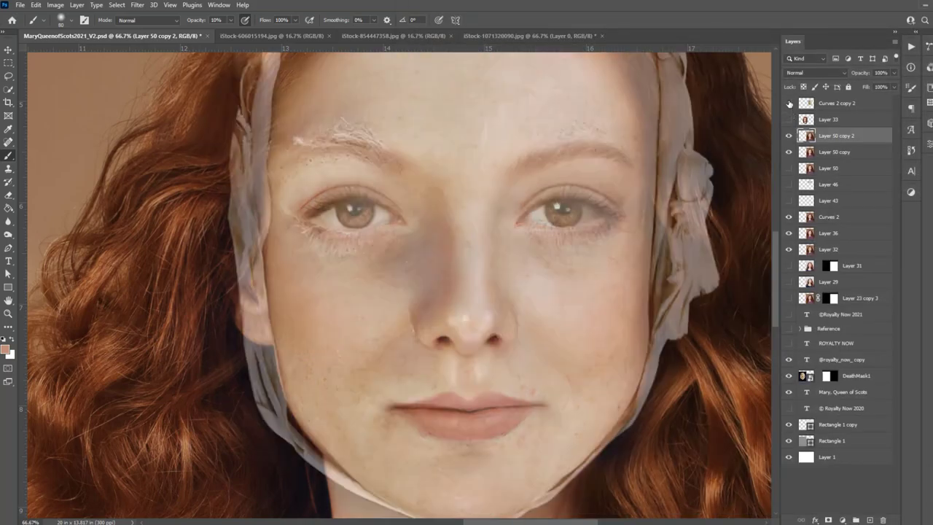
With the overlay hidden, push the jawline inward in Liquify using a larger brush.
click(788, 102)
key(ctrl+shift+x)
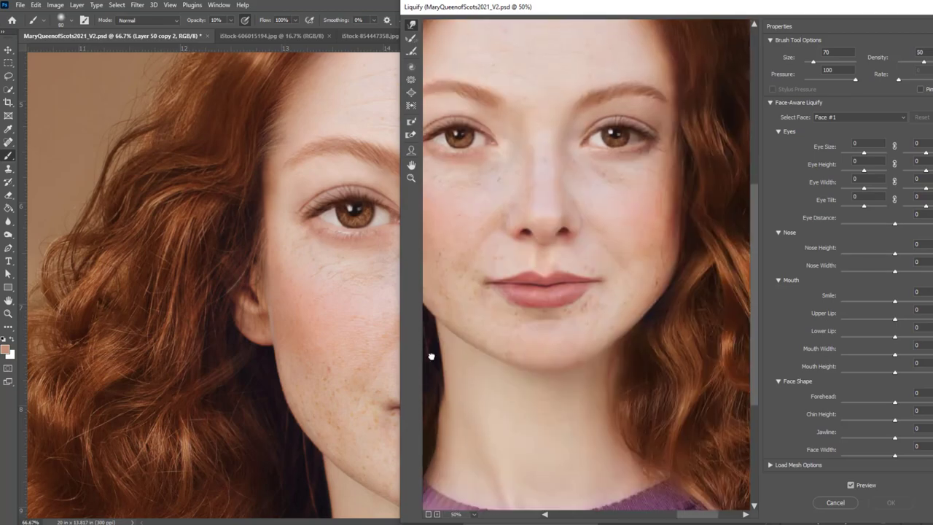
key(bracketright)
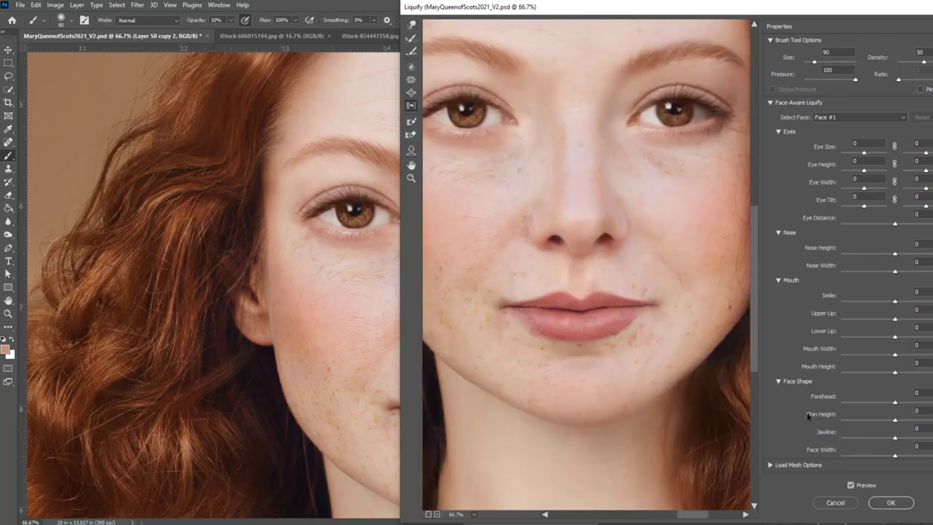
click(890, 504)
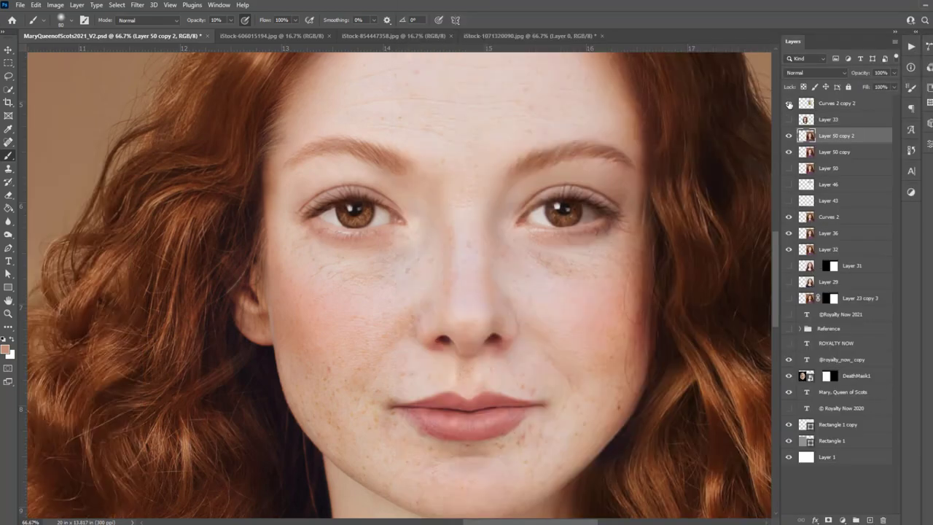
Compare with the death-mask overlay, then hide it and reselect Layer 50 copy 2.
click(789, 104)
click(830, 103)
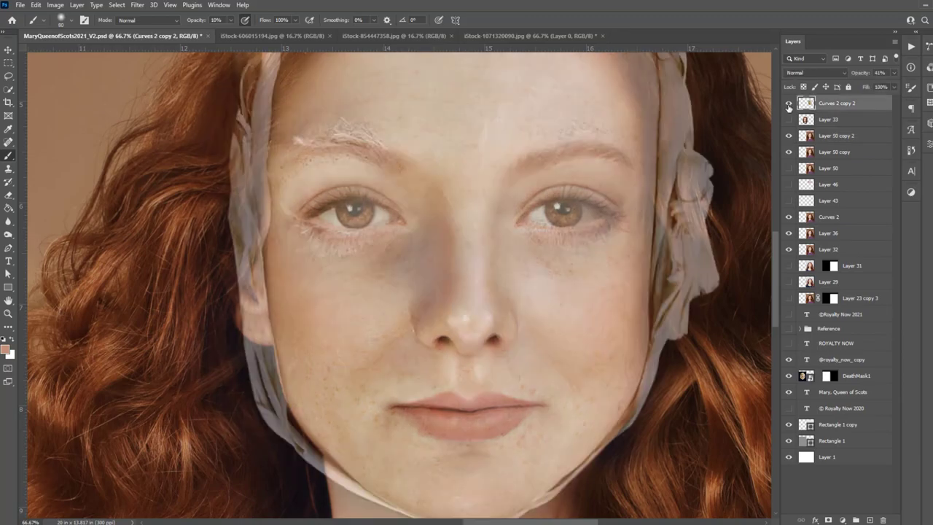
drag(632, 379, 635, 334)
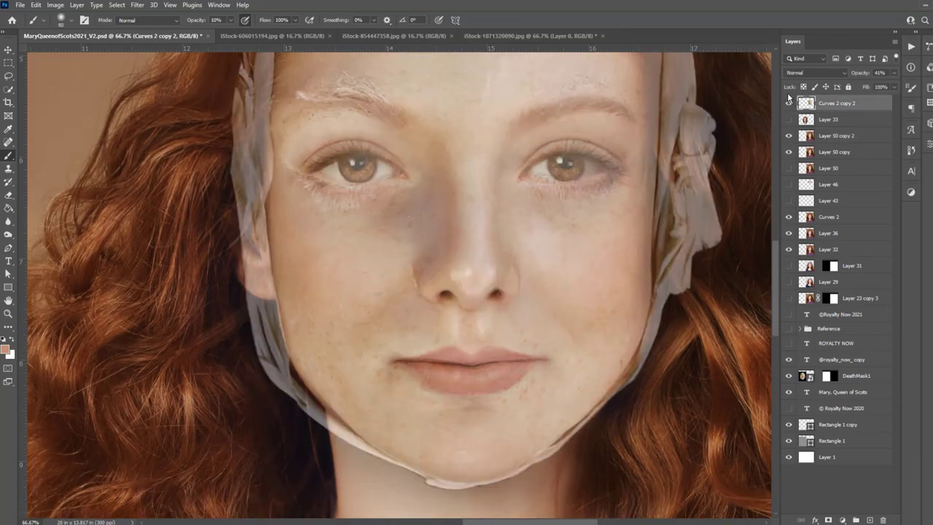
click(788, 102)
click(831, 136)
Reshape the cheeks and jaw again at 66.7% with a much larger brush, rechecking against the overlay.
key(ctrl+shift+x)
key(ctrl+plus)
key(ctrl+plus)
key(ctrl+plus)
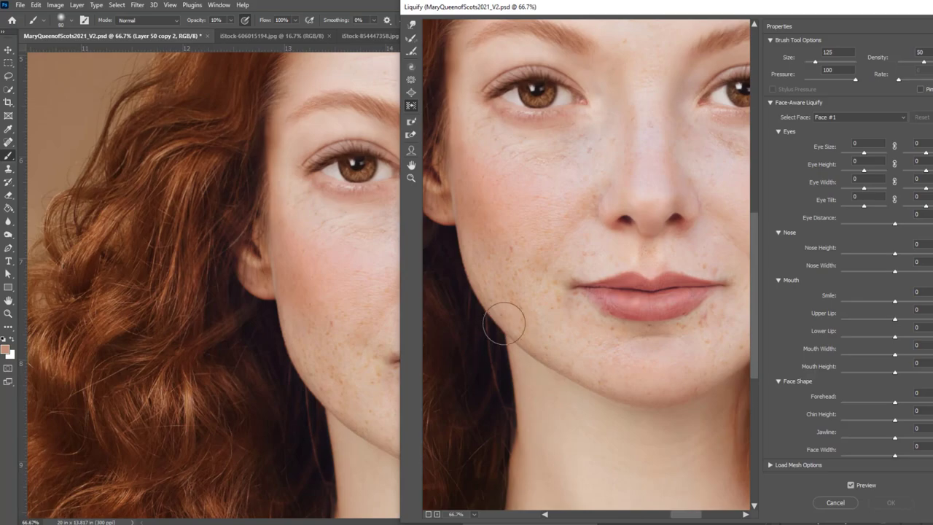
key(bracketright)
key(bracketright)
key(bracketright)
key(bracketright)
key(bracketright)
key(bracketright)
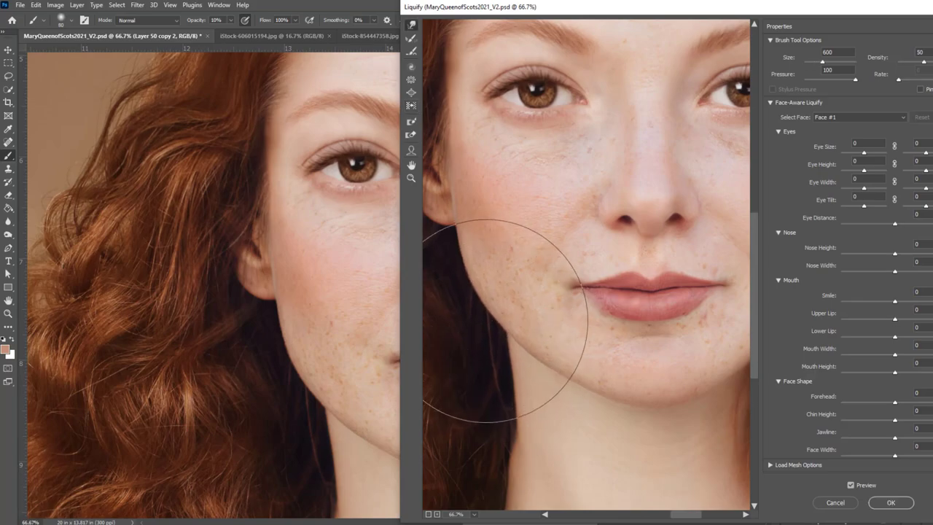
key(Return)
click(791, 102)
click(791, 103)
click(792, 103)
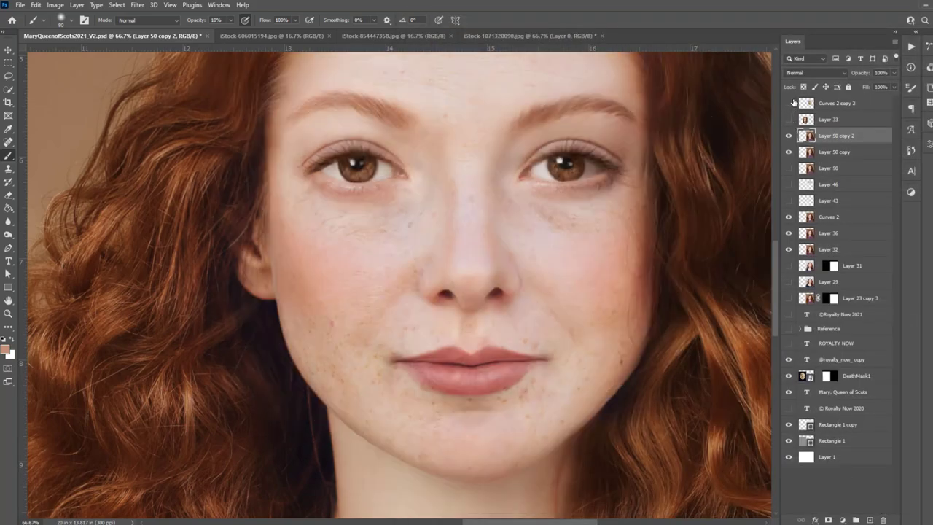
key(ctrl+shift+x)
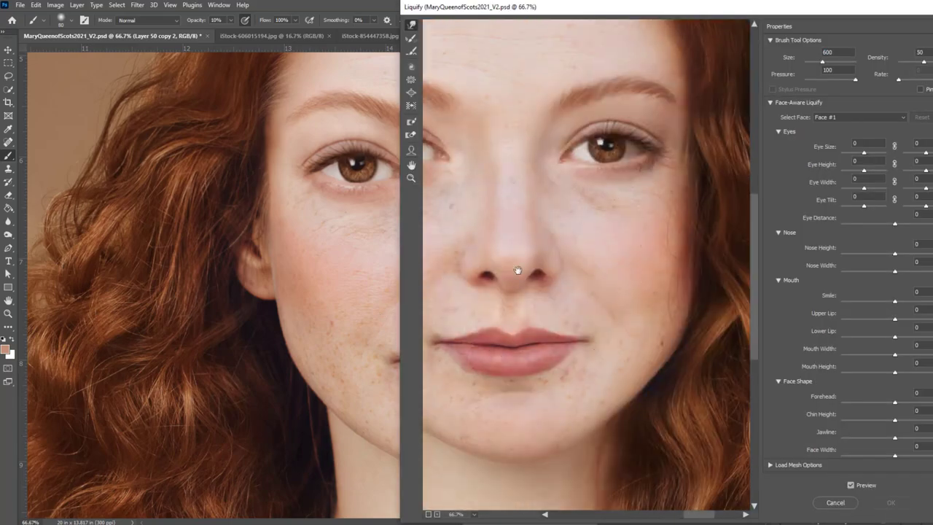
scroll(534, 270, up, 3)
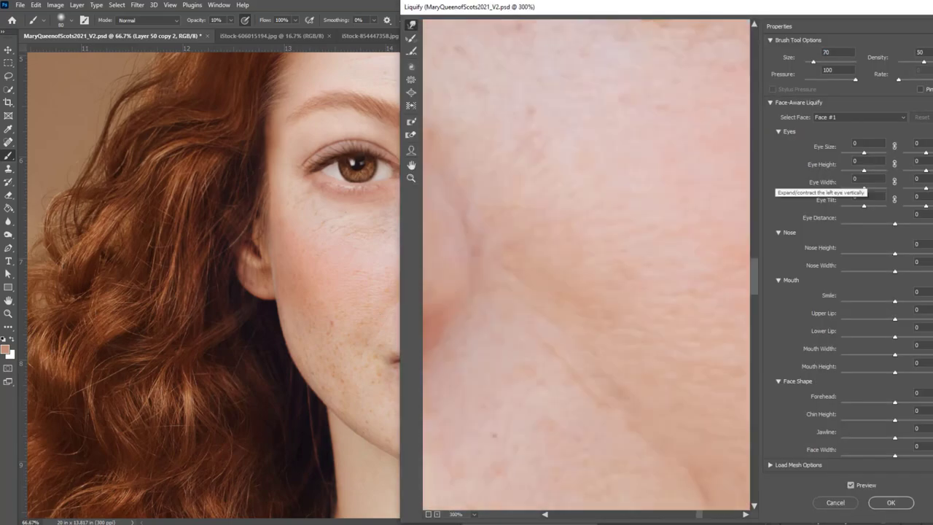
scroll(534, 270, up, 1)
Compare against the overlay and apply another Liquify pass on the portrait.
key(Escape)
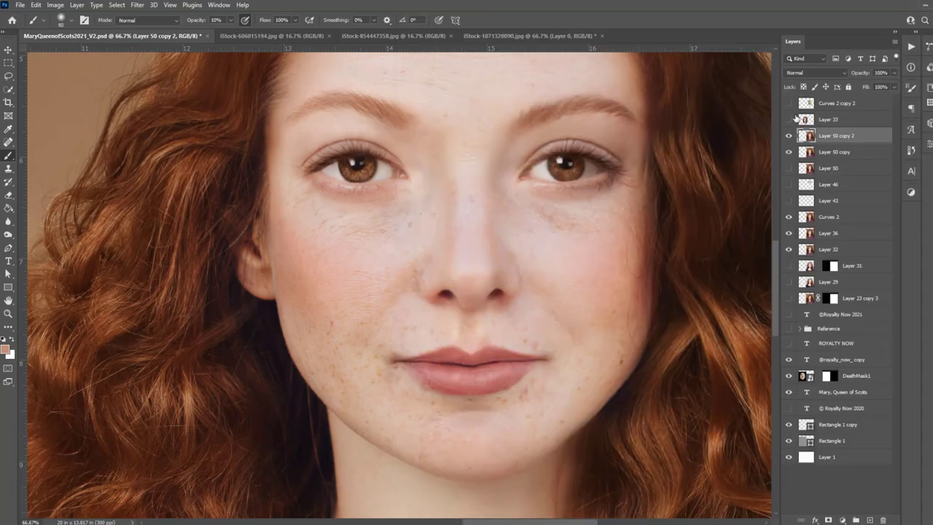
click(792, 104)
click(792, 104)
click(792, 105)
key(ctrl+shift+x)
scroll(600, 233, up, 3)
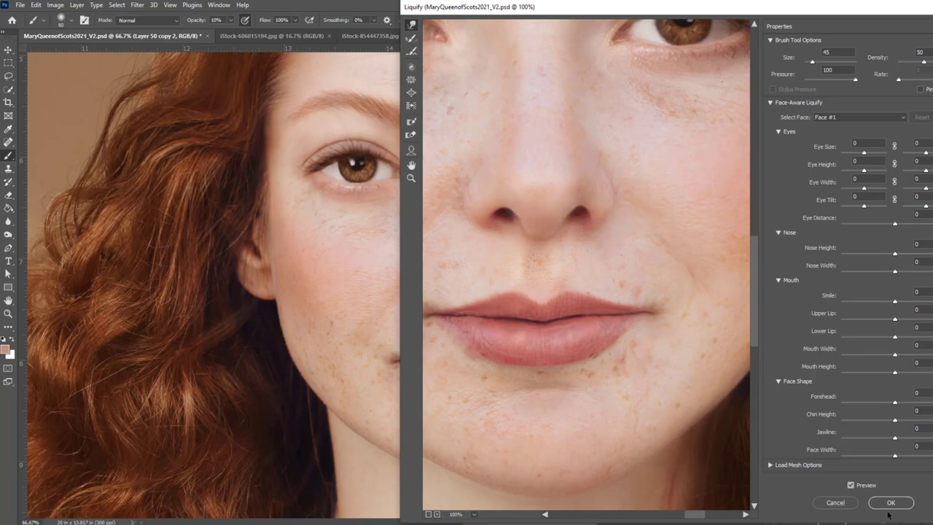
click(889, 502)
Reshape the nostrils with a 45 Forward Warp brush in Liquify.
click(788, 102)
click(789, 103)
click(789, 103)
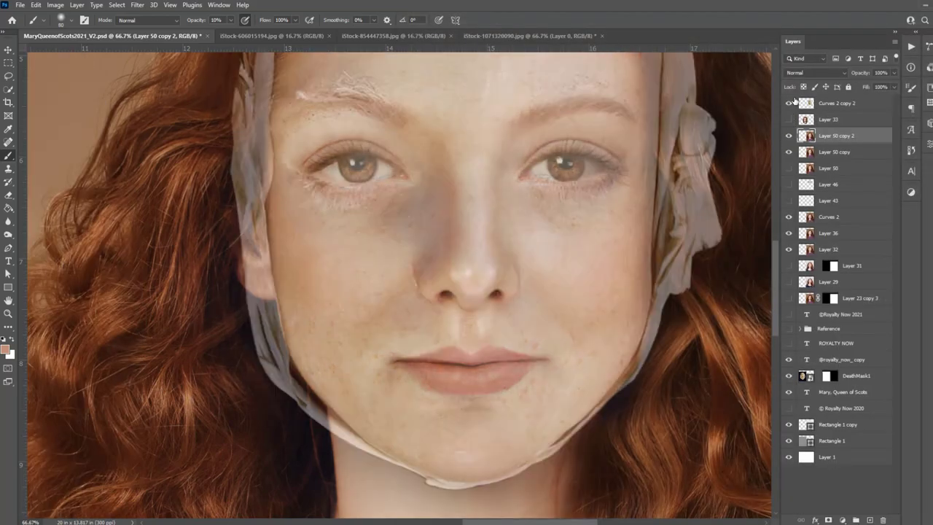
key(ctrl+shift+x)
scroll(552, 354, up, 3)
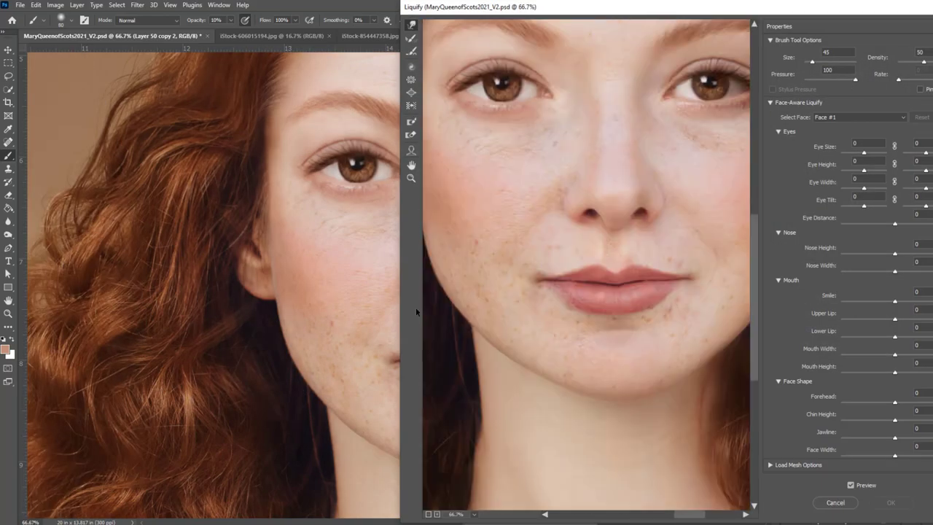
scroll(551, 354, up, 2)
scroll(555, 247, right, 3)
scroll(556, 248, up, 1)
key(bracketleft)
key(bracketleft)
key(bracketleft)
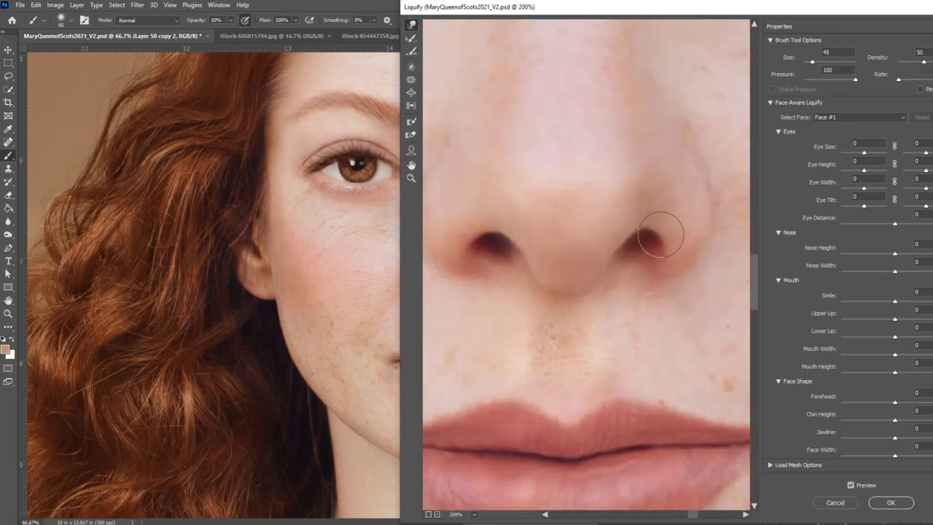
click(891, 502)
Show the death-mask overlay and raise its opacity to 64%.
click(790, 103)
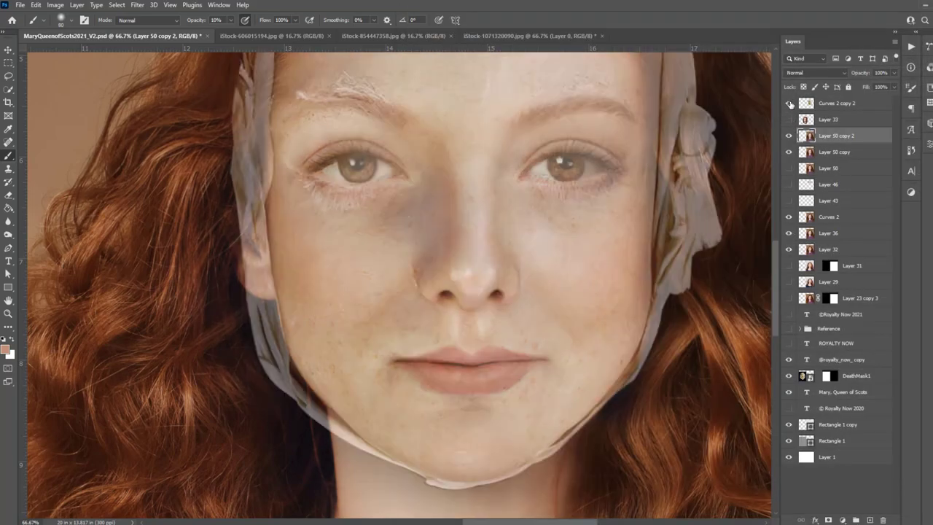
click(836, 102)
click(893, 73)
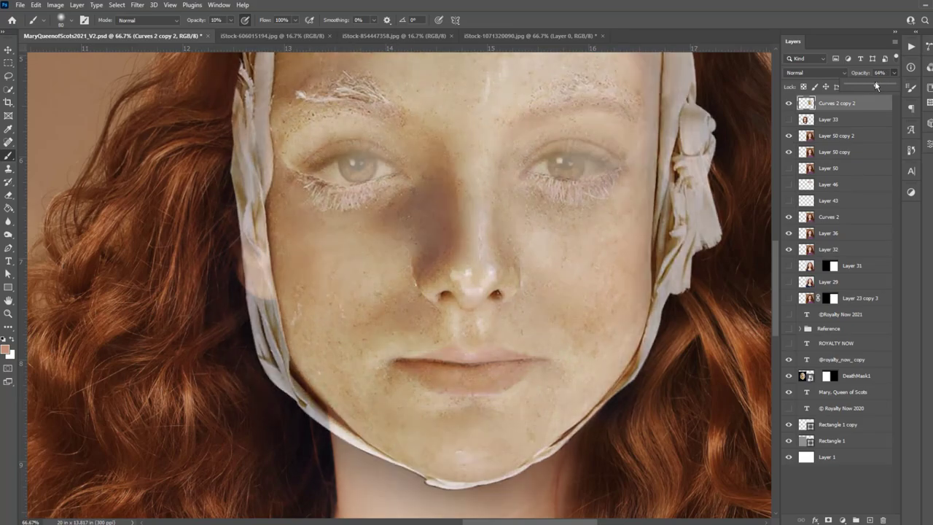
drag(891, 81, 860, 87)
Hide the overlay, fit the whole layout on screen, and save.
click(788, 102)
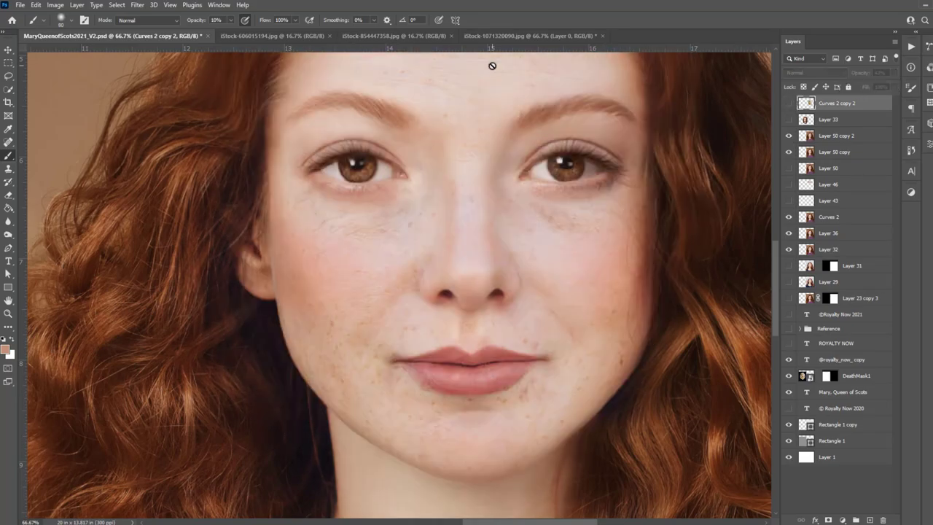
key(ctrl+0)
key(ctrl+s)
scroll(561, 218, up, 1)
Add a Curves 3 brightening adjustment with an inverted mask and a larger brush.
click(77, 5)
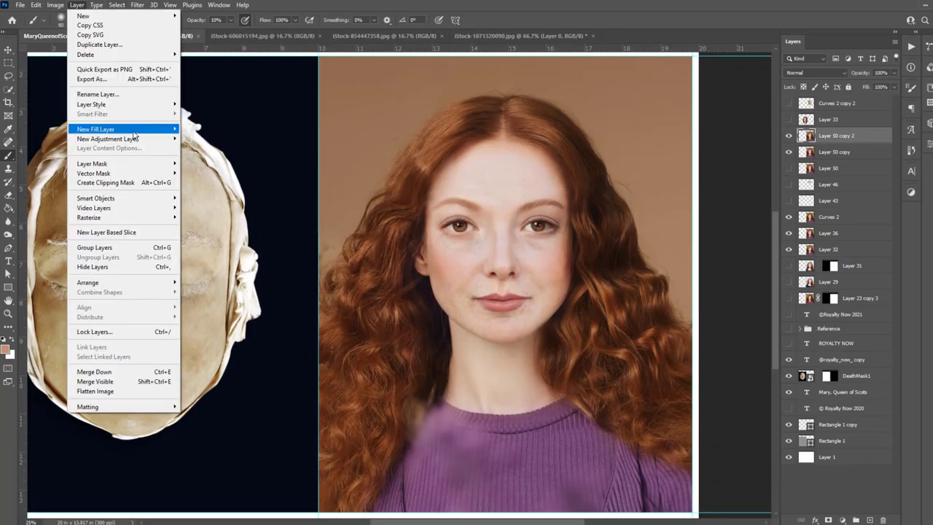
click(211, 157)
click(558, 157)
click(893, 123)
key(ctrl+i)
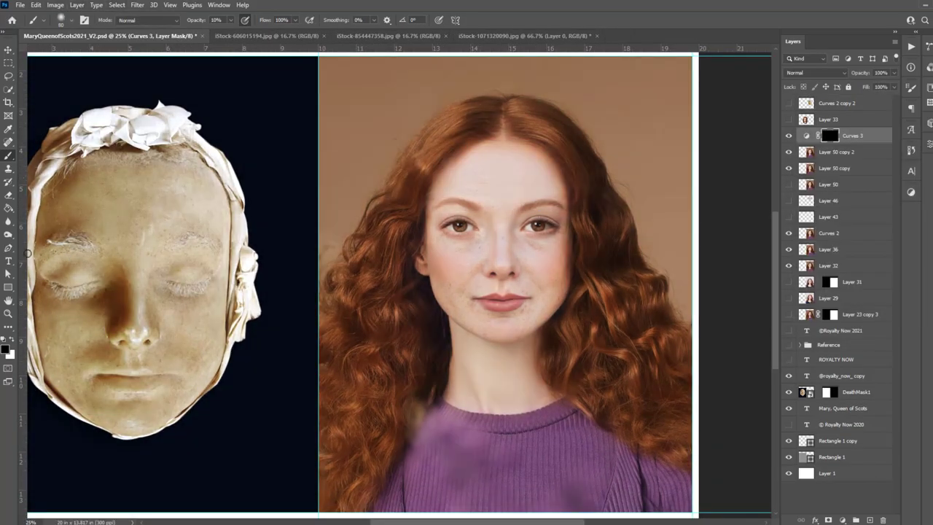
key(bracketright)
key(bracketright)
key(bracketright)
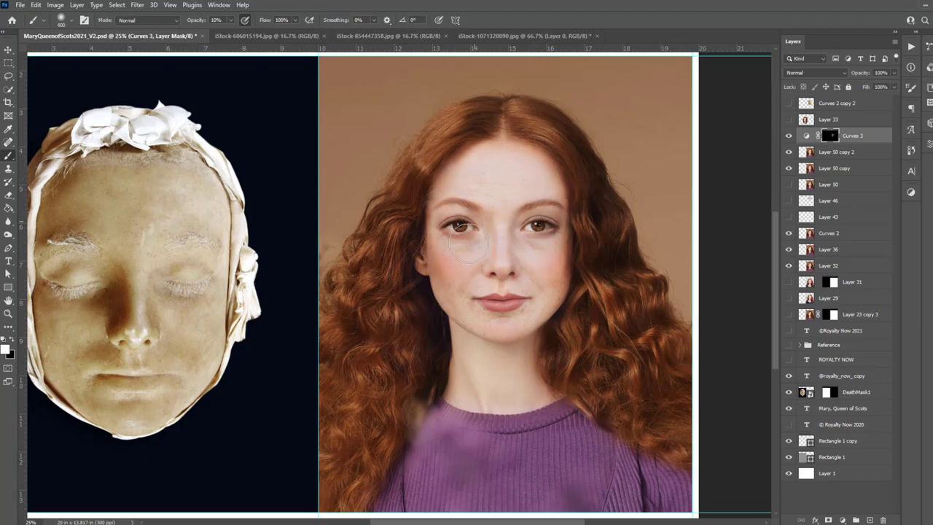
key(bracketright)
key(bracketright)
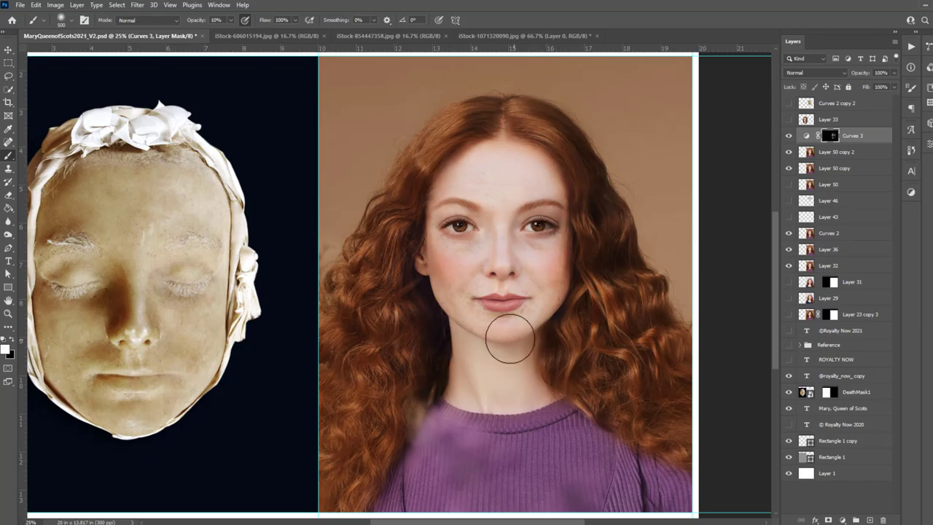
key(bracketright)
key(bracketright)
key(bracketright)
click(788, 135)
key(x)
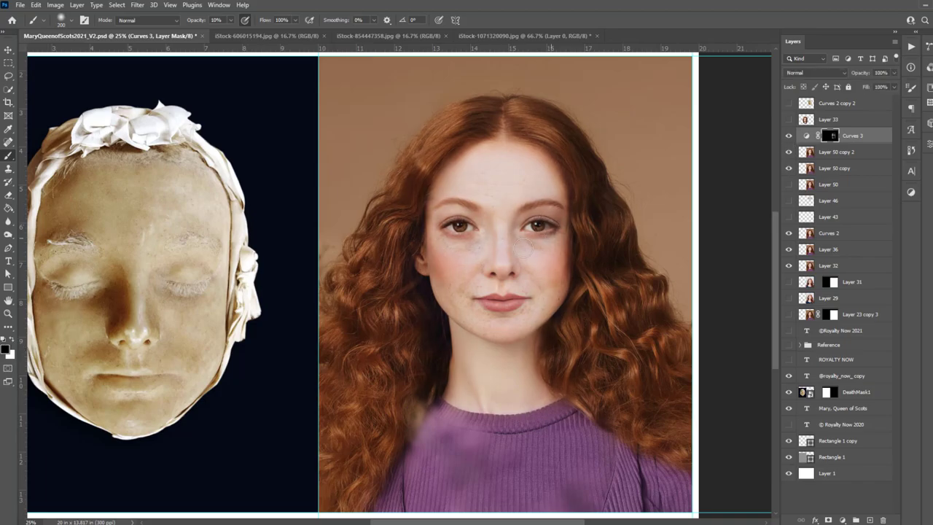
Scale the portrait and Curves 3 up to about 109%.
key(ctrl+minus)
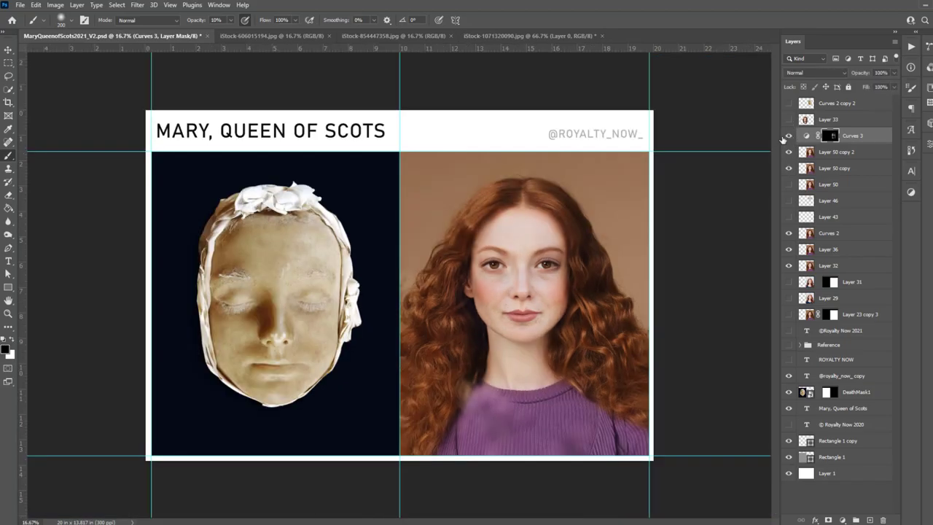
shift+click(836, 151)
key(ctrl+t)
drag(648, 151, 660, 137)
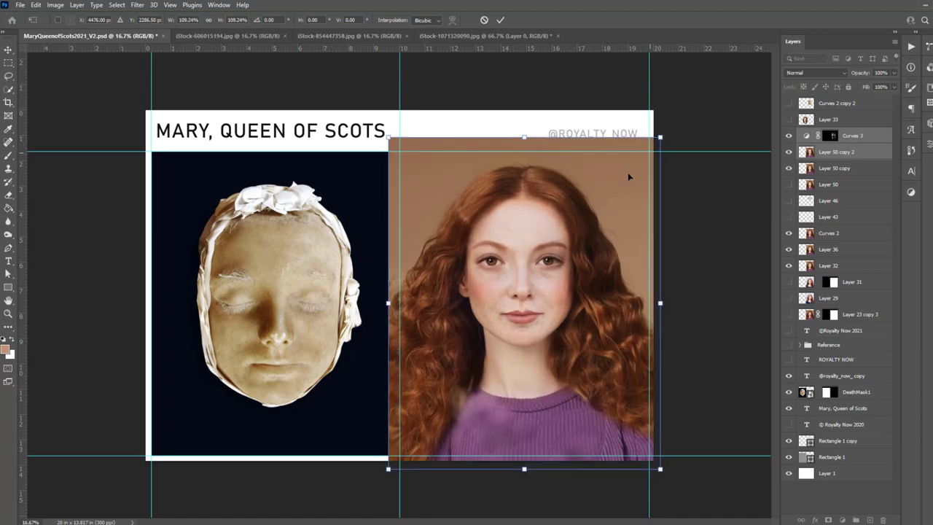
key(Return)
Mask the portrait to the right panel between the guides and hide Layer 50 copy.
key(m)
drag(400, 152, 649, 457)
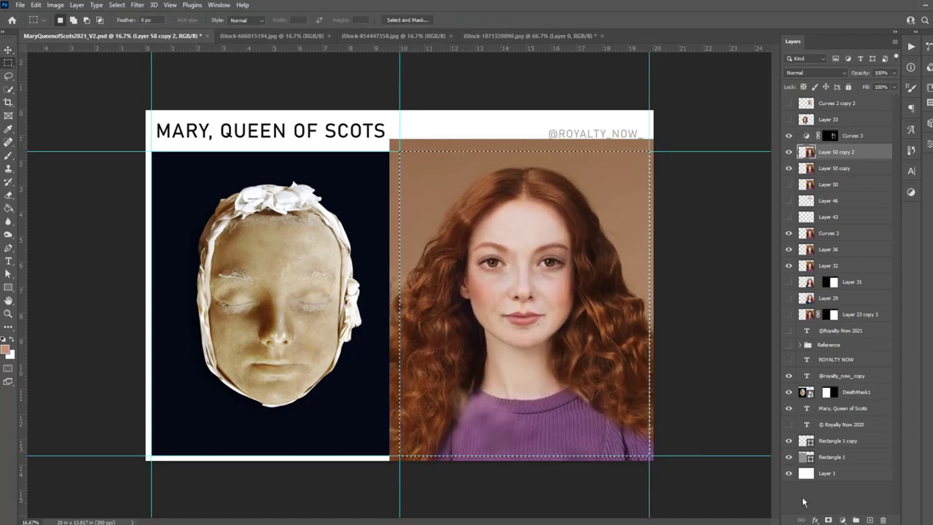
click(827, 520)
drag(787, 168, 788, 234)
click(808, 152)
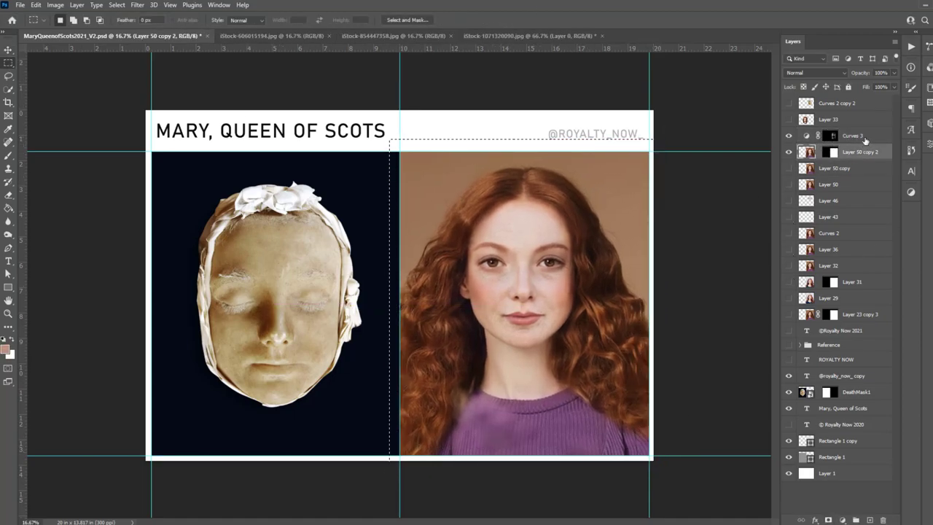
shift+click(836, 135)
ctrl+click(808, 152)
On new Layer 51, paint skin touch-ups using tones sampled from the cheek and nose.
key(ctrl+j)
key(v)
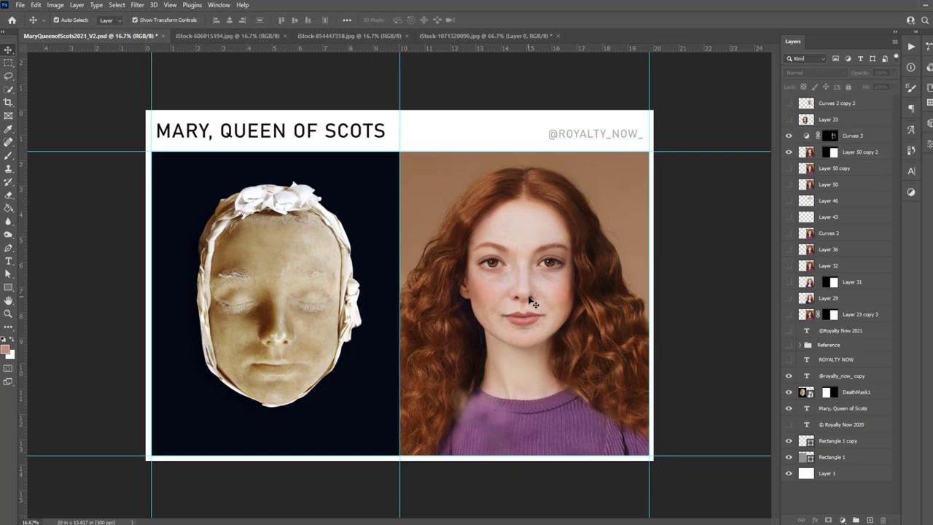
key(ctrl+s)
key(ctrl+plus)
key(ctrl+plus)
key(b)
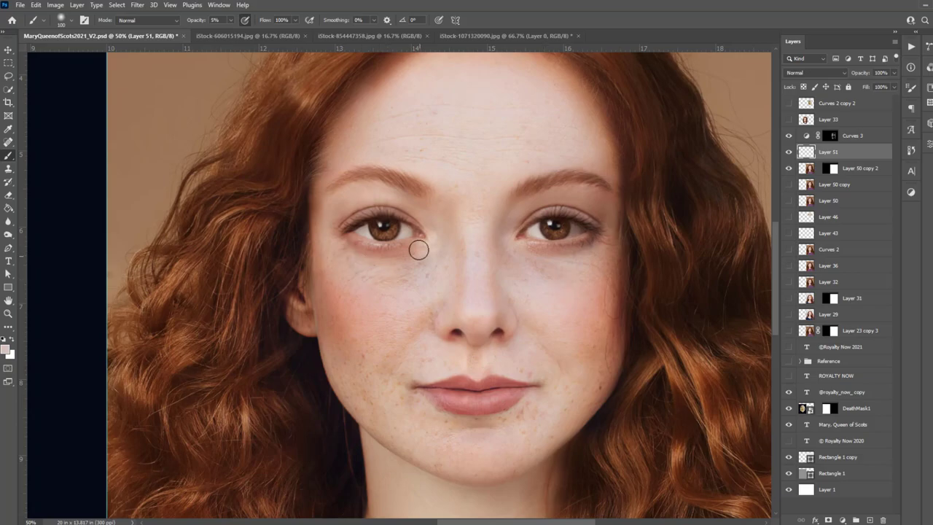
alt+click(405, 292)
key(bracketright)
alt+click(555, 276)
key(bracketright)
key(ctrl+minus)
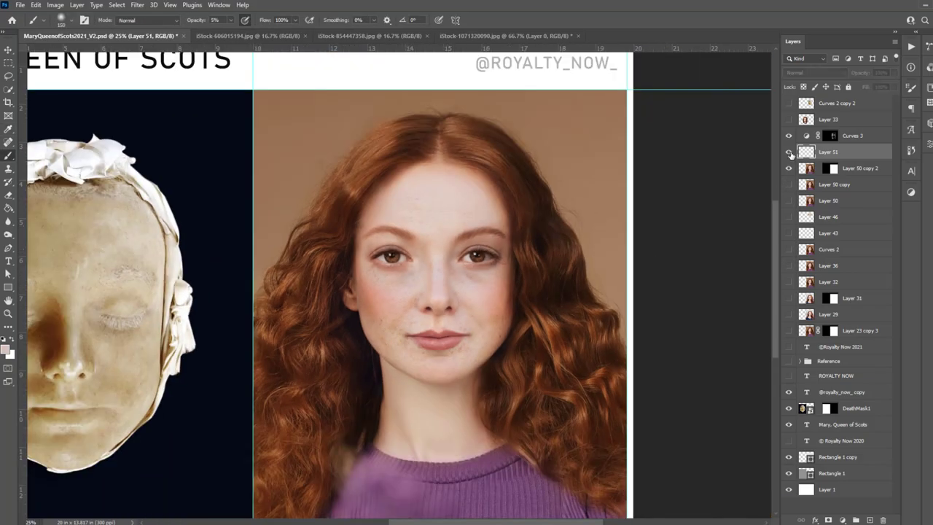
Merge Layer 51 into the portrait layer.
click(838, 136)
shift+click(853, 168)
right_click(858, 146)
click(758, 395)
key(v)
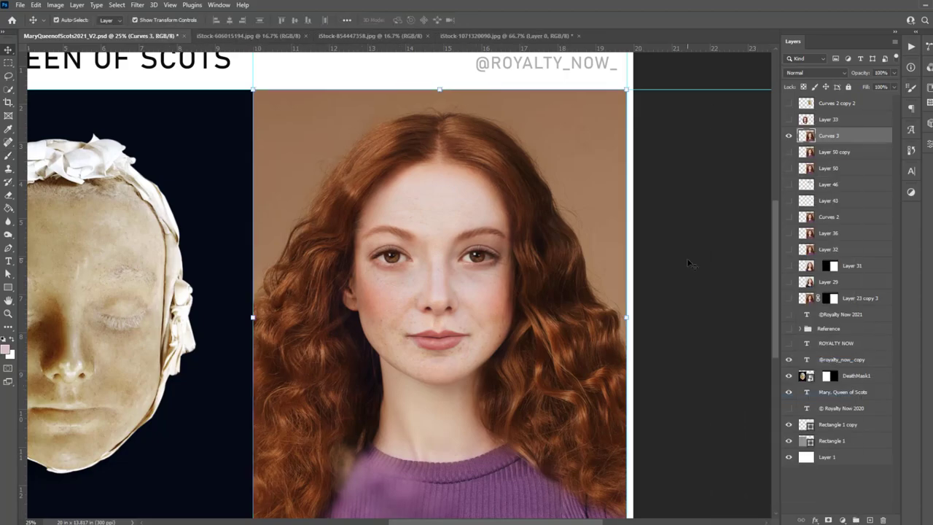
key(ctrl+0)
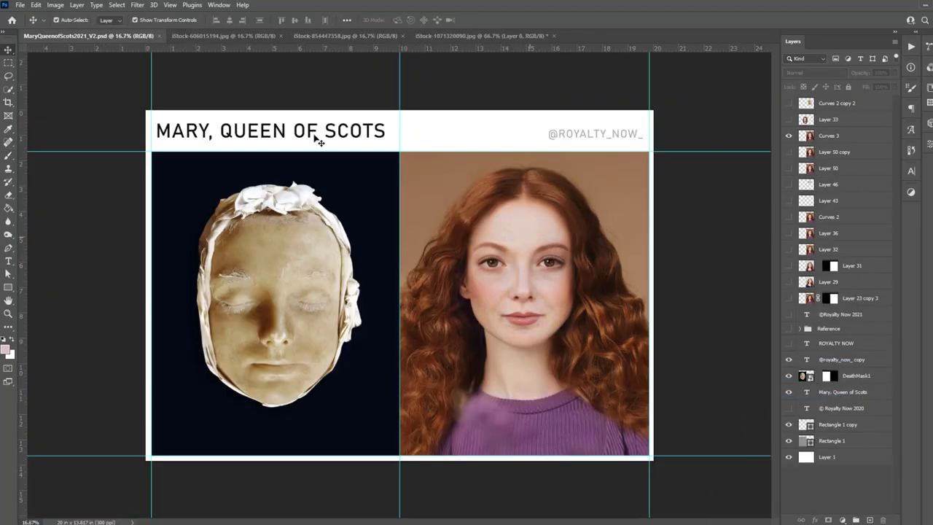
click(77, 5)
click(241, 164)
Pull the Curves 4 curve down, invert its mask and paint the darkening onto the hair edges.
drag(864, 260, 874, 277)
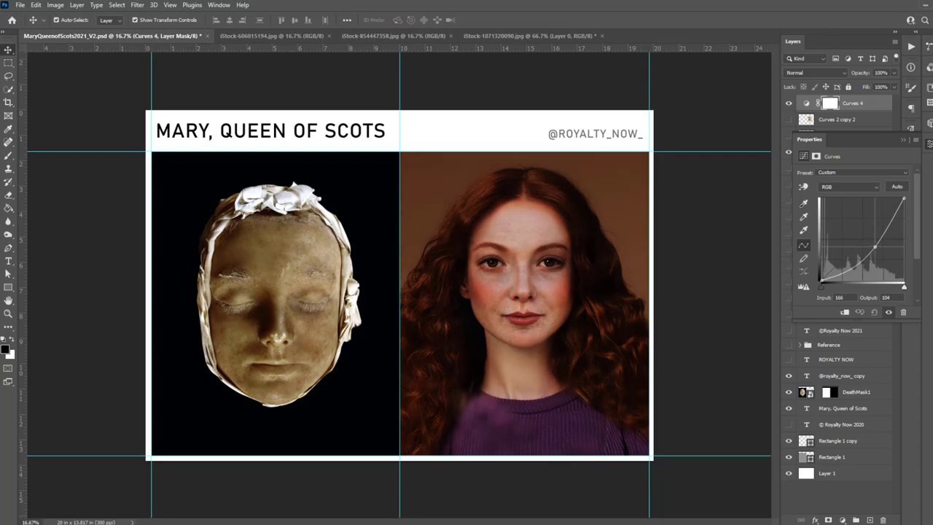
click(902, 130)
key(ctrl+i)
key(b)
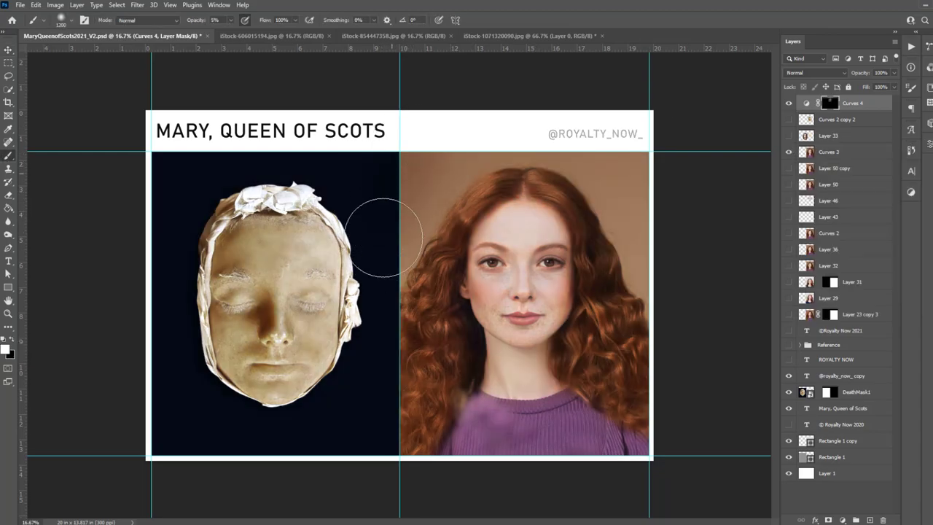
key(bracketleft)
key(bracketleft)
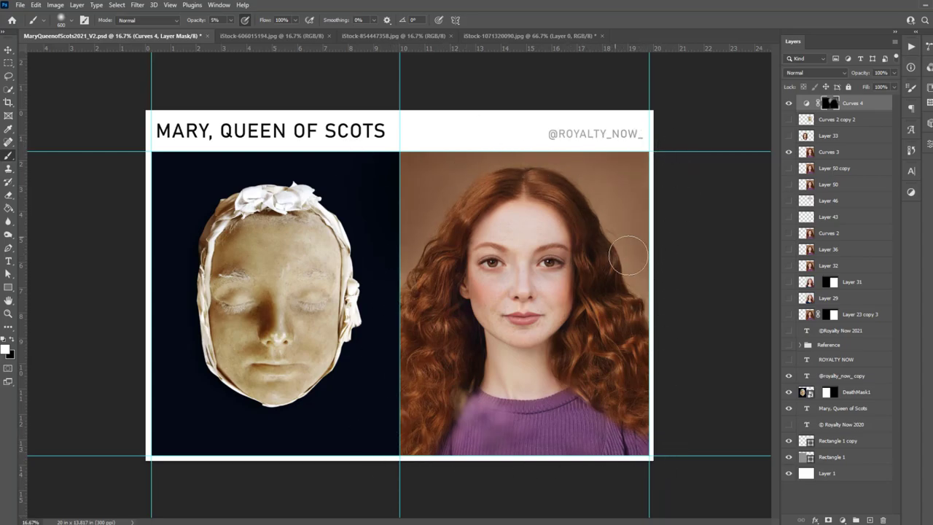
click(808, 102)
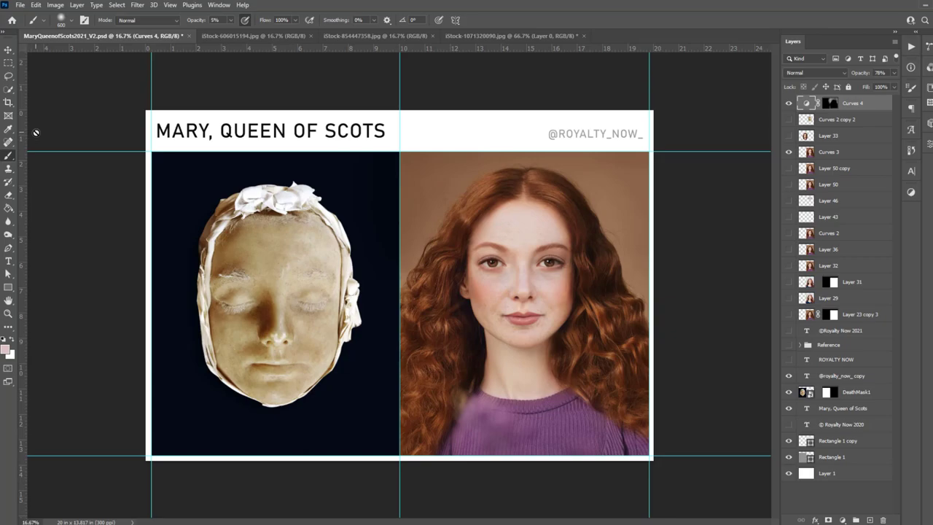
click(8, 48)
click(634, 285)
scroll(635, 285, up, 2)
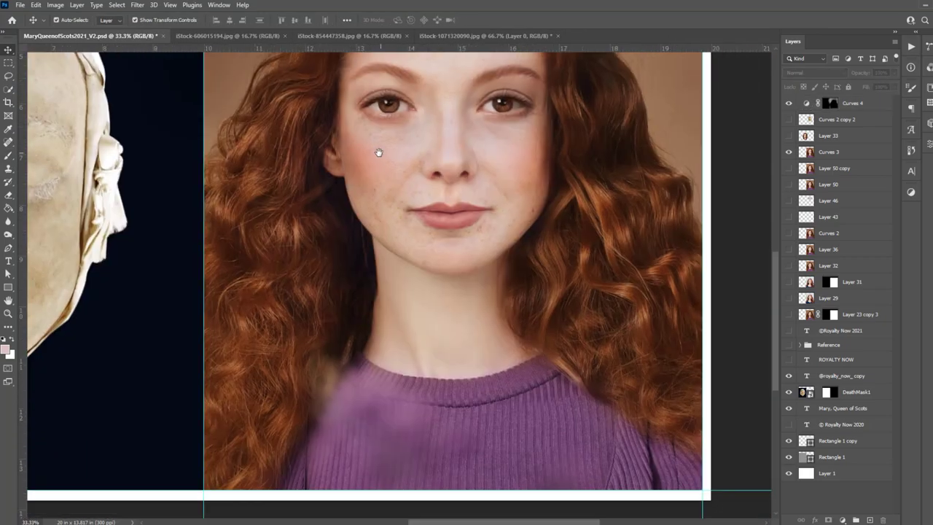
Create a new retouch layer and set a Clone Stamp source on the sweater.
key(ctrl+shift+alt+n)
key(s)
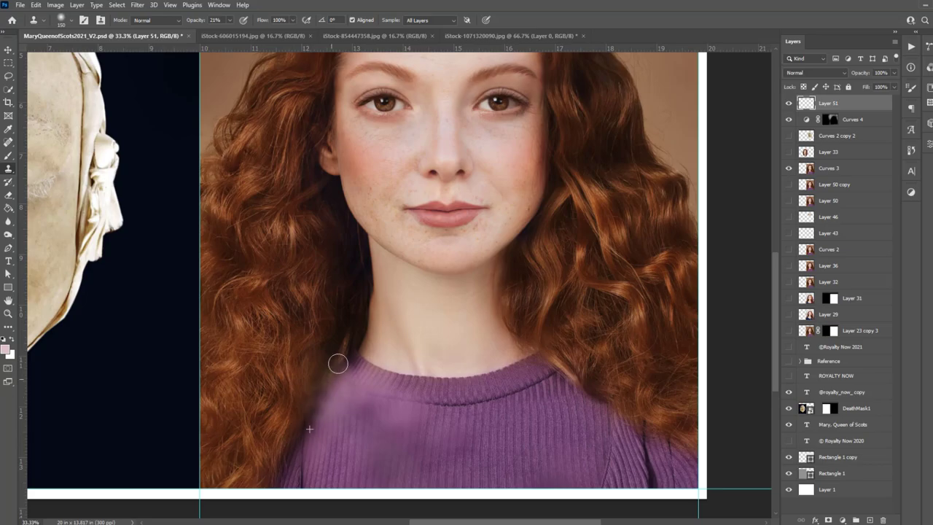
key(bracketright)
key(bracketright)
key(bracketright)
alt+click(277, 391)
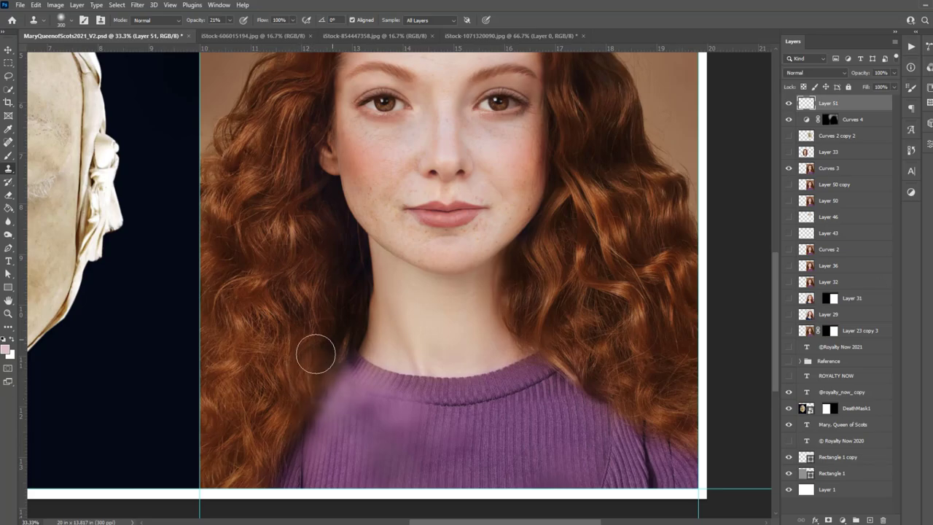
scroll(692, 371, down, 2)
click(789, 104)
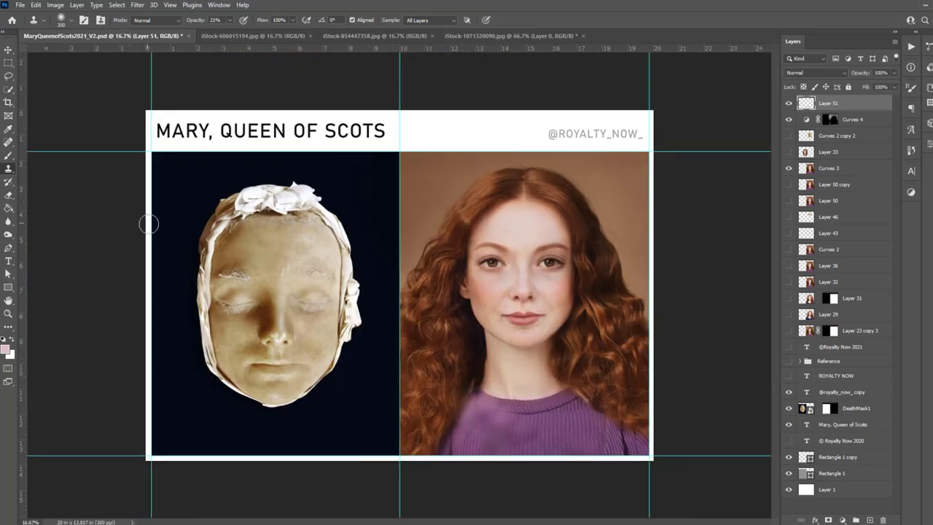
key(v)
click(682, 349)
Copy the lower-right sweater area to Layer 52, flip it horizontally, and move it over the left blotch.
key(m)
drag(538, 371, 649, 455)
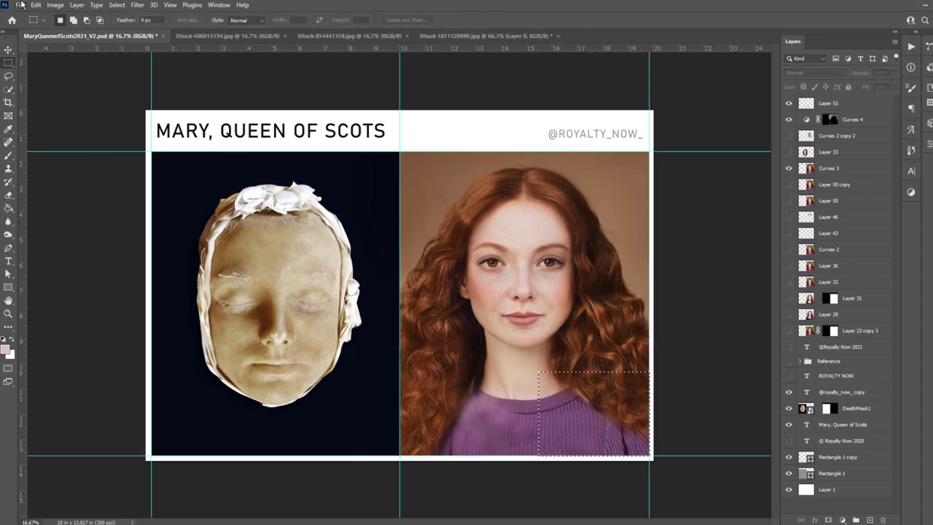
click(36, 5)
key(ctrl+j)
click(36, 5)
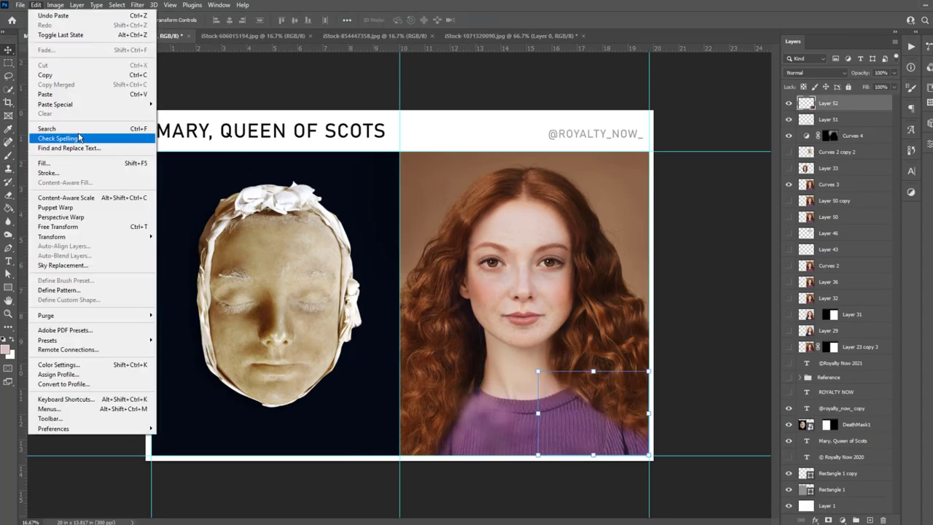
click(182, 406)
mouse_move(616, 421)
mouse_down()
mouse_move(459, 421)
mouse_move(486, 421)
mouse_up()
Mask Layer 52 and brush its edges into the hair and the neck seam.
click(828, 519)
key(b)
key(d)
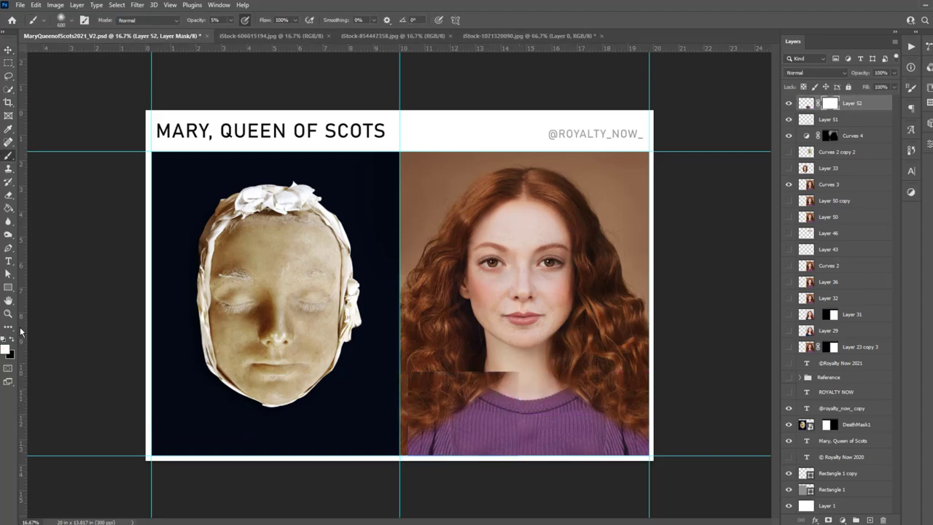
key(bracketleft)
key(bracketleft)
key(bracketleft)
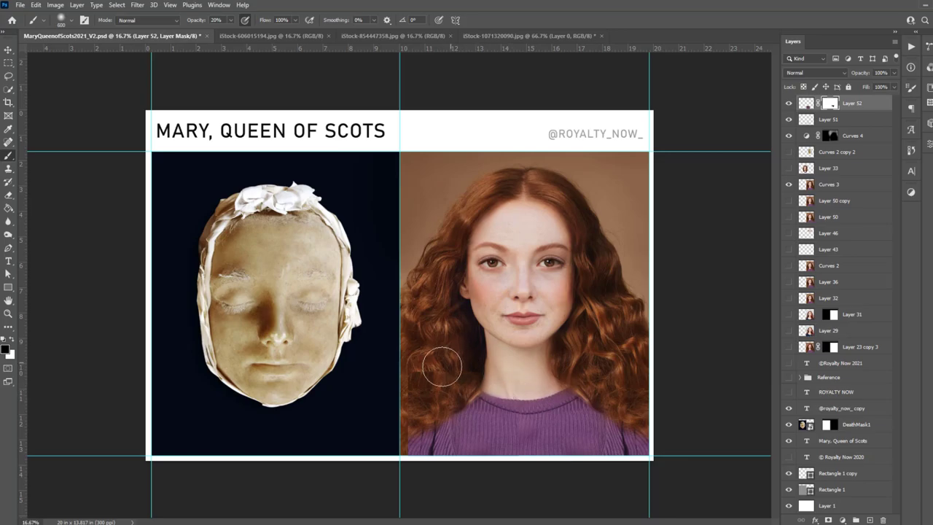
mouse_move(442, 367)
mouse_down()
mouse_move(456, 358)
mouse_move(418, 375)
mouse_move(394, 470)
mouse_up()
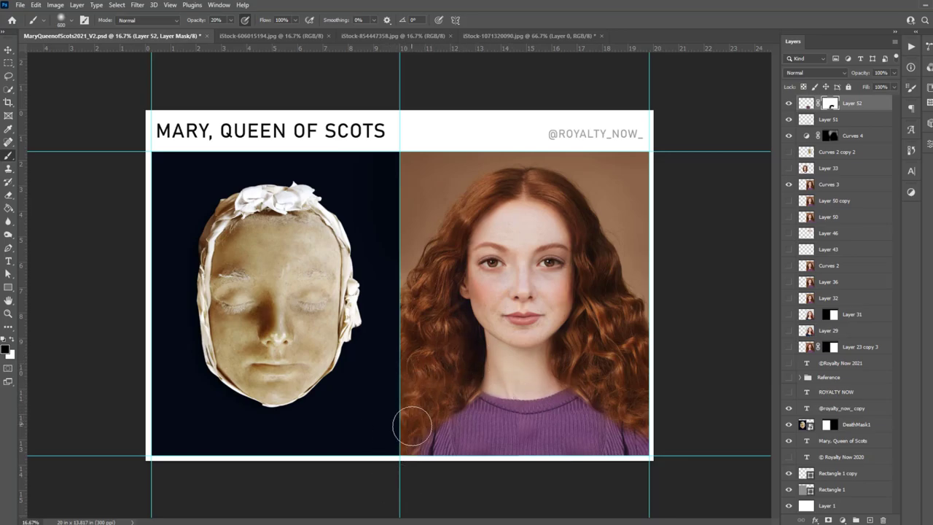
key(bracketleft)
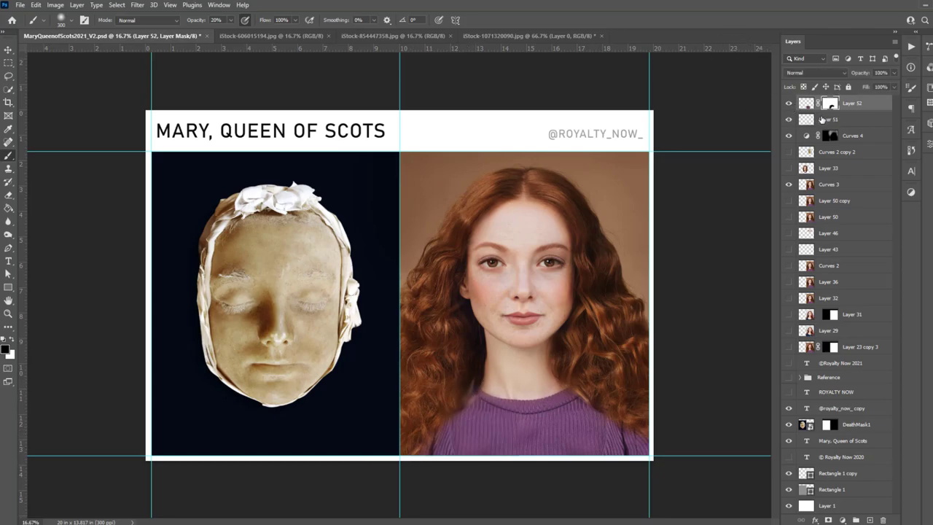
scroll(565, 443, up, 3)
drag(269, 303, 279, 295)
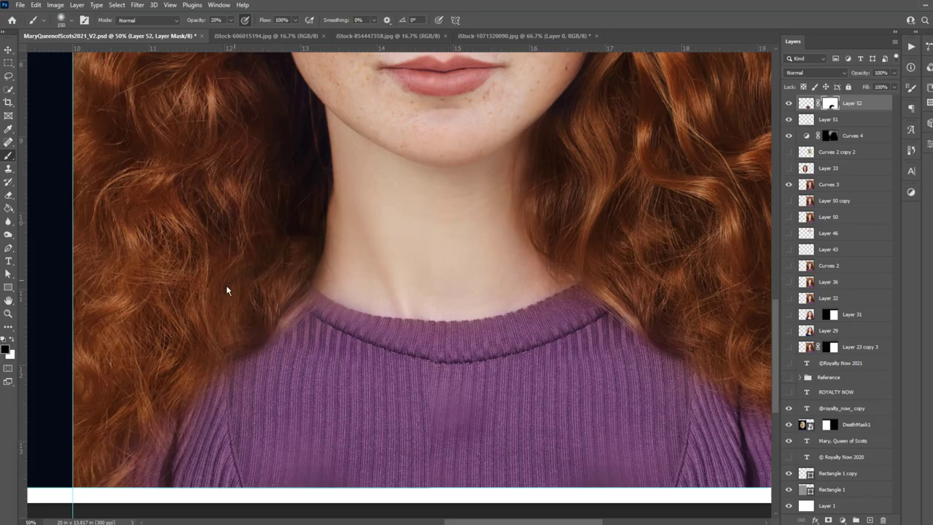
mouse_move(334, 336)
mouse_down()
mouse_move(347, 298)
mouse_move(452, 283)
mouse_move(337, 294)
mouse_move(330, 283)
mouse_up()
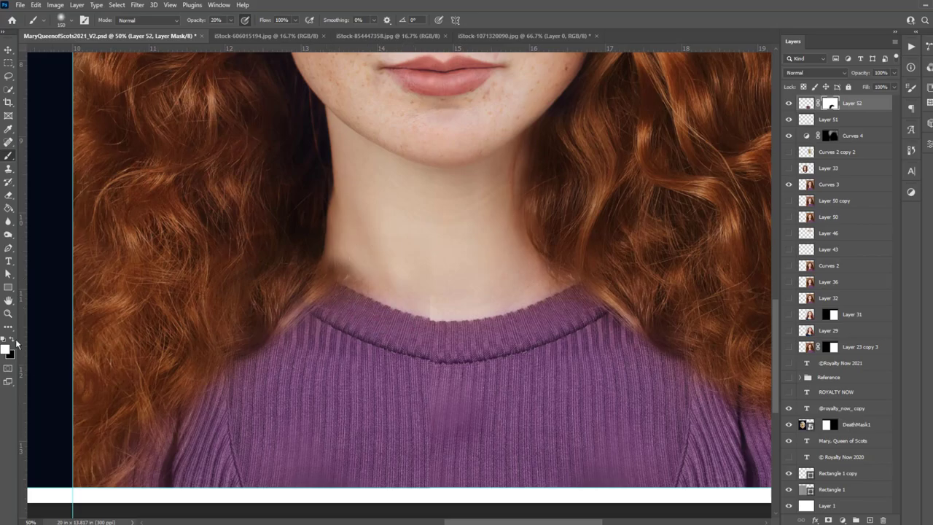
Open Liquify on Layer 52's pixels, then cancel without warping.
click(806, 103)
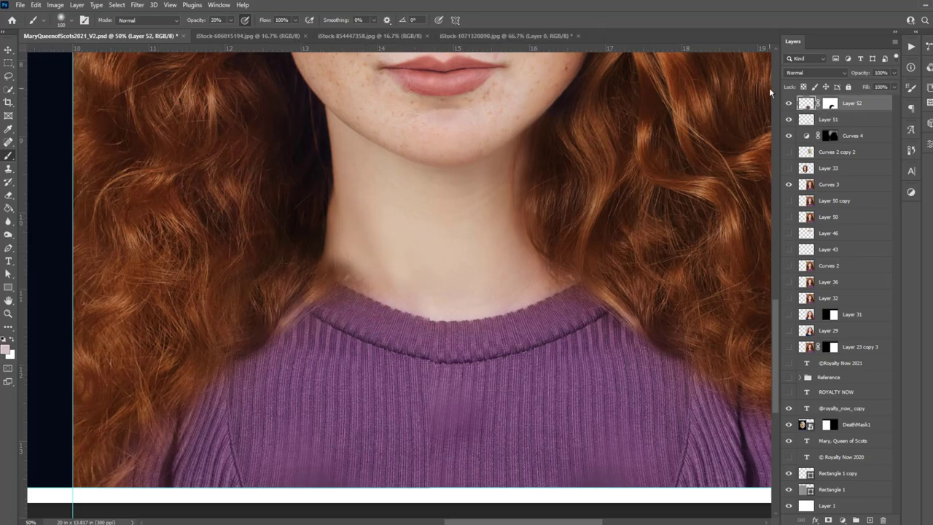
key(ctrl+shift+x)
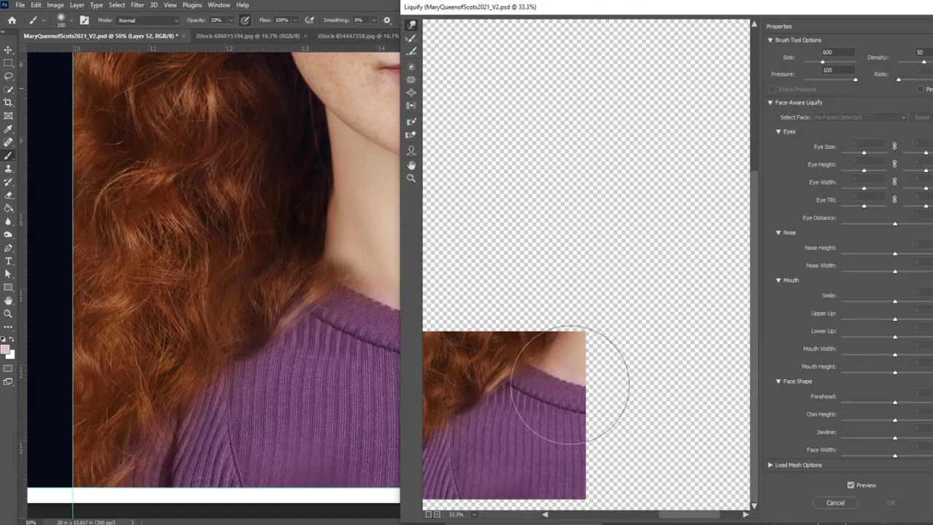
key(bracketleft)
key(bracketleft)
key(bracketleft)
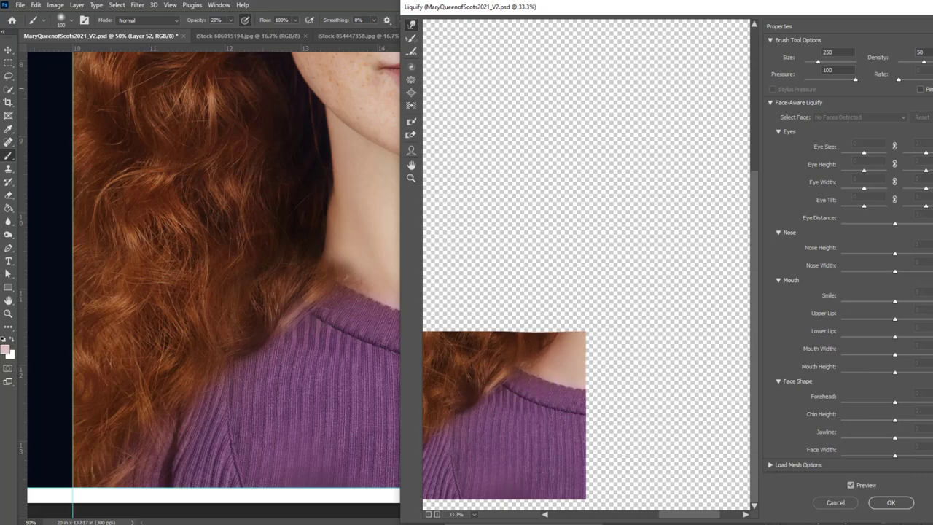
key(Escape)
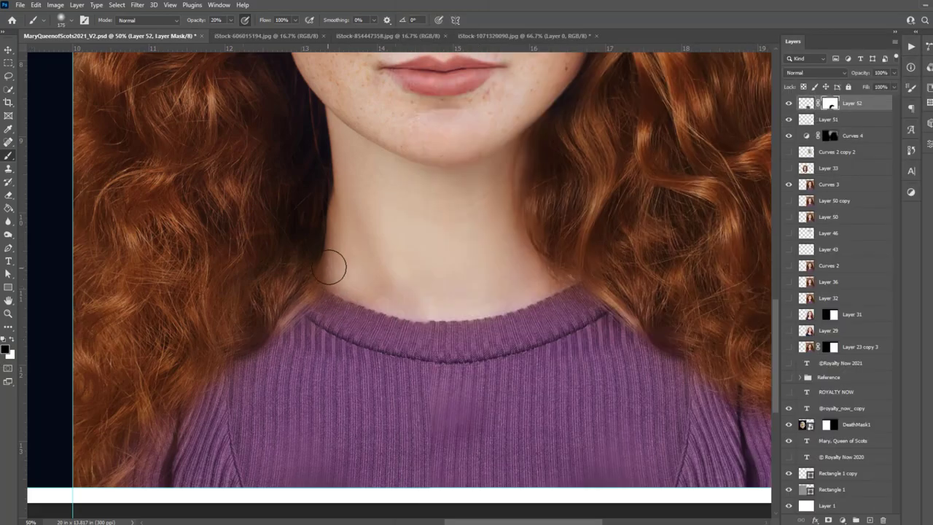
Add an empty Layer 53 on top and reselect Layer 52's mask for painting.
key(ctrl+shift+alt+n)
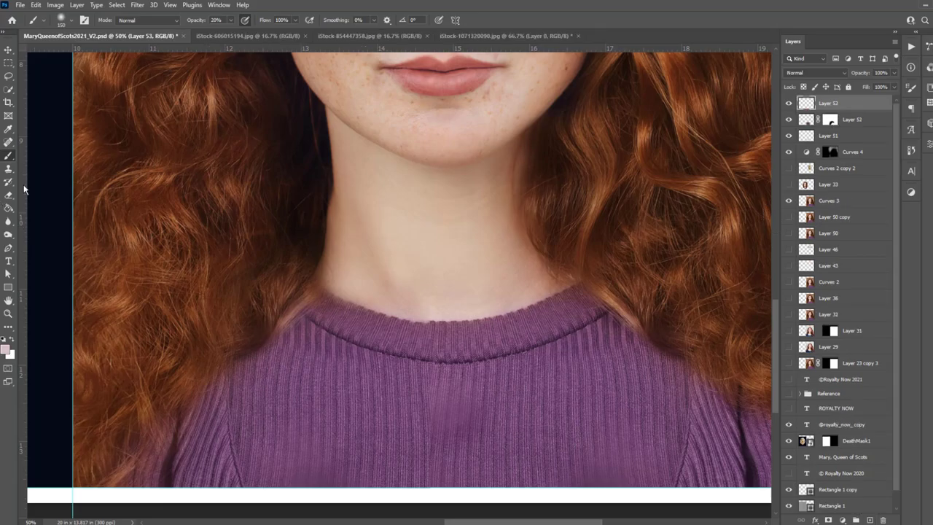
key(s)
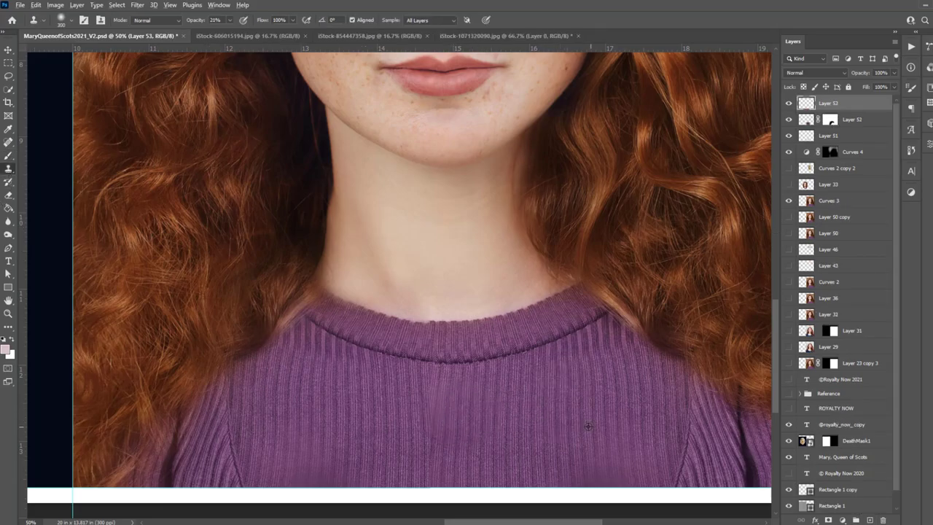
key(ctrl+minus)
key(ctrl+minus)
key(ctrl+minus)
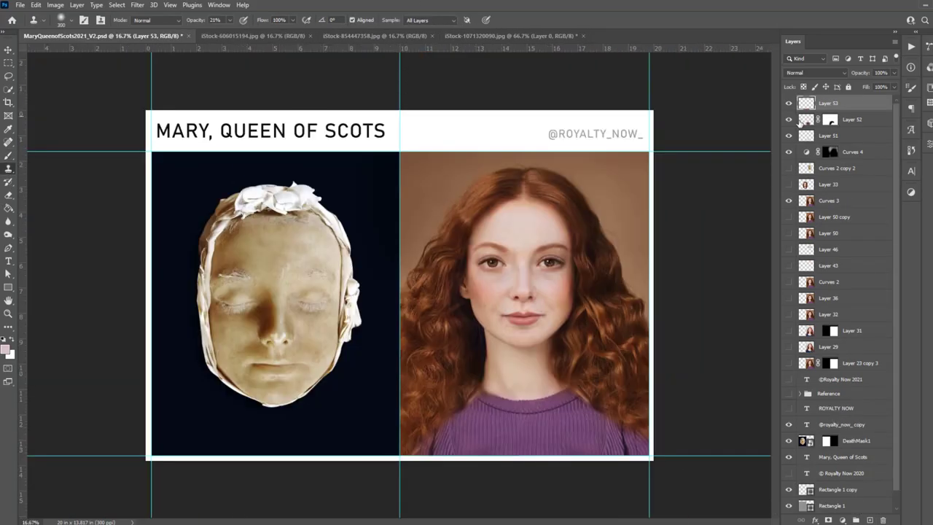
key(v)
click(669, 337)
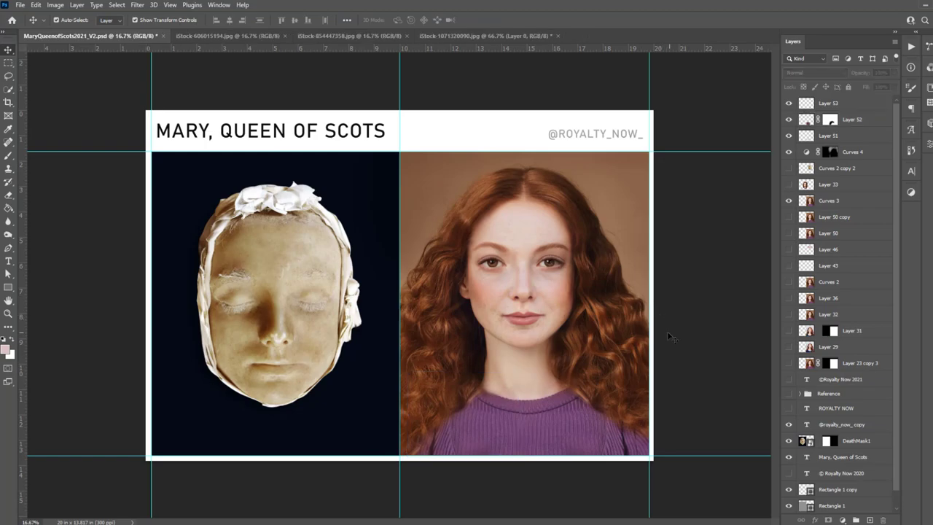
click(467, 434)
key(b)
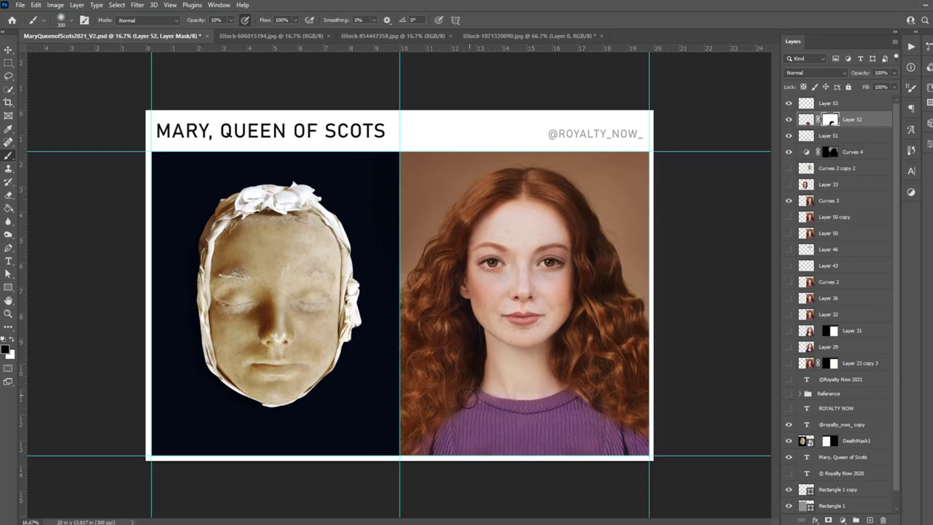
Liquify Layer 52 to reshape the patched sweater neckline.
click(806, 119)
key(ctrl+shift+x)
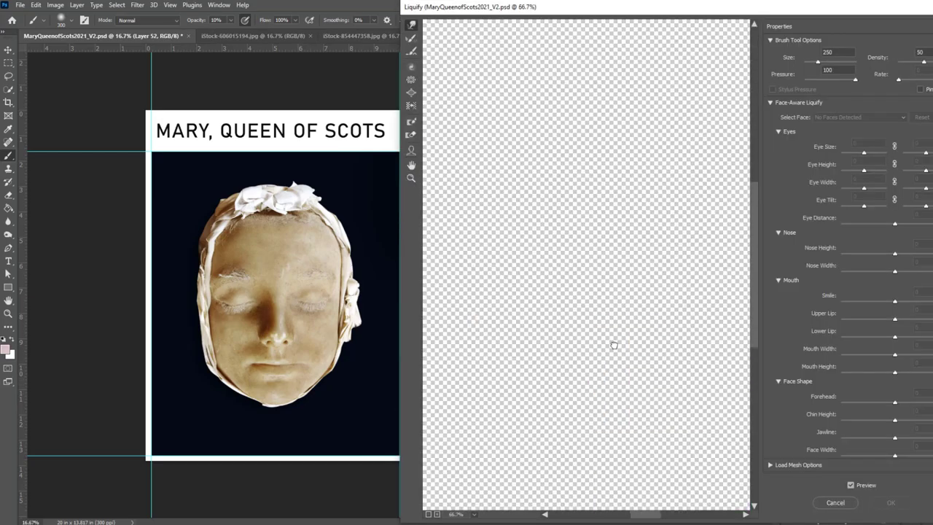
drag(528, 295, 593, 333)
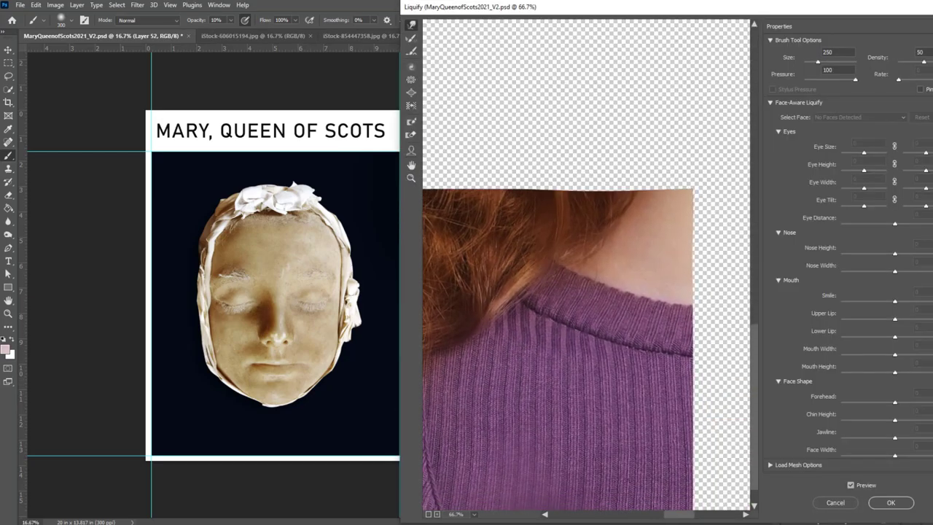
key(Return)
click(829, 120)
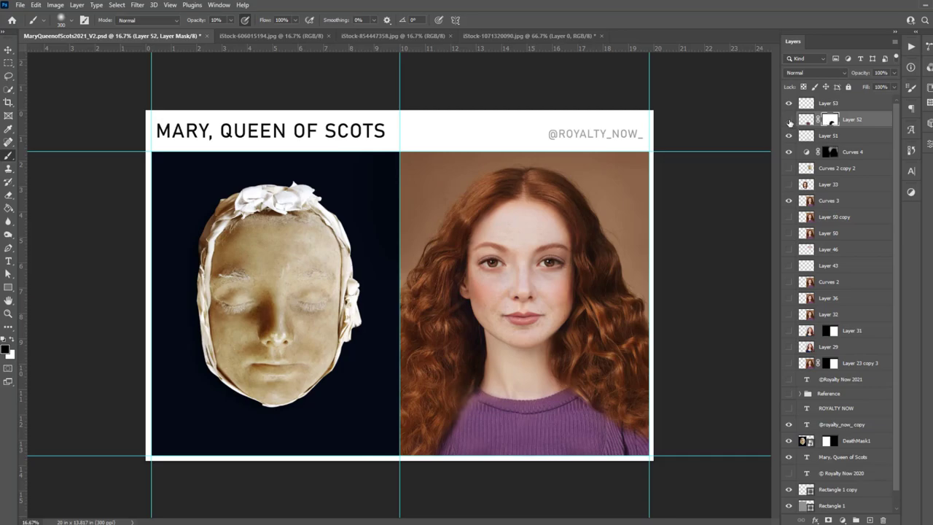
Liquify the neck-and-hair edge on the Curves 3 layer, then save the layout.
key(ctrl+plus)
key(ctrl+plus)
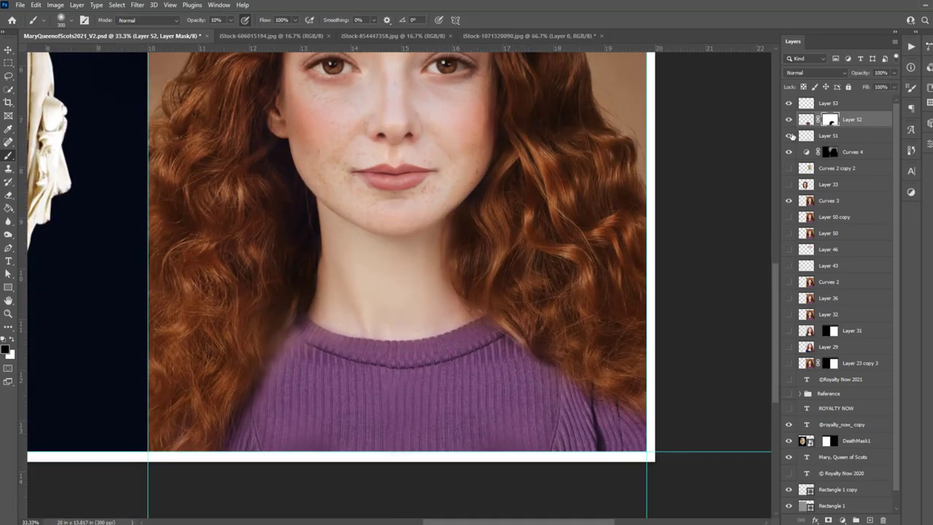
click(788, 118)
click(802, 194)
key(ctrl+shift+x)
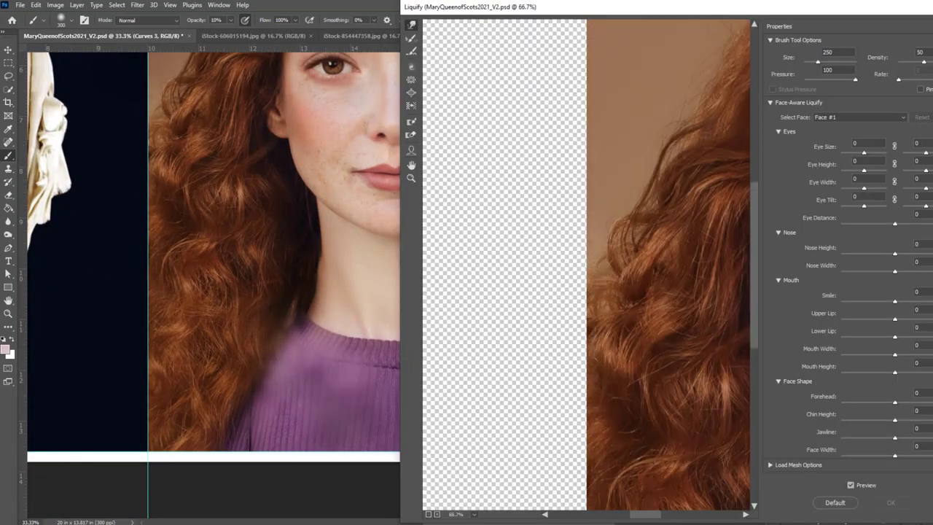
key(bracketleft)
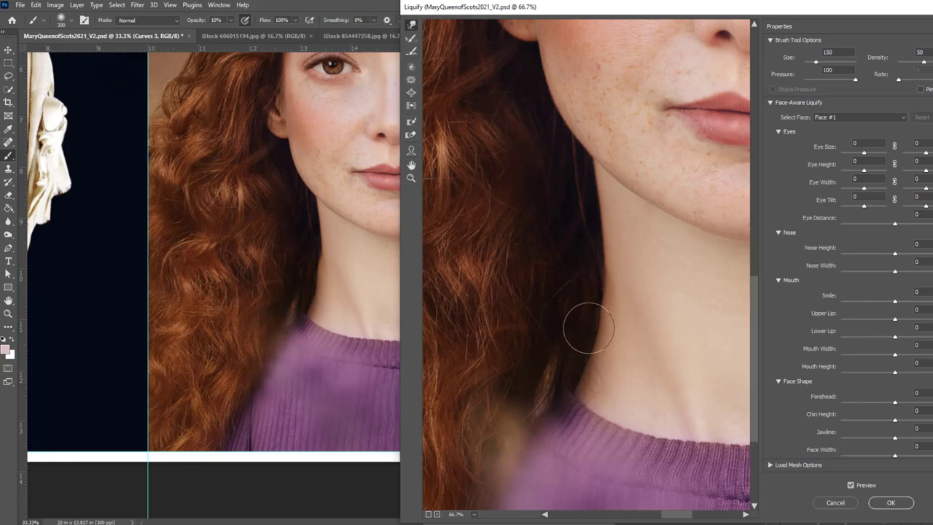
click(890, 502)
key(ctrl+minus)
key(ctrl+s)
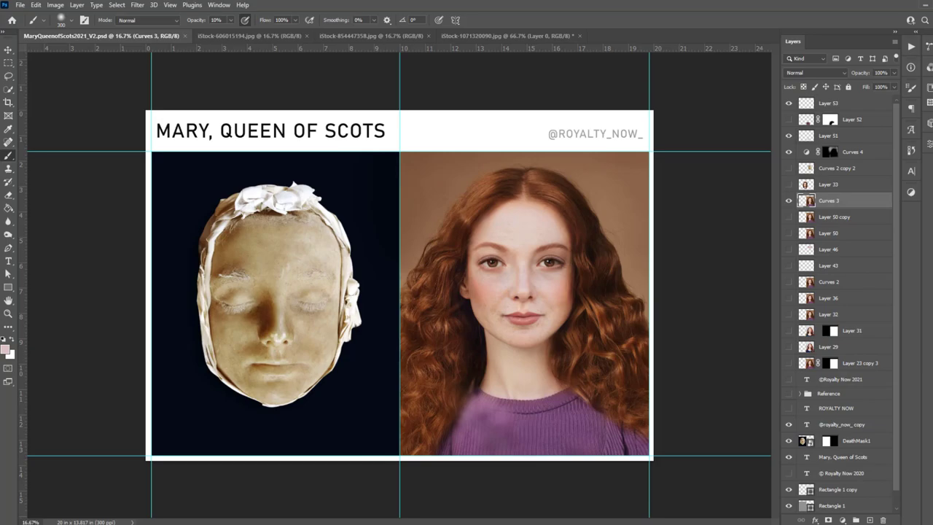
In the stock portrait, draw a brown ellipse over the left eye, then hide it.
click(248, 36)
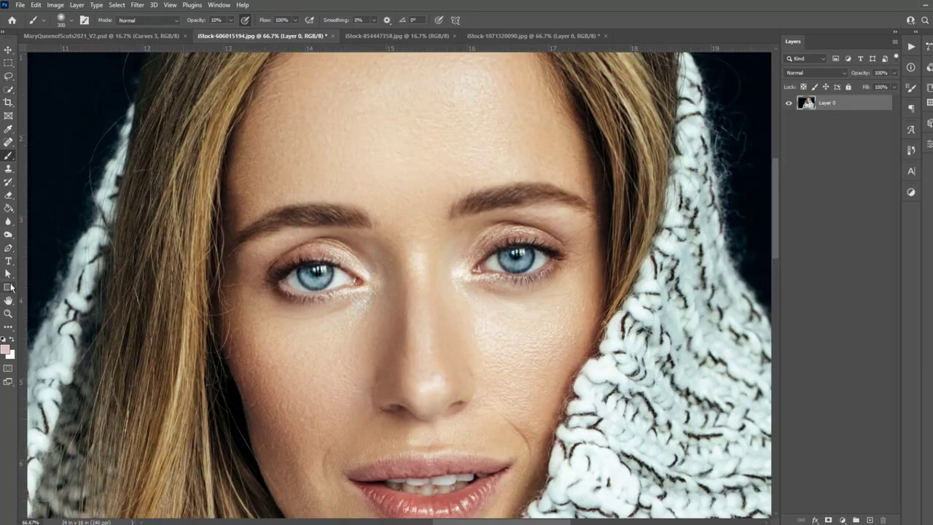
right_click(8, 287)
click(43, 299)
click(111, 19)
click(147, 19)
key(Escape)
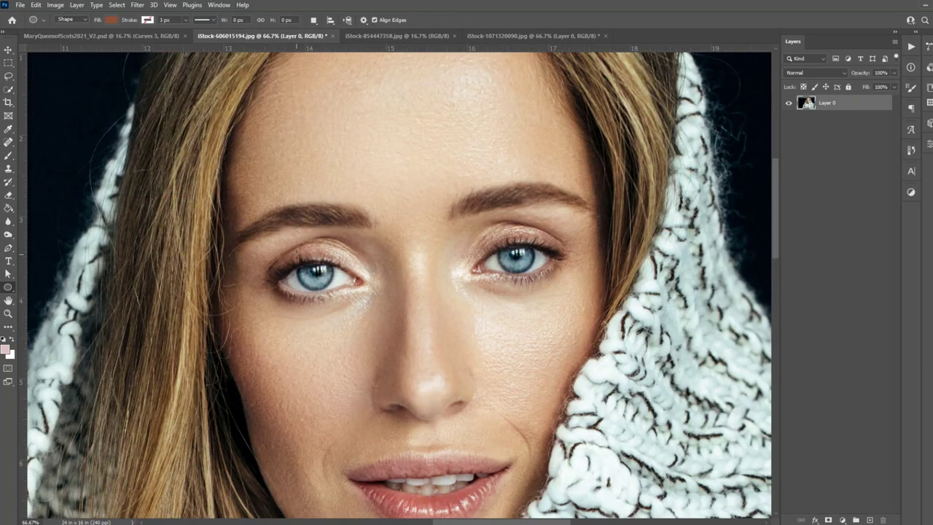
drag(295, 252, 335, 293)
key(v)
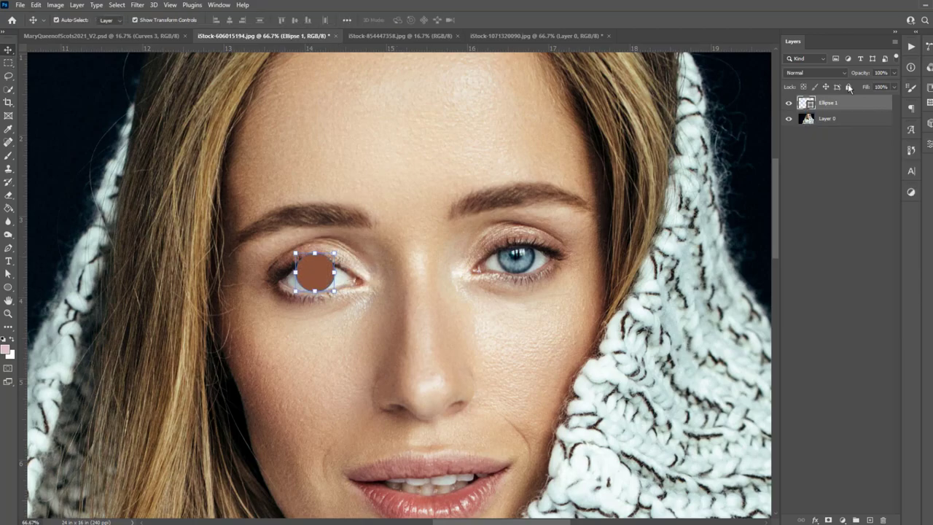
click(815, 73)
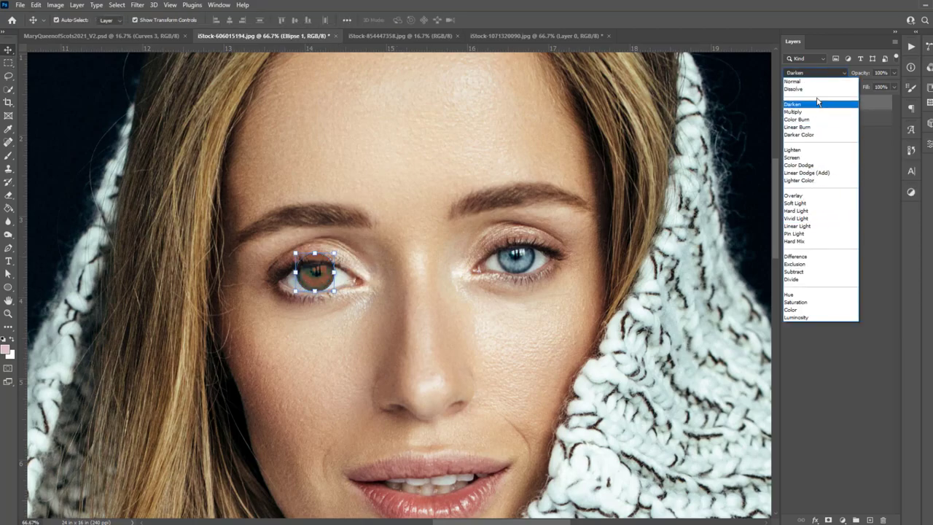
key(Escape)
key(ctrl+comma)
Select an oval around the stock portrait's left eye and copy it.
key(m)
key(shift+m)
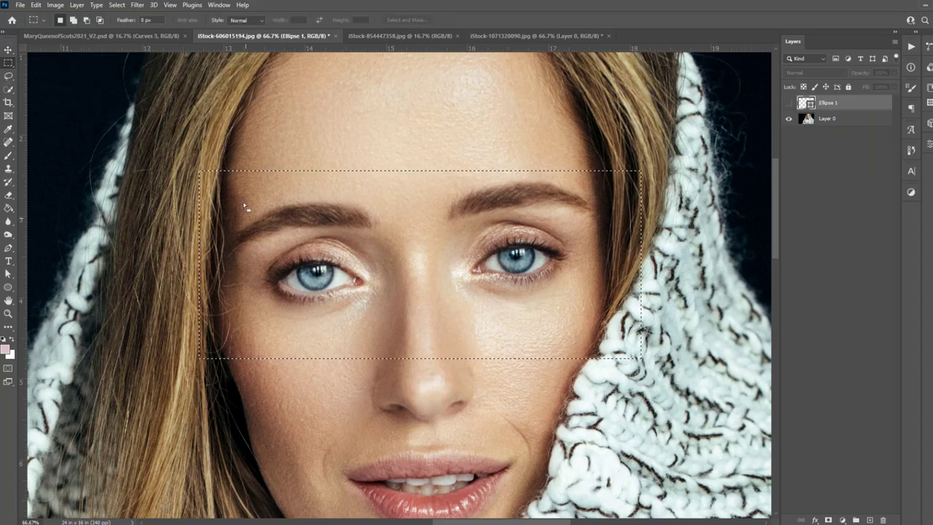
mouse_move(218, 198)
mouse_down()
mouse_move(406, 351)
mouse_move(604, 309)
mouse_up()
click(35, 5)
Paste the copied eye into the Mary, Queen of Scots document and fit it over her left eye.
click(110, 37)
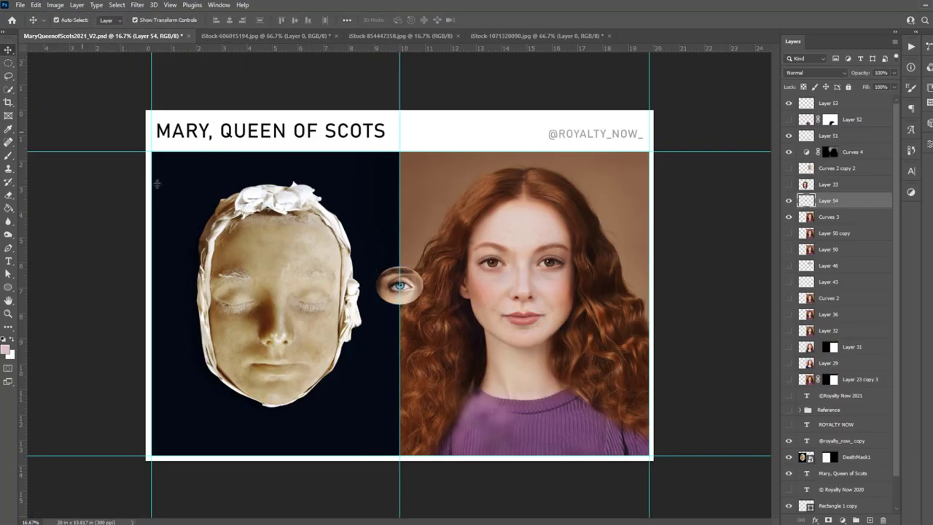
key(ctrl+v)
drag(614, 271, 479, 281)
key(ctrl+plus)
key(ctrl+plus)
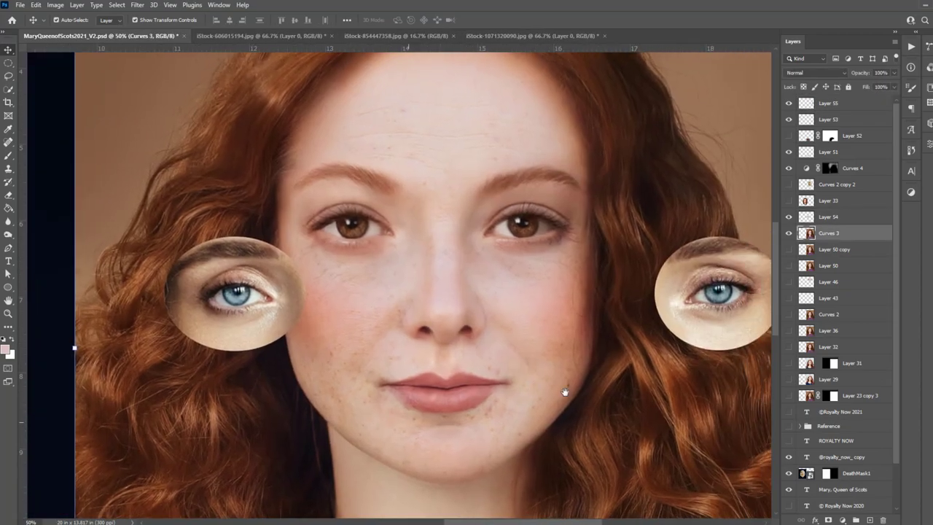
drag(231, 271, 323, 208)
key(ctrl+t)
drag(393, 281, 405, 293)
Place the second patch on her right eye; widen the left patch at 65% opacity.
click(507, 23)
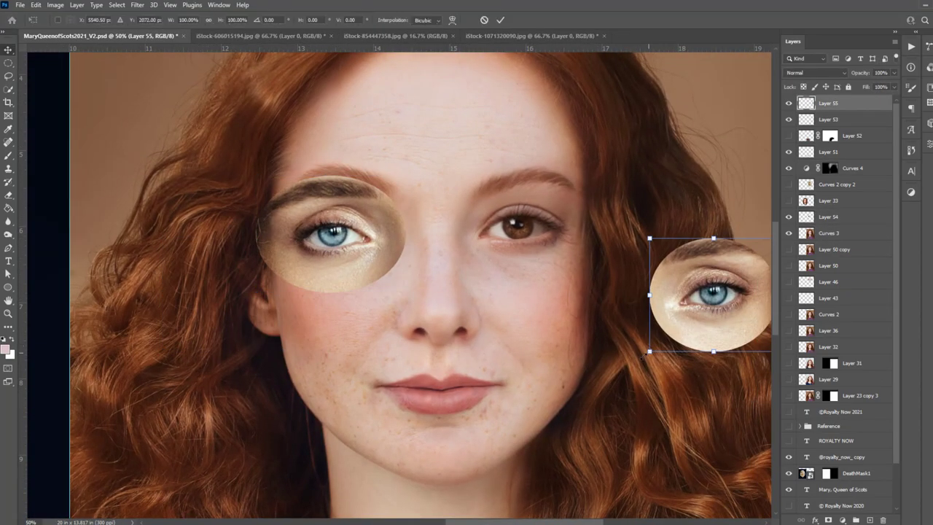
drag(703, 295, 513, 230)
drag(348, 259, 332, 244)
key(6)
key(5)
drag(272, 228, 260, 227)
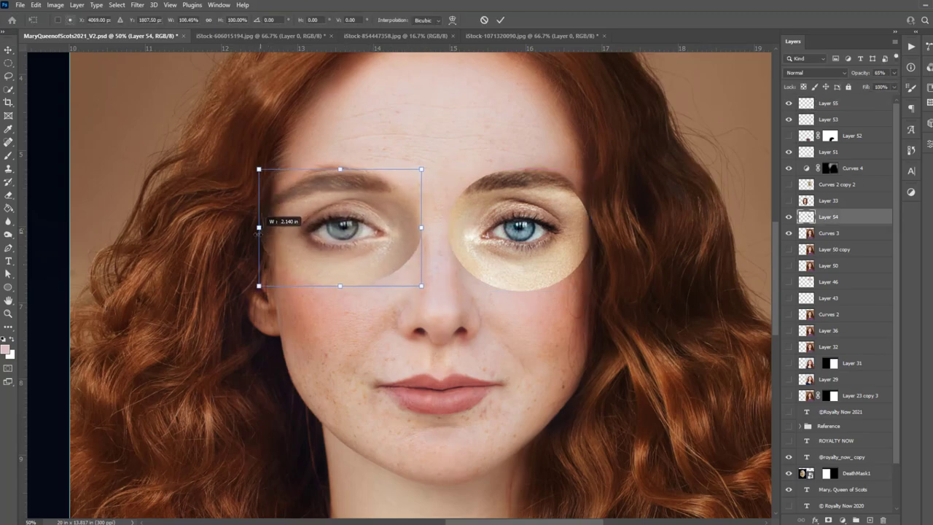
key(Return)
ctrl+click(529, 262)
Set the right patch to 42% opacity, align it, and move Layer 54 below Layer 55.
key(ctrl+t)
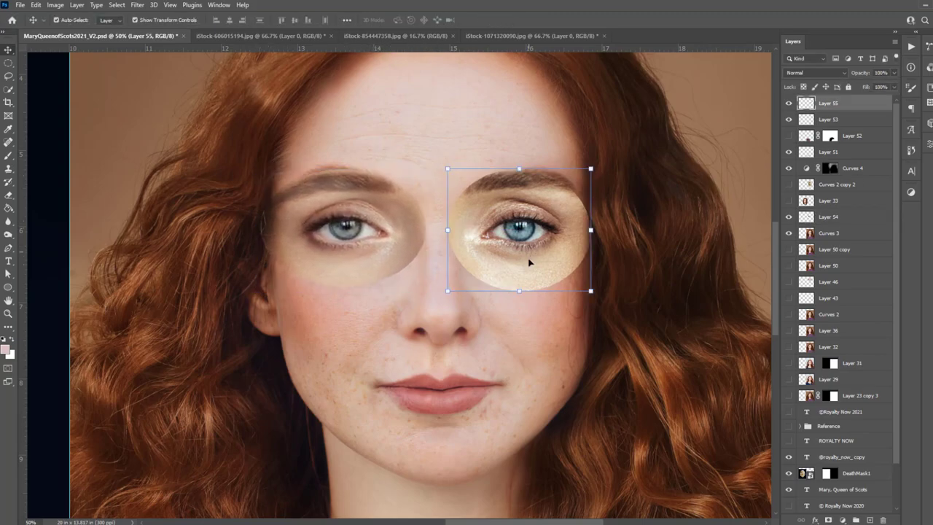
key(4)
key(2)
drag(555, 256, 548, 249)
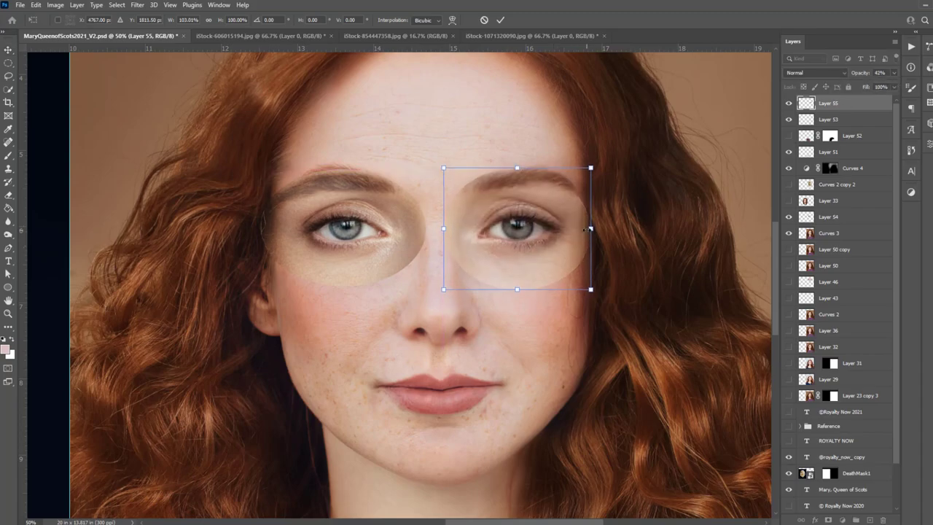
drag(592, 228, 596, 229)
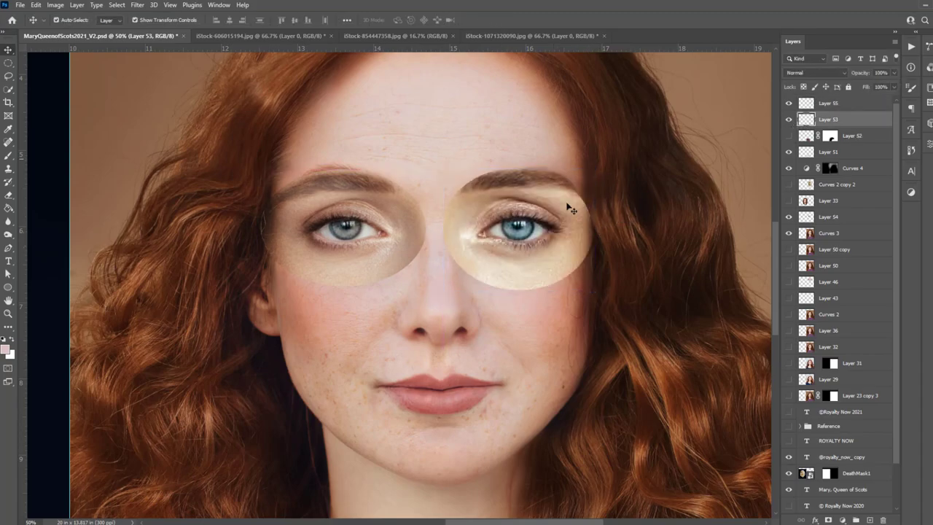
drag(828, 216, 828, 111)
Darken the left eye patch with Curves, lowering the green and adjusting the blue channel.
click(69, 3)
click(197, 73)
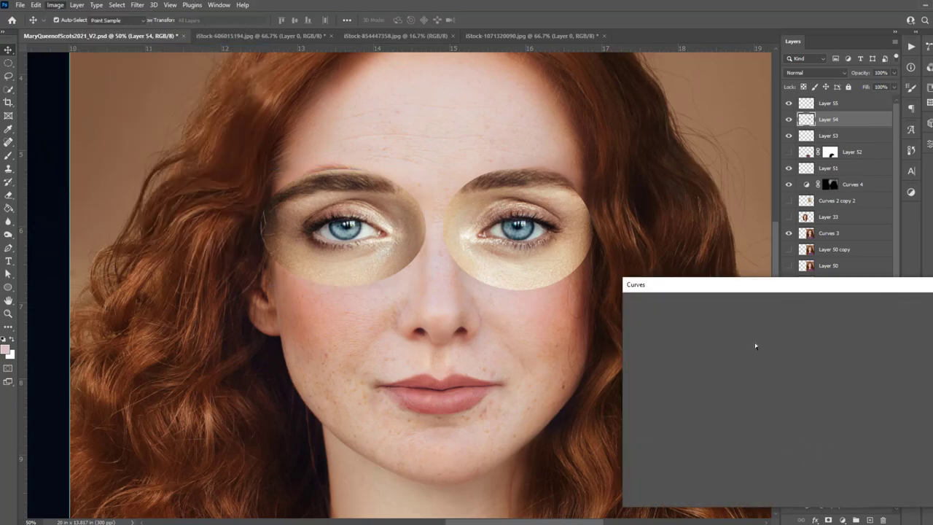
drag(746, 390, 746, 395)
click(698, 322)
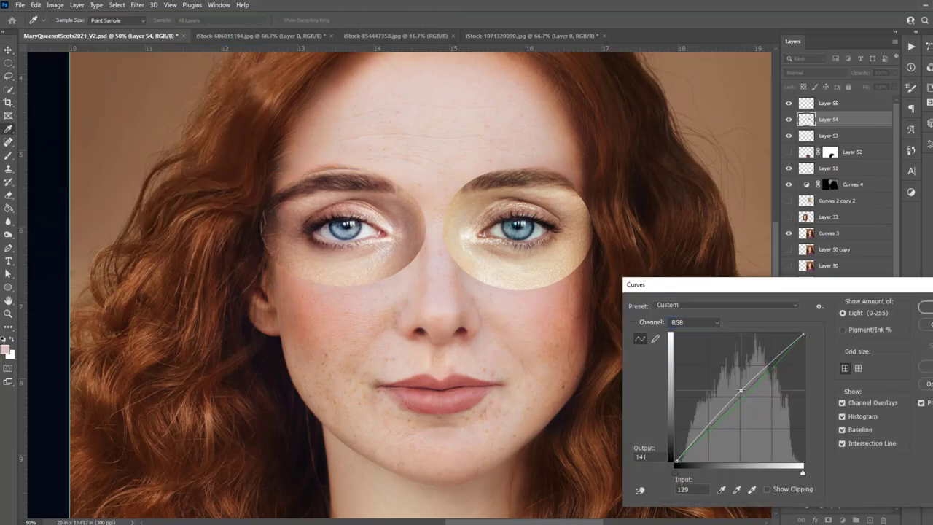
click(695, 322)
click(696, 355)
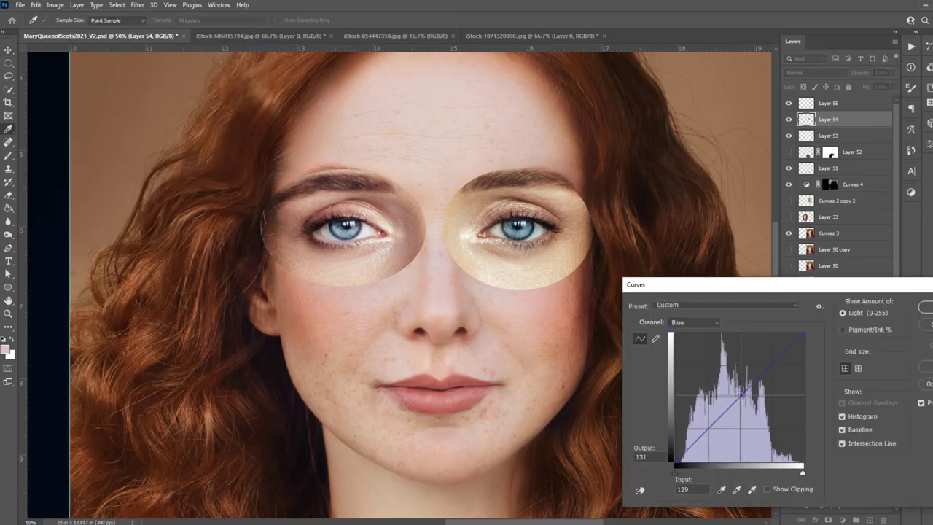
click(924, 307)
Apply Curves to Layer 55 and tint its red channel curve.
click(827, 103)
click(55, 4)
click(197, 73)
click(695, 322)
click(696, 339)
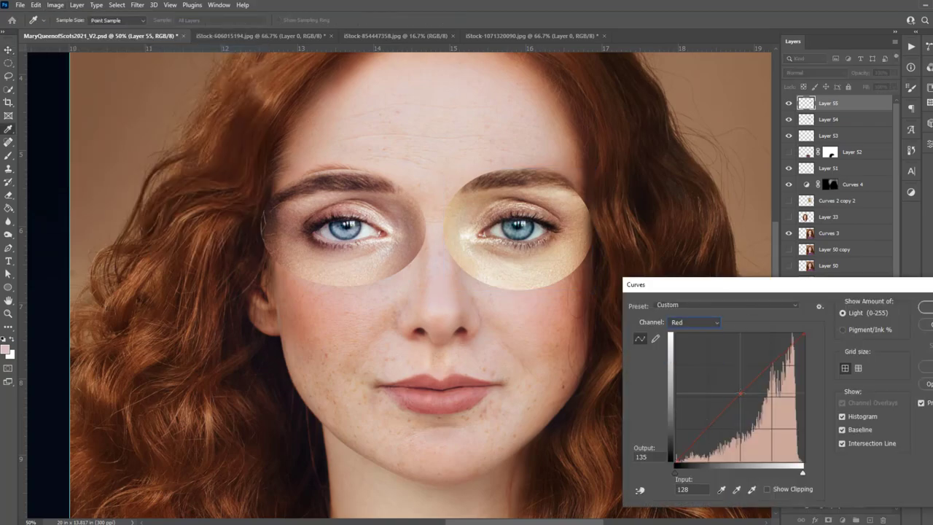
click(695, 322)
click(695, 347)
click(696, 322)
click(696, 339)
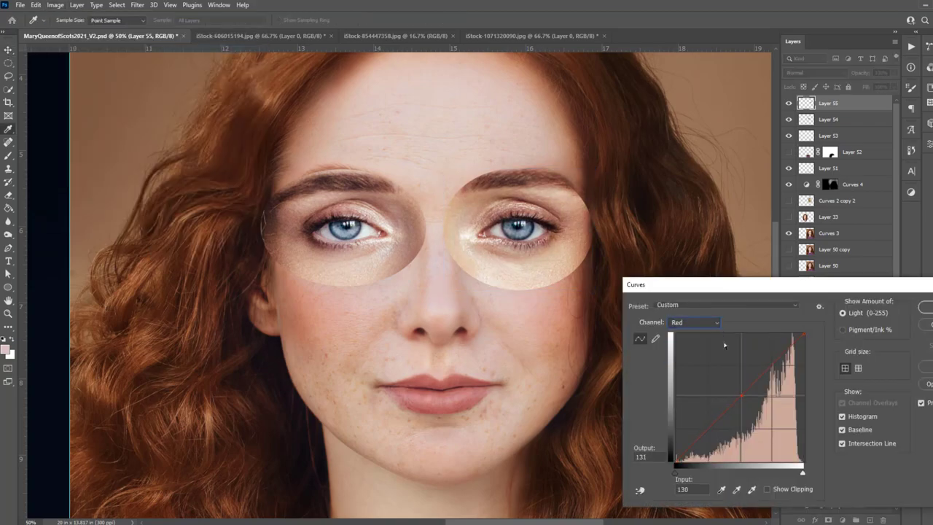
Slightly brighten Layer 55's RGB curve midpoint and apply the Curves adjustment.
click(695, 322)
click(696, 355)
click(696, 322)
click(696, 331)
drag(740, 392, 738, 394)
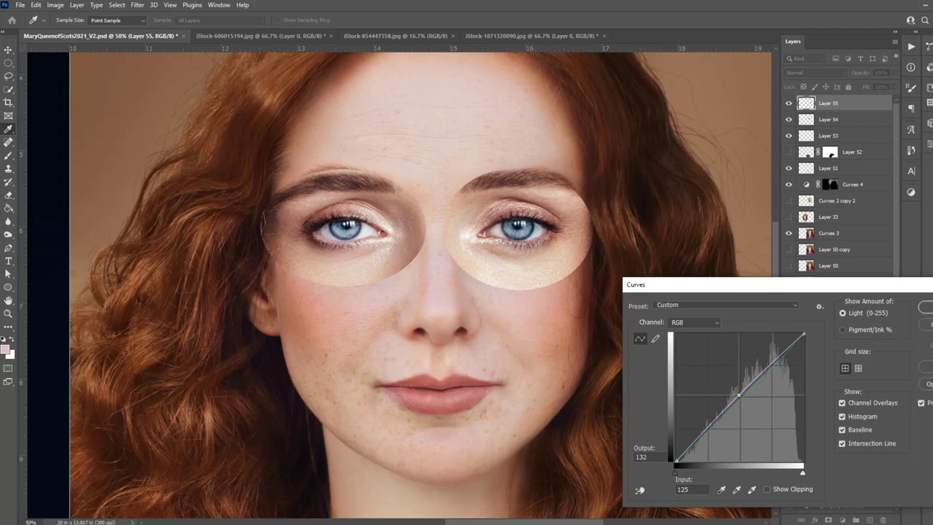
click(696, 322)
click(696, 346)
key(Return)
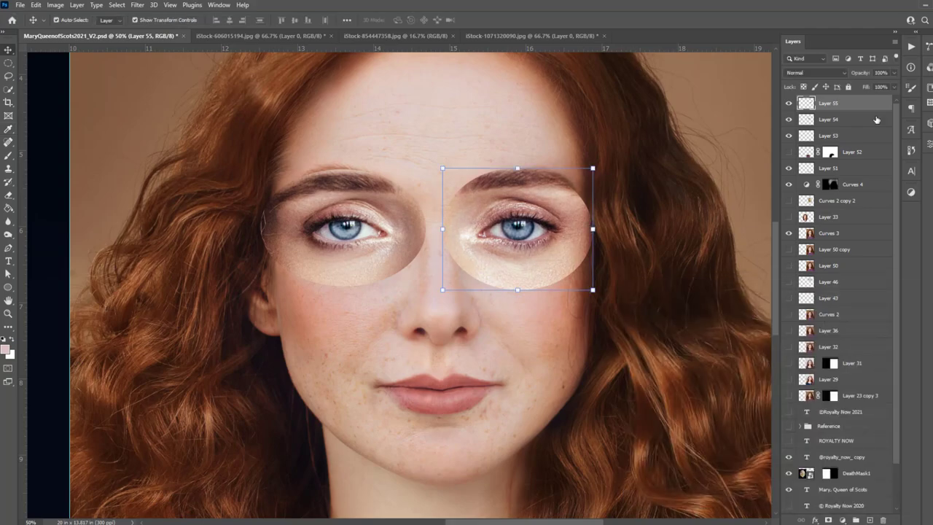
Mask Layer 55 and blend its edge near the brow with a black brush.
click(787, 103)
click(828, 520)
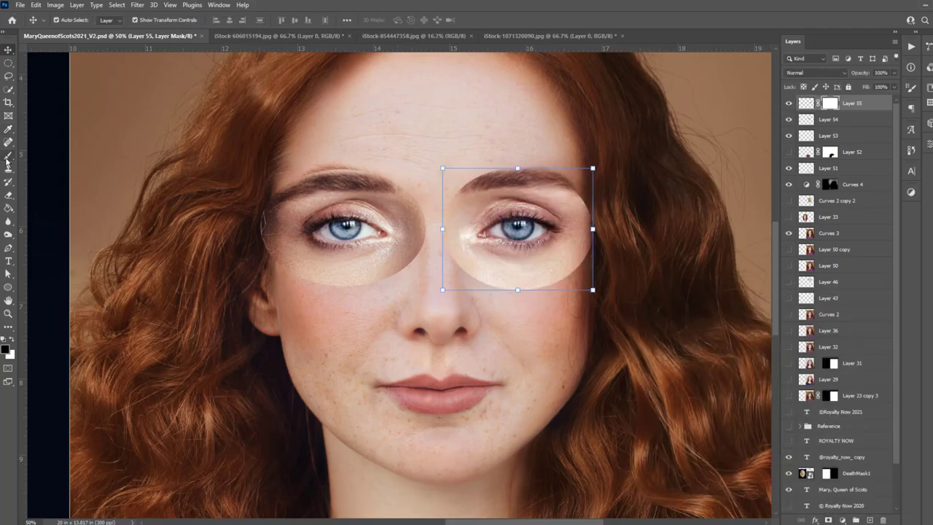
key(b)
key(d)
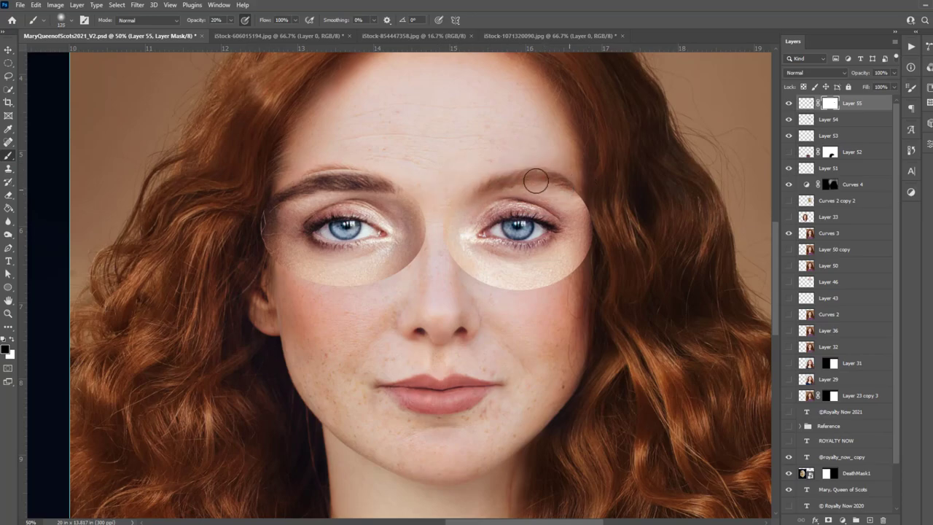
mouse_move(554, 182)
mouse_down()
mouse_move(583, 275)
mouse_move(583, 250)
mouse_move(483, 285)
mouse_move(451, 229)
mouse_move(514, 279)
mouse_up()
key(3)
key(])
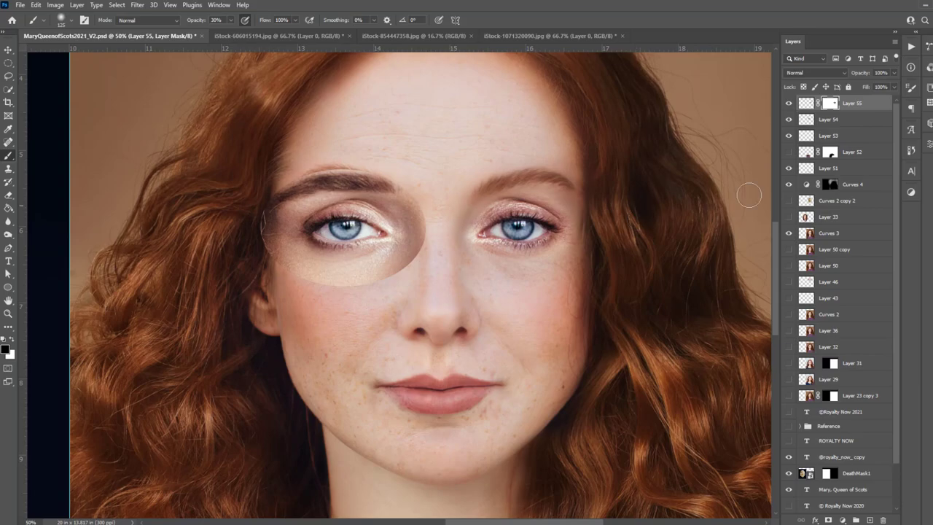
Mask Layer 54 and paint away the upper part of the left patch.
click(831, 124)
click(829, 519)
mouse_move(299, 182)
mouse_down()
mouse_move(408, 185)
mouse_move(274, 226)
mouse_move(279, 264)
mouse_move(425, 251)
mouse_move(422, 235)
mouse_up()
key(backslash)
key(backslash)
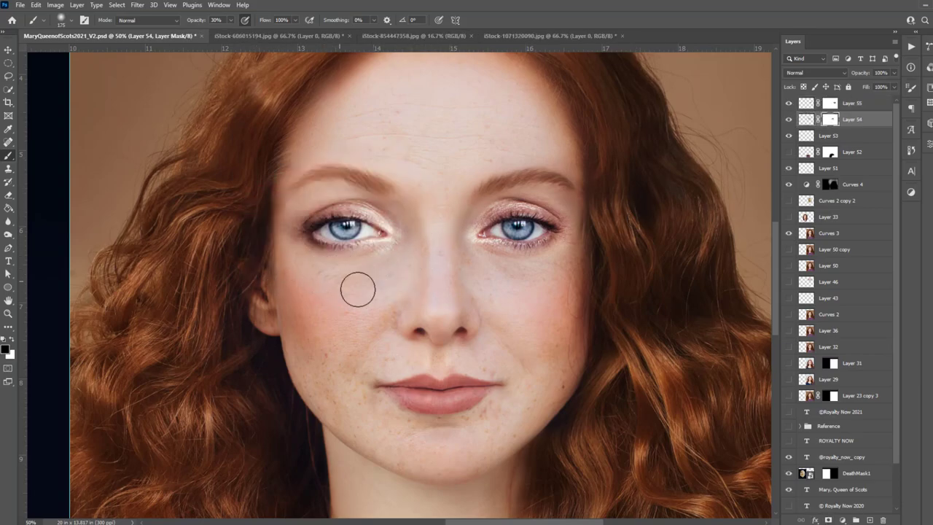
key(v)
key(ctrl+minus)
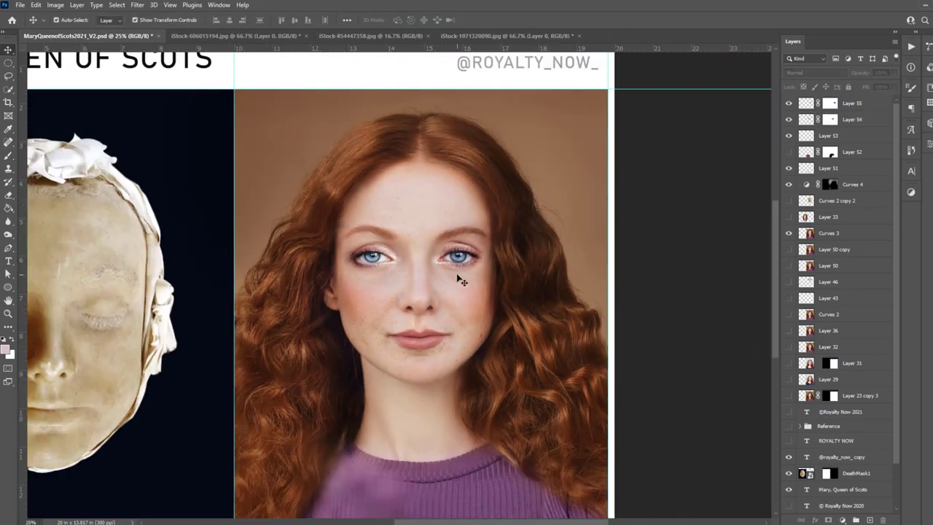
Darken Layer 54 with Brightness -23 and bring more of the death-mask overlay into view.
ctrl+click(454, 264)
click(55, 4)
click(193, 31)
drag(649, 146, 644, 146)
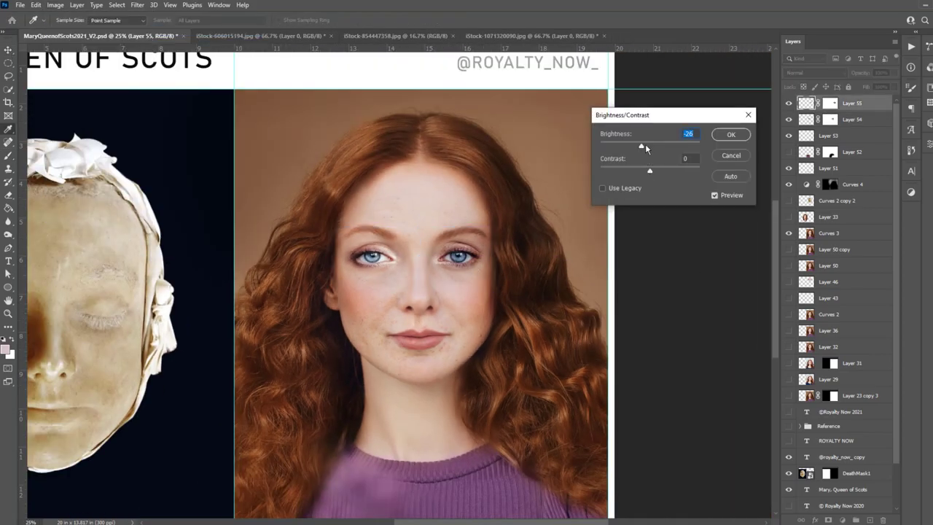
click(730, 136)
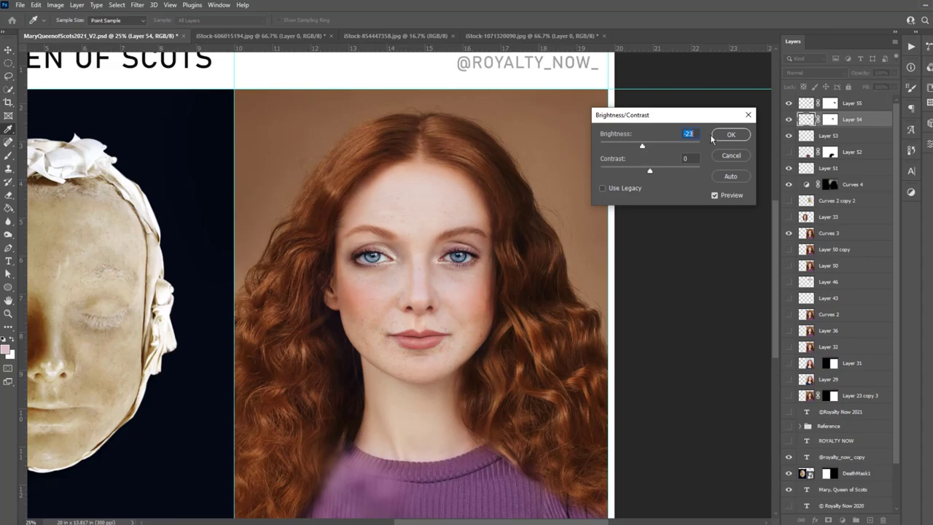
click(730, 135)
drag(485, 259, 584, 243)
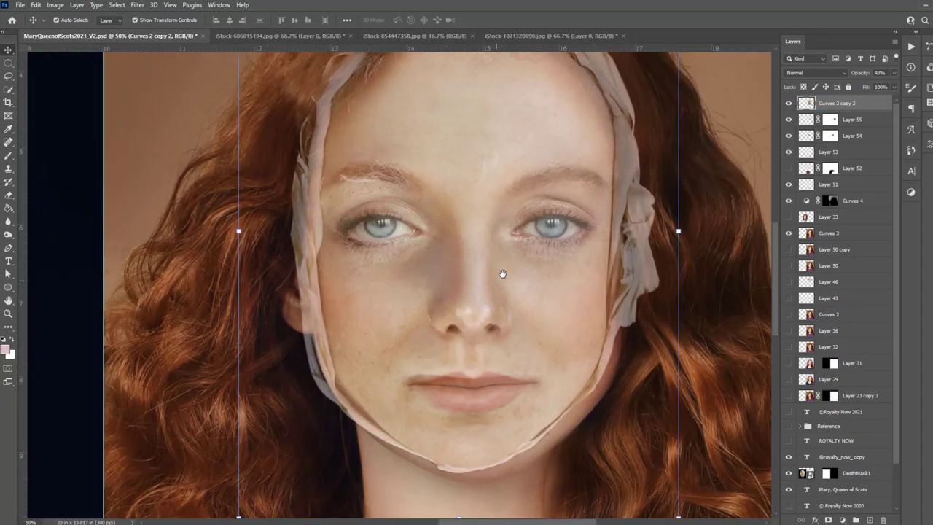
Scale the death-mask overlay to about 109.5% and align it with the portrait's face.
click(867, 119)
shift+click(867, 136)
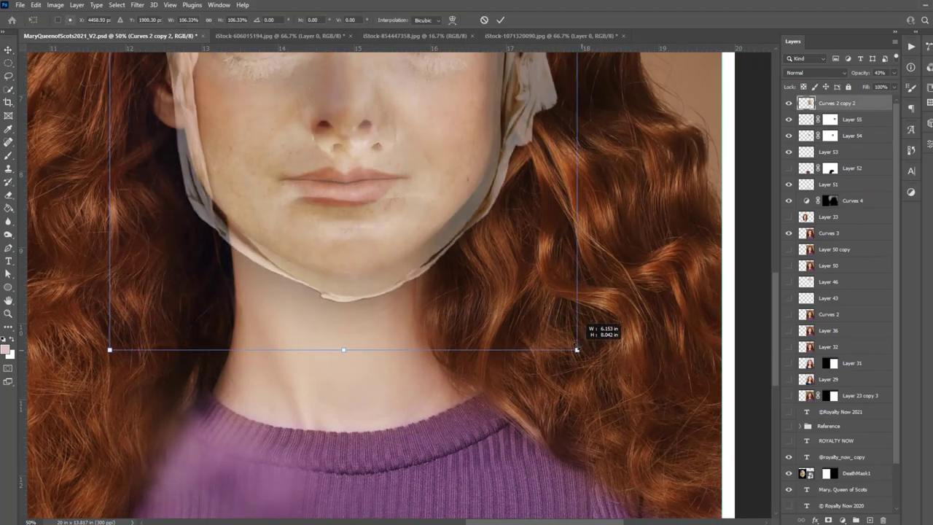
drag(576, 348, 569, 341)
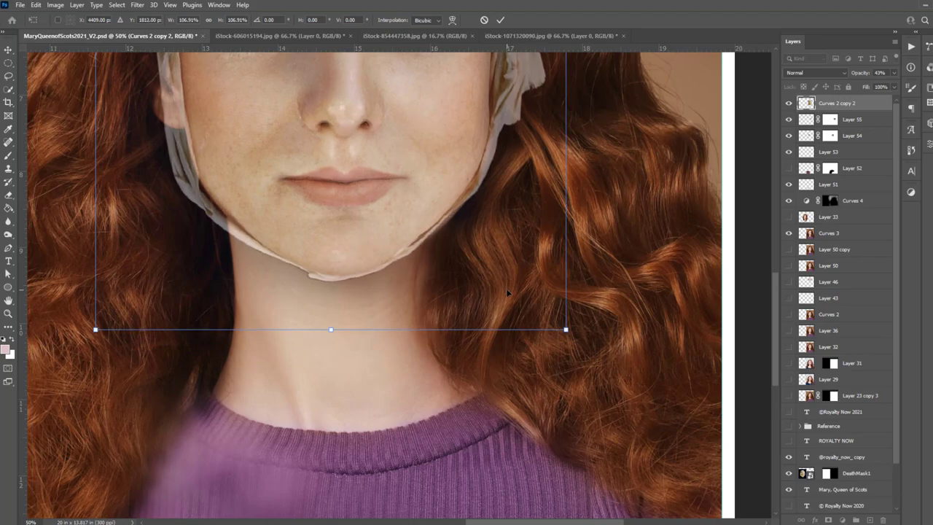
drag(549, 308, 541, 305)
drag(571, 336, 571, 332)
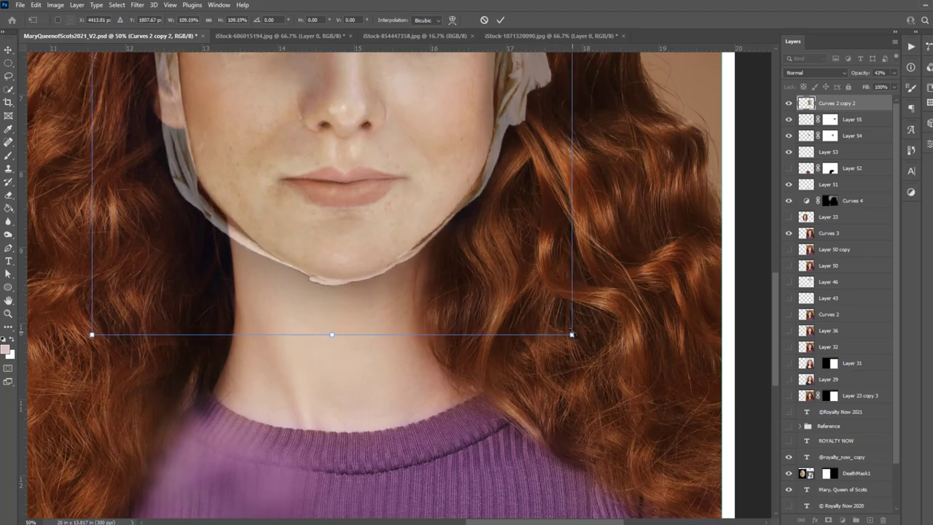
scroll(457, 332, up, 3)
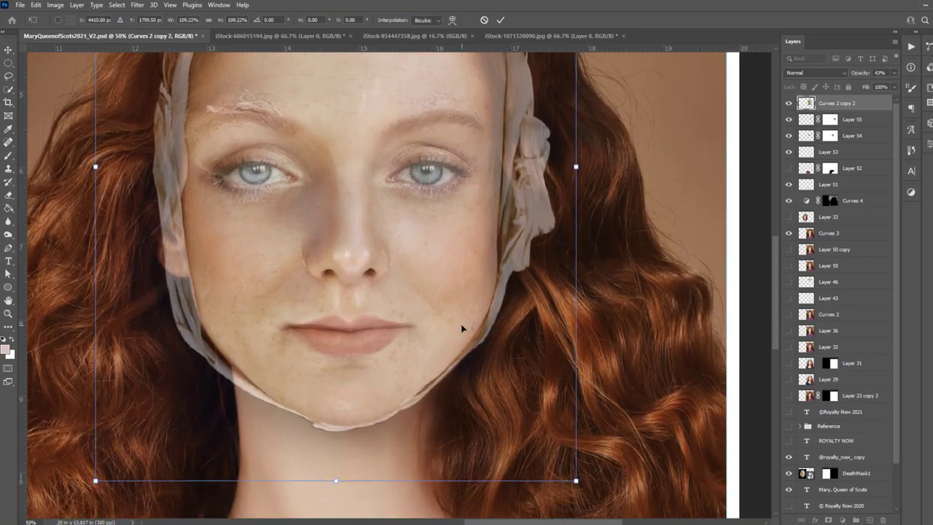
drag(576, 481, 567, 483)
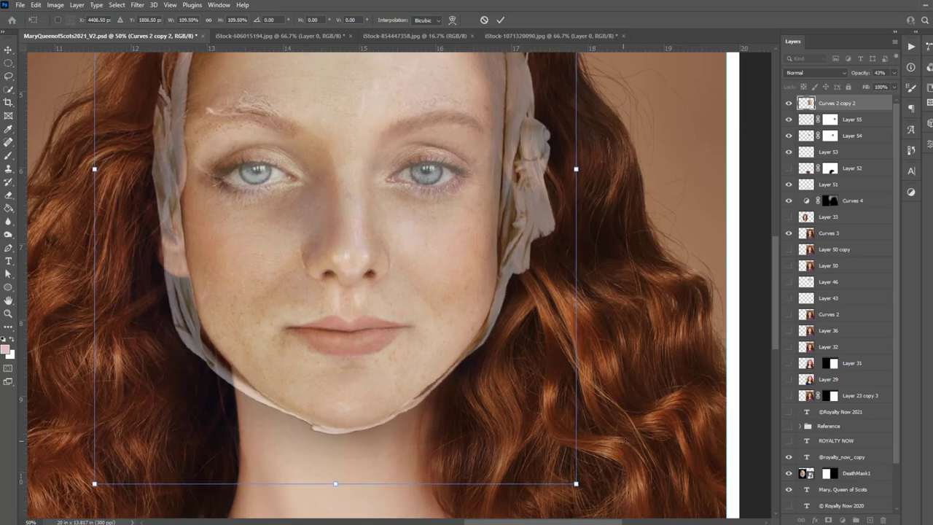
drag(612, 442, 619, 439)
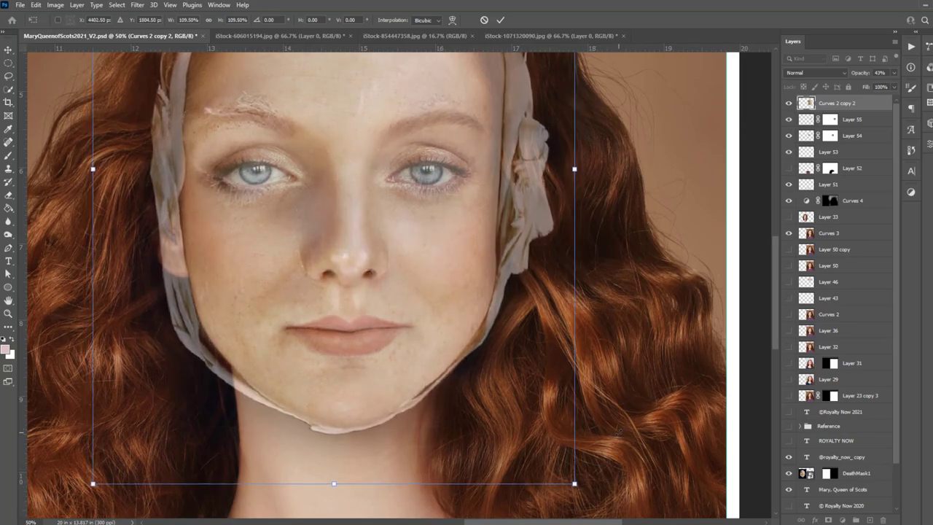
key(ctrl+minus)
drag(515, 414, 518, 416)
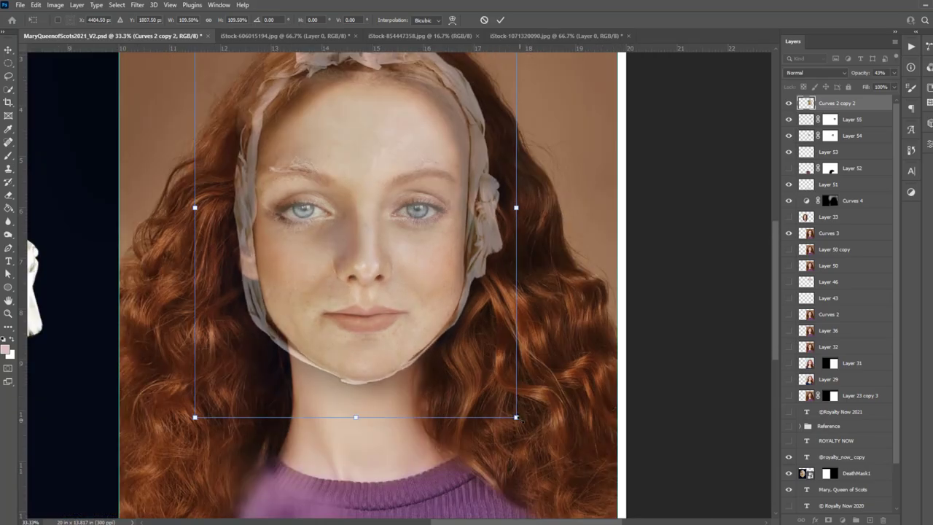
Commit the transform, raise overlay opacity to 73%, then hide it and select Curves 3.
key(Return)
click(894, 72)
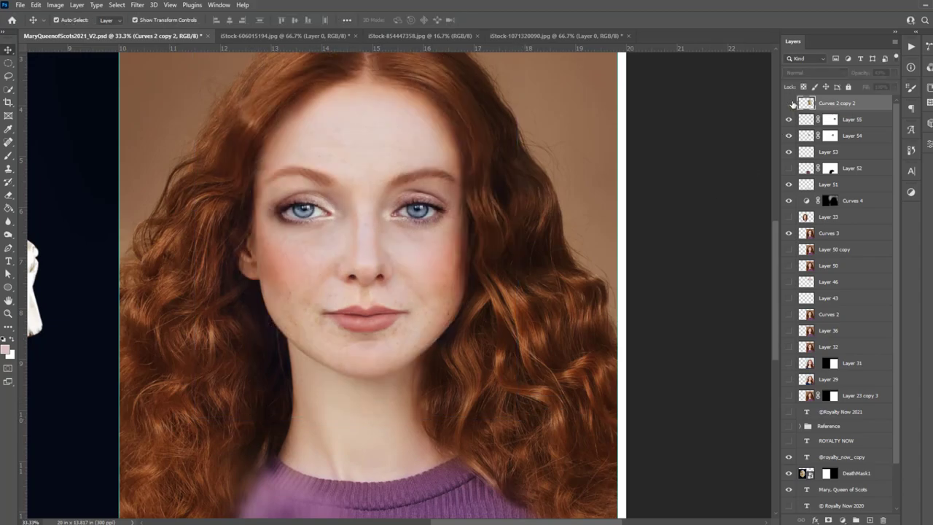
mouse_move(862, 87)
mouse_down()
mouse_move(881, 88)
mouse_move(843, 93)
mouse_up()
click(787, 103)
click(831, 233)
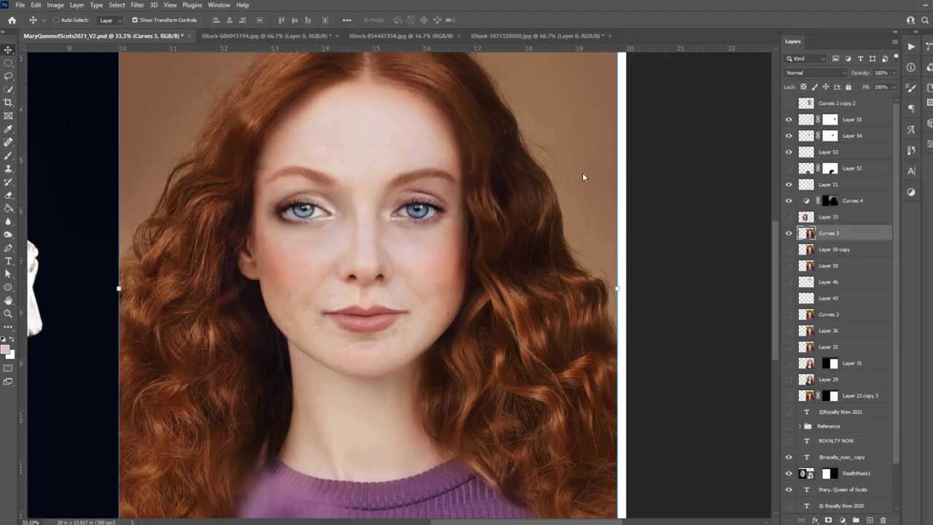
Apply a Liquify pass to the face, save, compare with the overlay, and liquify again.
key(ctrl+shift+x)
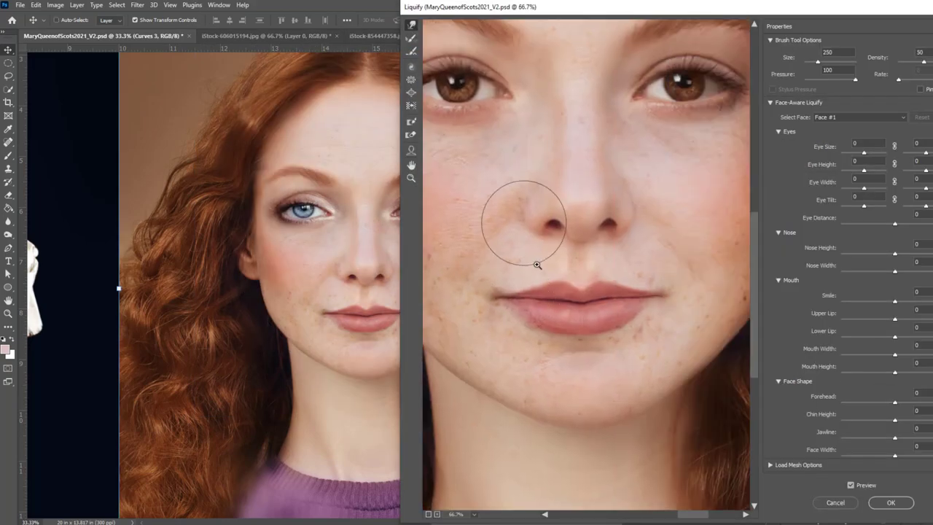
click(890, 502)
key(ctrl+s)
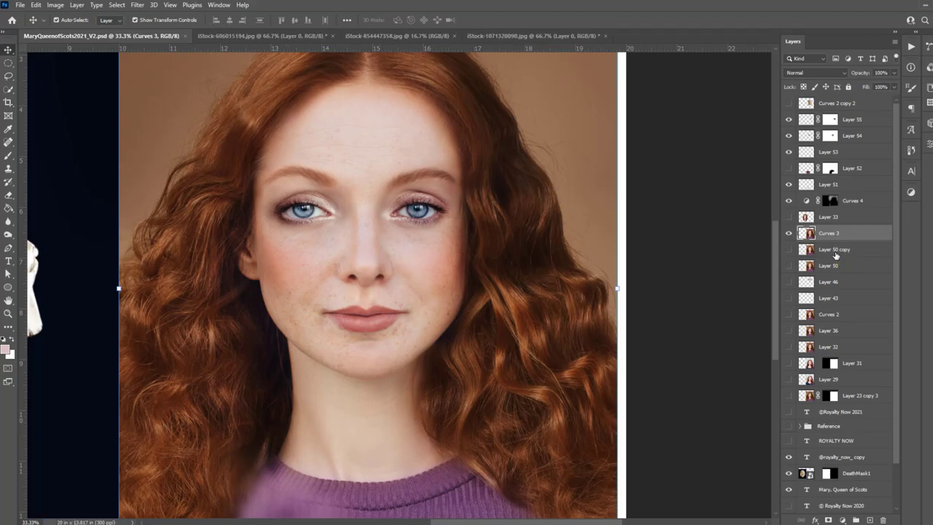
click(788, 104)
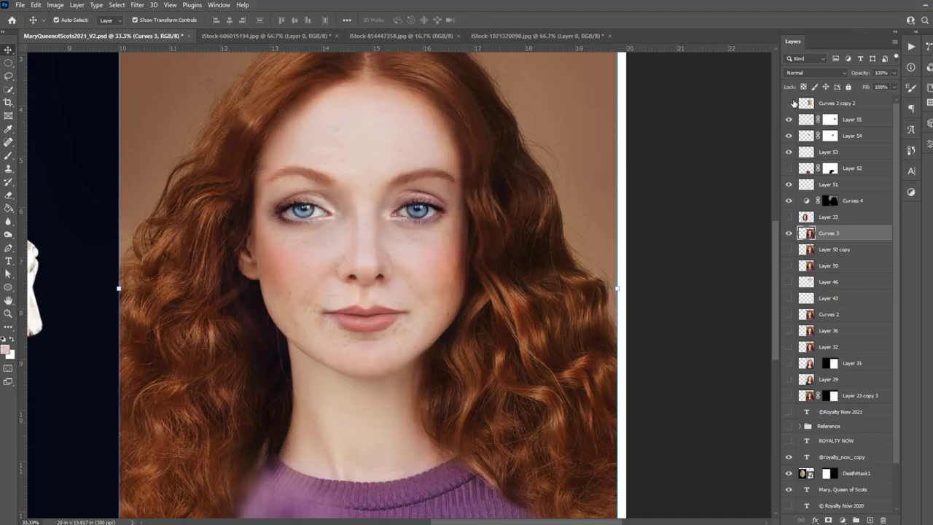
key(ctrl+shift+x)
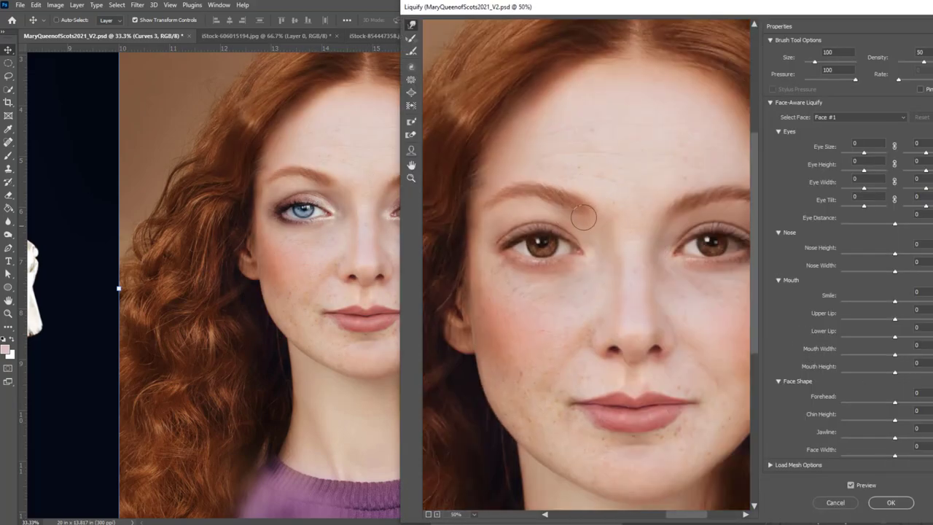
click(890, 502)
Compare the mary_stuart_queen.jpg and mary.tif references in File Explorer, then return to Liquify.
key(alt+Tab)
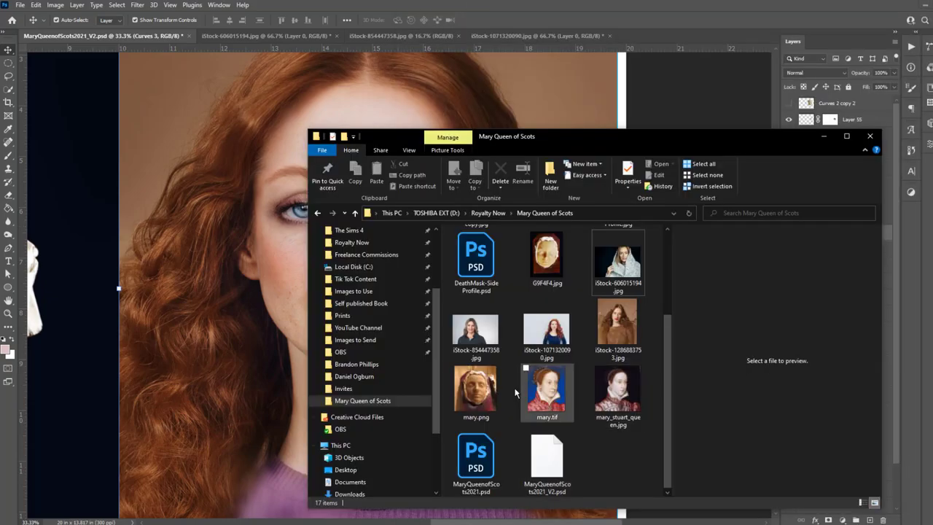
click(616, 393)
key(Left)
key(Right)
key(Left)
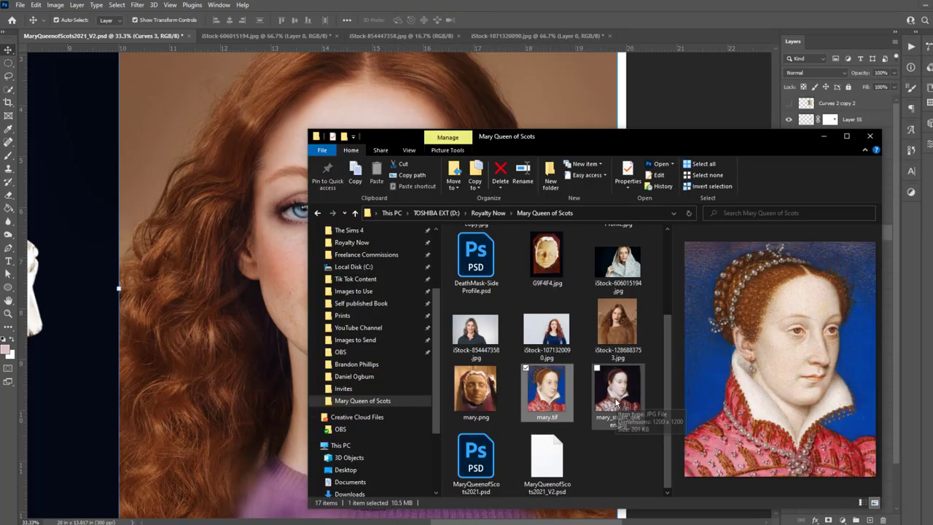
key(Right)
key(Left)
key(alt+Tab)
key(ctrl+shift+x)
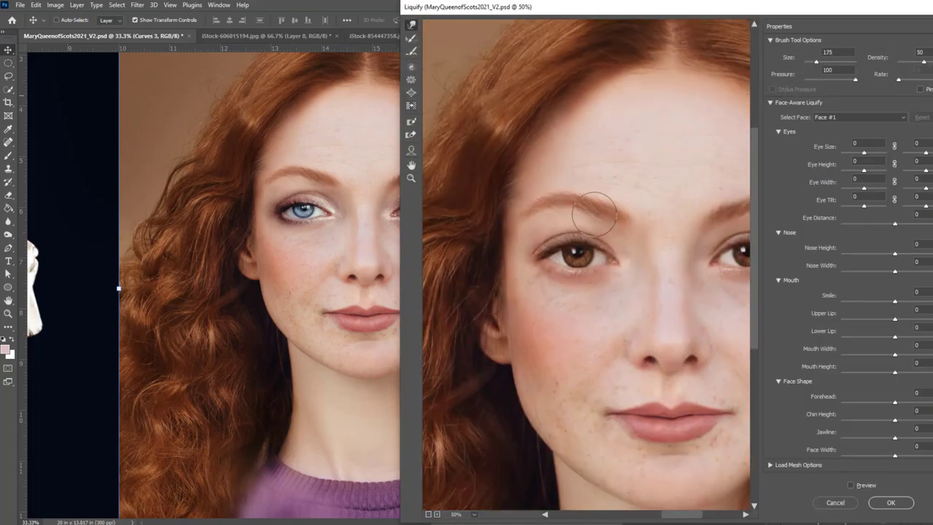
Forward-warp the inner eyebrow and brow area, enlarge the brush to 400, and apply Liquify.
drag(592, 212, 625, 212)
drag(697, 291, 610, 294)
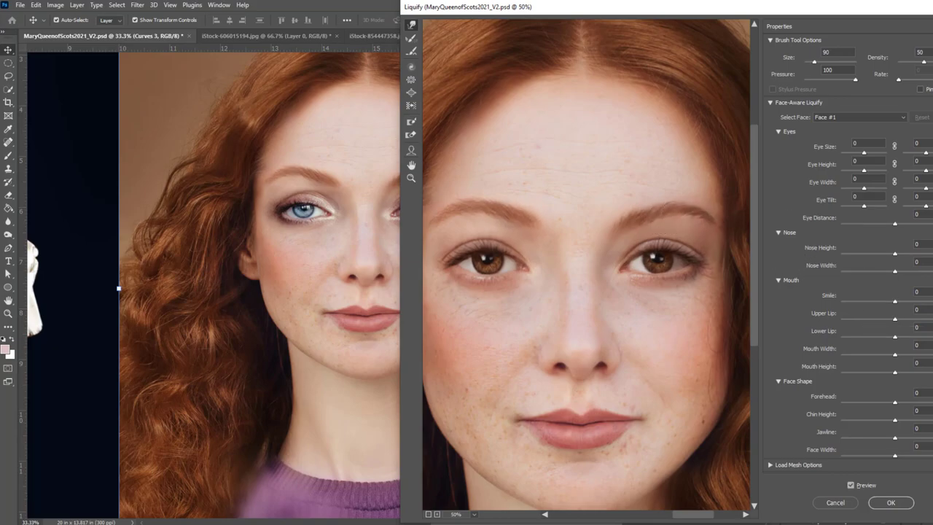
key(bracketright)
key(bracketright)
key(bracketright)
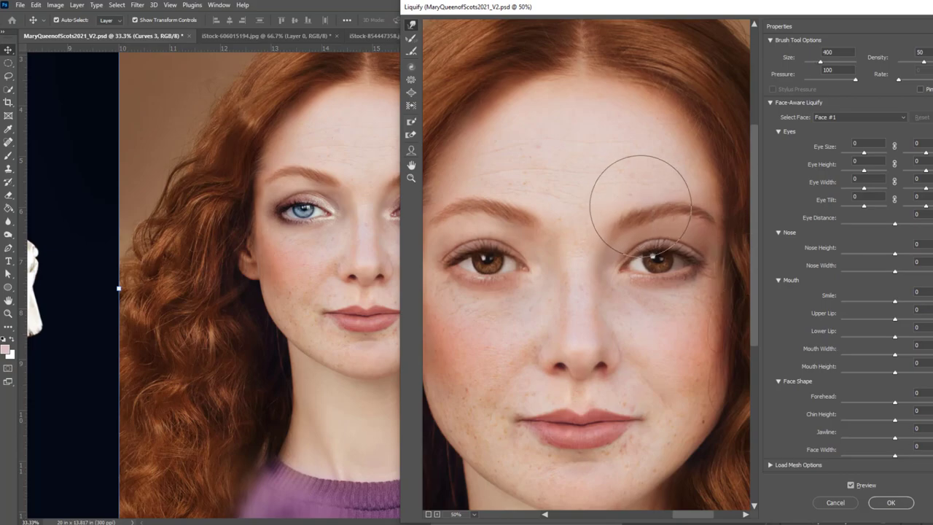
click(880, 500)
Rescale the Layer 54 and Layer 55 blue eyes to fit her eyes.
click(848, 136)
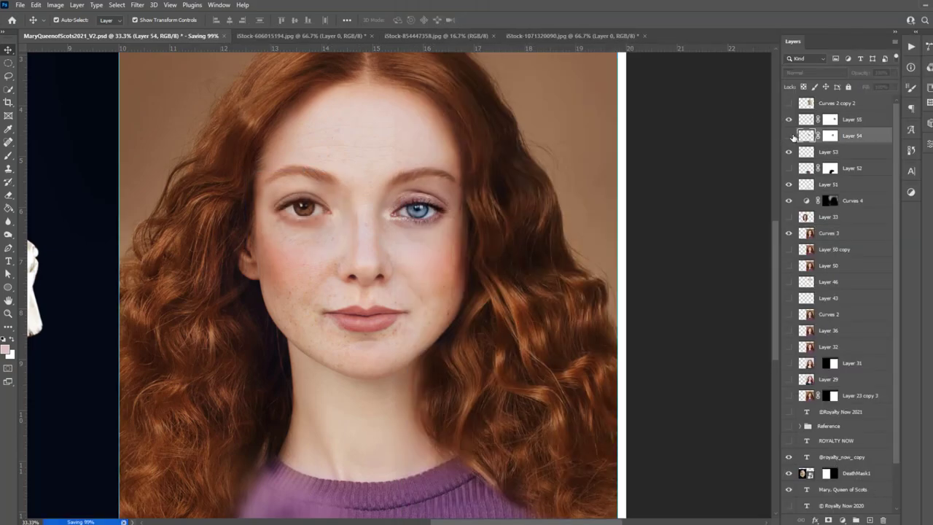
key(ctrl+t)
drag(245, 250, 246, 248)
key(Return)
key(alt+bracketright)
key(ctrl+t)
drag(462, 245, 464, 248)
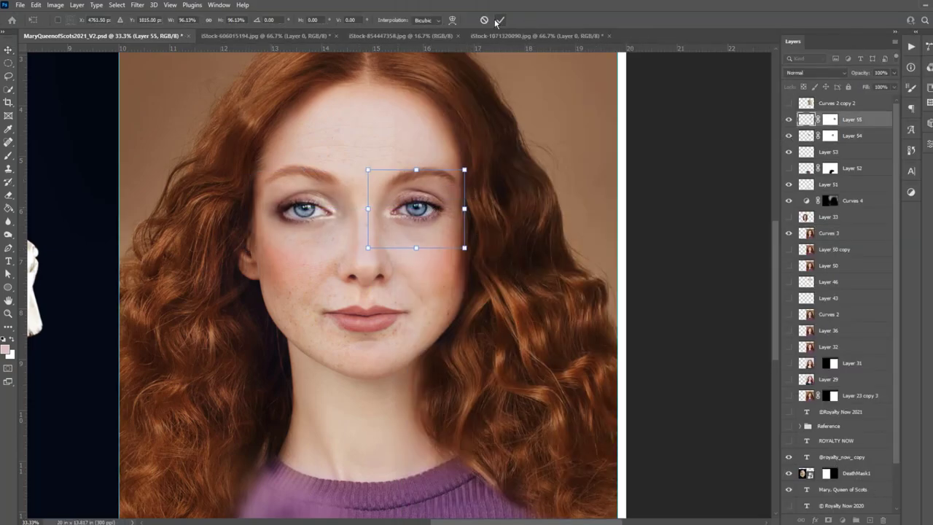
key(Return)
Widen the right blue eye slightly, compare its visibility, and select Layer 54's mask for painting.
click(787, 119)
key(ctrl+t)
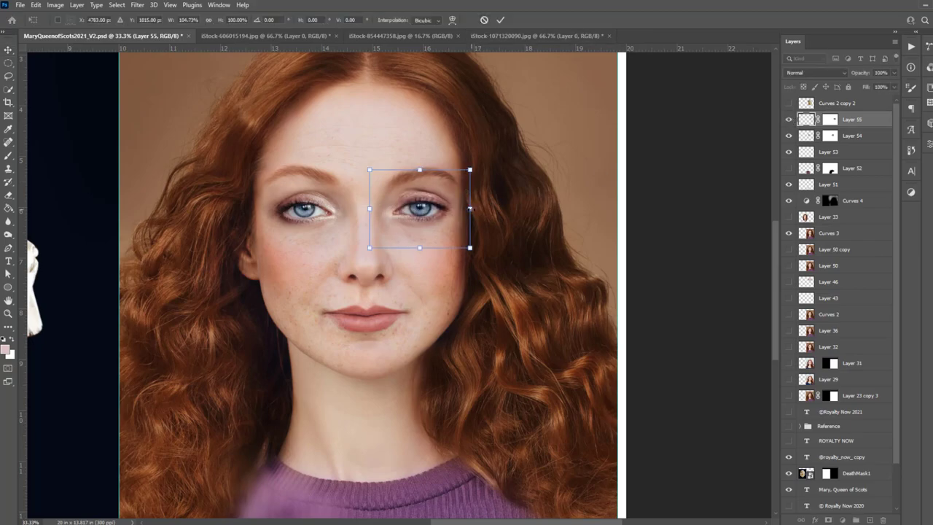
drag(470, 209, 472, 209)
key(Return)
click(787, 119)
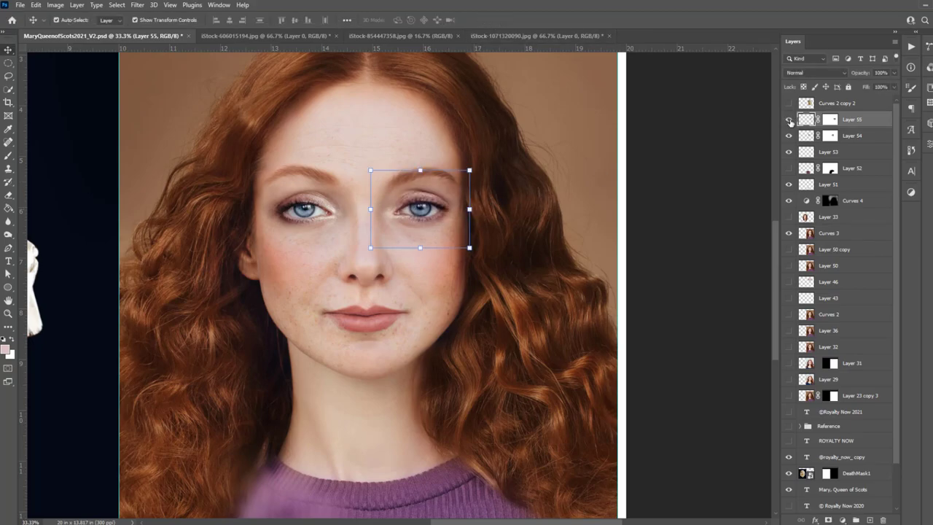
click(787, 119)
click(788, 119)
click(829, 136)
key(ctrl+plus)
key(ctrl+plus)
Soften the edges of the Layer 54 and Layer 55 blue eye overlays by painting their masks with a 10% brush.
key(b)
drag(189, 56, 327, 204)
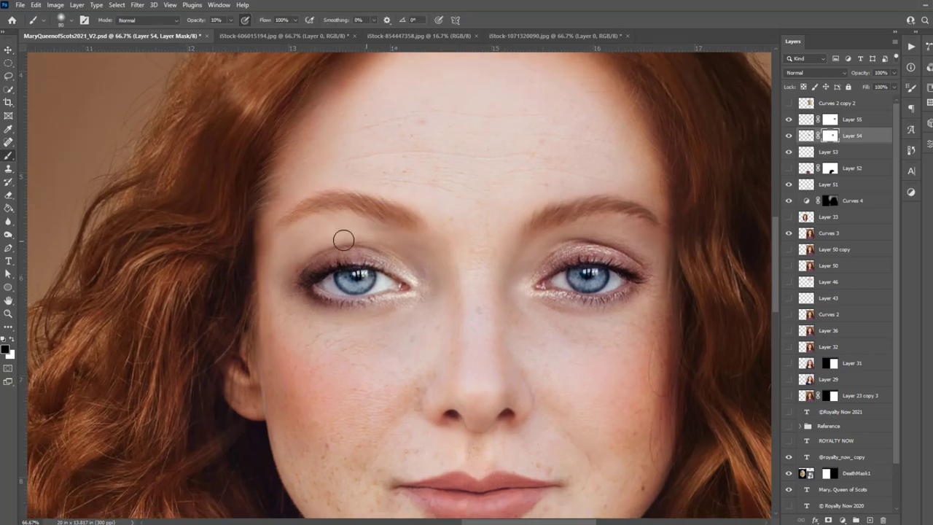
key(bracketright)
key(bracketright)
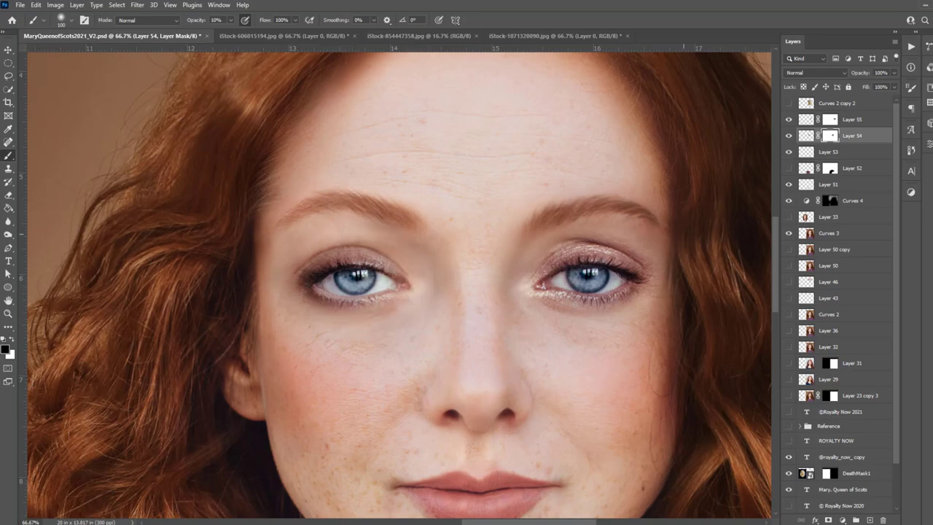
click(852, 119)
click(788, 119)
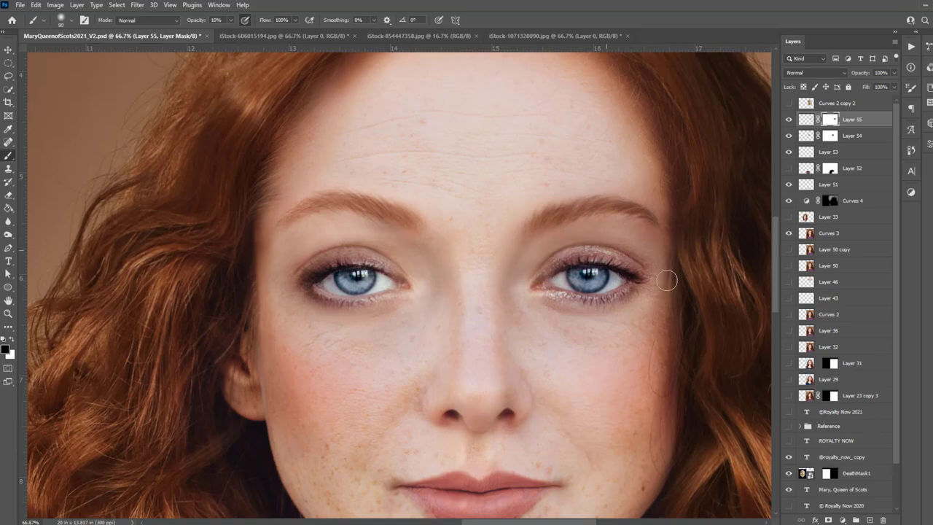
key(alt+bracketleft)
key(alt+bracketright)
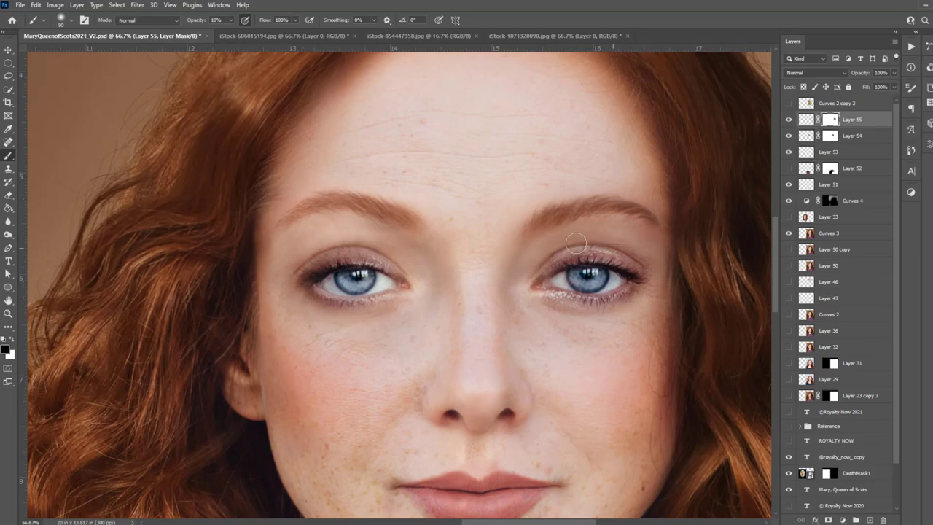
Merge the two eye layers into a single Layer 55 copy.
key(ctrl+minus)
key(ctrl+minus)
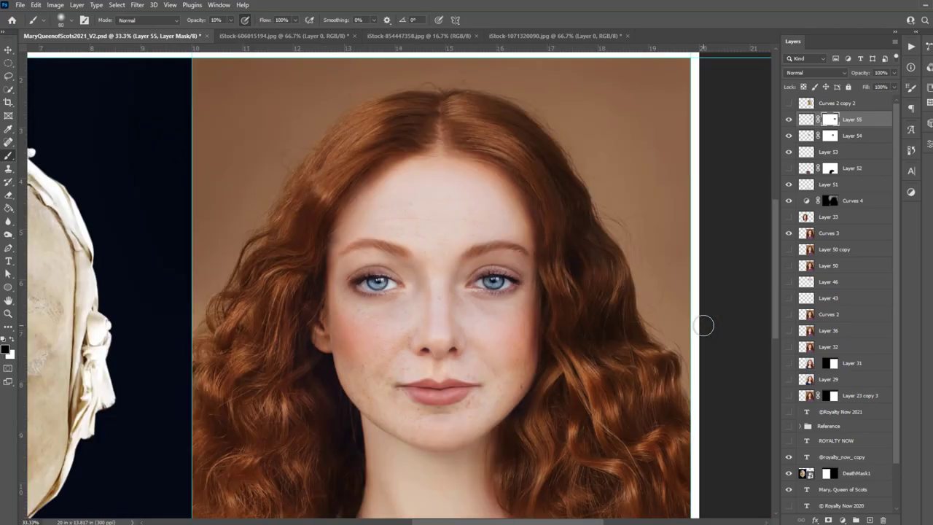
key(ctrl+plus)
right_click(838, 119)
click(758, 391)
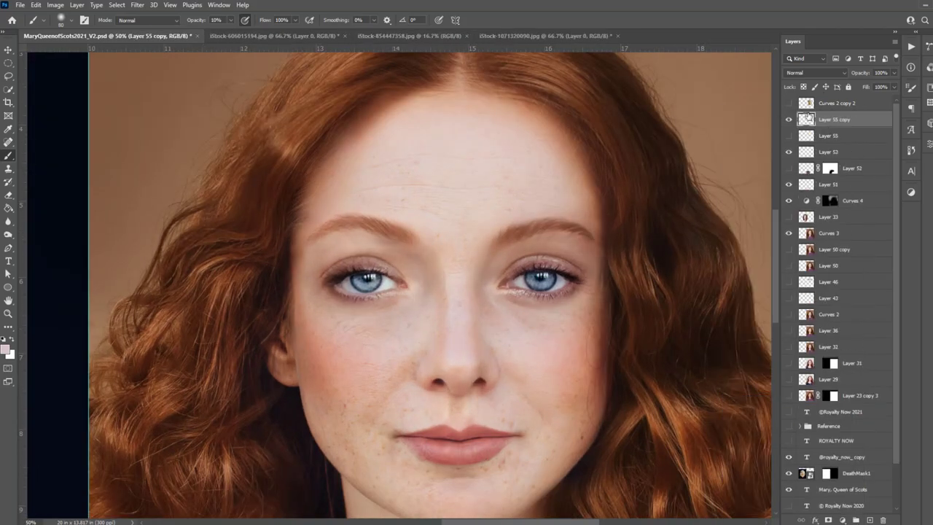
Warp both merged blue eyes on Layer 55 copy in Liquify with a brush of about 90, and apply.
key(shift+ctrl+x)
key(ctrl+1)
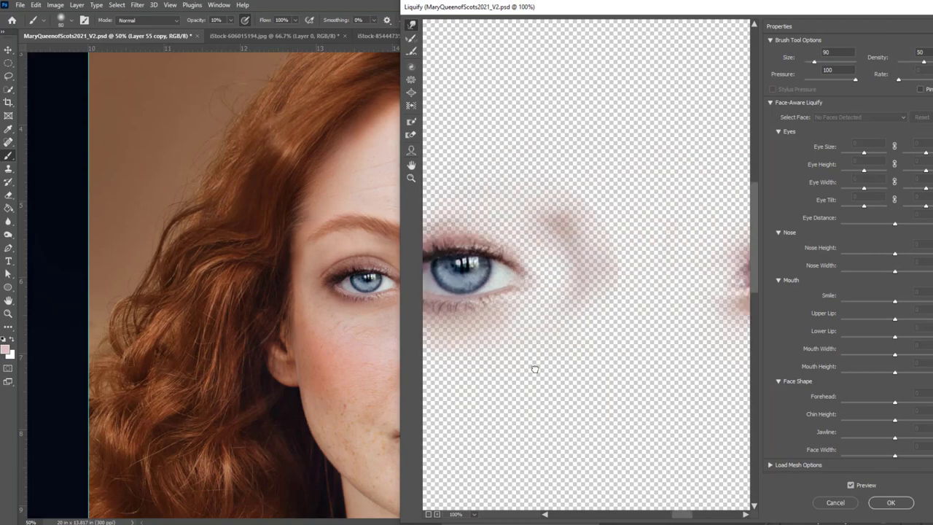
key(bracketright)
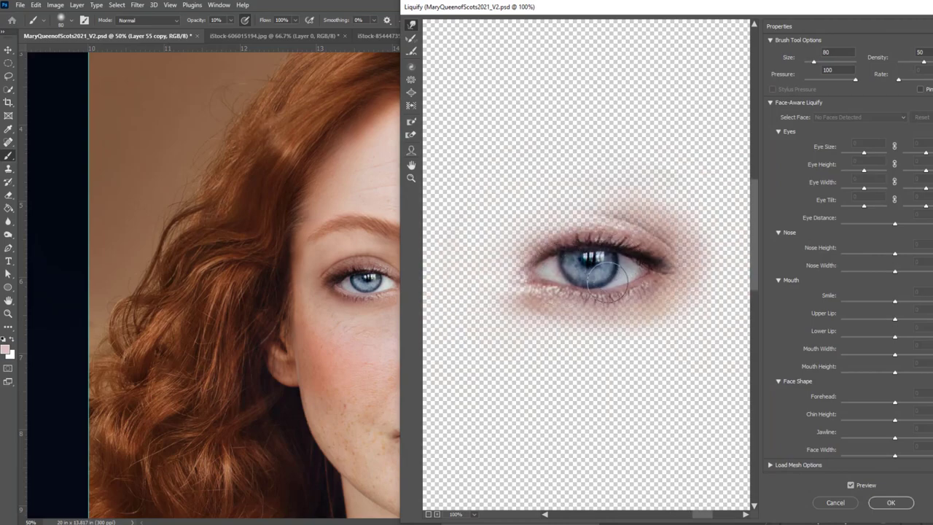
drag(606, 275, 468, 259)
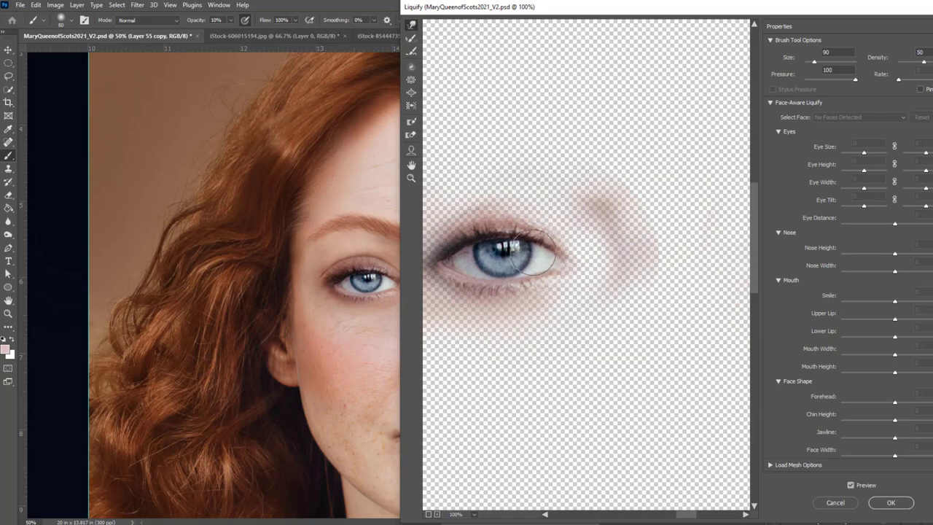
click(890, 502)
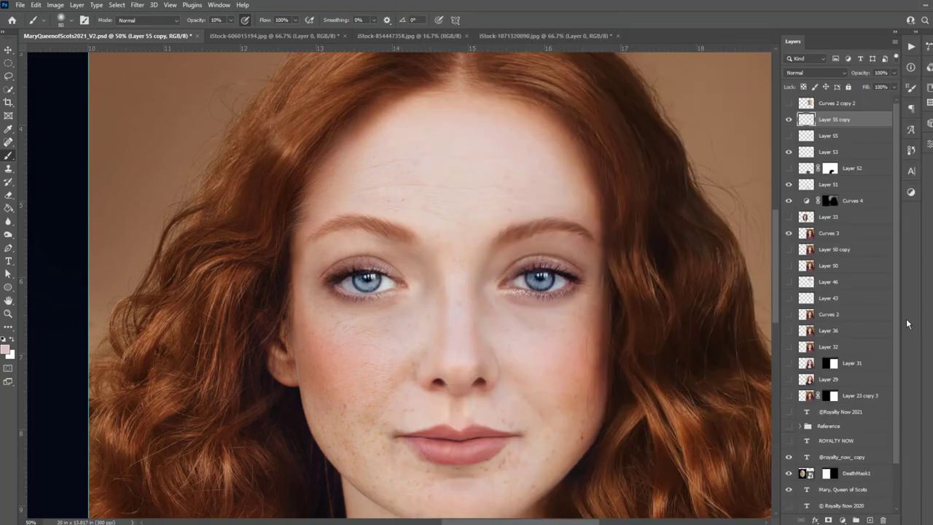
Add a Hue/Saturation adjustment with hue -180 and lower lightness, hidden behind a black mask.
click(55, 5)
mouse_move(108, 139)
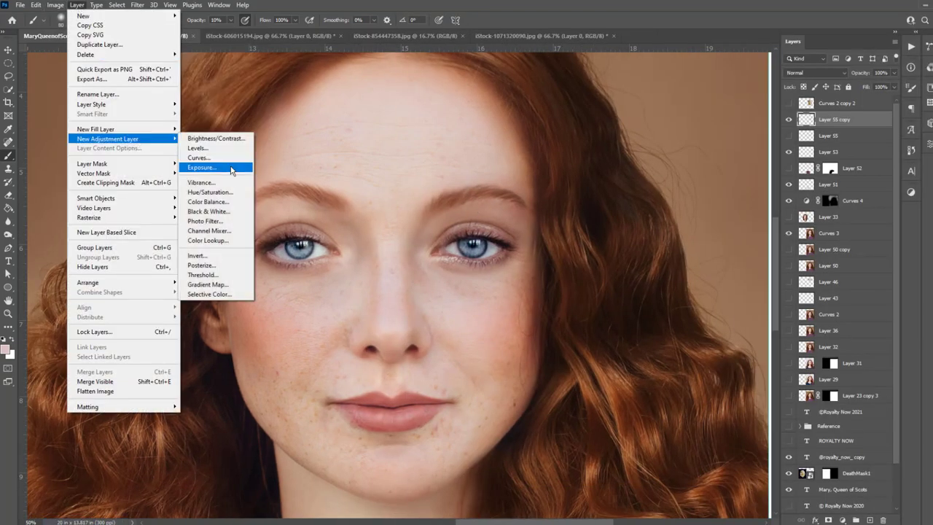
click(769, 218)
drag(852, 211, 785, 215)
drag(849, 233, 830, 233)
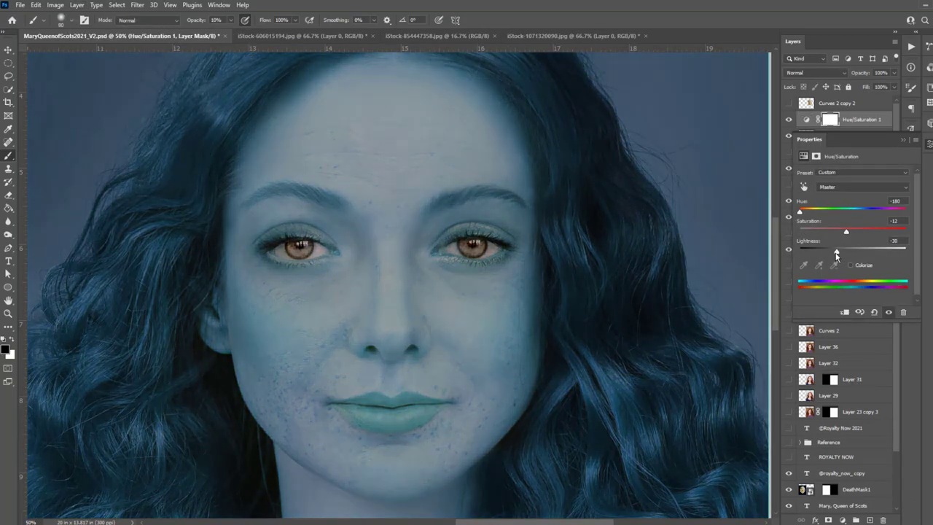
click(903, 138)
key(ctrl+i)
key(ctrl+plus)
Nudge the Layer 55 copy blue eyes up slightly and apply another Liquify pass.
click(831, 136)
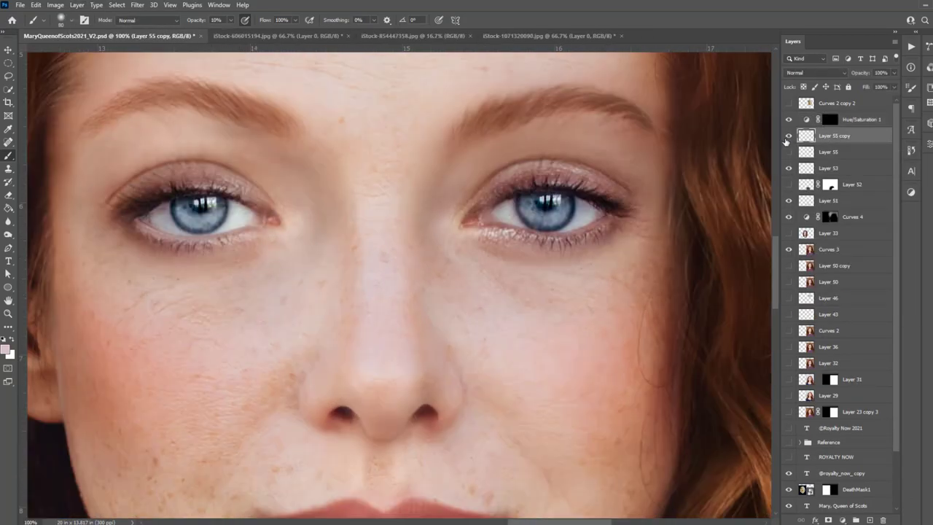
click(788, 136)
key(v)
key(Up)
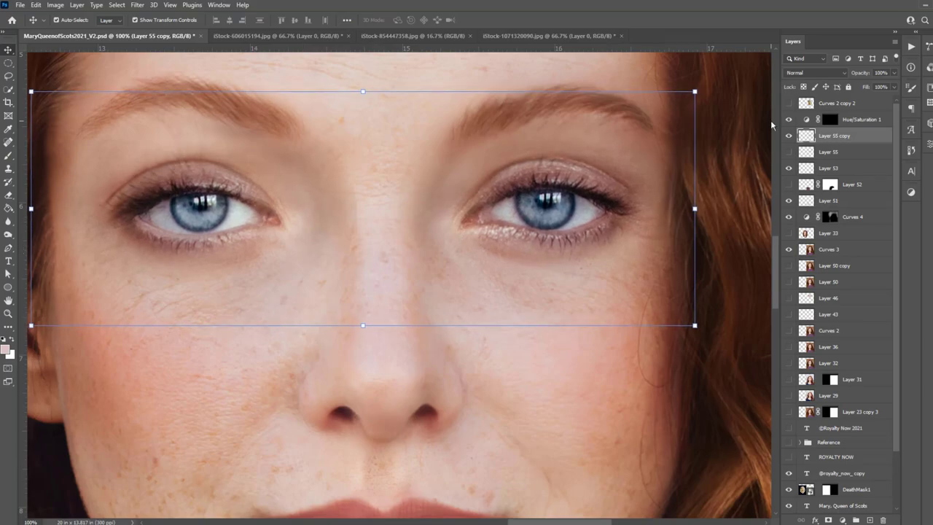
key(ctrl+shift+x)
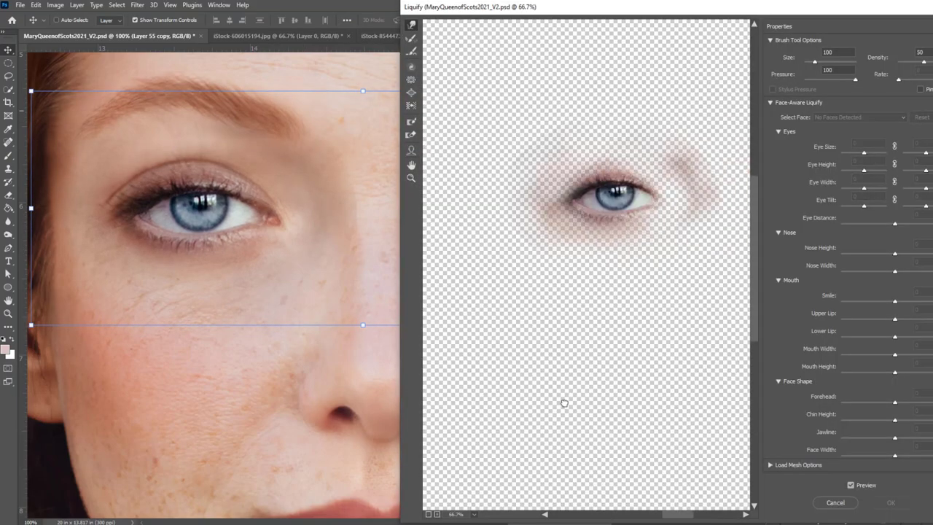
click(912, 502)
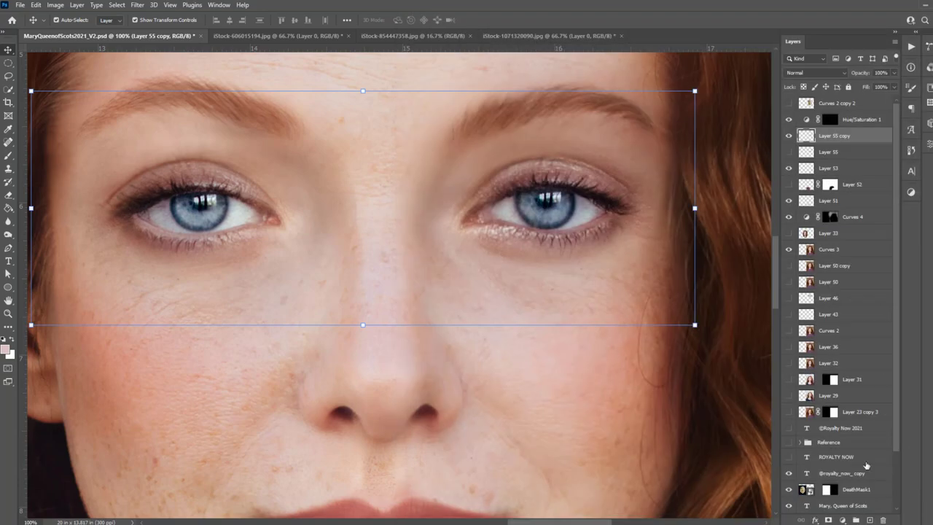
Select the Hue/Saturation 1 mask with a brush and default colours ready to paint.
key(alt+bracketright)
key(b)
key(d)
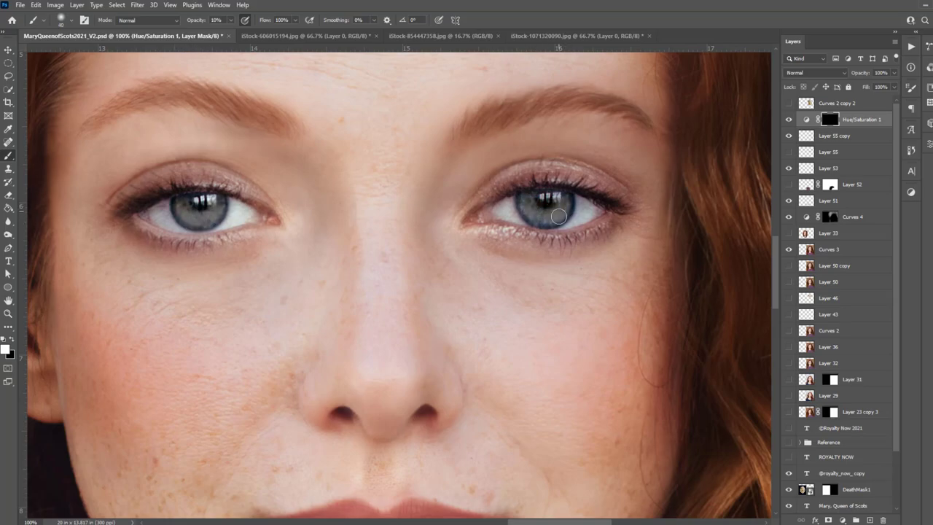
Add a Curves 5 adjustment with a raised Red curve and black mask to warm the irises brown.
key(F2)
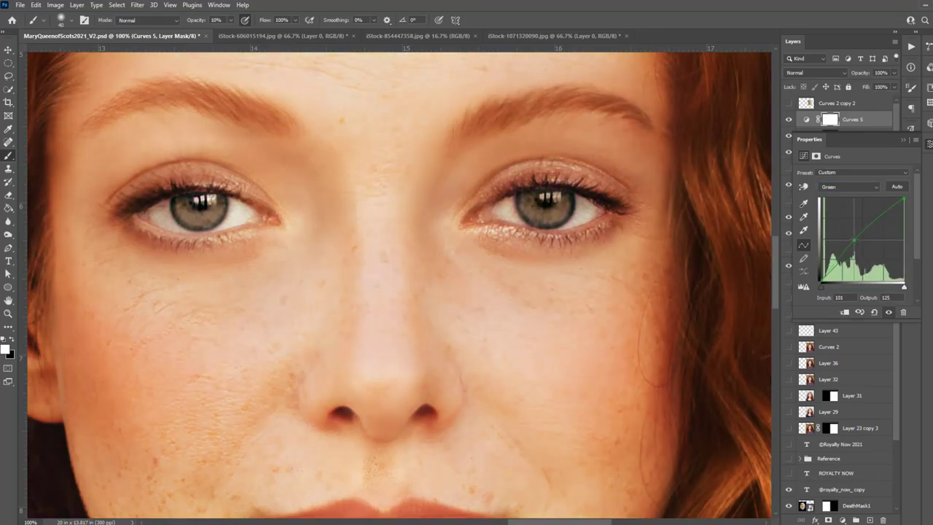
key(ctrl+i)
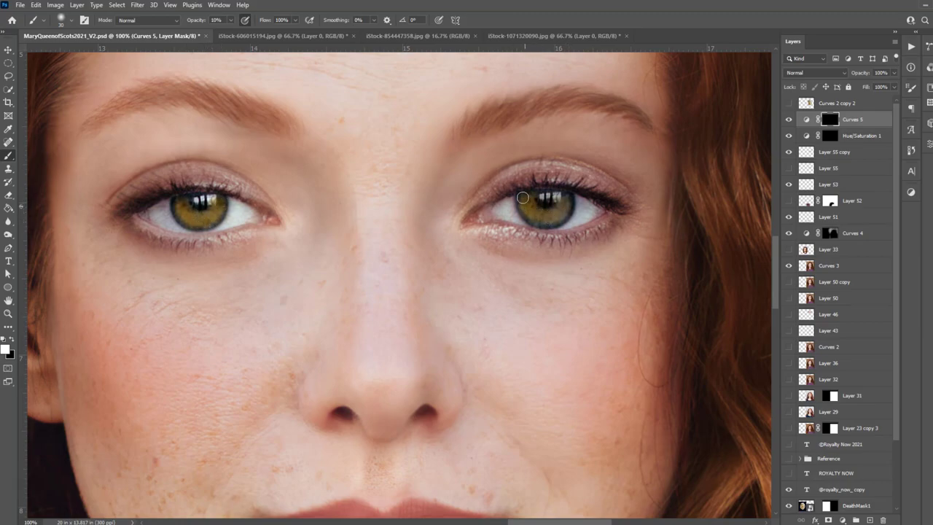
double_click(806, 119)
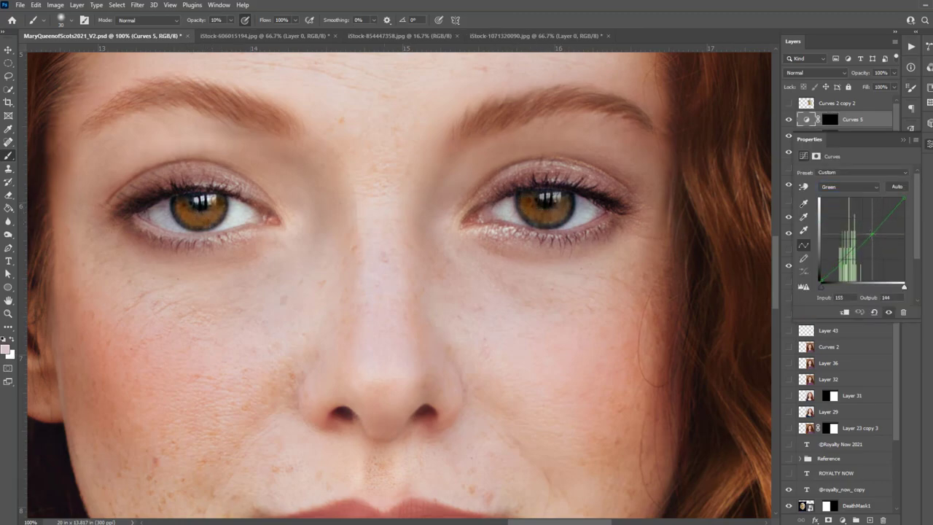
click(903, 140)
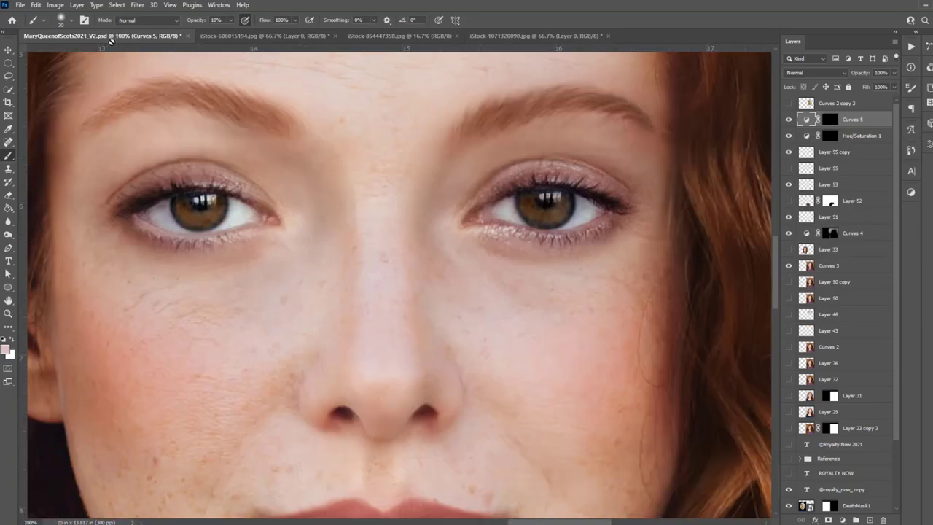
On a new Layer 56, sample the iris brown and paint it into the eyes.
key(ctrl+shift+alt+n)
scroll(250, 265, up, 3)
key(i)
click(246, 235)
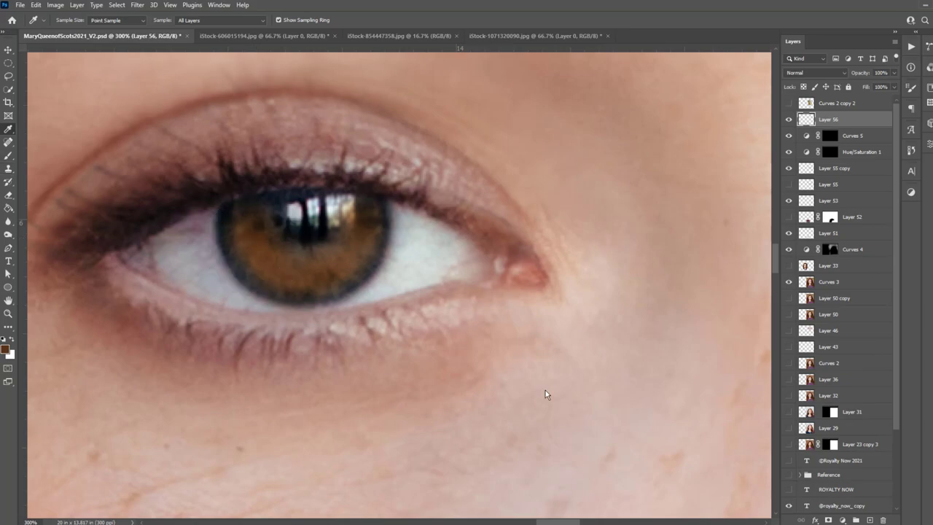
key(b)
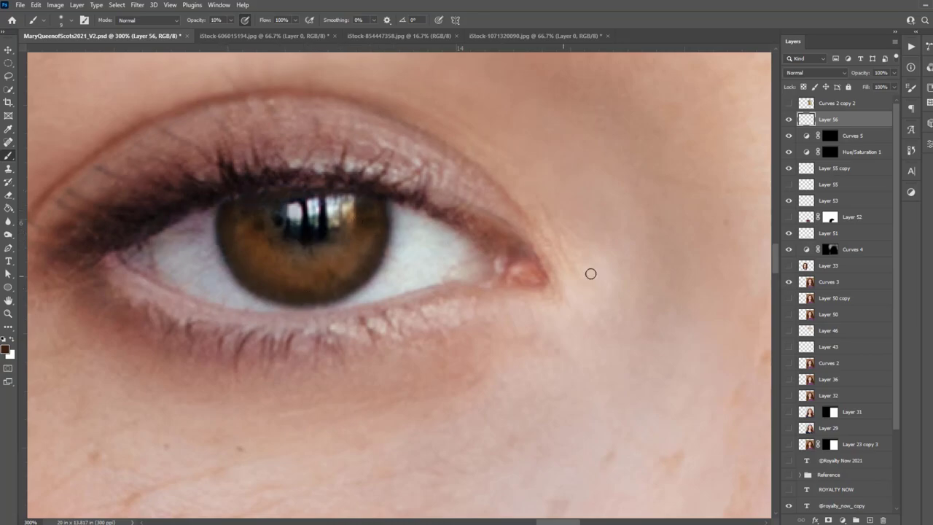
scroll(359, 210, right, 10)
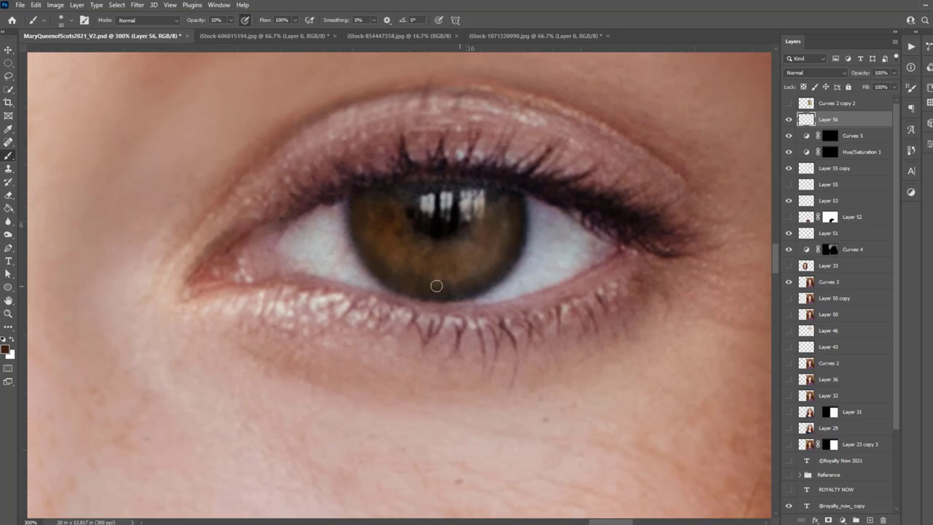
scroll(531, 201, down, 5)
scroll(531, 202, down, 5)
scroll(531, 202, up, 5)
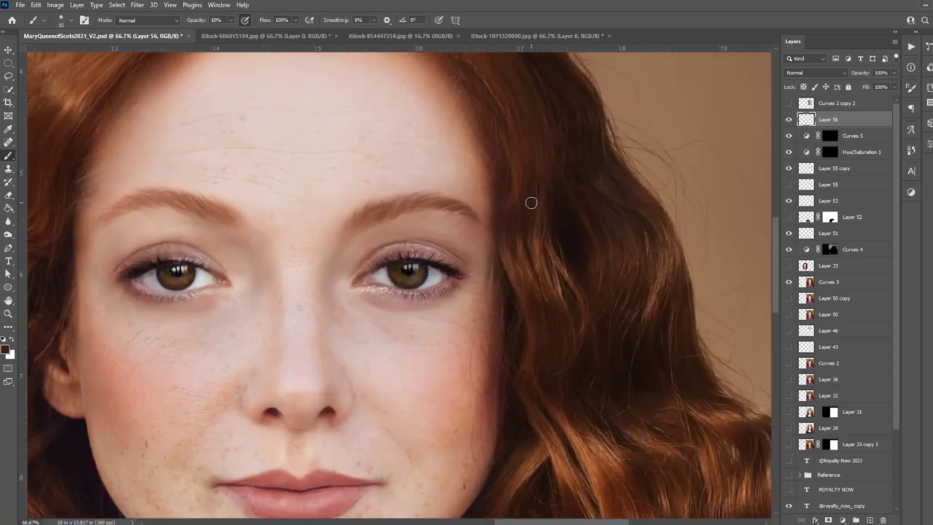
scroll(544, 278, up, 3)
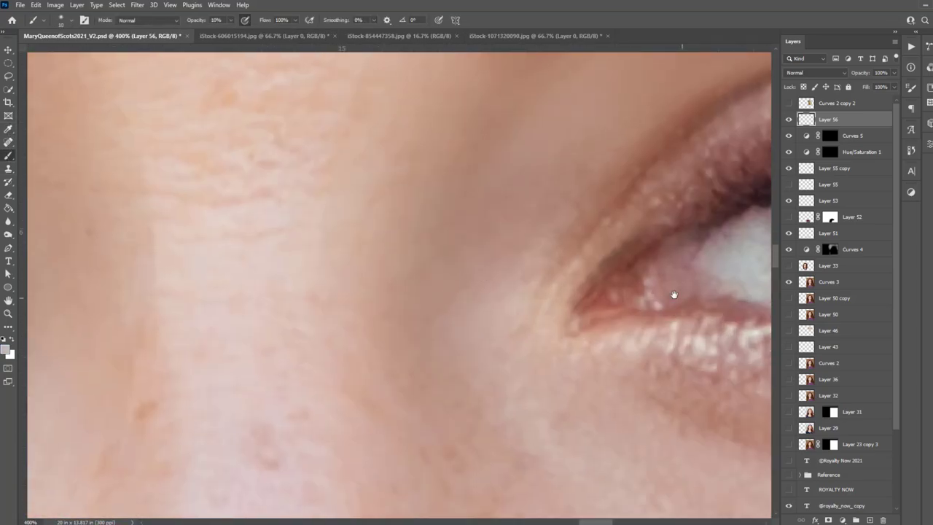
scroll(545, 277, up, 3)
scroll(494, 234, down, 4)
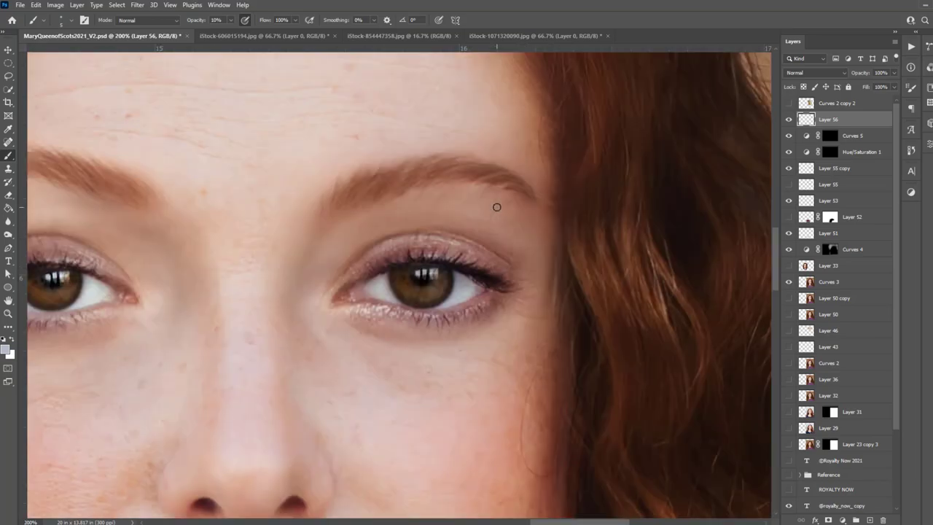
scroll(495, 206, down, 2)
scroll(496, 206, down, 2)
scroll(495, 206, up, 1)
scroll(323, 235, up, 2)
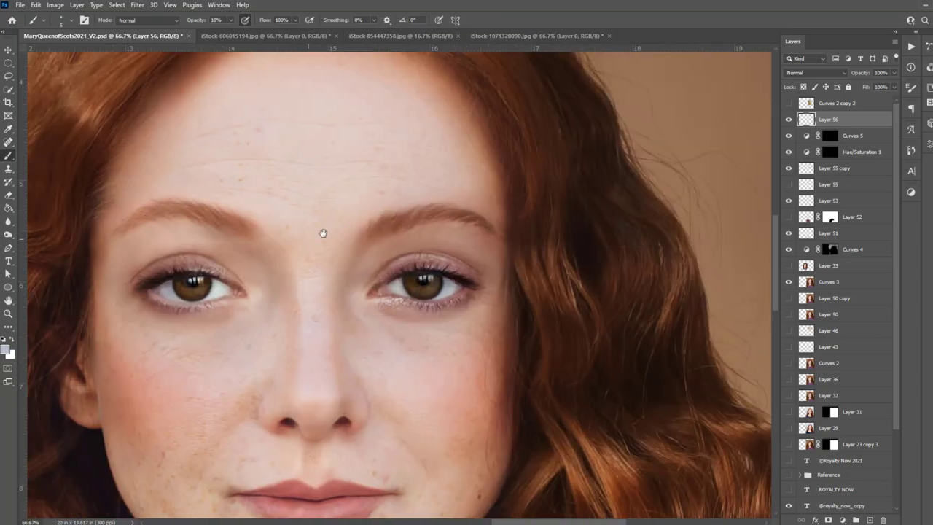
Add a Brightness/Contrast 1 adjustment layer.
click(76, 4)
click(240, 138)
click(562, 158)
Invert the Brightness/Contrast mask to black and open mary.tif and mary_stuart_queen.jpg in Photoshop.
key(ctrl+i)
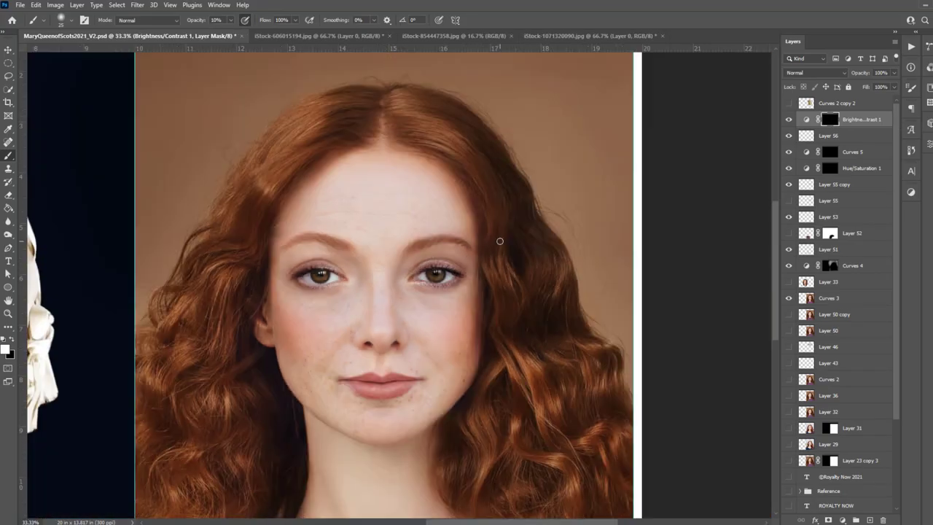
key(alt+Tab)
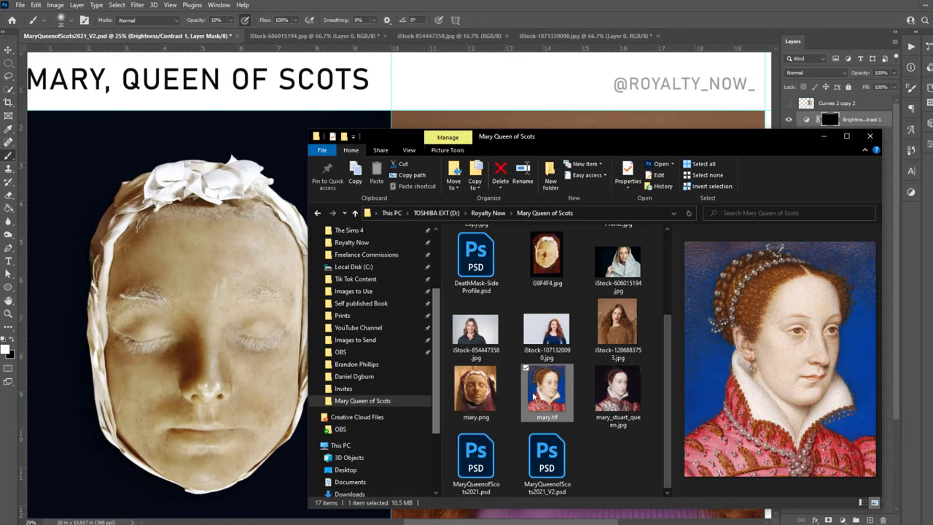
click(617, 393)
ctrl+click(546, 394)
right_click(546, 386)
click(424, 102)
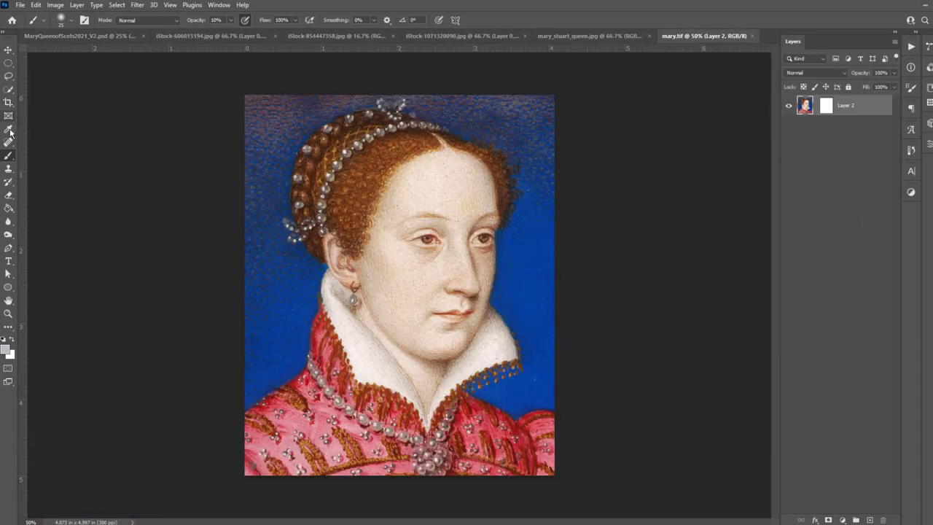
key(i)
click(431, 235)
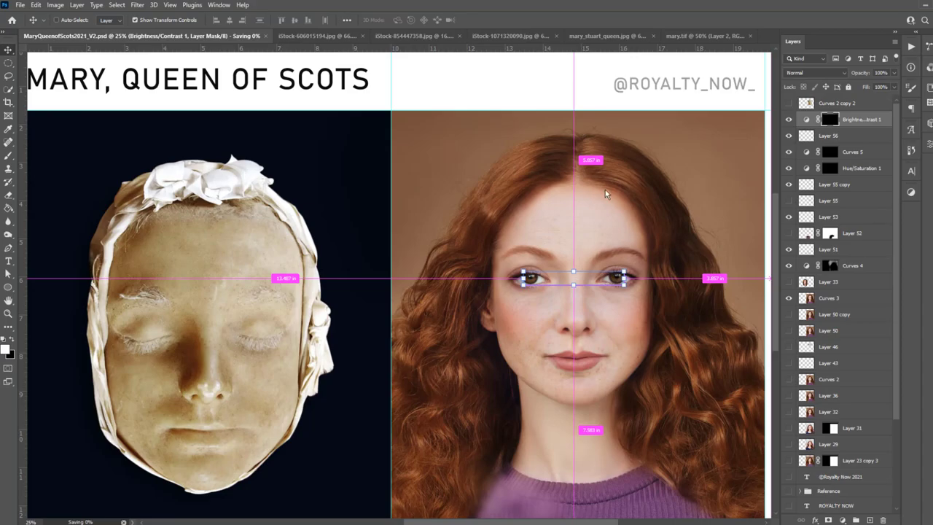
Give Brightness/Contrast 1 a white layer mask and target the layer's pixels instead of the mask.
click(831, 265)
scroll(500, 281, up, 5)
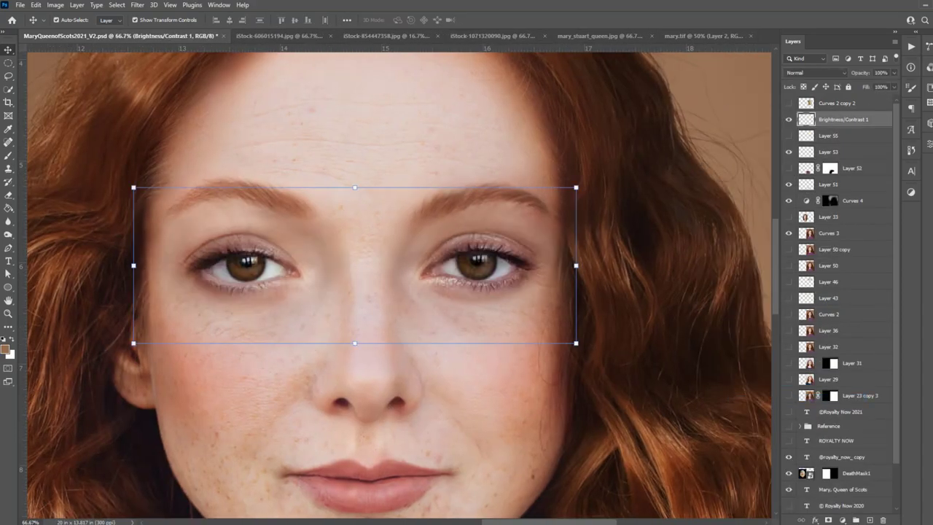
click(828, 519)
key(b)
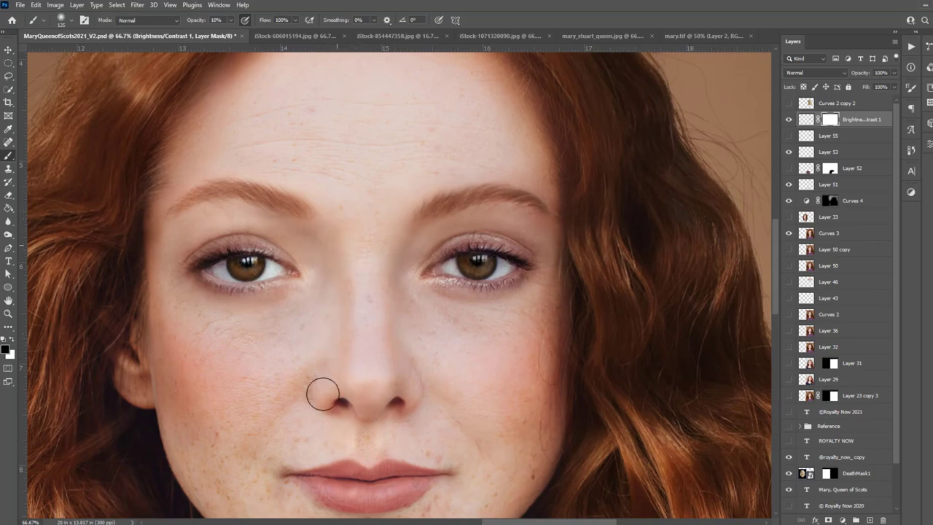
click(788, 119)
click(806, 119)
Reduce blue on Brightness/Contrast 1 with a Curves Blue-channel point at 133/121.
click(55, 6)
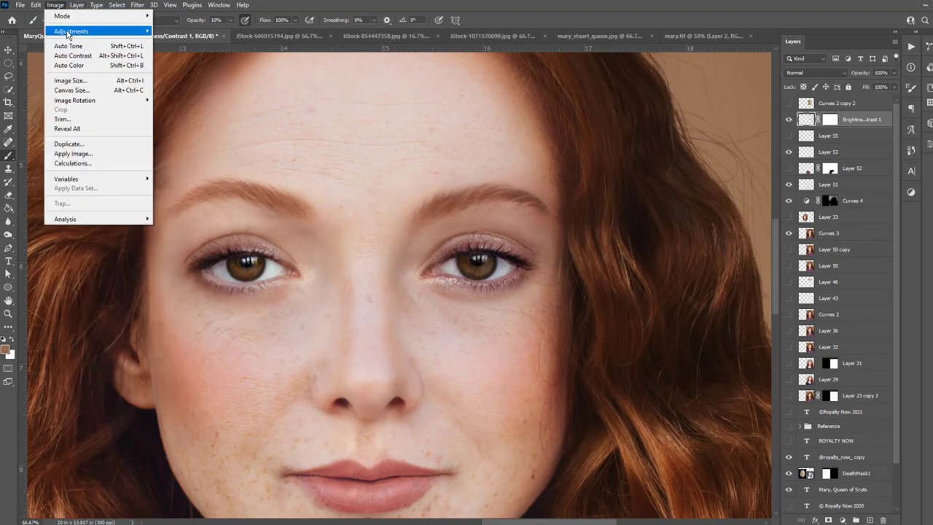
key(ctrl+m)
key(alt+5)
drag(743, 396, 744, 406)
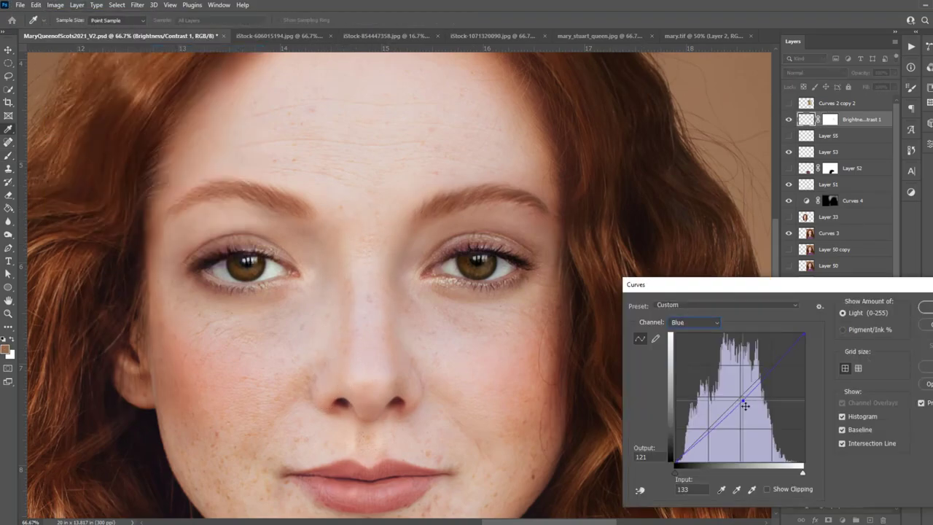
click(695, 322)
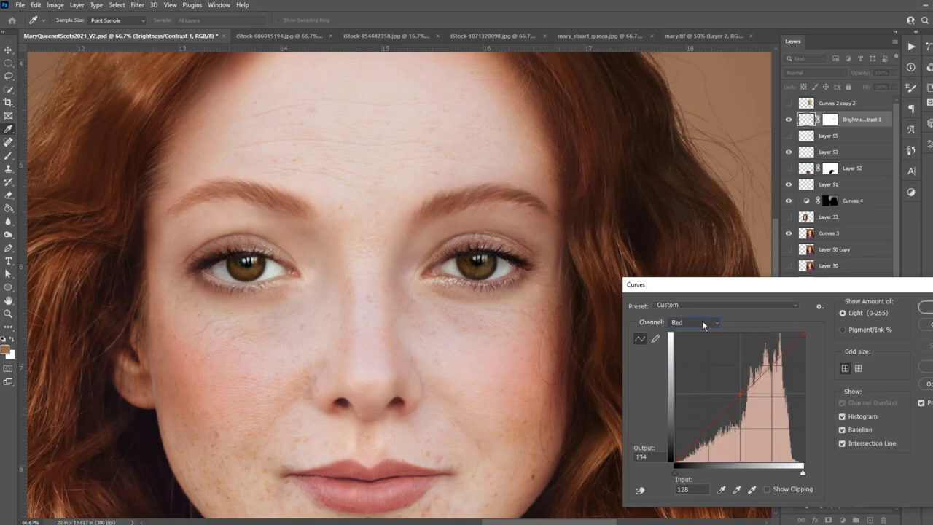
key(alt+2)
key(Return)
click(592, 35)
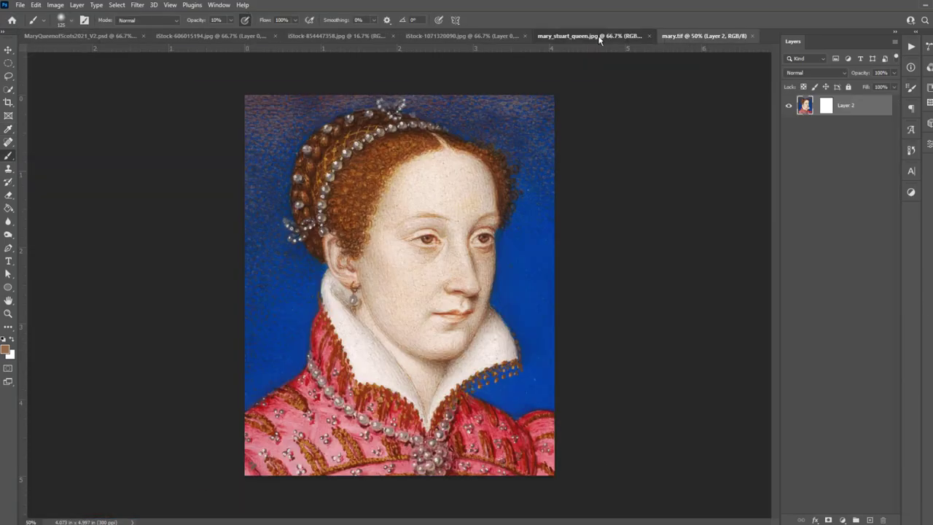
click(459, 36)
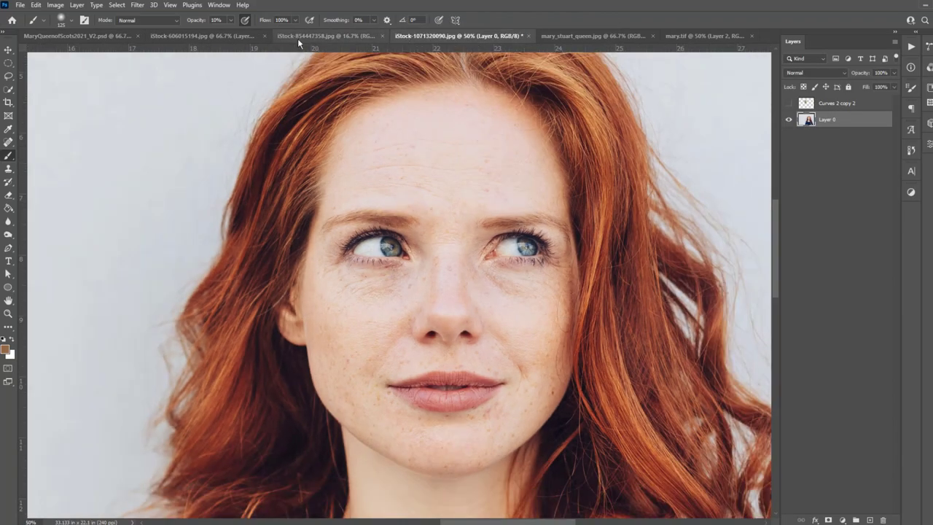
click(297, 38)
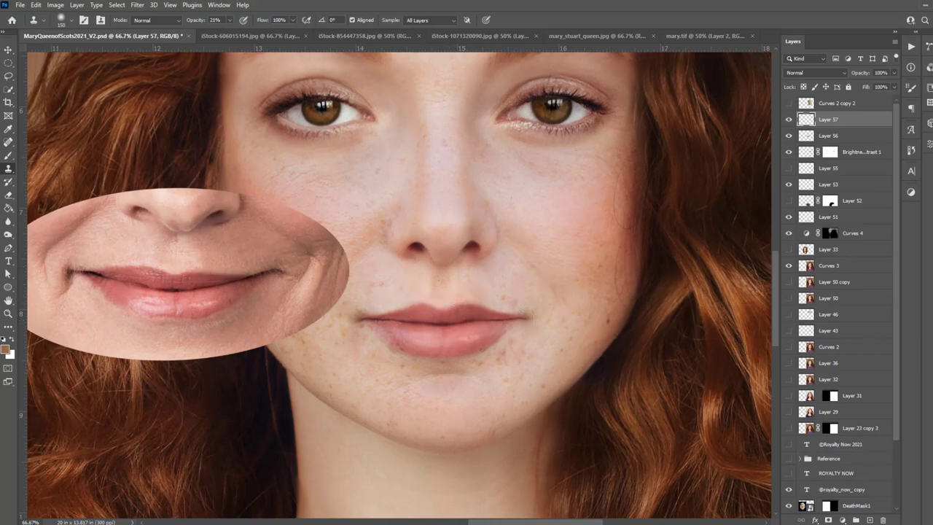
Add a white mask to Layer 57 and hide the pasted mouth patch layer.
key(ctrl+shift+m)
key(b)
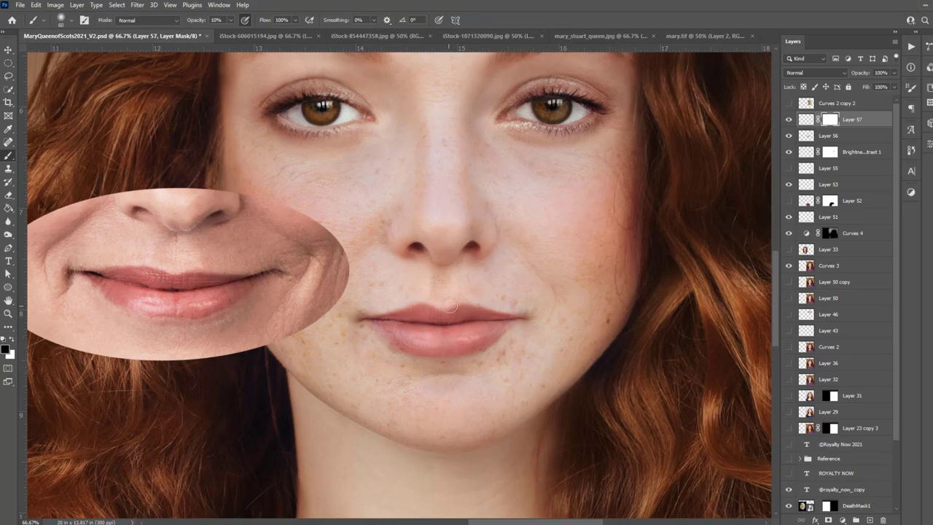
key(ctrl+minus)
key(ctrl+minus)
click(788, 136)
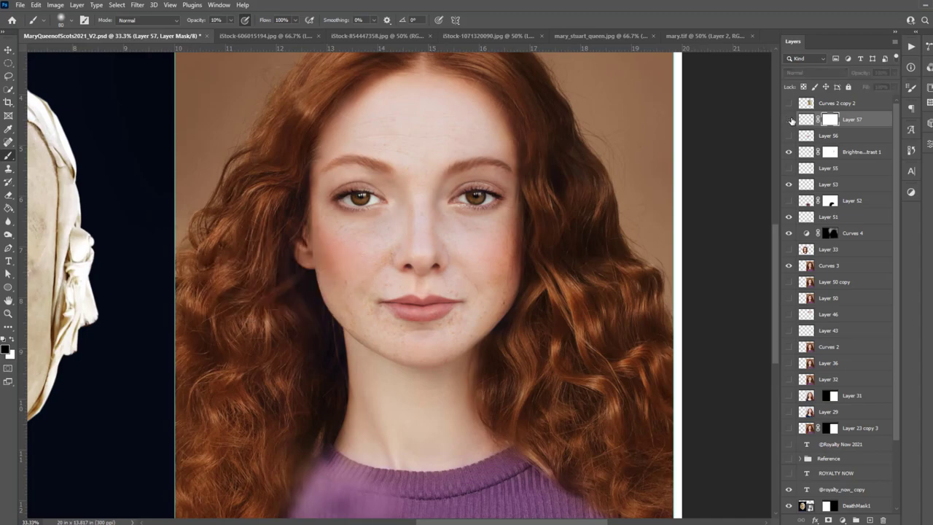
key(ctrl+minus)
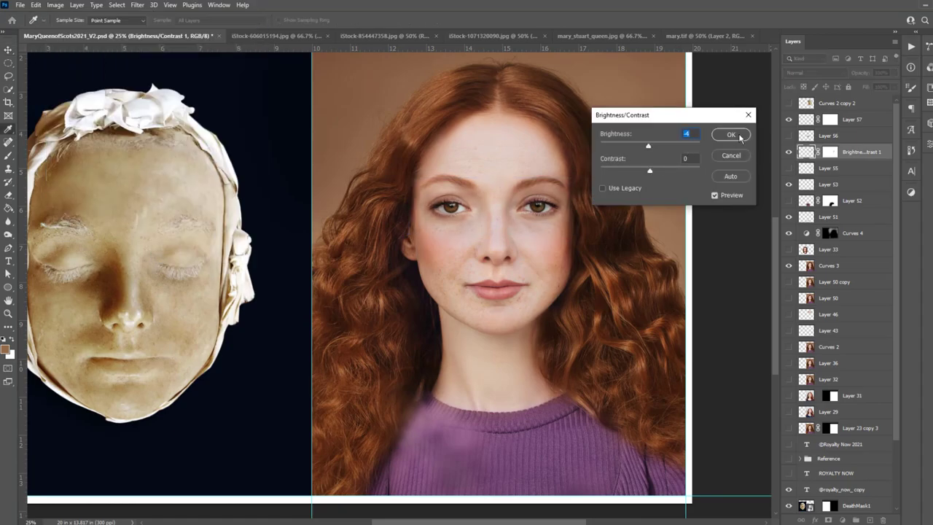
Confirm the Brightness/Contrast settings and apply a Liquify reshaping to the Curves 3 portrait layer.
click(732, 136)
key(v)
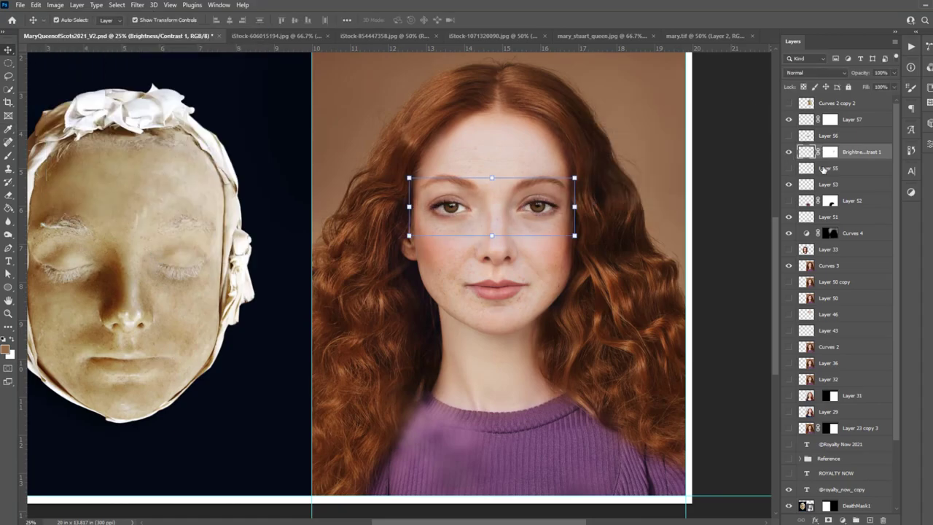
click(832, 264)
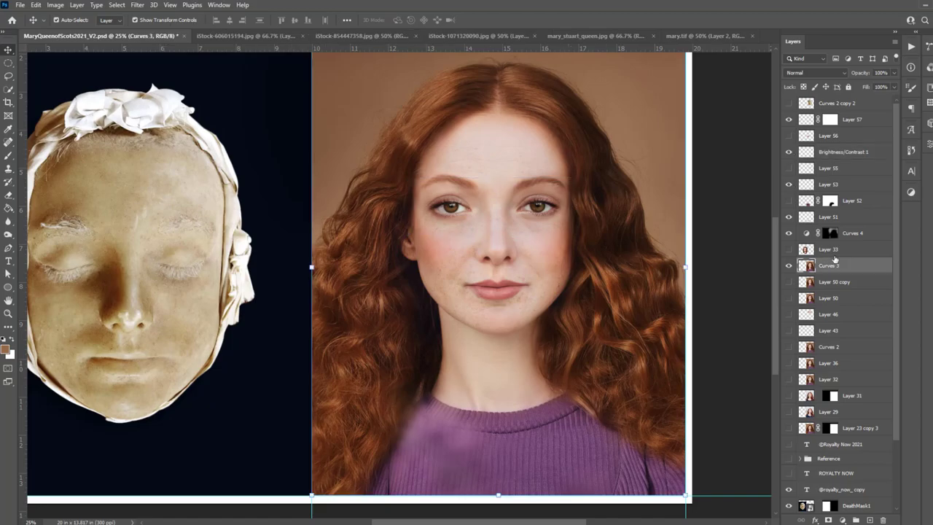
key(ctrl+shift+x)
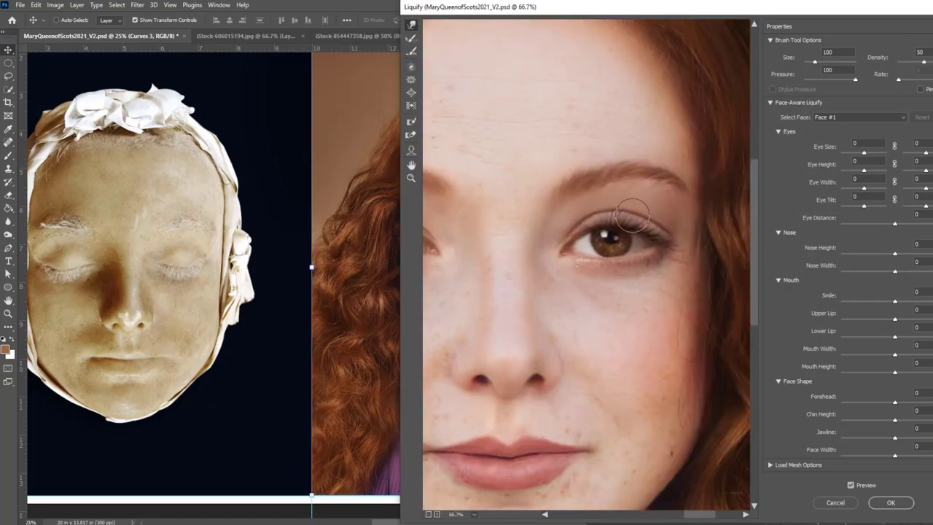
key(Return)
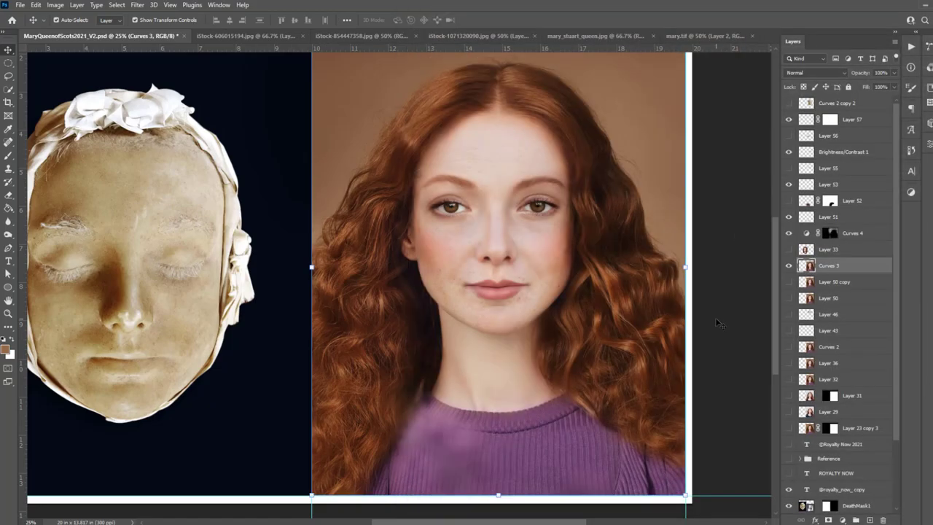
Zoom out to the whole composition and save the document.
key(ctrl+minus)
key(ctrl+s)
click(76, 4)
Add a Levels 1 adjustment with an inverted black mask and paint it in with white.
click(211, 146)
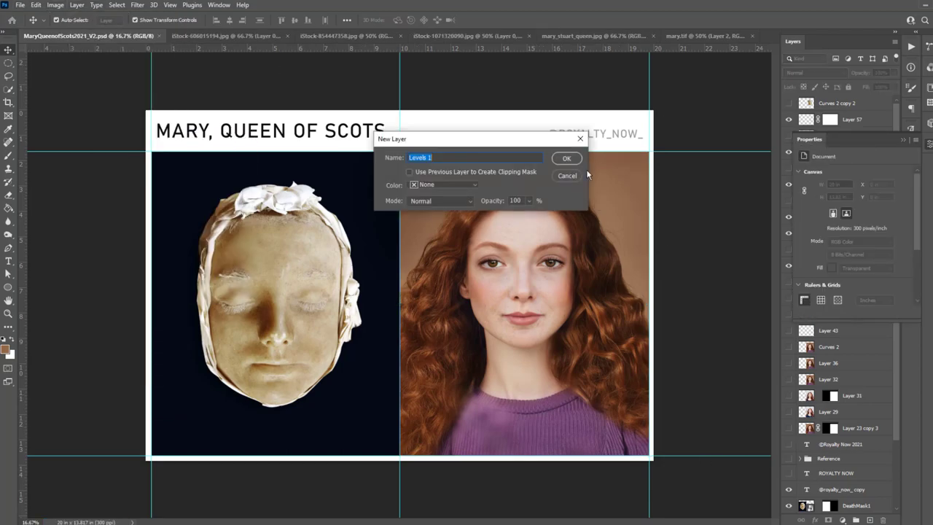
click(561, 156)
click(909, 140)
key(ctrl+i)
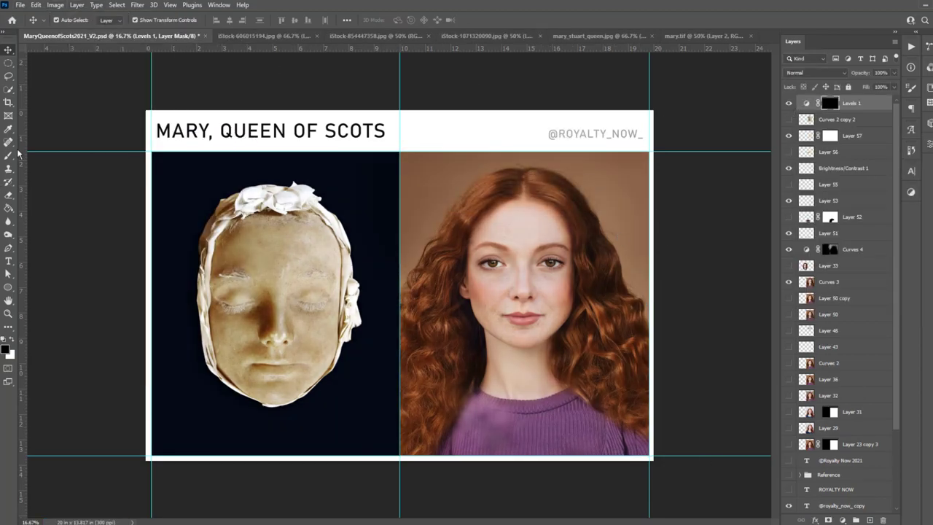
key(b)
key(x)
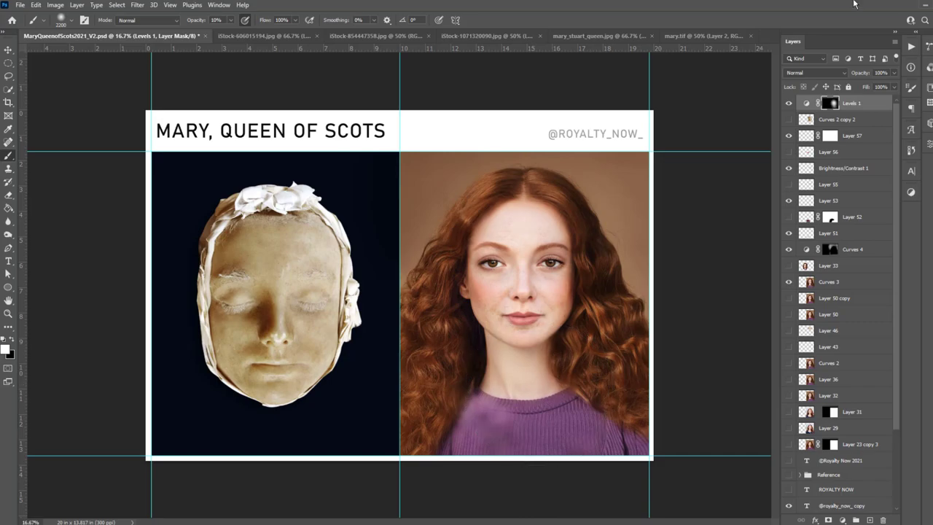
click(787, 103)
key(bracketleft)
key(bracketleft)
key(bracketleft)
Add a Curves 5 adjustment with its mask inverted to black, using a smaller brush.
click(77, 5)
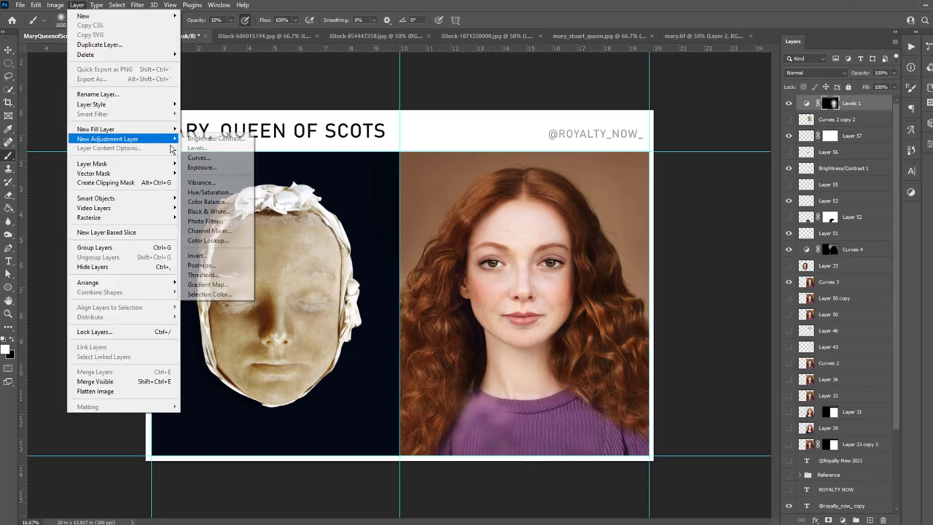
click(211, 157)
click(563, 156)
click(904, 140)
key(ctrl+i)
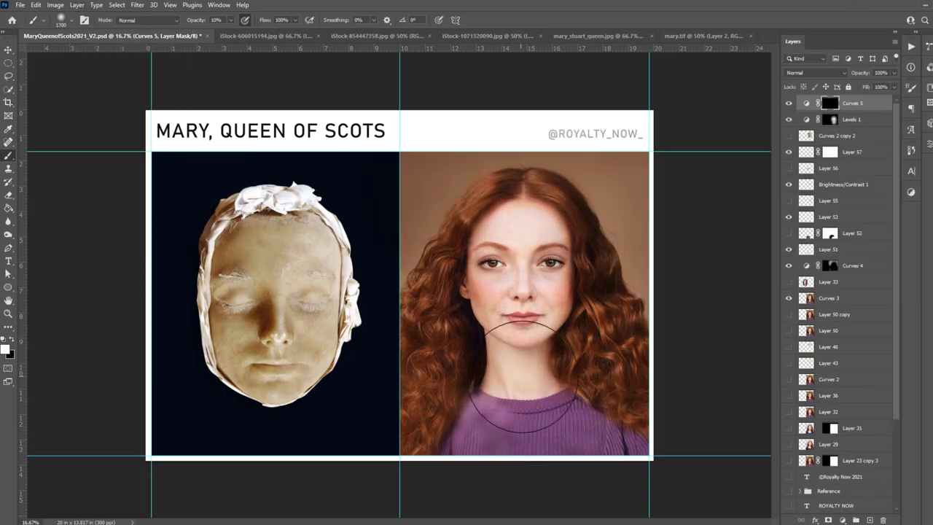
key(bracketleft)
key(bracketleft)
key(bracketleft)
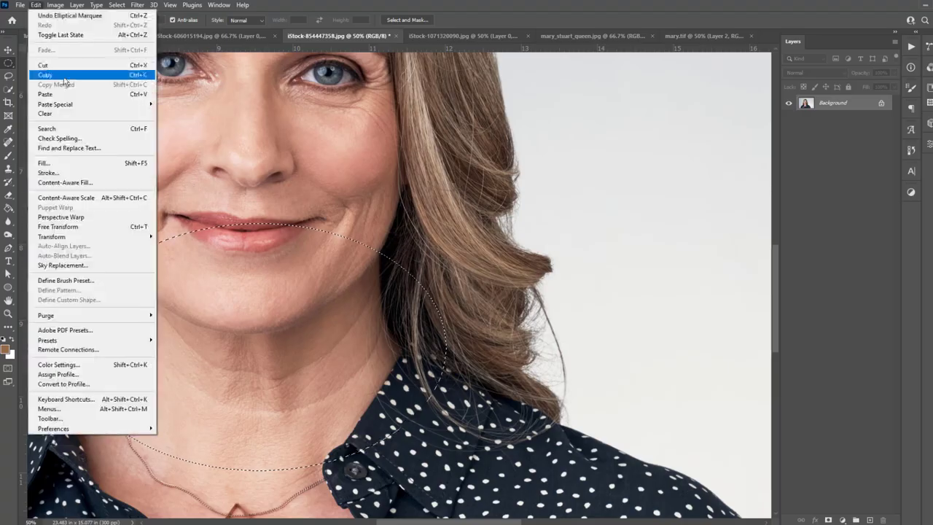
Look up Mary's age at death, then position and resize the pasted neck patch below the chin.
text(mary queen of scots age of death)
key(Return)
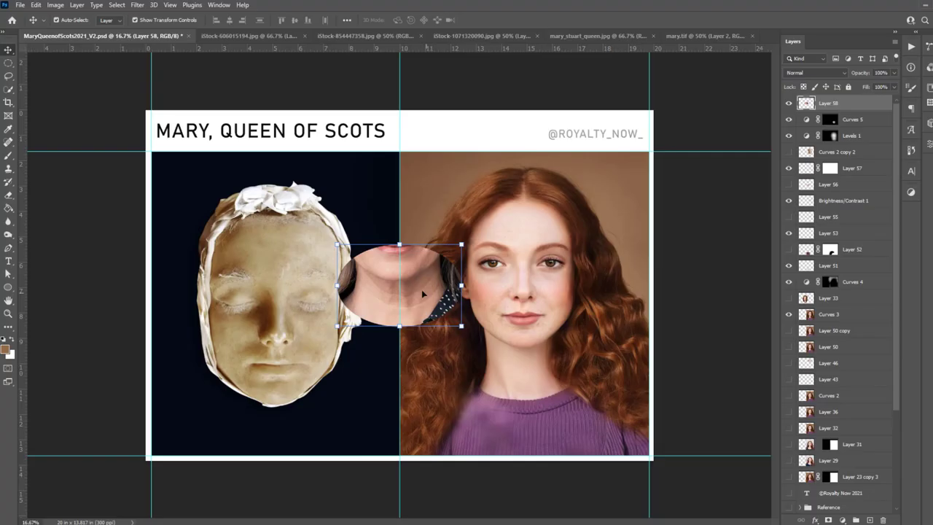
drag(421, 289, 553, 362)
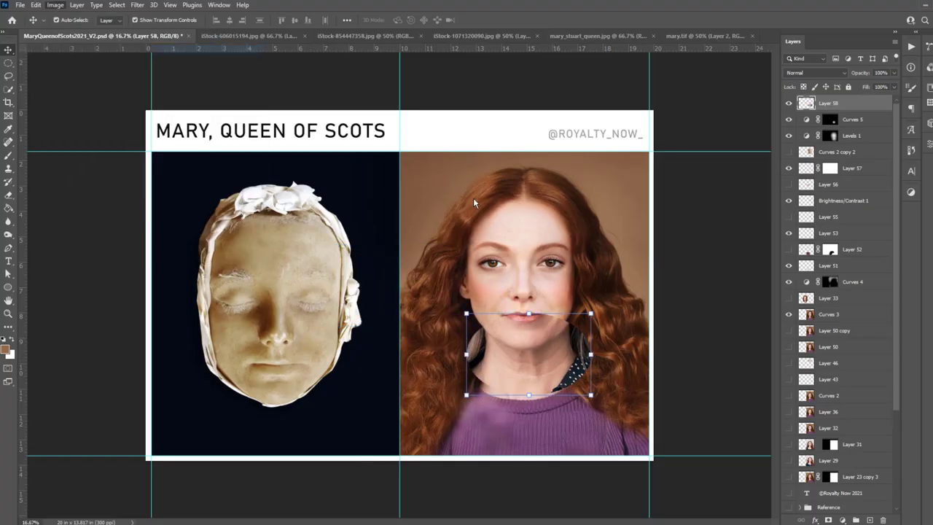
key(Return)
key(ctrl+t)
drag(604, 354, 587, 354)
click(501, 20)
Add a hiding mask to the neck layer and brush the patch in below the chin.
scroll(537, 381, up, 2)
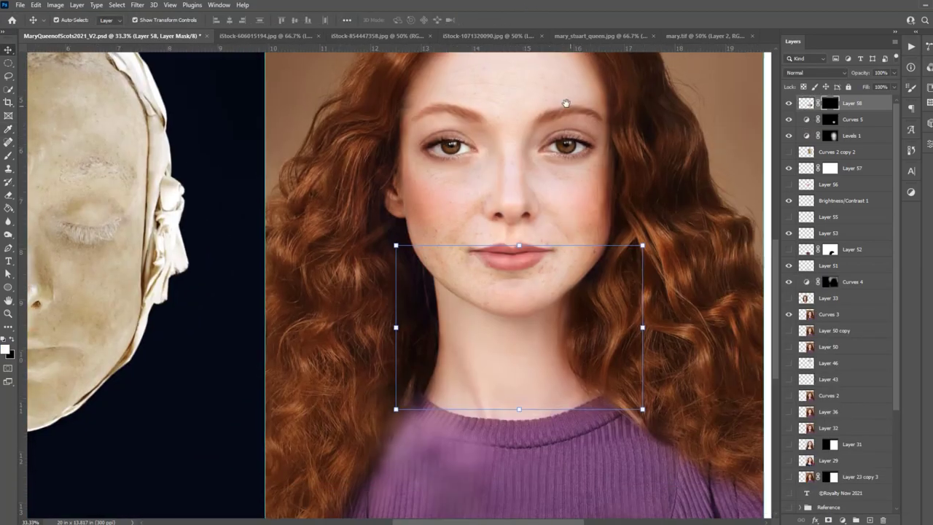
alt+click(828, 519)
key(b)
drag(501, 344, 501, 319)
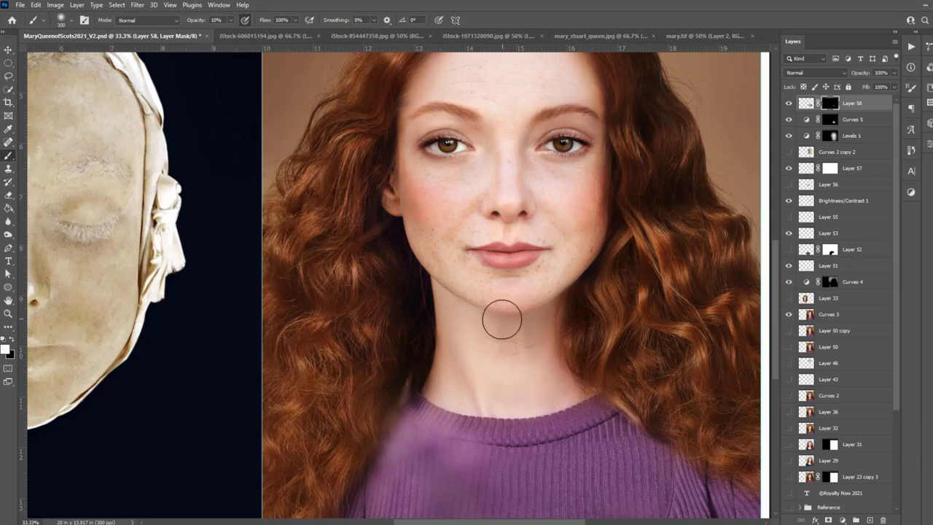
mouse_move(460, 353)
mouse_down()
mouse_move(466, 366)
mouse_move(493, 369)
mouse_up()
Colour-match the neck patch with Curves adjustments on the red and blue channels.
key(ctrl+t)
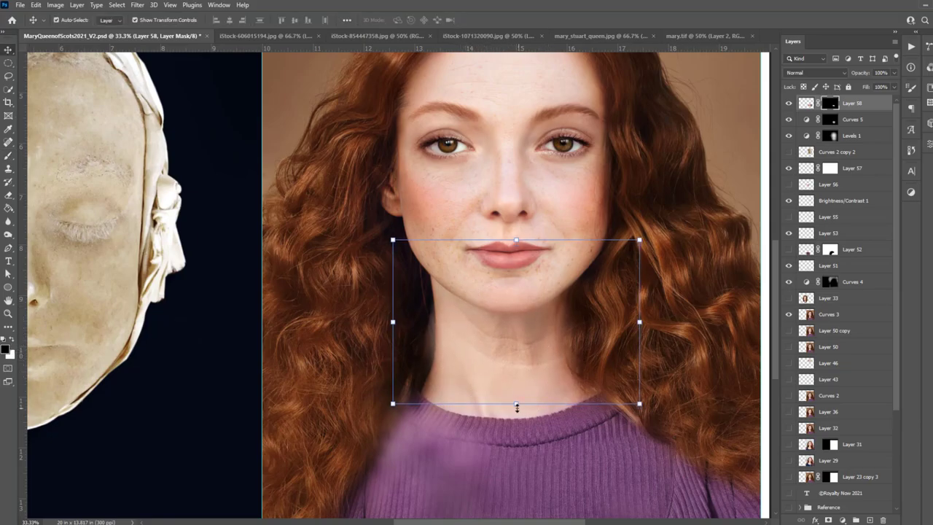
key(Escape)
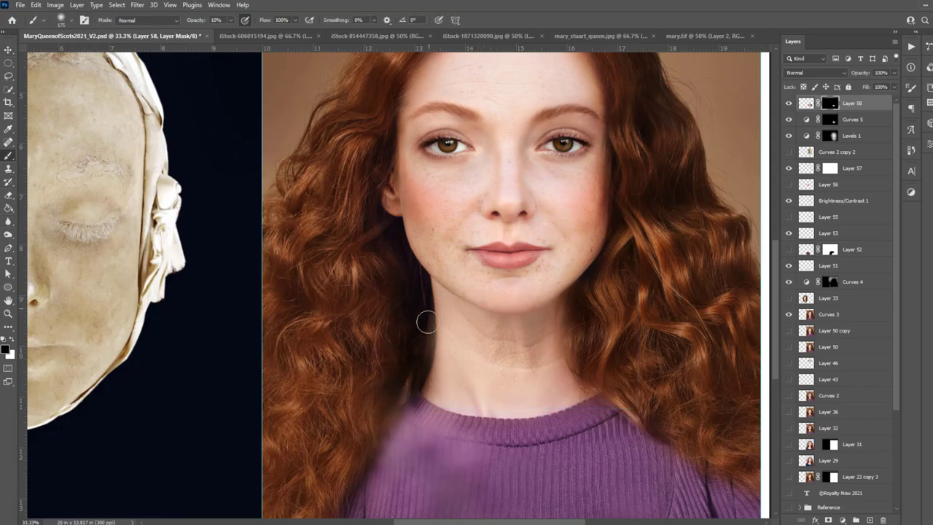
key(ctrl+t)
click(56, 6)
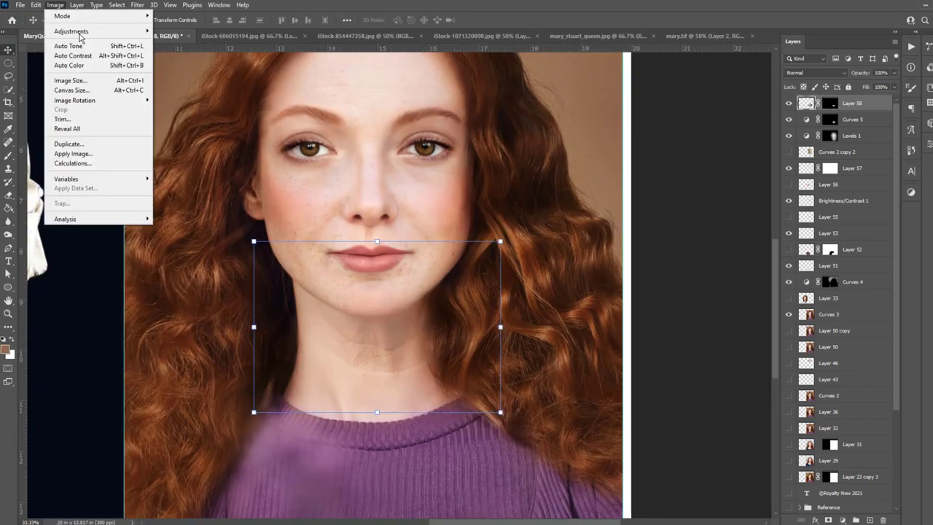
click(178, 51)
key(alt+3)
click(694, 321)
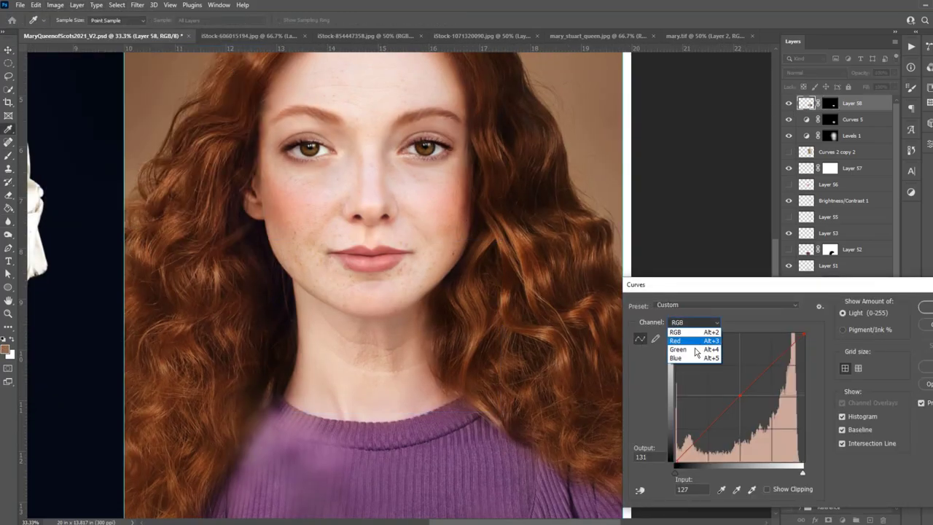
click(675, 357)
click(923, 307)
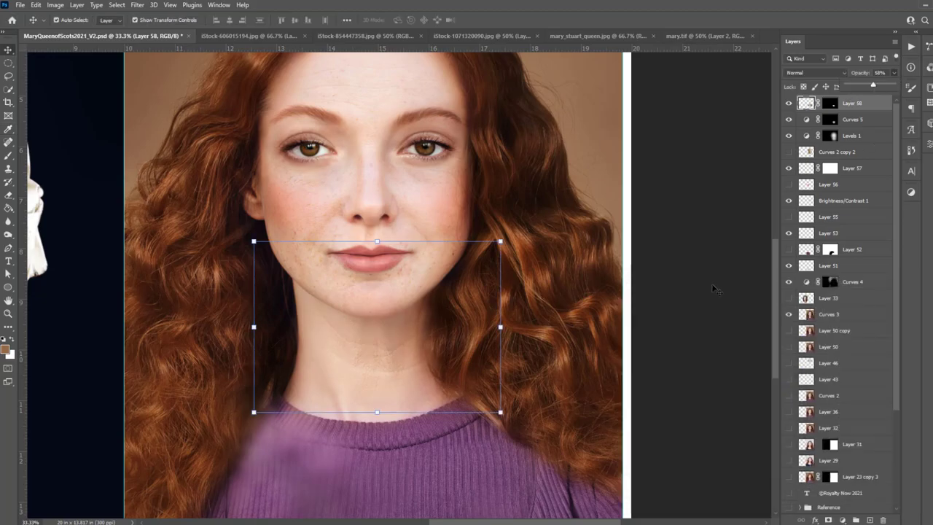
Refine the neck layer's mask and compare the full composition against the death-mask overlay.
click(829, 103)
key(ctrl+minus)
key(b)
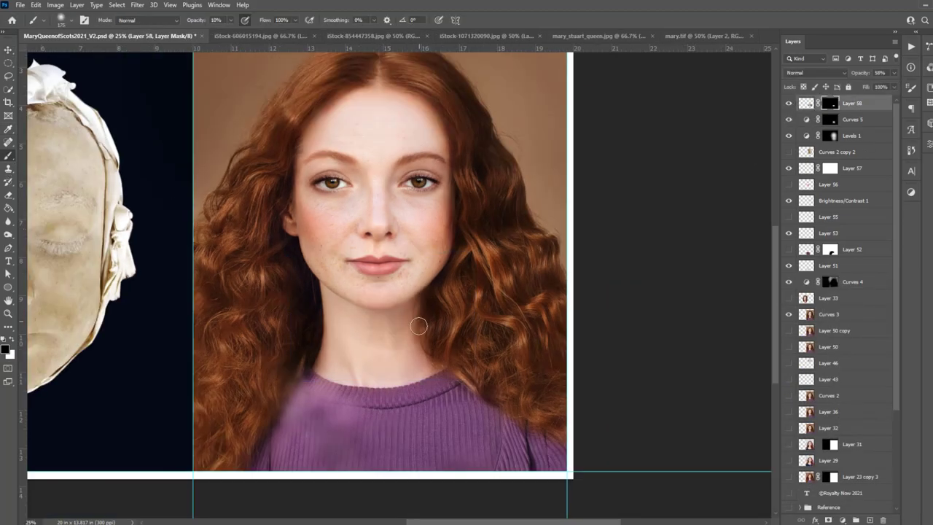
key(ctrl+minus)
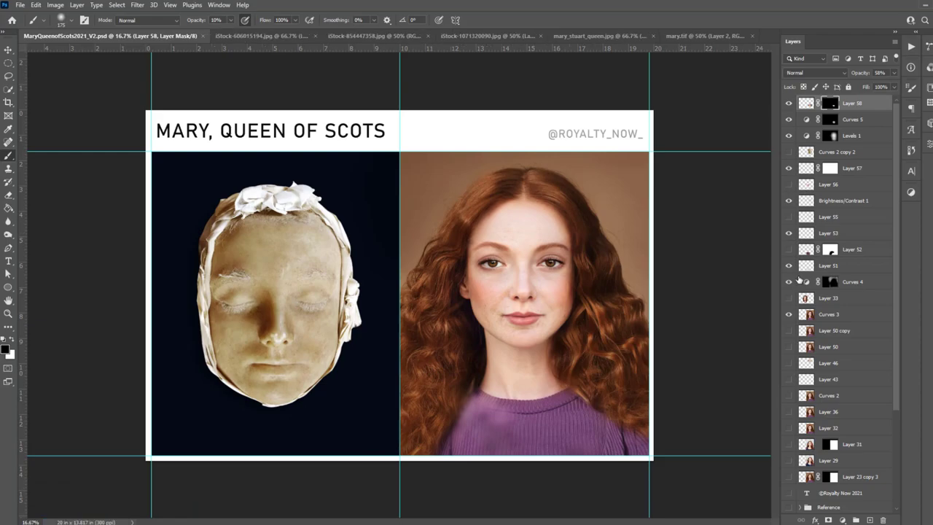
click(787, 151)
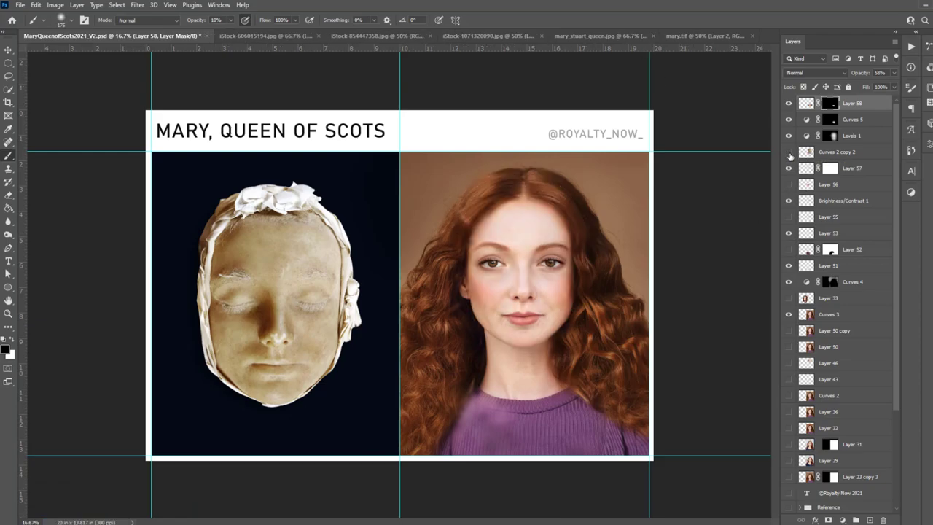
Merge Layer 58, Layer 57 and the other retouch layers into one layer.
click(788, 152)
click(788, 152)
click(791, 155)
click(838, 168)
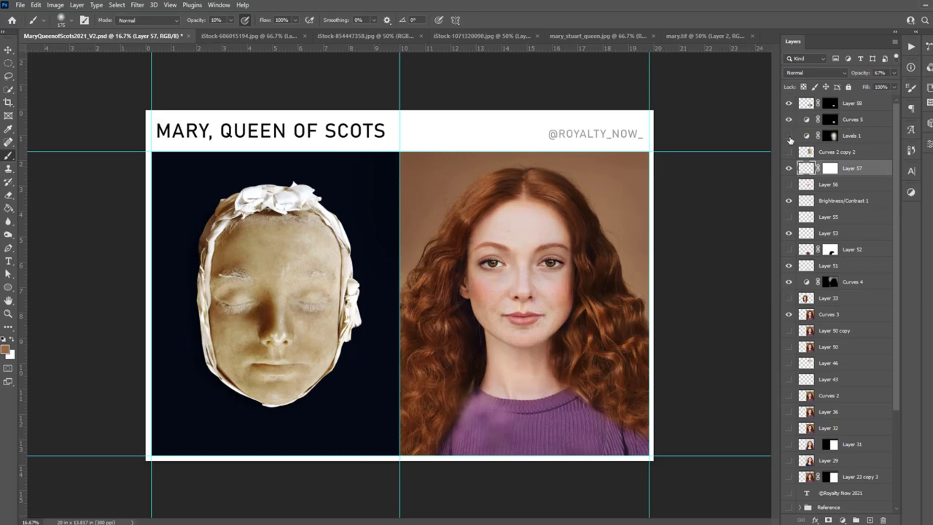
click(845, 103)
shift+click(848, 136)
ctrl+click(862, 175)
ctrl+click(830, 232)
ctrl+click(831, 265)
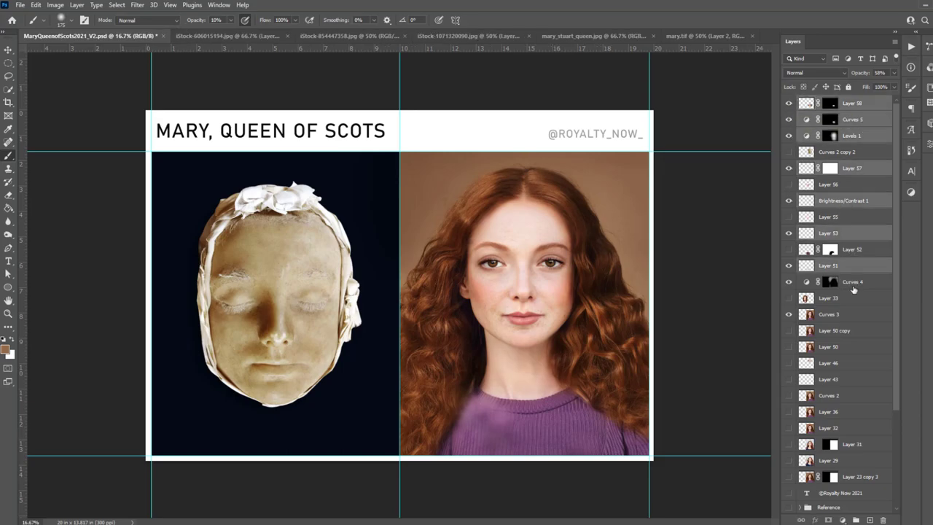
ctrl+click(831, 282)
ctrl+click(830, 314)
right_click(831, 314)
click(823, 382)
Duplicate the merged Layer 58 and run Liquify on the copy.
click(790, 104)
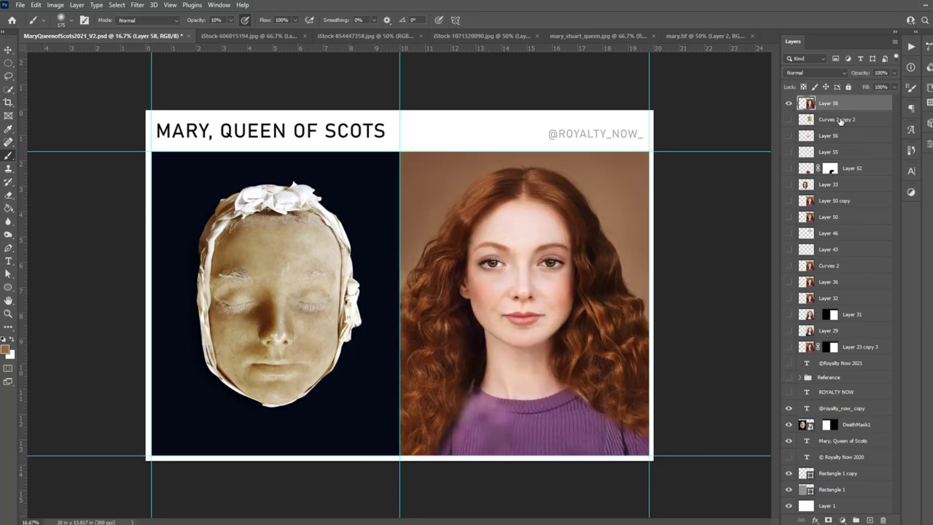
key(ctrl+j)
click(789, 119)
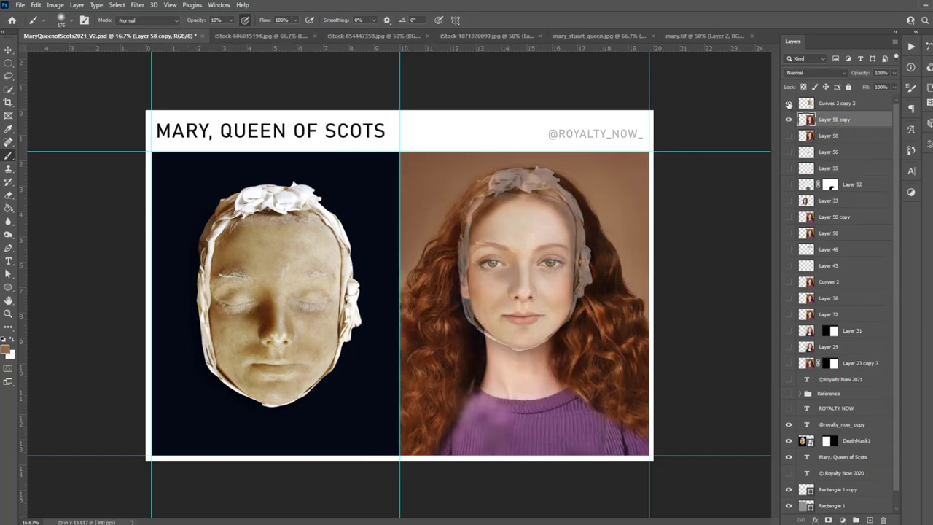
click(823, 120)
key(shift+ctrl+x)
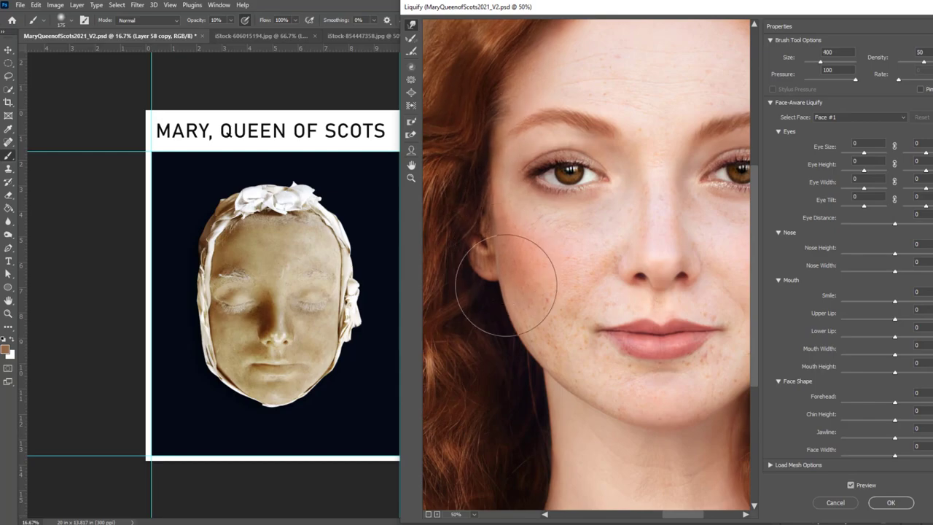
scroll(536, 404, down, 3)
Apply the Liquify reshaping and compare the face against the death-mask overlay.
click(891, 502)
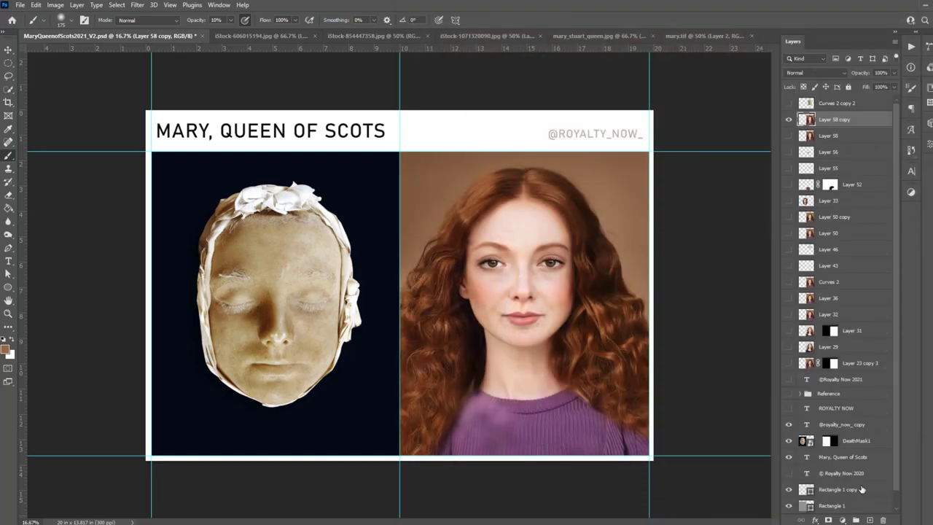
click(789, 104)
click(789, 105)
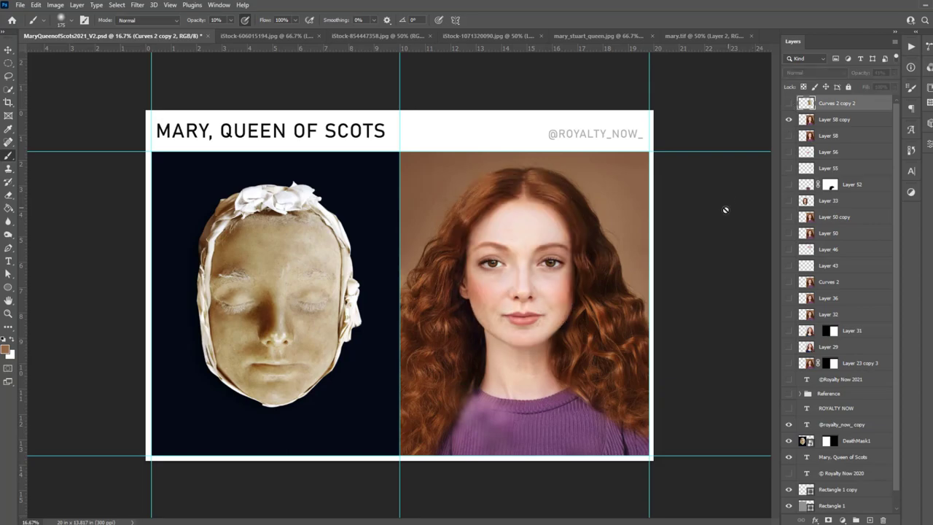
key(ctrl+plus)
Add a Brightness/Contrast layer at -39 brightness with an inverted, hidden mask.
click(76, 5)
click(212, 142)
key(Return)
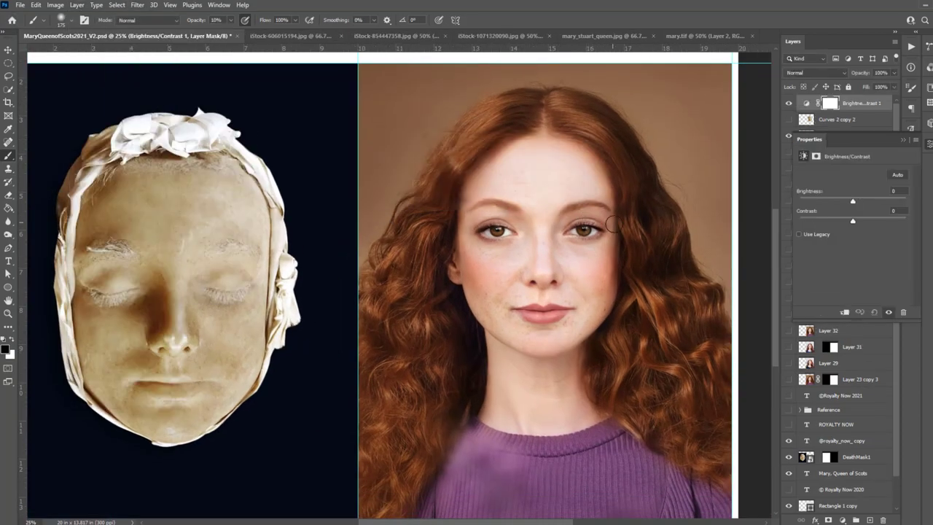
drag(852, 201, 838, 200)
click(902, 138)
key(ctrl+i)
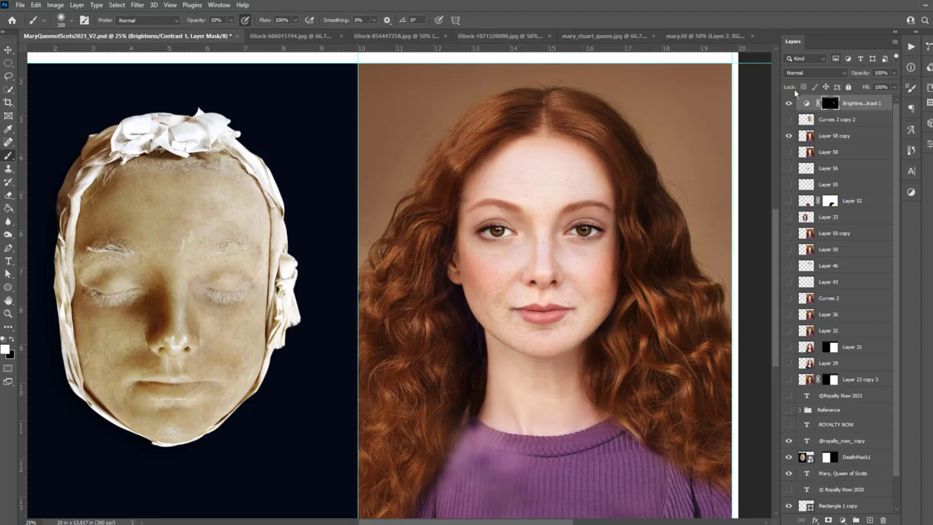
Save the document and check the composition against the death-mask overlay.
key(ctrl+s)
key(ctrl+minus)
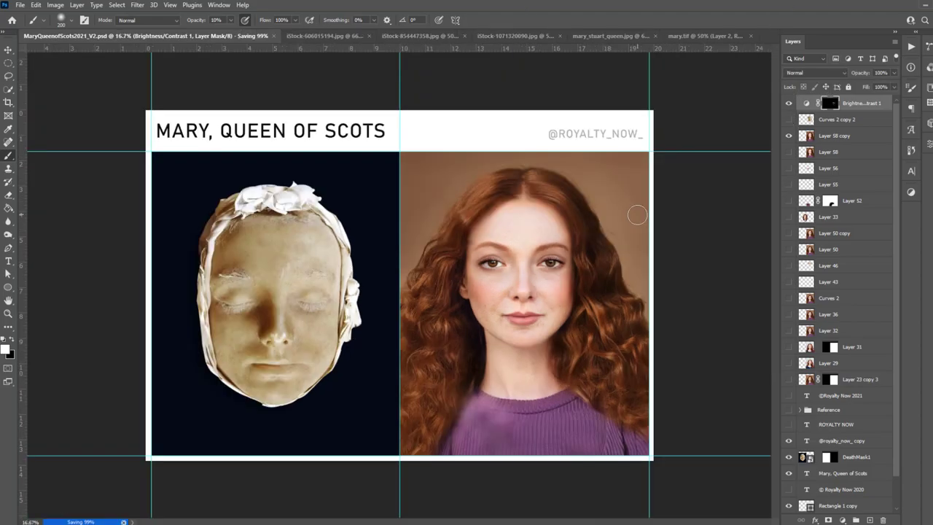
key(v)
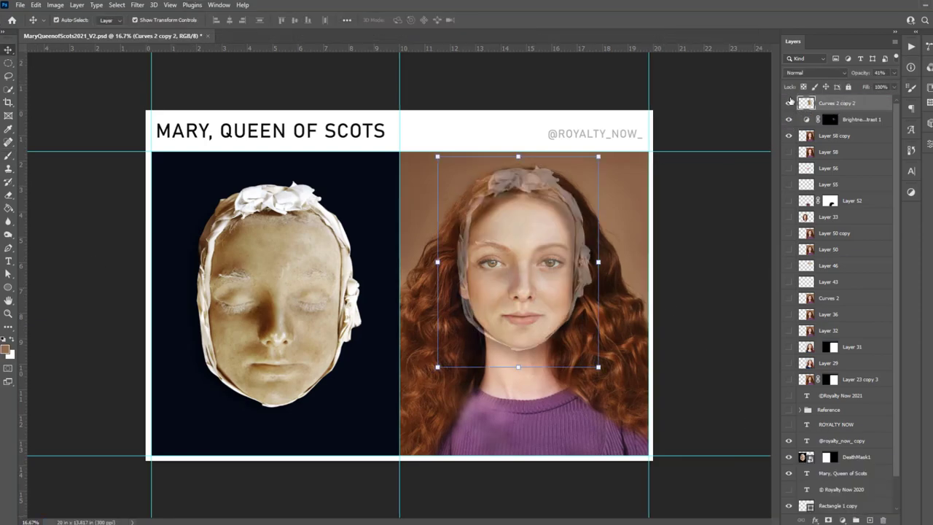
click(788, 102)
Merge Layer 58 copy with the adjustment above it and duplicate the result.
click(789, 104)
click(790, 105)
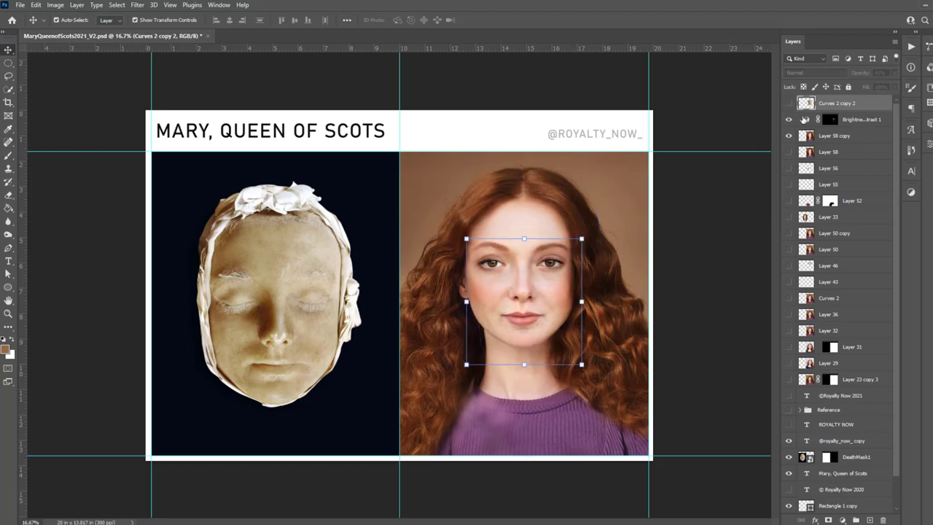
key(ctrl+e)
drag(828, 104, 731, 385)
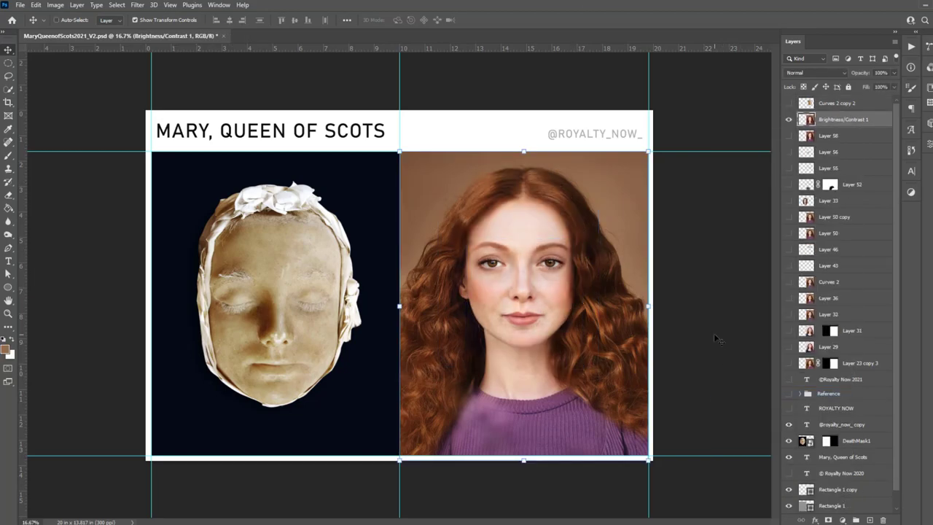
key(ctrl+j)
Mask the portrait copy to the right-hand panel and scale it to about 113.7%.
right_click(8, 62)
click(51, 62)
mouse_move(399, 151)
mouse_down()
mouse_move(648, 455)
mouse_move(681, 466)
mouse_up()
click(828, 519)
key(ctrl+t)
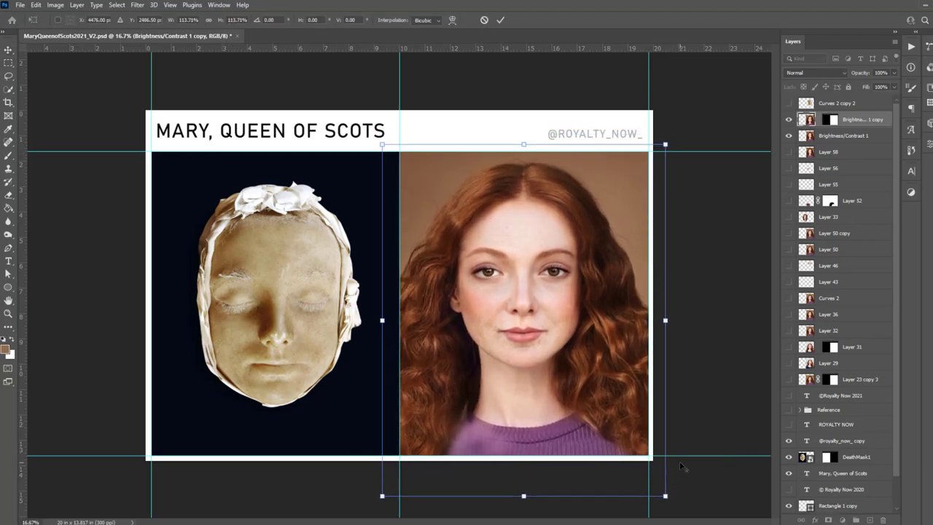
key(Return)
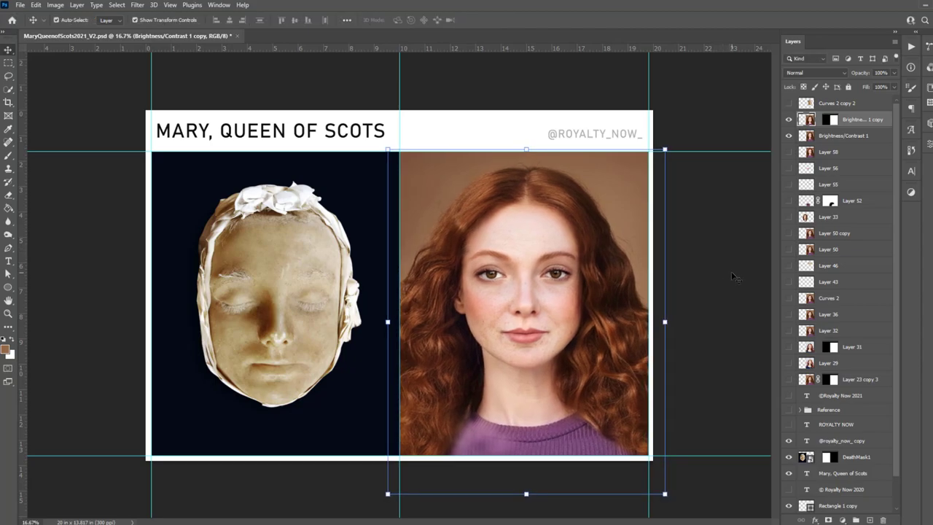
Preview the stock reference photos in the source images folder.
click(730, 272)
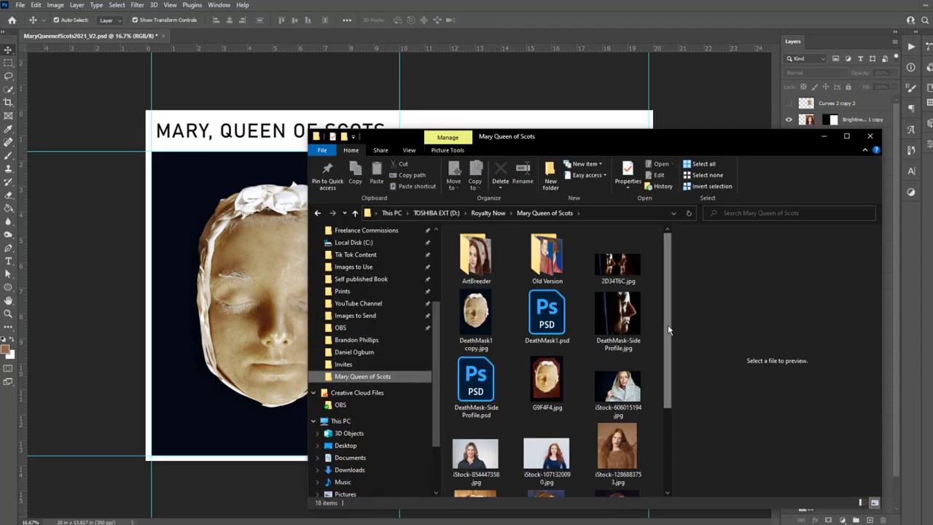
scroll(668, 324, down, 3)
click(475, 321)
click(547, 321)
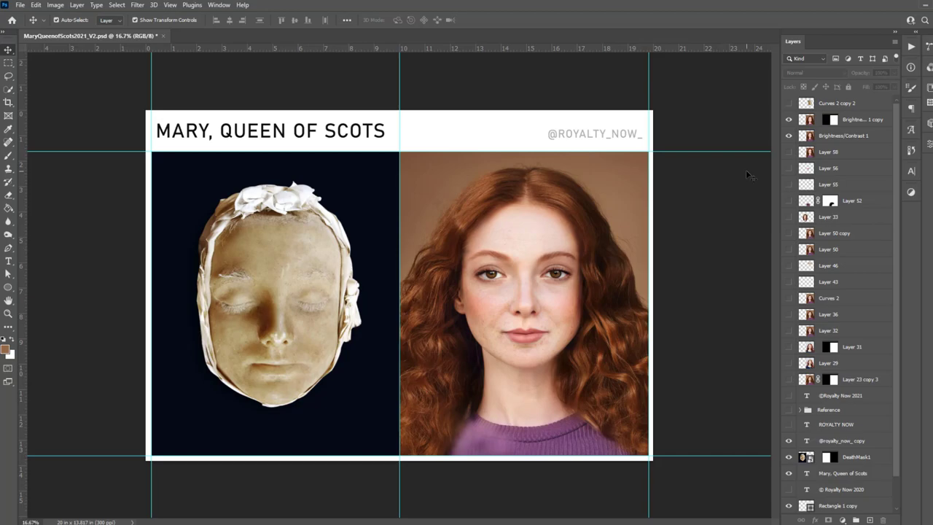
Copy a rectangle of neck skin to a new layer and shift it down and left.
key(ctrl+plus)
key(ctrl+plus)
key(m)
drag(428, 260, 566, 396)
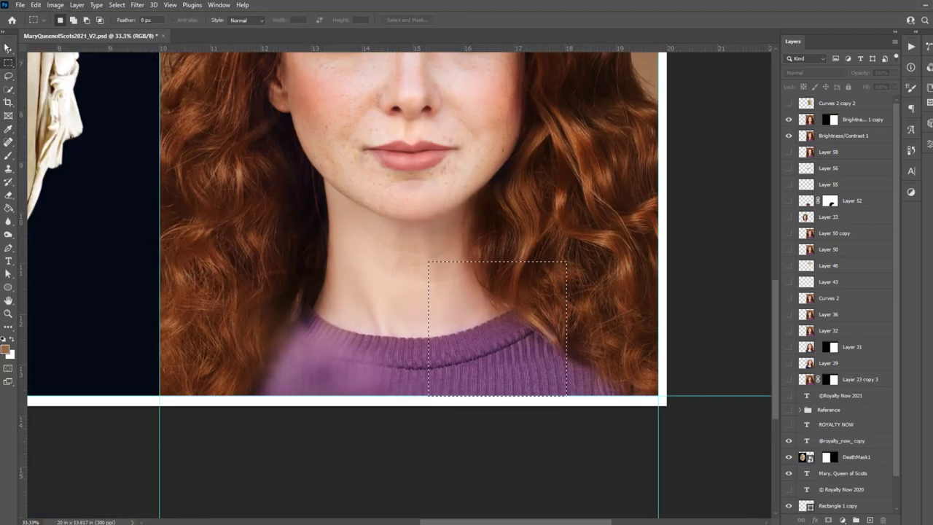
key(ctrl+j)
key(v)
mouse_move(525, 351)
mouse_down()
mouse_move(352, 361)
mouse_move(354, 351)
mouse_up()
Mask the neck patch and soften its edges with a soft black brush, letting hair show over the sweater.
click(828, 519)
key(b)
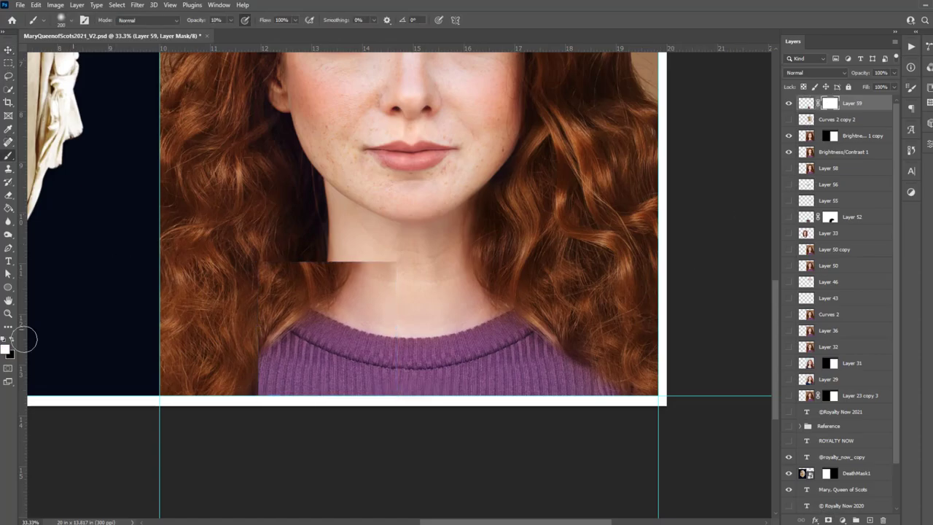
key(d)
click(61, 20)
click(300, 258)
mouse_move(300, 258)
mouse_down()
mouse_move(381, 252)
mouse_move(327, 287)
mouse_move(356, 285)
mouse_move(379, 321)
mouse_up()
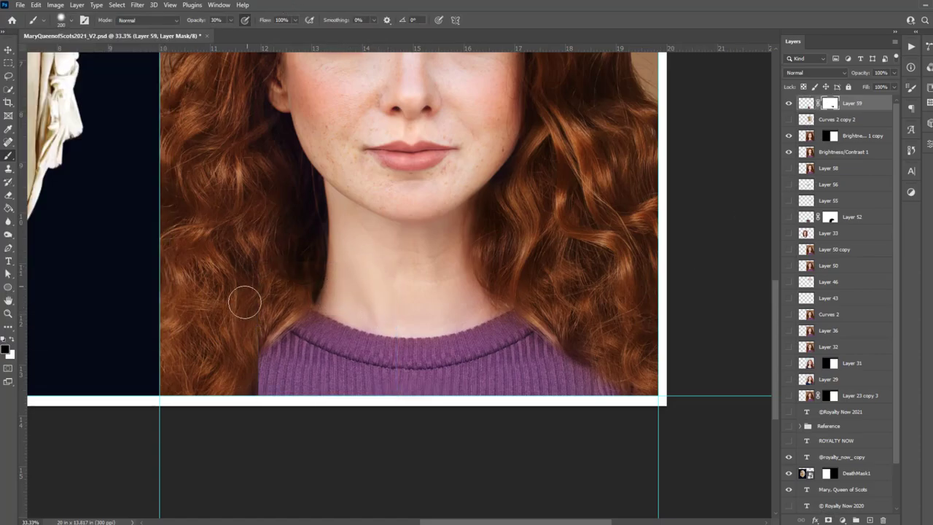
drag(265, 316, 243, 400)
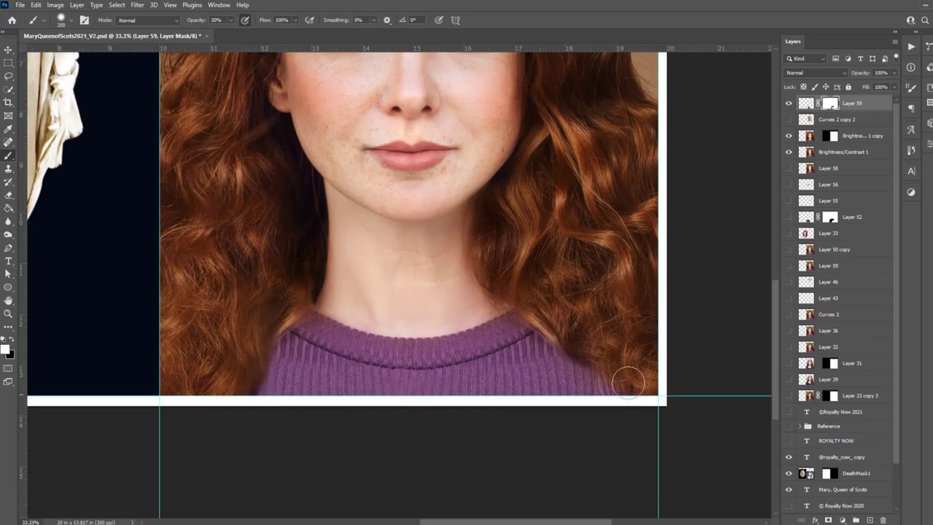
key(ctrl+minus)
key(ctrl+minus)
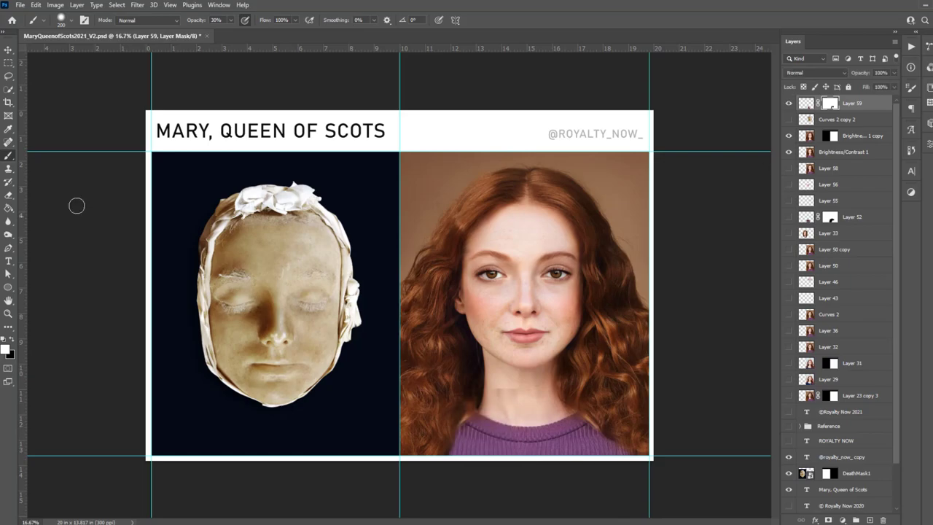
click(13, 340)
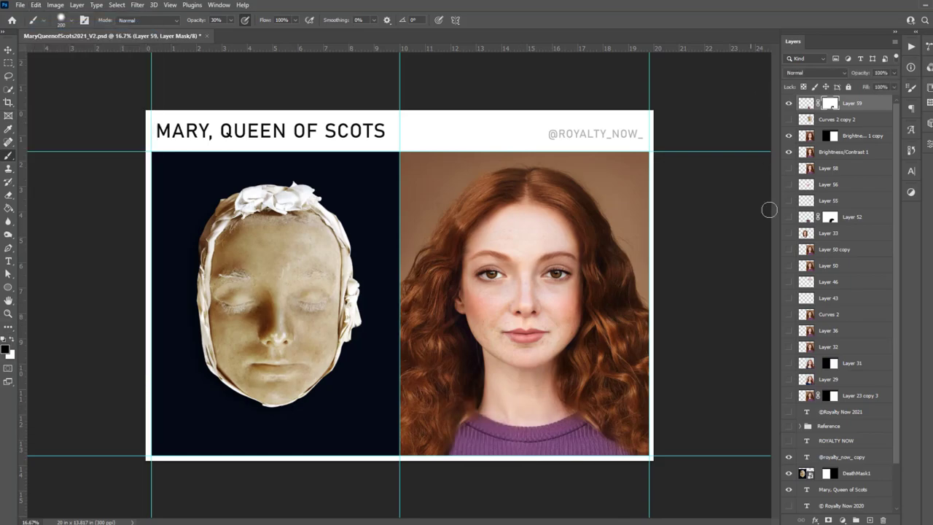
On a new layer, clone hair strands near the jaw and lower border.
key(v)
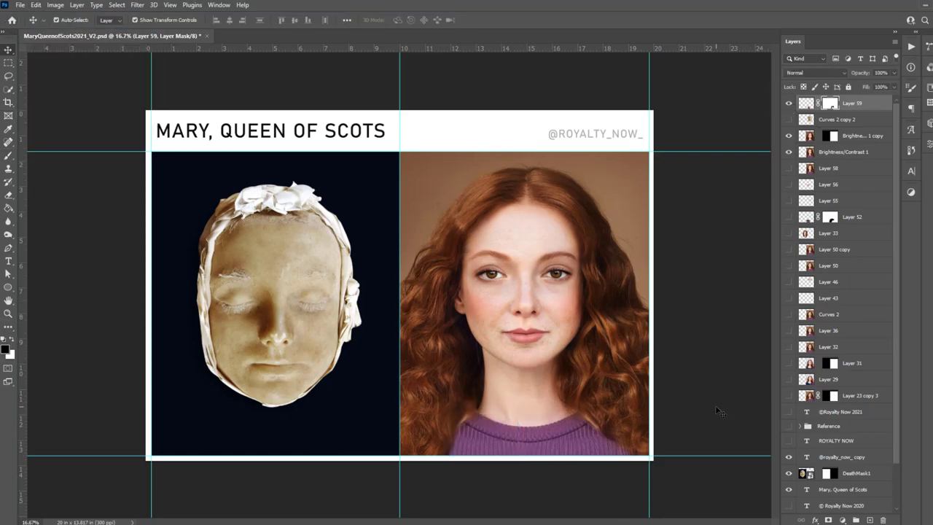
key(ctrl+shift+alt+n)
scroll(451, 443, up, 4)
drag(523, 253, 228, 304)
scroll(229, 303, down, 1)
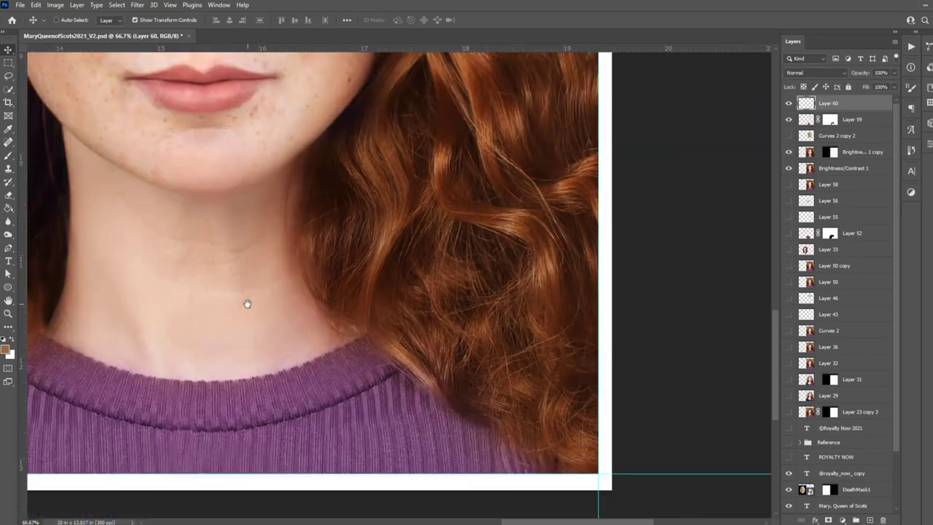
scroll(245, 304, down, 1)
key(s)
alt+click(242, 264)
mouse_move(261, 343)
mouse_down()
mouse_move(277, 371)
mouse_move(265, 381)
mouse_move(255, 427)
mouse_move(277, 356)
mouse_move(296, 358)
mouse_move(251, 422)
mouse_up()
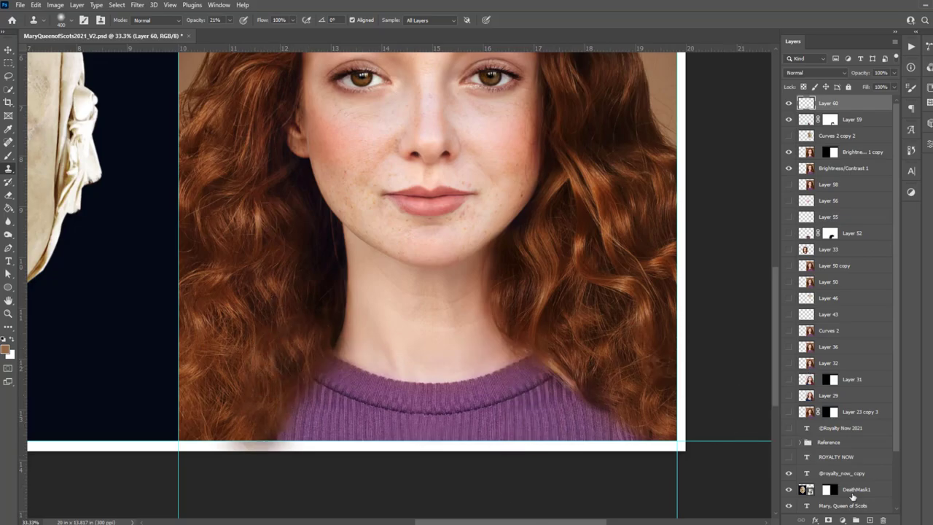
Add new strand layers, sample a hair brown, and set the paint colour to black 000000.
click(869, 519)
scroll(321, 169, up, 1)
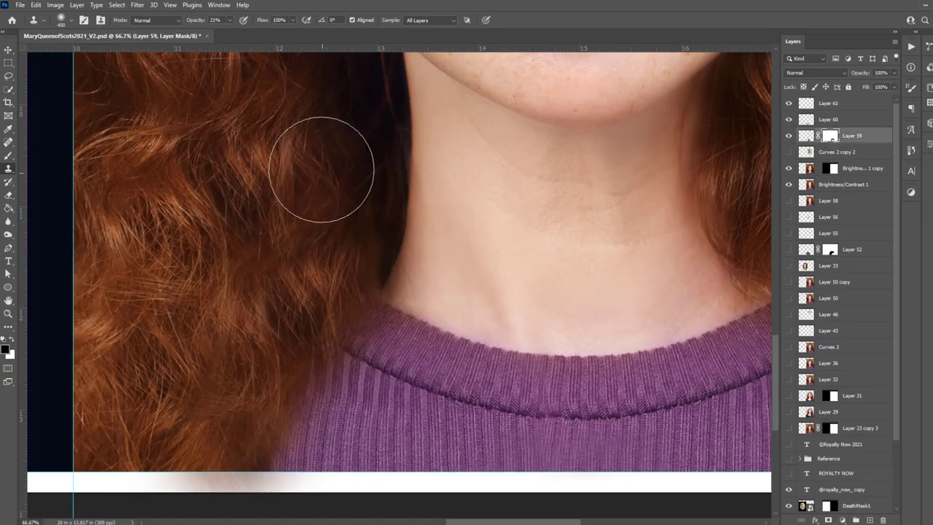
key(b)
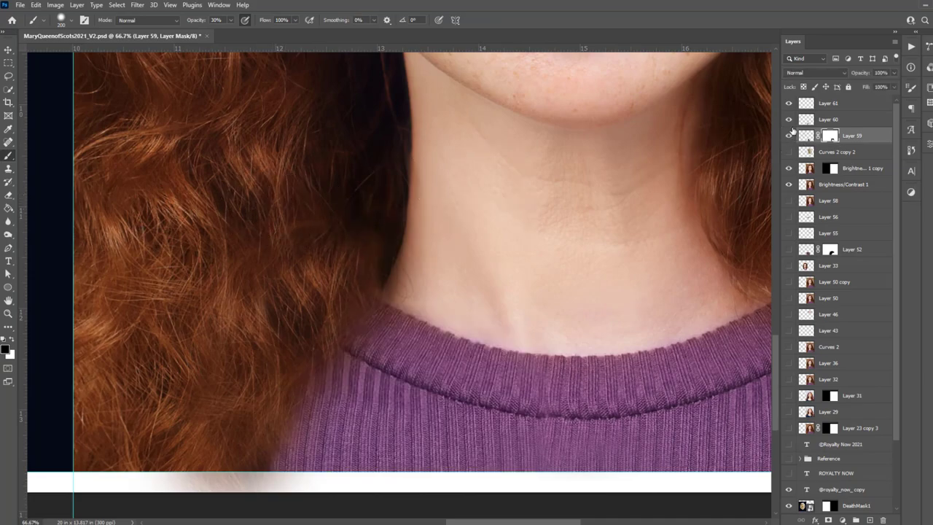
click(789, 134)
key(i)
click(303, 303)
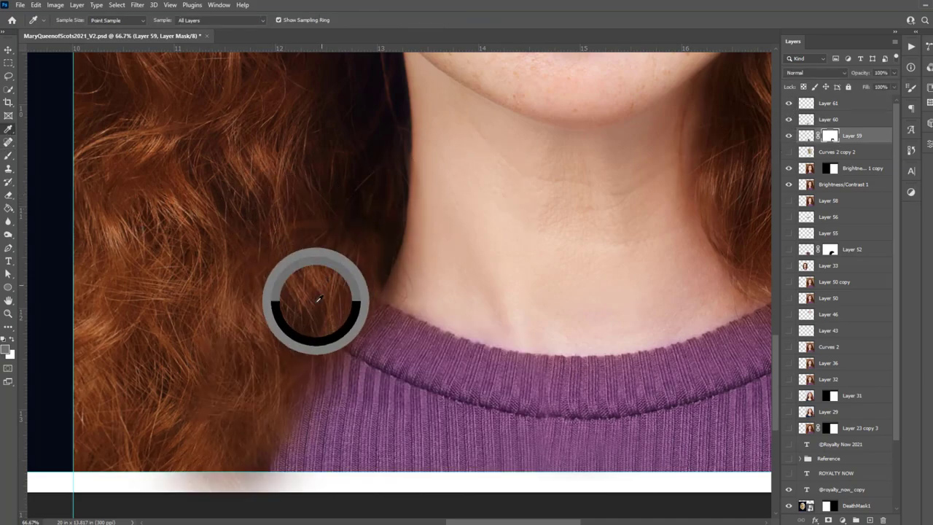
key(ctrl+shift+alt+n)
click(9, 155)
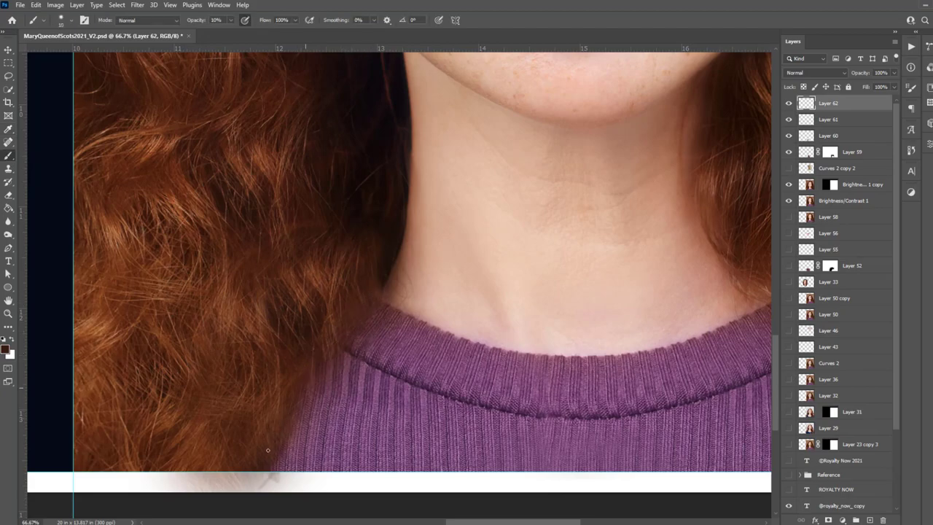
text(000000)
key(Return)
Sample medium, lighter and darker browns from the hair for painting strands.
click(6, 350)
click(340, 367)
key(Return)
click(6, 351)
click(351, 319)
key(Return)
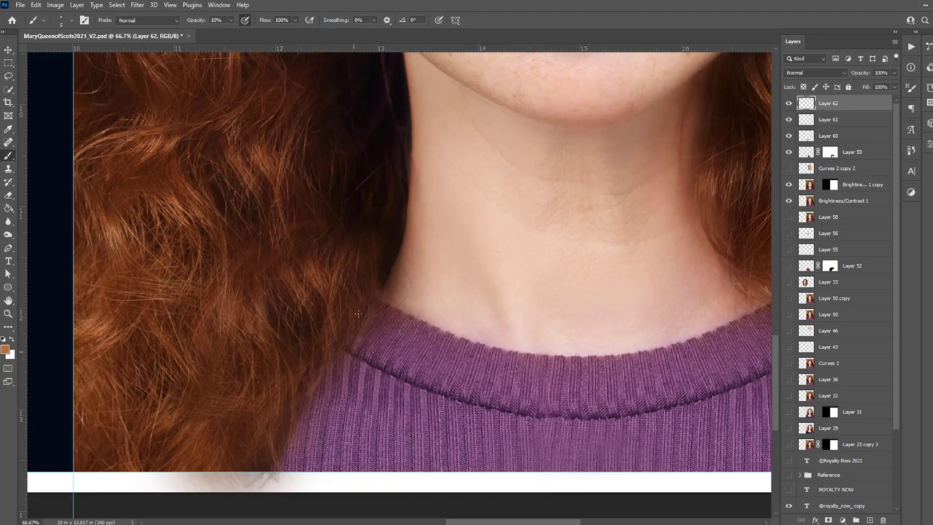
alt+click(294, 195)
Select the face-and-neck area to keep on the top strand layer.
scroll(374, 267, down, 2)
drag(471, 185, 569, 290)
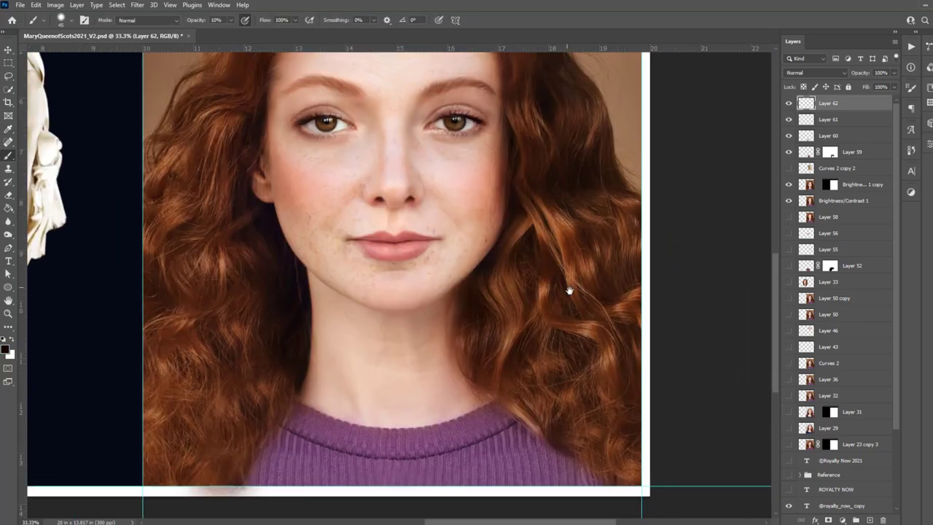
key(ctrl+minus)
key(ctrl+minus)
key(m)
drag(401, 153, 612, 409)
Mask the top hair layer and the cloned hair layers to the selected area to keep.
click(815, 519)
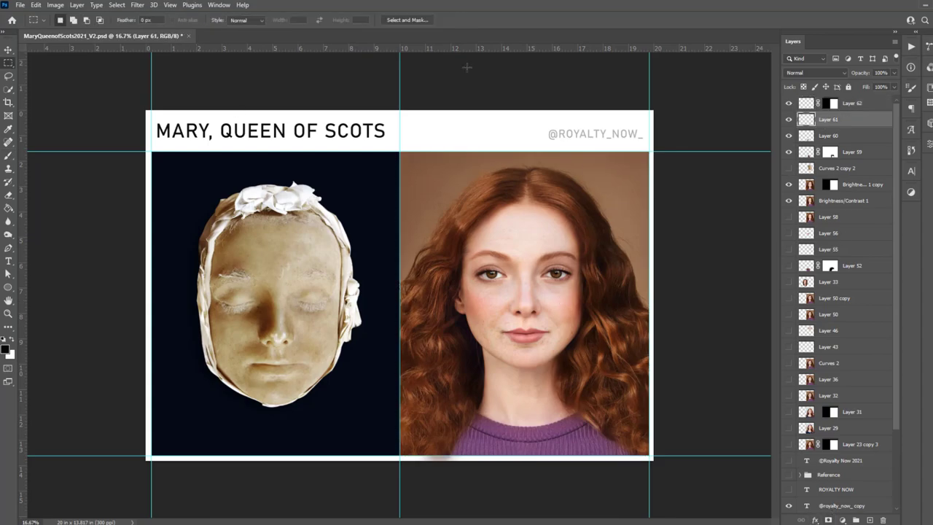
drag(401, 153, 658, 433)
click(815, 520)
click(828, 136)
drag(400, 153, 658, 433)
click(815, 519)
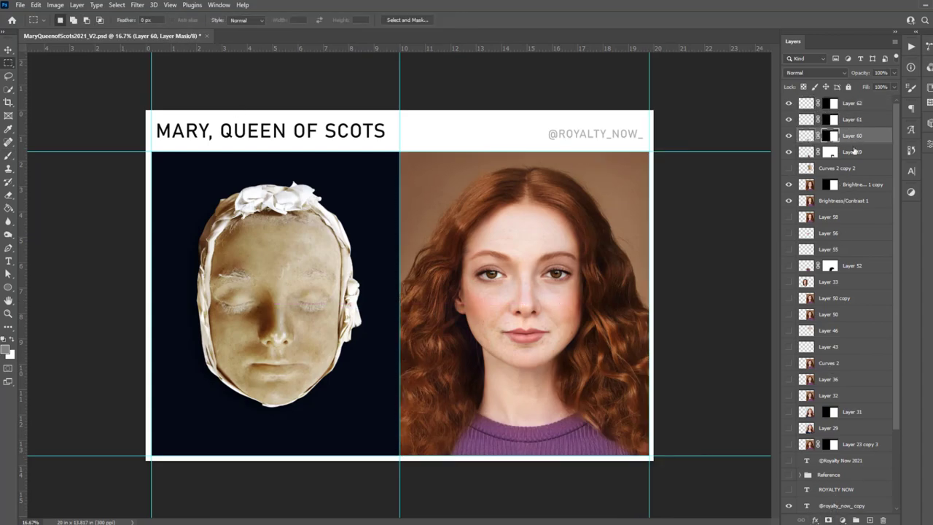
Merge the hair and neck retouch layers (Layers 59–62) into one visible layer.
shift+click(852, 150)
shift+click(849, 103)
right_click(848, 103)
click(838, 394)
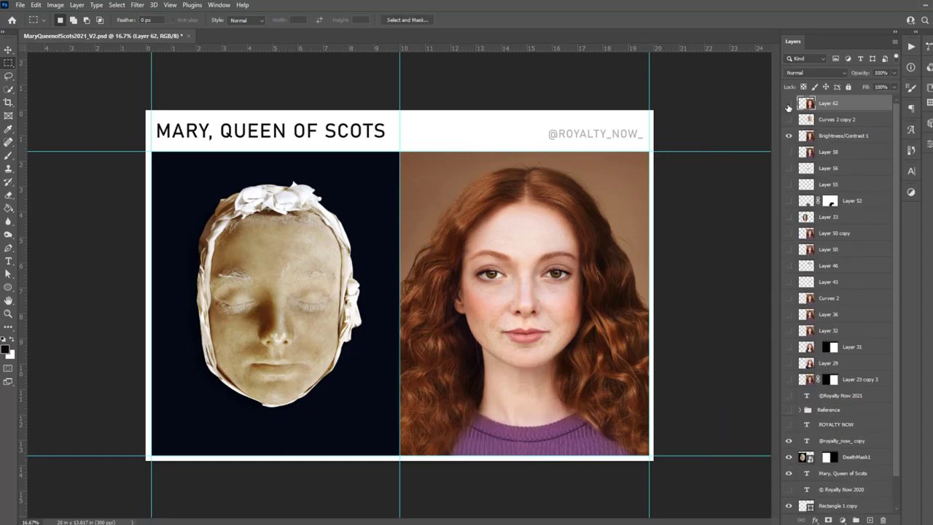
click(787, 104)
key(v)
click(725, 229)
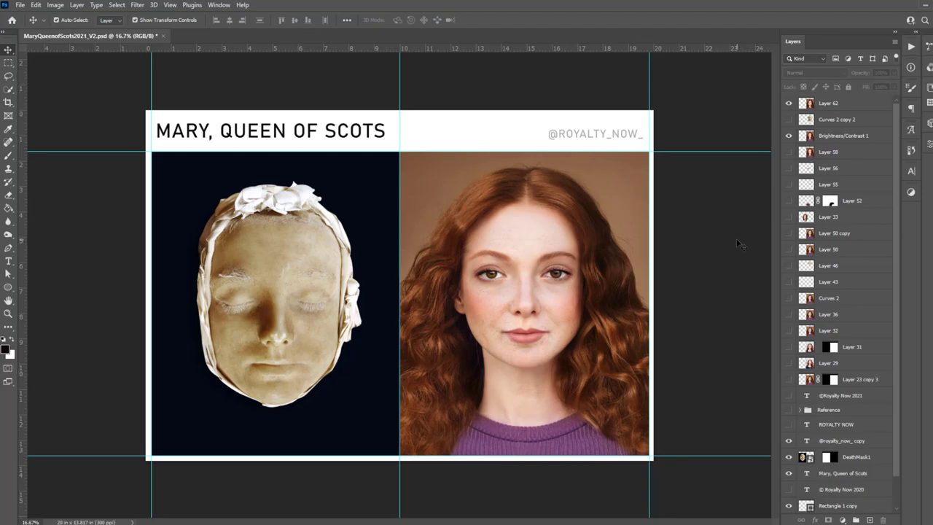
Add a Levels adjustment (black 25, white 243) with an inverted mask, ready to paint in.
click(76, 6)
click(219, 155)
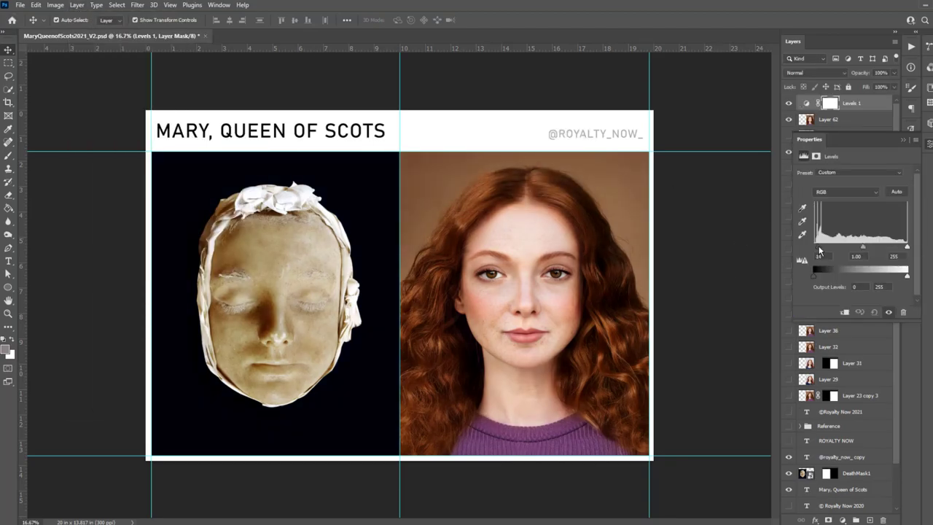
drag(818, 249, 824, 250)
click(904, 139)
click(805, 104)
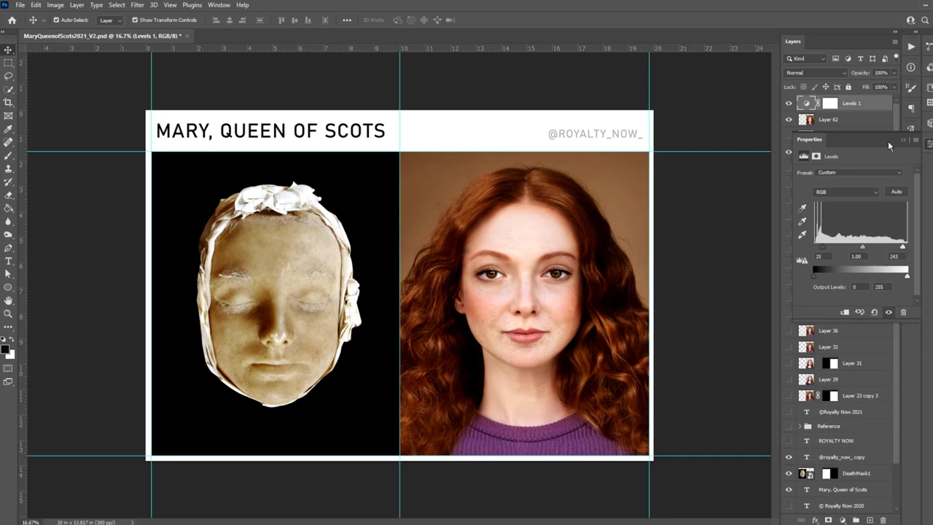
key(ctrl+i)
key(i)
click(7, 351)
key(Return)
key(b)
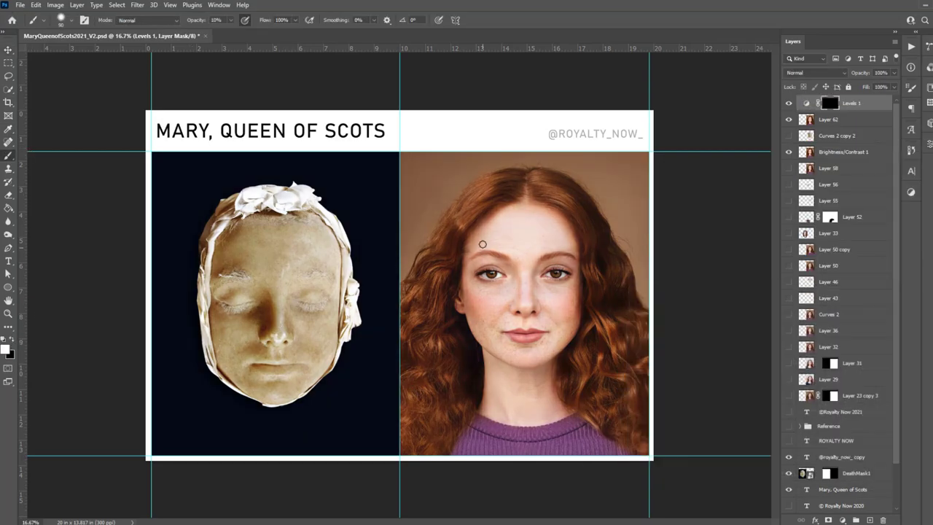
key(bracketleft)
key(bracketleft)
Merge the Levels adjustment into the retouch layer.
click(806, 102)
shift+click(847, 121)
right_click(838, 120)
click(858, 396)
Zoom into the face and set a forehead clone source on the top retouch layer.
key(v)
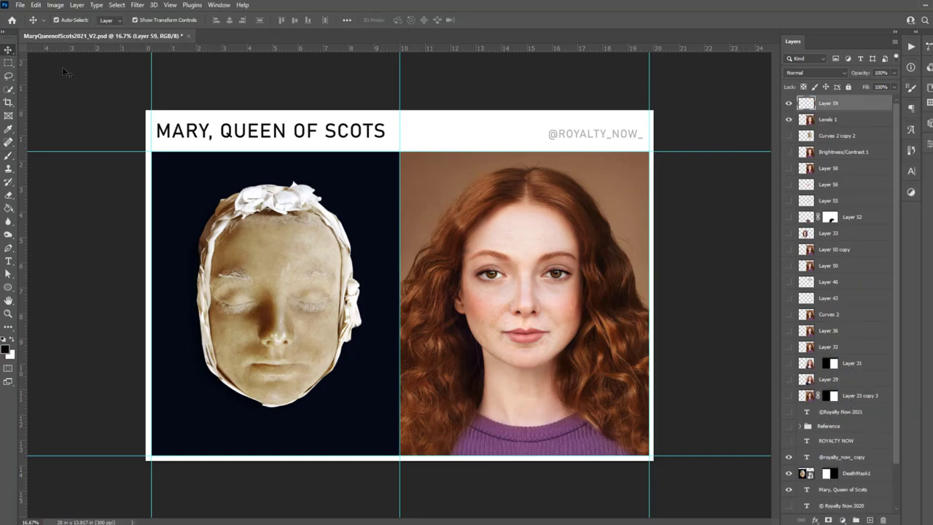
key(ctrl+plus)
scroll(724, 350, up, 2)
scroll(371, 272, up, 2)
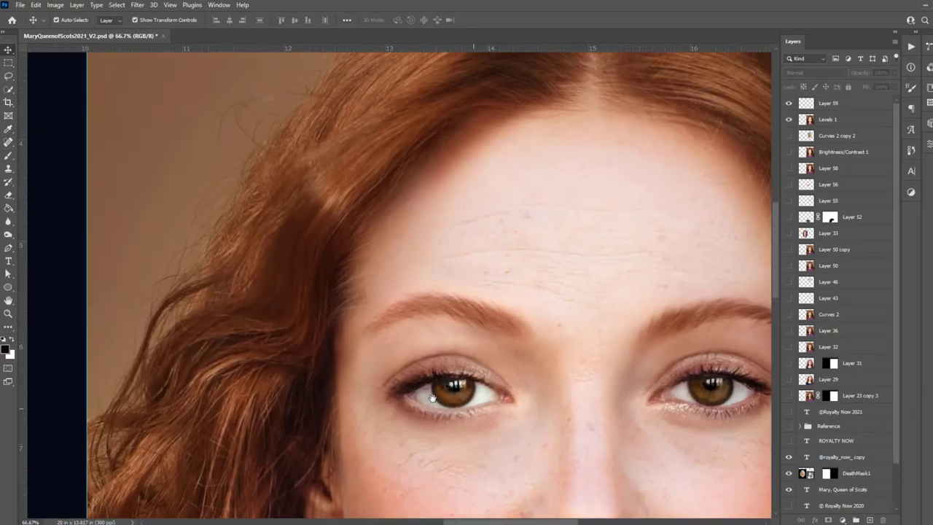
click(820, 113)
key(s)
alt+click(379, 269)
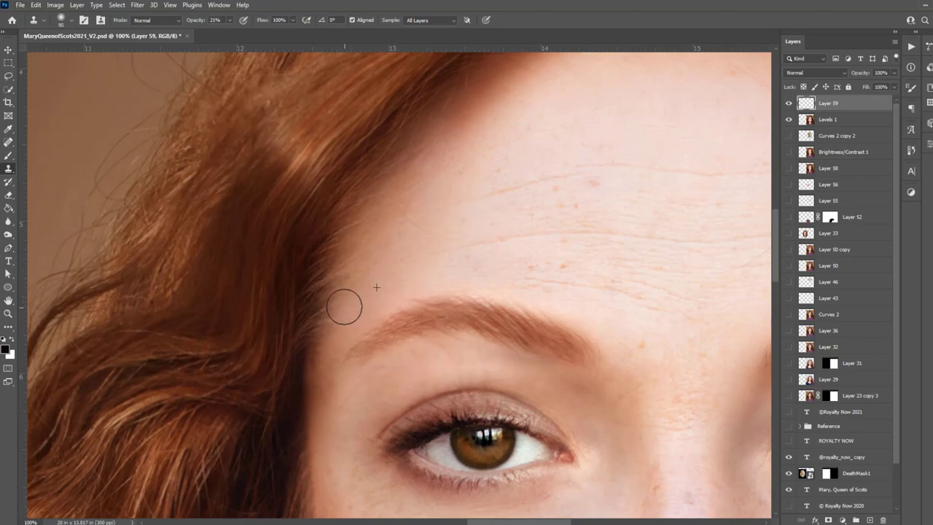
key(bracketleft)
key(bracketleft)
key(bracketleft)
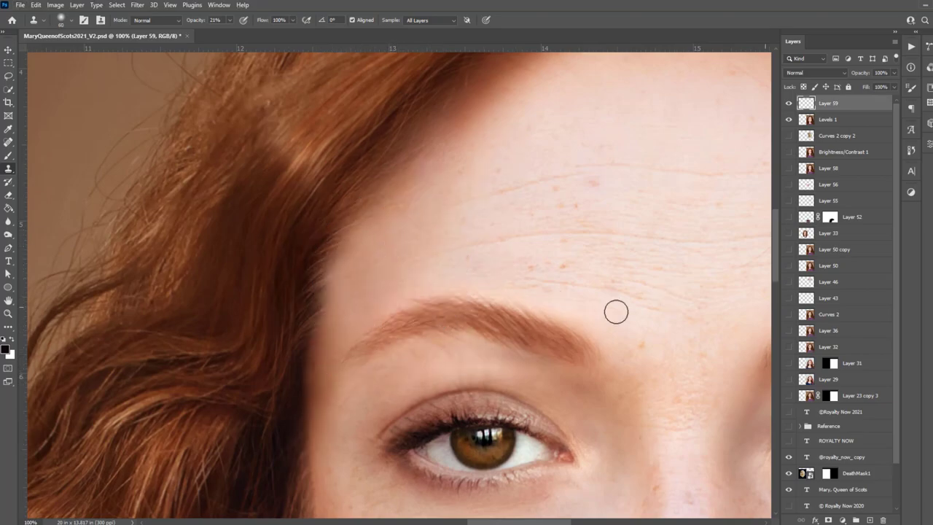
Clone skin over the area above the left eyebrow, then switch to spot healing.
drag(567, 312, 378, 221)
drag(316, 250, 356, 262)
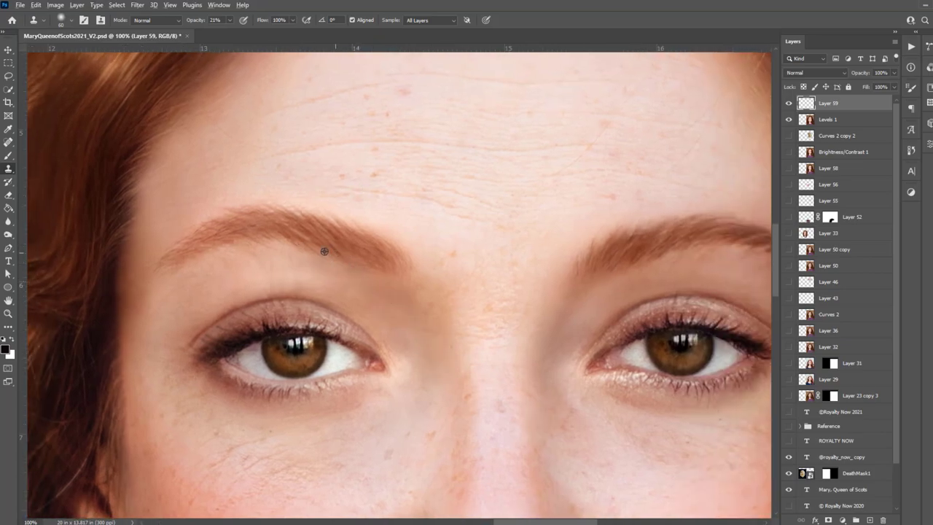
drag(634, 422, 156, 228)
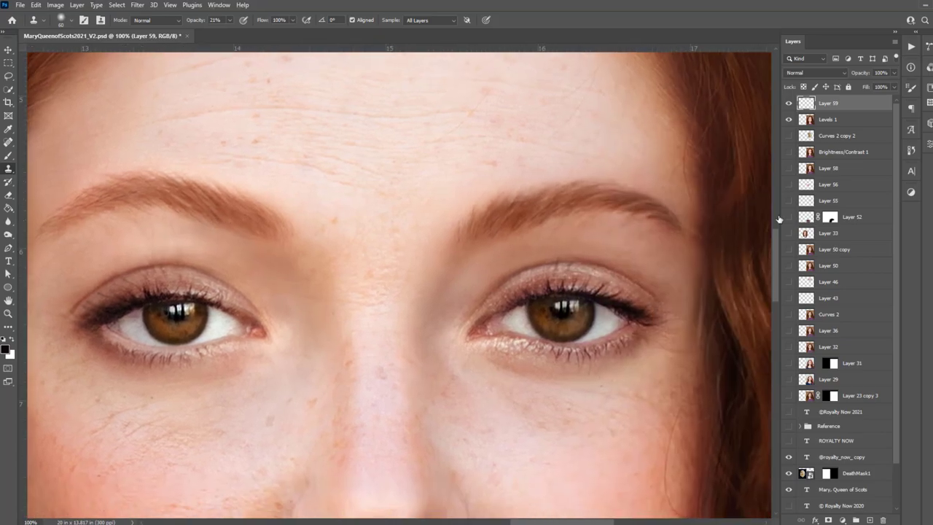
key(j)
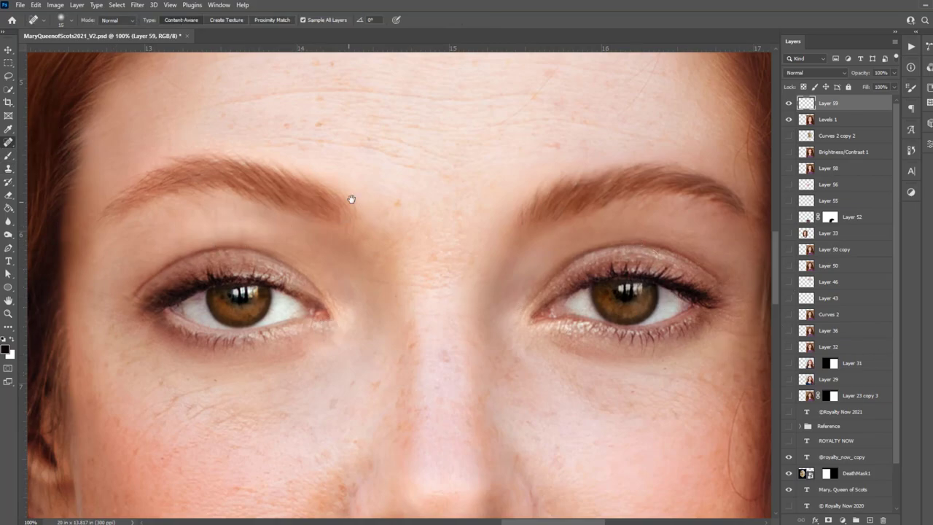
drag(351, 198, 392, 229)
key(ctrl+minus)
key(ctrl+minus)
key(ctrl+minus)
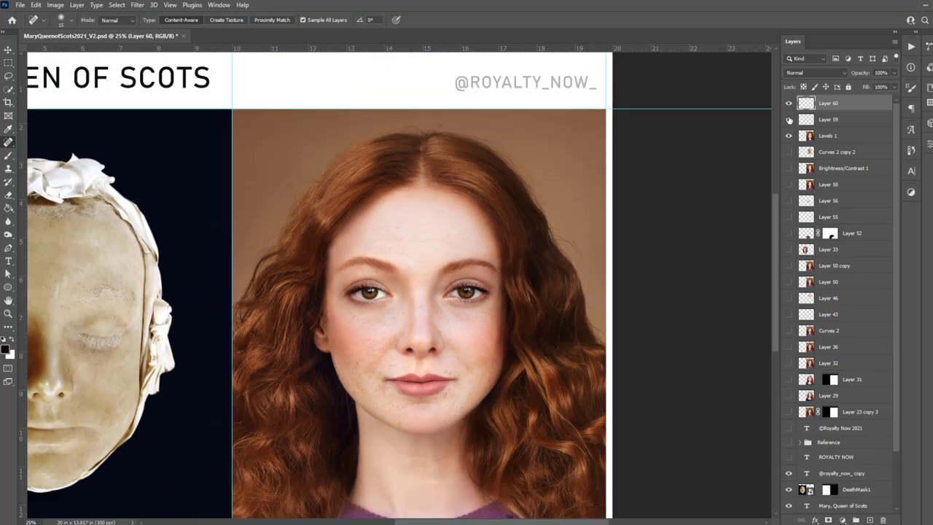
Add a layer mask to Layer 59 and pick a soft brush tip.
click(827, 118)
click(828, 520)
key(b)
click(61, 20)
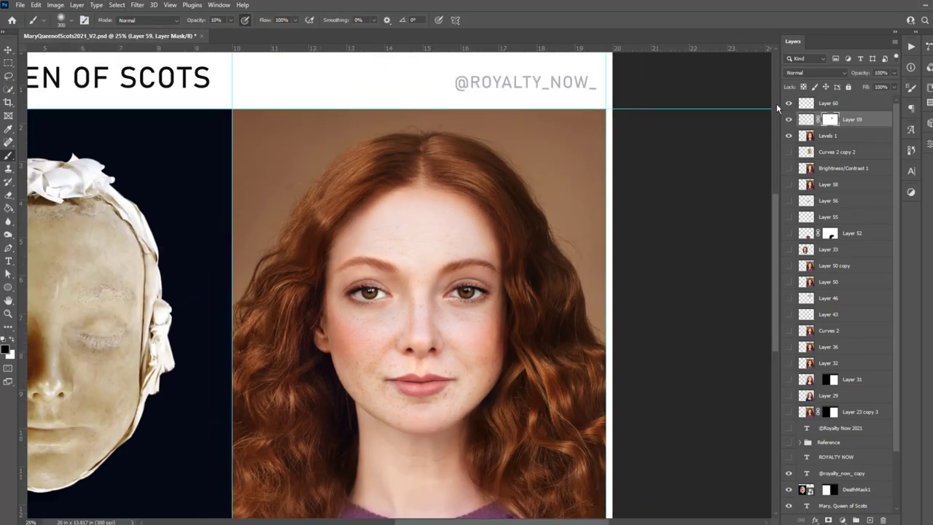
Clone-smooth the skin under the left eyebrow on Layer 60 and give it a mask.
key(ctrl+plus)
key(ctrl+plus)
key(ctrl+plus)
key(s)
click(827, 102)
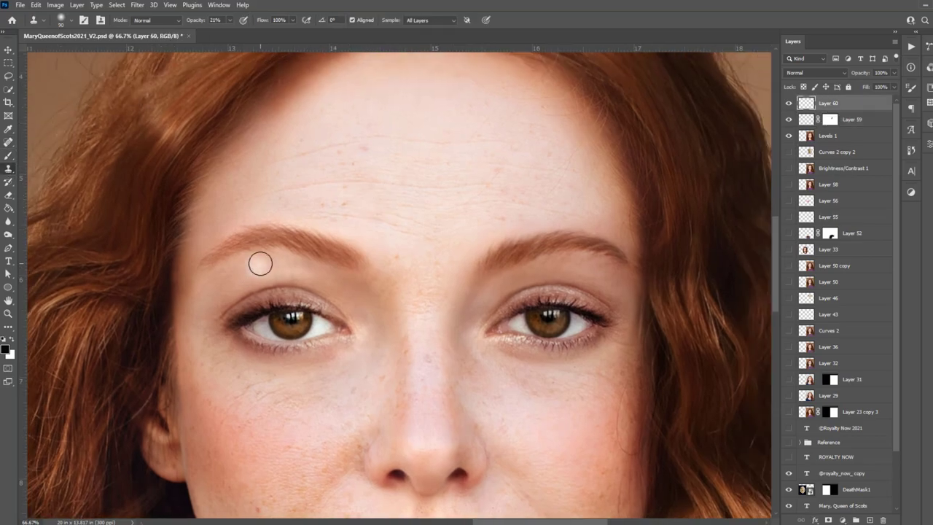
drag(260, 263, 211, 287)
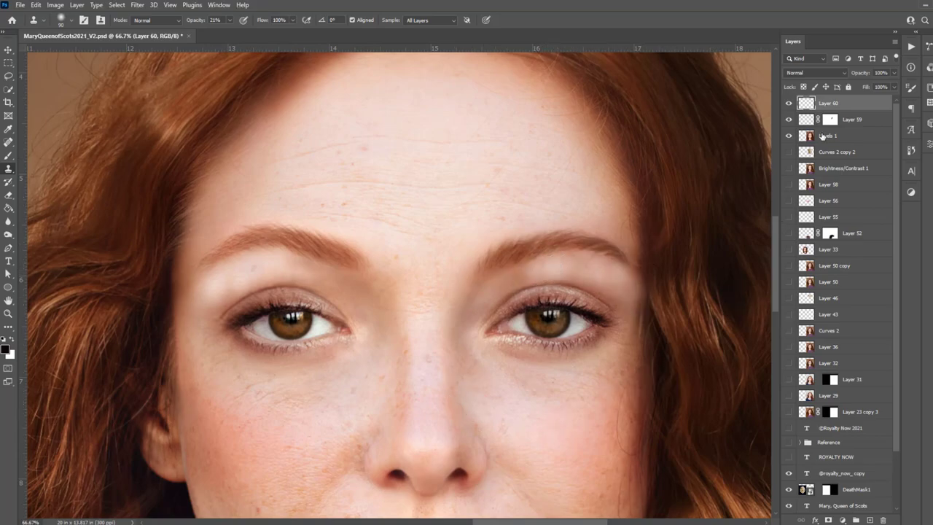
click(829, 520)
key(b)
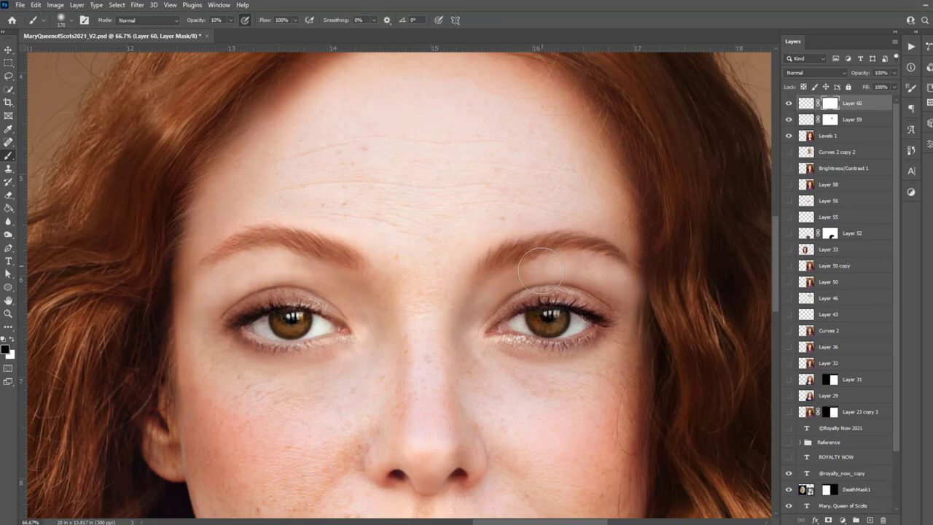
key(ctrl+minus)
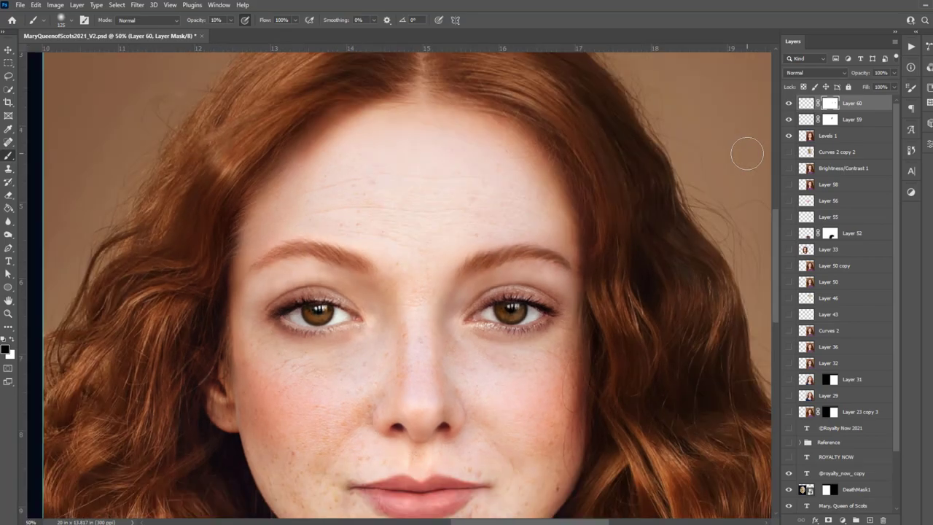
key(ctrl+minus)
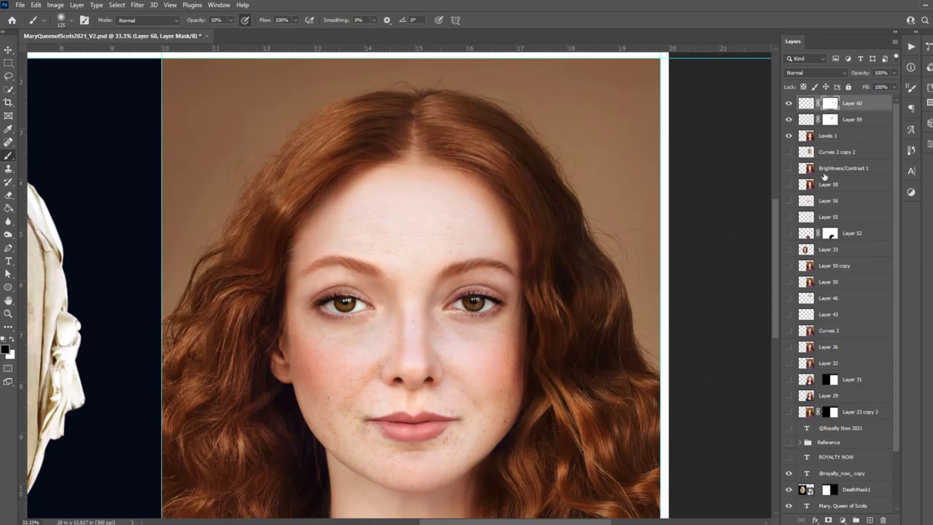
On a new layer, sample face skin tone for painting around the eyes at 5% opacity.
key(ctrl+shift+alt+n)
key(ctrl+1)
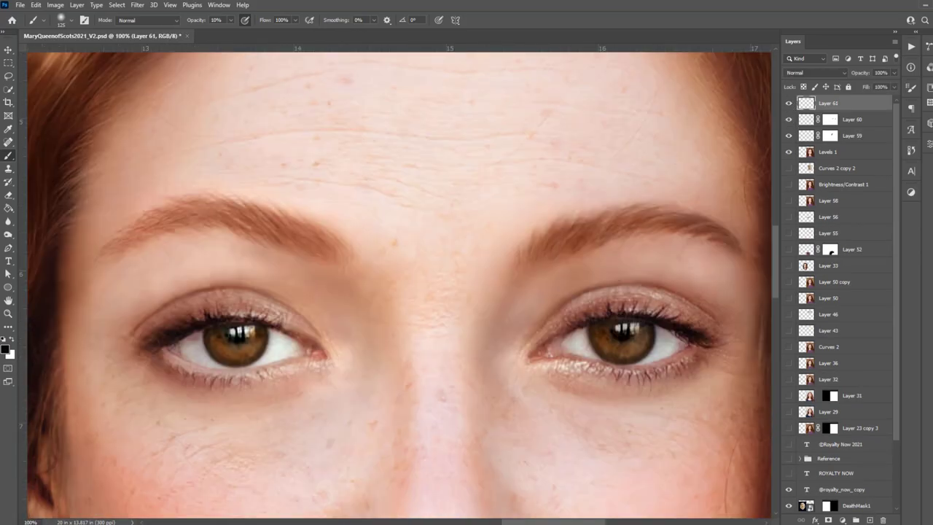
alt+click(268, 255)
key(0)
key(5)
key(bracketleft)
key(bracketleft)
key(bracketleft)
scroll(313, 269, right, 5)
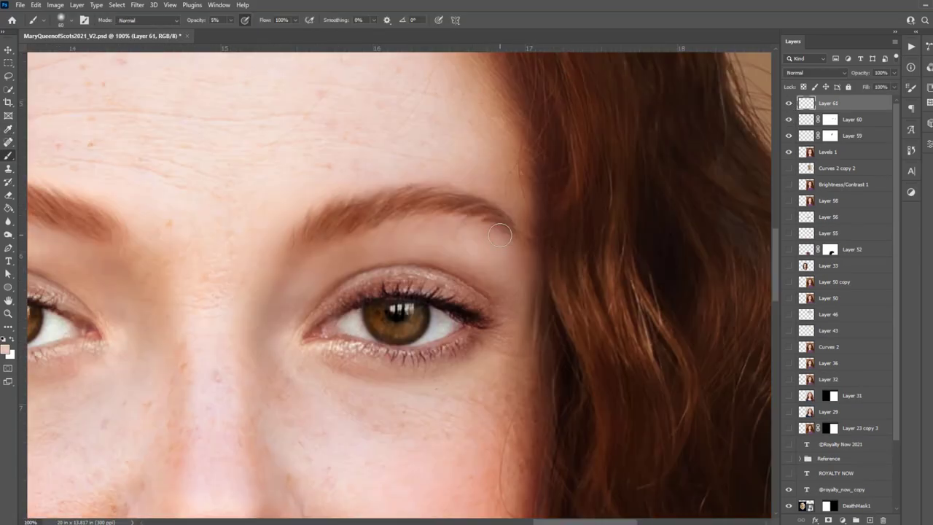
key(ctrl+minus)
key(ctrl+minus)
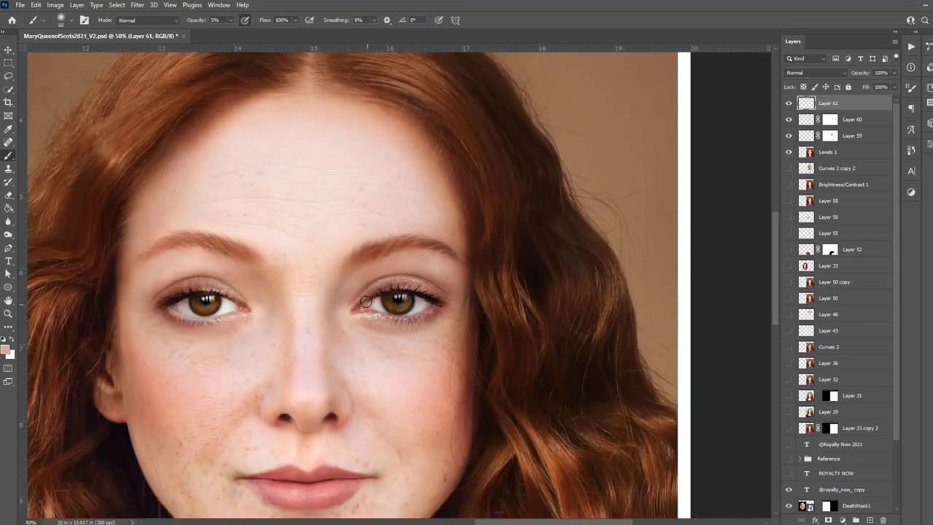
On another new layer, paint sampled forehead skin tones with a resized brush.
key(ctrl+plus)
key(ctrl+plus)
key(ctrl+shift+alt+n)
key(j)
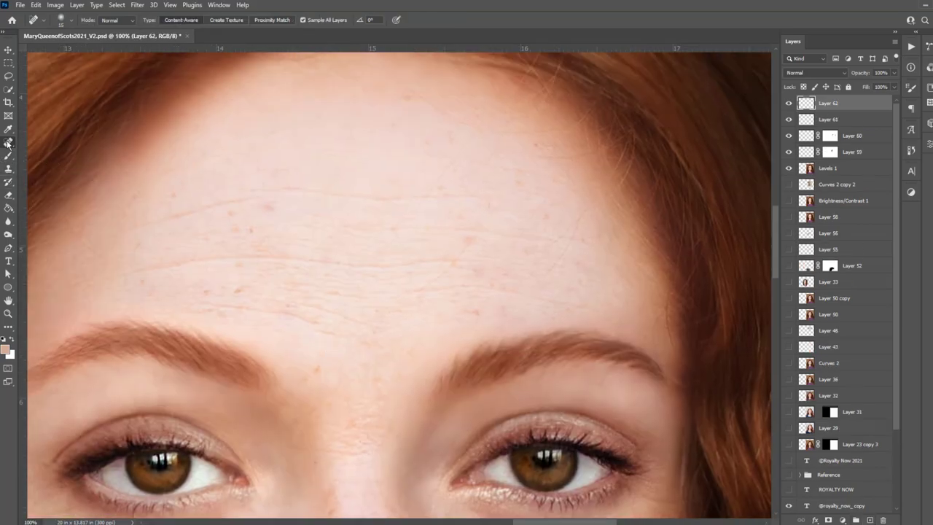
click(8, 155)
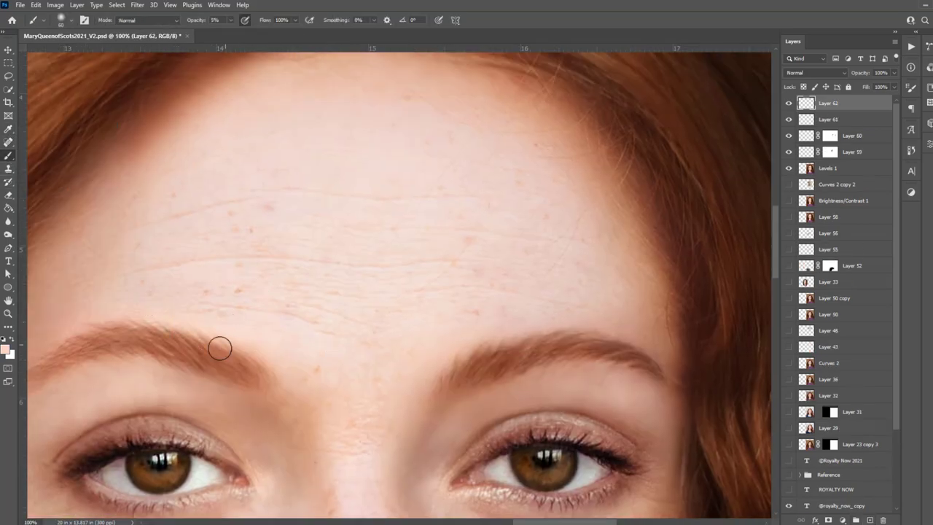
alt+click(184, 262)
key(bracketright)
key(bracketright)
key(bracketright)
alt+click(441, 320)
key(ctrl+minus)
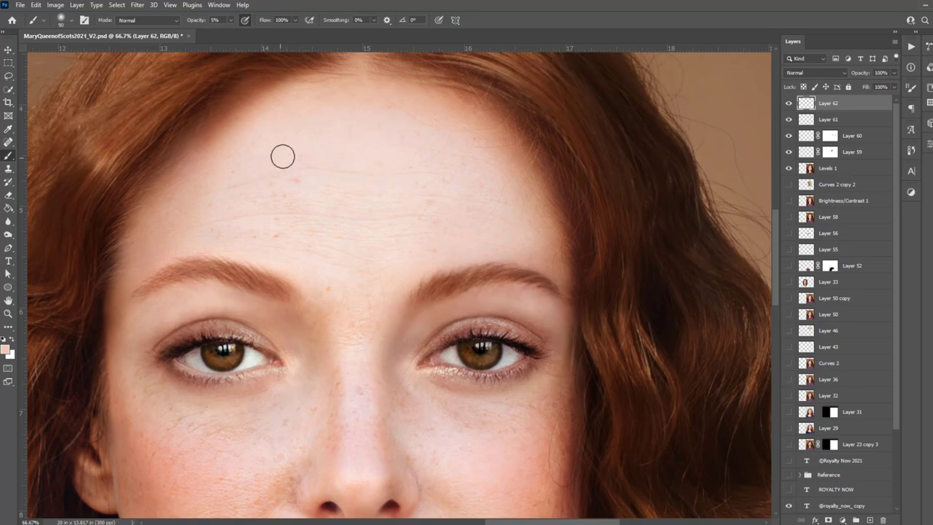
alt+click(243, 175)
key(bracketleft)
key(bracketleft)
key(bracketleft)
Spot-heal the marks across the left forehead.
key(j)
drag(198, 195, 298, 170)
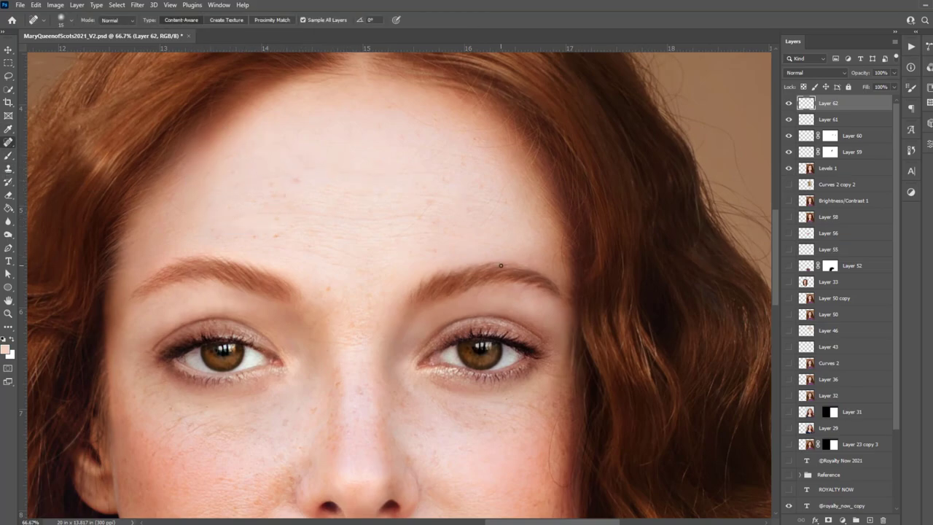
click(8, 169)
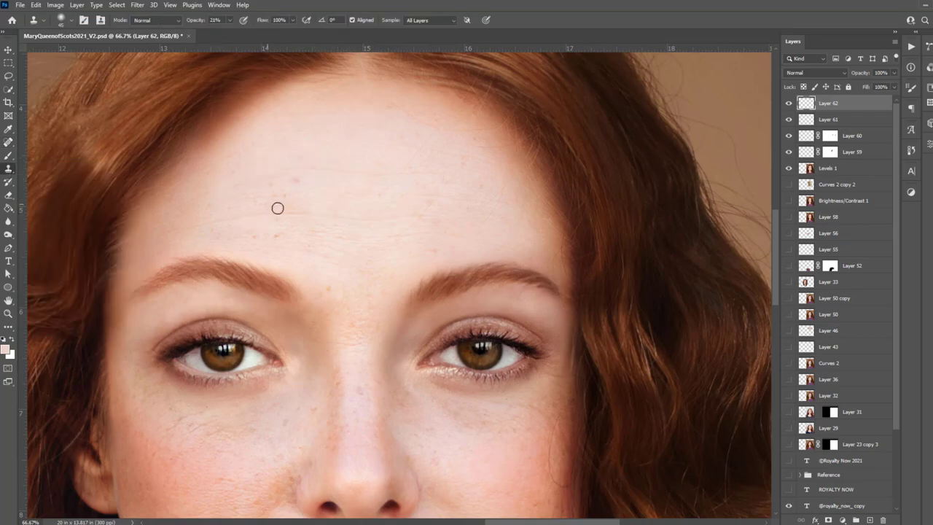
scroll(333, 221, down, 4)
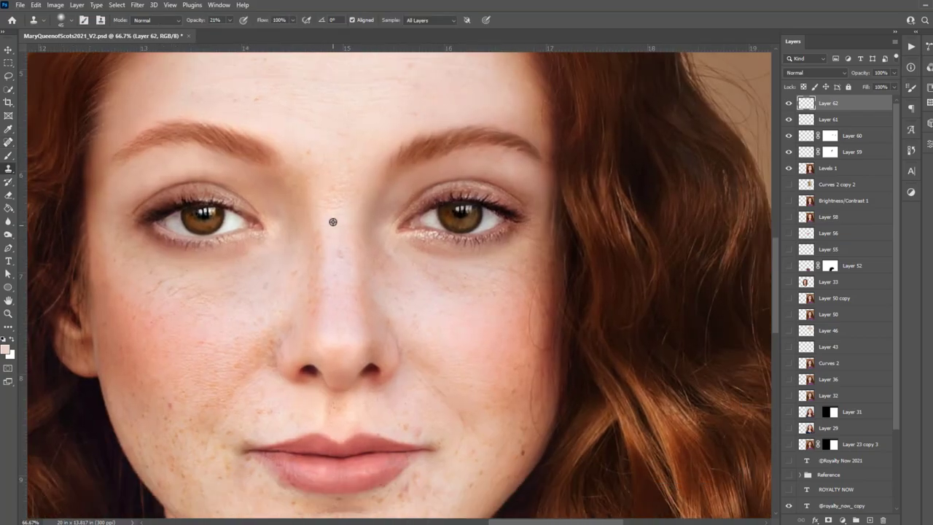
scroll(346, 186, down, 2)
scroll(437, 233, up, 2)
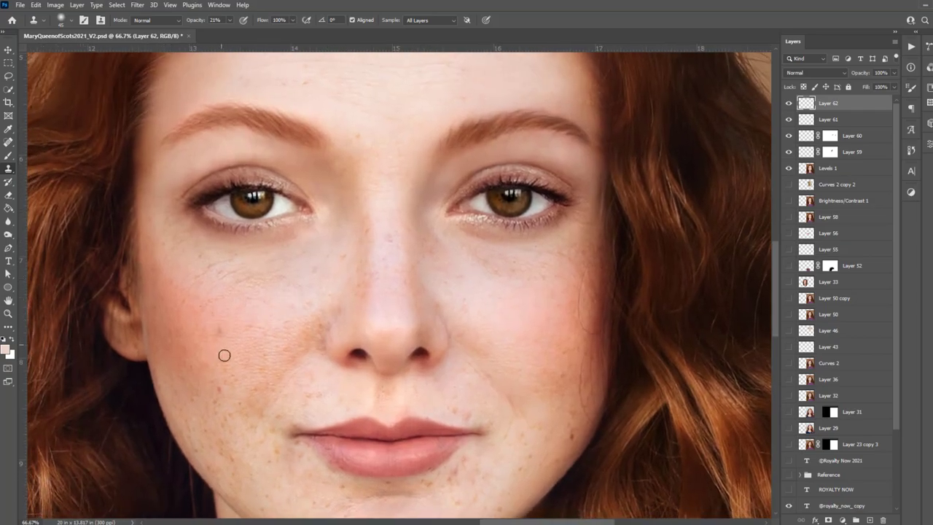
scroll(225, 354, down, 1)
drag(420, 272, 394, 269)
Add a new layer for cheek work and zoom out to show the portrait and death mask.
key(ctrl+shift+alt+n)
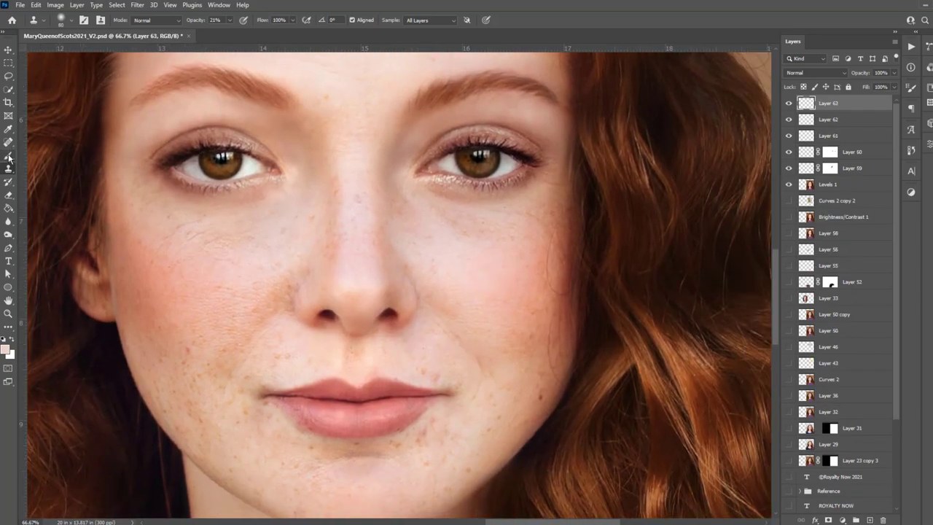
key(b)
scroll(610, 255, down, 1)
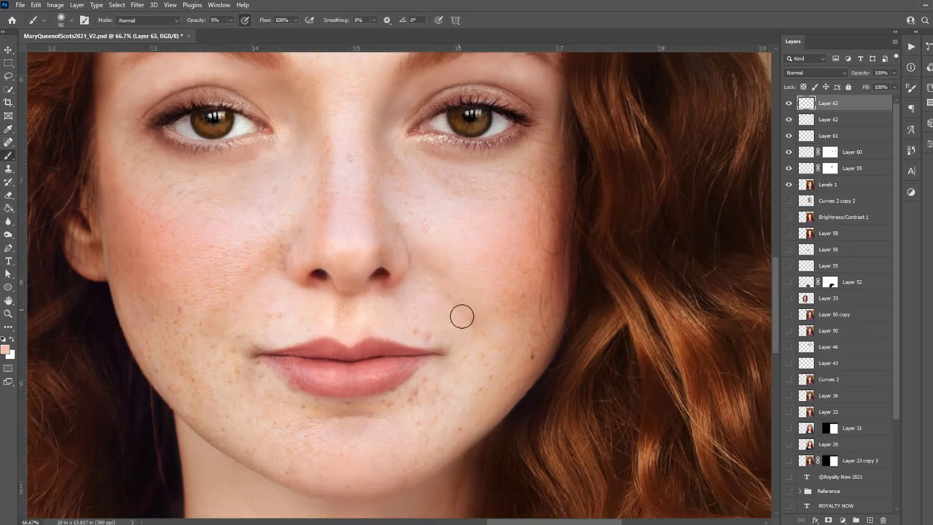
key(ctrl+minus)
key(ctrl+minus)
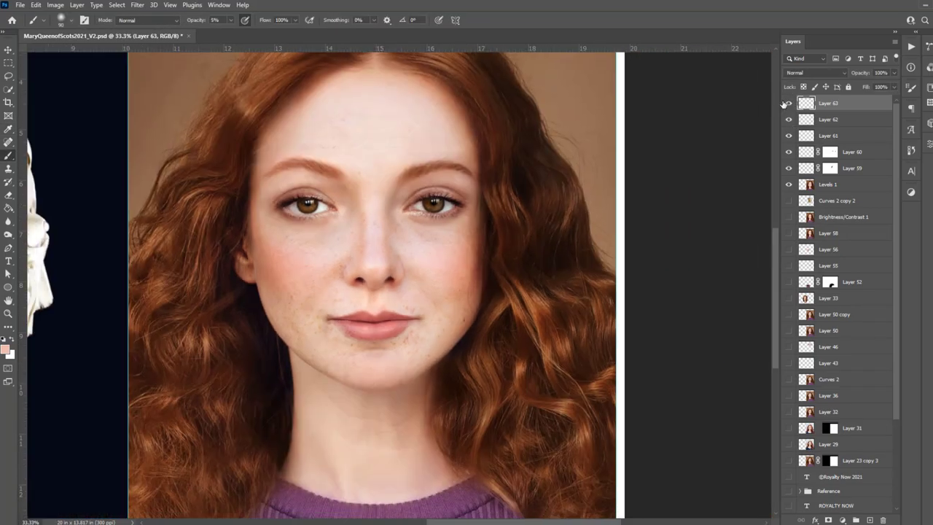
key(ctrl+minus)
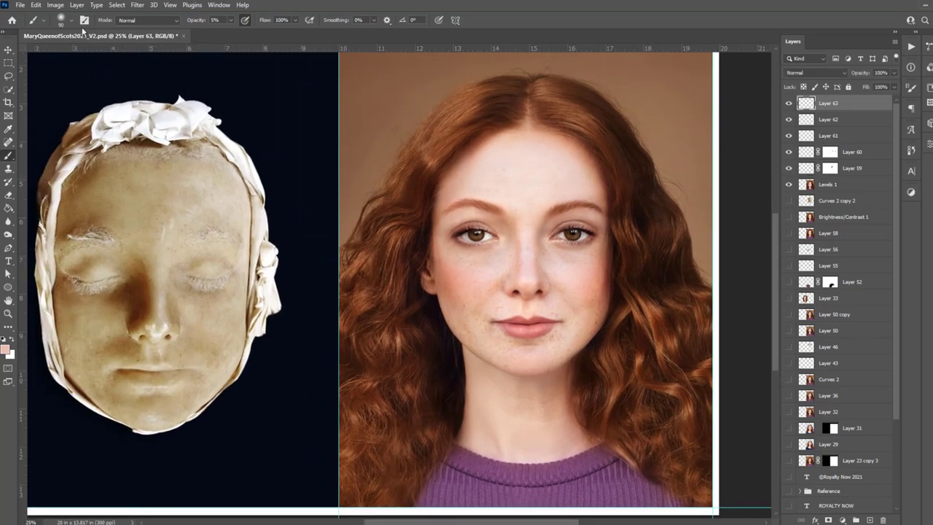
On another new layer, paint a darker sampled cheek tone and lower its opacity to 50%.
key(ctrl+shift+alt+n)
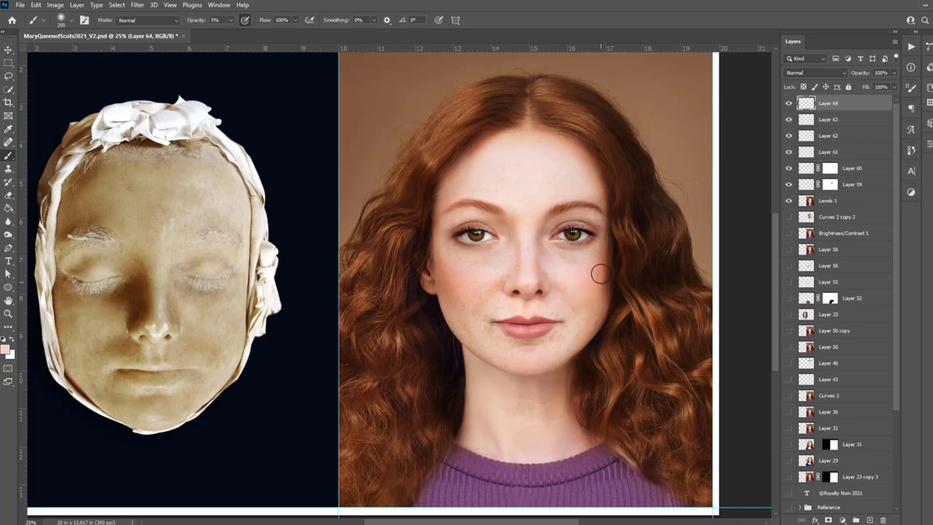
alt+click(448, 314)
key(bracketright)
key(bracketright)
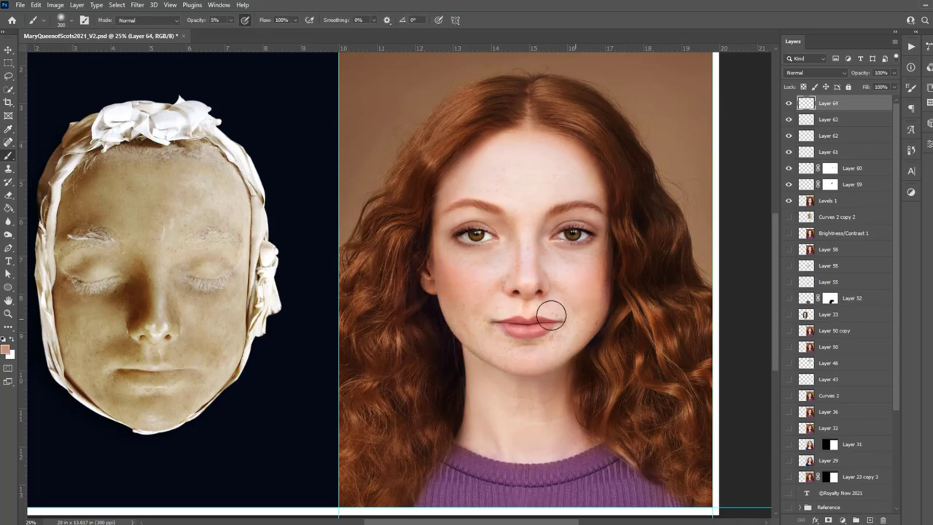
key(7)
key(5)
key(5)
key(ctrl+minus)
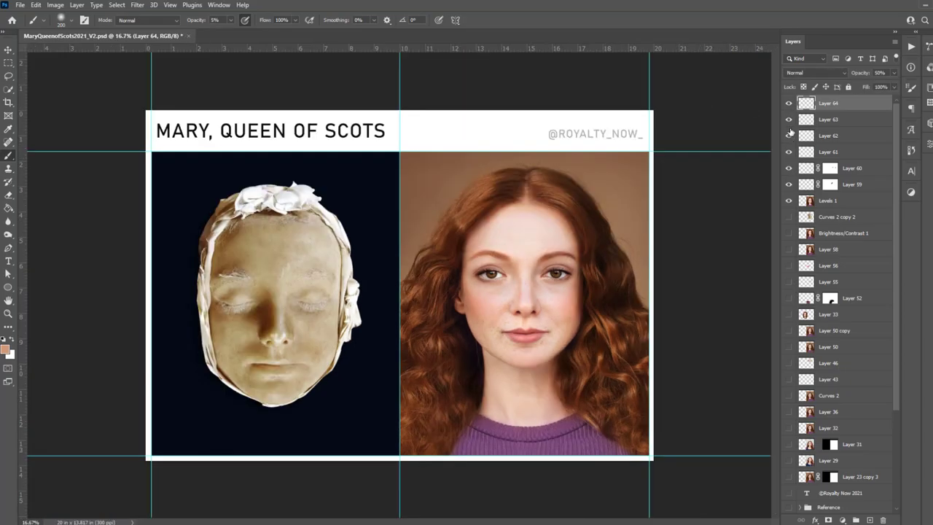
Merge retouching Layers 59–64 into one layer, then merge it down into Levels 1.
shift+click(831, 185)
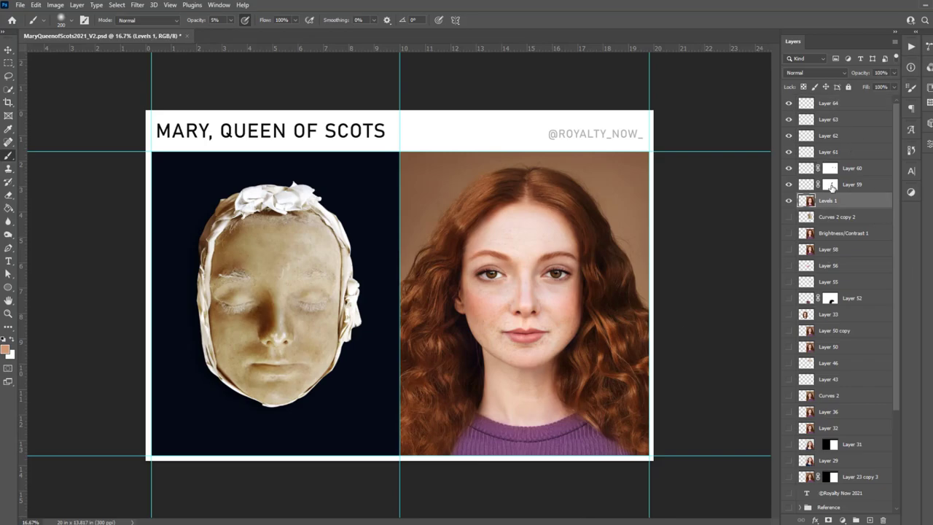
right_click(831, 152)
click(743, 399)
click(788, 103)
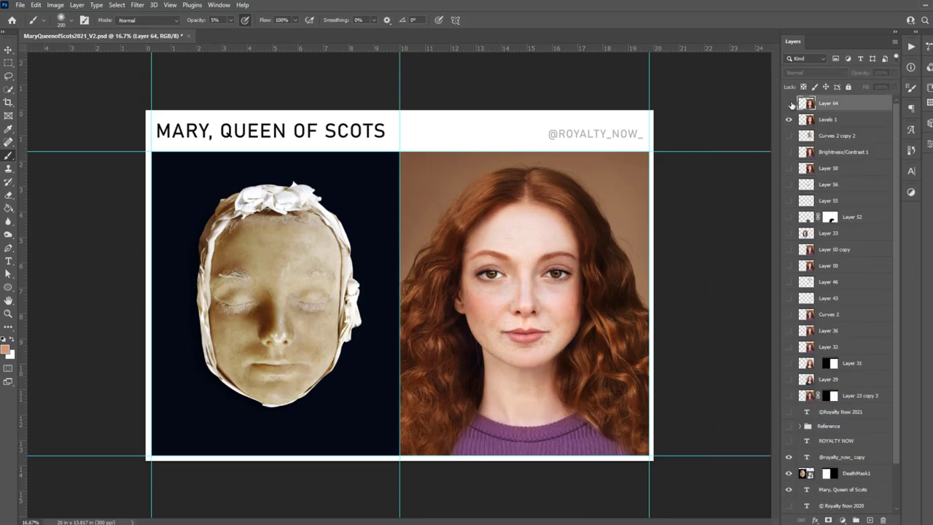
key(d)
key(bracketright)
key(bracketright)
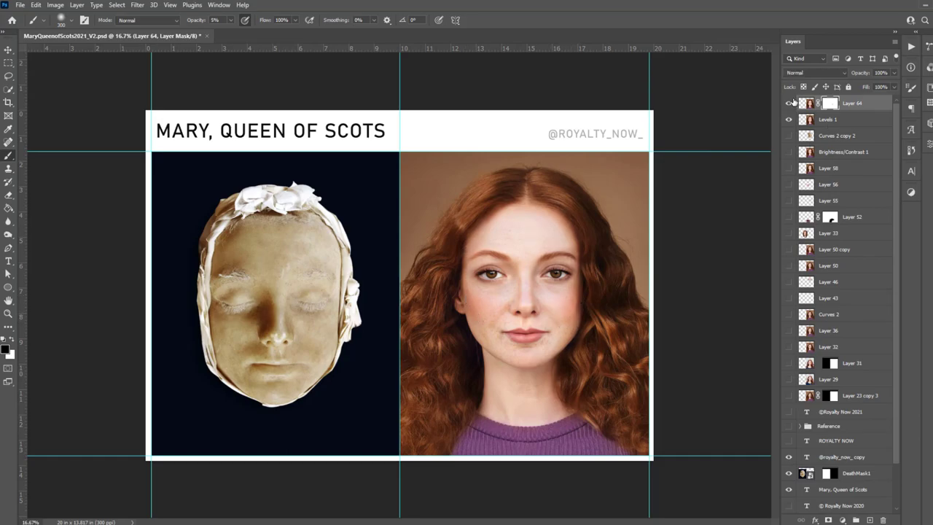
key(ctrl+e)
Duplicate the merged portrait and reshape the copy with Liquify.
key(ctrl+j)
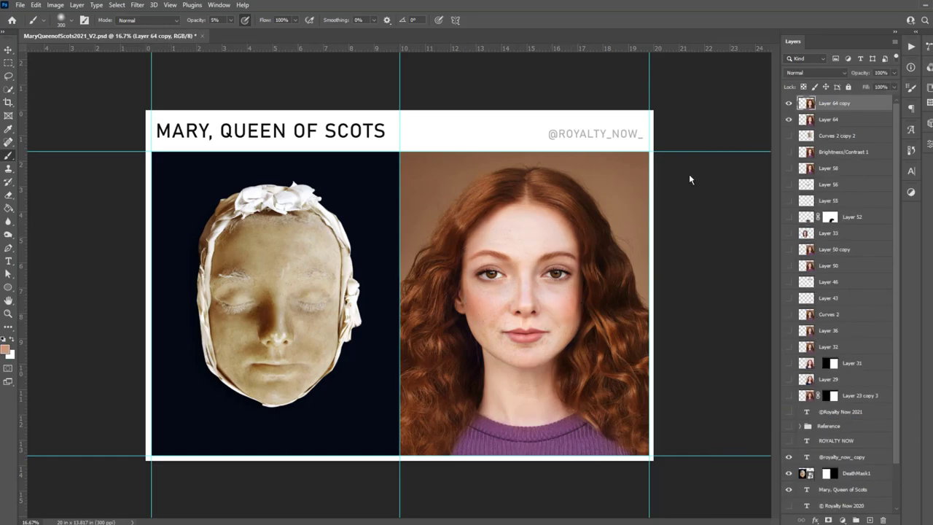
key(ctrl+shift+x)
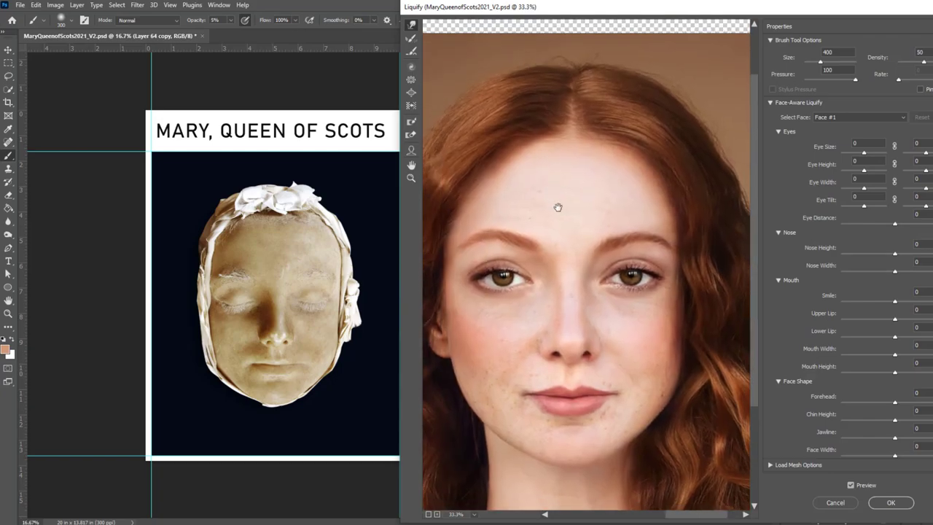
key(bracketleft)
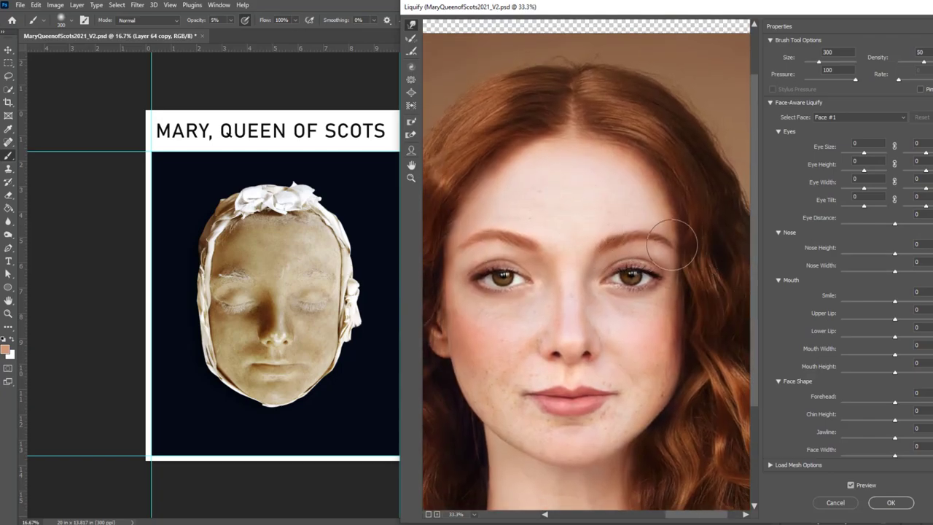
key(Return)
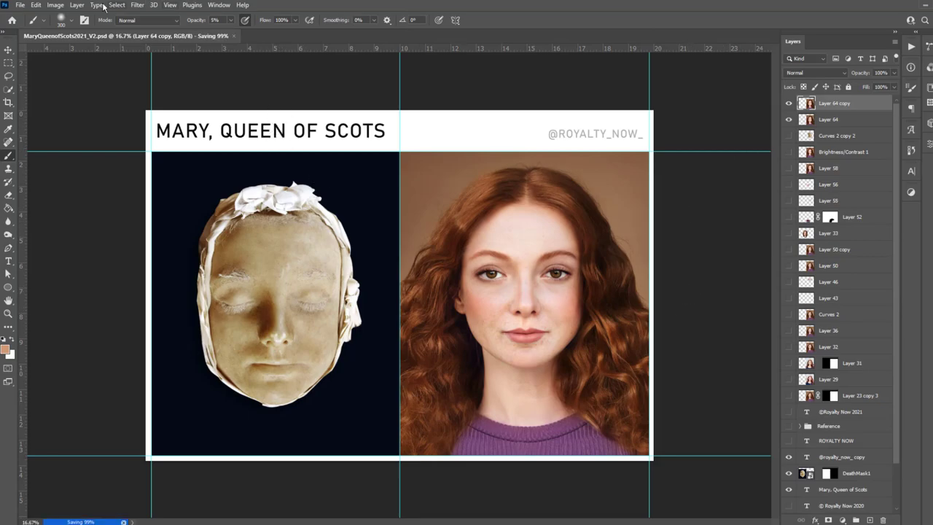
Add a Curves adjustment with a slightly lowered midpoint, invert its mask, and set a 250 brush.
click(77, 5)
mouse_move(110, 157)
click(198, 158)
key(Return)
drag(866, 233, 866, 238)
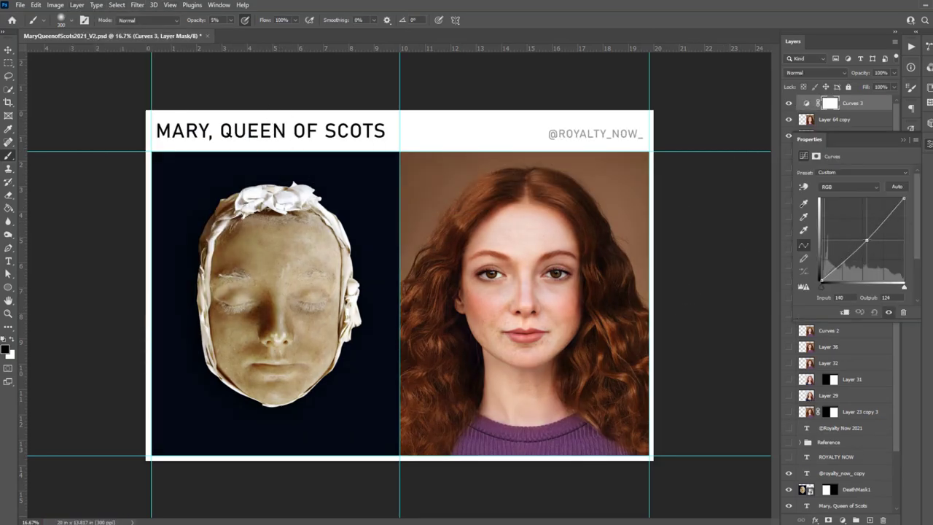
click(907, 127)
key(ctrl+i)
key(x)
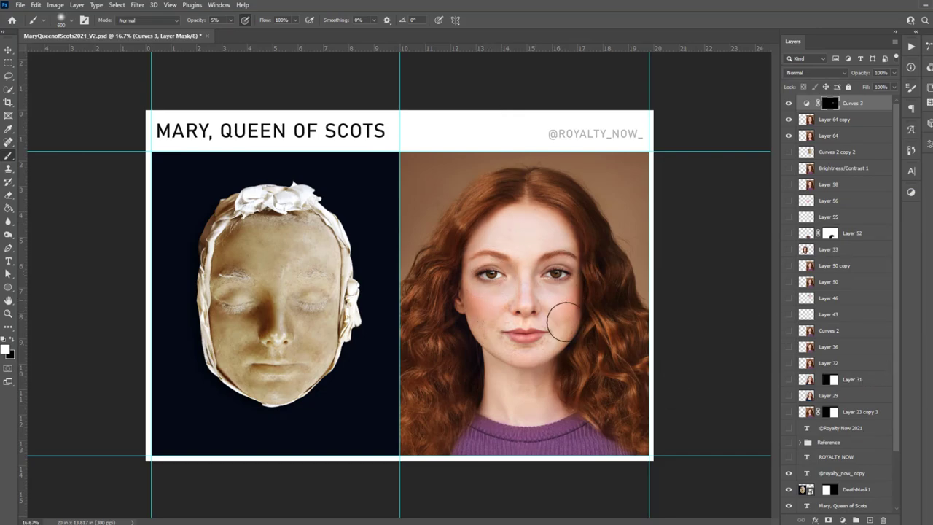
key(bracketleft)
key(bracketleft)
key(bracketleft)
On a new layer, sample skin and eyebrow brown and paint with a fine brush at 10% opacity.
key(ctrl+shift+alt+n)
scroll(558, 274, up, 5)
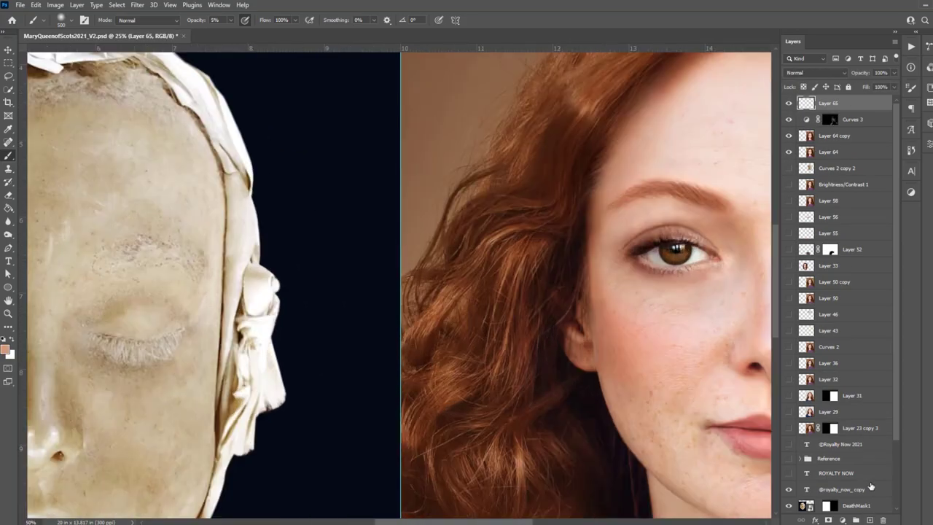
alt+click(372, 248)
key(1)
alt+click(396, 218)
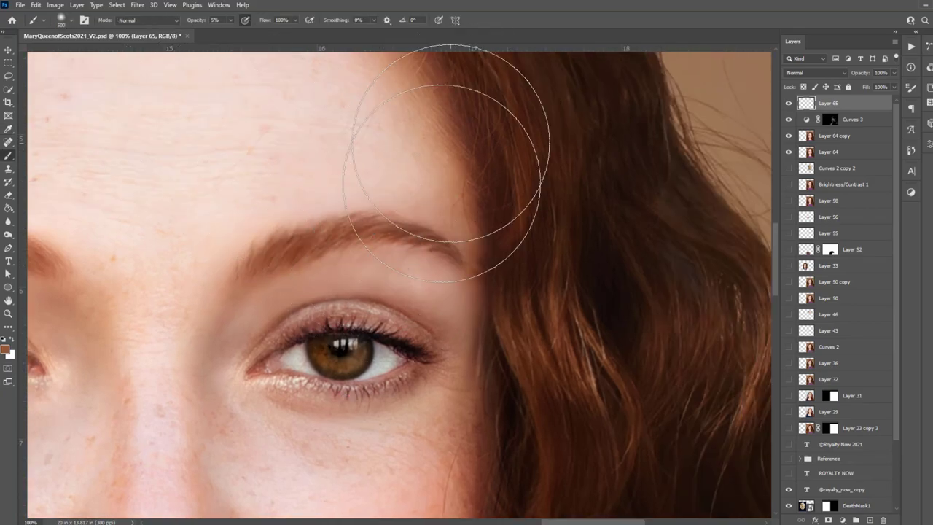
key(bracketleft)
key(bracketleft)
key(bracketleft)
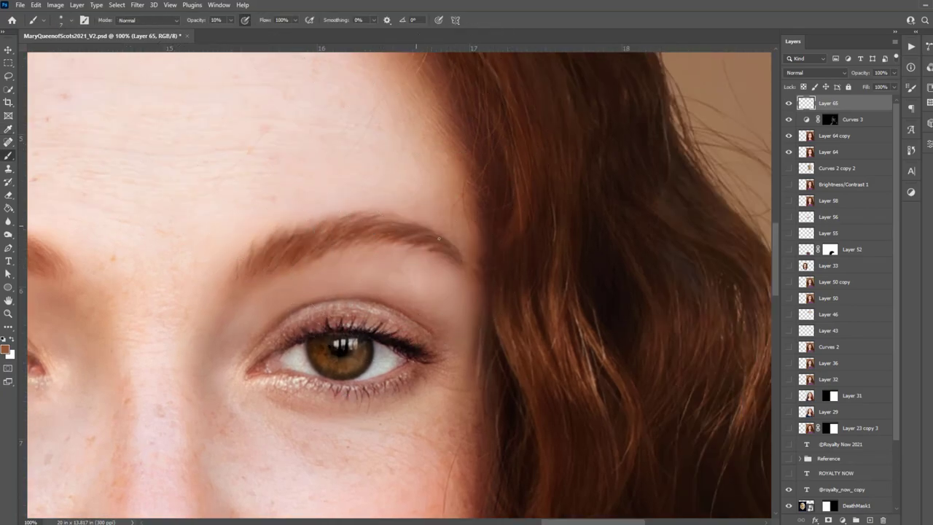
Repaint around the eyebrow with resampled skin and hair browns, then select the retouch layers to merge.
alt+click(280, 242)
alt+click(416, 229)
alt+click(304, 233)
alt+click(512, 240)
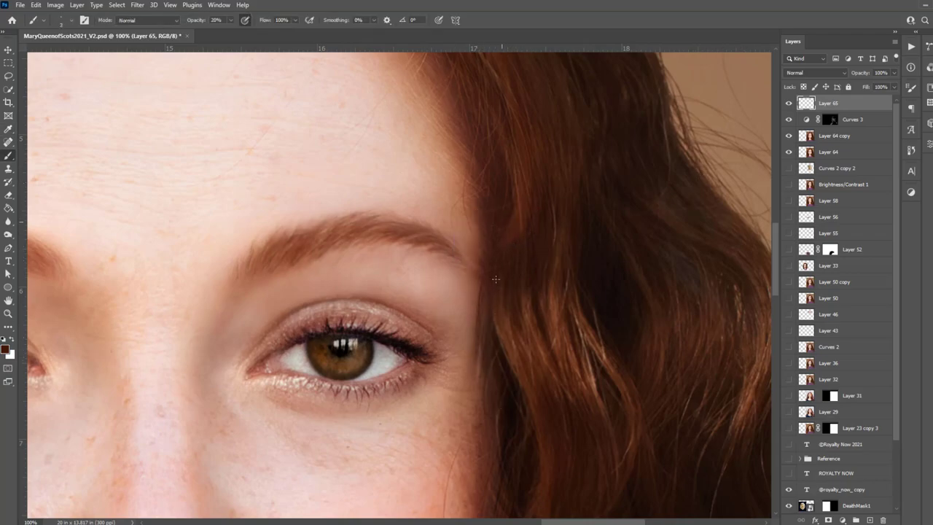
key(bracketleft)
key(bracketleft)
key(bracketleft)
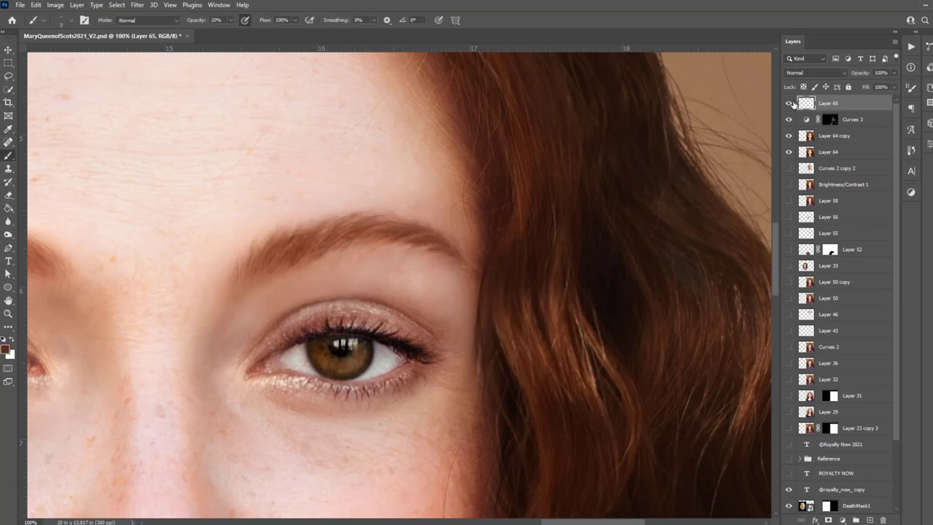
drag(491, 282, 564, 242)
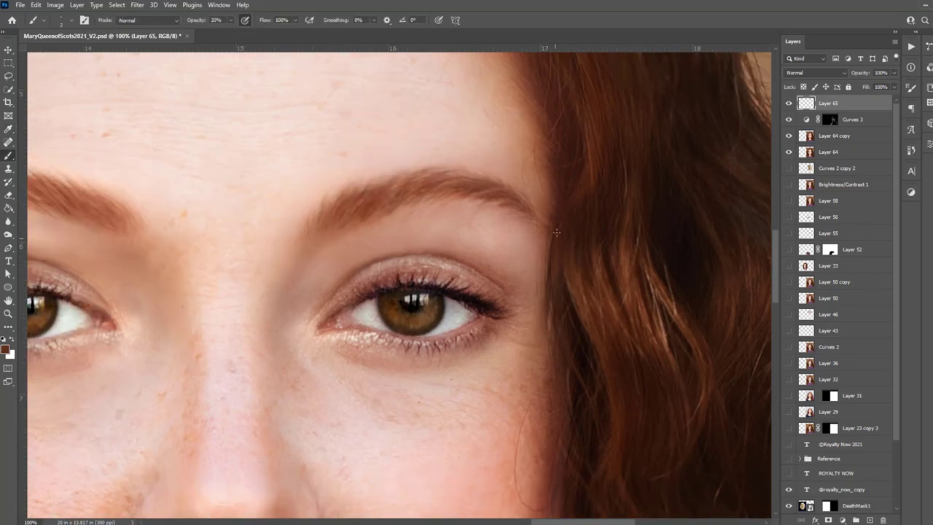
drag(547, 255, 743, 241)
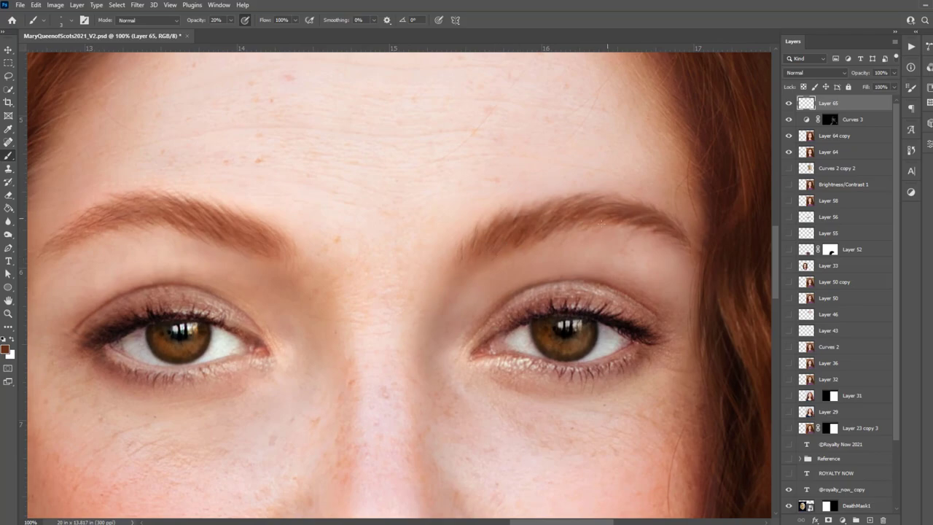
scroll(772, 356, down, 2)
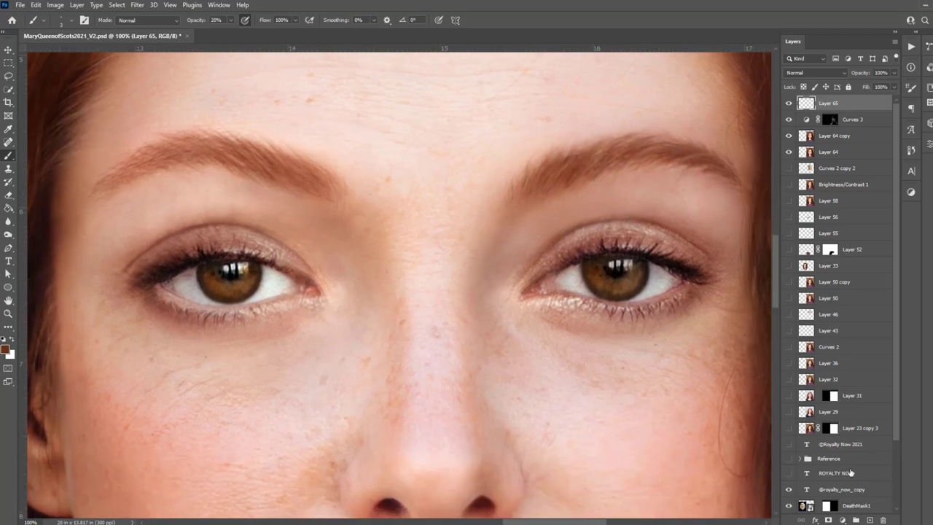
shift+click(823, 136)
right_click(824, 135)
Merge the selected layers into Layer 65 and duplicate it.
click(852, 396)
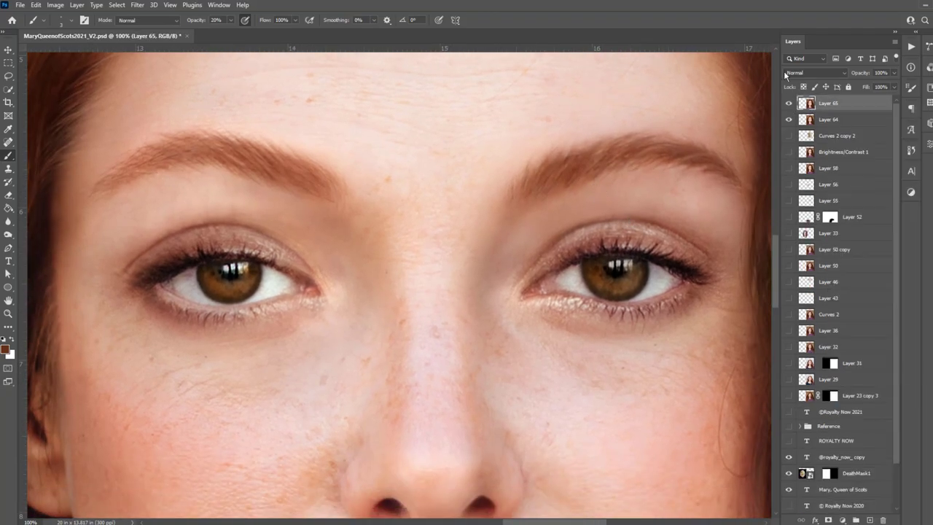
key(ctrl+minus)
key(ctrl+minus)
key(ctrl+minus)
key(ctrl+j)
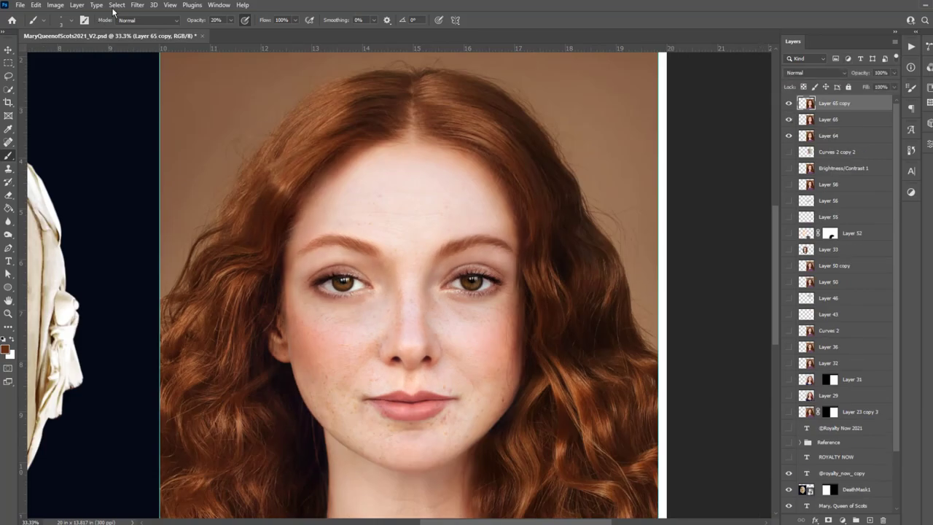
Preview Underpainting, Craquelure and Stained Glass in the Filter Gallery before choosing Texturizer canvas.
click(137, 4)
click(156, 61)
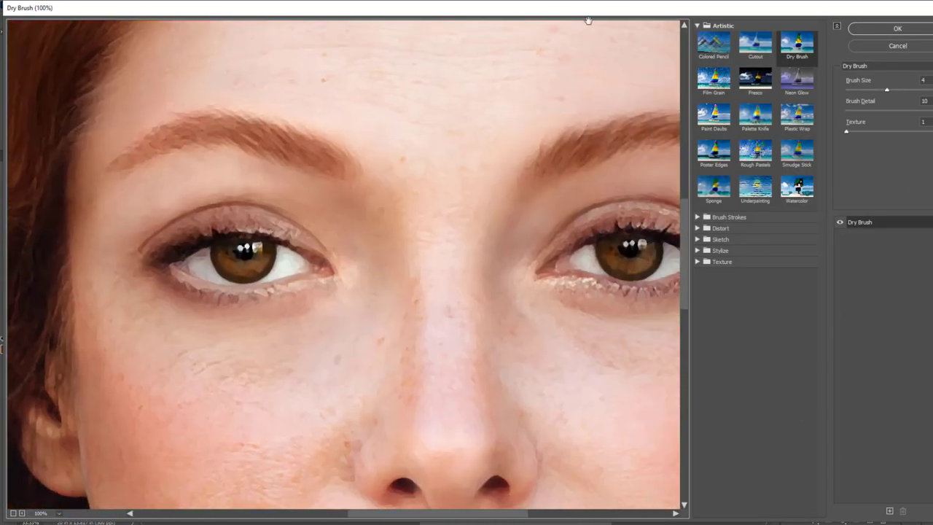
click(755, 187)
click(720, 250)
click(724, 297)
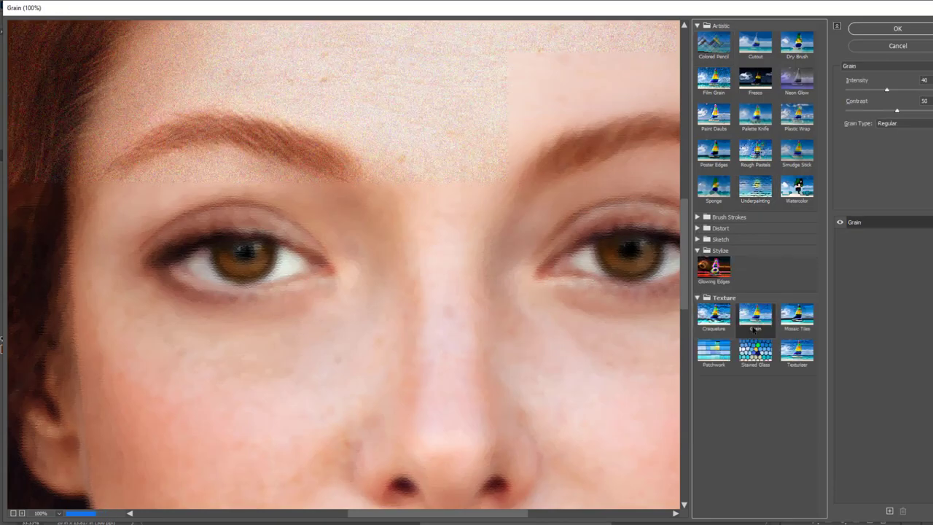
click(714, 315)
click(755, 350)
click(796, 351)
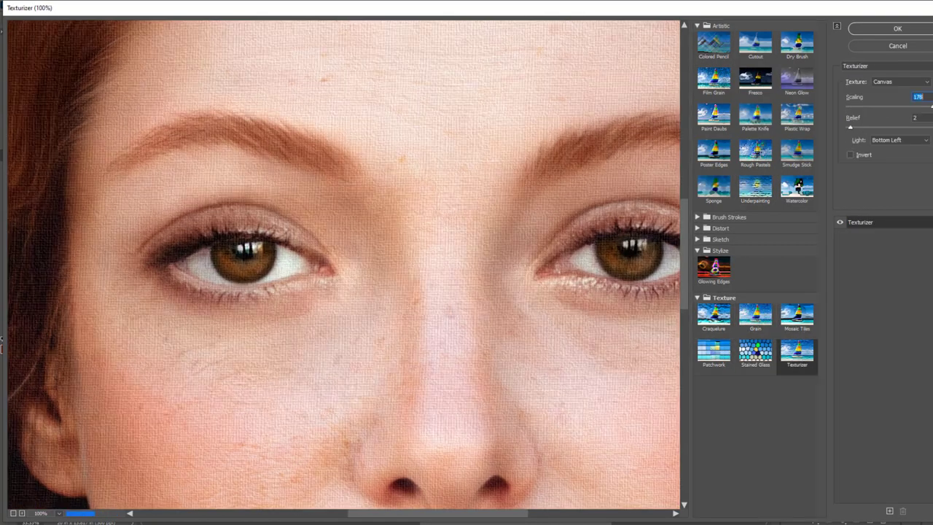
Make the canvas texture finer with lower scaling and more relief, then paint it above the left eye.
drag(920, 107, 900, 107)
drag(850, 127, 852, 127)
drag(900, 107, 878, 107)
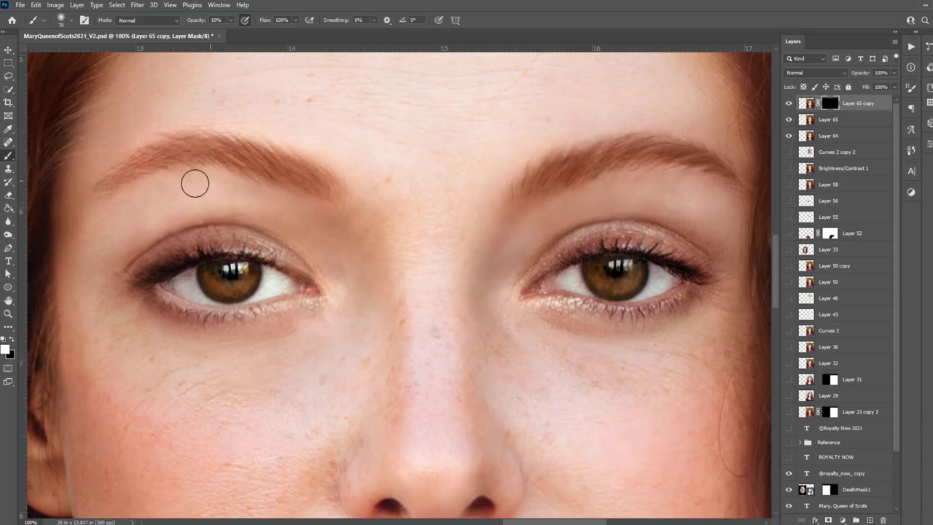
drag(195, 222, 210, 200)
click(137, 4)
click(168, 61)
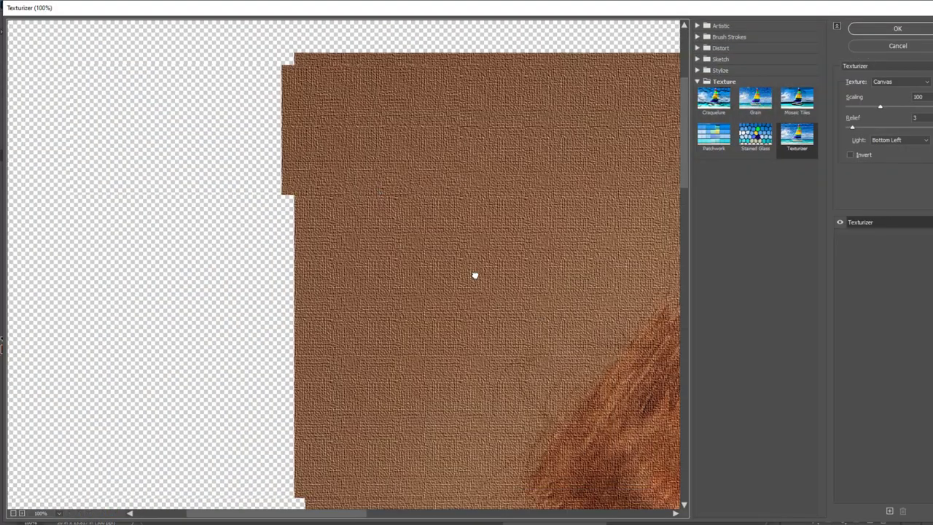
Apply the canvas texture and lower the texture layer's opacity.
key(Return)
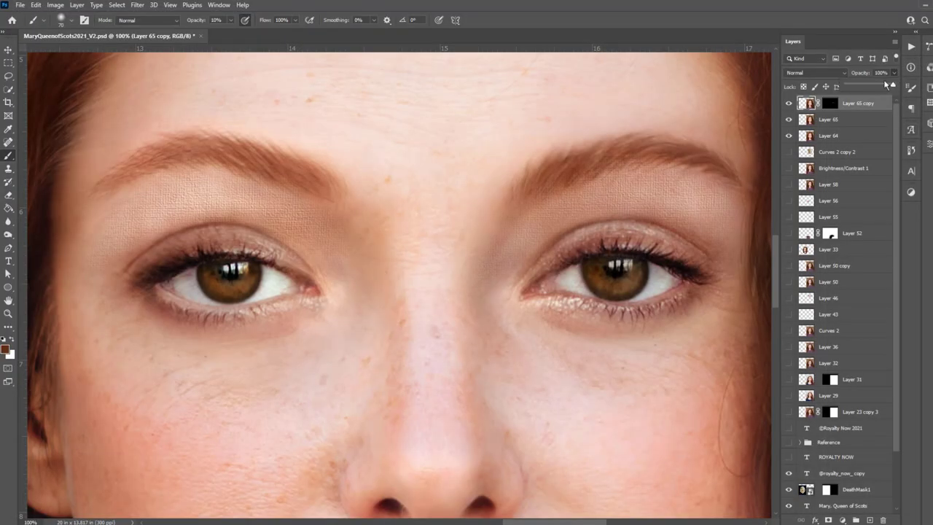
key(ctrl+minus)
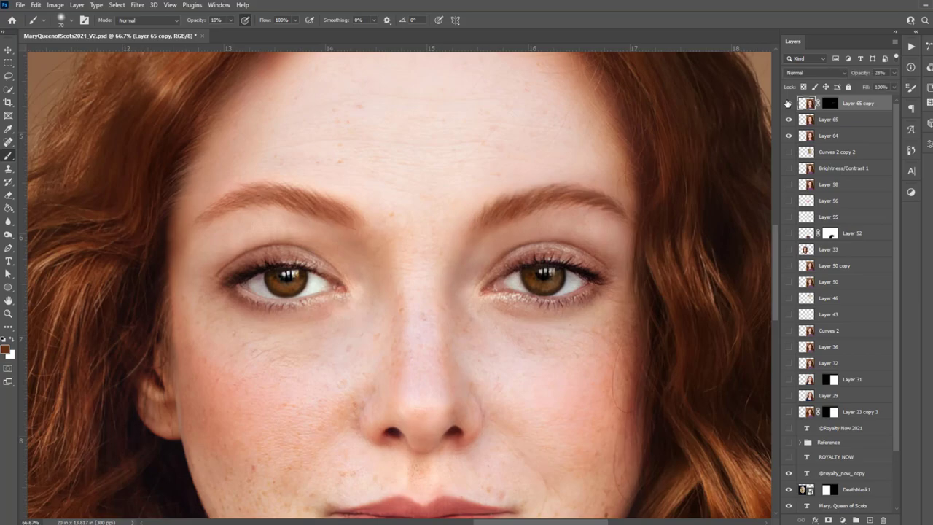
mouse_move(867, 85)
mouse_down()
mouse_move(894, 85)
mouse_move(870, 85)
mouse_up()
Duplicate the face layer again and apply a Craquelure texture with adjusted crack spacing and depth.
key(ctrl+minus)
key(ctrl+j)
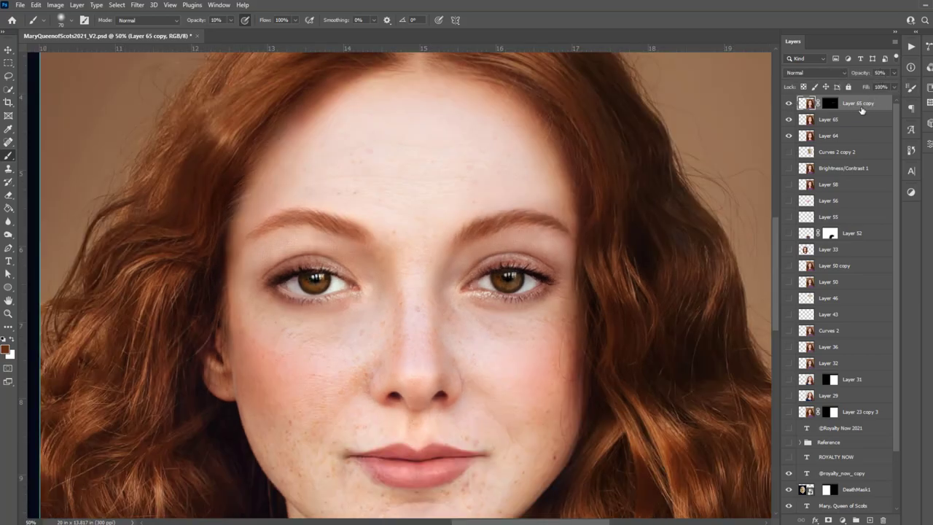
click(137, 4)
click(156, 57)
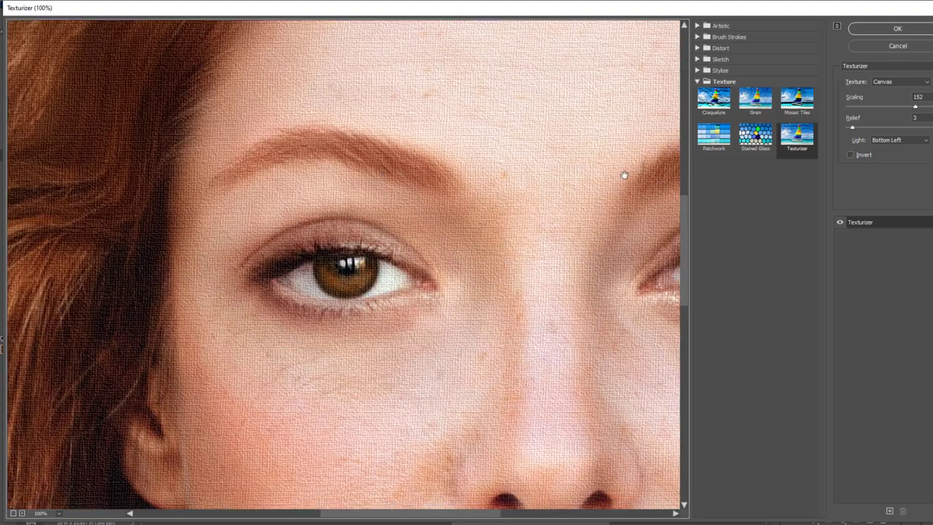
click(797, 99)
click(713, 99)
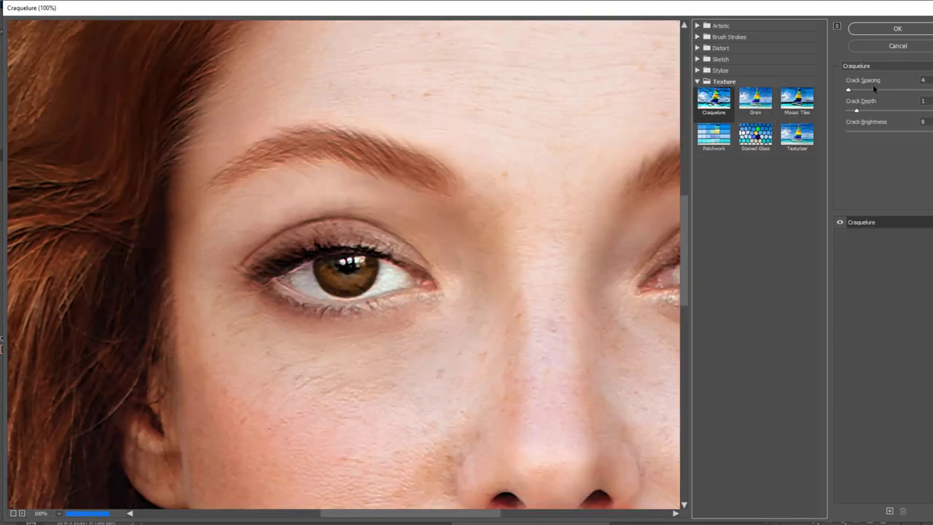
drag(882, 110, 819, 108)
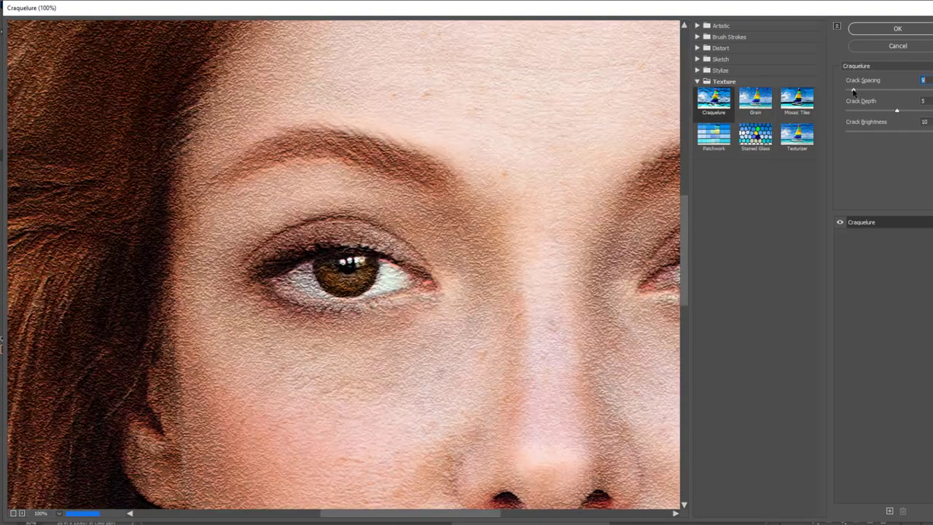
click(878, 30)
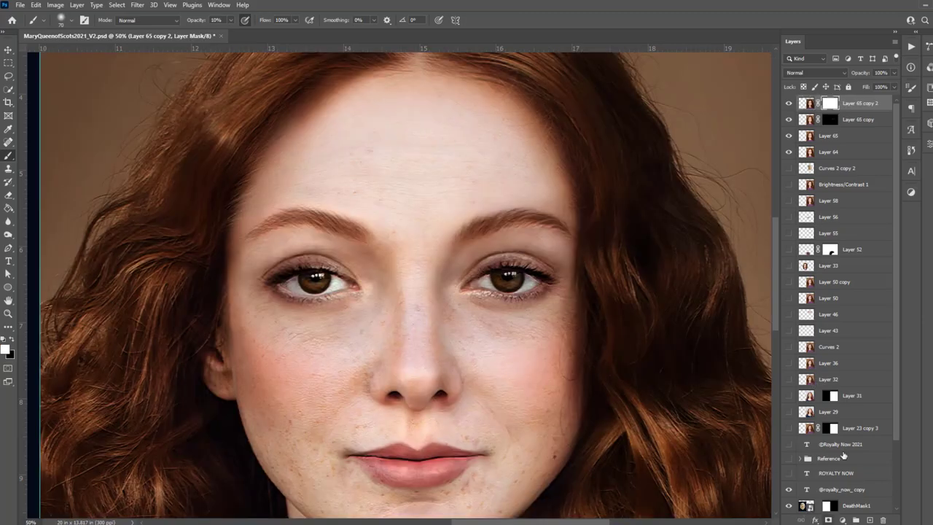
Sample a brown from the face, then select both texture layers, including copy 2 at 60%, for merging.
scroll(477, 170, right, 5)
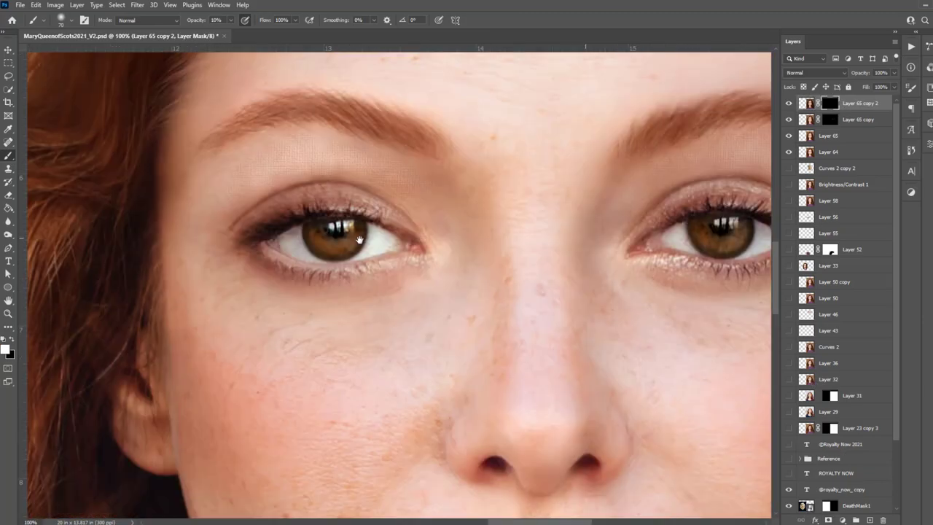
scroll(551, 139, right, 5)
key(ctrl+minus)
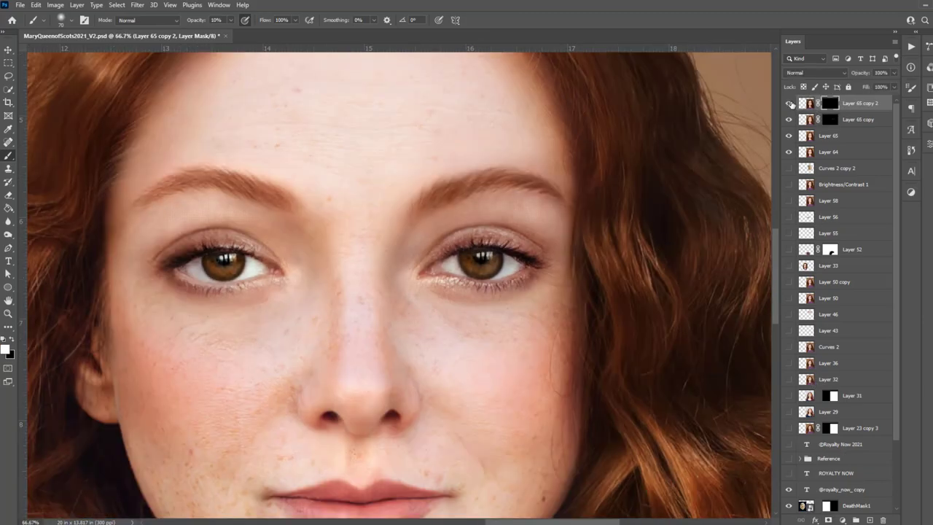
key(x)
alt+click(523, 206)
click(852, 121)
key(ctrl+minus)
key(ctrl+minus)
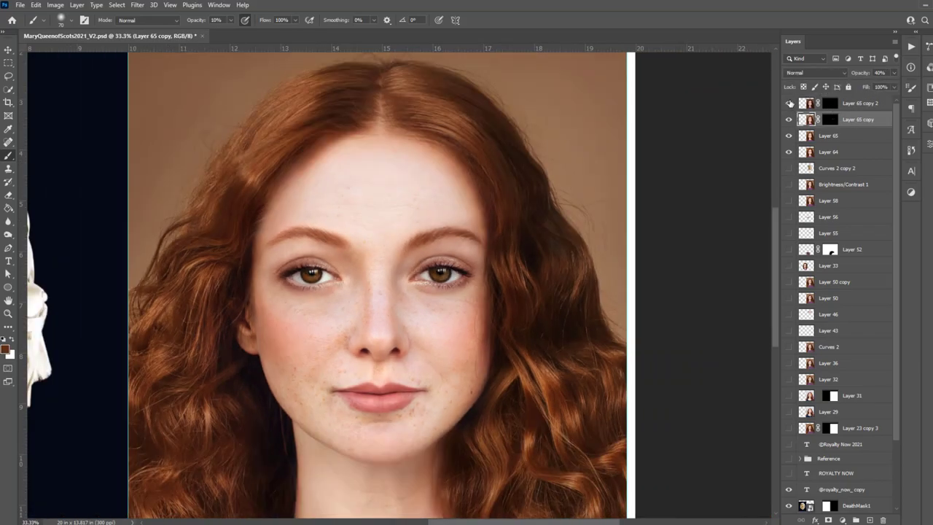
click(801, 102)
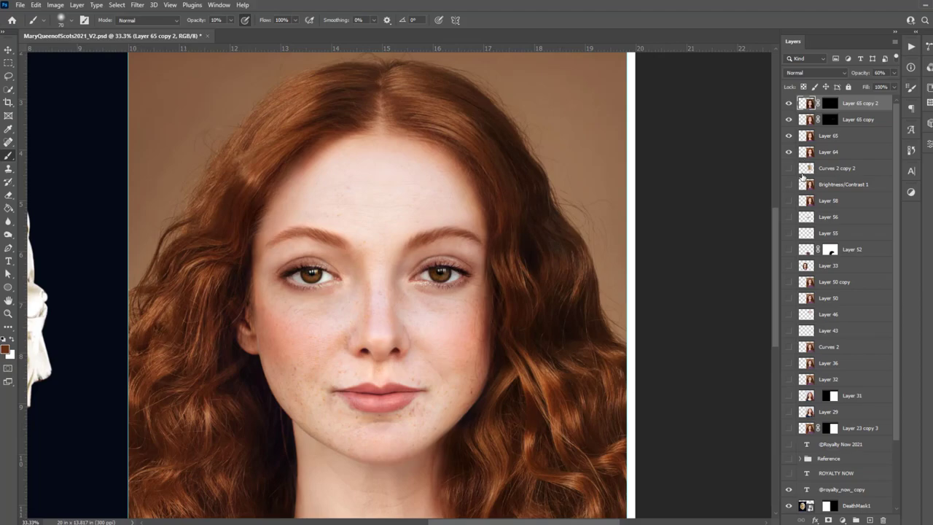
right_click(838, 103)
Merge the two texture layers and reshape the face with Liquify.
click(808, 393)
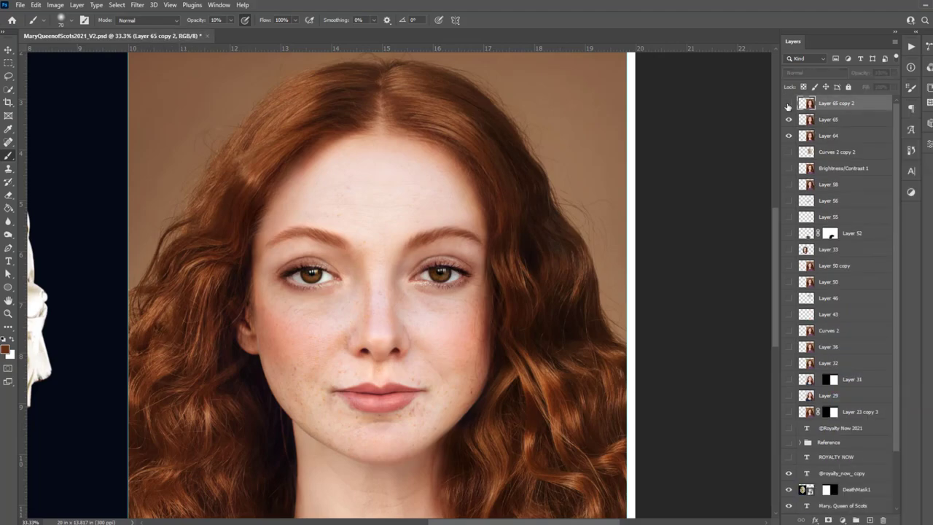
key(ctrl+shift+x)
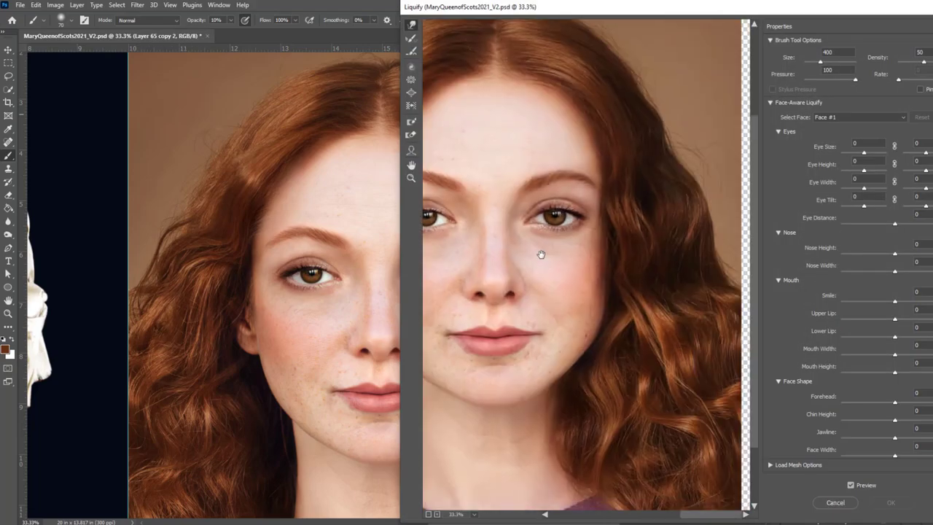
key(bracketright)
key(bracketright)
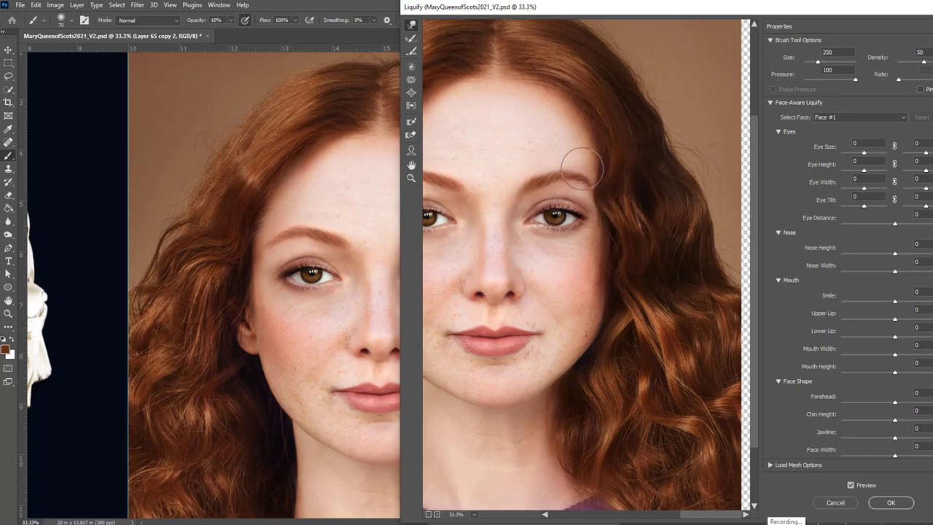
key(bracketleft)
key(bracketleft)
key(bracketleft)
key(ctrl+plus)
key(ctrl+plus)
key(ctrl+plus)
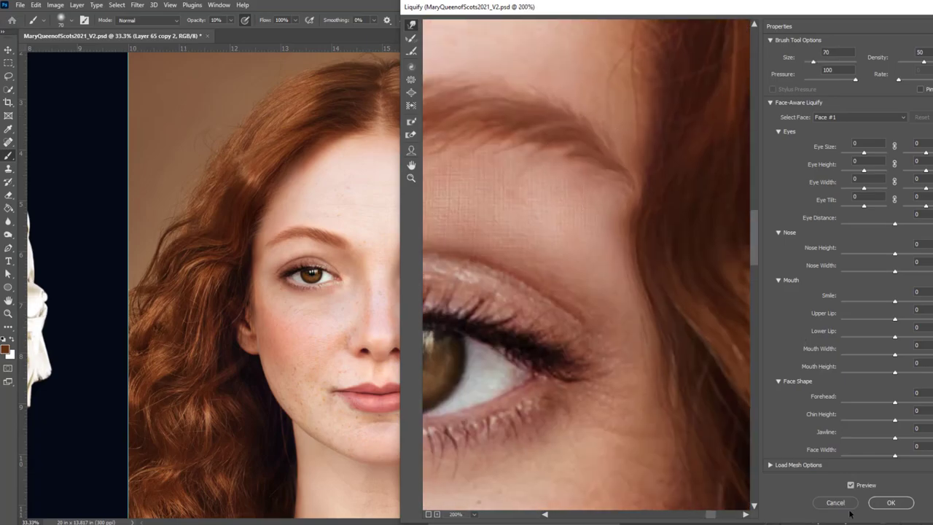
key(Return)
Duplicate Layer 65 and apply a Liquify pass to the new copy.
click(854, 119)
key(ctrl+j)
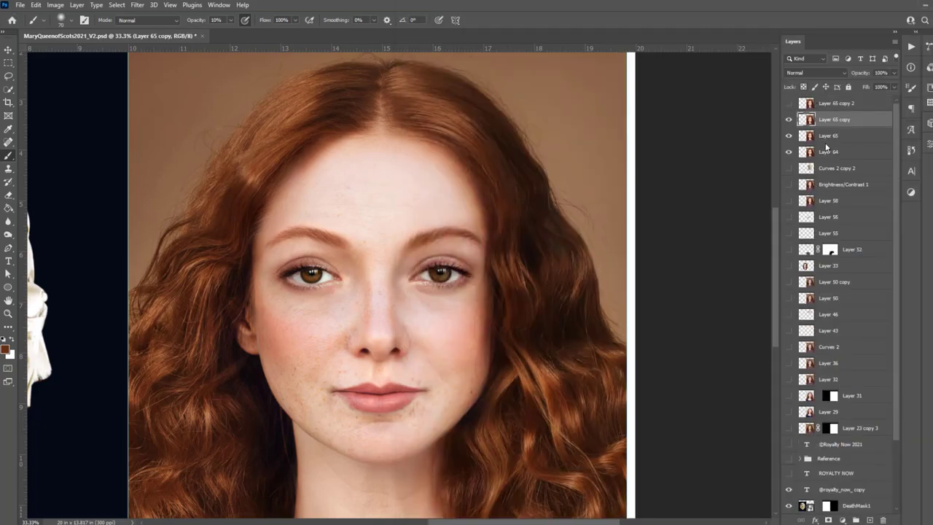
key(ctrl+shift+x)
key(ctrl+plus)
key(ctrl+plus)
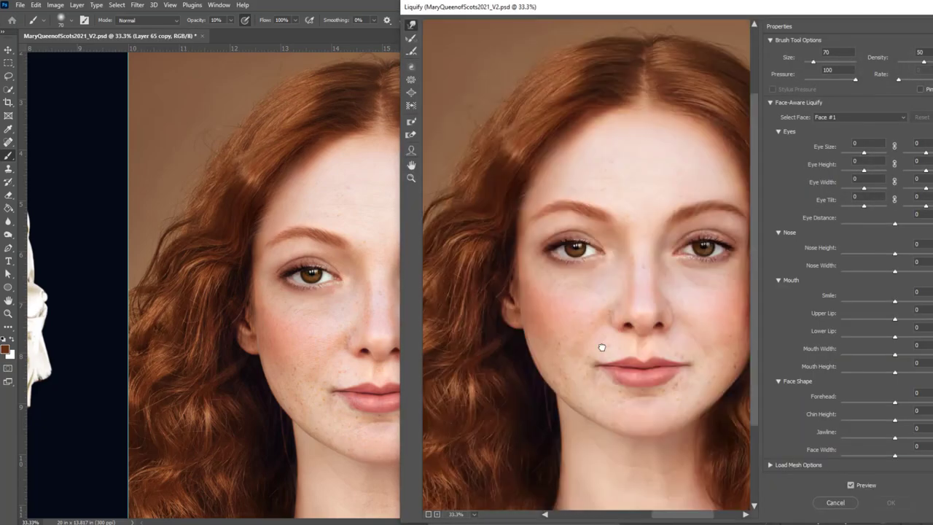
key(ctrl+minus)
click(903, 502)
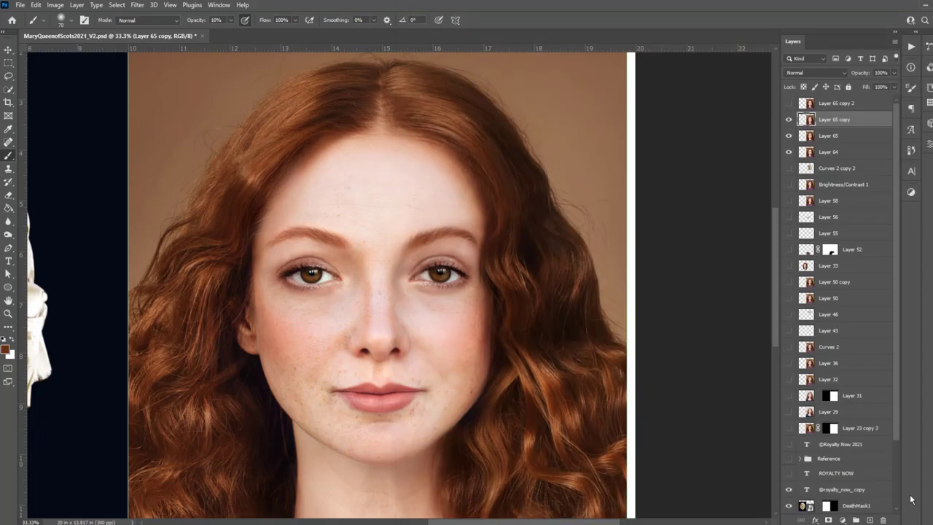
Hide Layer 65 copy behind a black mask and paint parts back in with a slightly larger brush.
alt+click(828, 519)
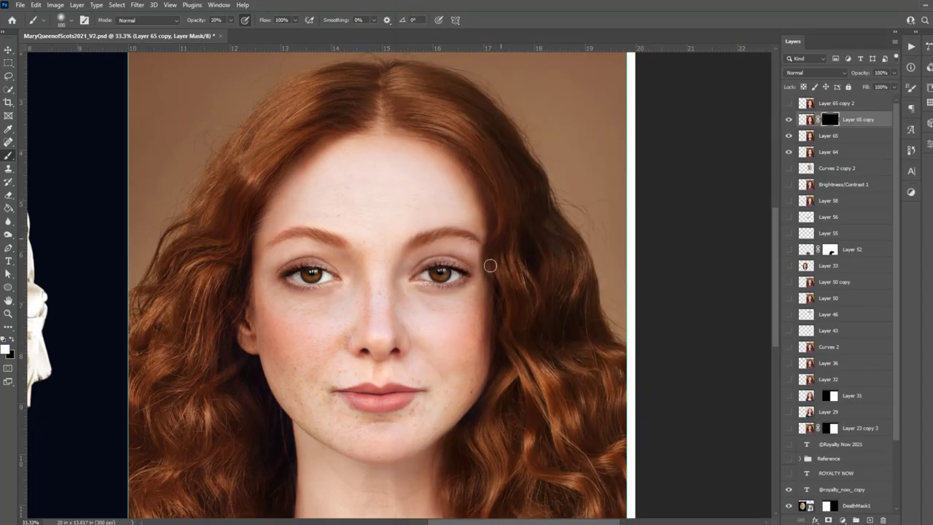
scroll(564, 338, up, 2)
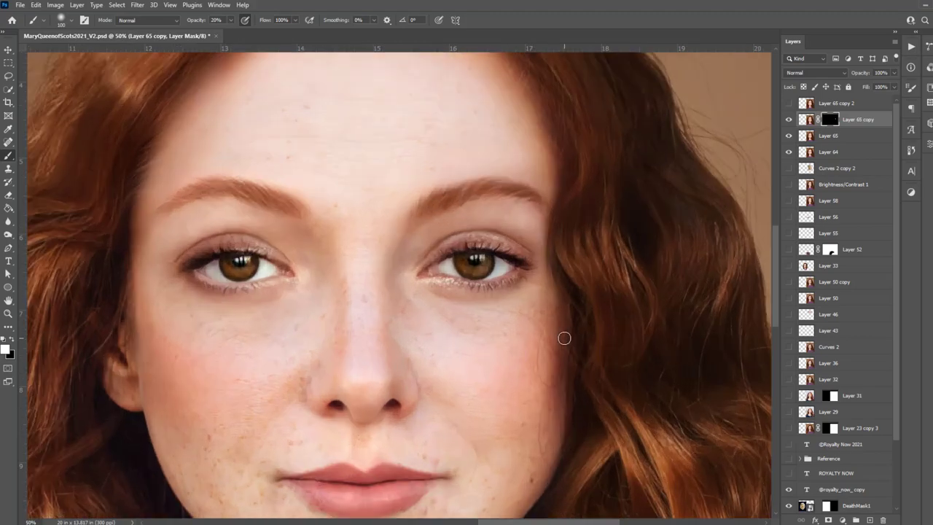
scroll(510, 313, up, 3)
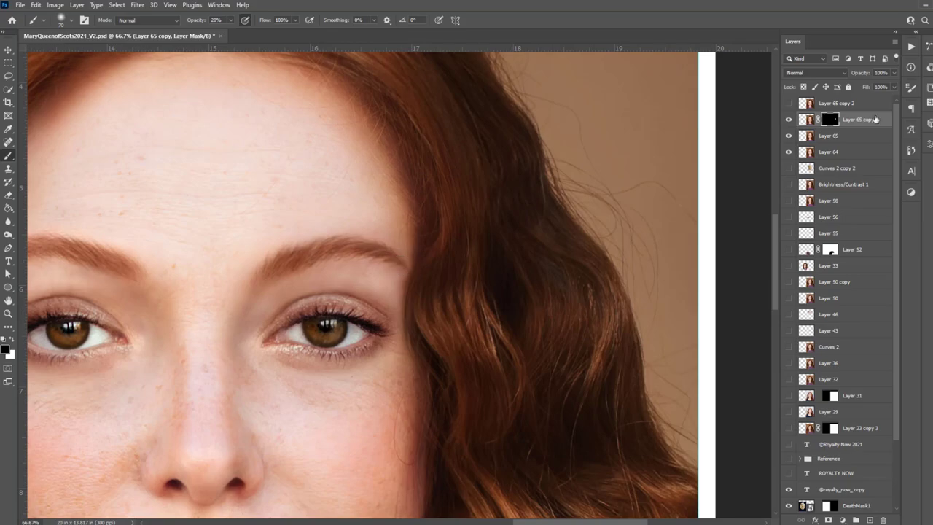
key(bracketright)
scroll(435, 314, down, 4)
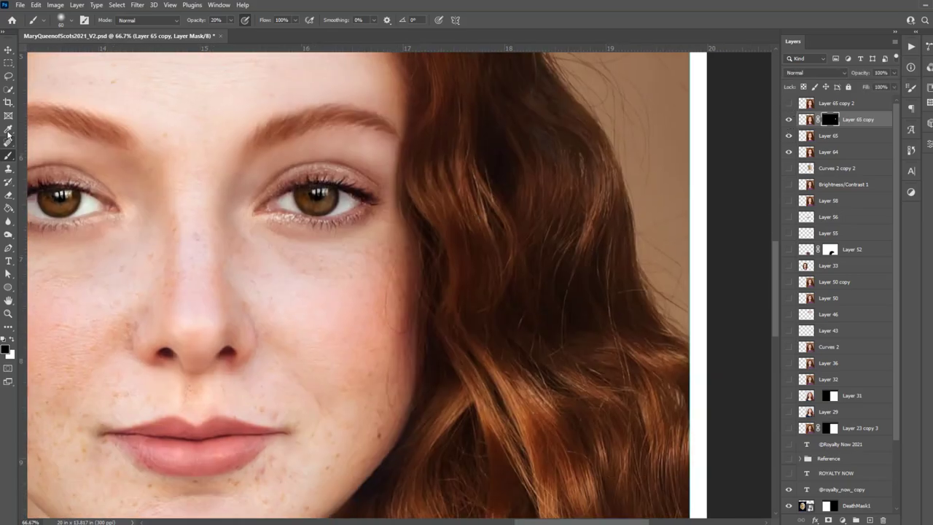
Paint dark and orange-brown hair colours on a new Layer 66 and give it a white mask.
key(ctrl+shift+alt+n)
alt+click(465, 362)
scroll(412, 287, up, 2)
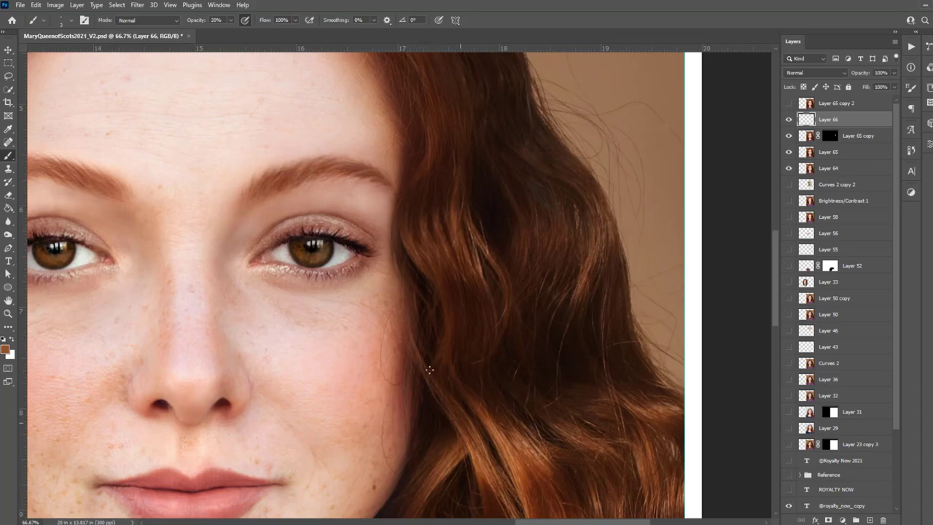
alt+click(434, 137)
scroll(446, 382, down, 3)
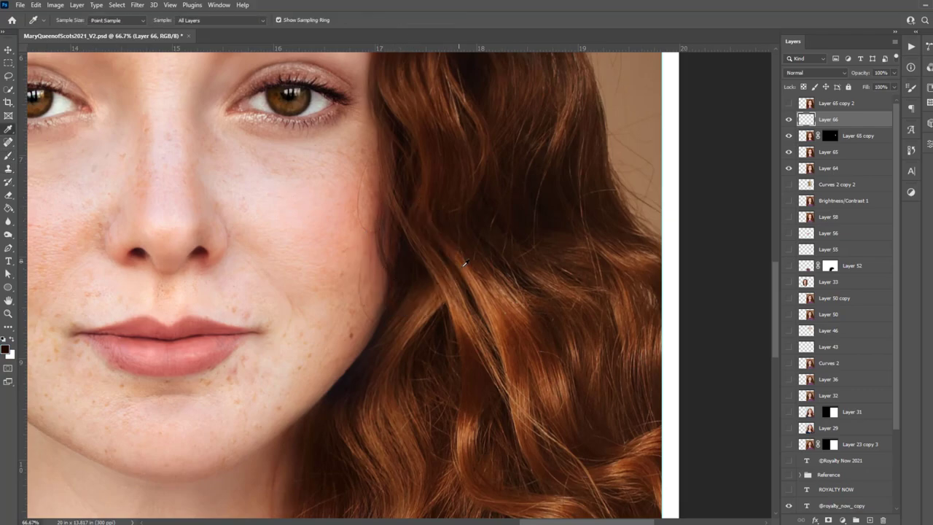
alt+click(462, 237)
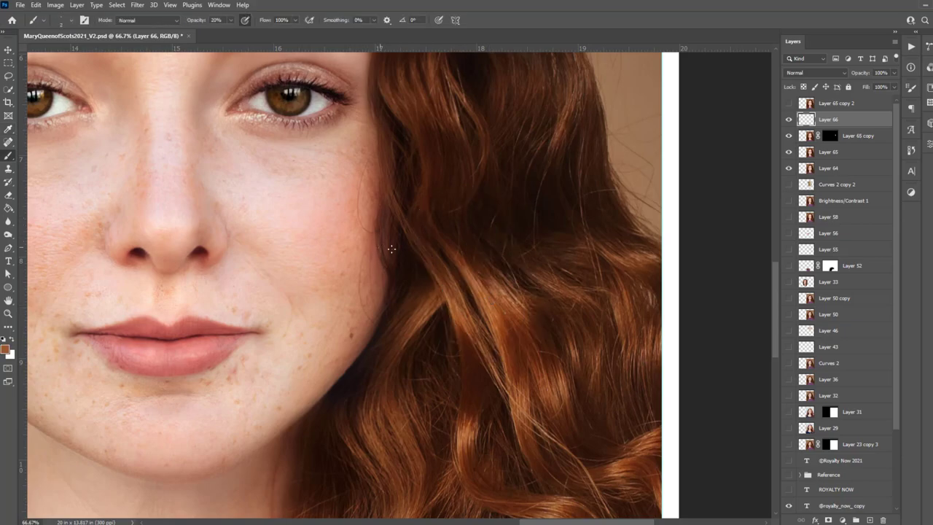
alt+click(482, 294)
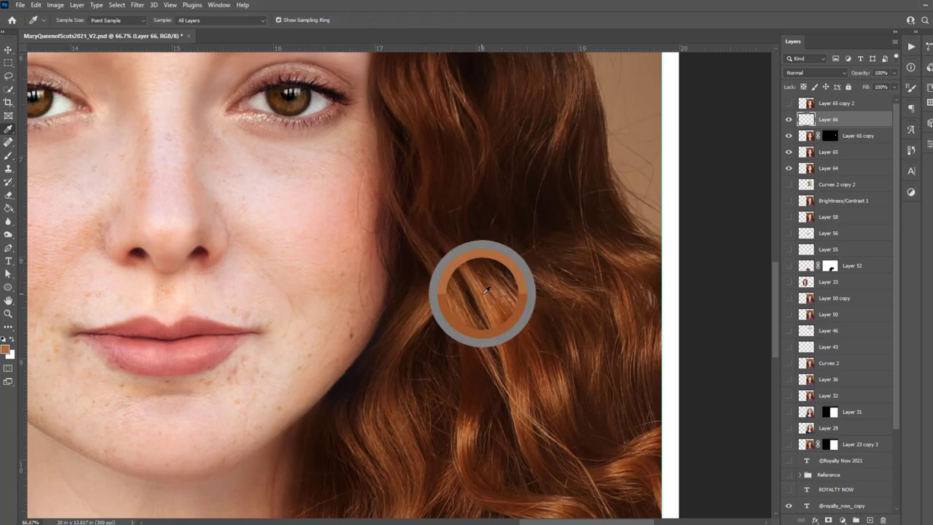
key(ctrl+minus)
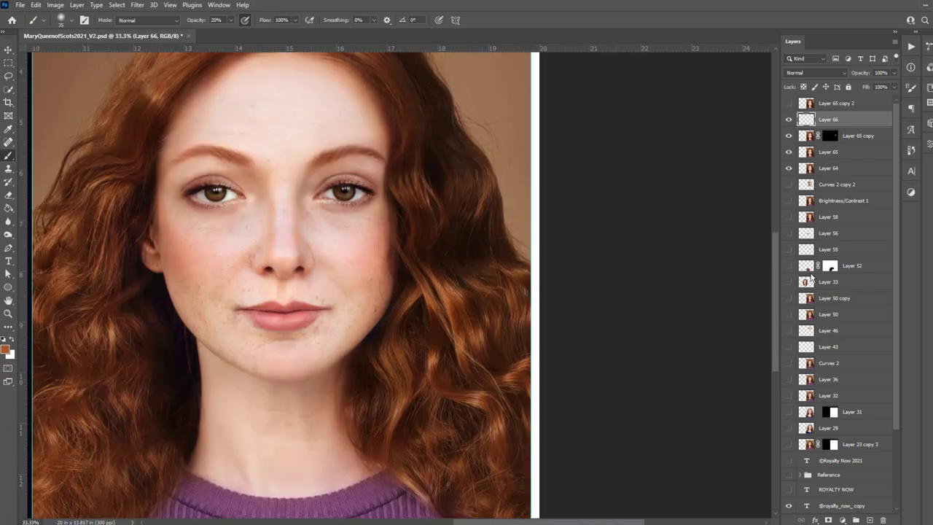
click(788, 119)
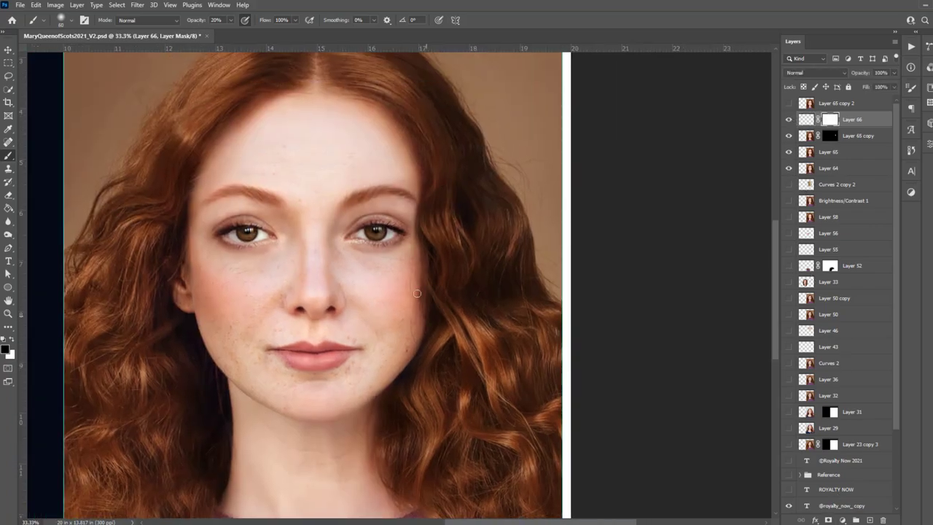
Paint sampled hair and peach skin tones on new Layer 67 with a 5% opacity, size 70 brush.
click(77, 5)
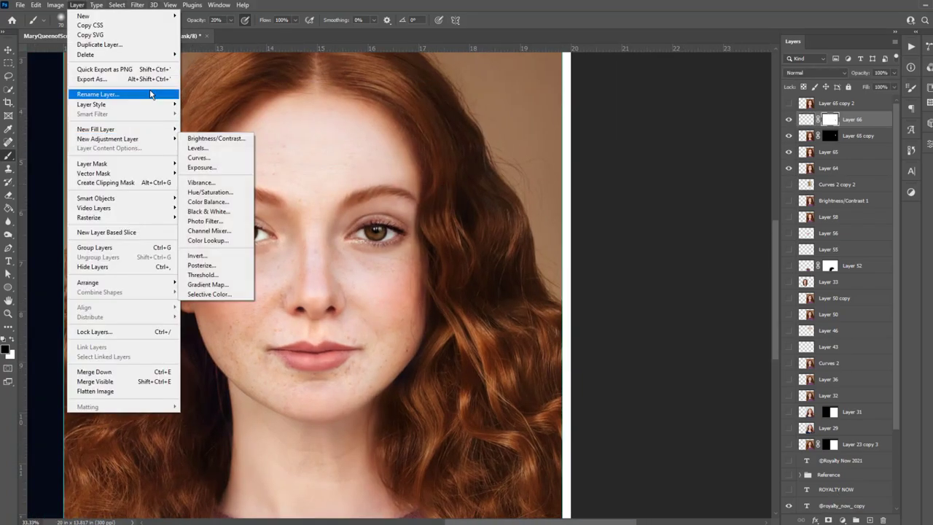
key(Escape)
key(ctrl+1)
key(ctrl+shift+alt+n)
key(0)
key(5)
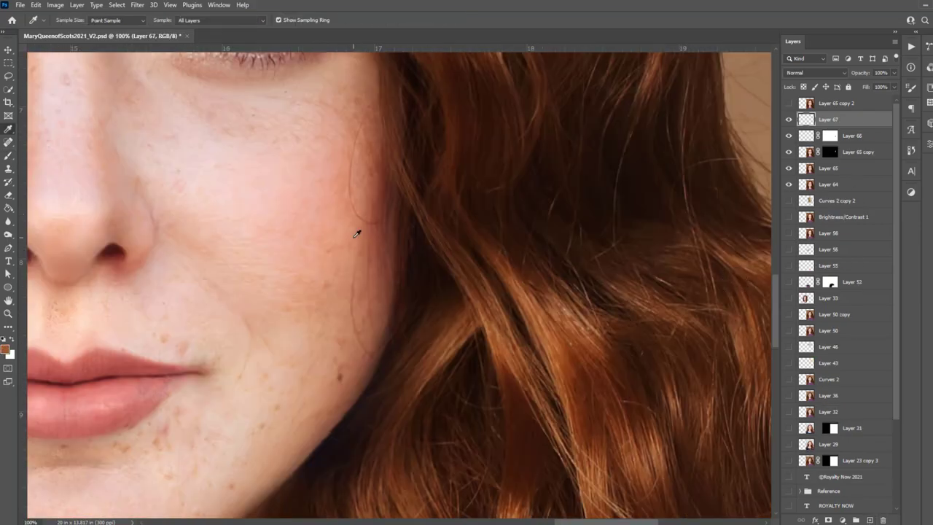
alt+click(373, 238)
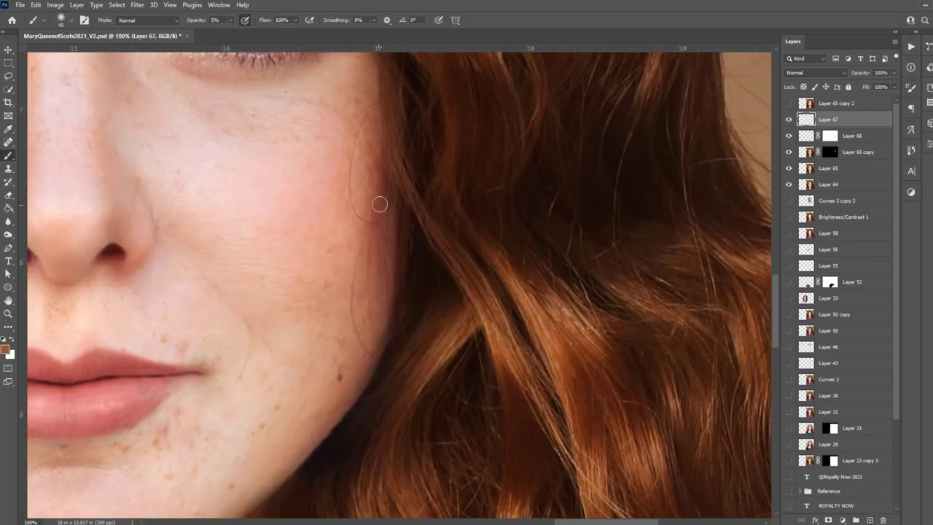
alt+click(368, 250)
key(bracketright)
key(bracketright)
key(bracketright)
key(ctrl+0)
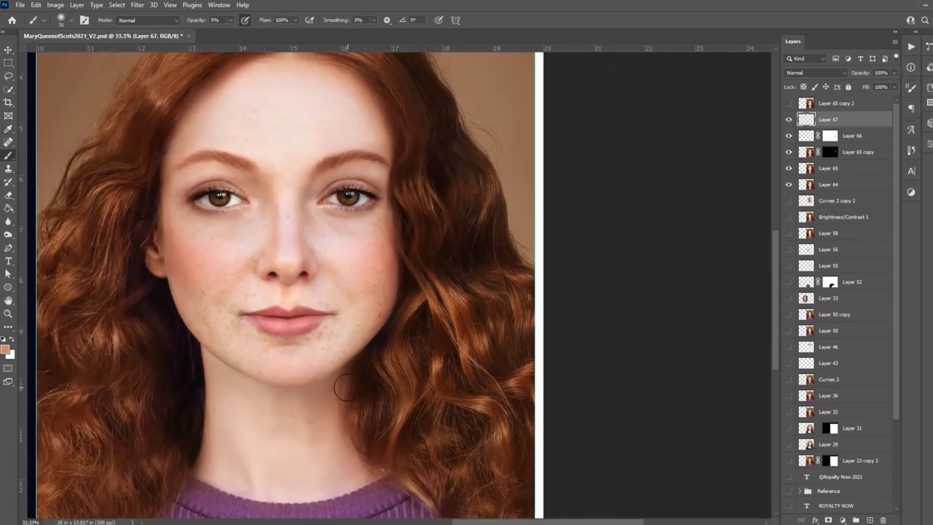
Set Layer 67's opacity to 48% and zoom to 200% on the cheek edge.
click(894, 73)
key(ctrl+minus)
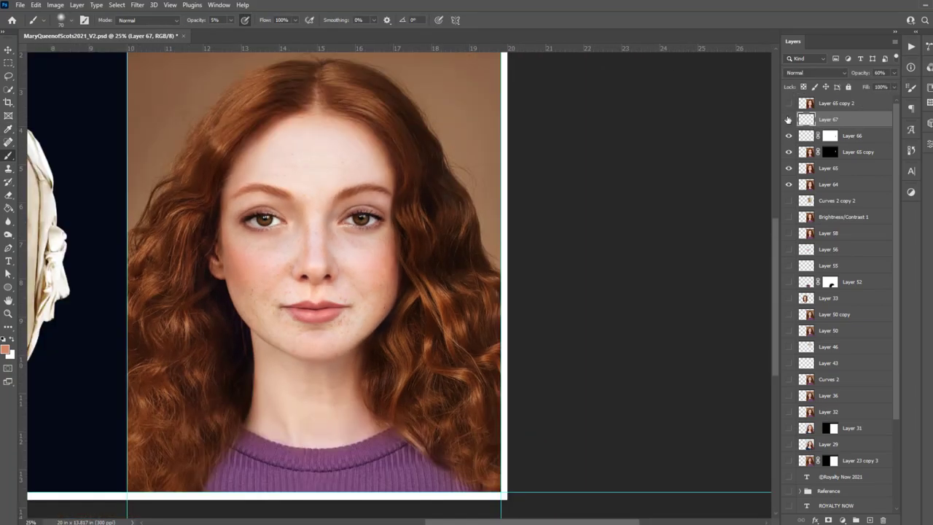
text(48)
key(Return)
key(v)
key(ctrl+1)
key(ctrl+plus)
key(b)
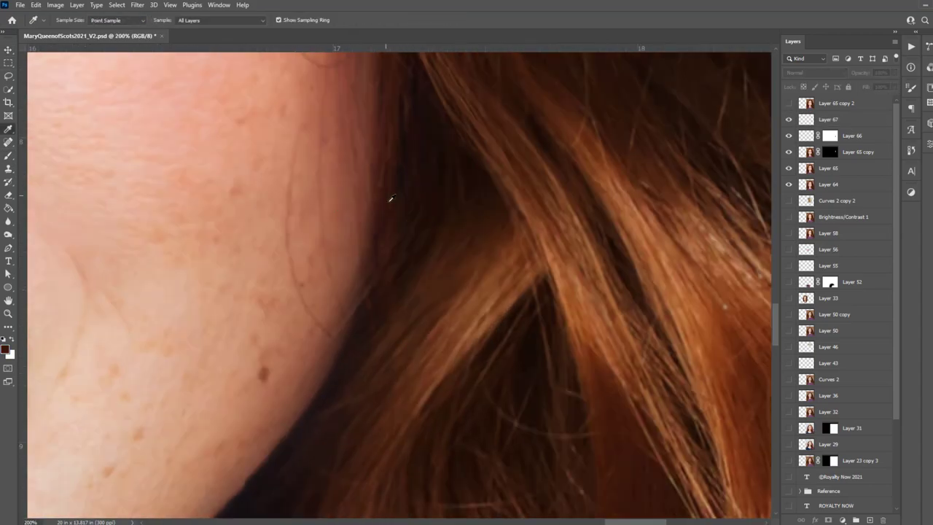
Add Layer 68 above Layer 67 and retouch along the hairline beside the cheek.
click(836, 117)
key(ctrl+shift+alt+n)
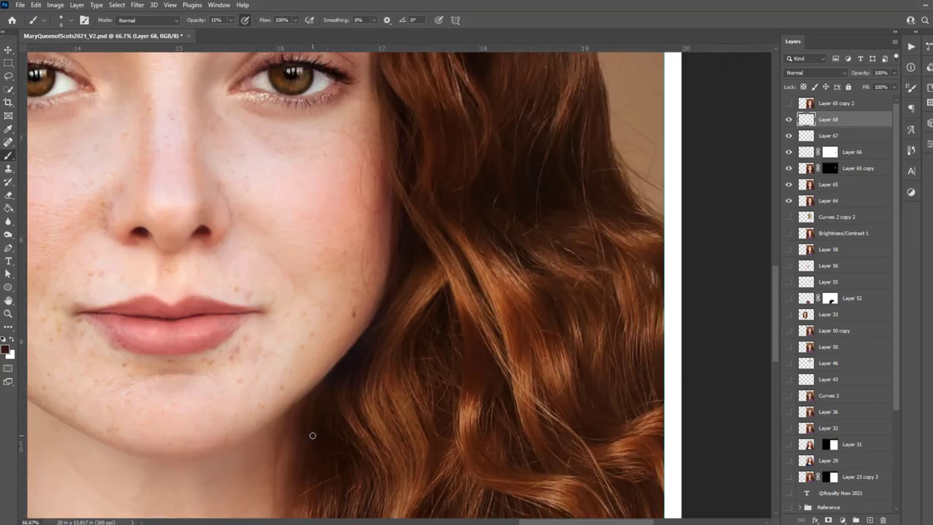
drag(368, 303, 427, 235)
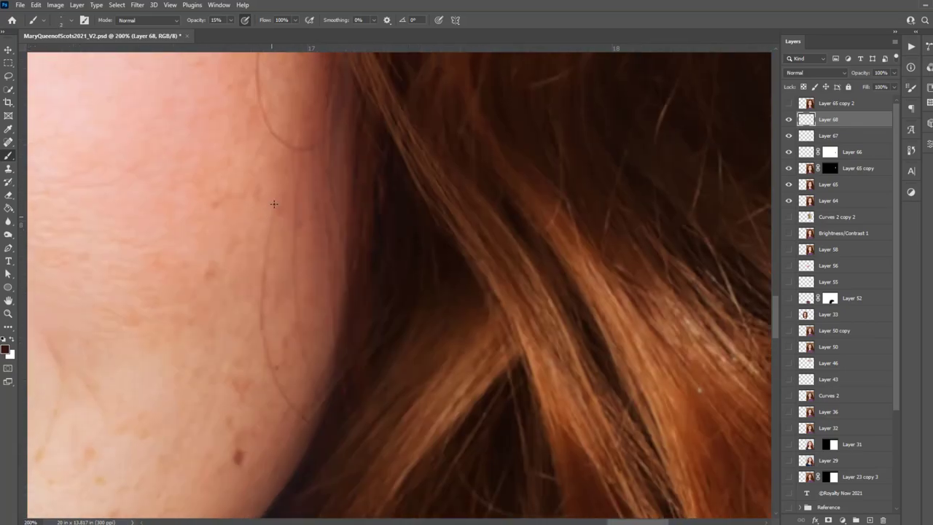
drag(277, 202, 330, 362)
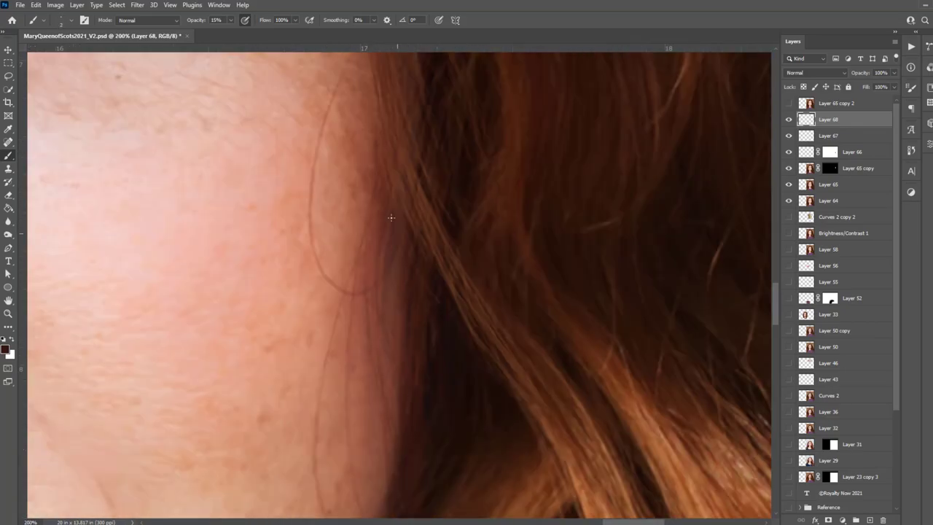
key(ctrl+minus)
key(ctrl+minus)
key(ctrl+minus)
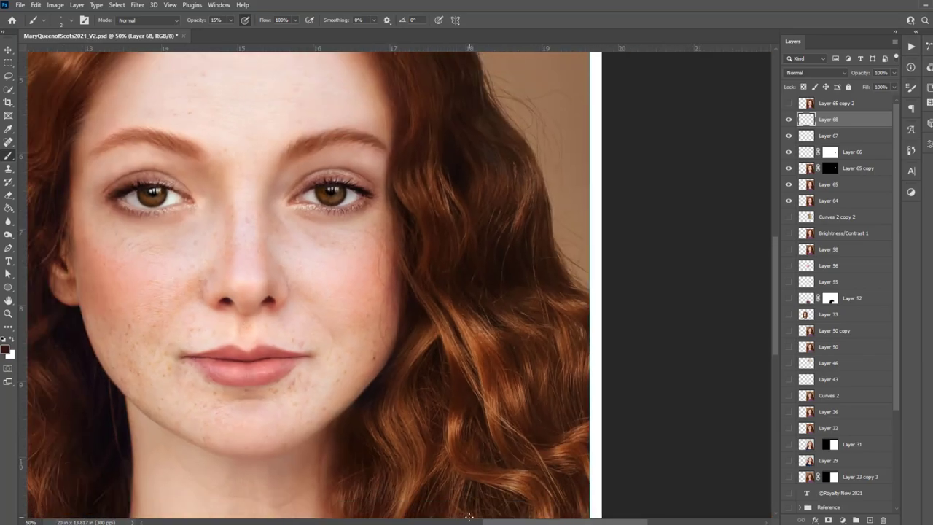
key(ctrl+minus)
Add a Hue/Saturation adjustment layer at about half opacity.
click(76, 4)
click(211, 188)
click(562, 155)
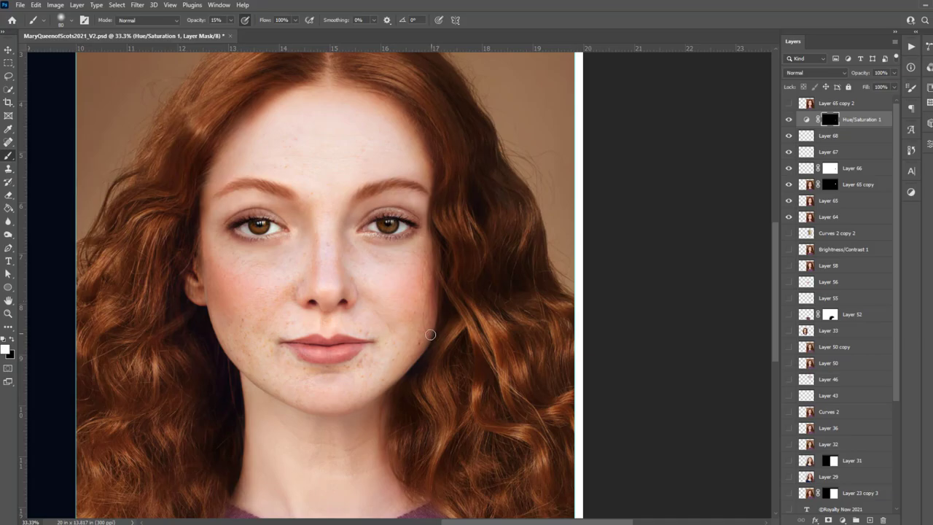
key(ctrl+plus)
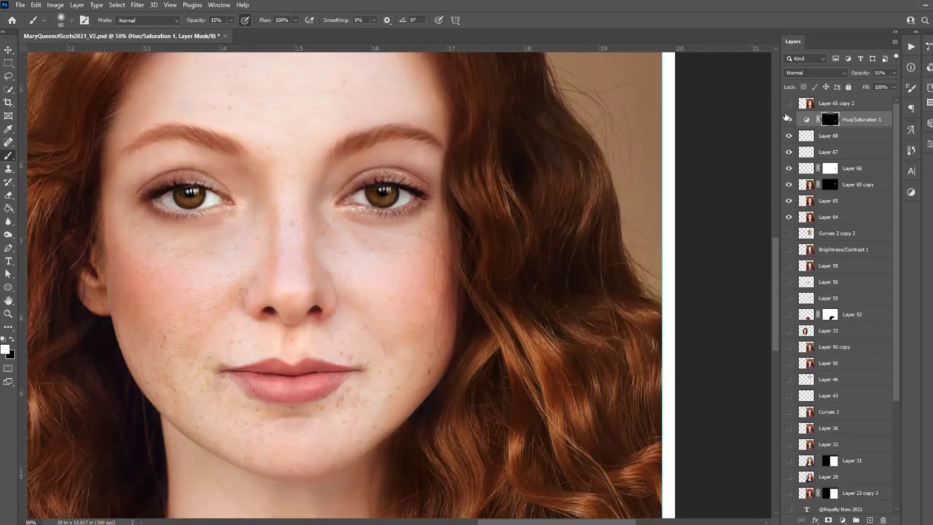